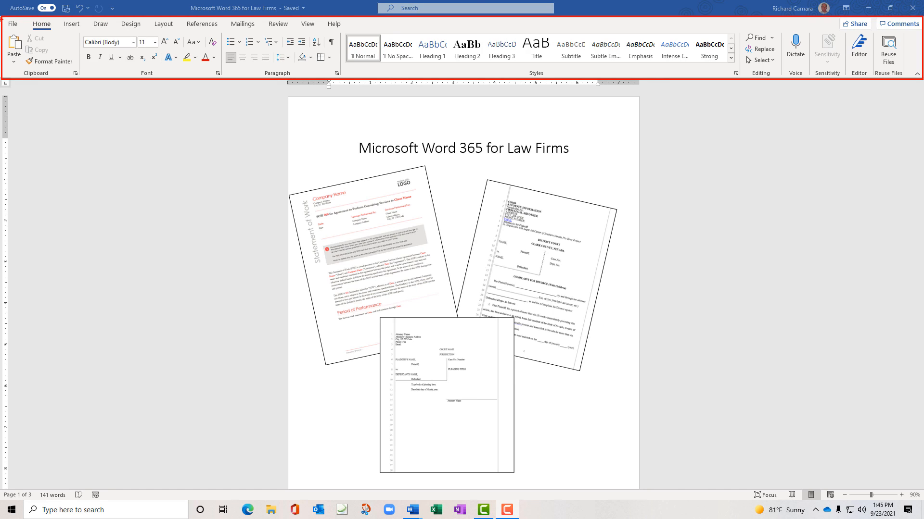
# Browse the Insert, Design, Layout, References, Mailings and Review ribbon tabs, then return to Home
pyautogui.moveTo(3, 20); pyautogui.dragTo(347, 33)
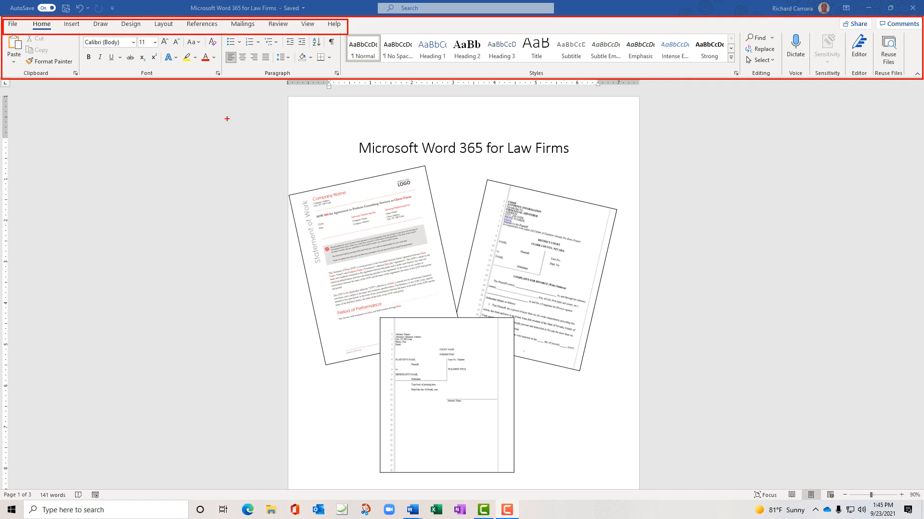
pyautogui.press('Escape')
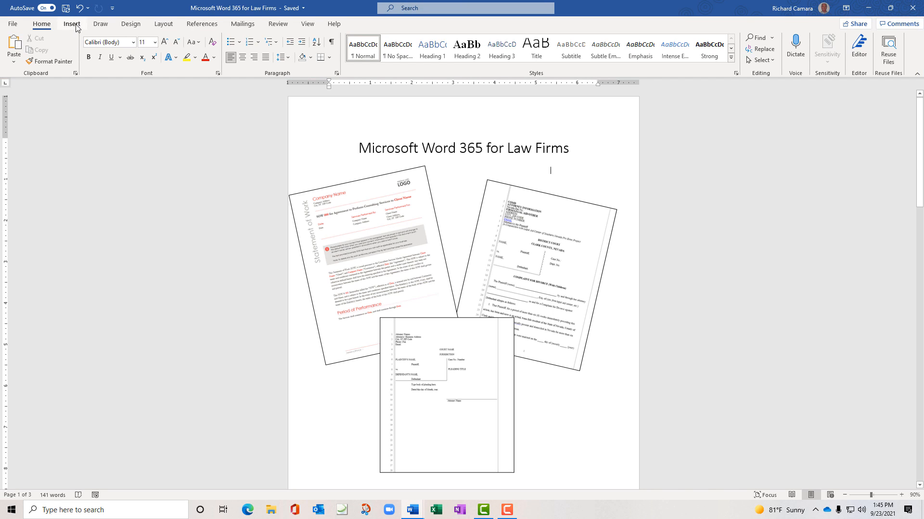
pyautogui.click(76, 26)
pyautogui.click(130, 25)
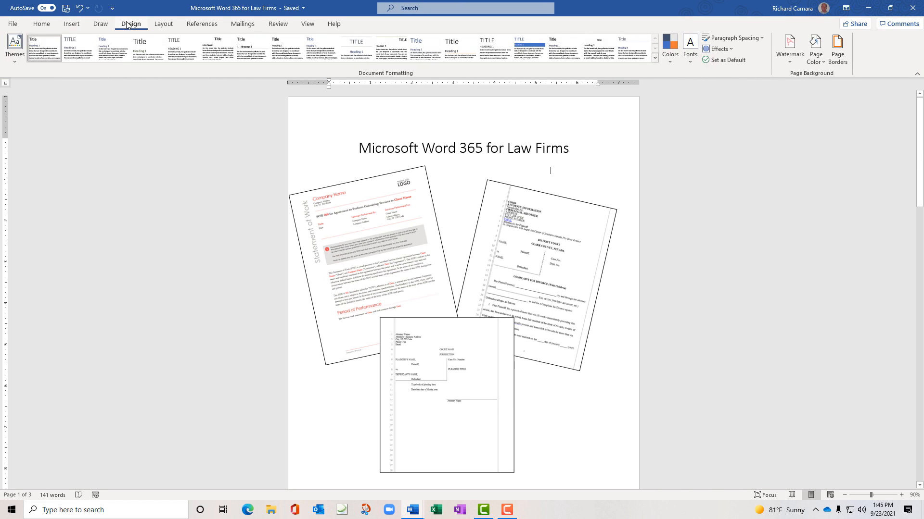
pyautogui.click(154, 25)
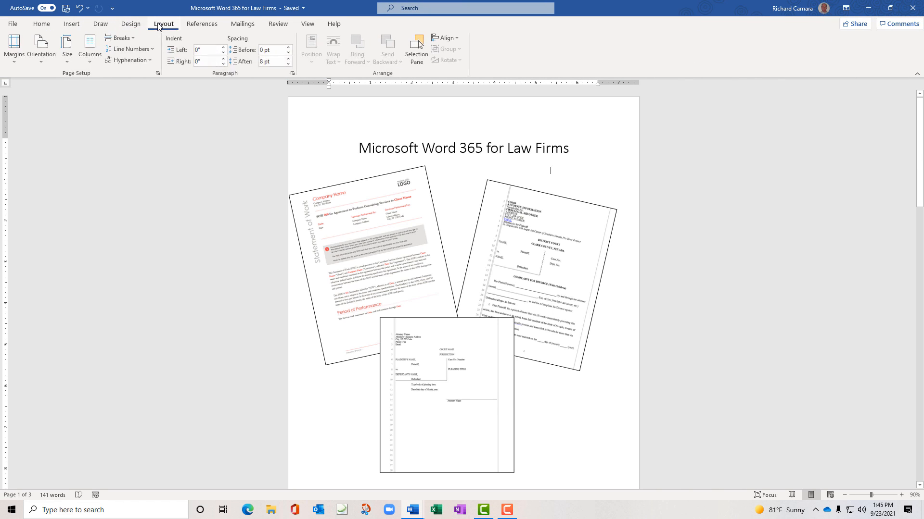
pyautogui.click(195, 25)
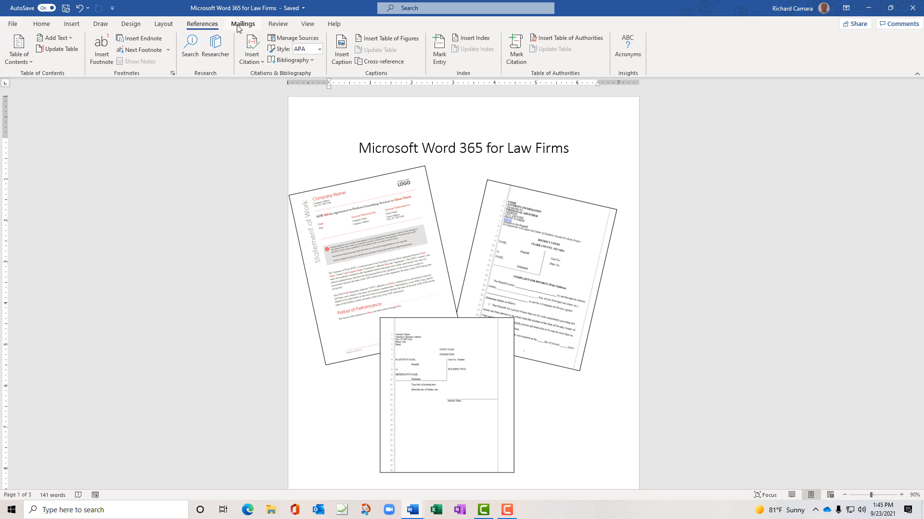
pyautogui.click(253, 26)
pyautogui.click(273, 25)
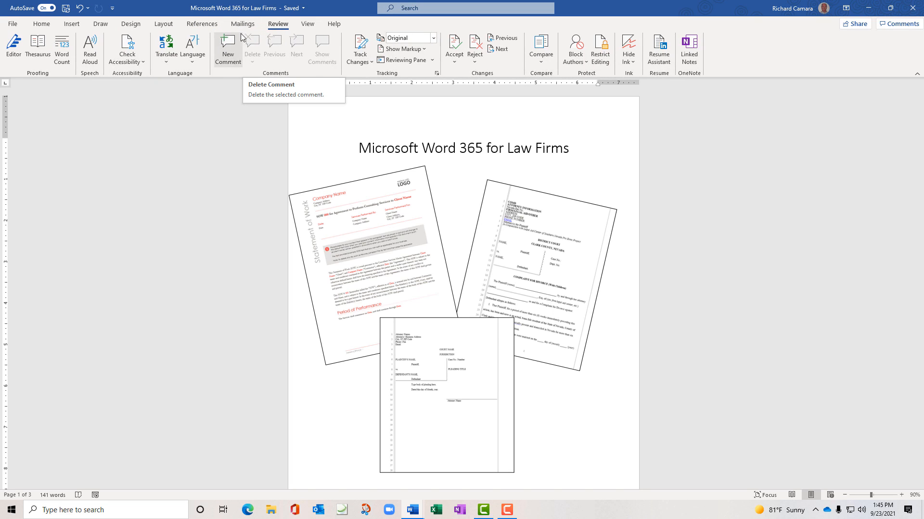
pyautogui.click(211, 25)
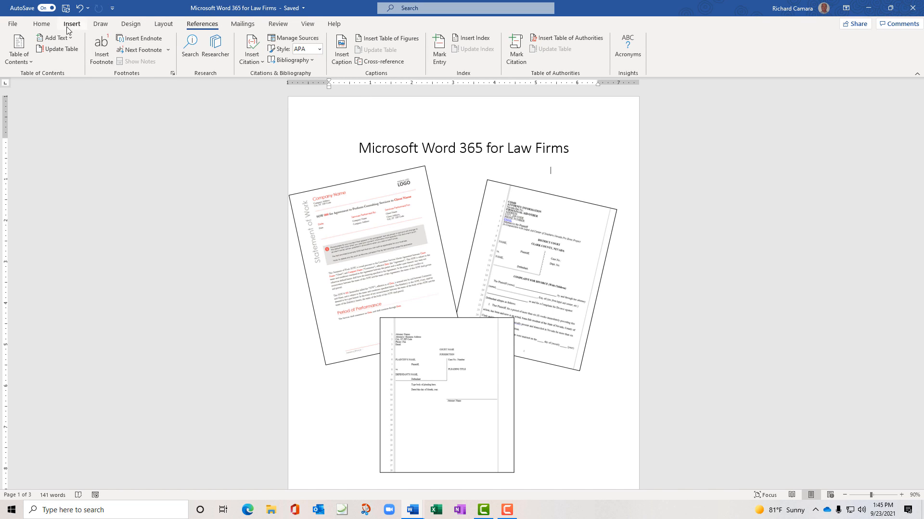
pyautogui.click(41, 27)
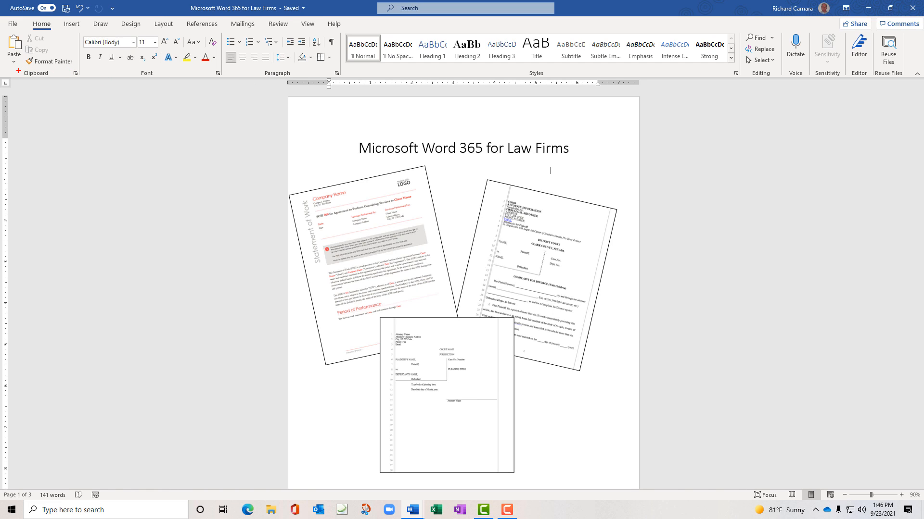
# Select title text and inspect the full Font dialog, closing it without changes
pyautogui.moveTo(17, 69); pyautogui.dragTo(229, 78)
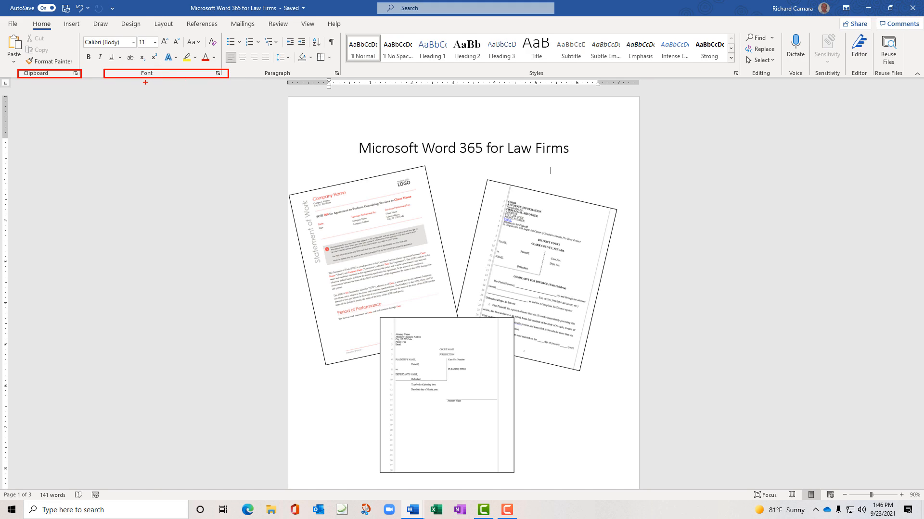
pyautogui.press('Escape')
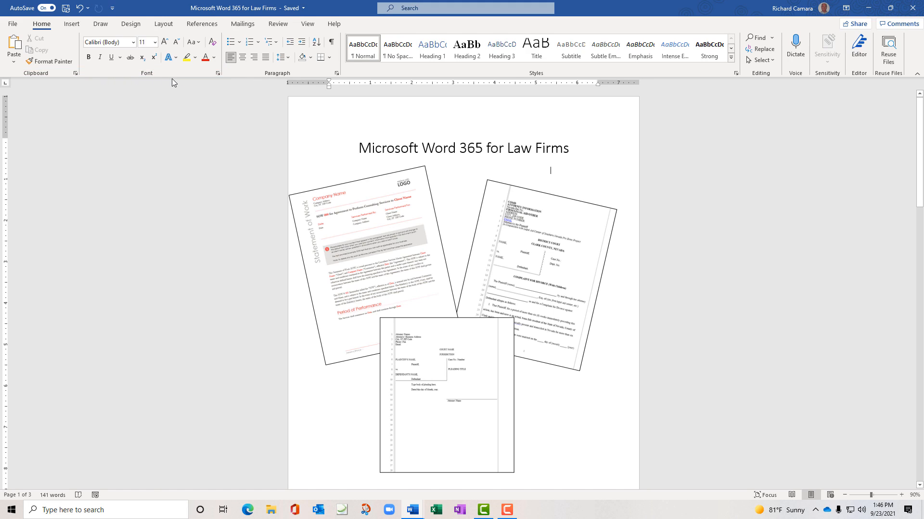
pyautogui.hotkey('ctrl', '2')
pyautogui.moveTo(213, 68); pyautogui.dragTo(225, 81)
pyautogui.press('Escape')
pyautogui.click(218, 73)
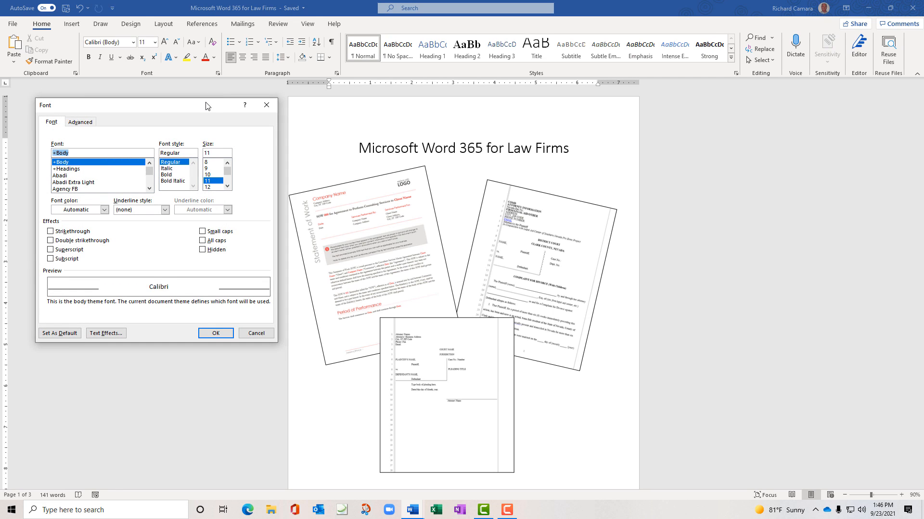
pyautogui.moveTo(210, 105); pyautogui.dragTo(228, 105)
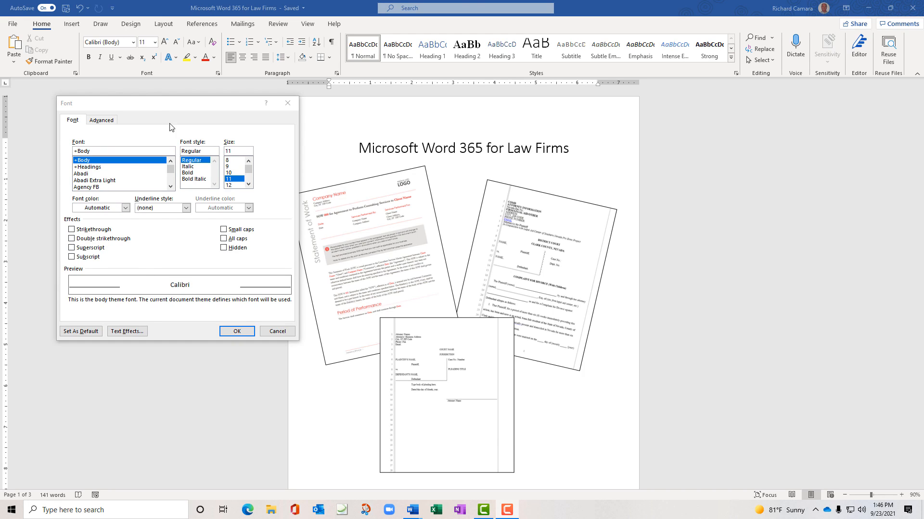
pyautogui.click(237, 331)
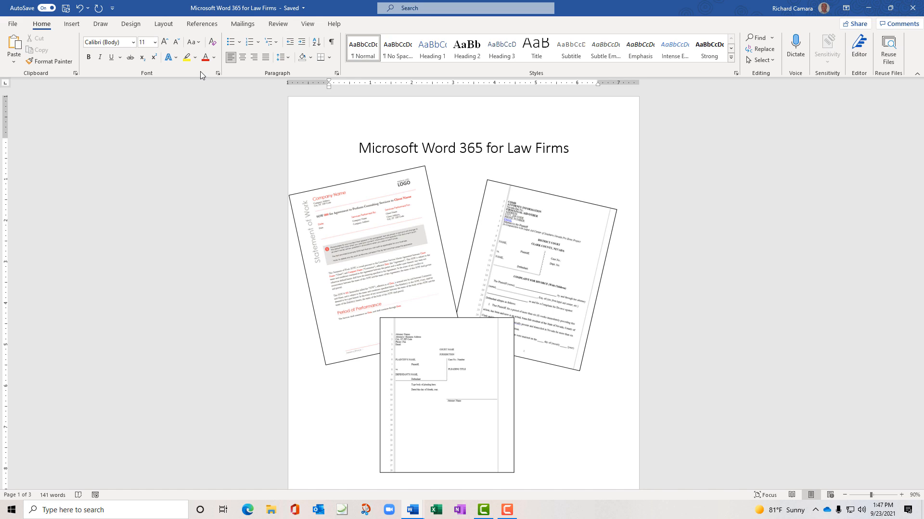
# Collapse the ribbon to tab names, peek at Home, then pin the full ribbon again
pyautogui.doubleClick(46, 27)
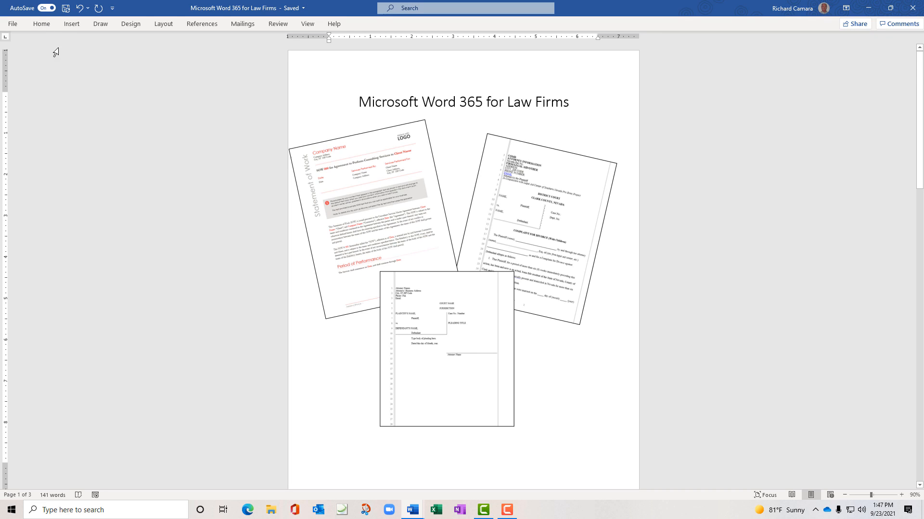
pyautogui.click(47, 27)
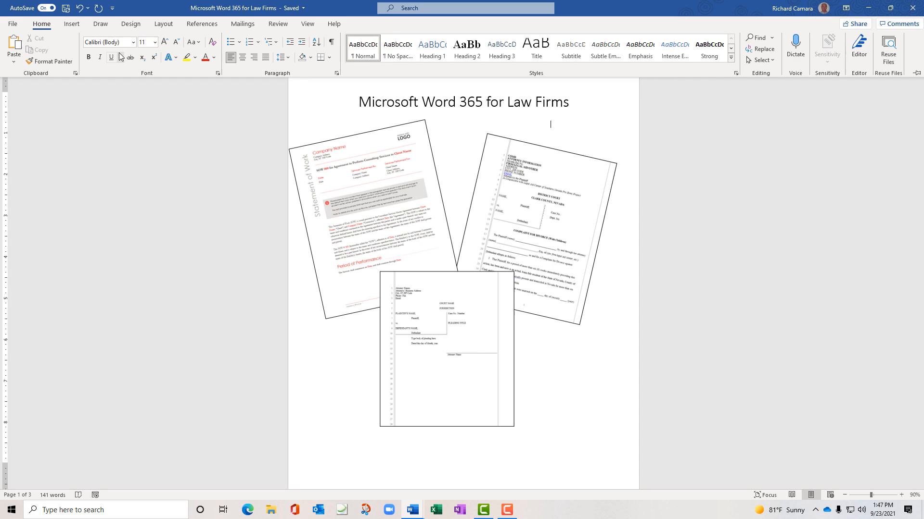
pyautogui.click(40, 24)
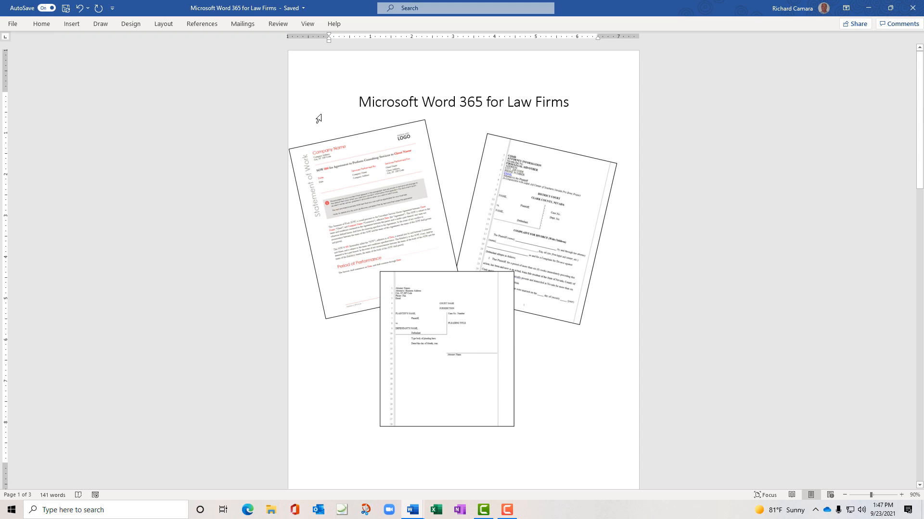
pyautogui.doubleClick(48, 27)
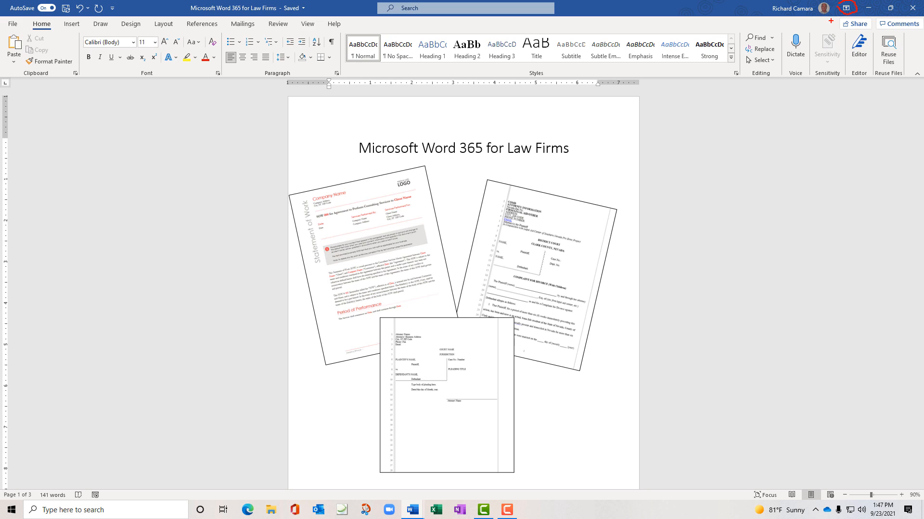
pyautogui.press('Escape')
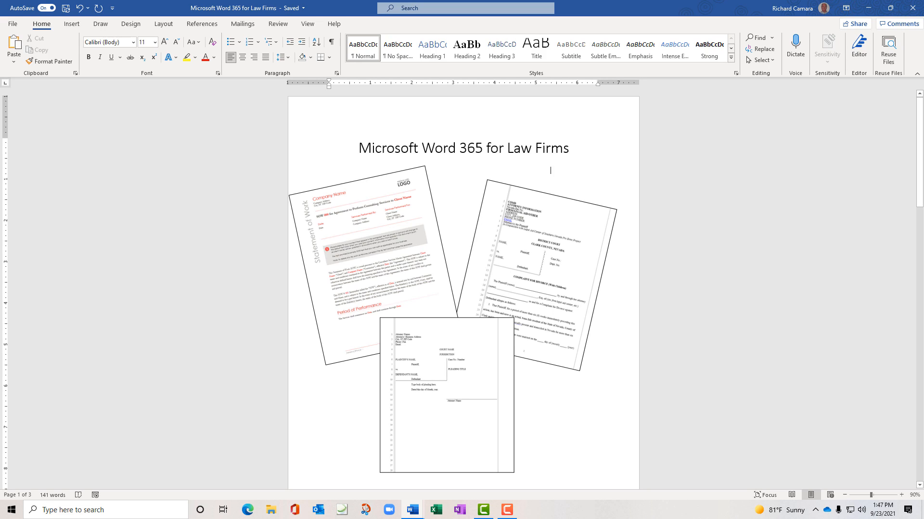
# Try Ribbon Display Options Show Tabs and Auto-hide, then restore Show Tabs and Commands
pyautogui.click(846, 9)
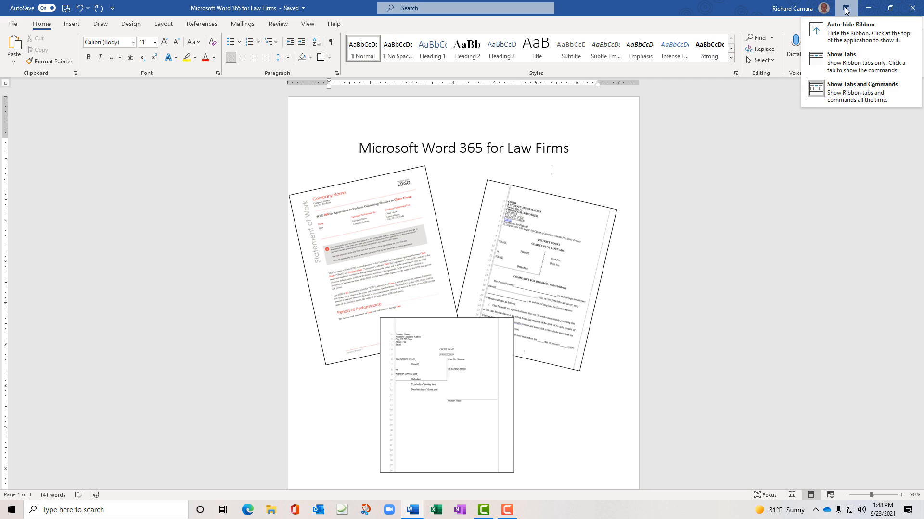
pyautogui.click(843, 58)
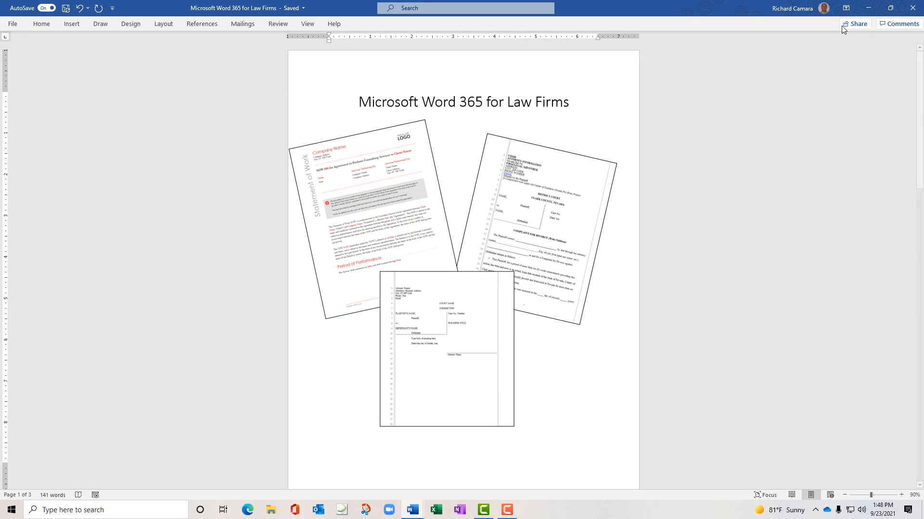
pyautogui.click(845, 10)
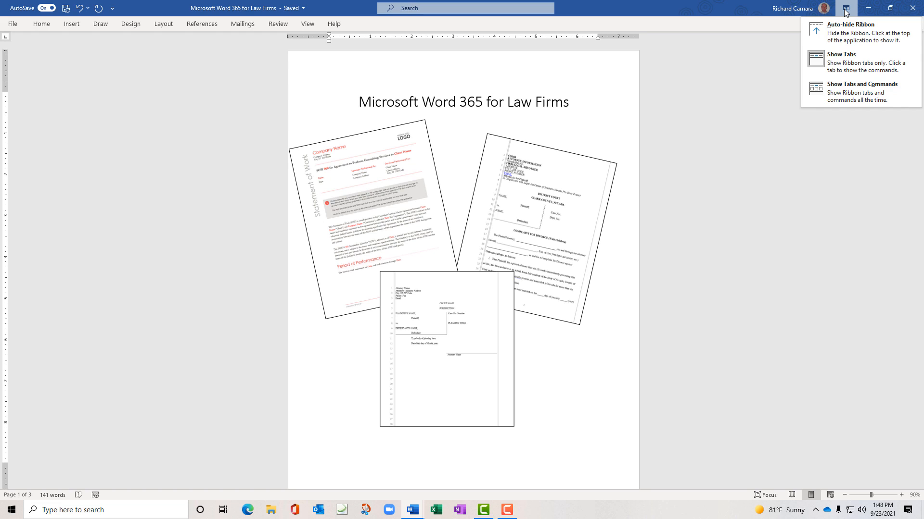
pyautogui.click(842, 25)
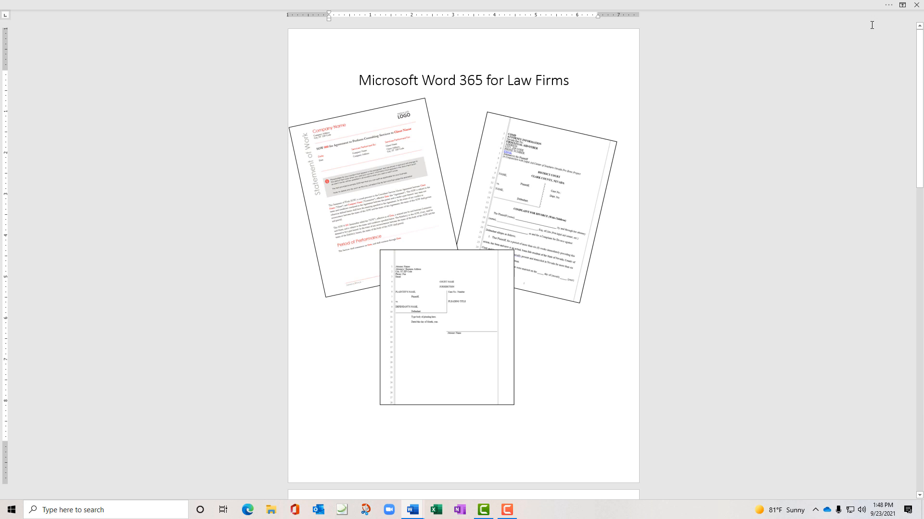
pyautogui.click(902, 5)
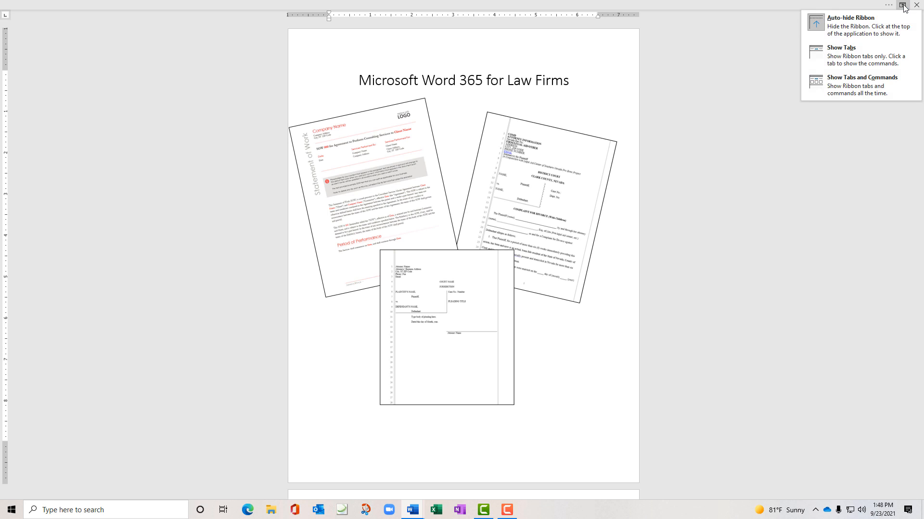
pyautogui.click(871, 81)
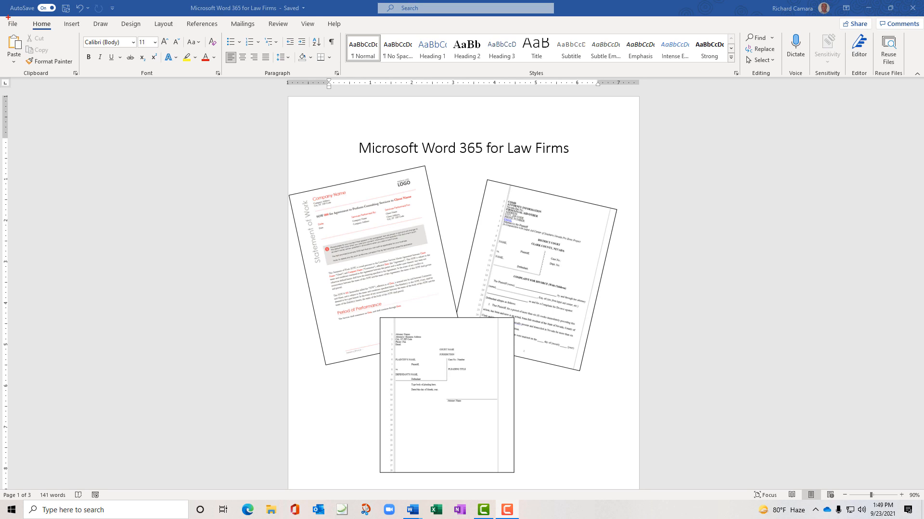
# Open File and browse the New and Open pages, ending on the Info page
pyautogui.moveTo(8, 17)
pyautogui.mouseDown()
pyautogui.moveTo(6, 28)
pyautogui.moveTo(25, 20)
pyautogui.moveTo(13, 17)
pyautogui.mouseUp()
pyautogui.press('Escape')
pyautogui.click(13, 25)
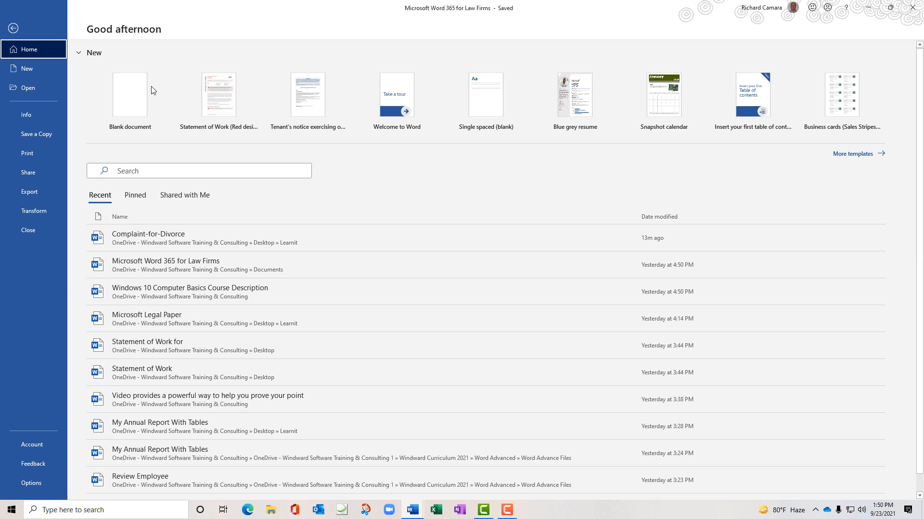
pyautogui.click(33, 71)
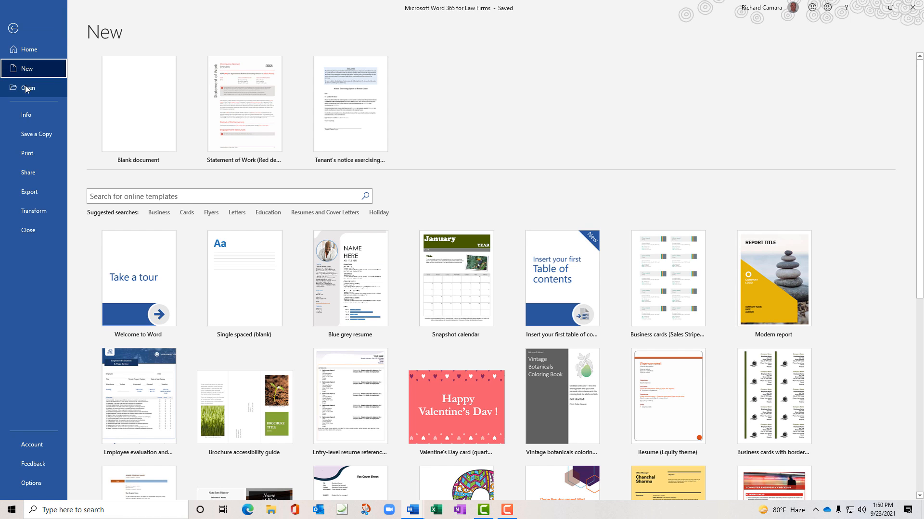
pyautogui.click(38, 88)
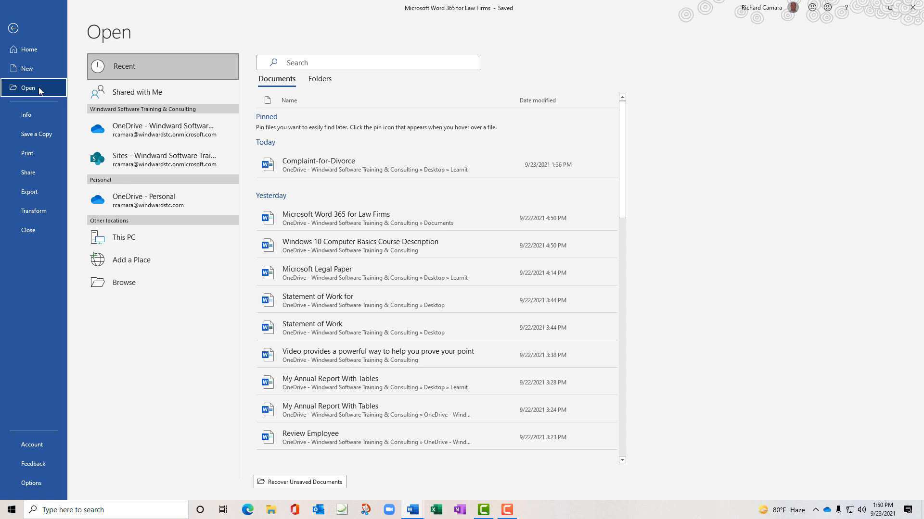
pyautogui.click(33, 114)
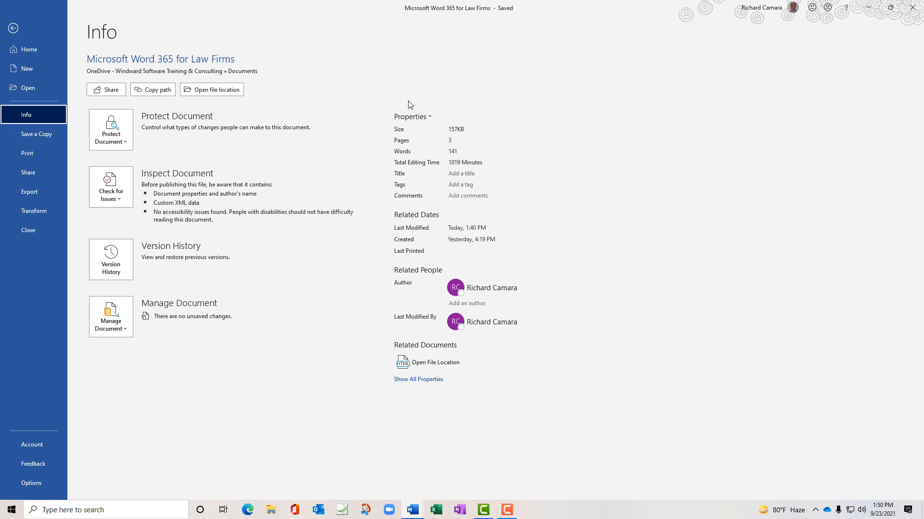
pyautogui.click(412, 116)
pyautogui.click(428, 137)
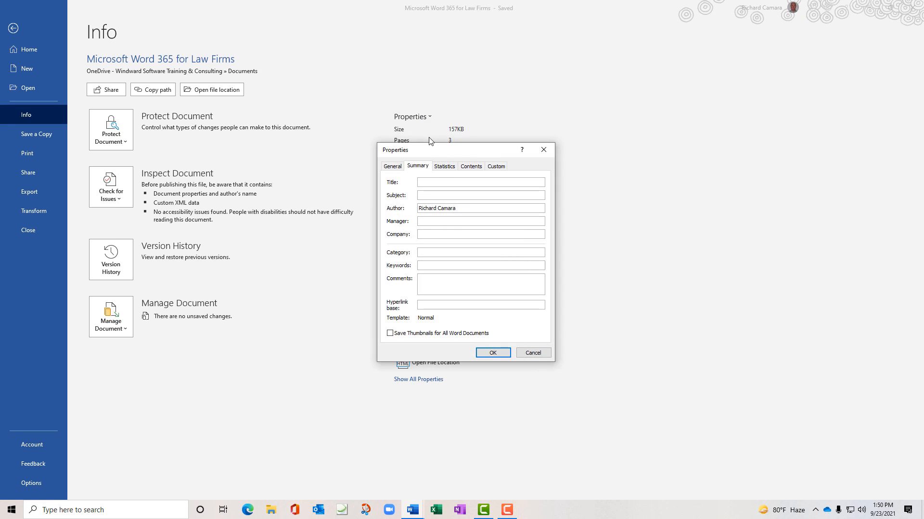
pyautogui.click(543, 148)
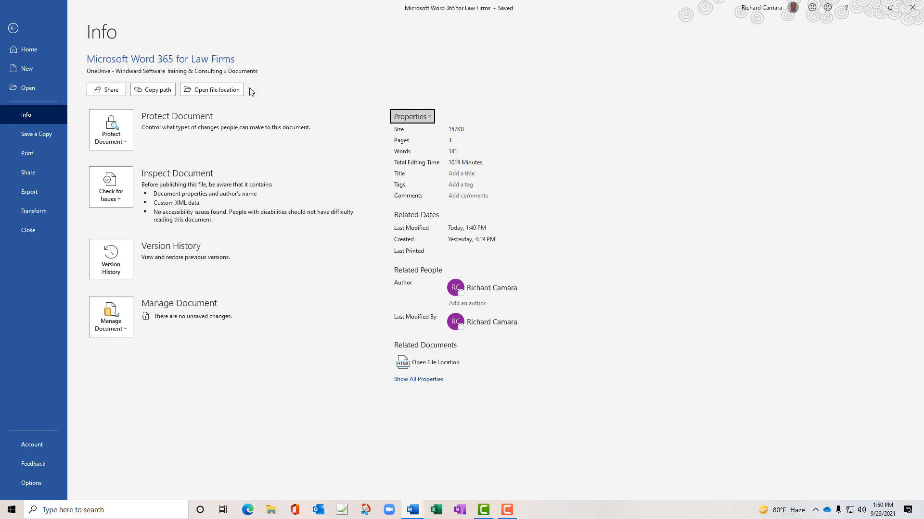
pyautogui.click(124, 142)
pyautogui.click(124, 143)
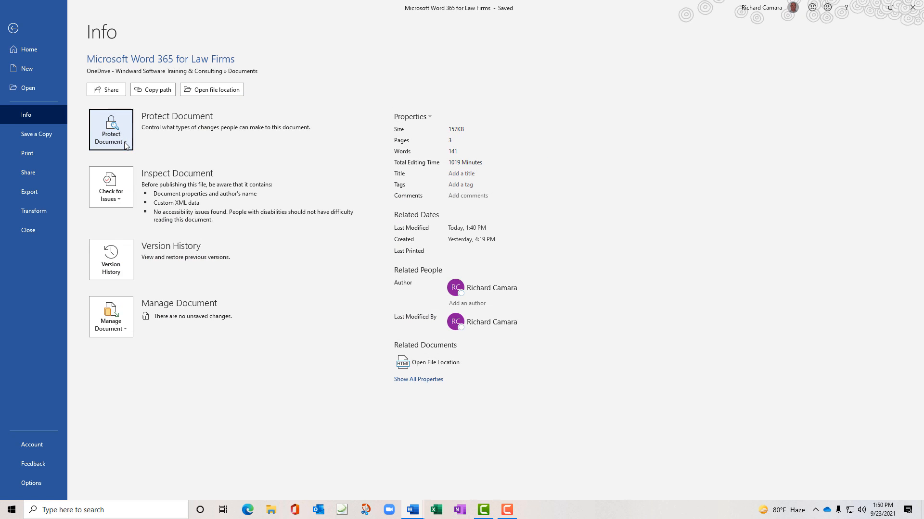
pyautogui.click(120, 199)
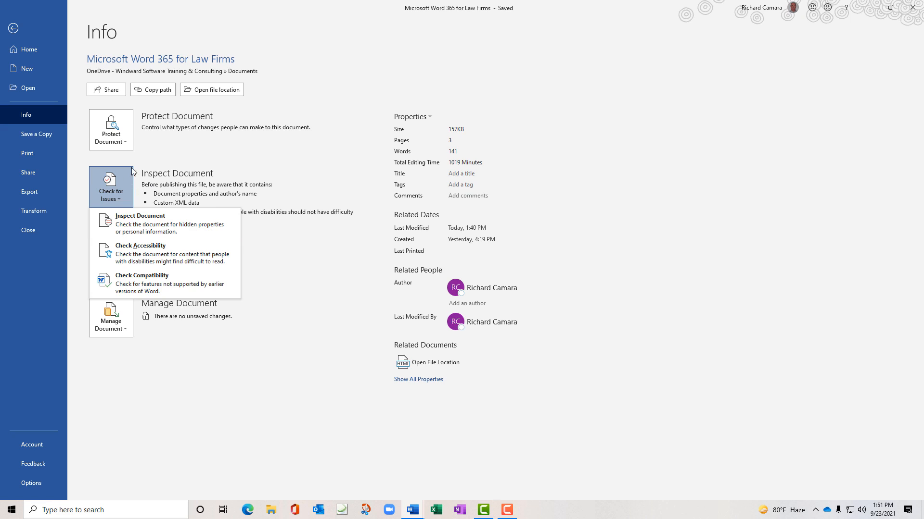
pyautogui.click(188, 159)
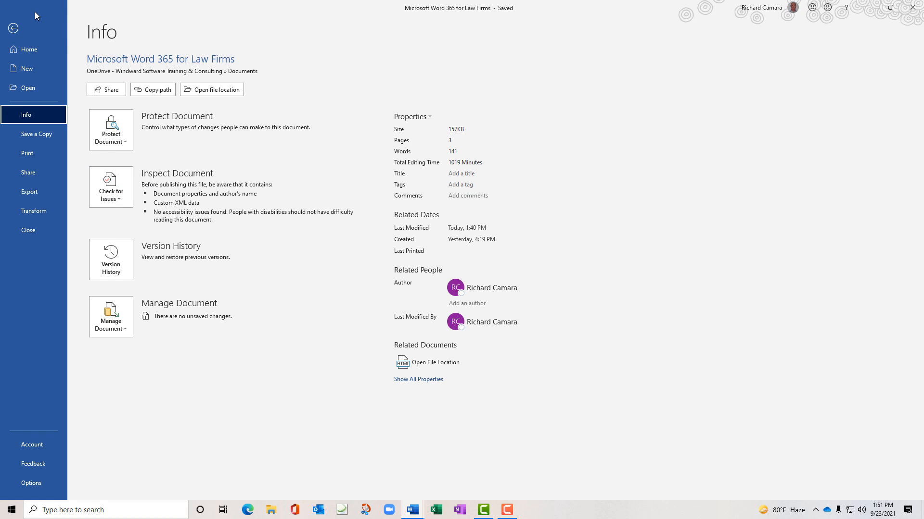
# View the file formats offered on the Save a Copy page without changing them
pyautogui.click(47, 135)
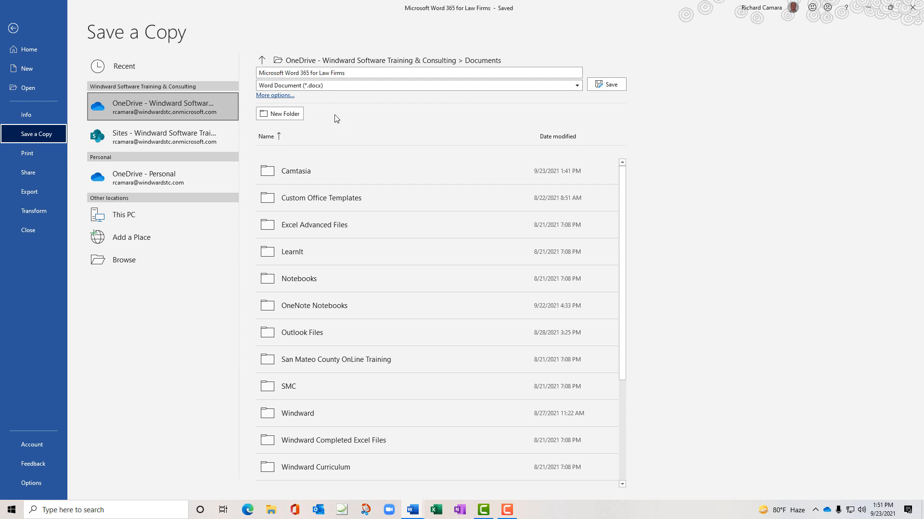
pyautogui.click(576, 87)
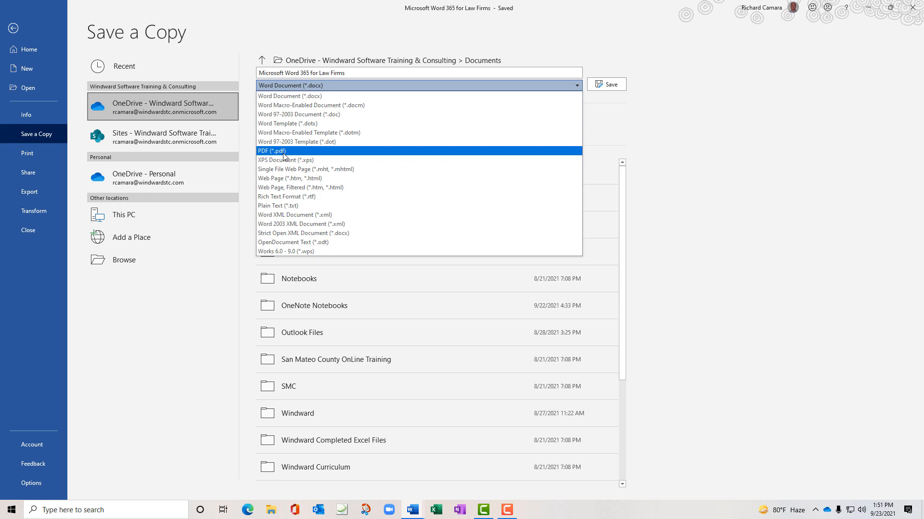
pyautogui.click(248, 41)
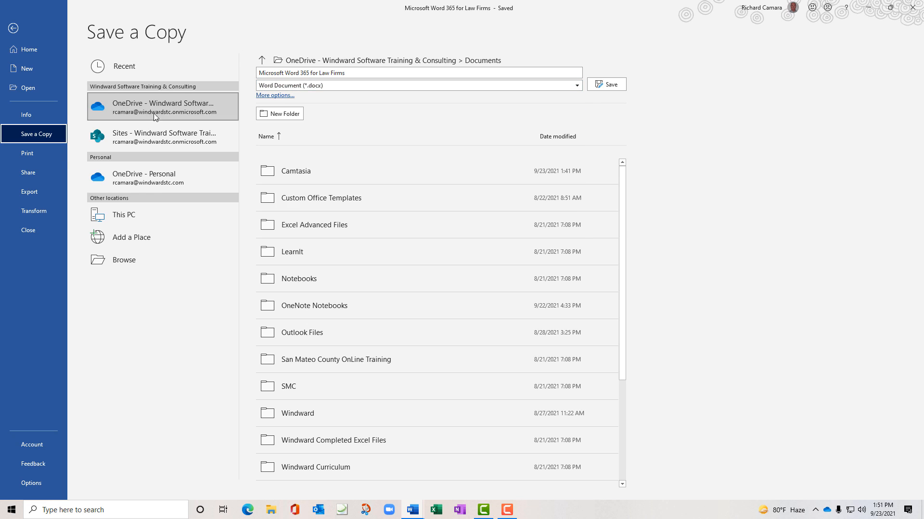
# Open Page Setup from the Print page, close it unchanged, then open Share
pyautogui.click(43, 150)
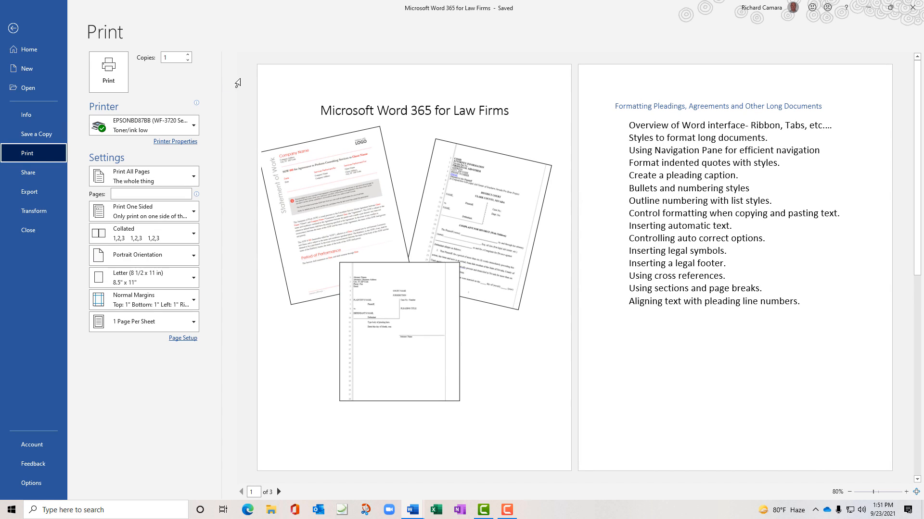
pyautogui.click(183, 339)
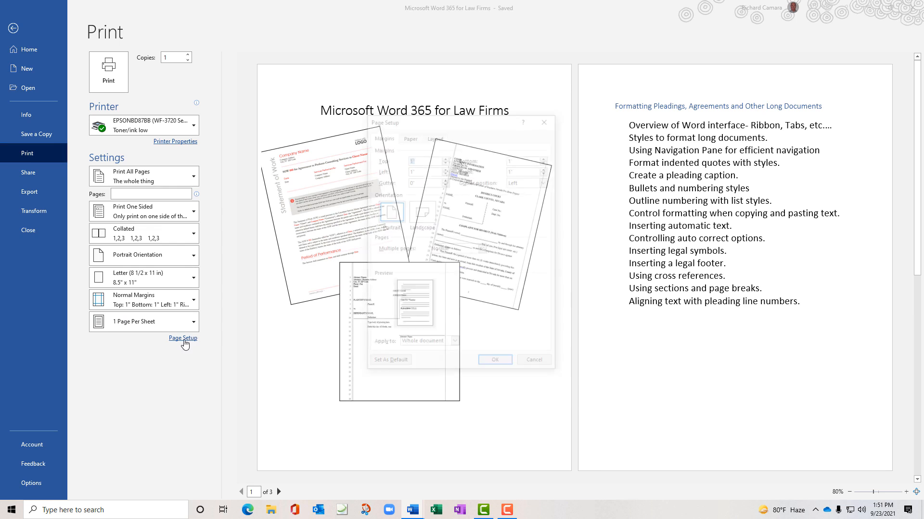
pyautogui.moveTo(432, 121); pyautogui.dragTo(308, 58)
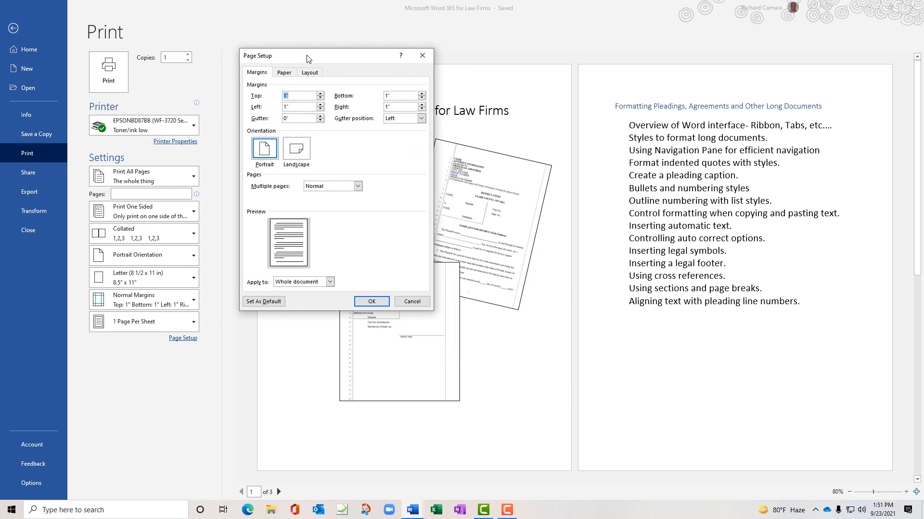
pyautogui.click(421, 56)
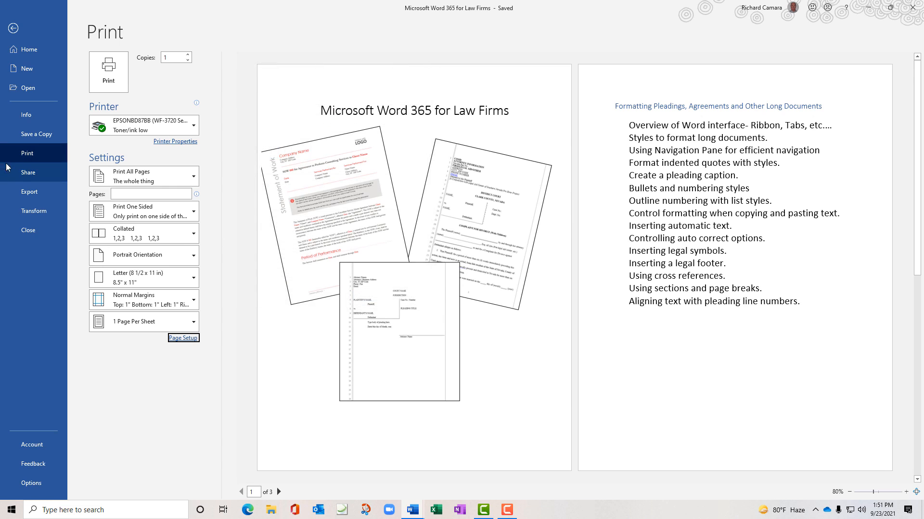
pyautogui.click(24, 173)
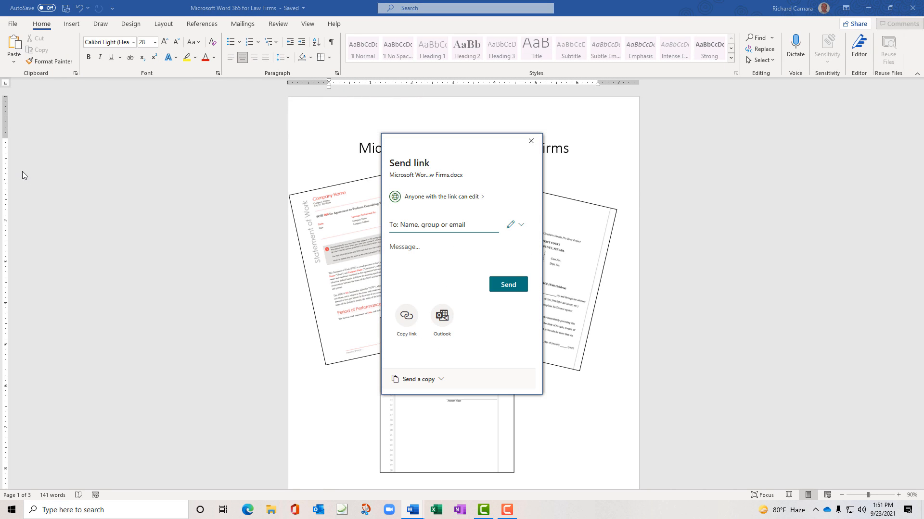
# Close the Share panel and go to File > Export for PDF/XPS options
pyautogui.click(532, 141)
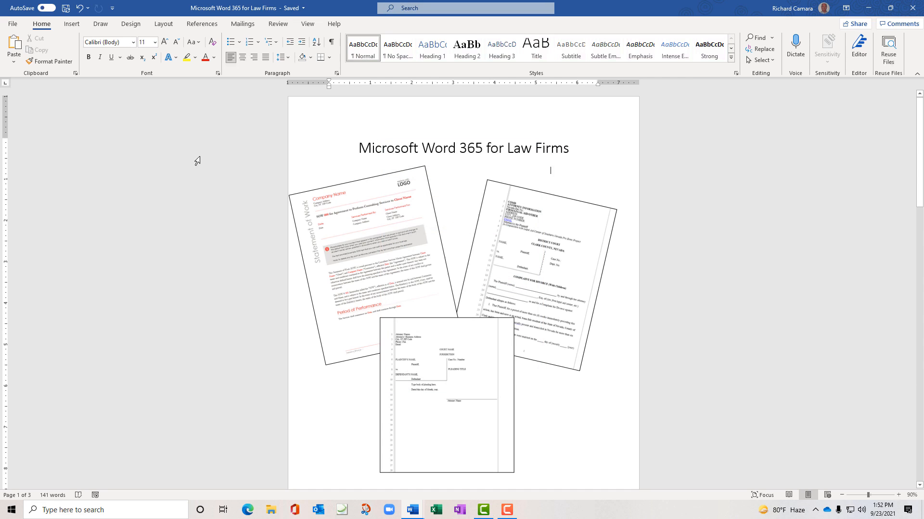
pyautogui.click(14, 25)
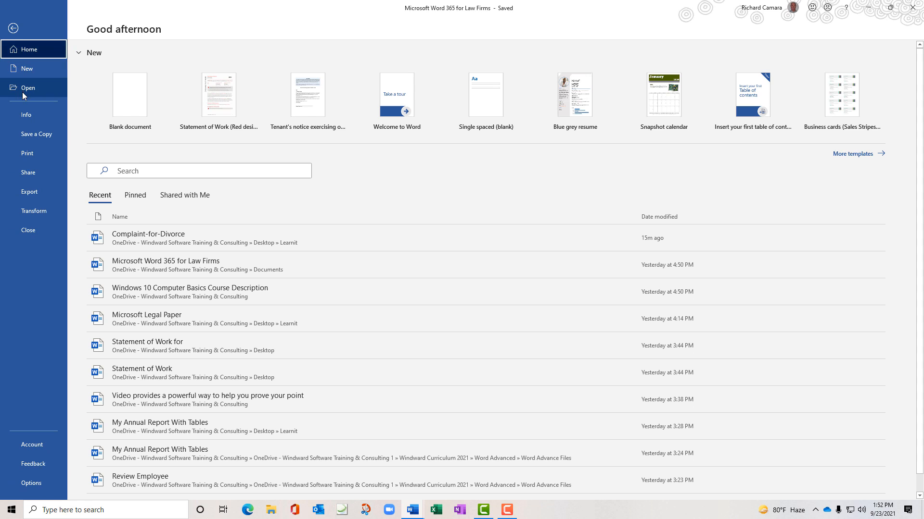
pyautogui.click(39, 191)
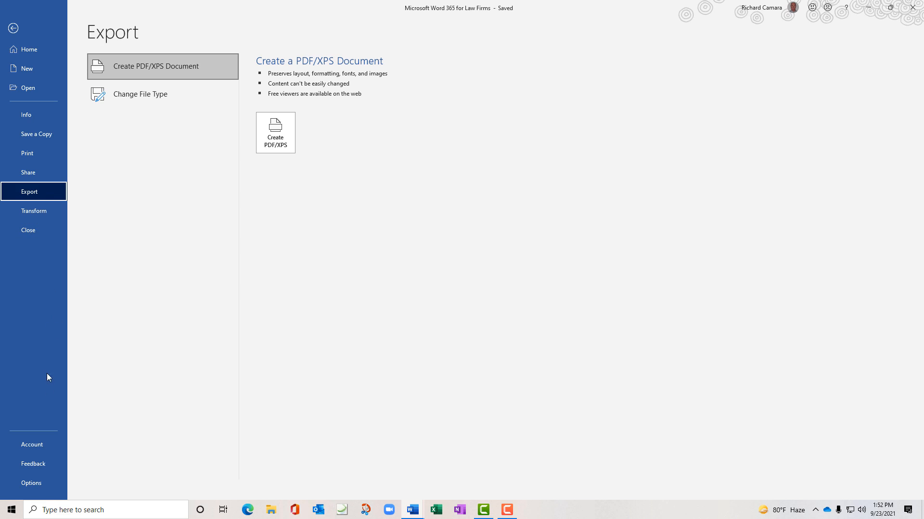
# In Word Options > Advanced, change Recent Documents shown from 50 to 25 and confirm
pyautogui.click(38, 484)
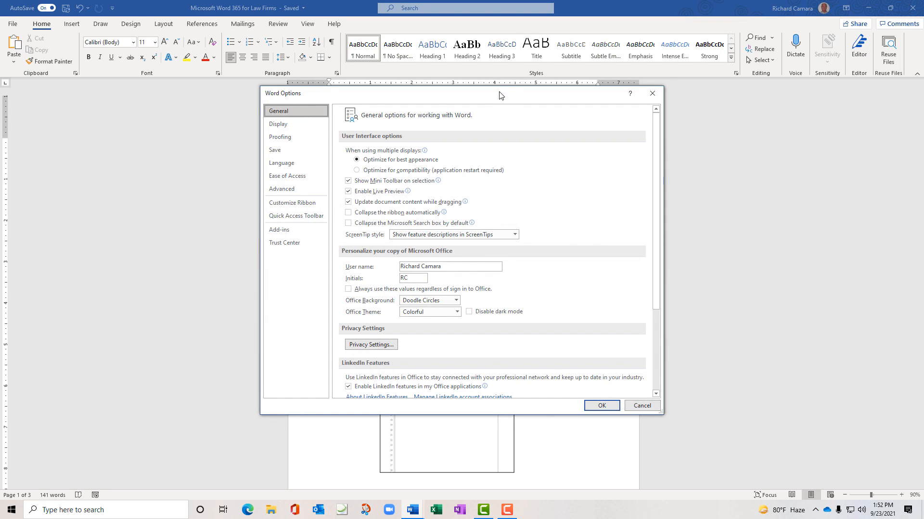
pyautogui.moveTo(499, 96); pyautogui.dragTo(364, 98)
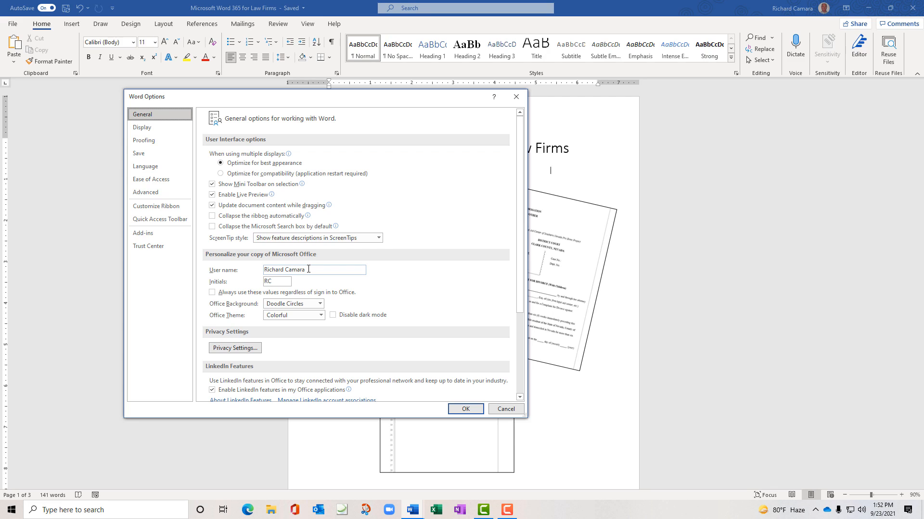
pyautogui.click(186, 128)
pyautogui.click(155, 142)
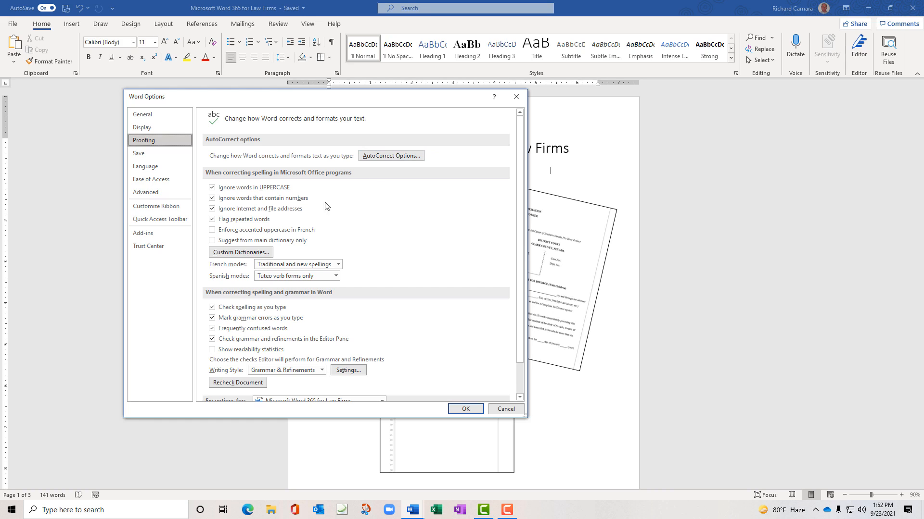
pyautogui.click(156, 155)
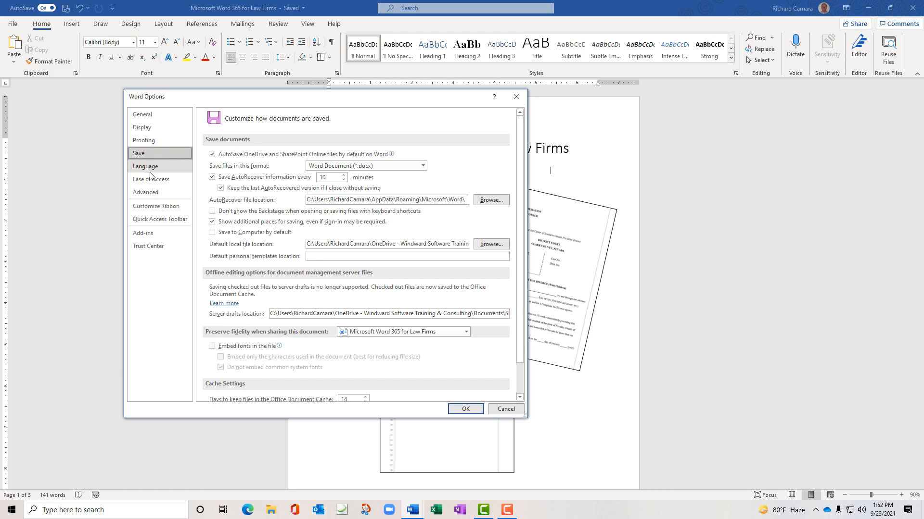
pyautogui.click(157, 191)
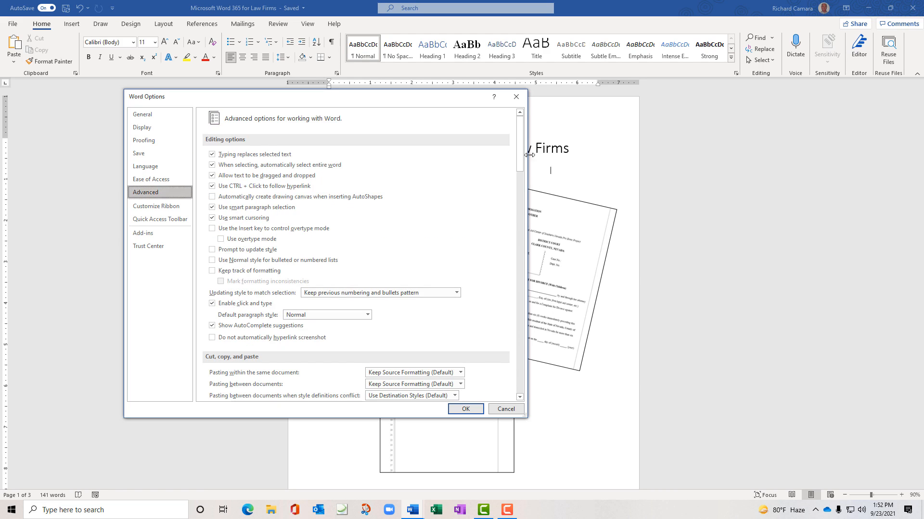
pyautogui.scroll(-4, 518, 168)
pyautogui.moveTo(518, 168); pyautogui.dragTo(515, 262)
pyautogui.click(354, 193)
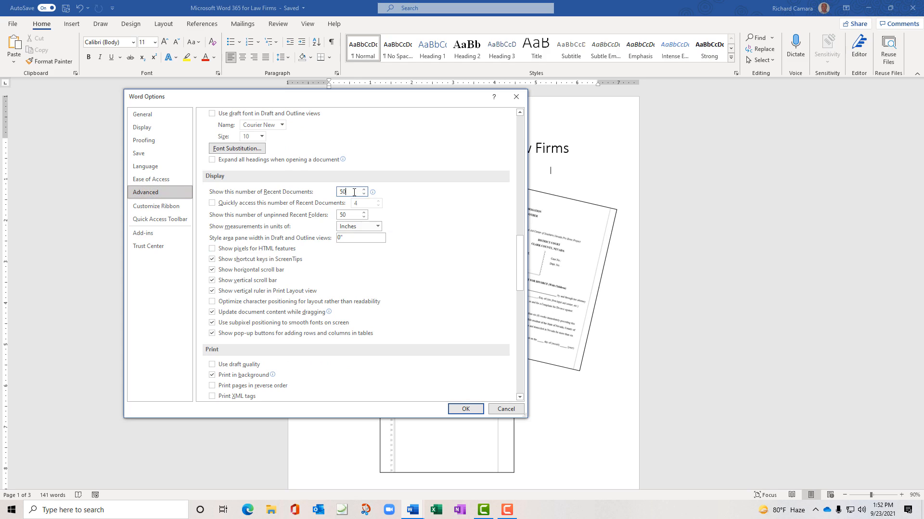
pyautogui.moveTo(360, 193); pyautogui.dragTo(338, 191)
pyautogui.write('25')
pyautogui.click(474, 409)
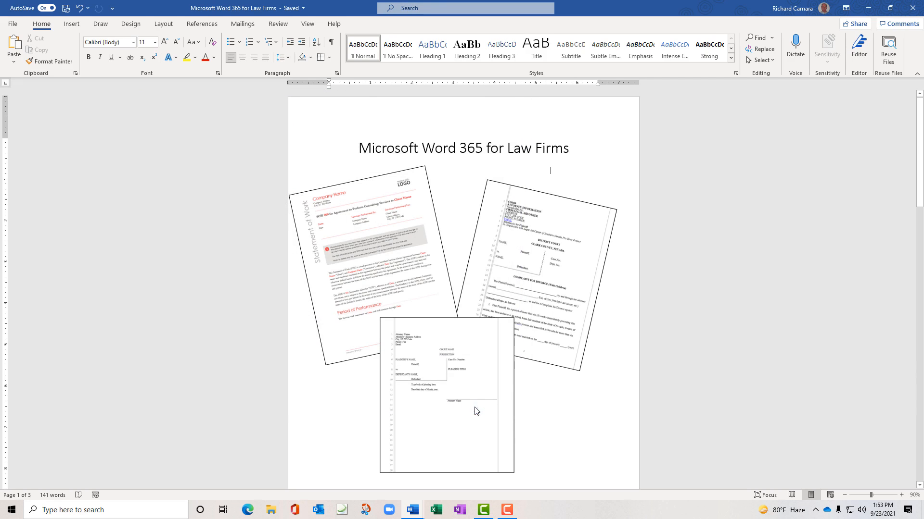
pyautogui.click(13, 24)
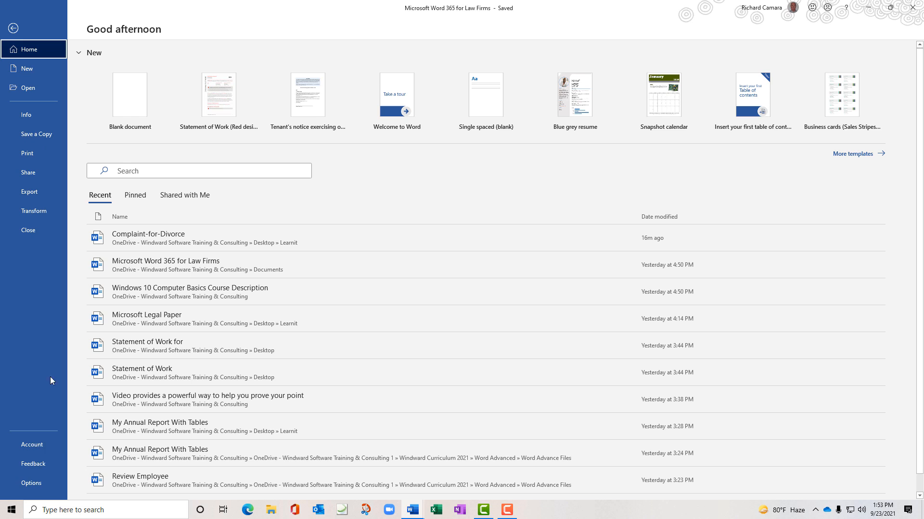
pyautogui.click(13, 28)
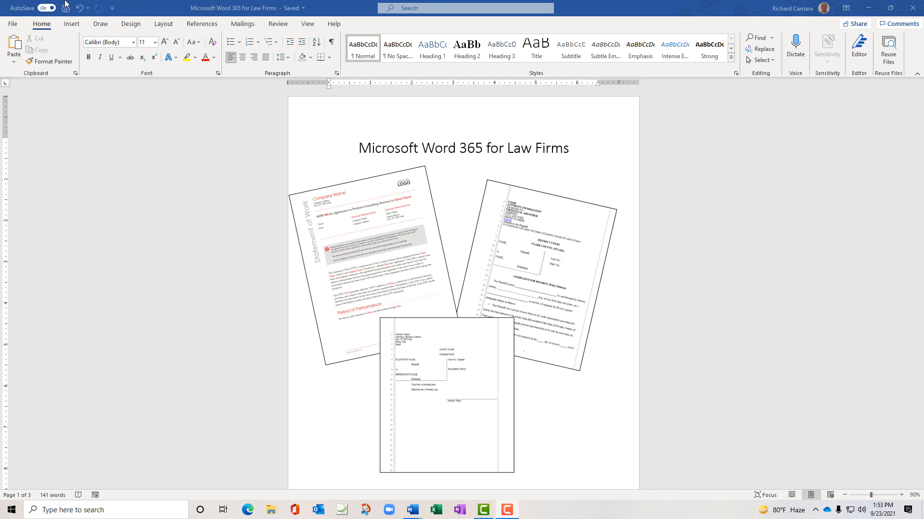
# Check New, Open, and Print Preview and Print in the Customize Quick Access Toolbar menu
pyautogui.click(113, 9)
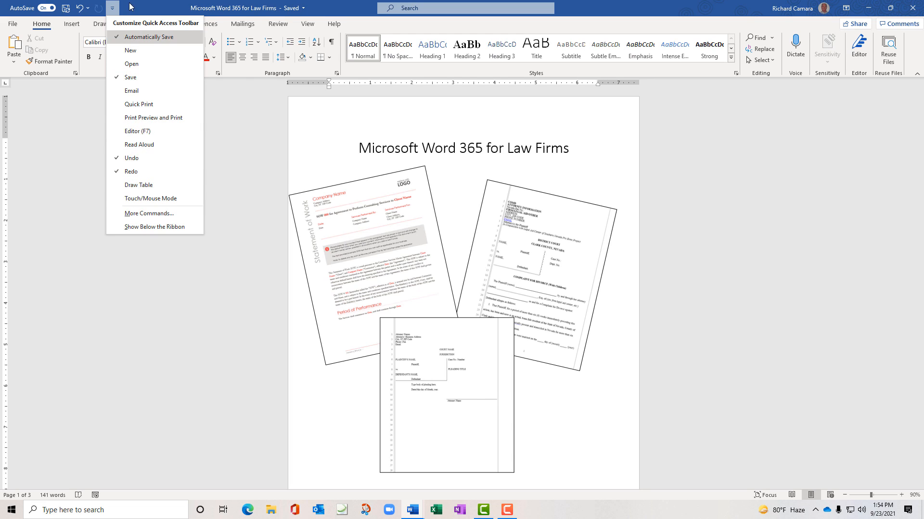
pyautogui.click(131, 51)
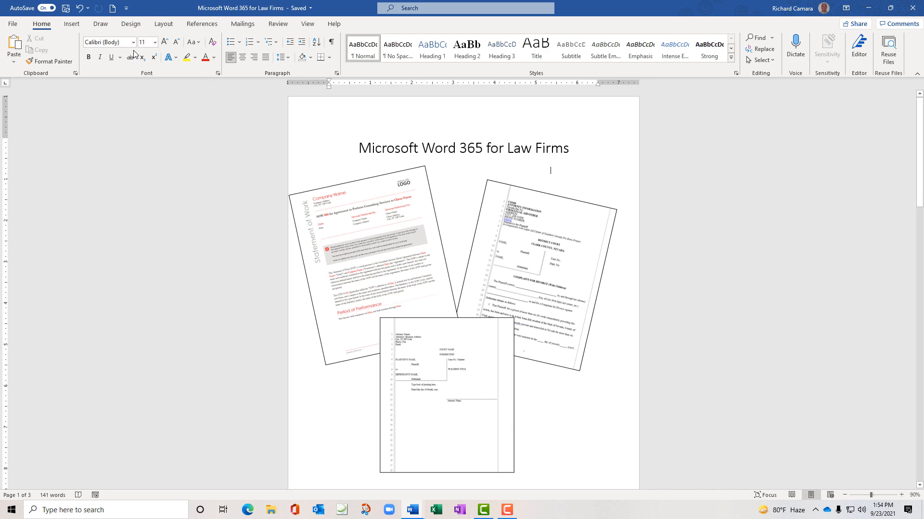
pyautogui.click(126, 8)
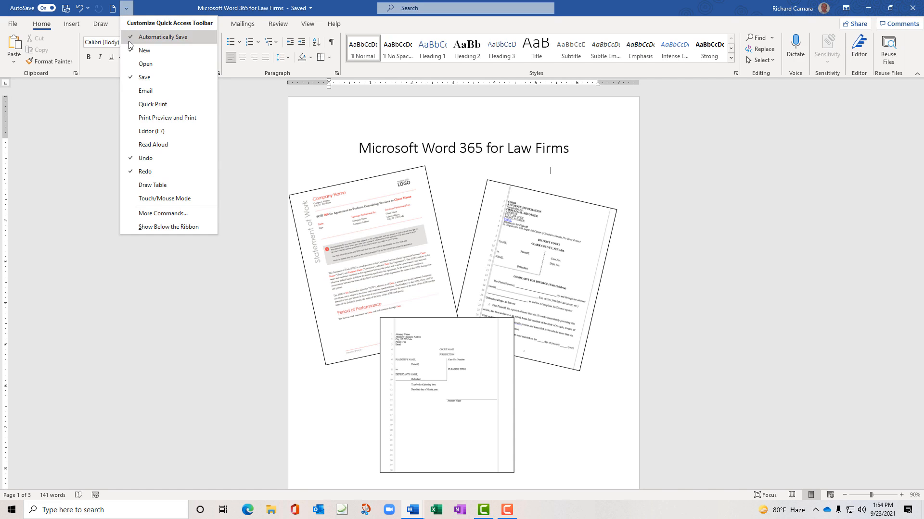
pyautogui.click(145, 64)
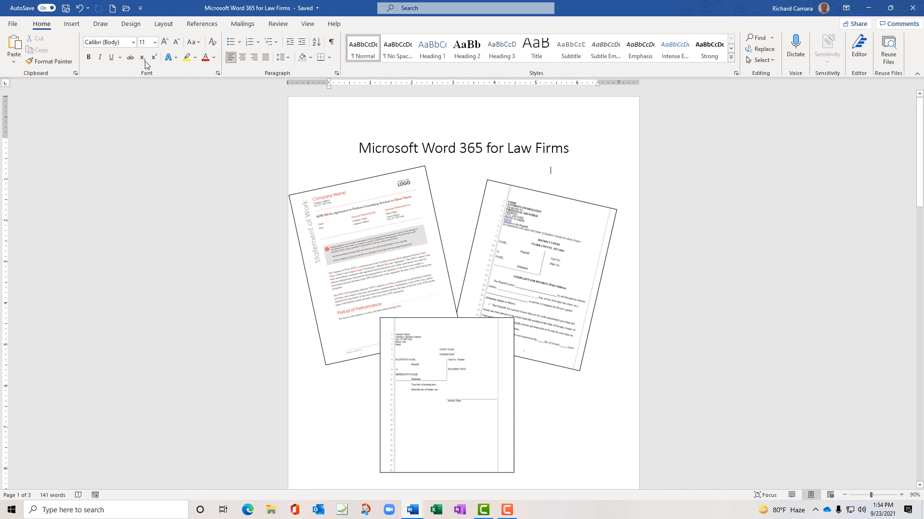
pyautogui.click(140, 9)
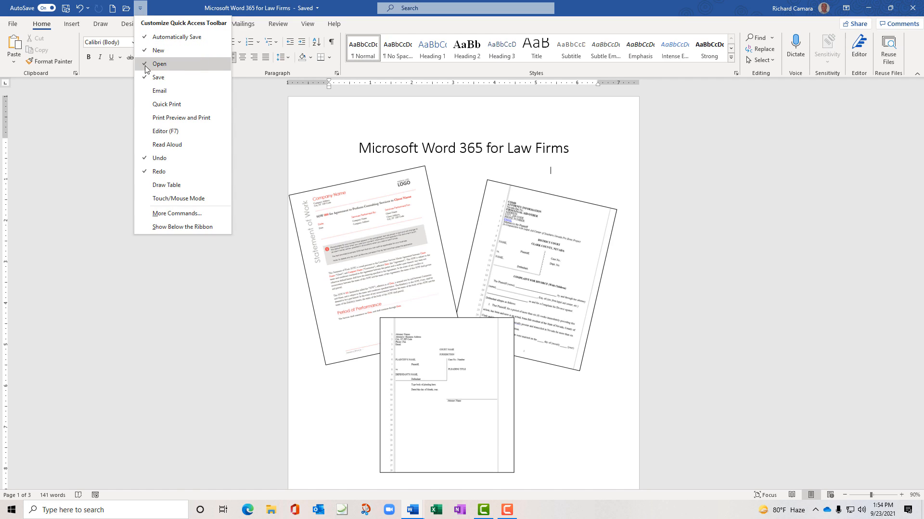
pyautogui.click(155, 118)
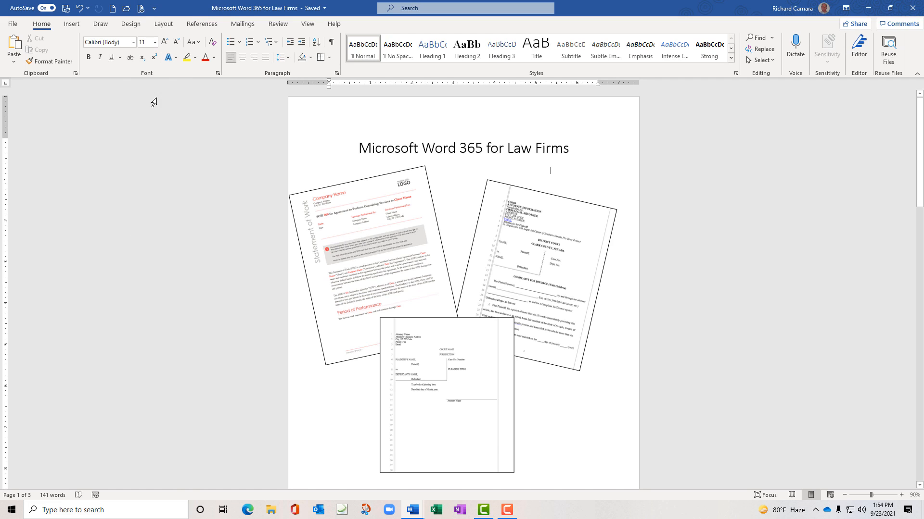
pyautogui.click(154, 10)
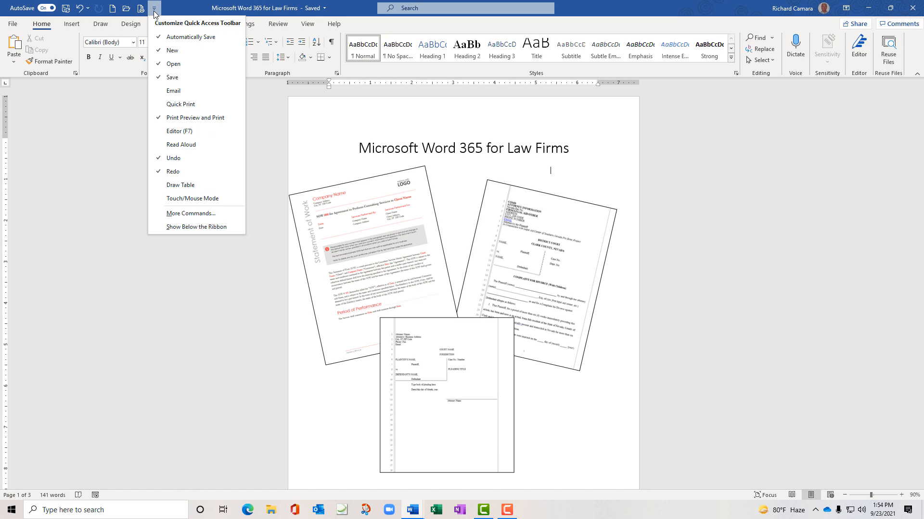
pyautogui.click(178, 9)
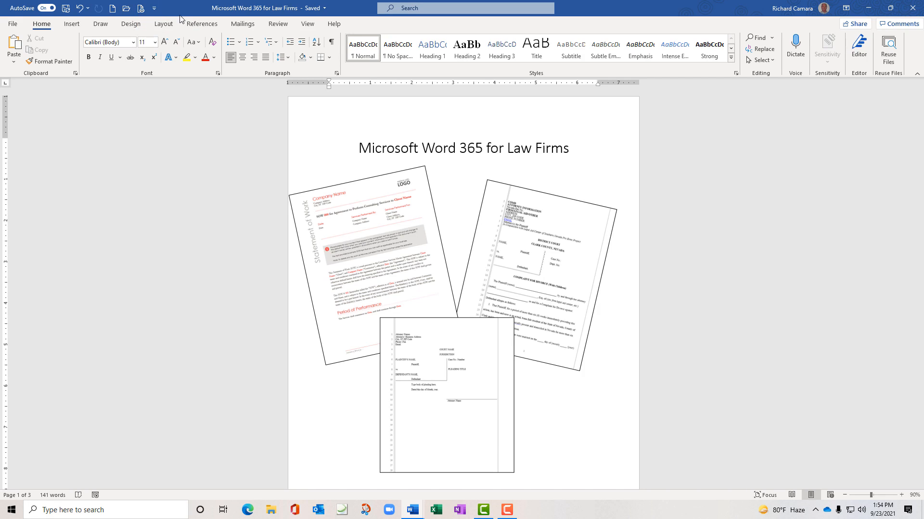
# Add Show/Hide formatting marks and Insert Pictures to the Quick Access Toolbar, testing Pictures' menu
pyautogui.rightClick(332, 45)
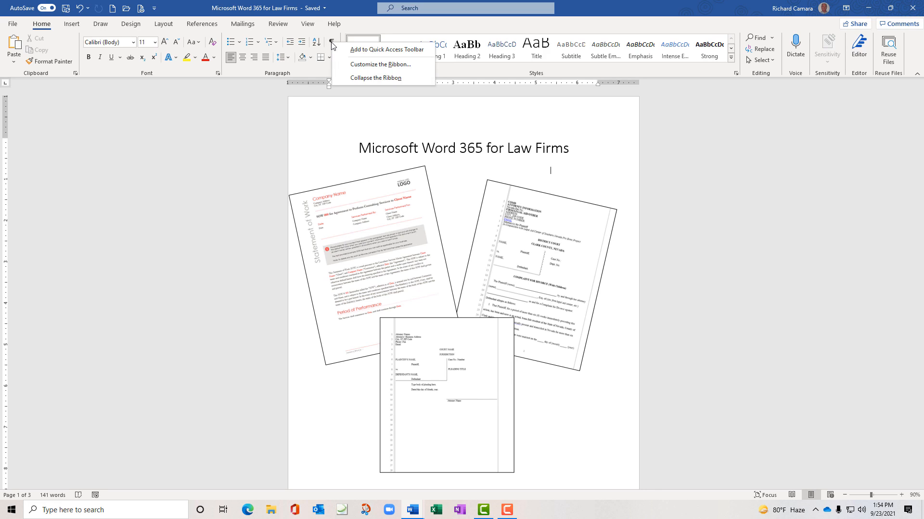
pyautogui.click(383, 49)
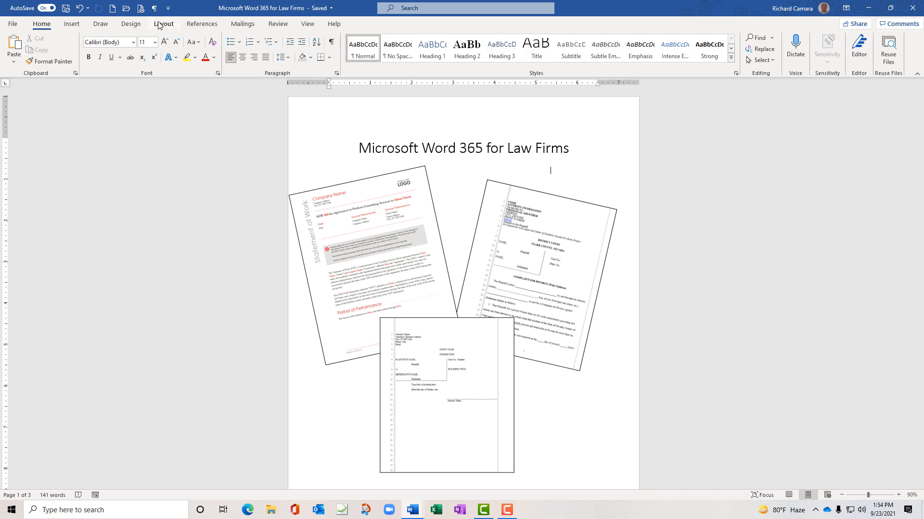
pyautogui.click(75, 25)
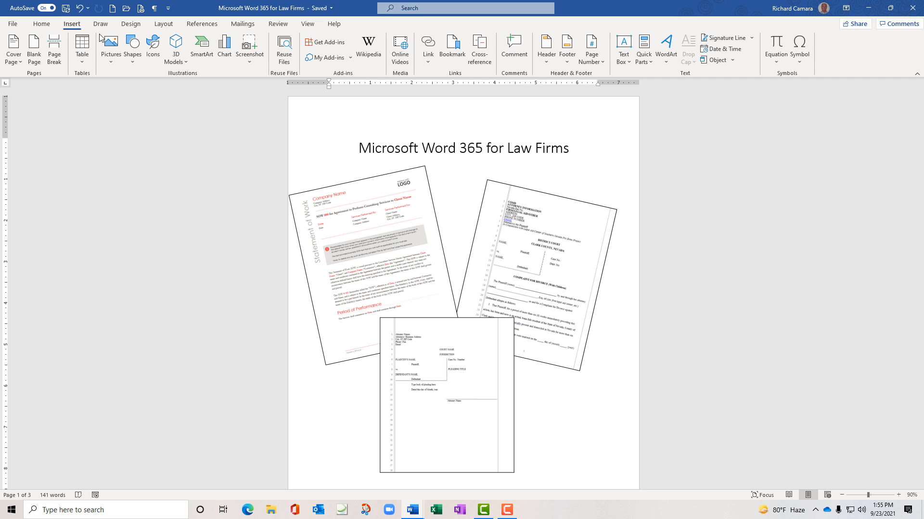
pyautogui.rightClick(112, 43)
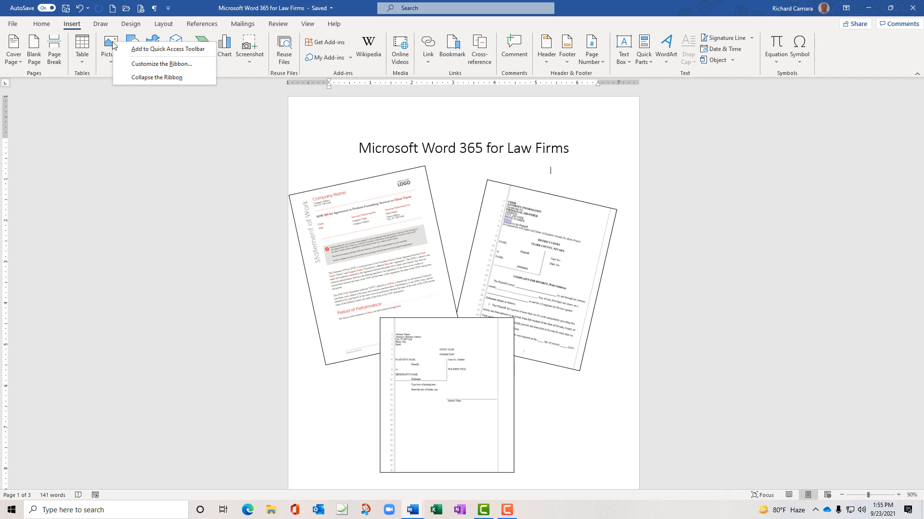
pyautogui.click(152, 50)
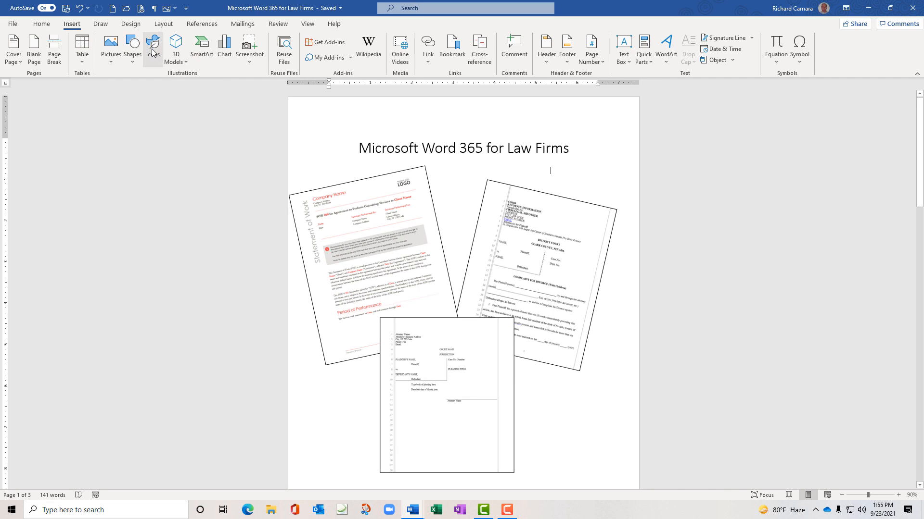
pyautogui.click(176, 9)
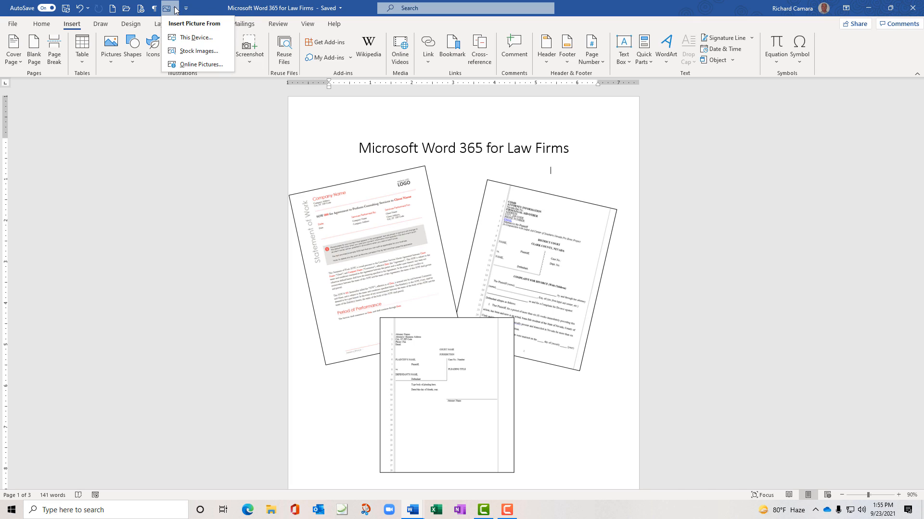
pyautogui.click(200, 4)
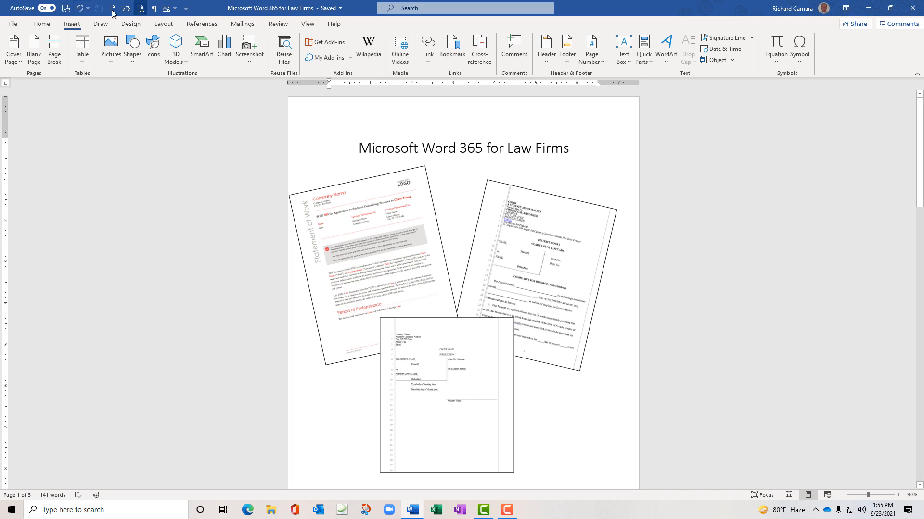
# Open the Quick Access Toolbar settings and move Insert Pictures up, then back down one place
pyautogui.click(186, 11)
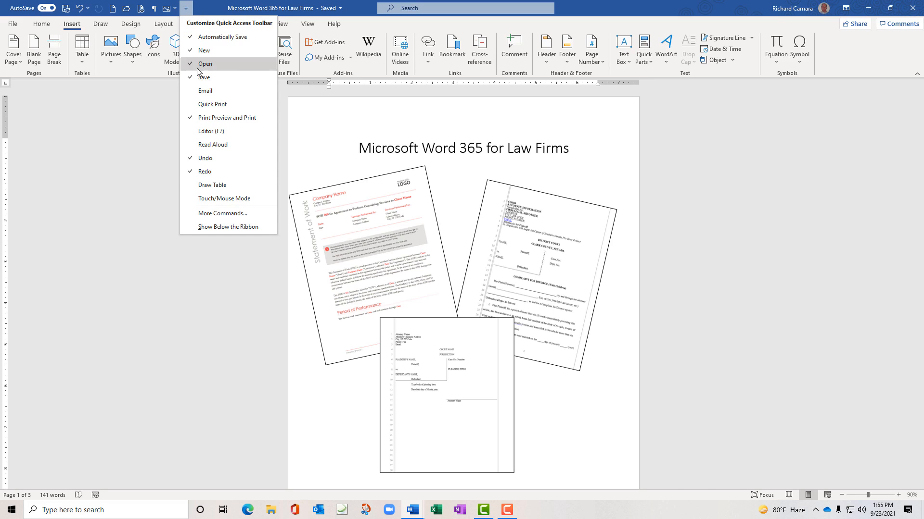
pyautogui.click(217, 214)
pyautogui.moveTo(345, 100); pyautogui.dragTo(158, 120)
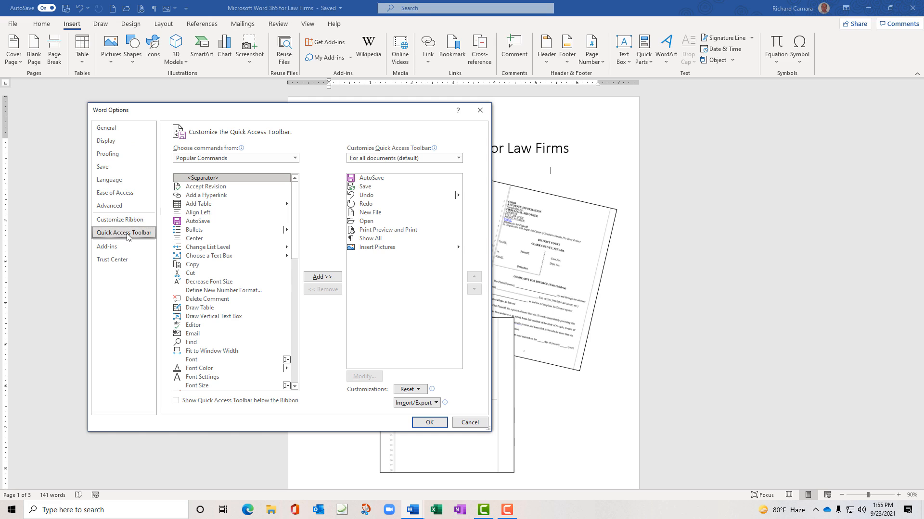
pyautogui.click(377, 248)
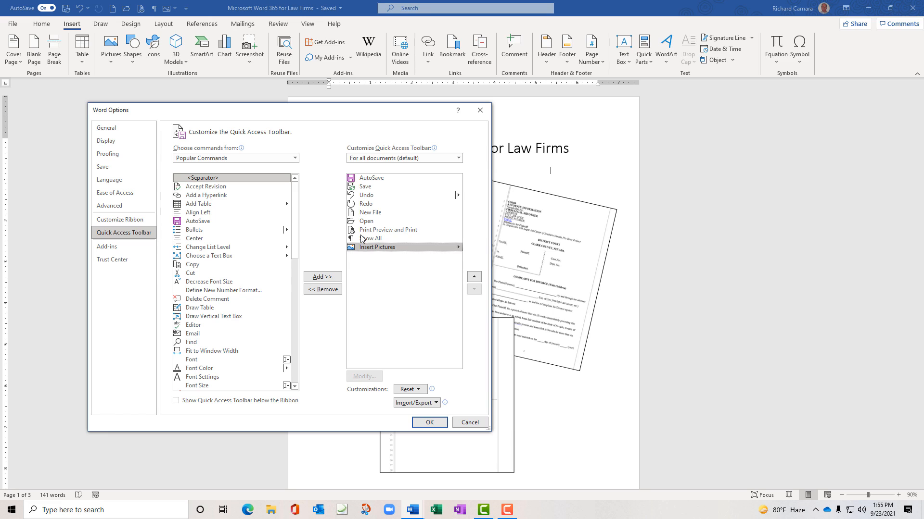
pyautogui.click(475, 277)
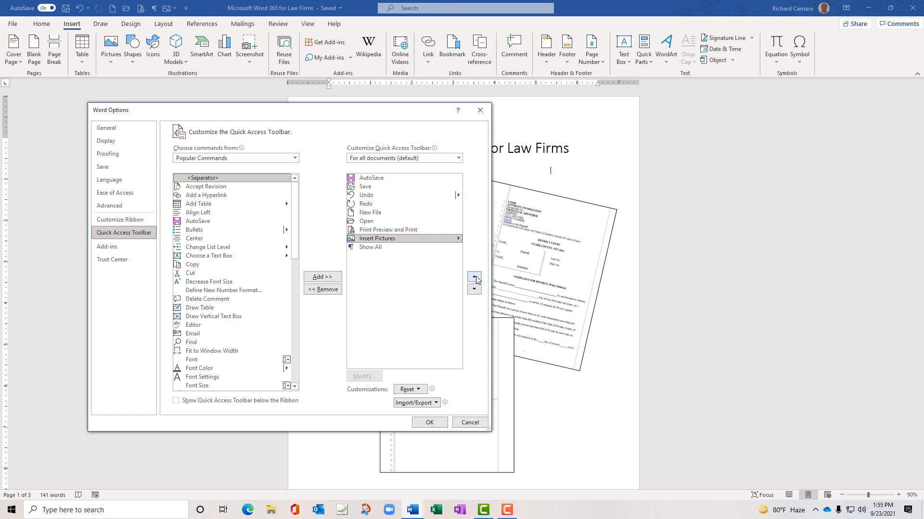
pyautogui.click(475, 278)
pyautogui.click(475, 289)
# Add Speak from Commands Not in the Ribbon to the toolbar and save with OK
pyautogui.click(295, 158)
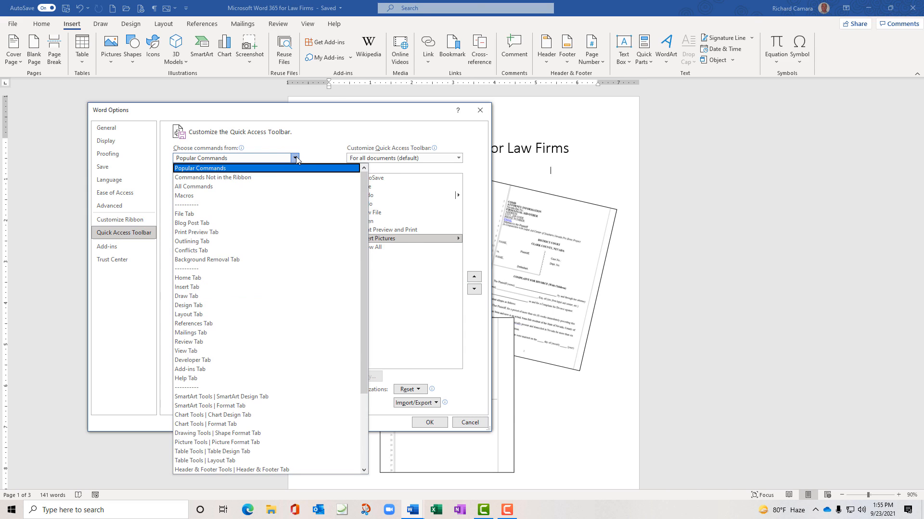
pyautogui.click(218, 178)
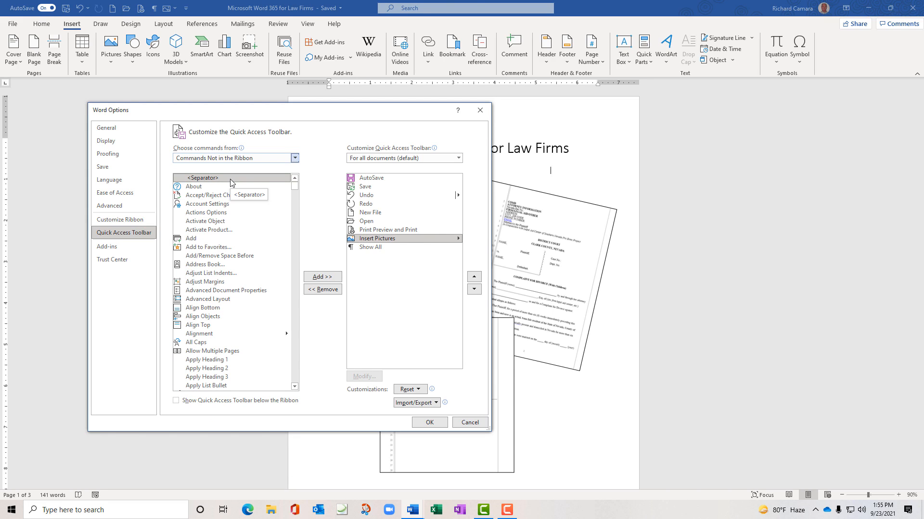
pyautogui.click(205, 213)
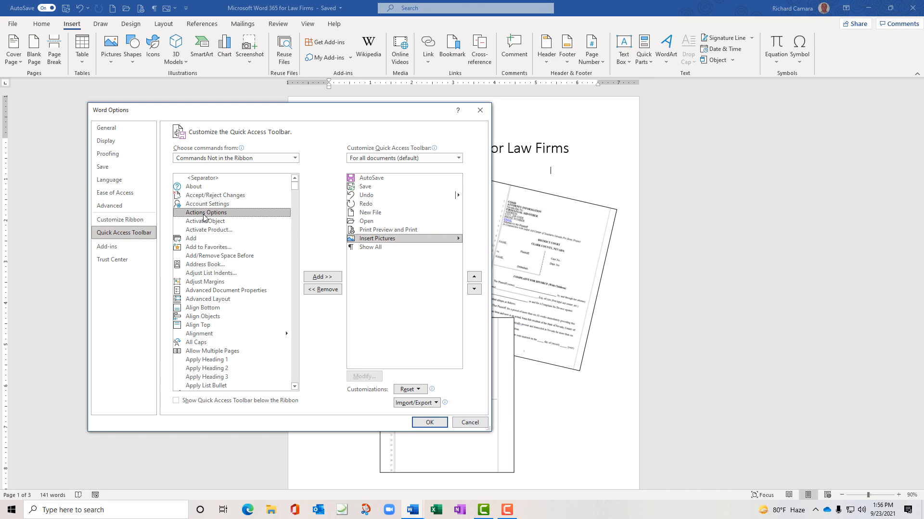
pyautogui.press('m')
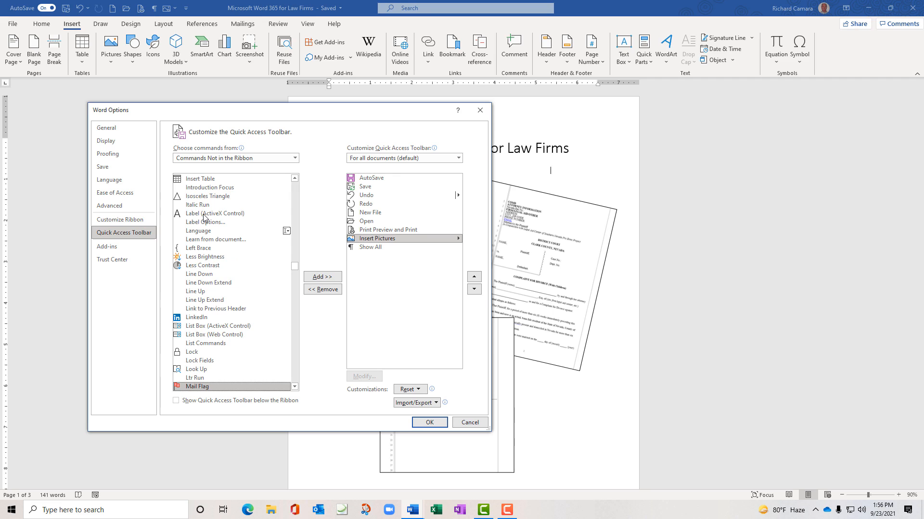
pyautogui.scroll(-8, 204, 218)
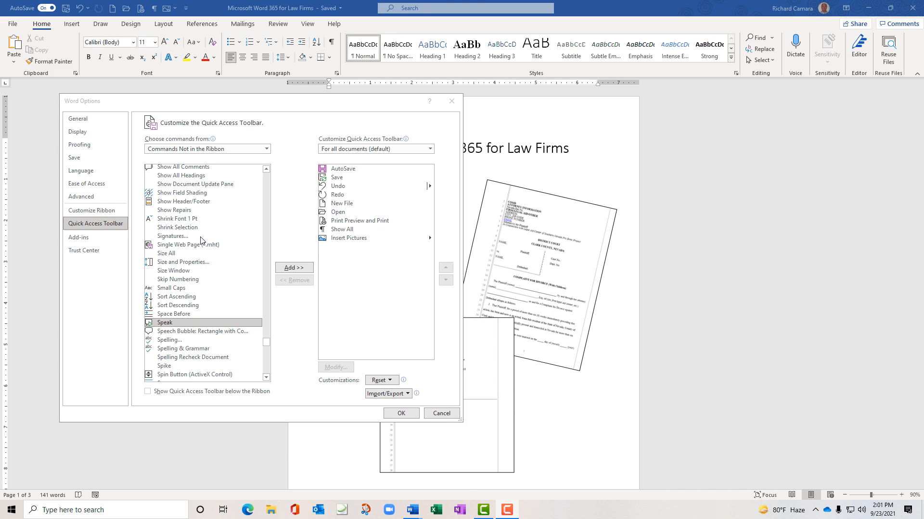
pyautogui.click(297, 269)
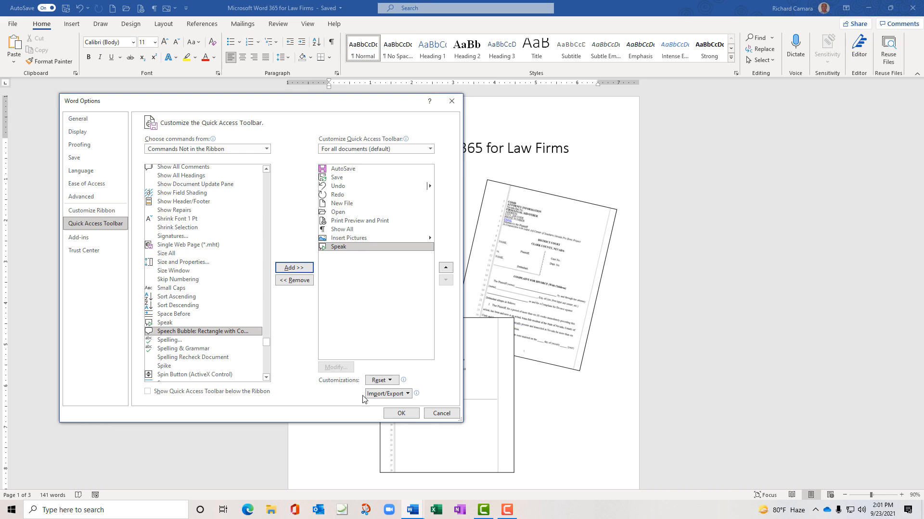
pyautogui.click(397, 416)
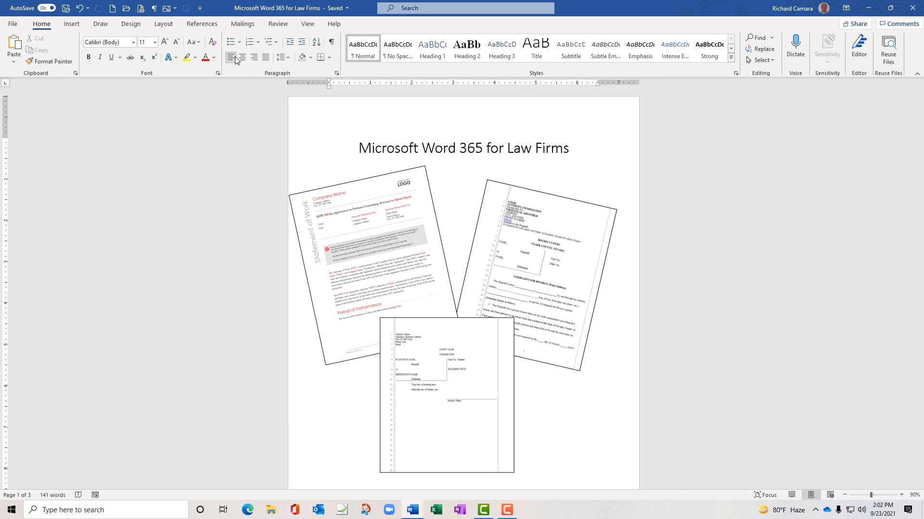
# Reopen the Quick Access Toolbar settings to check them, closing without further changes
pyautogui.click(200, 8)
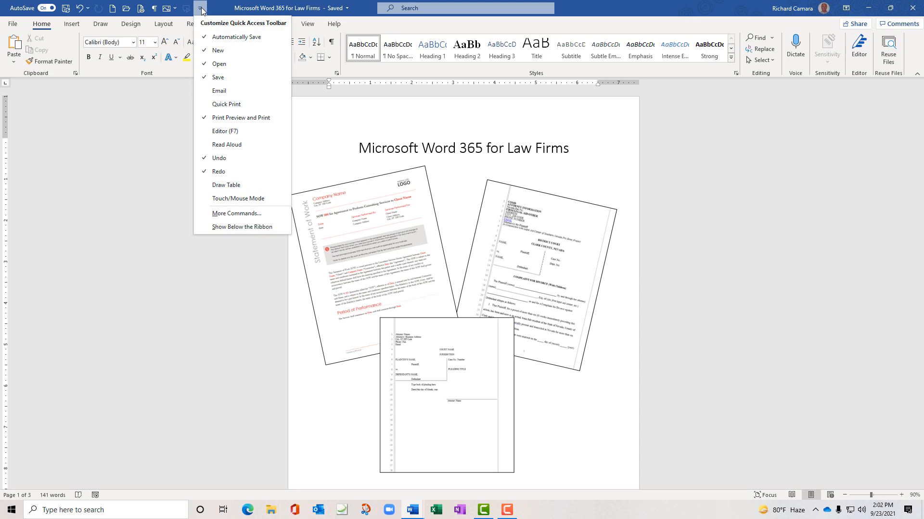
pyautogui.click(215, 8)
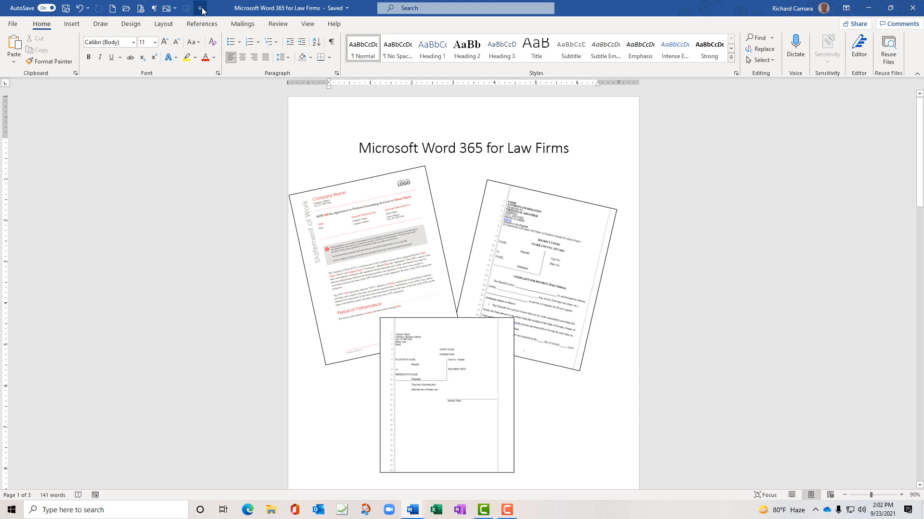
pyautogui.click(201, 8)
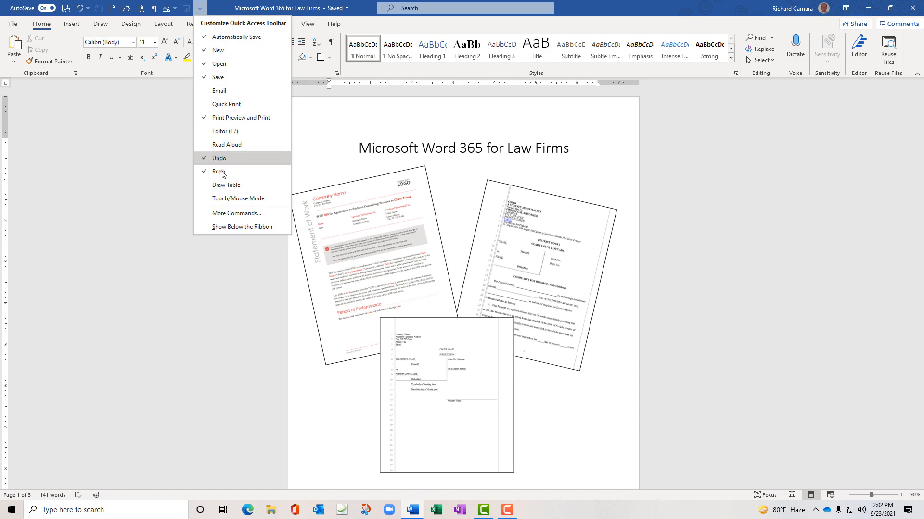
pyautogui.click(235, 215)
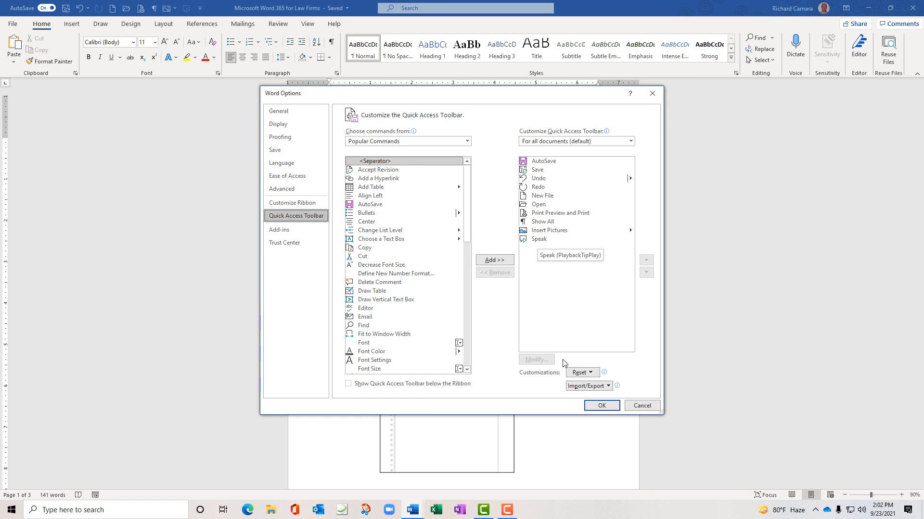
pyautogui.click(601, 406)
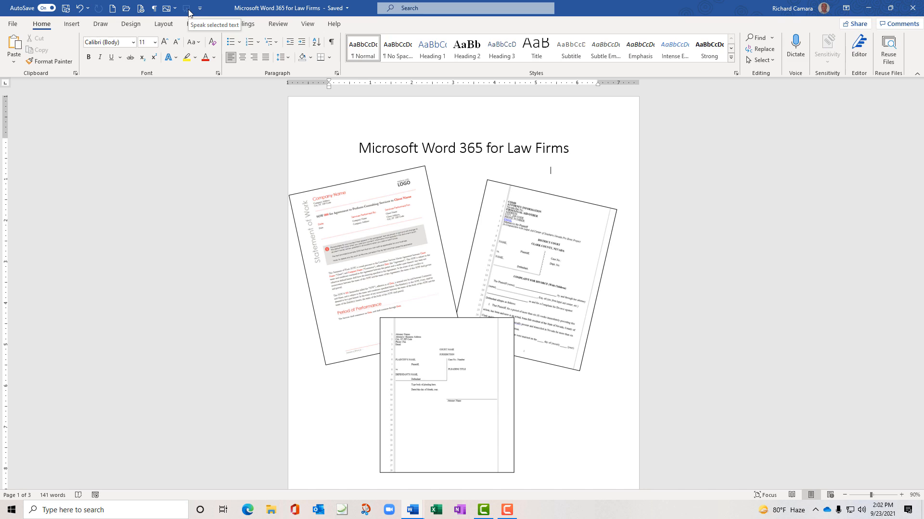
pyautogui.scroll(-2, 304, 168)
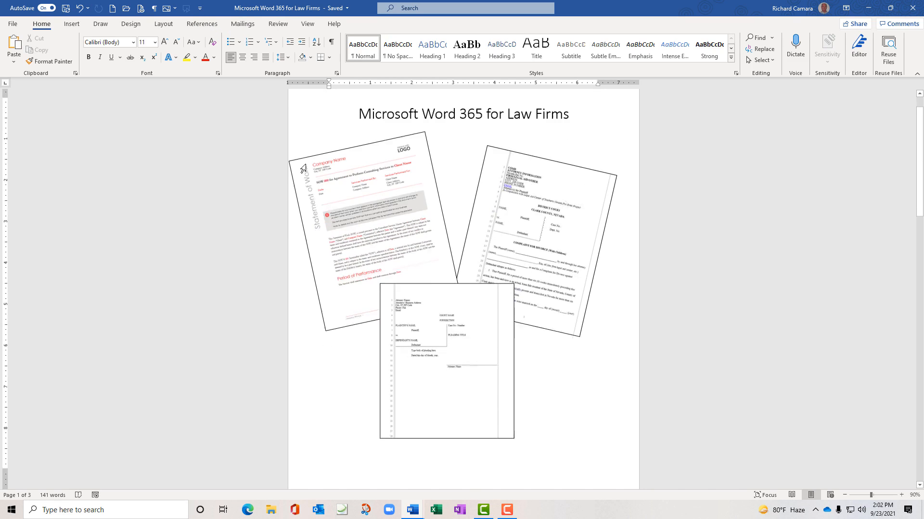
pyautogui.scroll(-7, 303, 169)
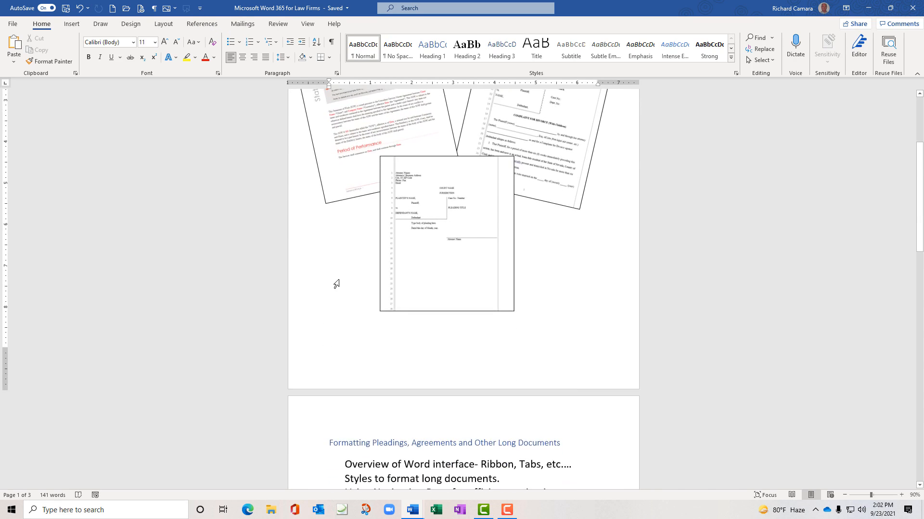
pyautogui.scroll(-2, 337, 284)
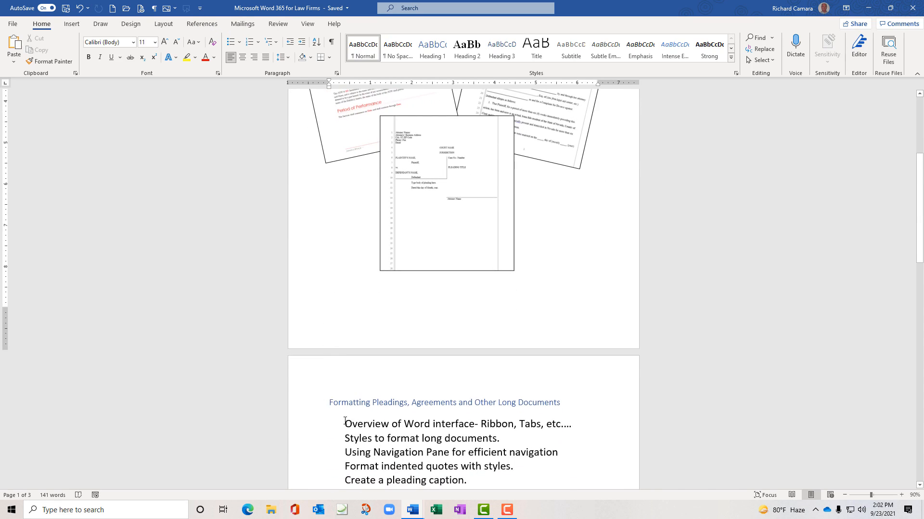
pyautogui.moveTo(345, 424); pyautogui.dragTo(572, 423)
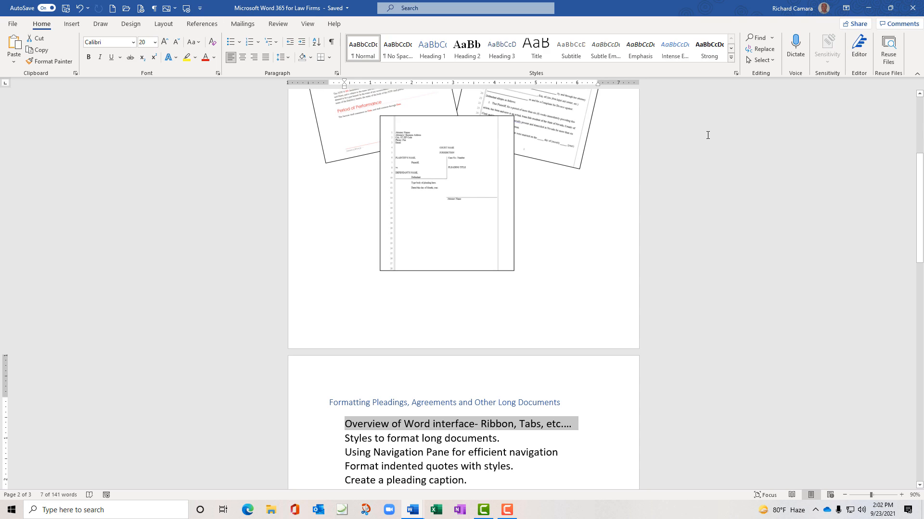
pyautogui.click(819, 212)
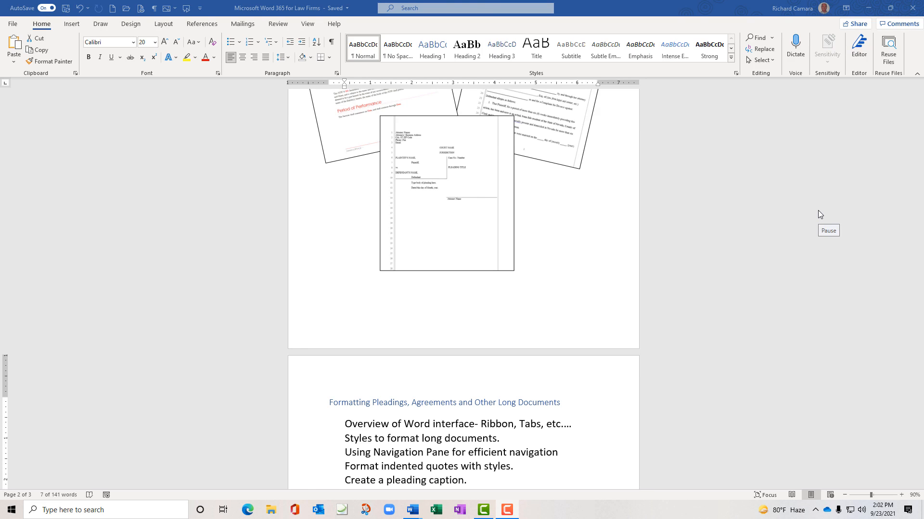
pyautogui.scroll(5, 224, 183)
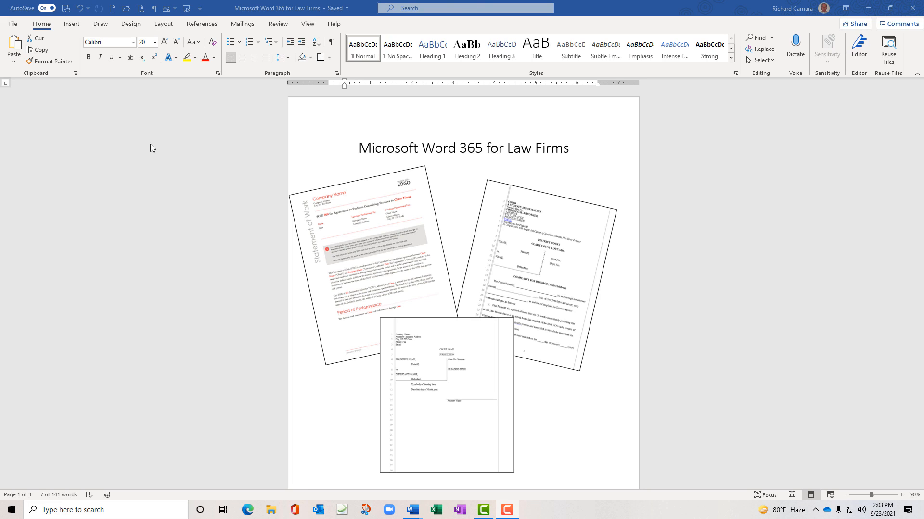
# Toggle the Customize Quick Access Toolbar menu, then open its More Commands settings page
pyautogui.click(201, 11)
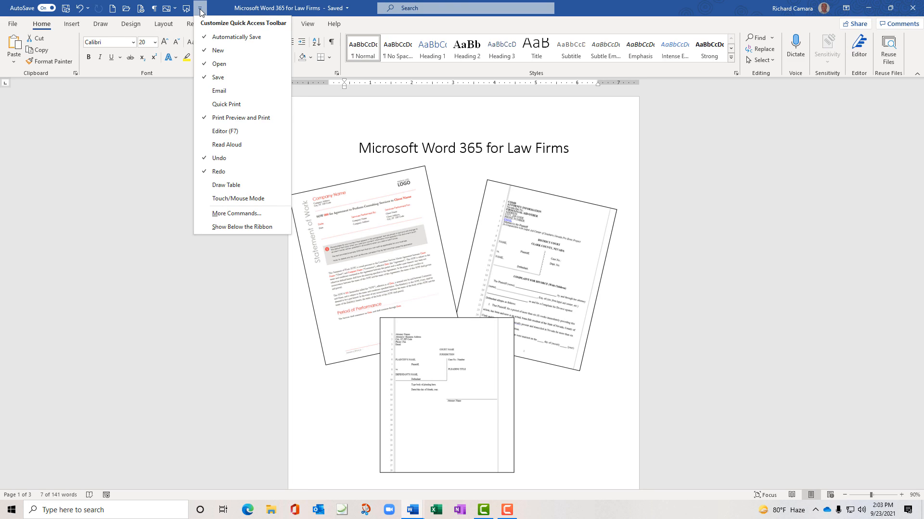
pyautogui.click(201, 11)
pyautogui.click(201, 10)
pyautogui.click(213, 4)
pyautogui.rightClick(166, 62)
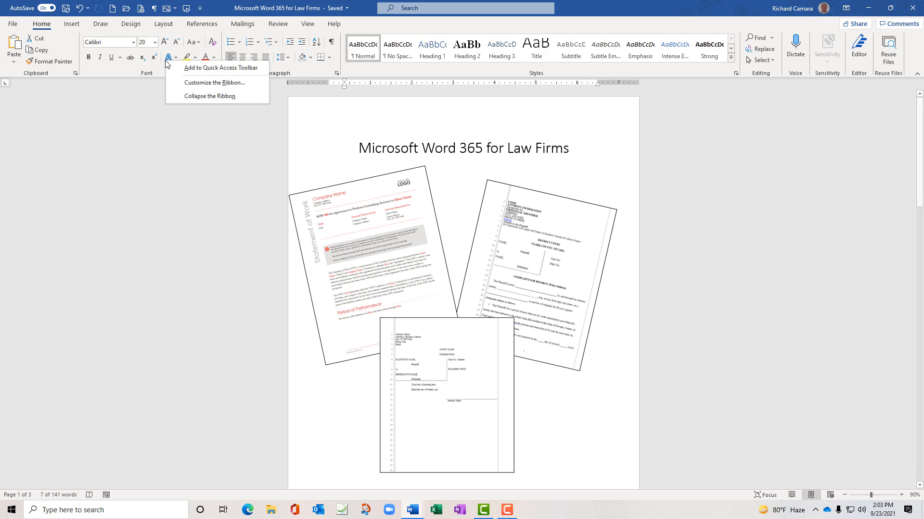
pyautogui.click(217, 8)
pyautogui.click(201, 10)
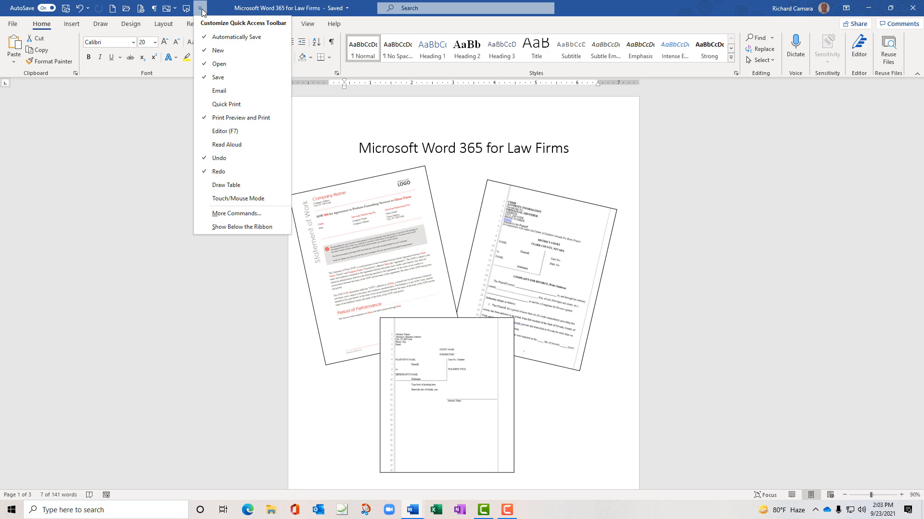
pyautogui.click(217, 214)
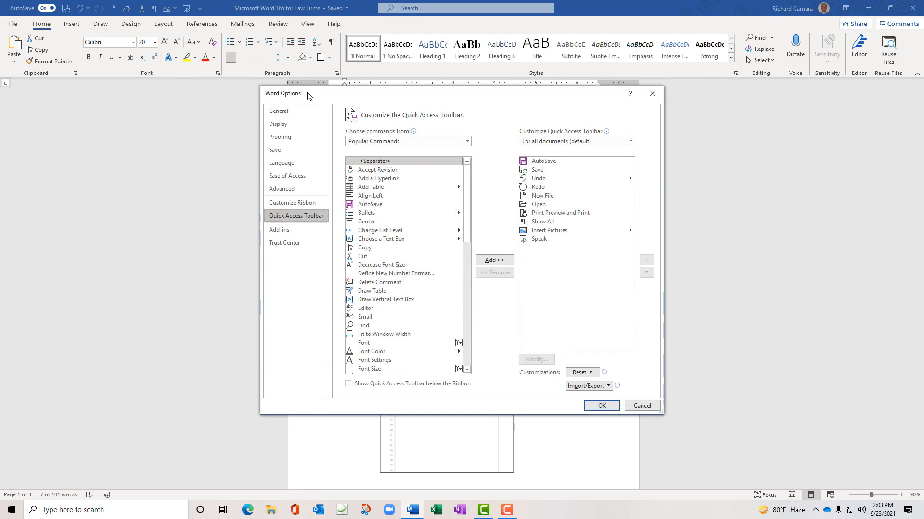
# Move Insert Pictures up and back, keep Popular Commands as source, and close with OK
pyautogui.moveTo(345, 98); pyautogui.dragTo(233, 106)
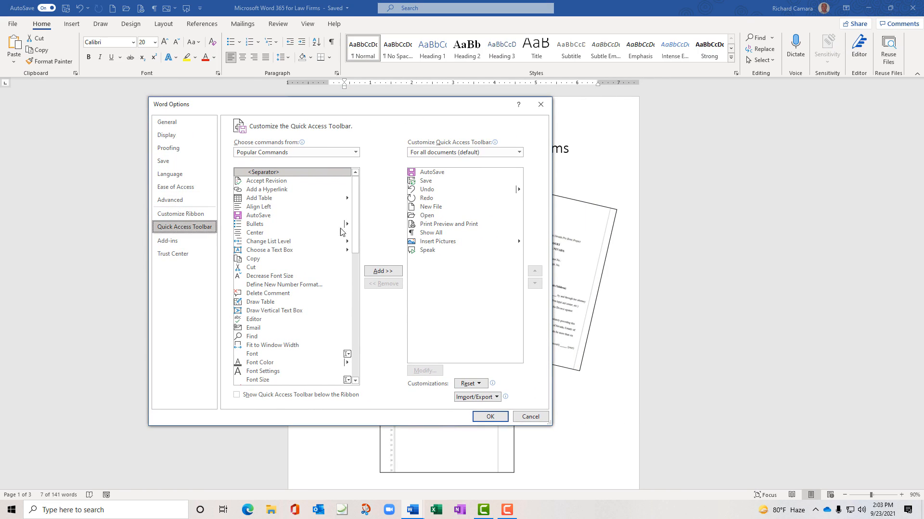
pyautogui.click(429, 242)
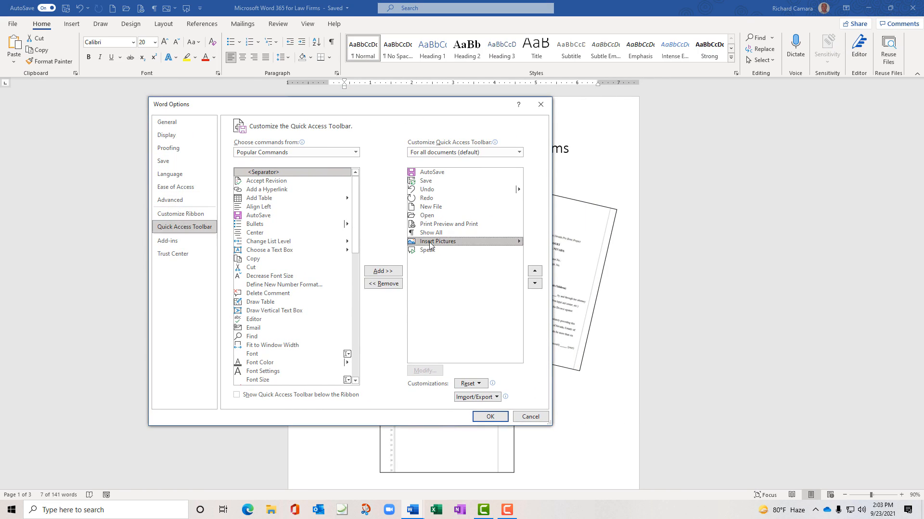
pyautogui.click(537, 273)
pyautogui.click(537, 284)
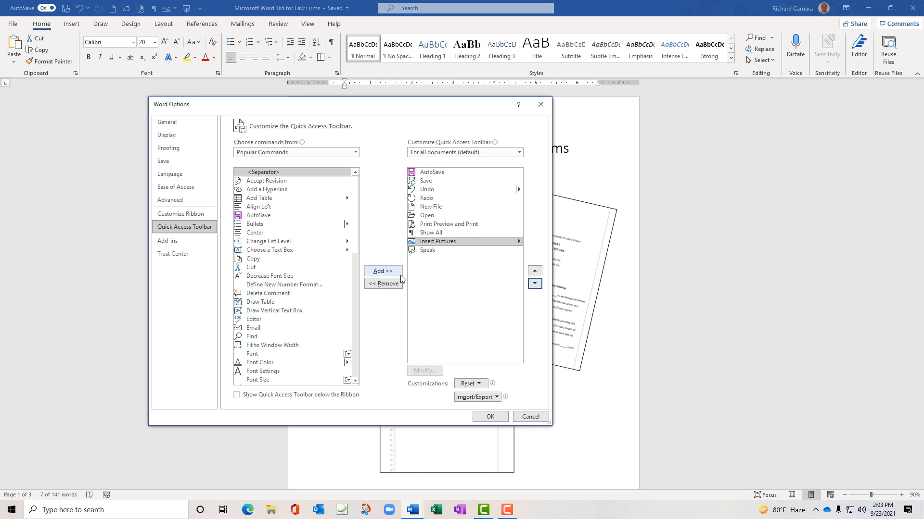
pyautogui.click(354, 153)
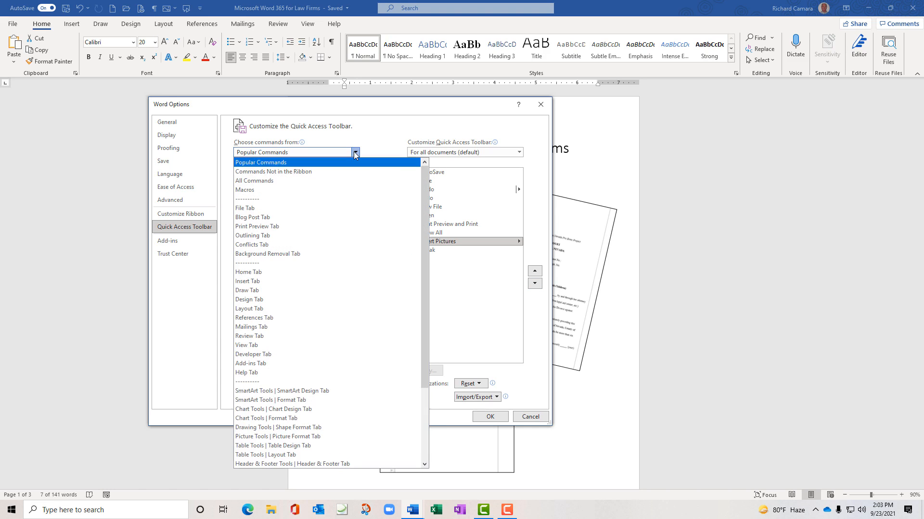
pyautogui.click(354, 152)
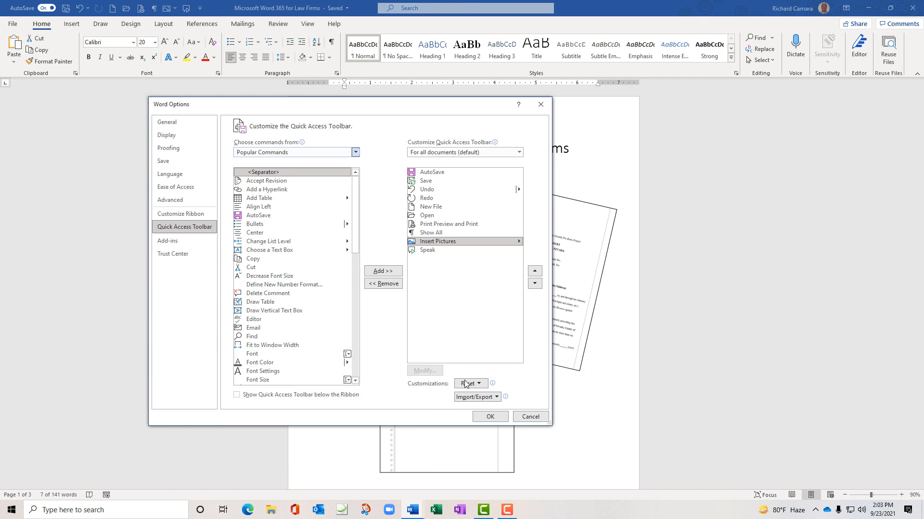
pyautogui.click(489, 417)
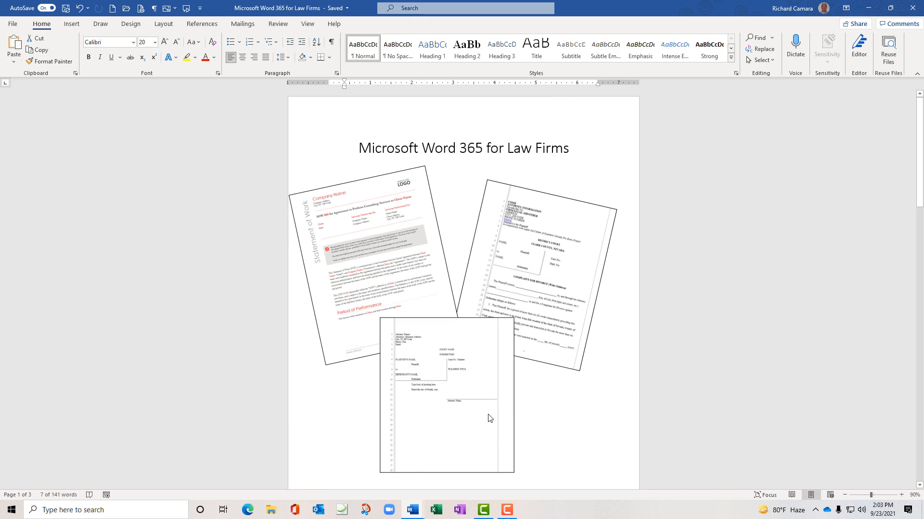
# Select then deselect the title page content, and open the File Backstage Home screen
pyautogui.tripleClick(84, 131)
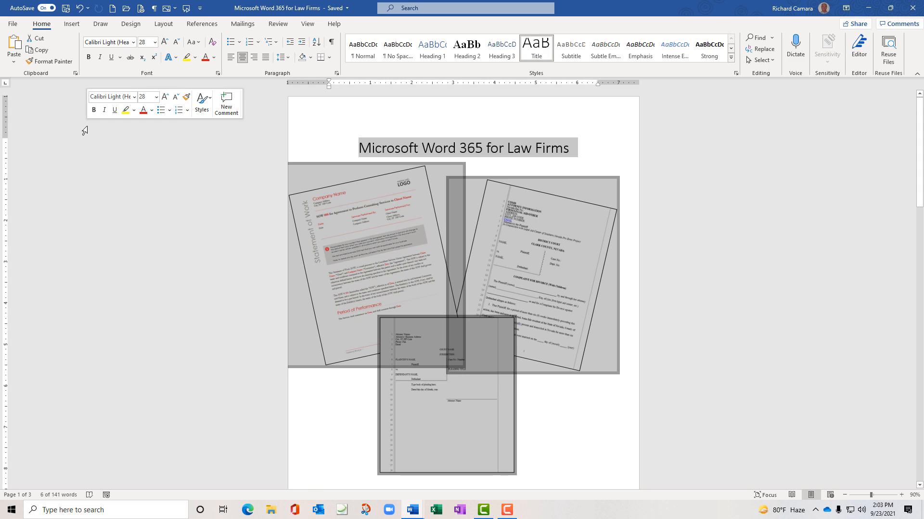
pyautogui.click(362, 132)
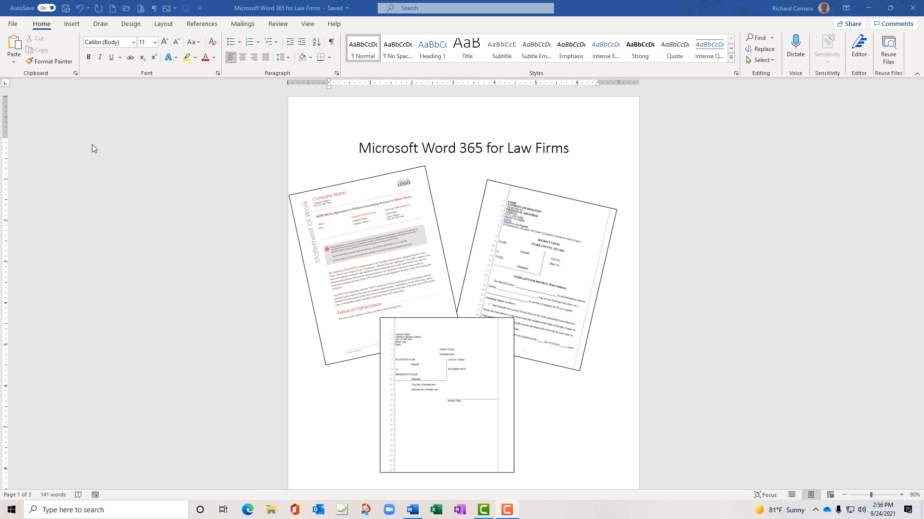
pyautogui.click(13, 27)
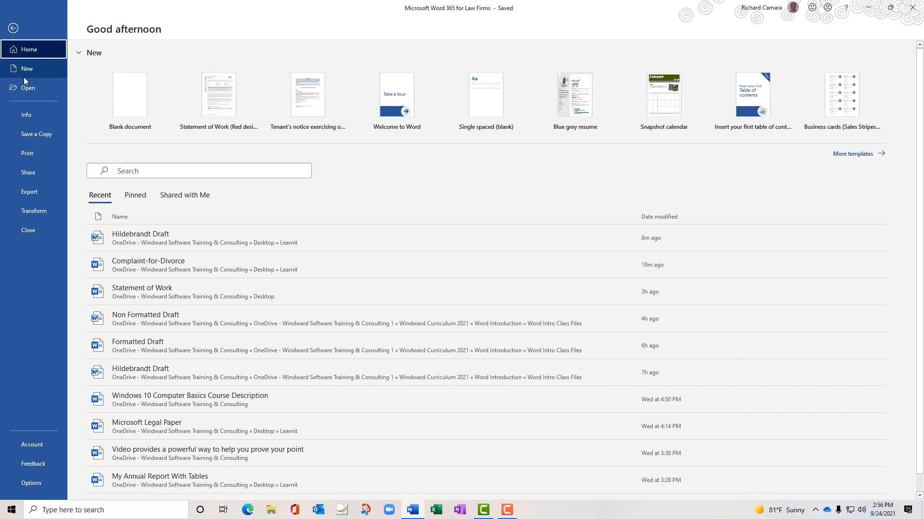
# Browse to Desktop > Learnit and open the Complaint-for-Divorce document
pyautogui.click(28, 91)
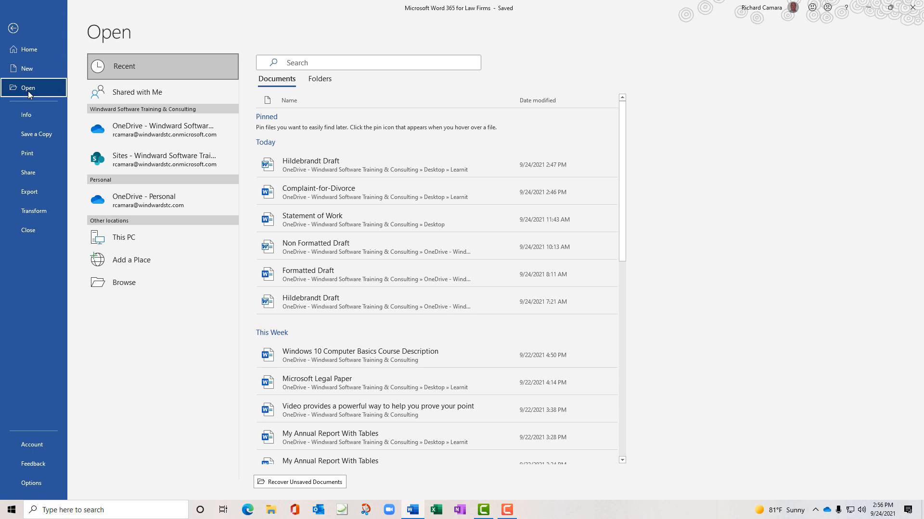
pyautogui.click(128, 286)
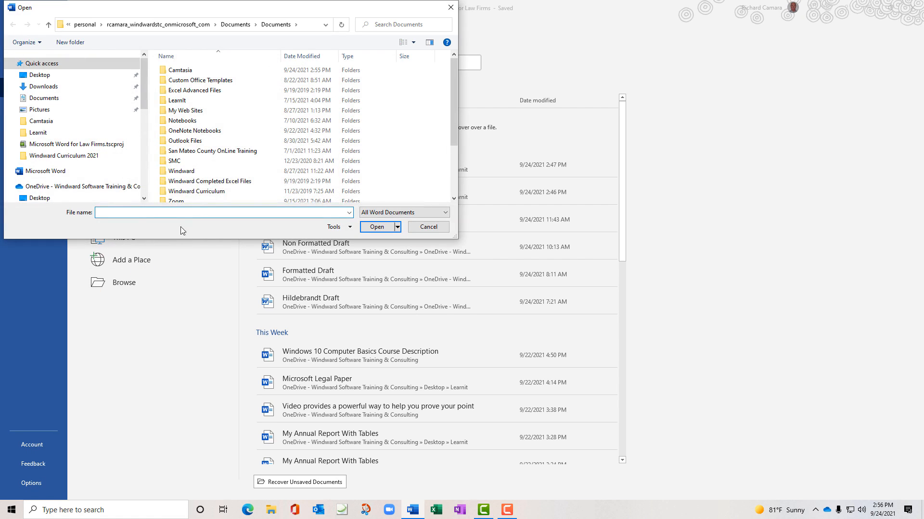
pyautogui.click(98, 76)
pyautogui.doubleClick(194, 73)
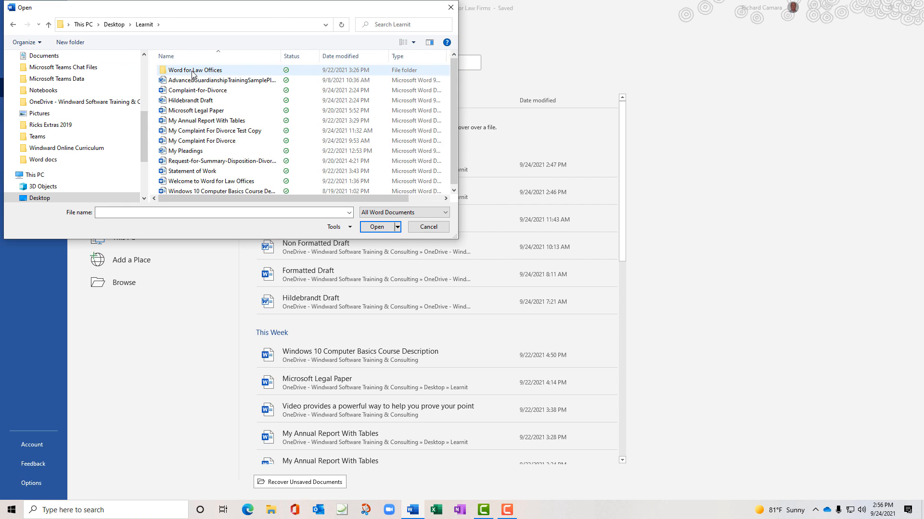
pyautogui.click(196, 92)
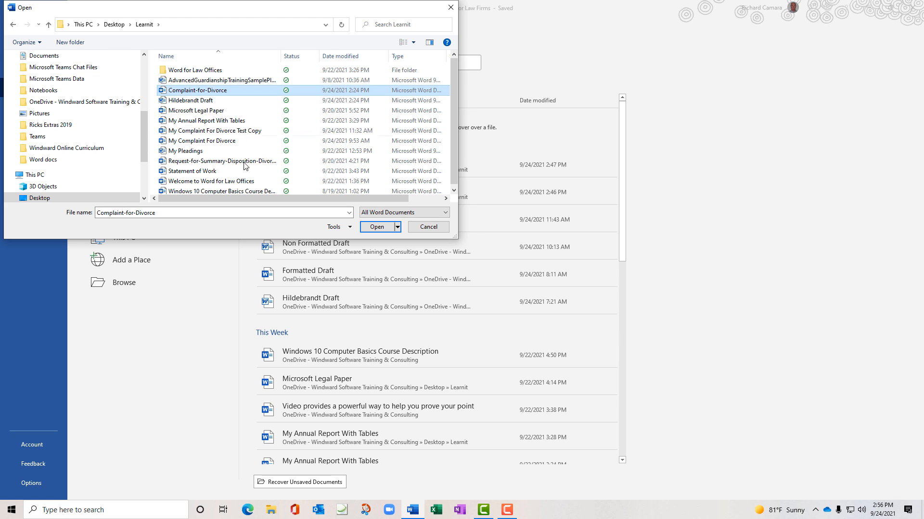
pyautogui.click(376, 227)
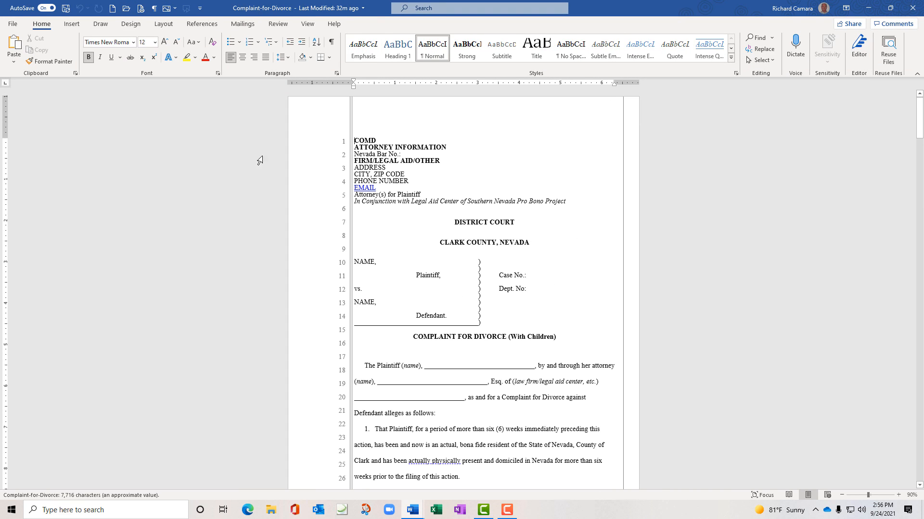
# Open Hildebrandt Draft from the Recent list and reload its newer server version
pyautogui.click(17, 27)
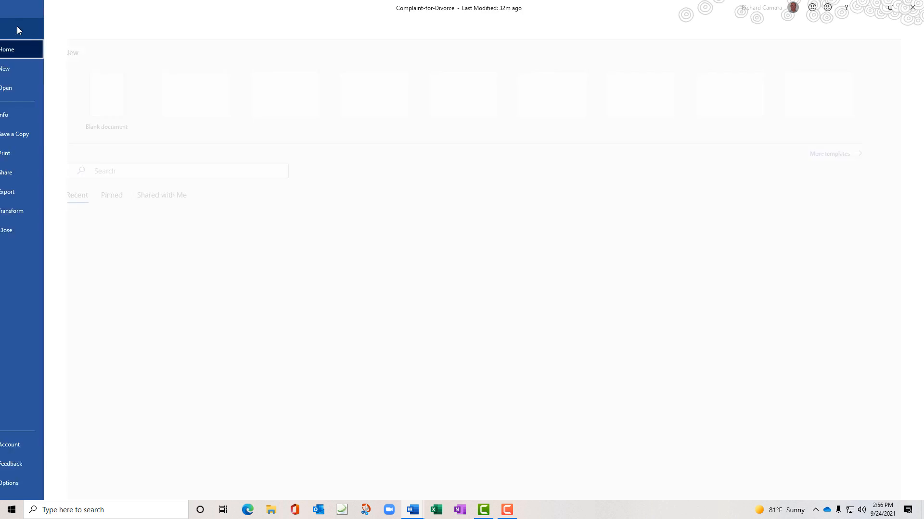
pyautogui.click(32, 90)
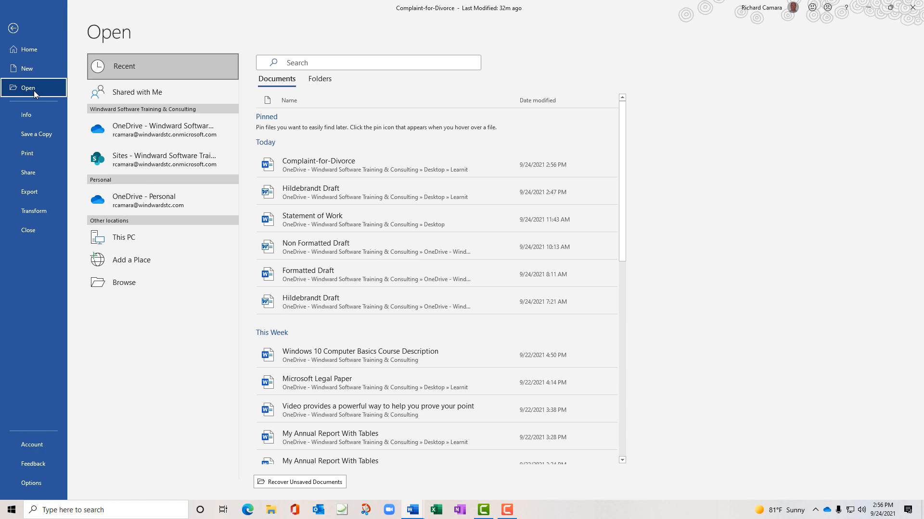
pyautogui.click(295, 191)
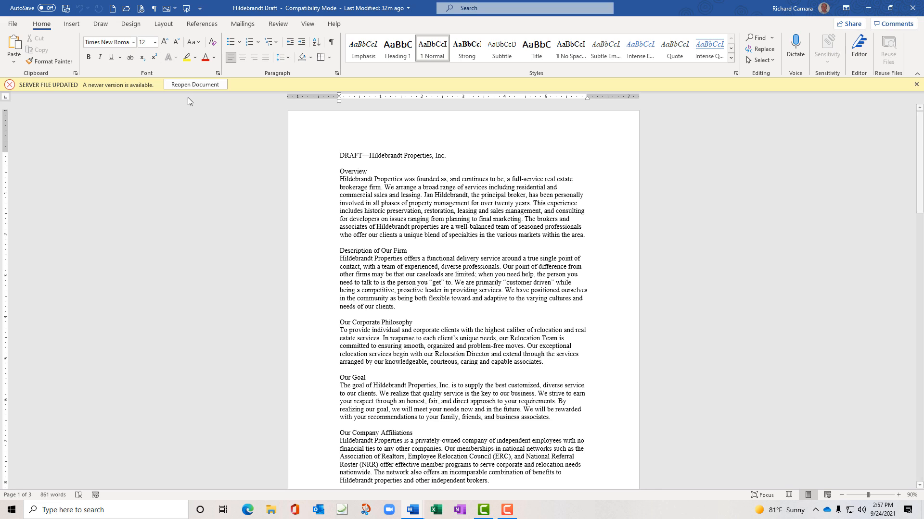
pyautogui.click(188, 84)
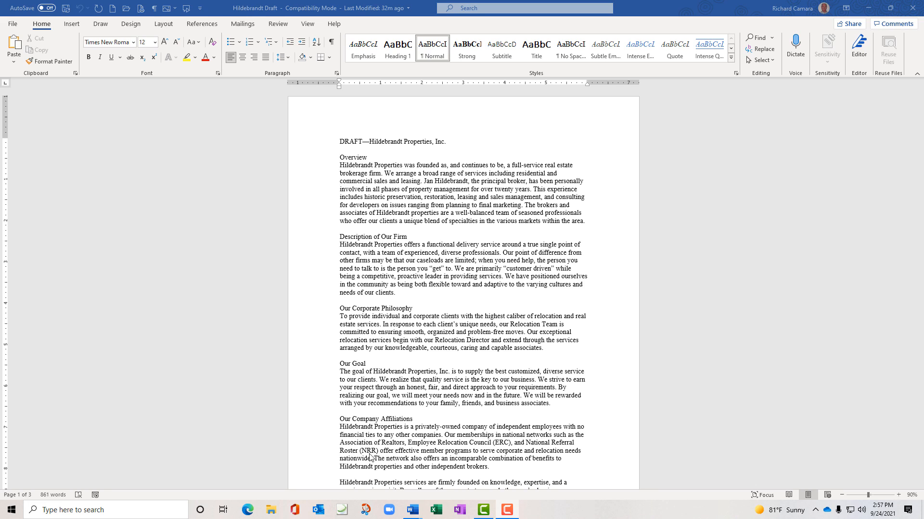
# Bring the Complaint-for-Divorce window forward and select its DISTRICT COURT heading
pyautogui.moveTo(417, 506)
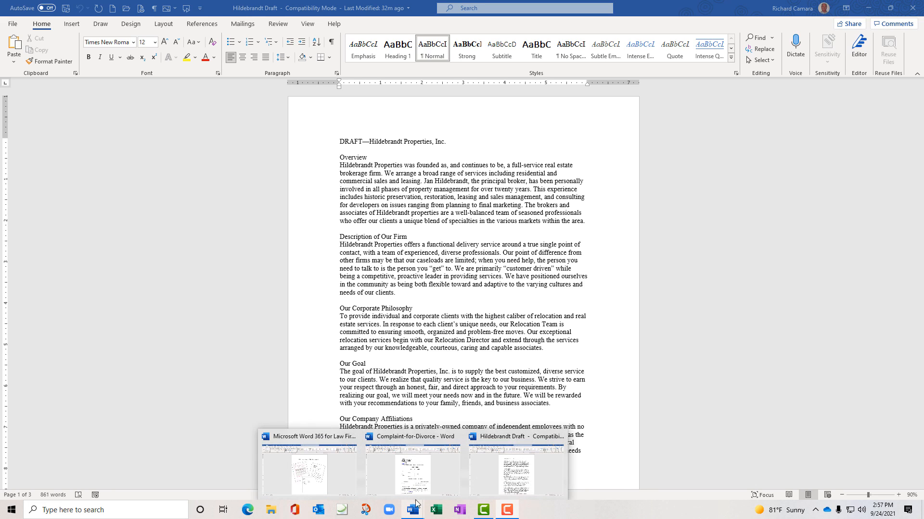
pyautogui.click(409, 484)
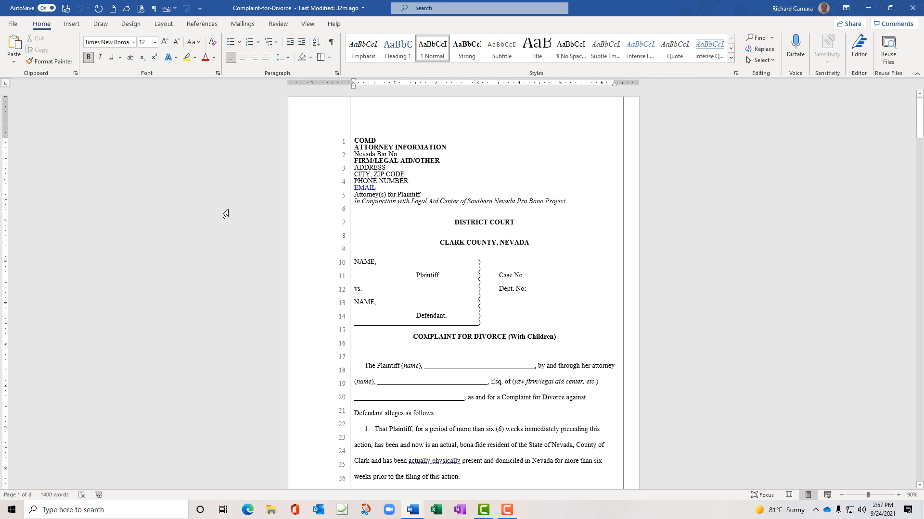
pyautogui.moveTo(456, 223); pyautogui.dragTo(518, 224)
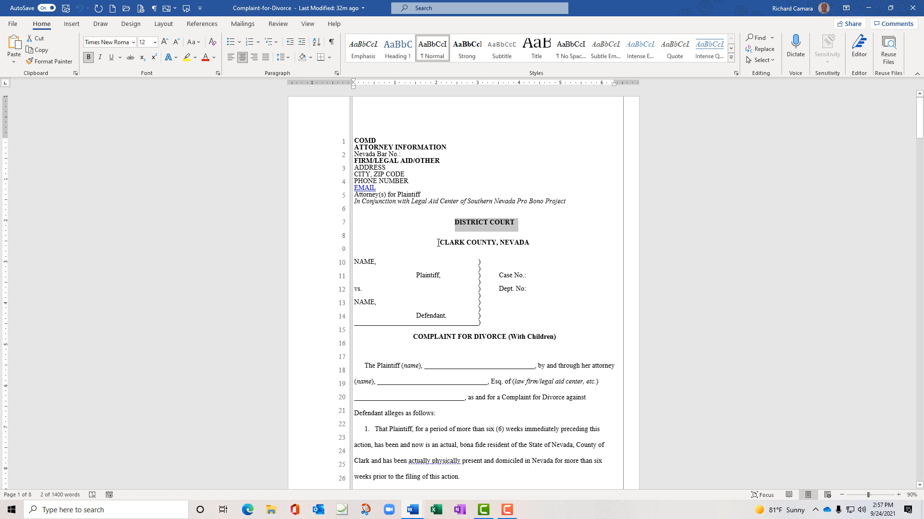
pyautogui.moveTo(438, 243)
pyautogui.mouseDown()
pyautogui.moveTo(524, 239)
pyautogui.moveTo(438, 243)
pyautogui.mouseUp()
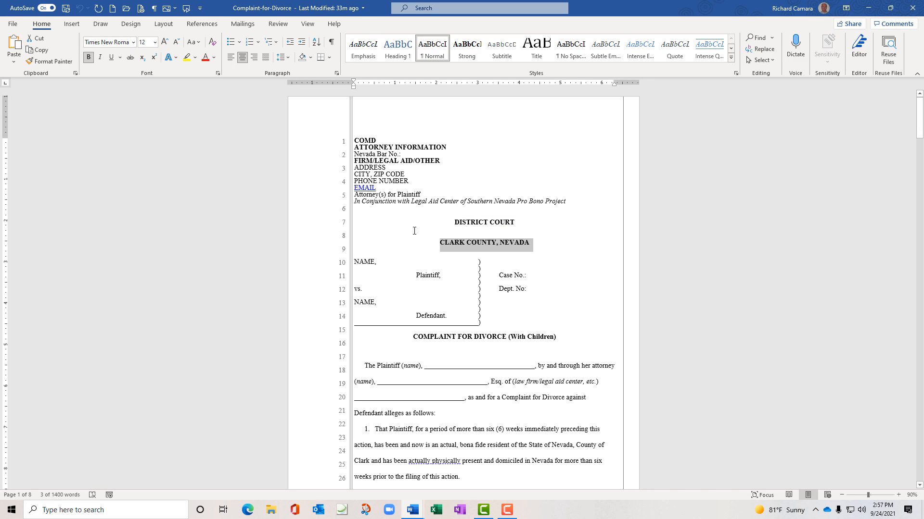
pyautogui.click(644, 231)
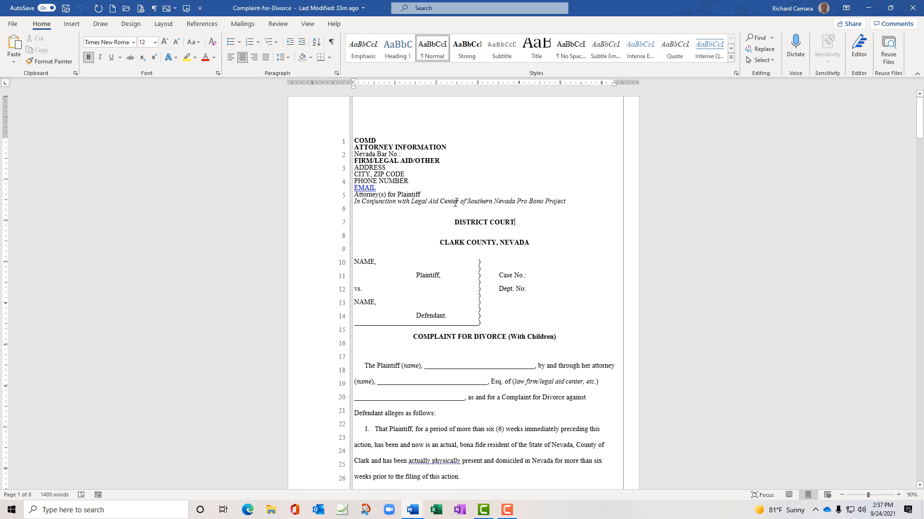
pyautogui.moveTo(455, 223); pyautogui.dragTo(514, 222)
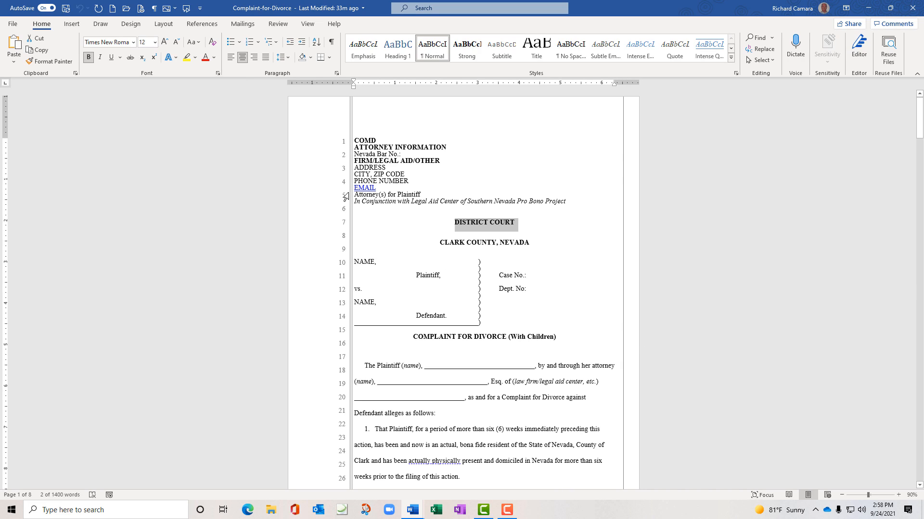
pyautogui.click(426, 516)
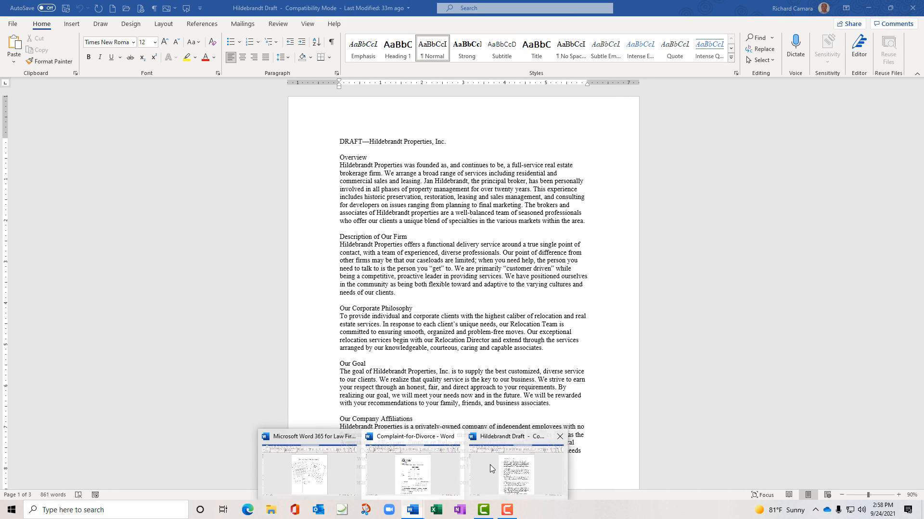
# Switch to Hildebrandt Draft and expand its Styles gallery to review the available styles
pyautogui.click(489, 466)
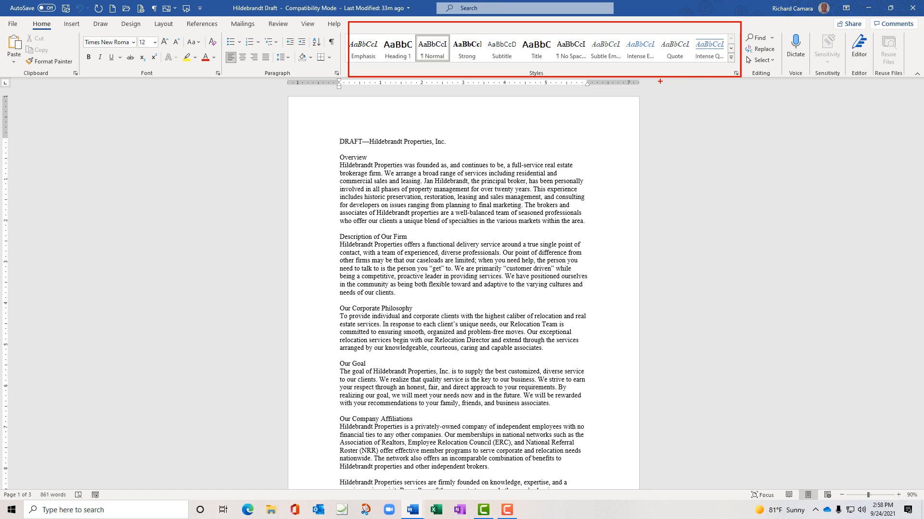
pyautogui.press('Escape')
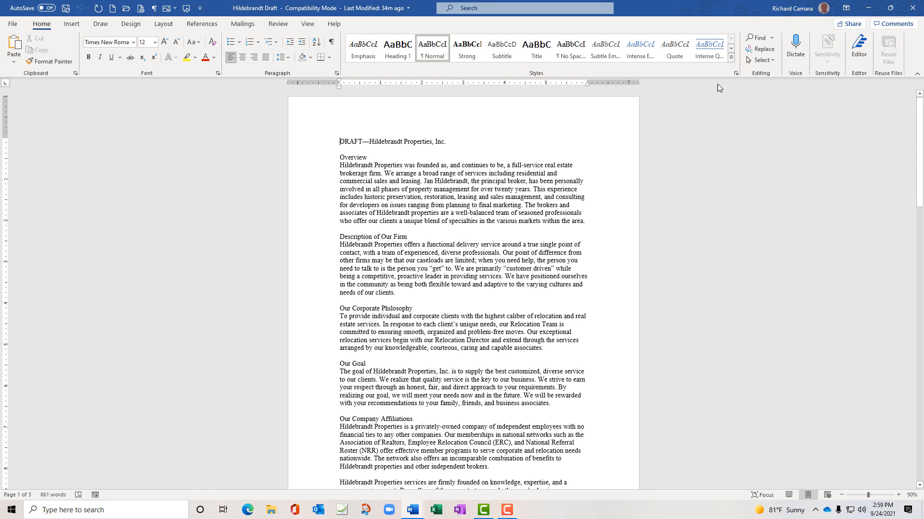
pyautogui.click(731, 60)
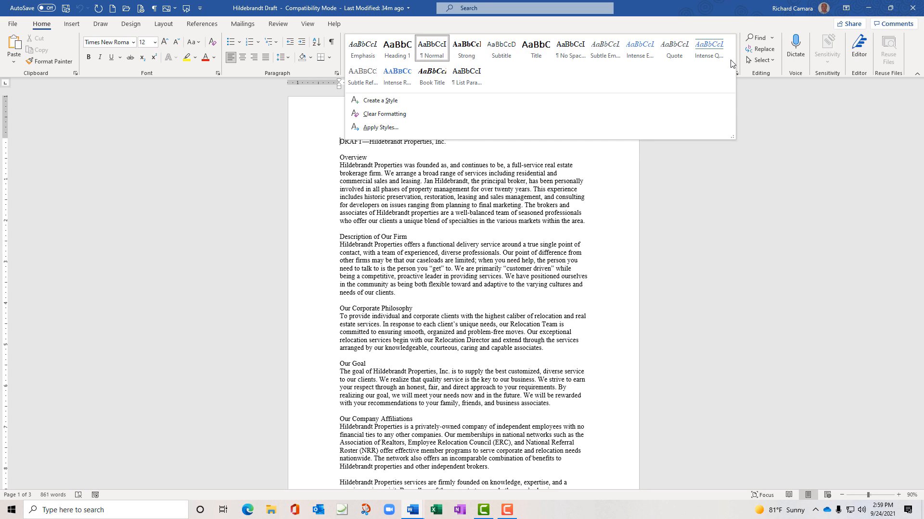
pyautogui.press('Escape')
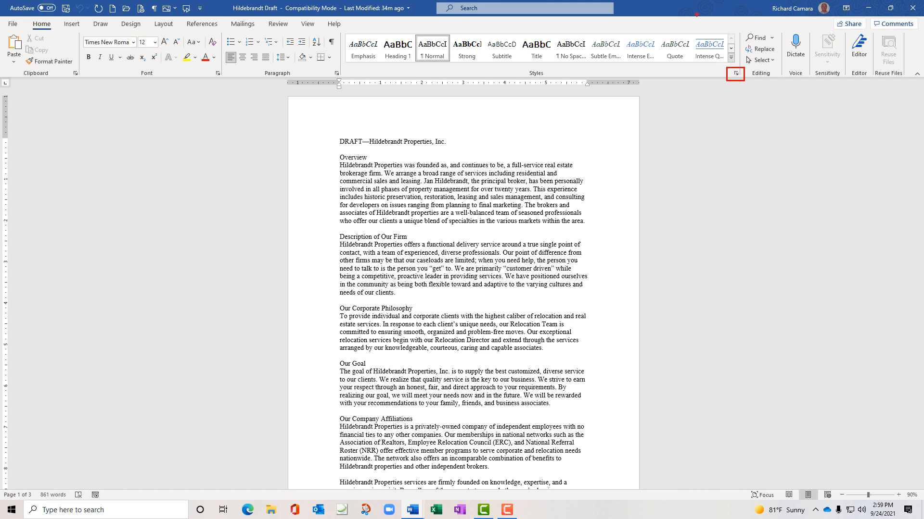
# Dock the Styles pane on the right side and open Manage Styles
pyautogui.click(736, 73)
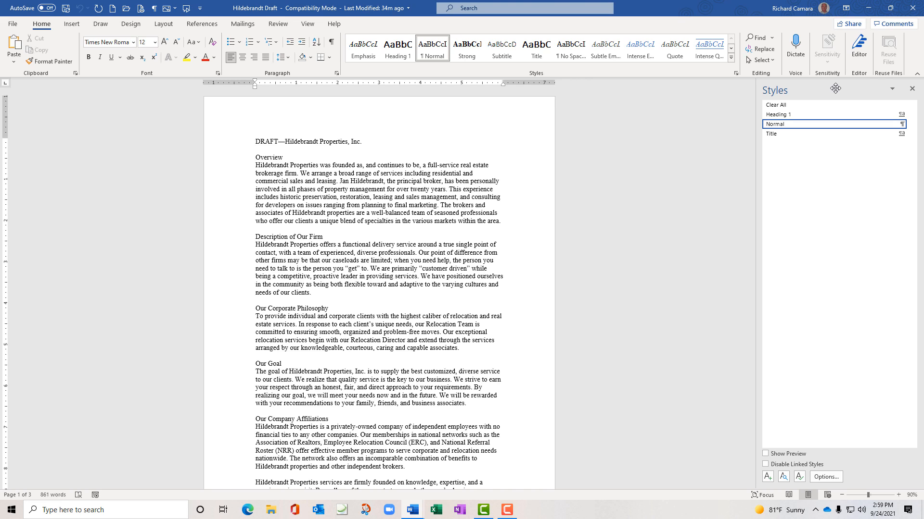
pyautogui.moveTo(835, 88); pyautogui.dragTo(714, 124)
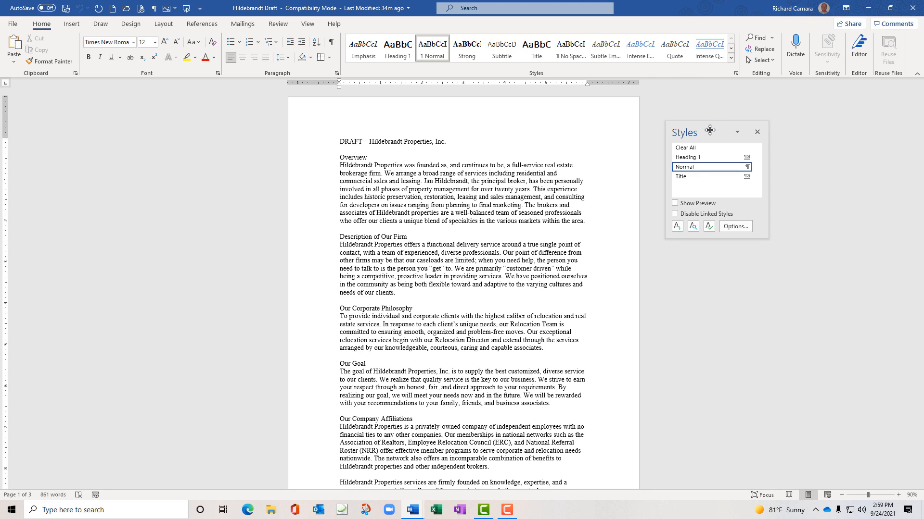
pyautogui.moveTo(710, 130); pyautogui.dragTo(916, 151)
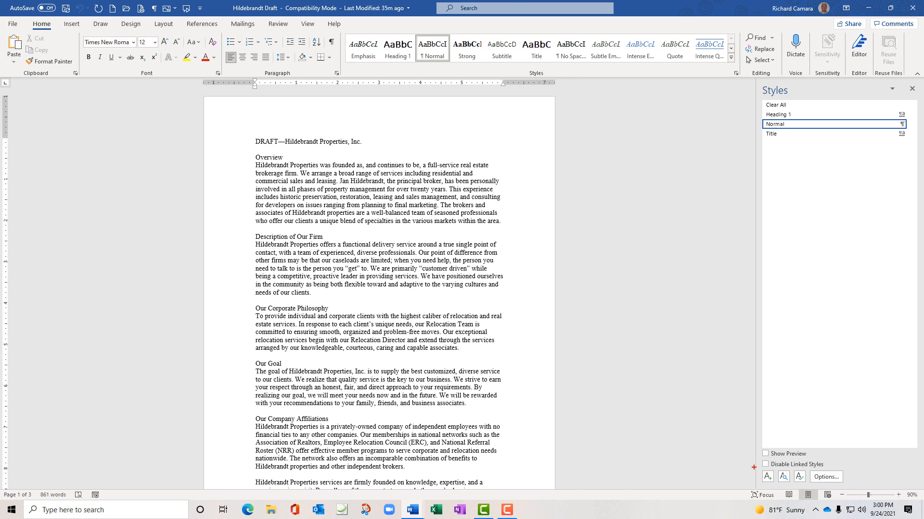
pyautogui.moveTo(753, 468)
pyautogui.mouseDown()
pyautogui.moveTo(816, 475)
pyautogui.moveTo(820, 485)
pyautogui.mouseUp()
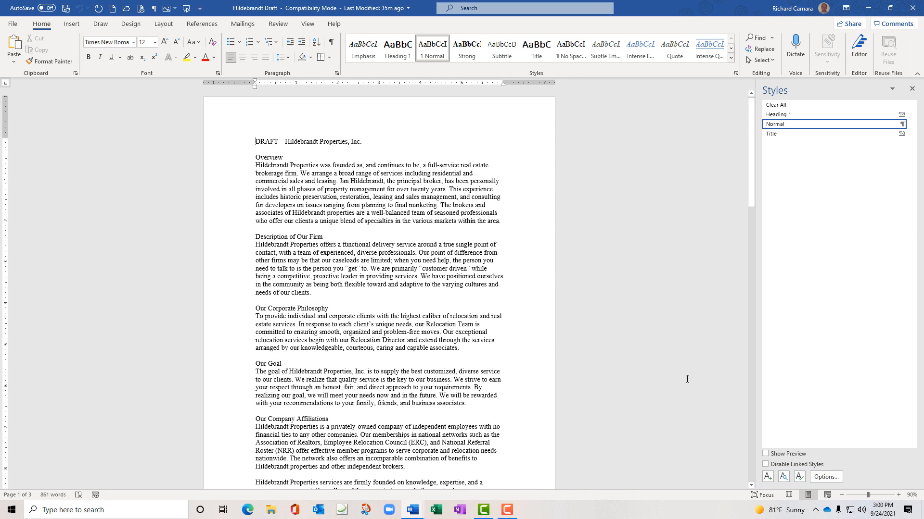
pyautogui.click(800, 477)
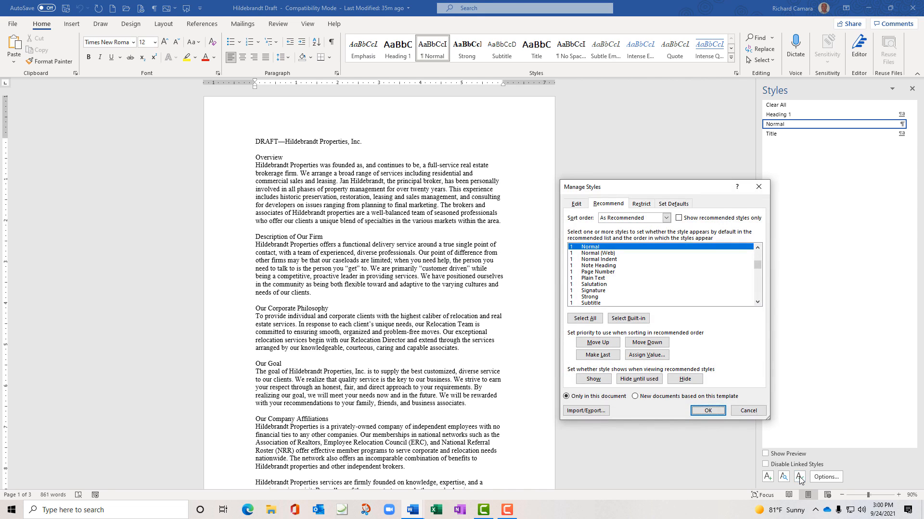
# In the Manage Styles Recommend tab, set Heading 2 to Show
pyautogui.moveTo(679, 194); pyautogui.dragTo(594, 108)
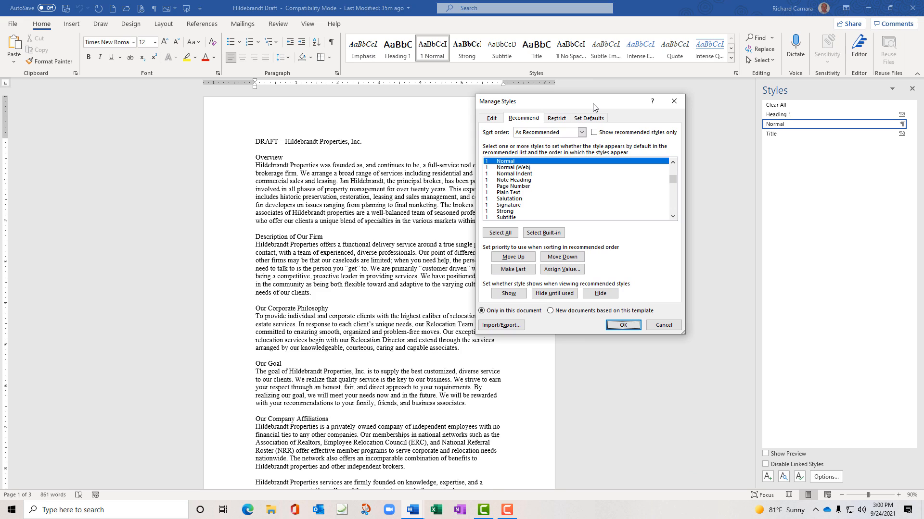
pyautogui.click(492, 120)
pyautogui.click(526, 121)
pyautogui.moveTo(672, 164); pyautogui.dragTo(673, 164)
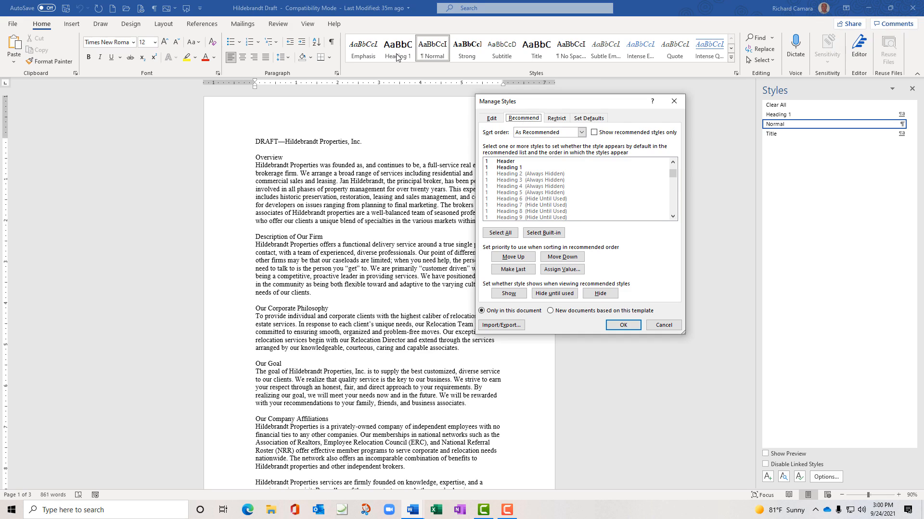
pyautogui.click(525, 175)
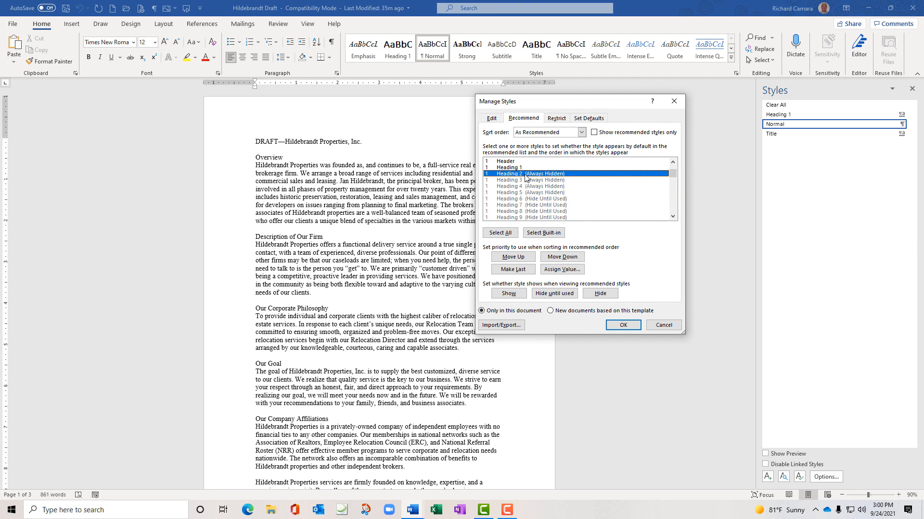
pyautogui.click(510, 295)
# Set Heading 3 and Heading 4 to Show and confirm with OK
pyautogui.scroll(-2, 589, 175)
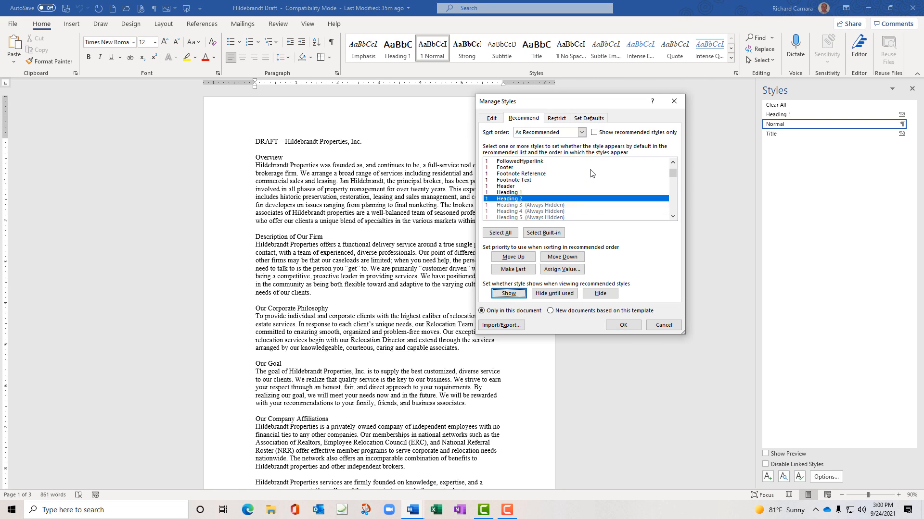
pyautogui.click(511, 186)
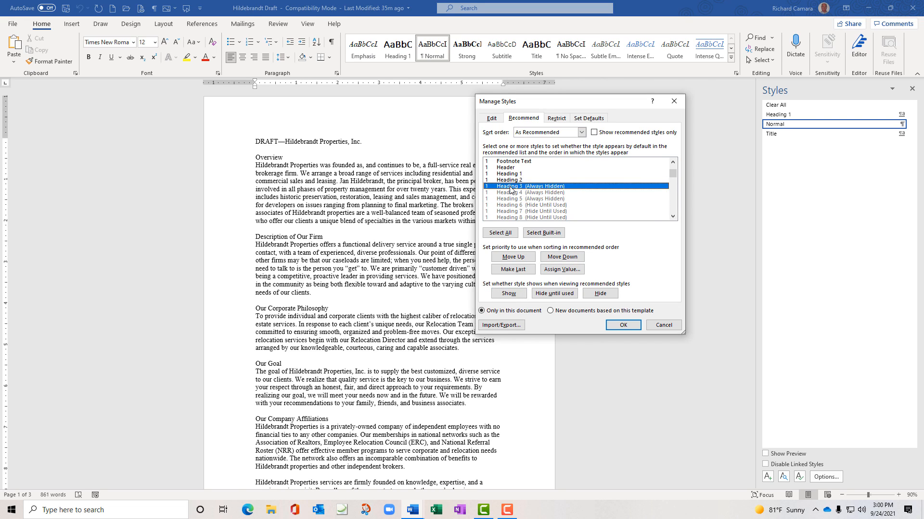
pyautogui.click(511, 292)
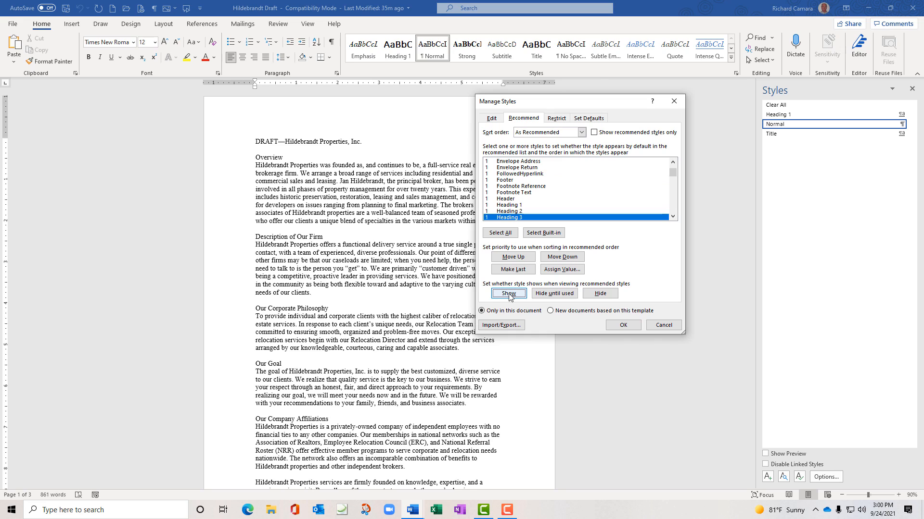
pyautogui.scroll(-1, 593, 163)
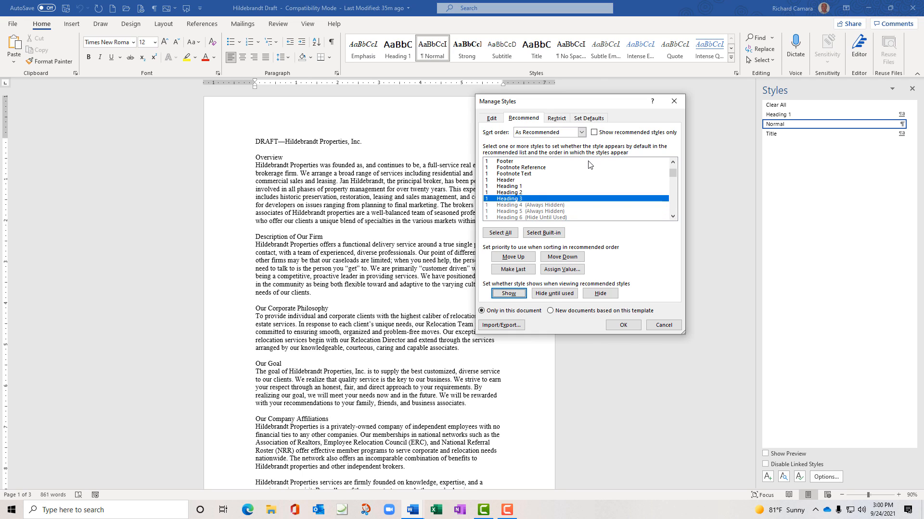
pyautogui.click(513, 205)
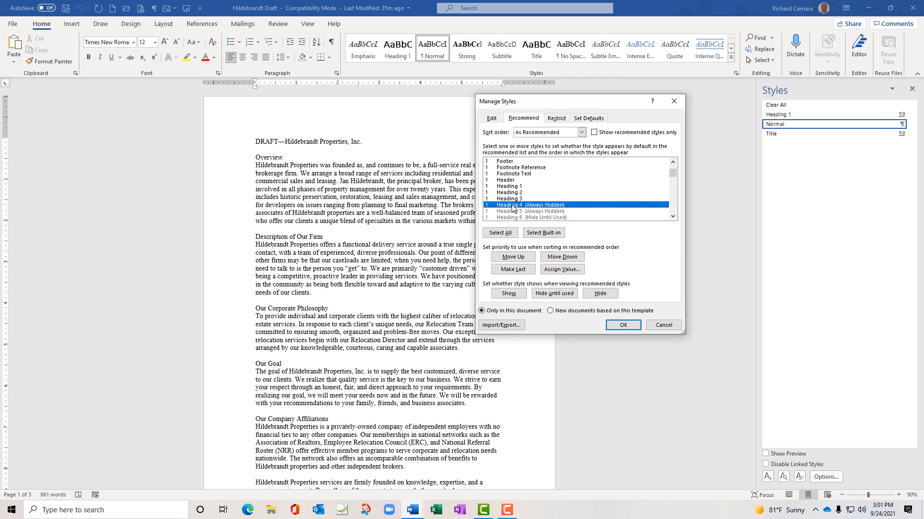
pyautogui.click(513, 294)
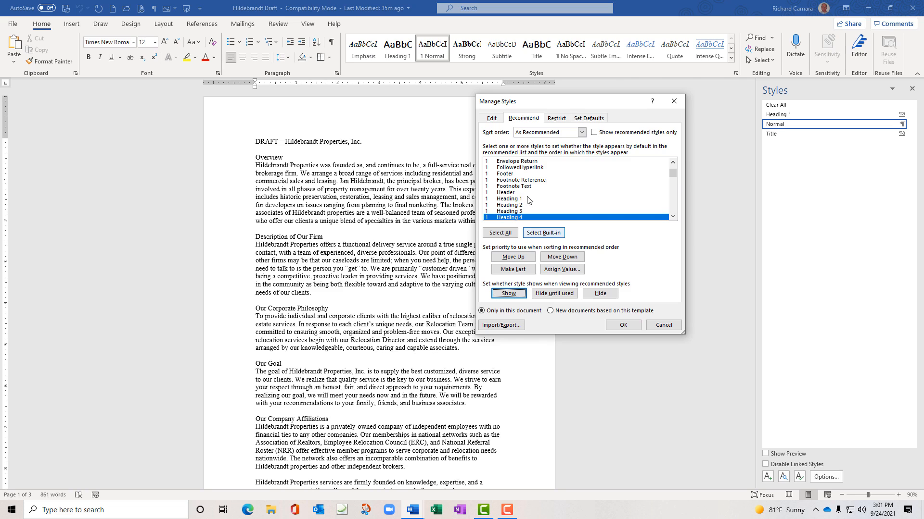
pyautogui.click(622, 326)
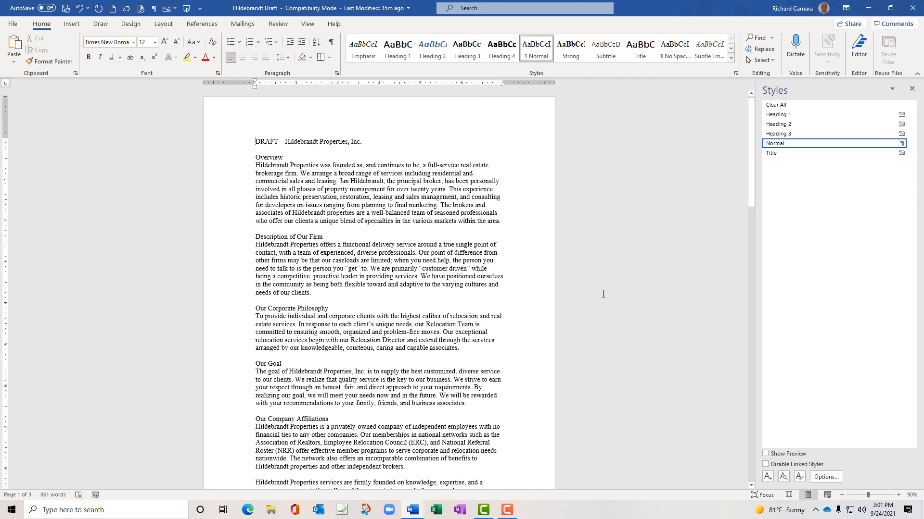
# Style the 'DRAFT—Hildebrandt Properties, Inc.' line as Title instead of Heading 1
pyautogui.click(402, 52)
pyautogui.click(640, 52)
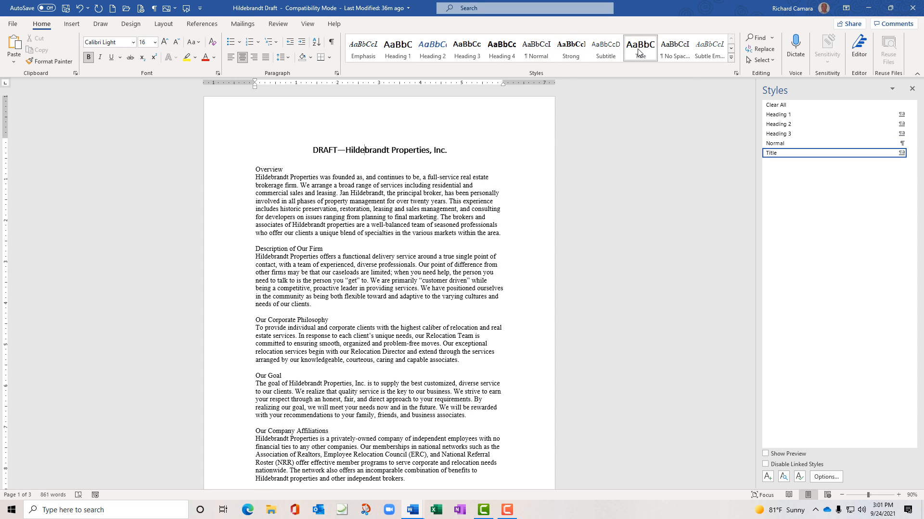
# Style 'Overview' as Heading 1 and 'Description of Our Firm' as Heading 2 from the gallery
pyautogui.click(267, 170)
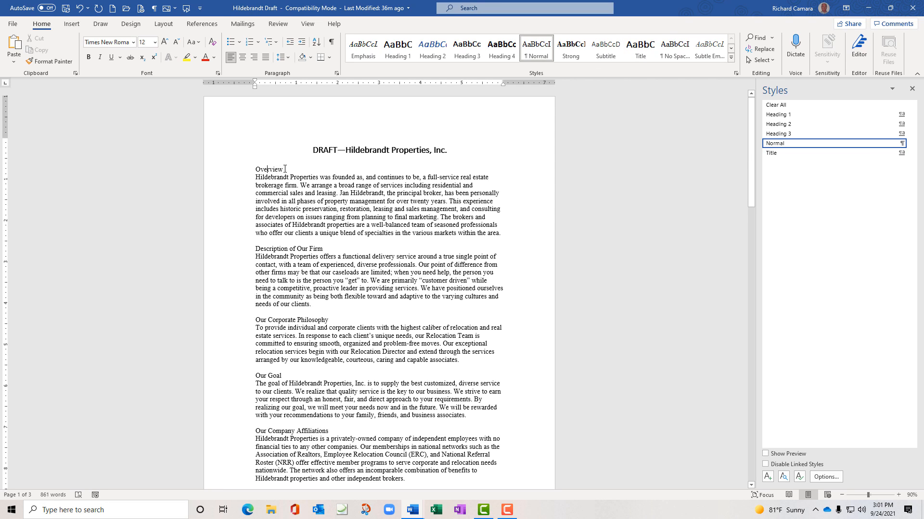
pyautogui.moveTo(284, 169); pyautogui.dragTo(257, 169)
pyautogui.click(272, 169)
pyautogui.click(399, 59)
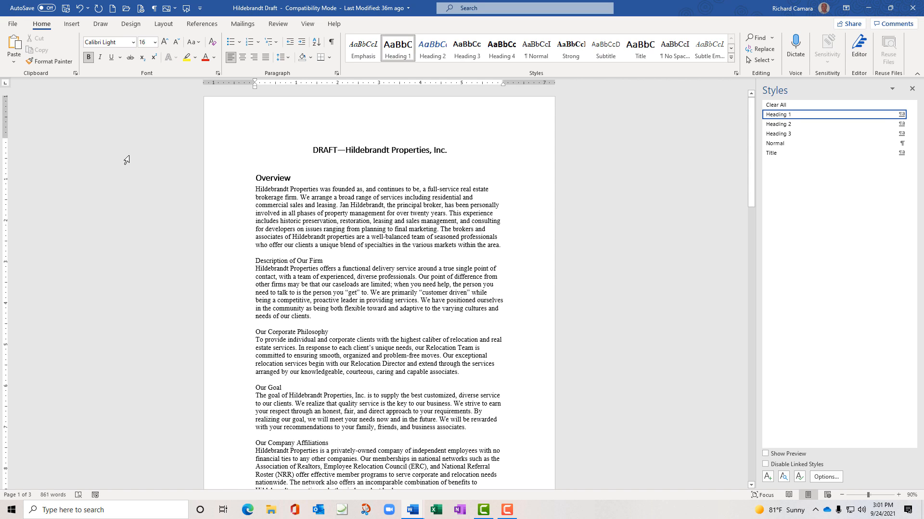
pyautogui.click(284, 261)
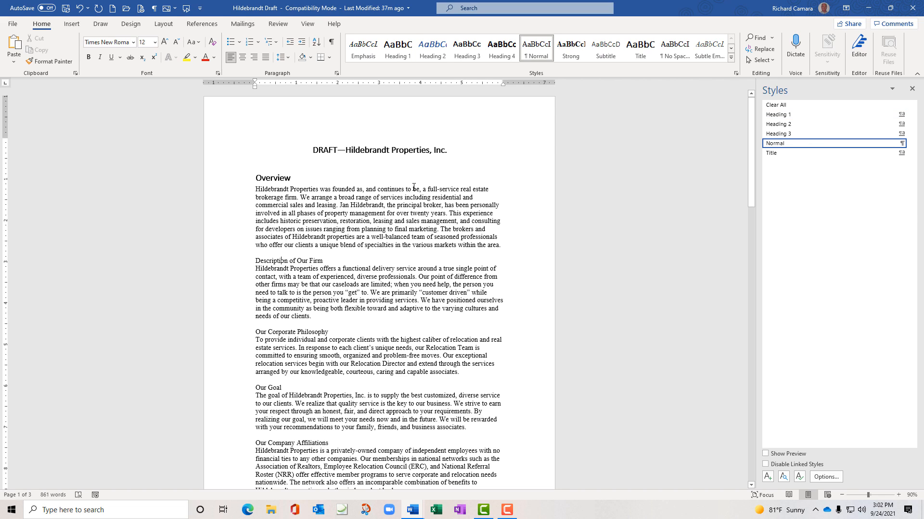
pyautogui.click(440, 57)
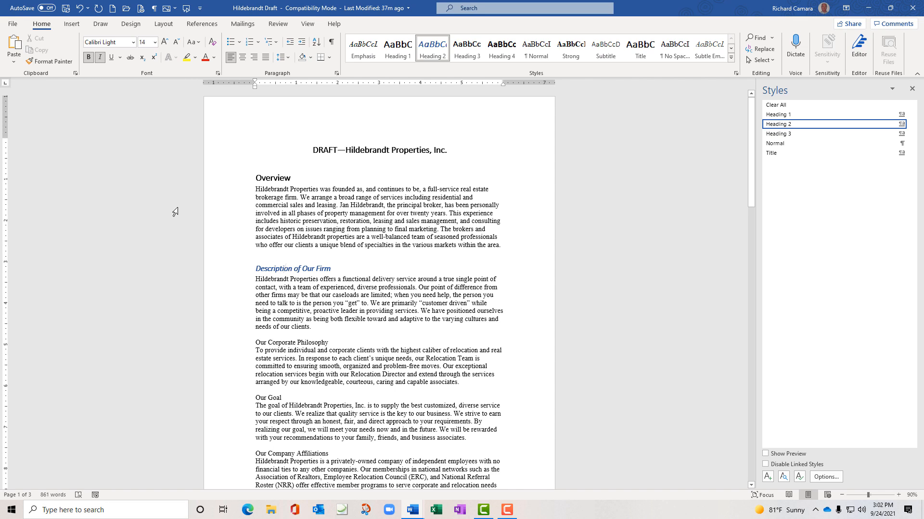
# Apply Heading 2 to Our Corporate Philosophy, Our Goal and Our Company Affiliations, using Ctrl+Alt+2
pyautogui.click(285, 343)
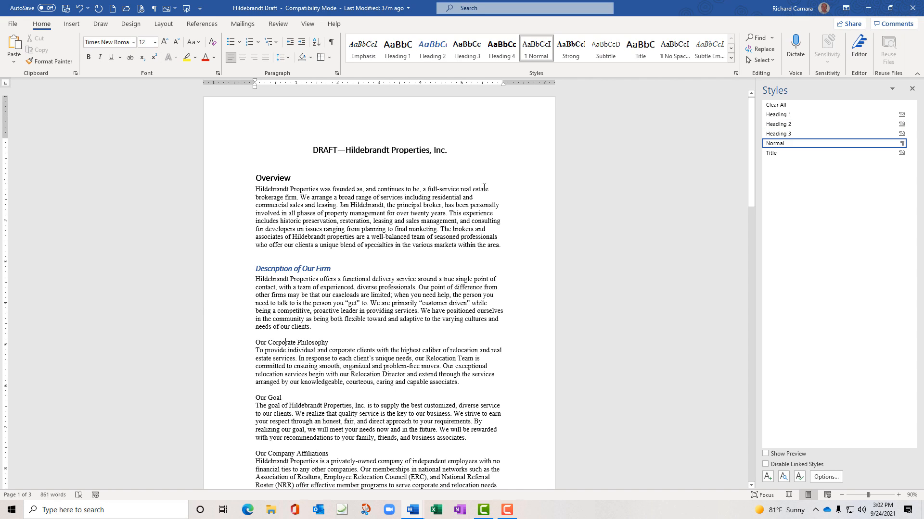
pyautogui.click(438, 59)
pyautogui.scroll(-2, 382, 300)
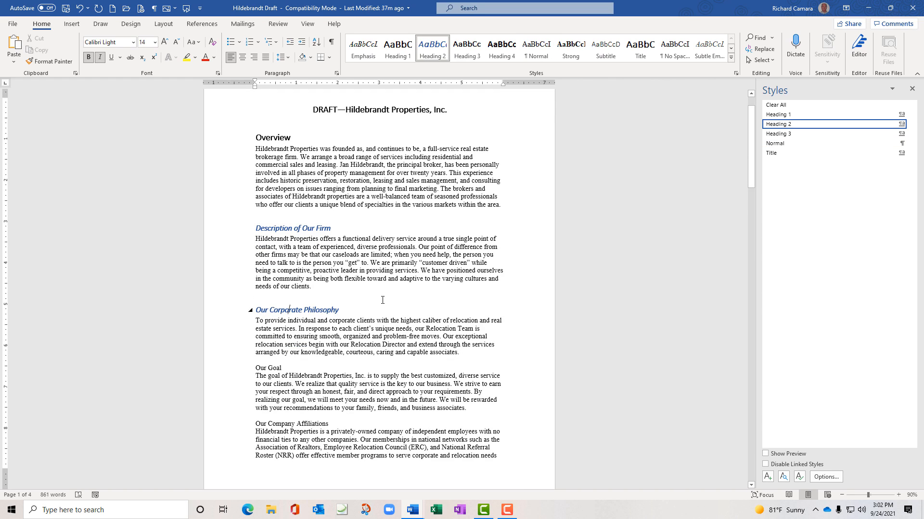
pyautogui.scroll(-2, 383, 300)
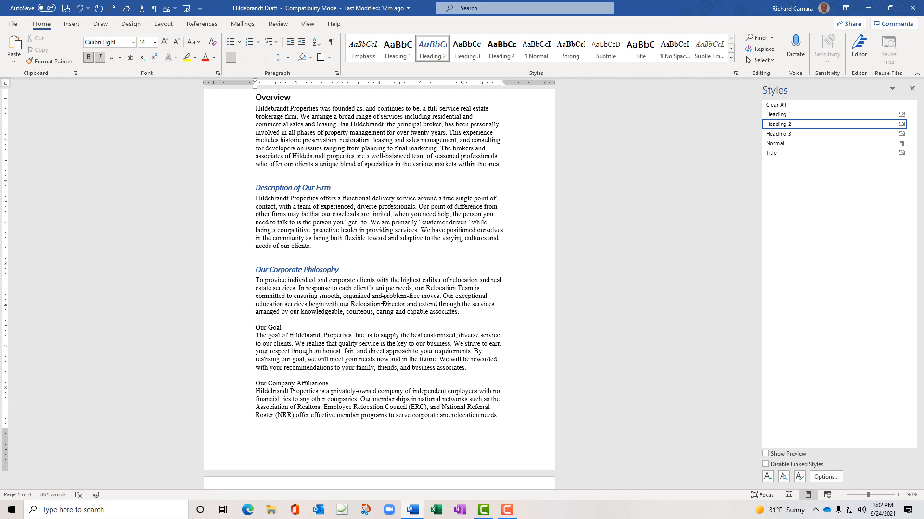
pyautogui.click(269, 328)
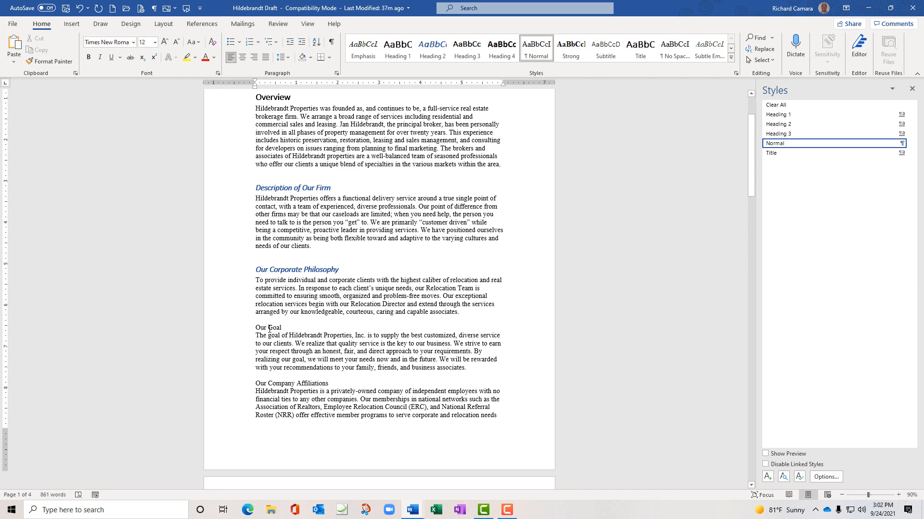
pyautogui.hotkey('ctrl', 'alt', '2')
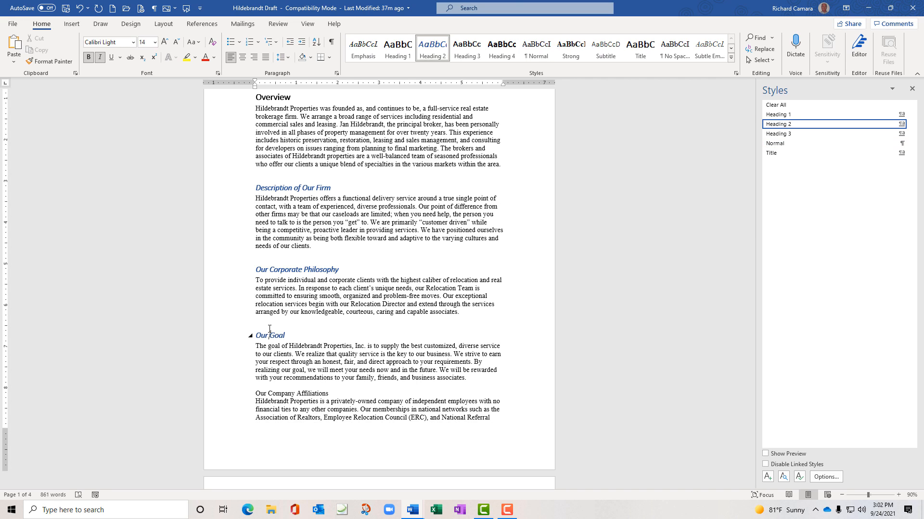
pyautogui.click(286, 393)
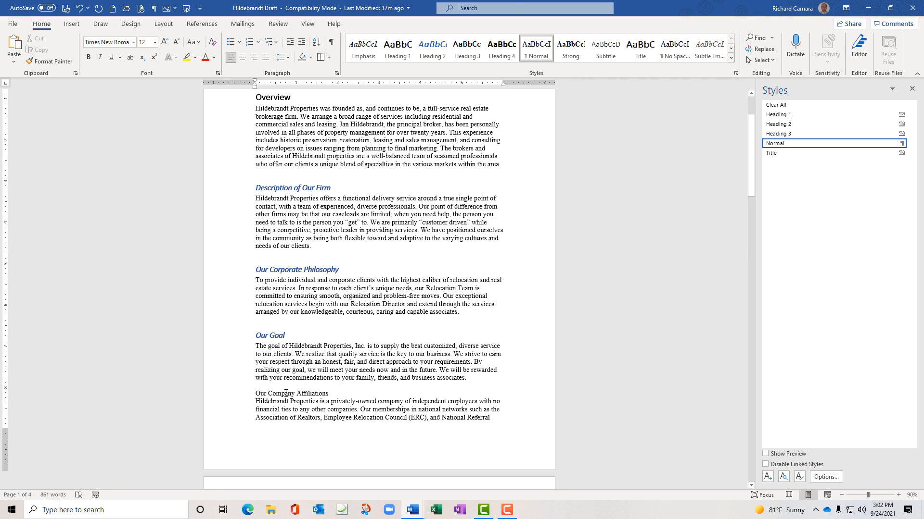
pyautogui.hotkey('ctrl', 'alt', '2')
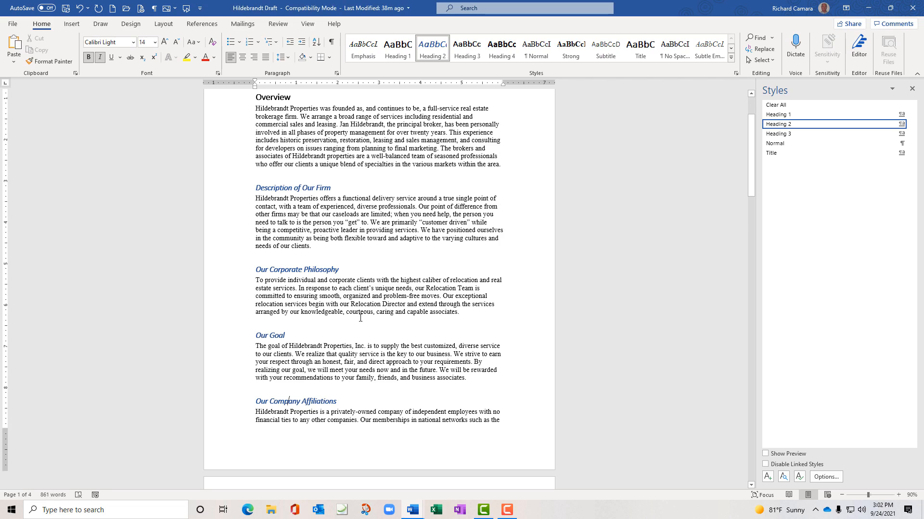
pyautogui.scroll(-7, 361, 318)
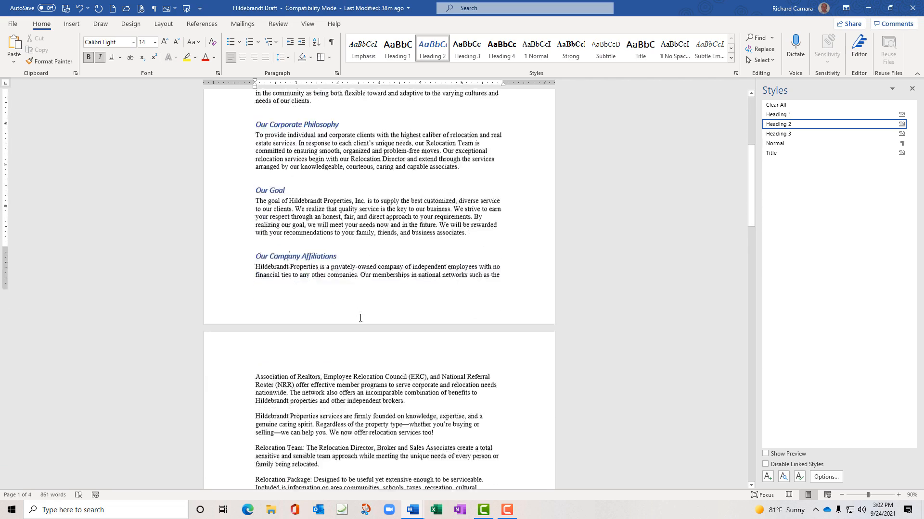
pyautogui.scroll(-9, 361, 318)
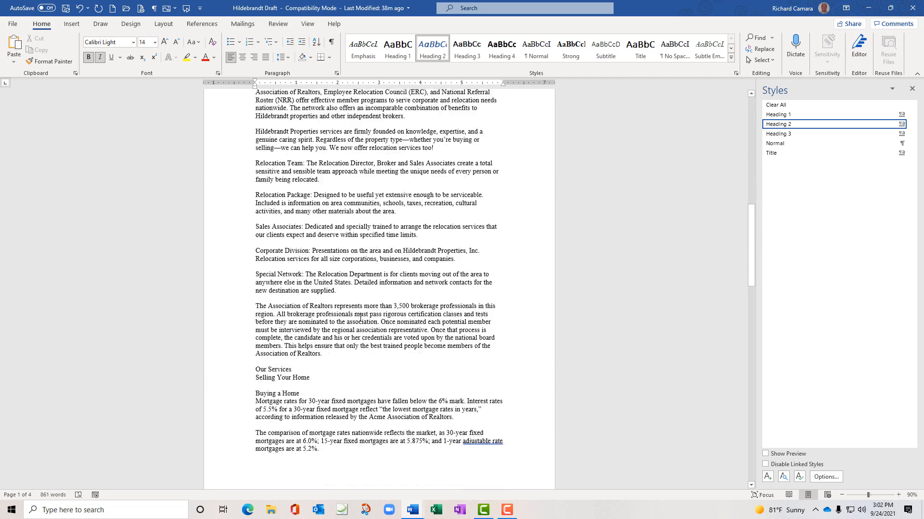
pyautogui.scroll(-3, 360, 318)
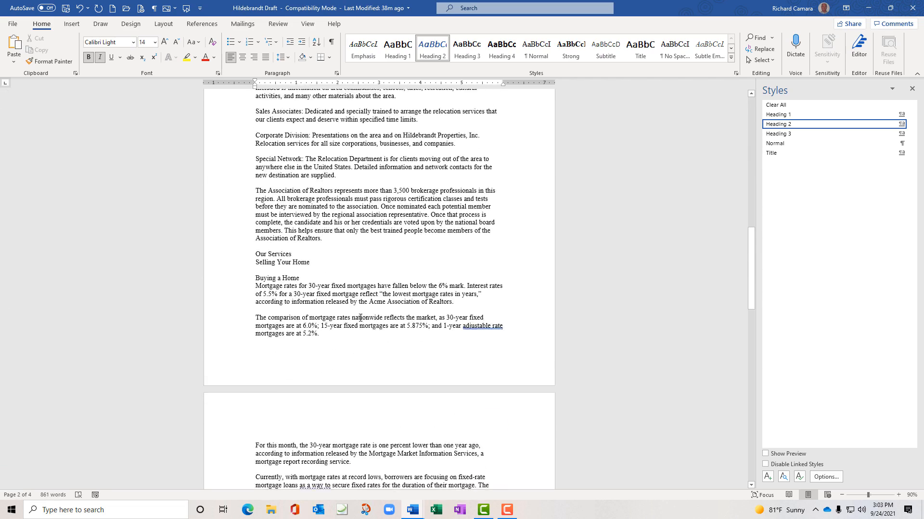
pyautogui.click(276, 254)
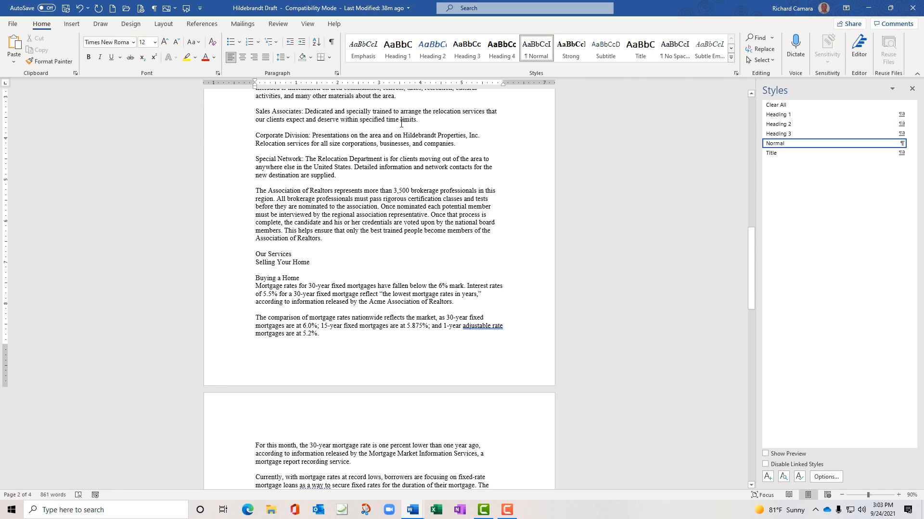
# Make Our Services a Heading 1, and Selling Your Home and Buying a Home Heading 2
pyautogui.click(397, 48)
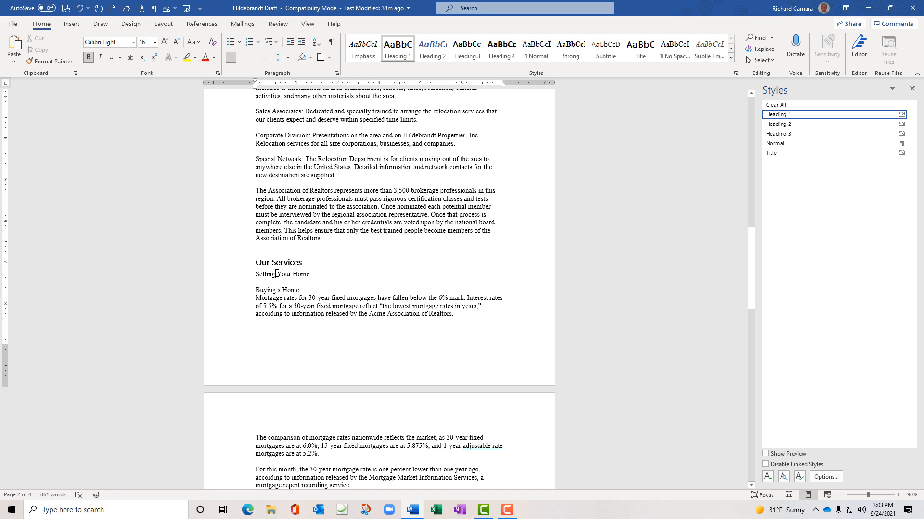
pyautogui.click(277, 274)
pyautogui.click(442, 58)
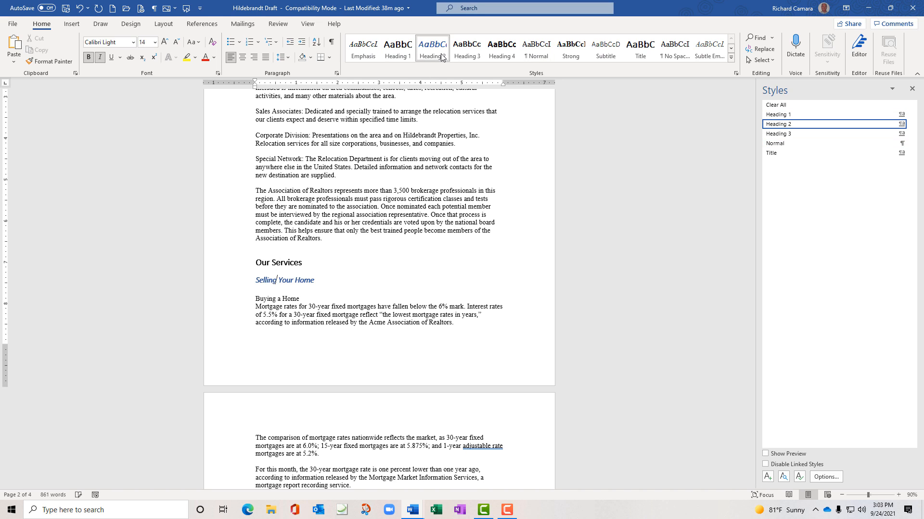
pyautogui.scroll(-2, 312, 260)
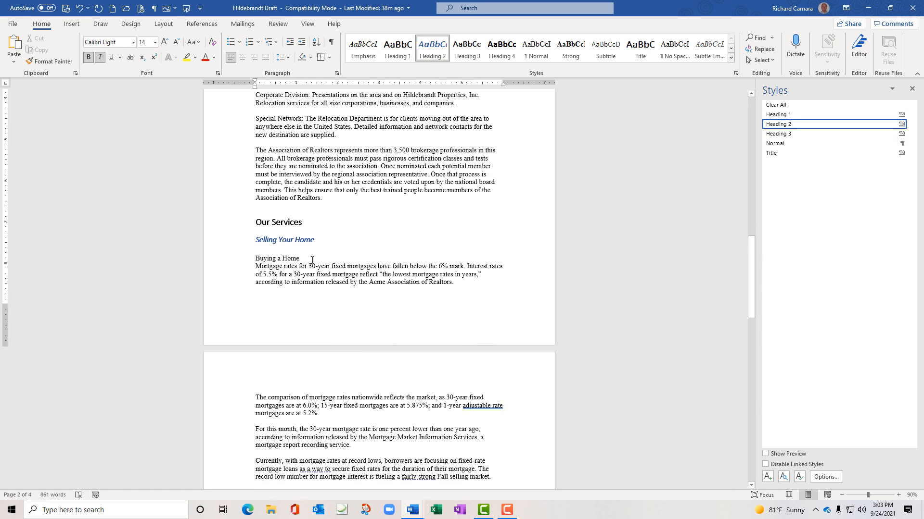
pyautogui.click(284, 260)
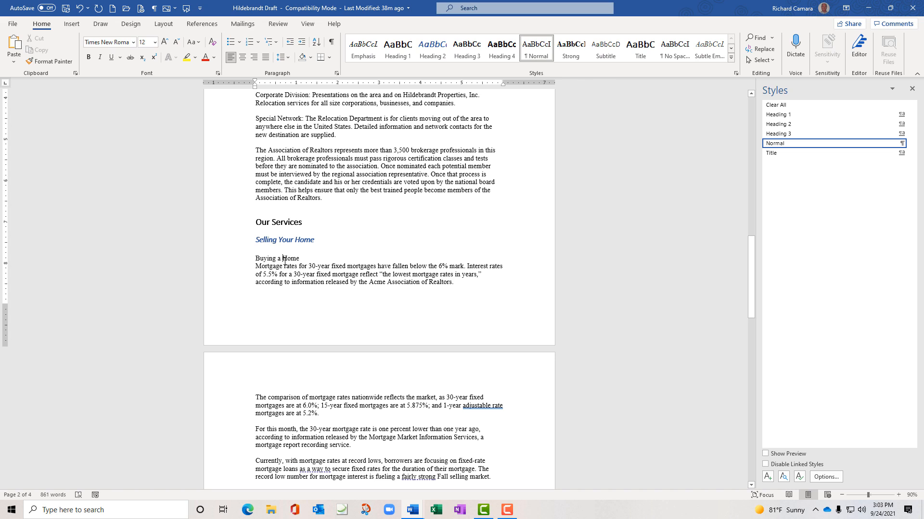
pyautogui.hotkey('ctrl', 'alt', '2')
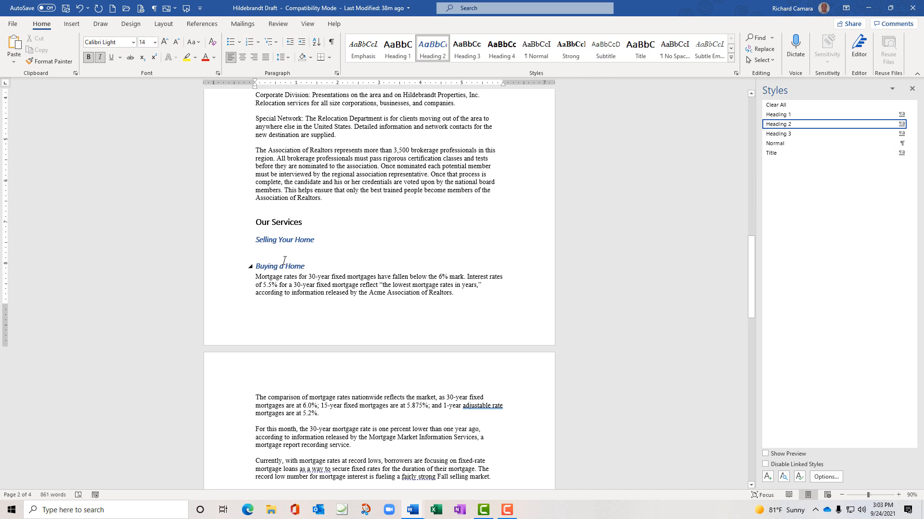
# Make Our Guarantee a Heading 2 and Locations a Heading 3, then return to the top
pyautogui.scroll(-1, 309, 337)
pyautogui.scroll(-6, 309, 337)
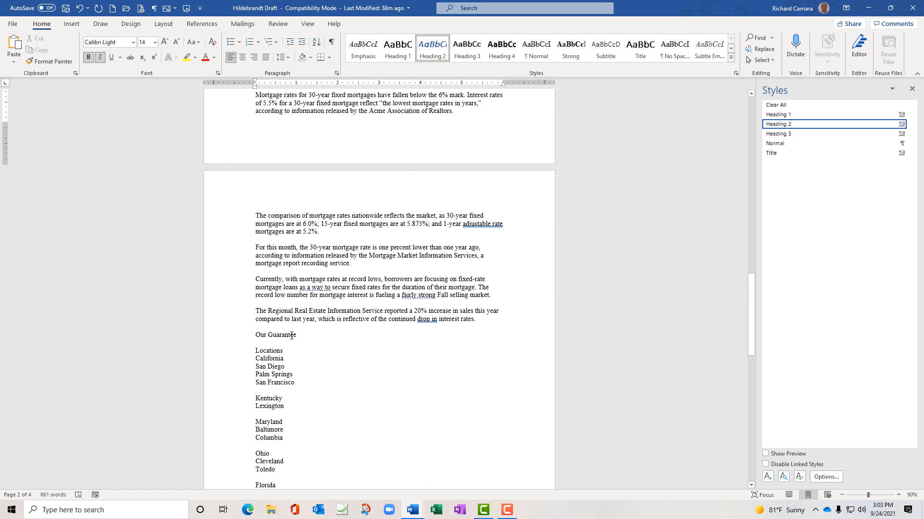
pyautogui.click(284, 335)
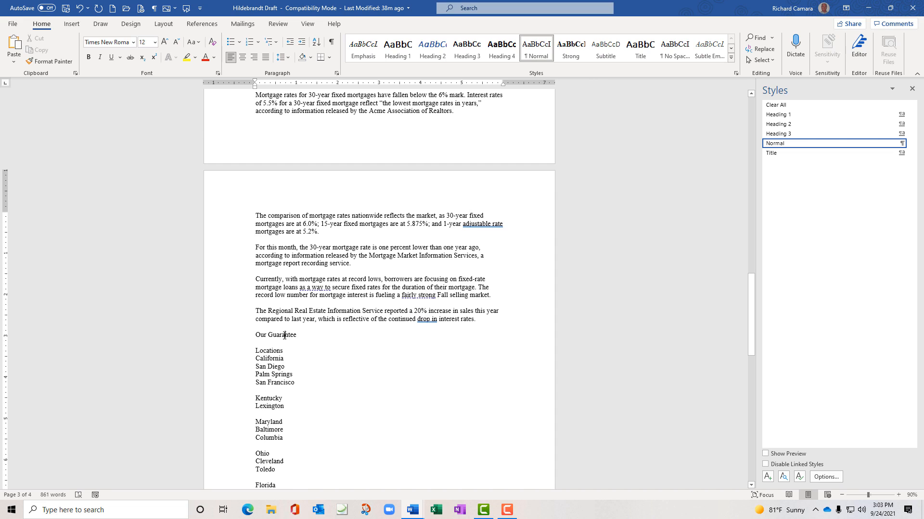
pyautogui.hotkey('ctrl', 'alt', '2')
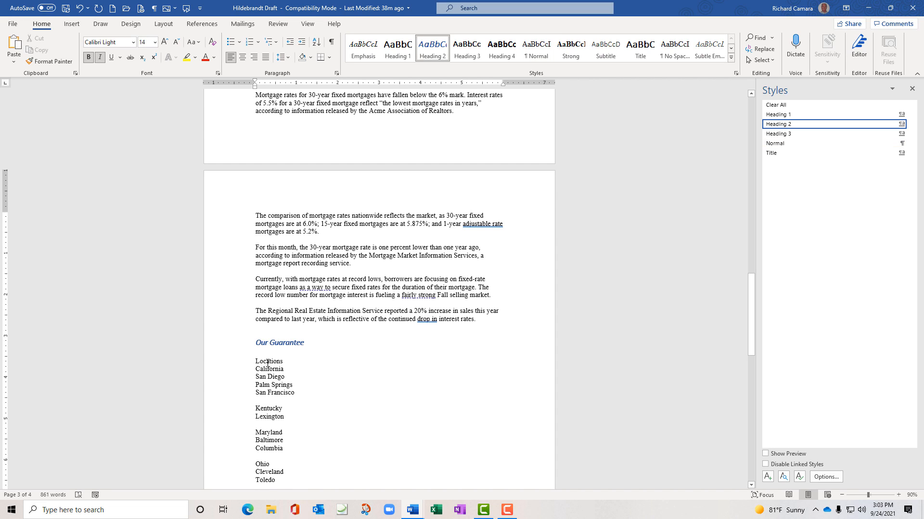
pyautogui.click(267, 362)
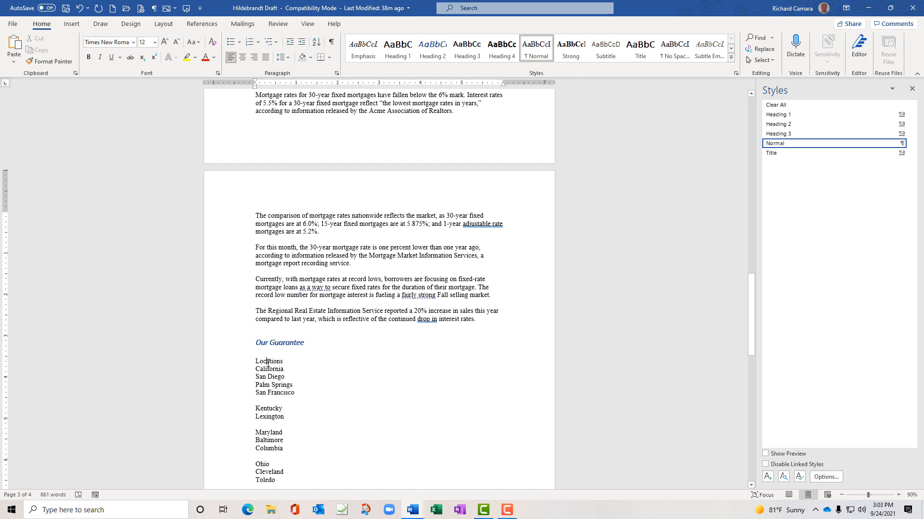
pyautogui.click(473, 57)
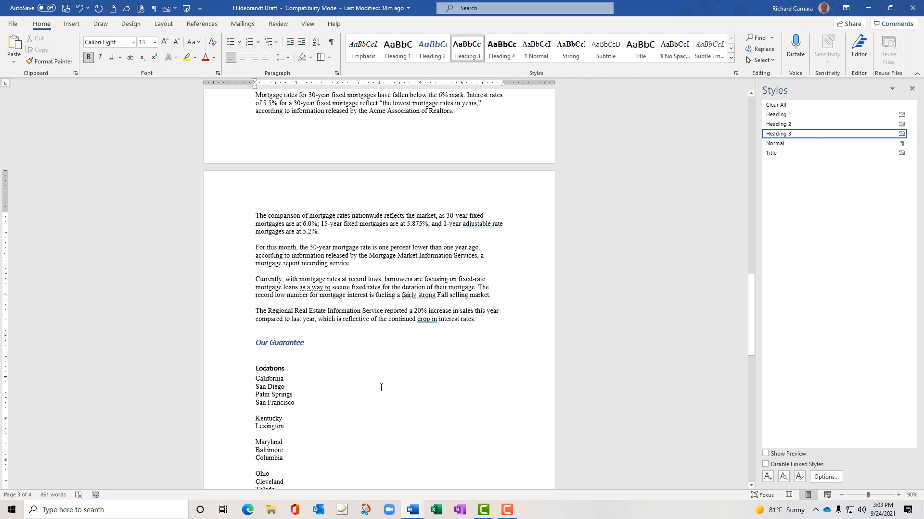
pyautogui.hotkey('ctrl', 'Home')
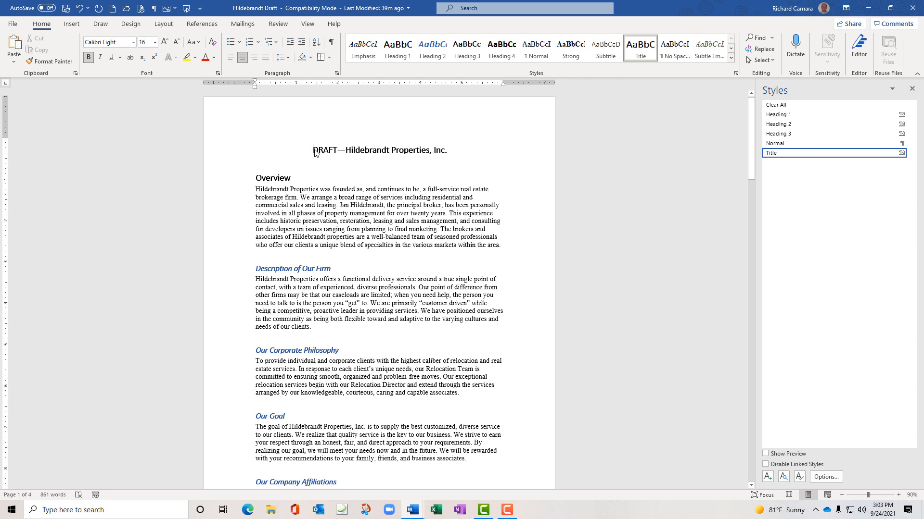
# Reset the DRAFT—Hildebrandt Properties, Inc. title line to the Normal style
pyautogui.moveTo(313, 150); pyautogui.dragTo(337, 150)
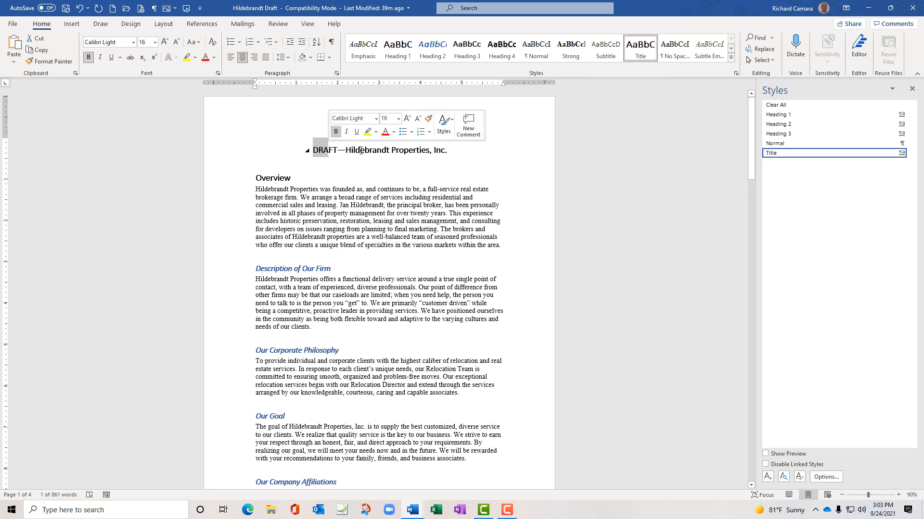
pyautogui.click(360, 150)
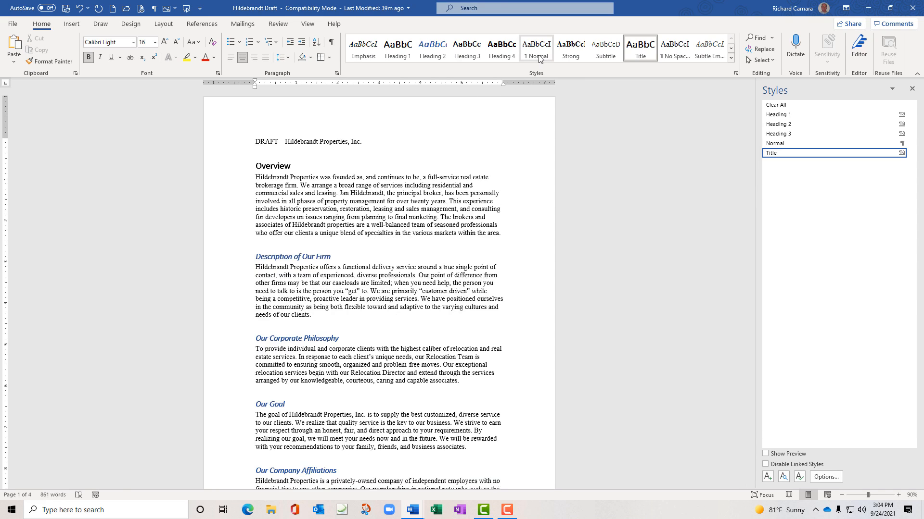
pyautogui.click(538, 56)
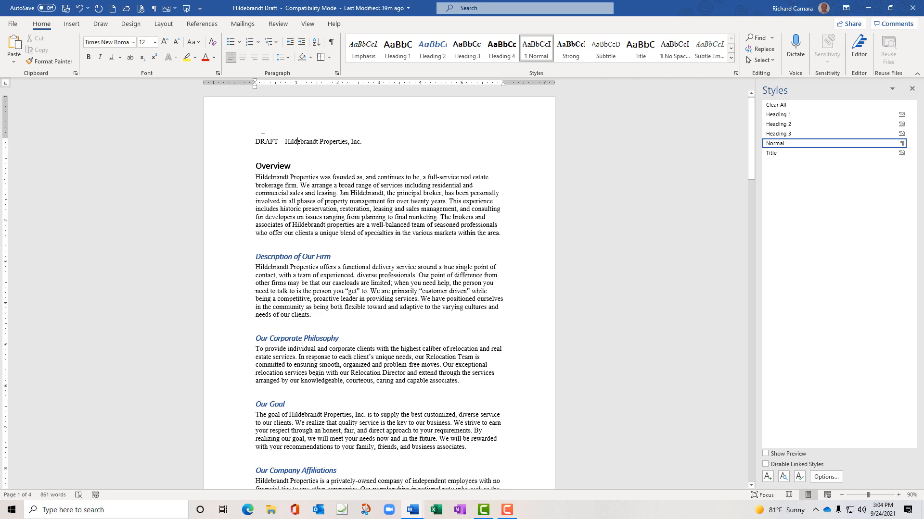
# Make the title text red, centered and 16 pt, then reselect it
pyautogui.moveTo(255, 141); pyautogui.dragTo(363, 142)
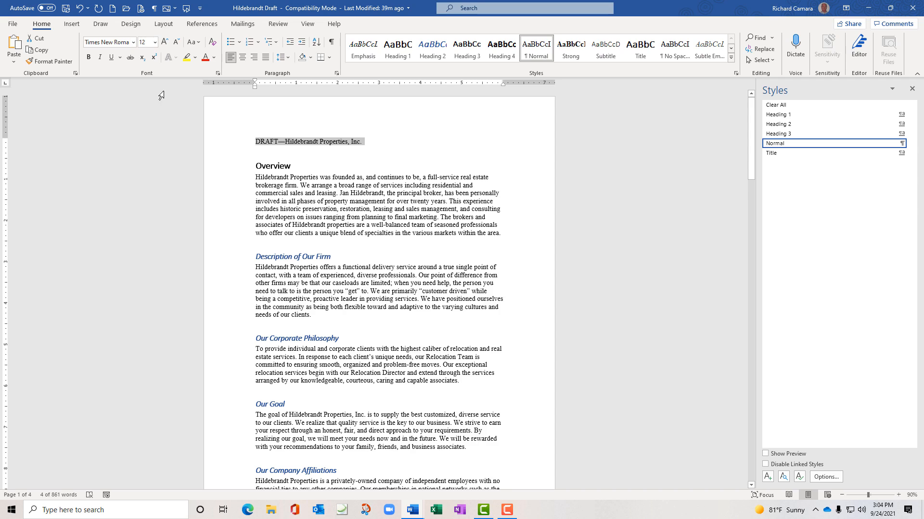
pyautogui.click(213, 58)
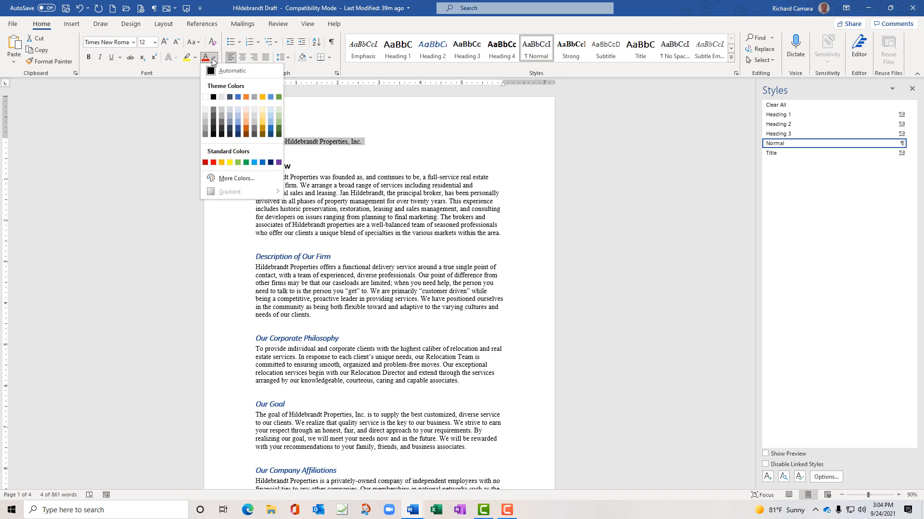
pyautogui.click(214, 163)
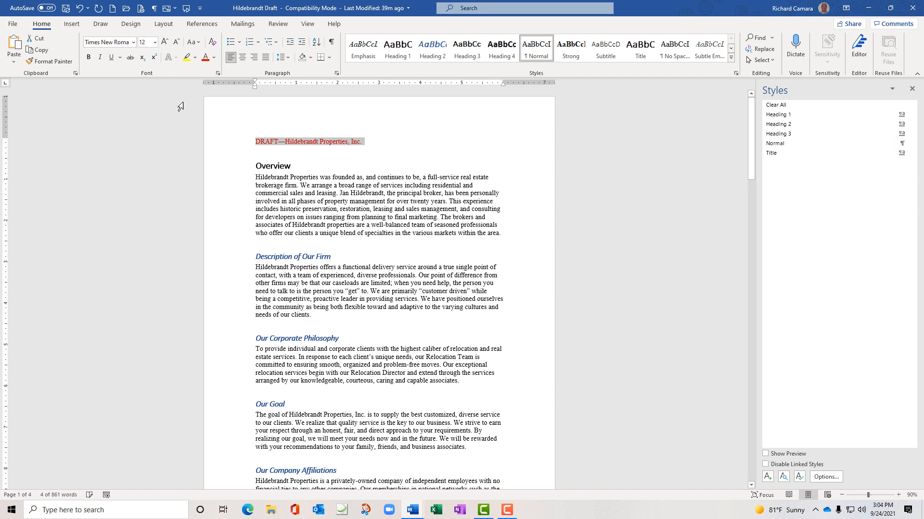
pyautogui.click(243, 59)
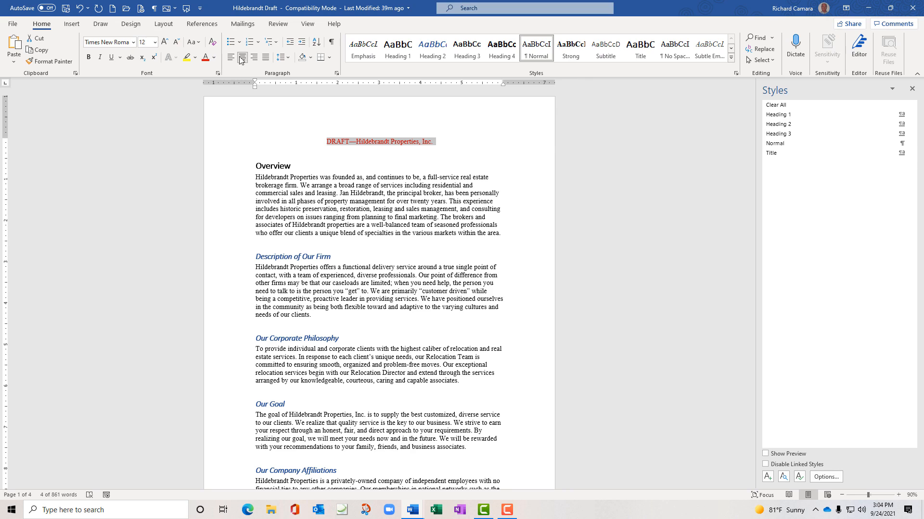
pyautogui.click(155, 43)
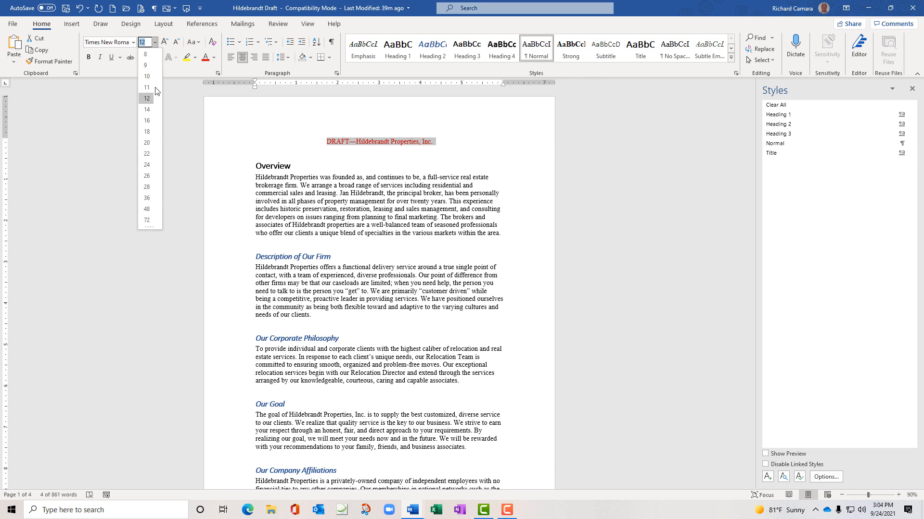
pyautogui.click(147, 121)
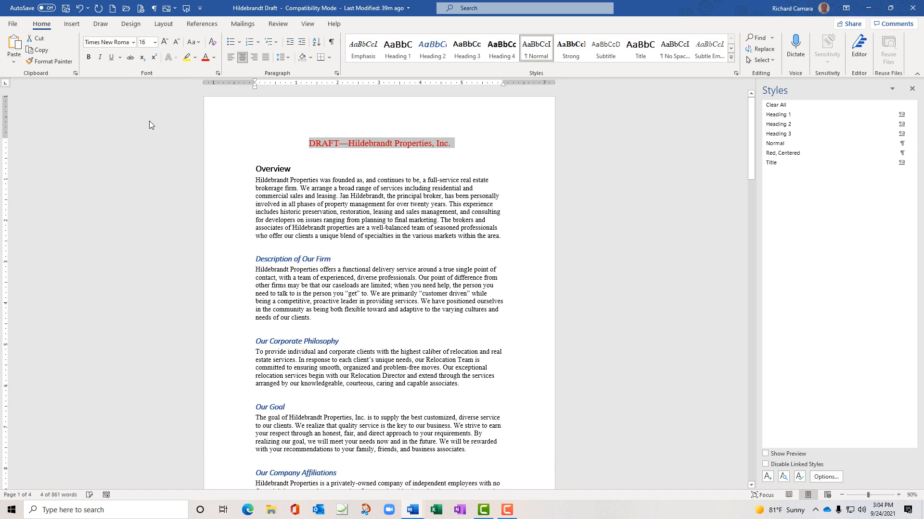
pyautogui.click(377, 143)
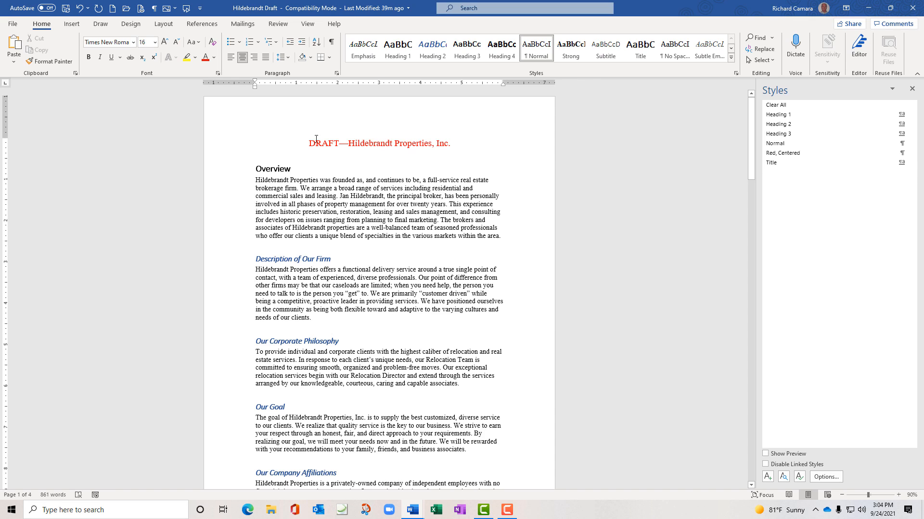
pyautogui.moveTo(308, 139); pyautogui.dragTo(451, 142)
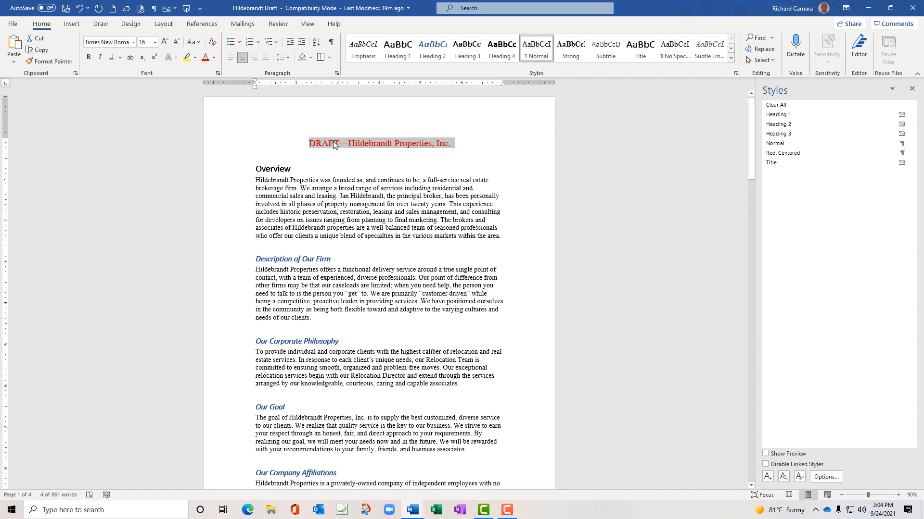
# Create a new style named 'Rick' from the title's red, centered 16 pt formatting
pyautogui.click(731, 59)
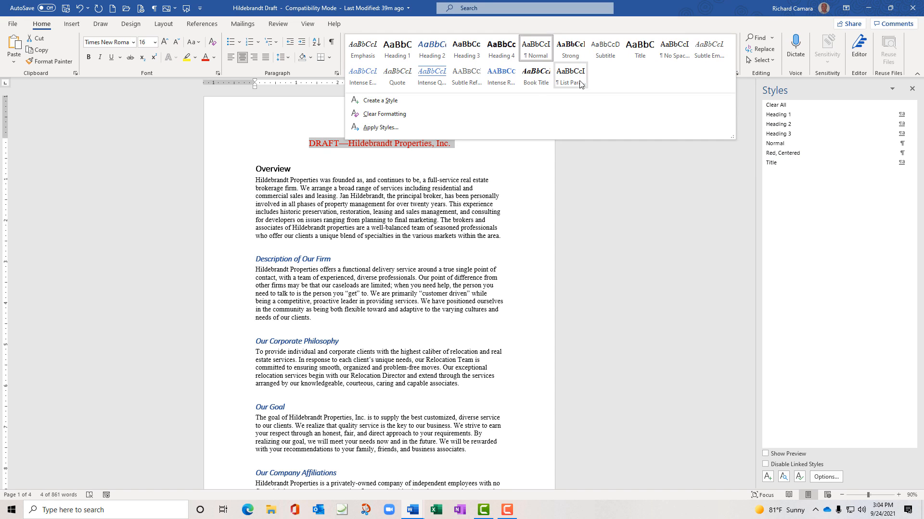
pyautogui.click(390, 101)
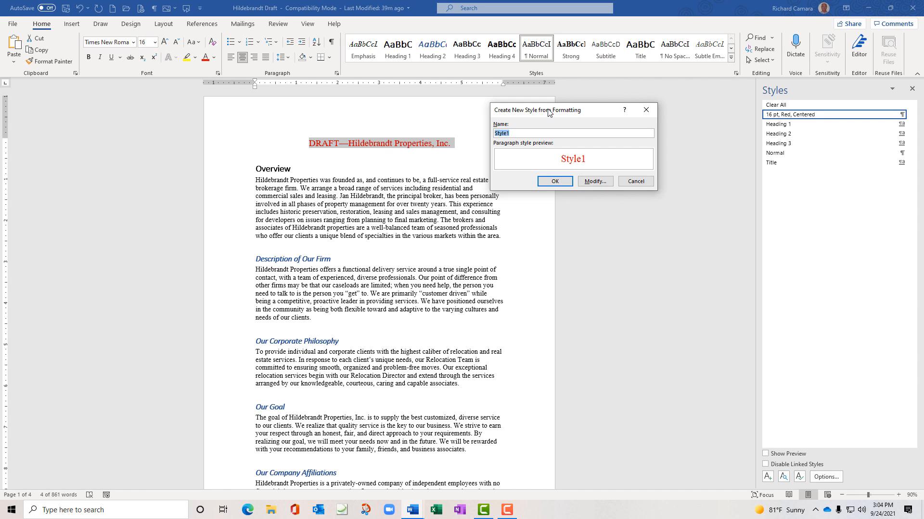
pyautogui.write('Rick')
pyautogui.click(558, 182)
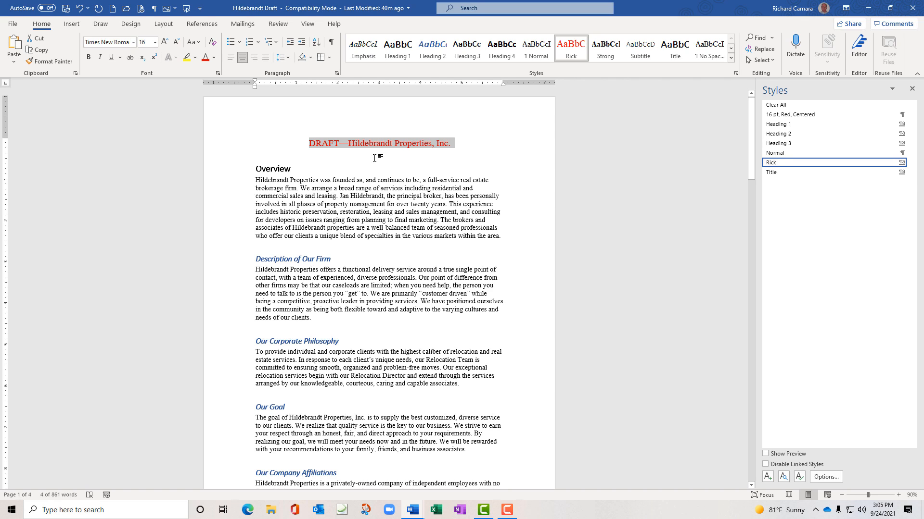
pyautogui.click(561, 175)
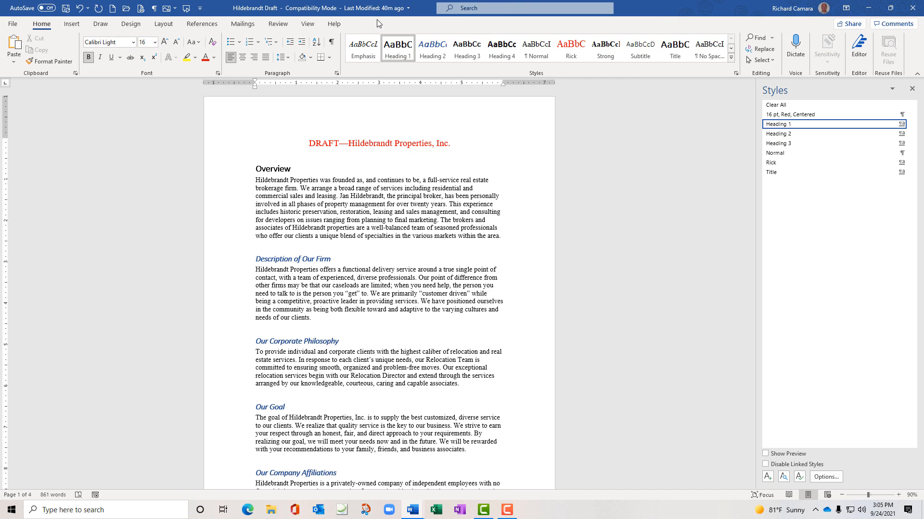
pyautogui.click(731, 60)
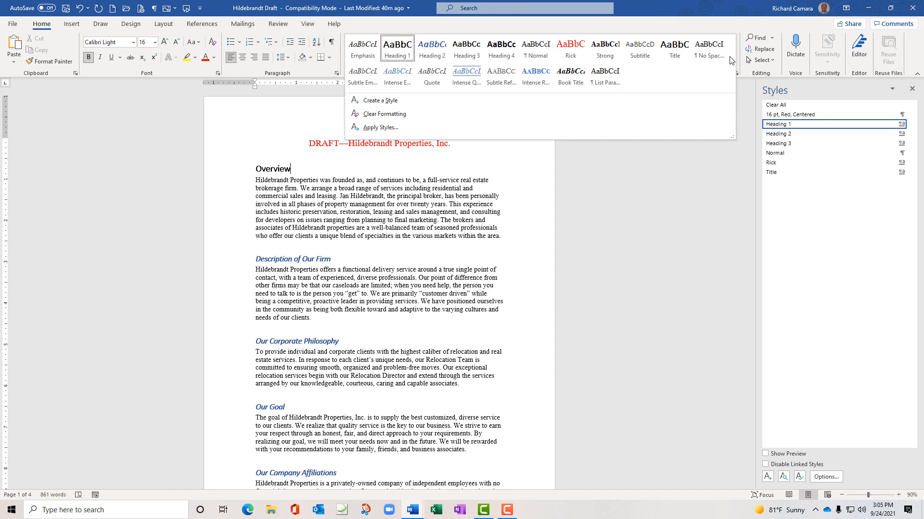
pyautogui.click(726, 14)
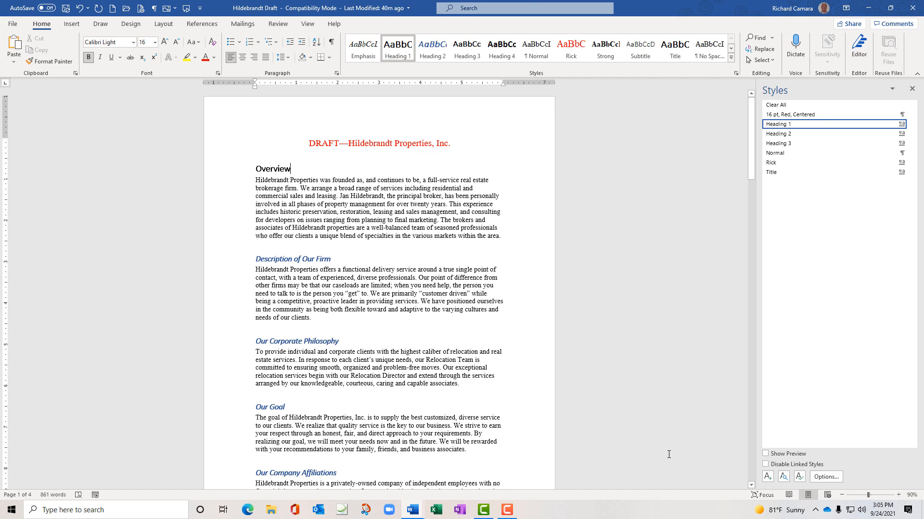
pyautogui.click(799, 477)
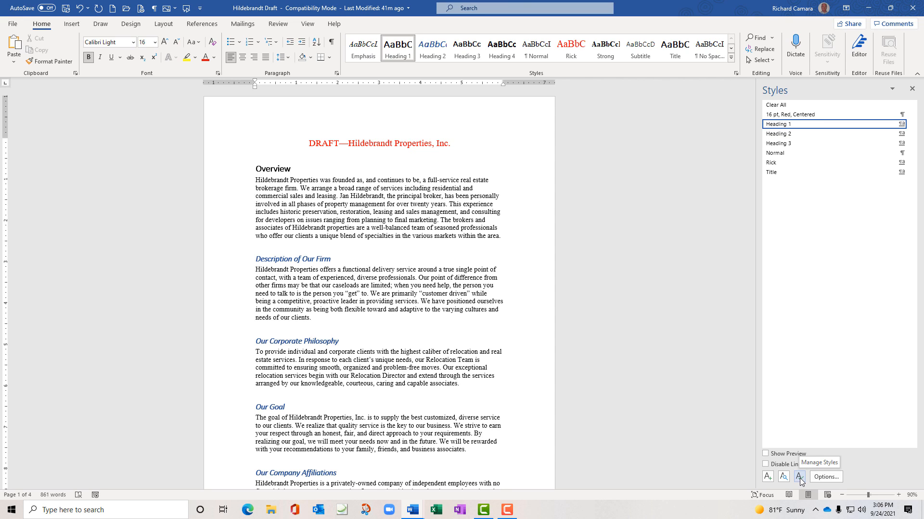
# Open the Organizer from Manage Styles via Import/Export
pyautogui.click(799, 477)
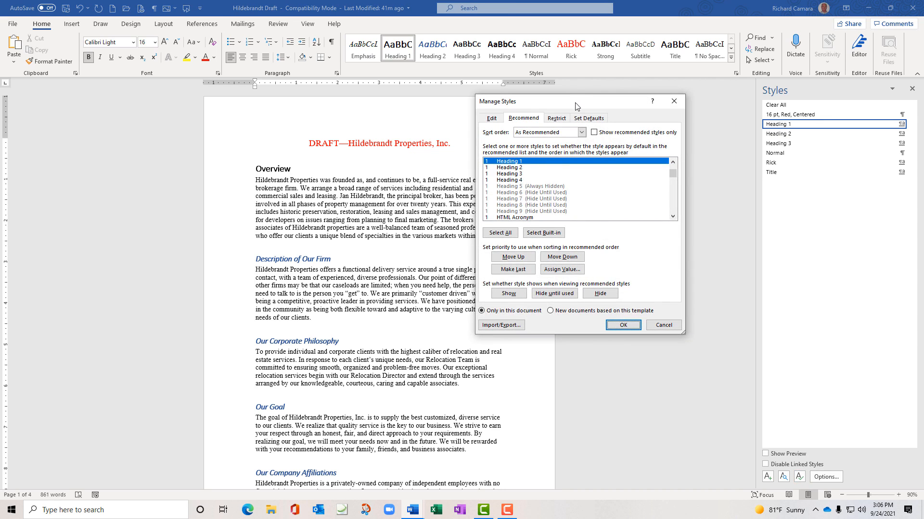
pyautogui.moveTo(576, 106); pyautogui.dragTo(185, 111)
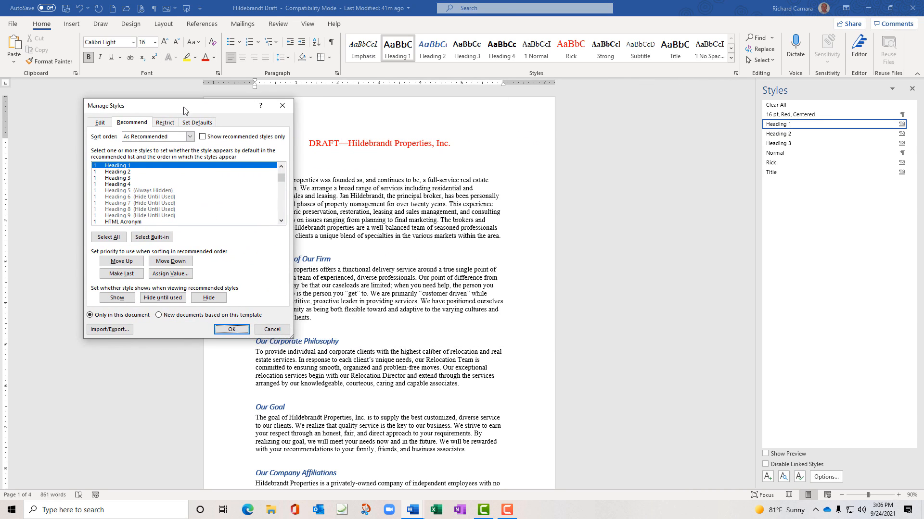
pyautogui.click(115, 331)
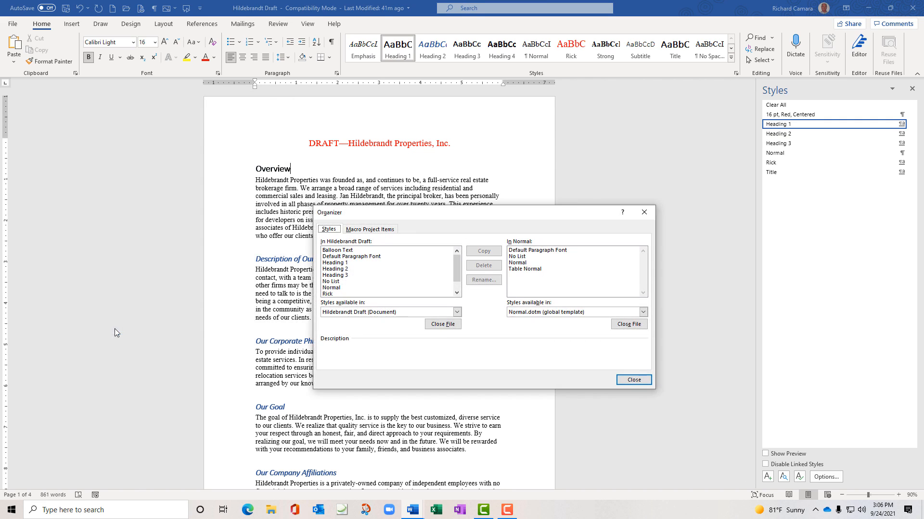
# Close Normal.dotm on the Organizer's right side to make room for another file
pyautogui.moveTo(379, 213); pyautogui.dragTo(214, 191)
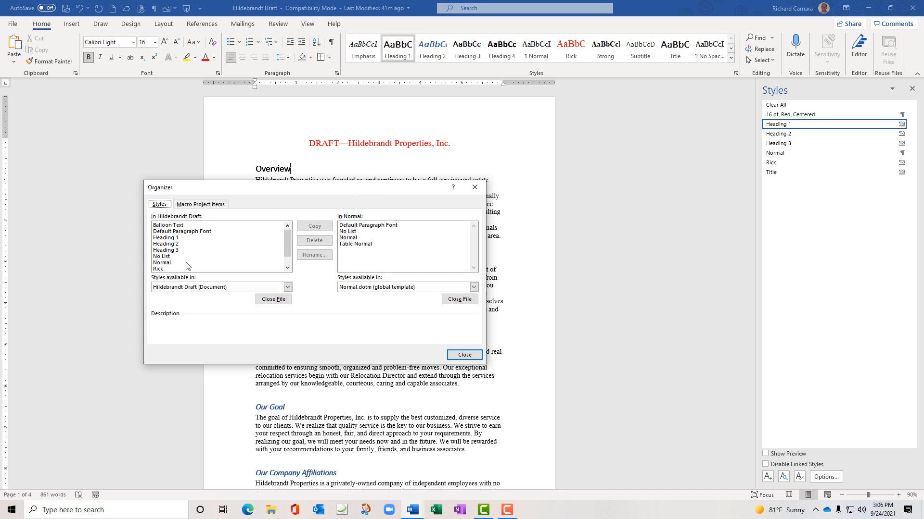
pyautogui.click(450, 300)
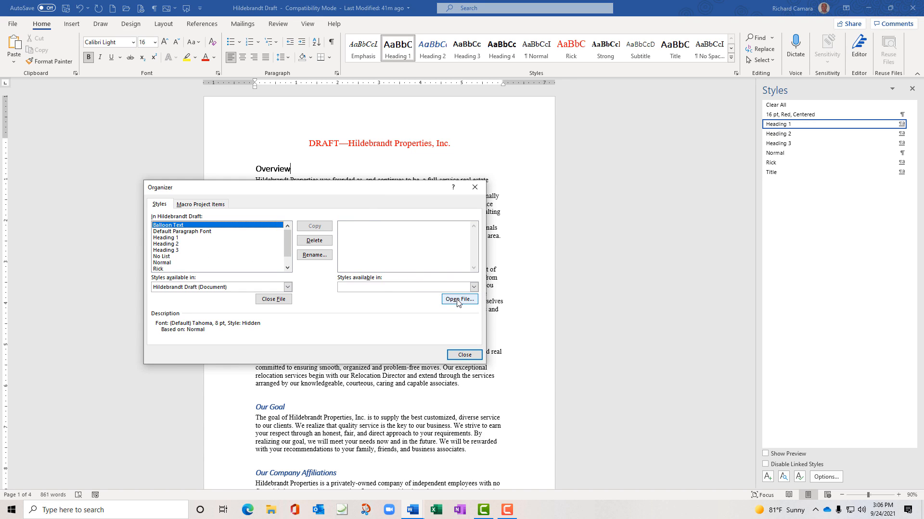
pyautogui.click(457, 302)
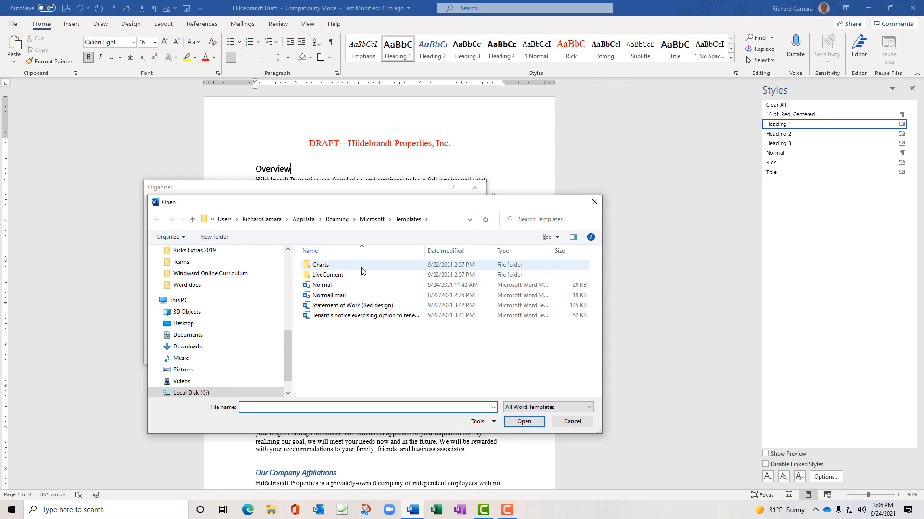
# Load Complaint-for-Divorce from Desktop > Learnit, showing All Files, into the Organizer's right side
pyautogui.moveTo(289, 344); pyautogui.dragTo(287, 255)
pyautogui.click(207, 271)
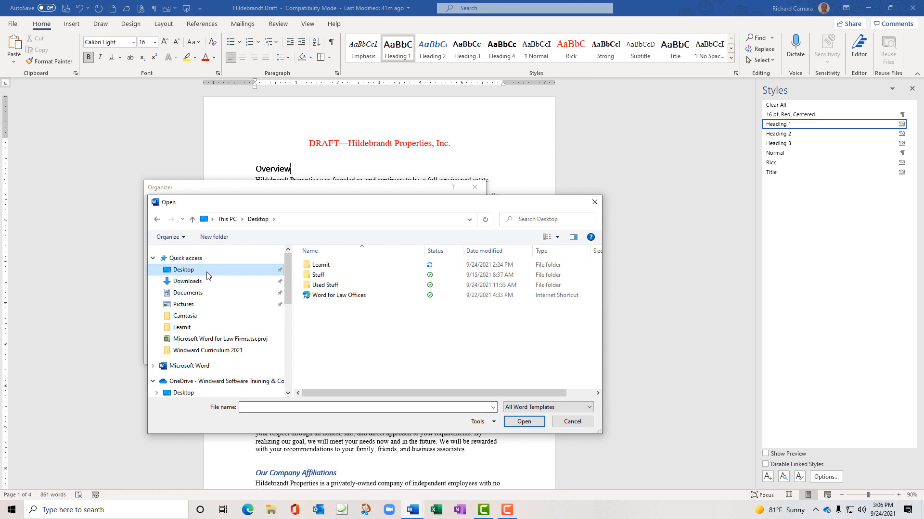
pyautogui.doubleClick(313, 265)
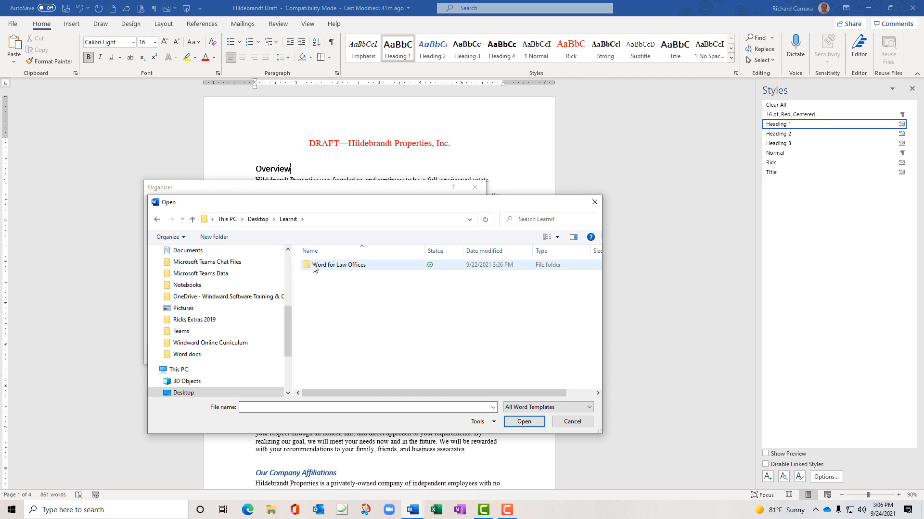
pyautogui.click(547, 408)
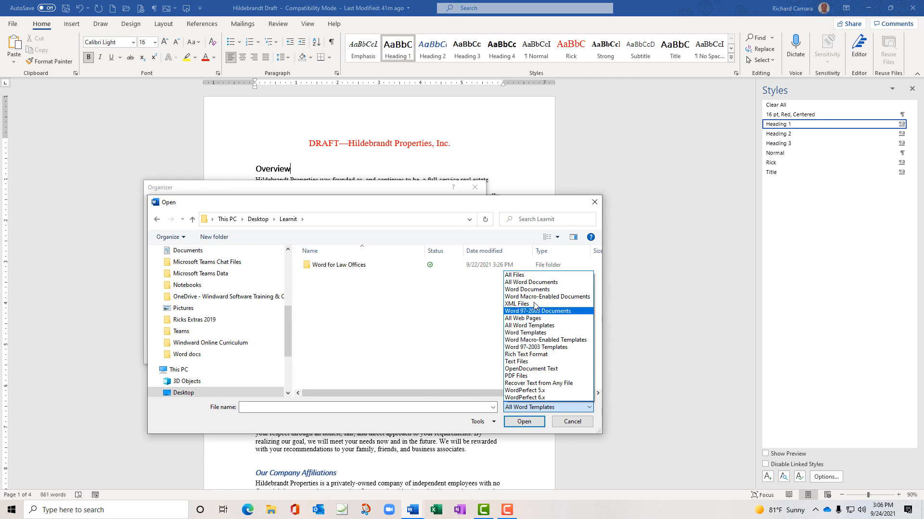
pyautogui.click(514, 275)
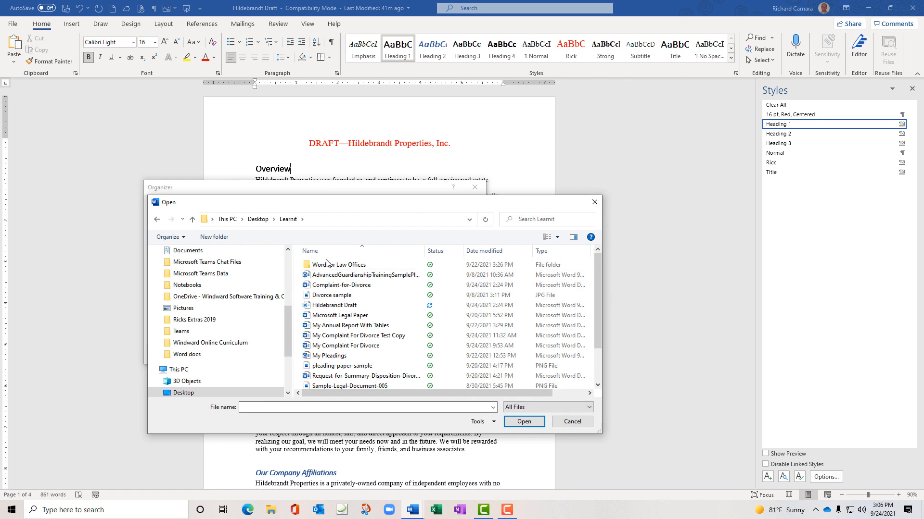
pyautogui.click(337, 288)
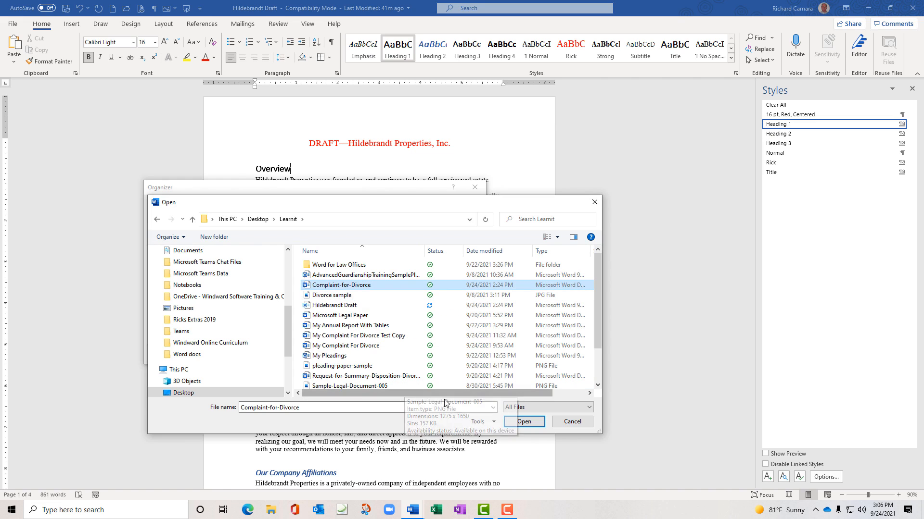
pyautogui.click(516, 422)
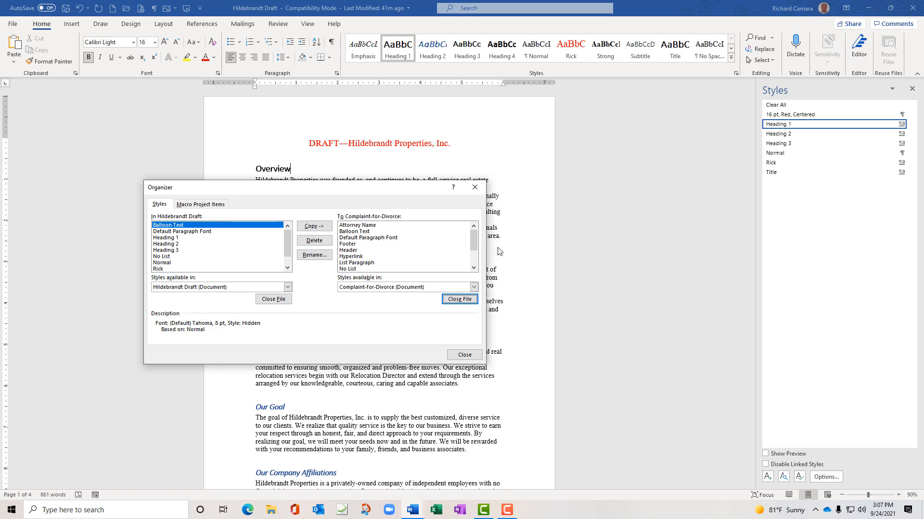
# Copy the Rick style into Complaint-for-Divorce, verify it appears, and close the Organizer
pyautogui.moveTo(474, 242)
pyautogui.mouseDown()
pyautogui.moveTo(473, 266)
pyautogui.moveTo(474, 248)
pyautogui.mouseUp()
pyautogui.moveTo(288, 240); pyautogui.dragTo(289, 247)
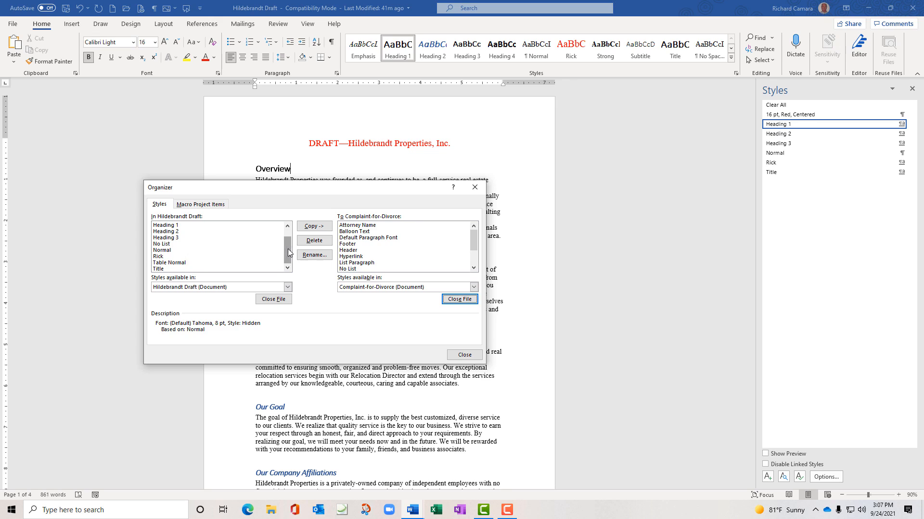
pyautogui.click(165, 257)
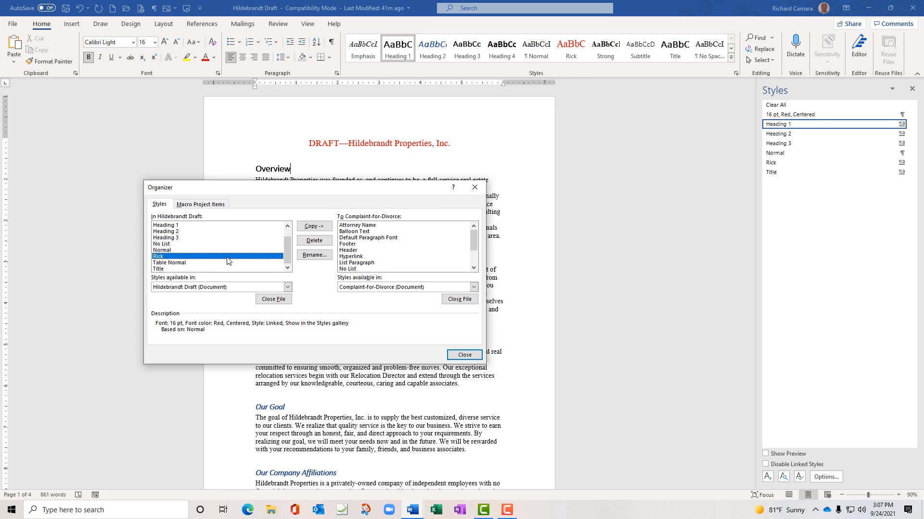
pyautogui.click(317, 229)
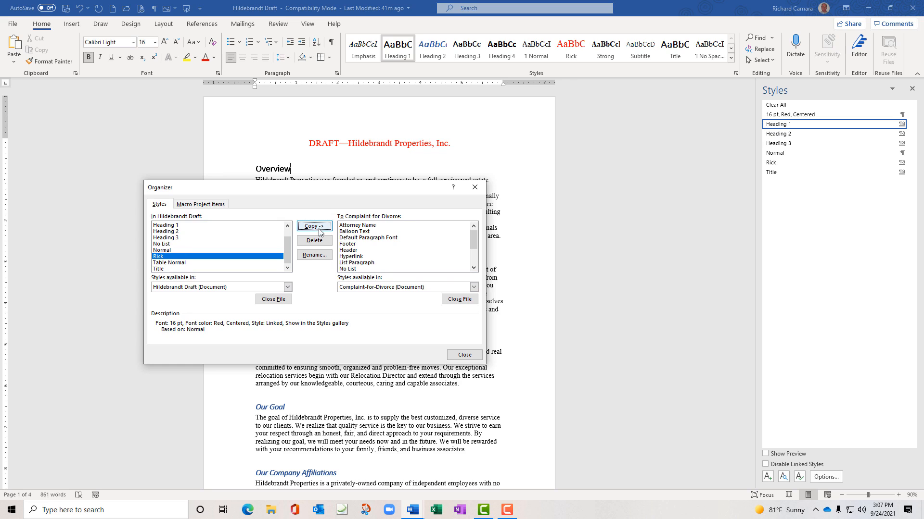
pyautogui.moveTo(474, 240); pyautogui.dragTo(475, 254)
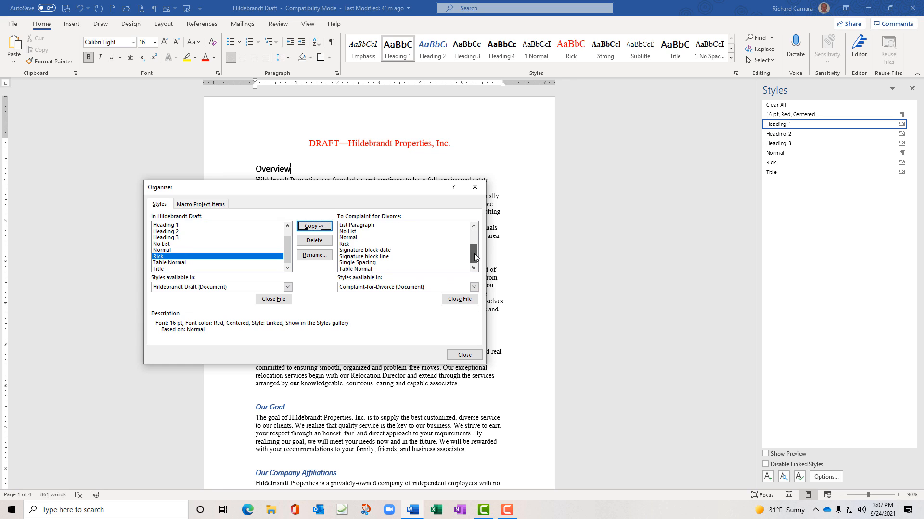
pyautogui.click(353, 244)
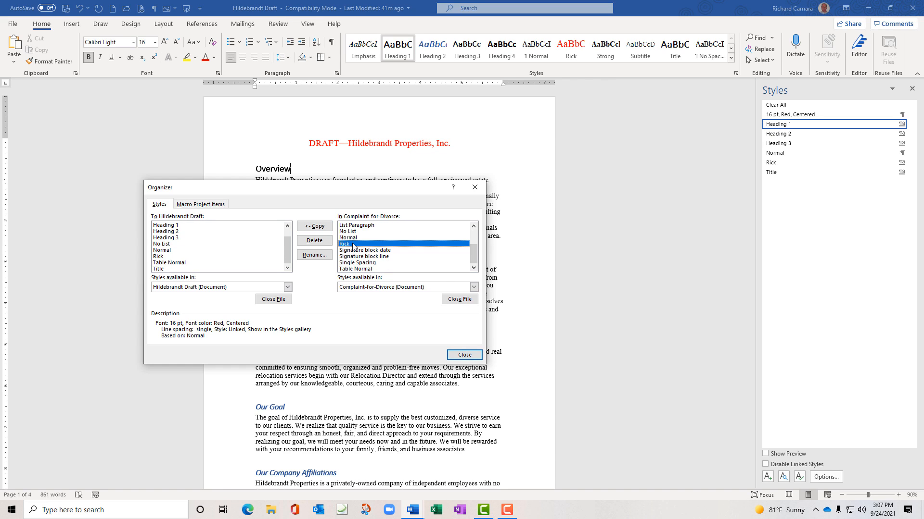
pyautogui.click(453, 355)
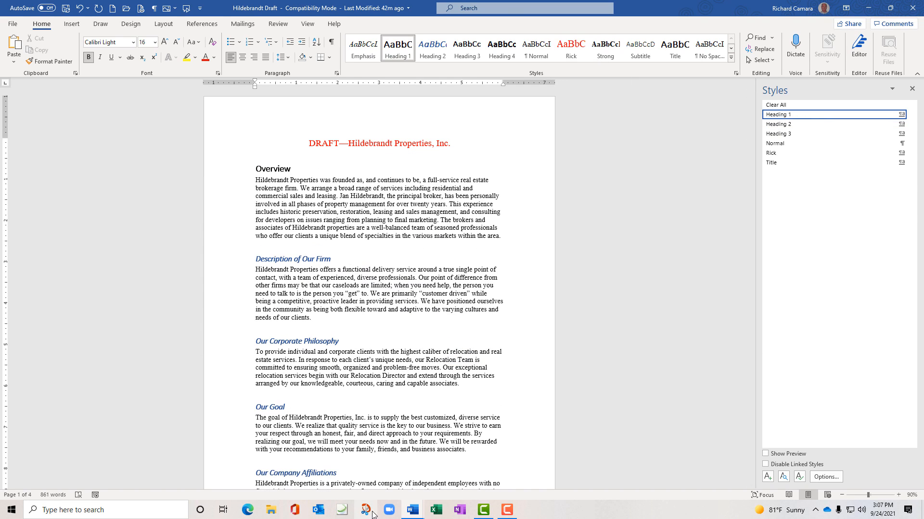
pyautogui.moveTo(411, 512)
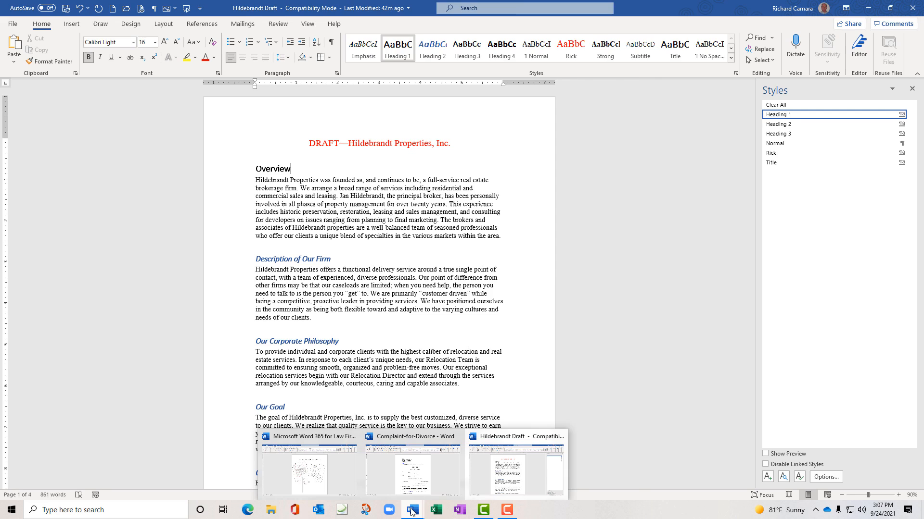
pyautogui.click(414, 469)
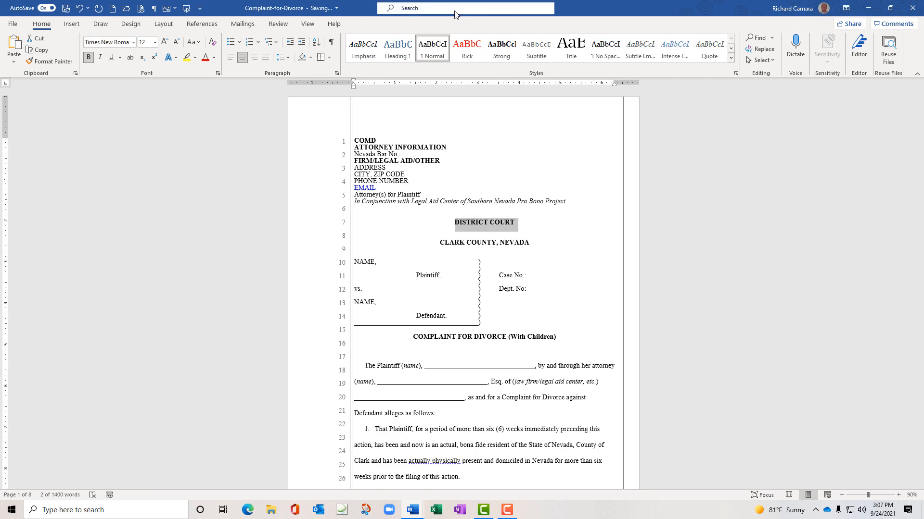
pyautogui.click(677, 343)
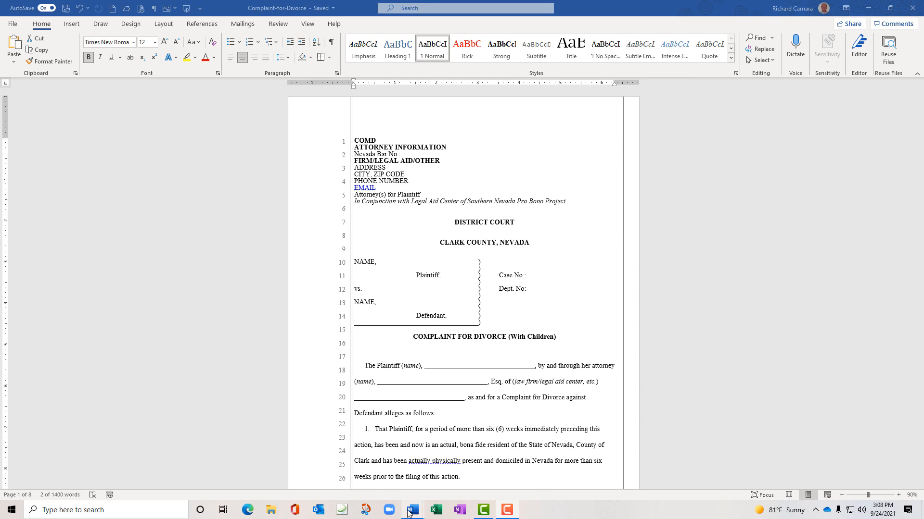
pyautogui.moveTo(409, 513)
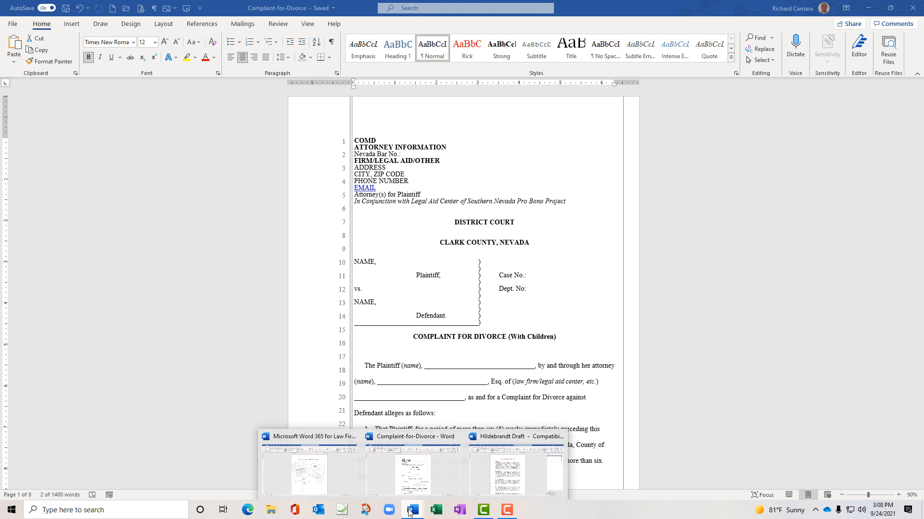
pyautogui.click(493, 479)
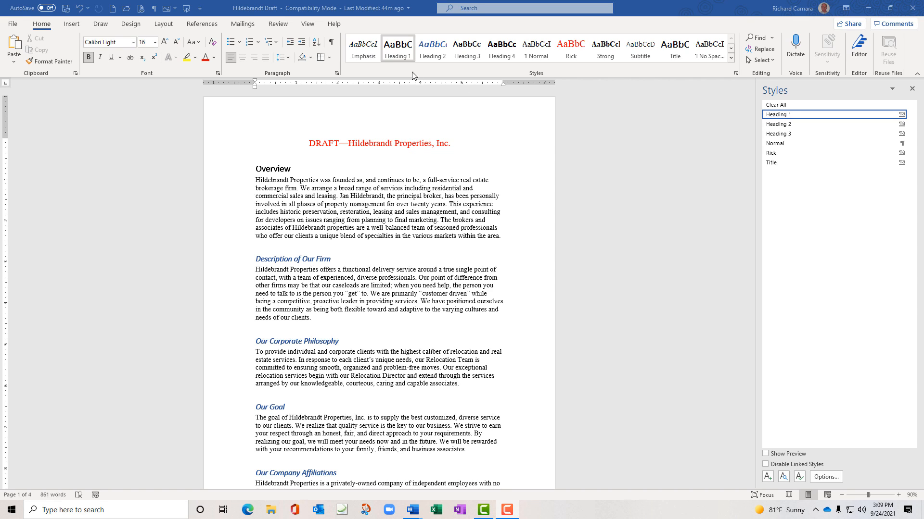
pyautogui.click(331, 44)
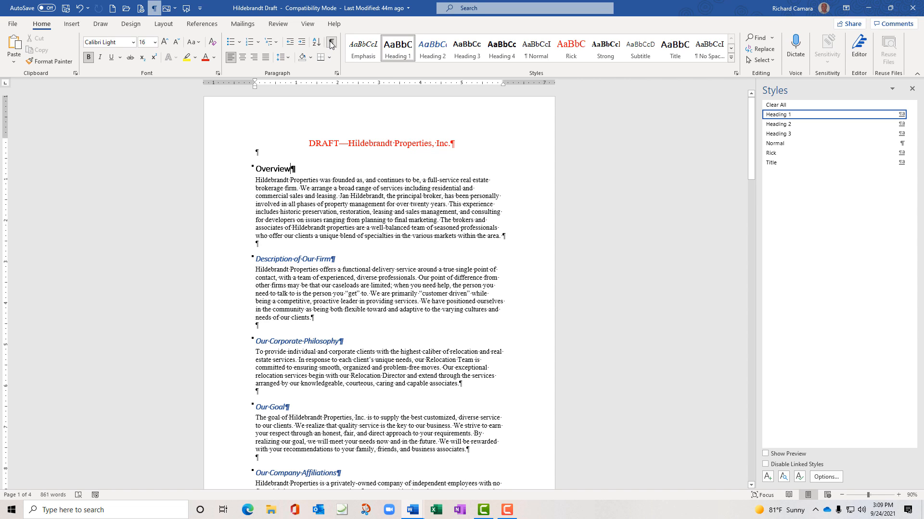
pyautogui.click(331, 45)
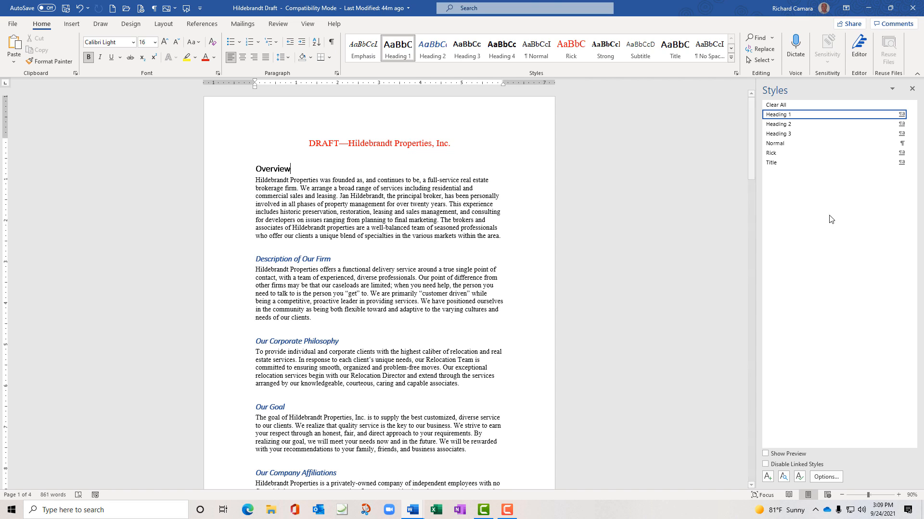
# Show the Style Inspector for the Overview heading, then its Reveal Formatting details
pyautogui.click(783, 477)
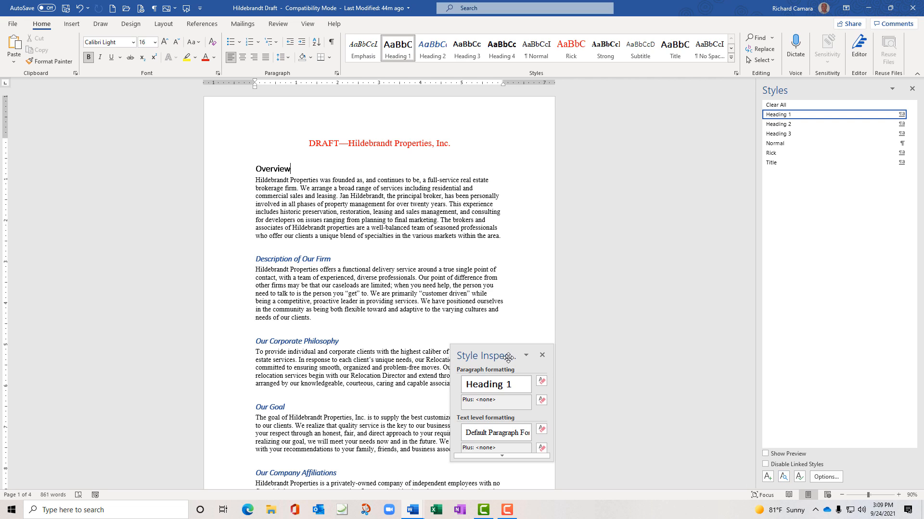
pyautogui.moveTo(515, 345); pyautogui.dragTo(649, 187)
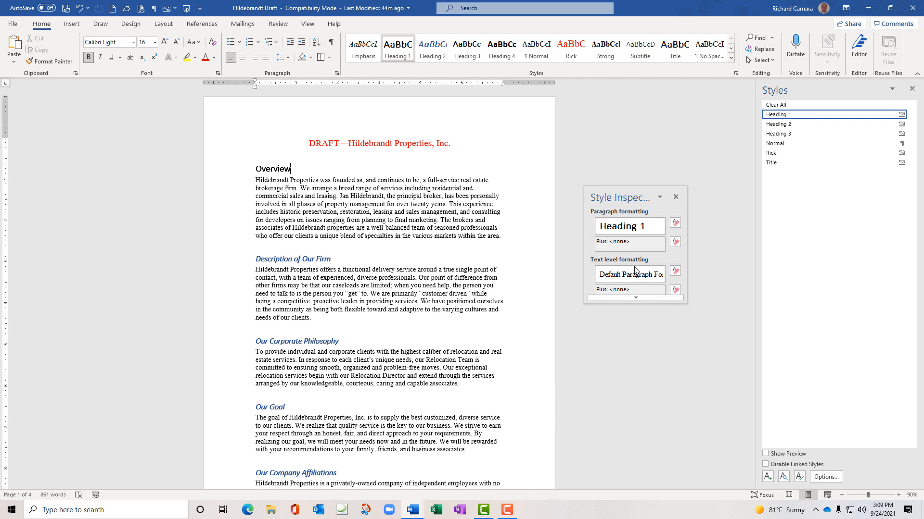
pyautogui.moveTo(633, 316); pyautogui.dragTo(634, 346)
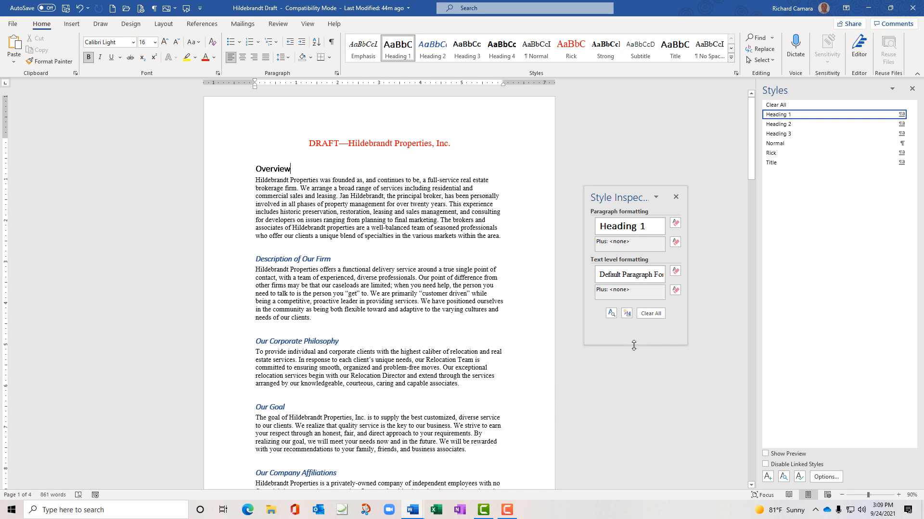
pyautogui.click(610, 315)
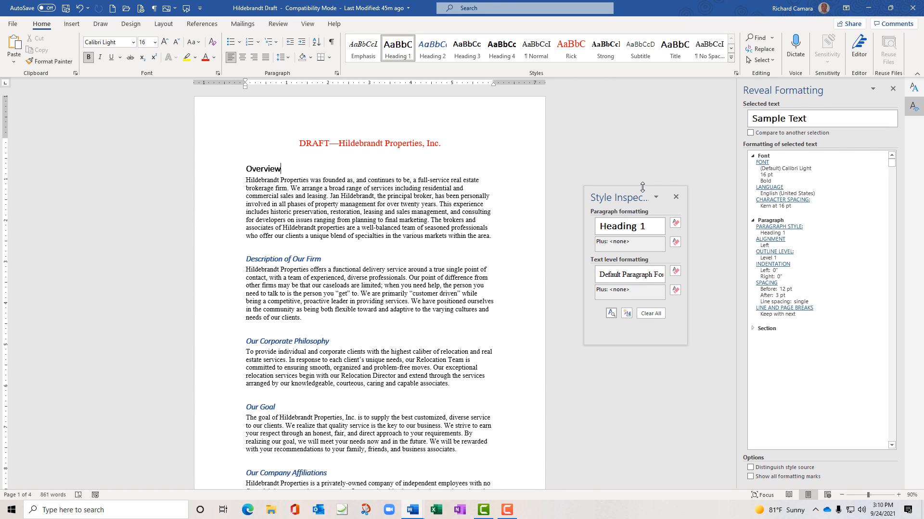
# Close the Style Inspector, check the Description of Our Firm heading's formatting, then close Reveal Formatting
pyautogui.click(676, 197)
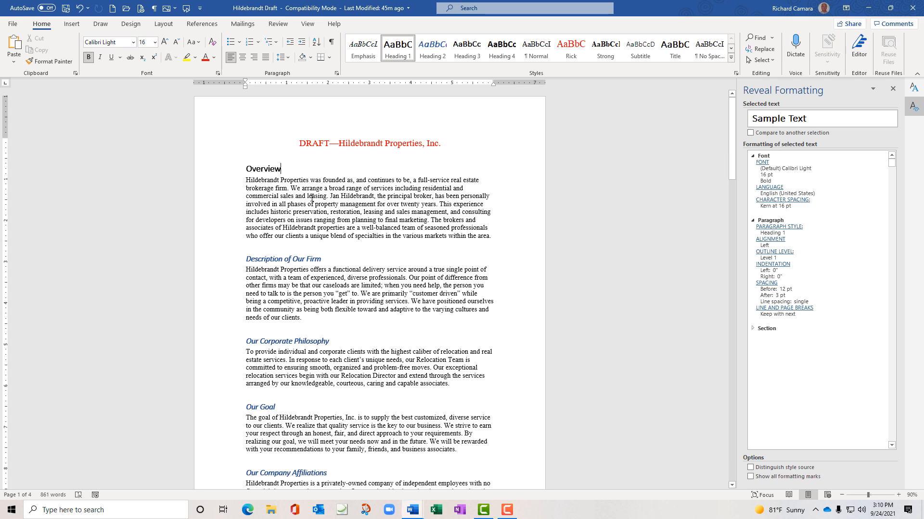
pyautogui.doubleClick(311, 199)
pyautogui.click(311, 199)
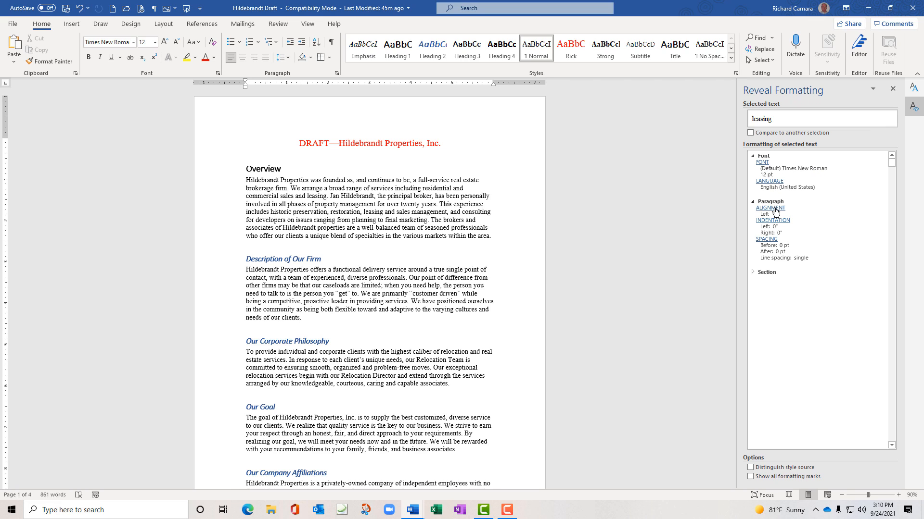
pyautogui.click(753, 273)
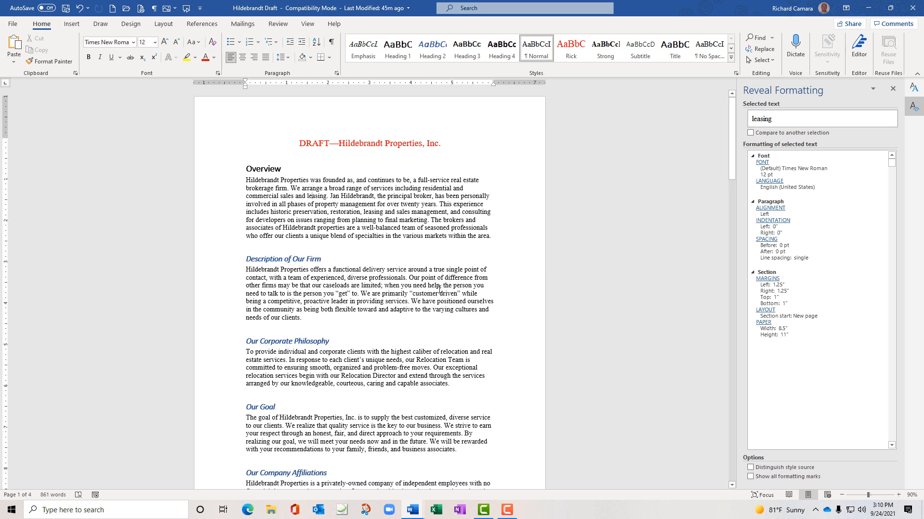
pyautogui.click(299, 259)
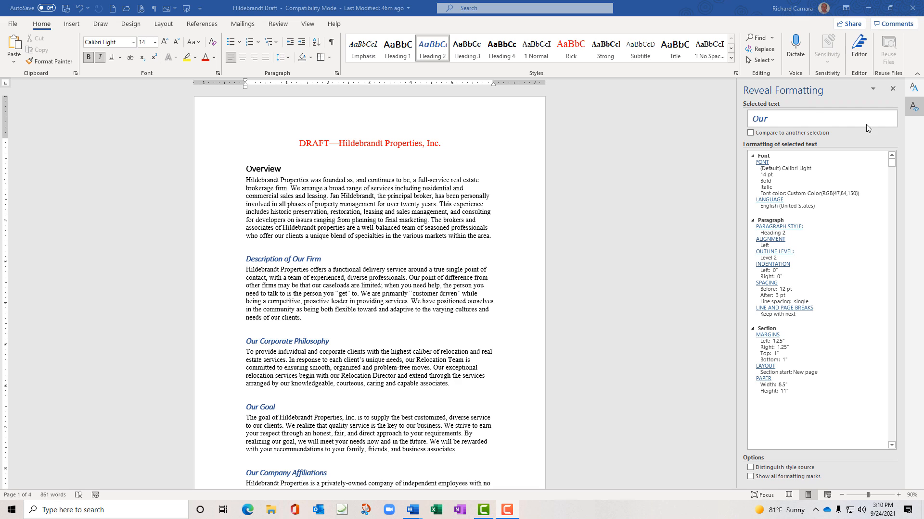
pyautogui.click(894, 89)
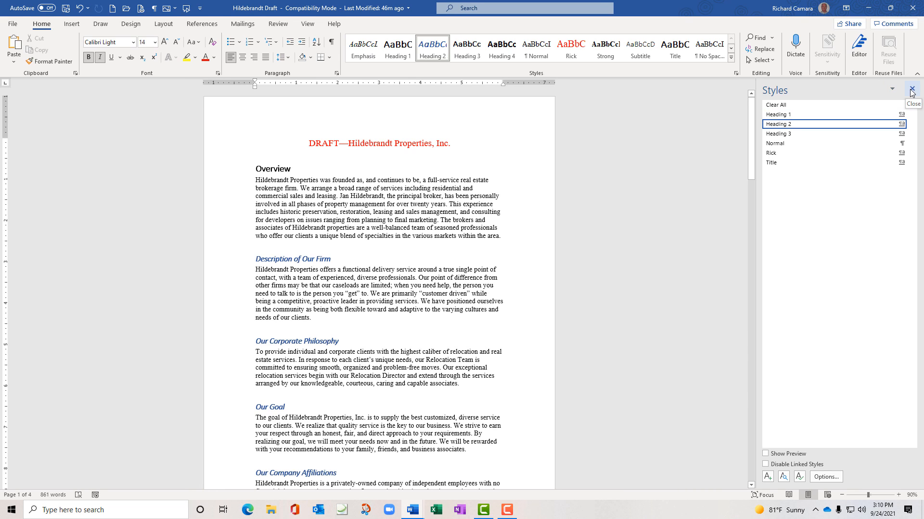
# Hide the Styles pane and close Hildebrandt Draft, saving its changes
pyautogui.click(912, 90)
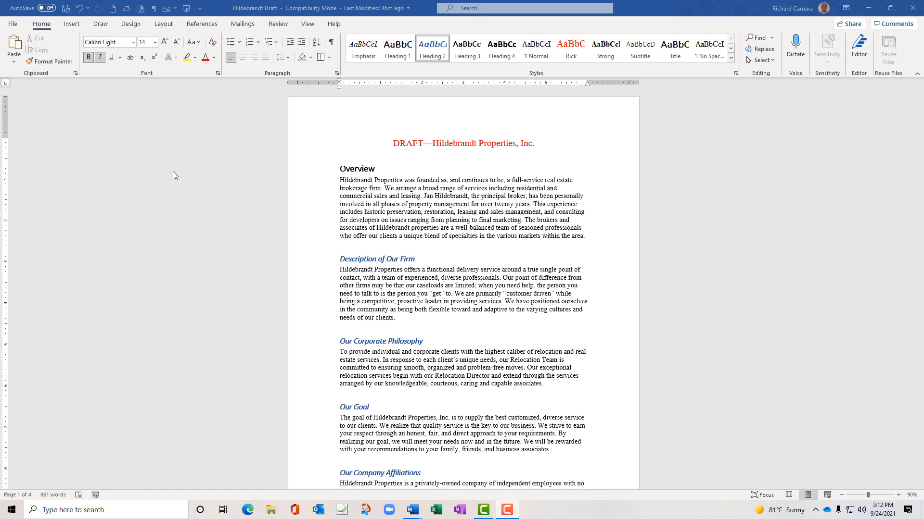
pyautogui.click(14, 24)
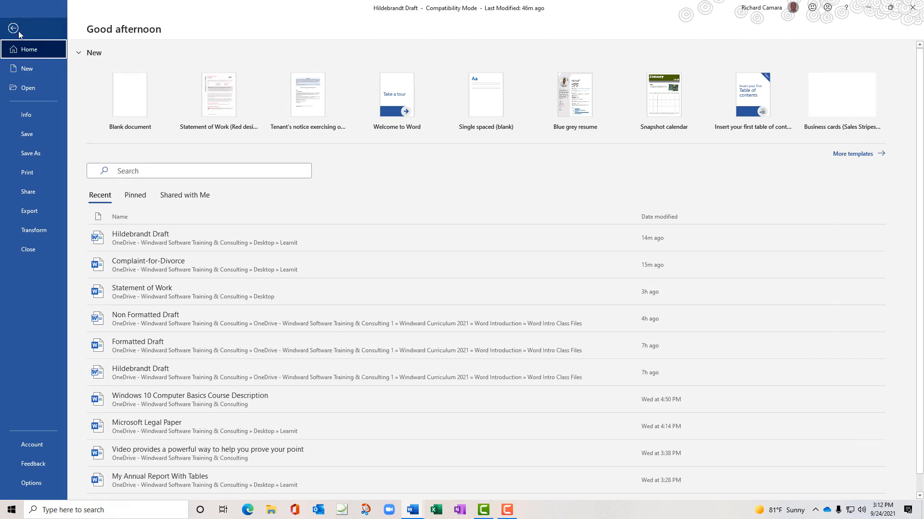
pyautogui.click(30, 252)
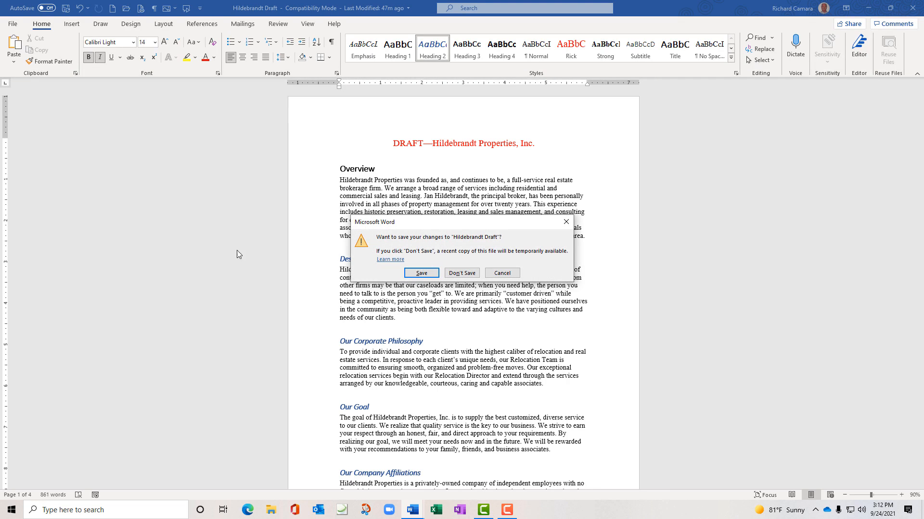
pyautogui.click(418, 274)
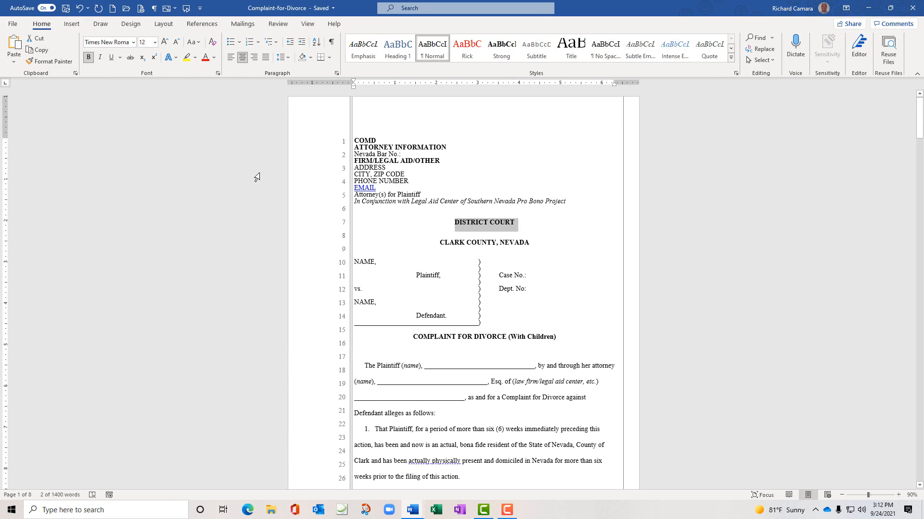
pyautogui.click(307, 167)
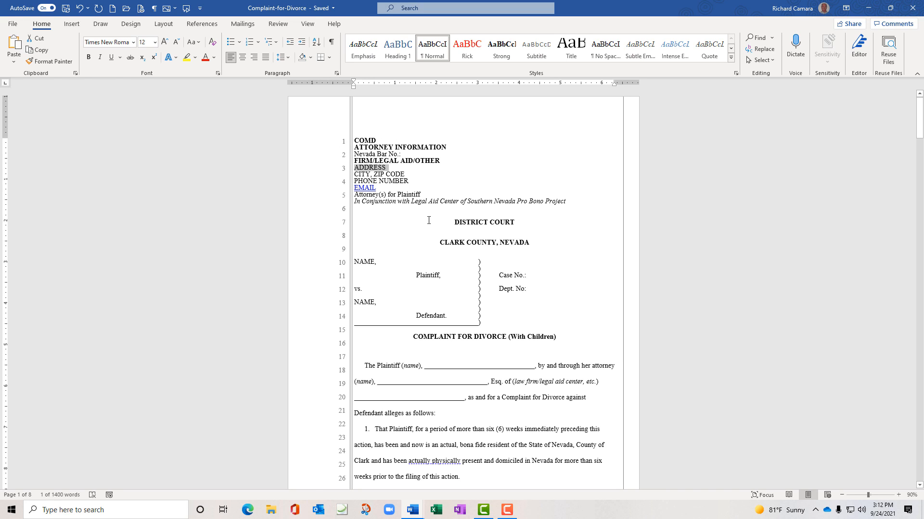
pyautogui.moveTo(454, 221); pyautogui.dragTo(515, 225)
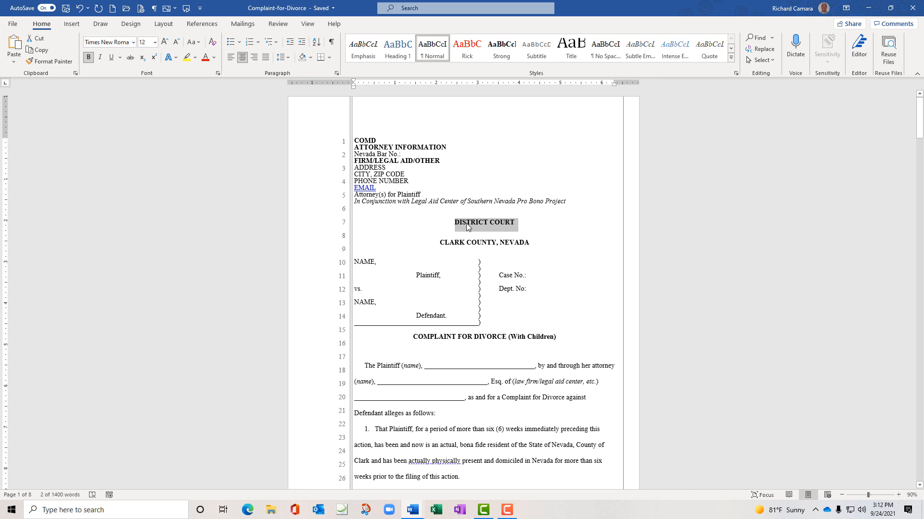
pyautogui.click(447, 244)
pyautogui.moveTo(440, 242); pyautogui.dragTo(536, 239)
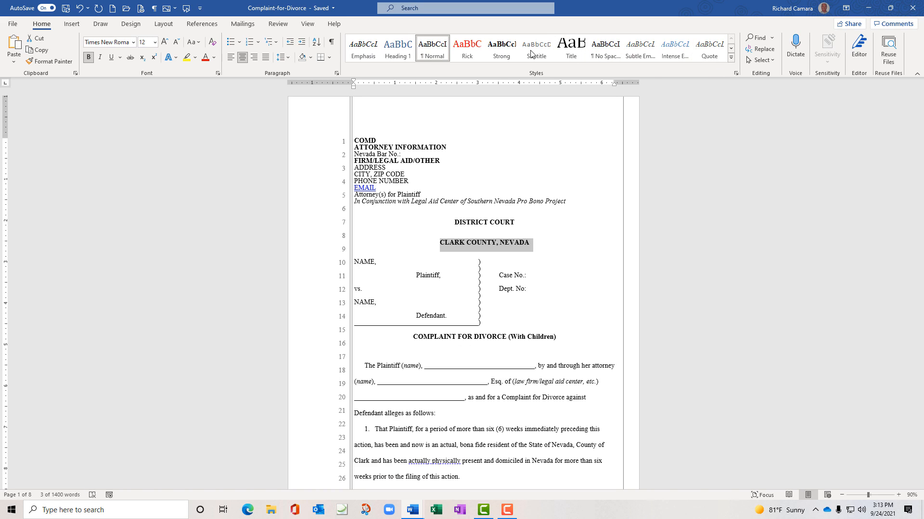
pyautogui.click(437, 52)
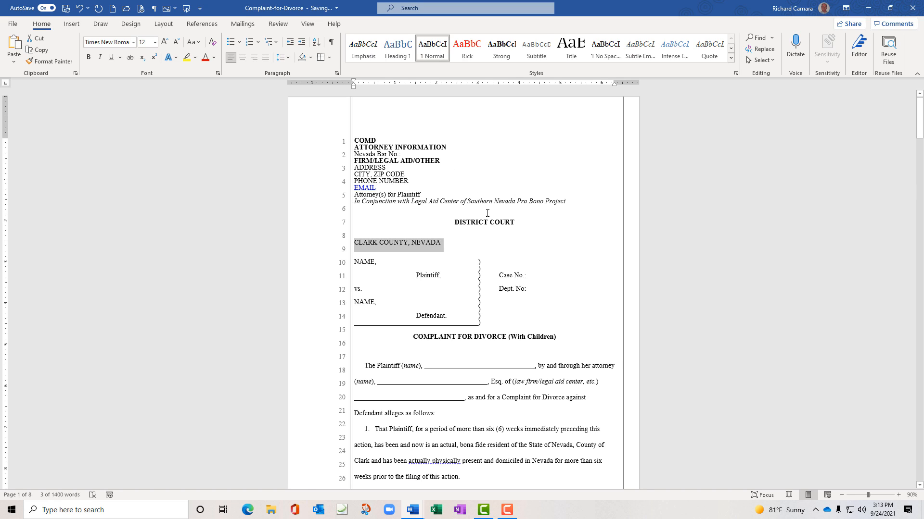
pyautogui.click(479, 223)
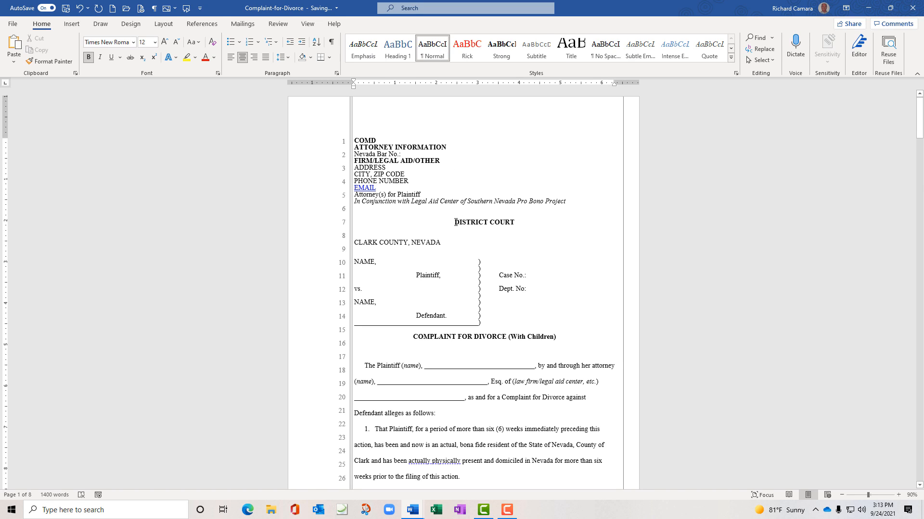
pyautogui.moveTo(455, 222); pyautogui.dragTo(517, 223)
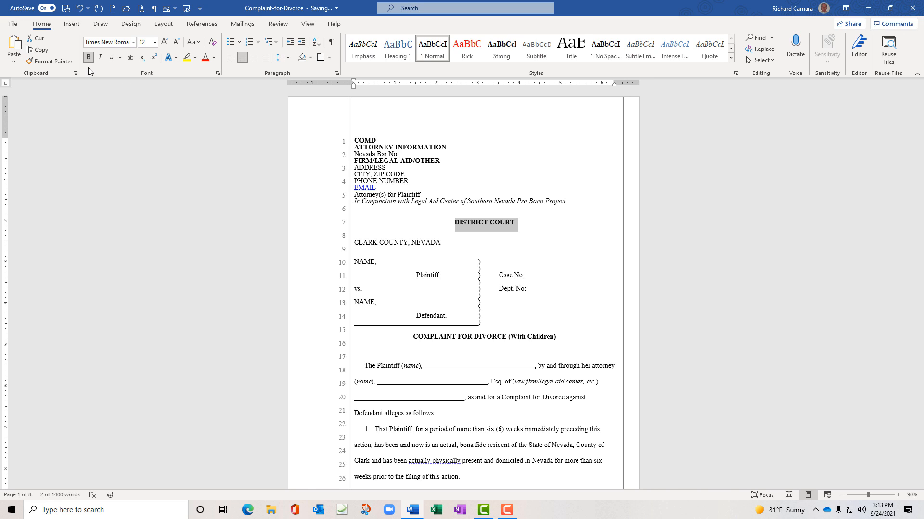
pyautogui.click(58, 61)
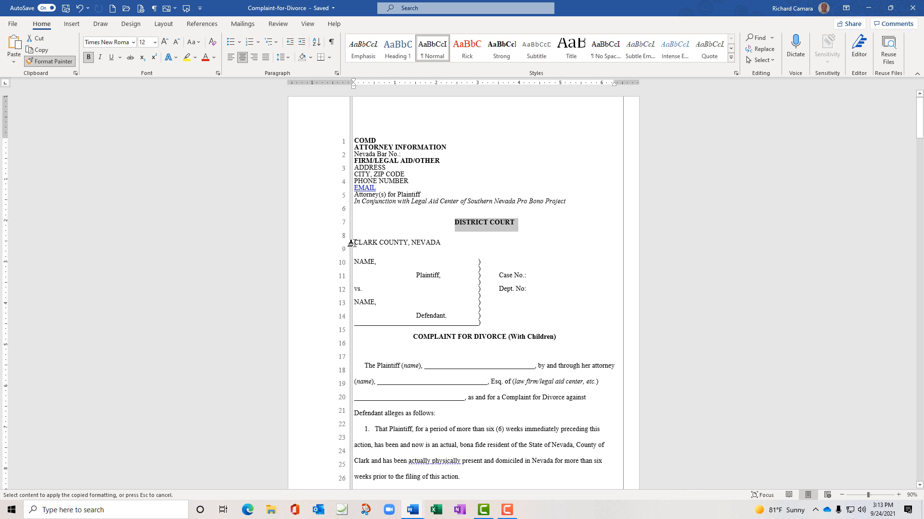
pyautogui.moveTo(350, 243); pyautogui.dragTo(423, 246)
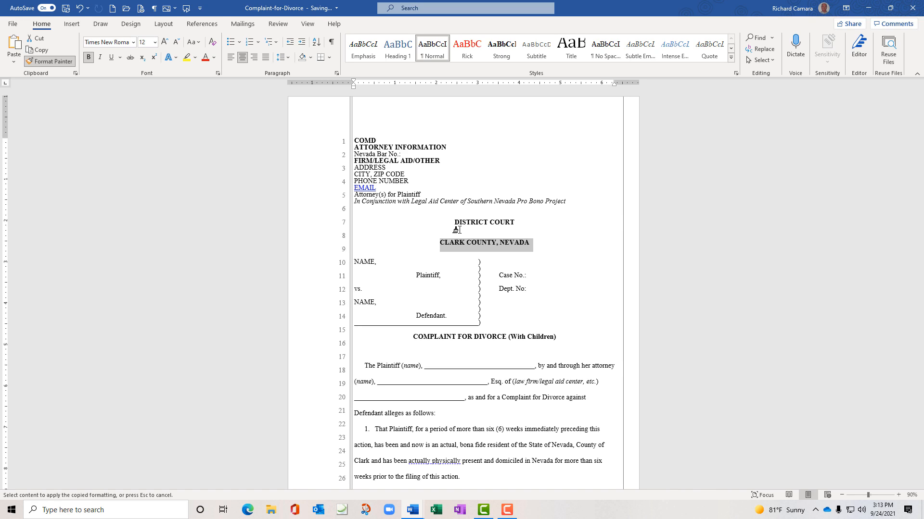
pyautogui.press('Escape')
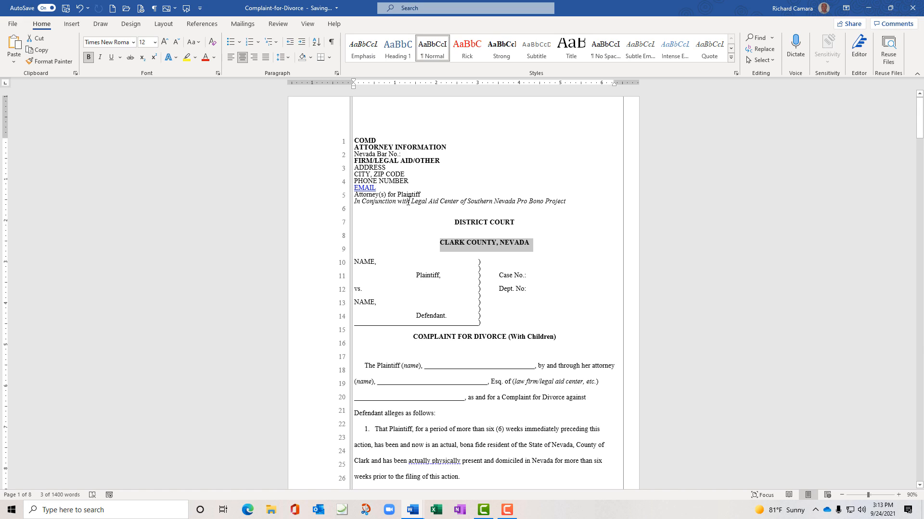
pyautogui.click(470, 237)
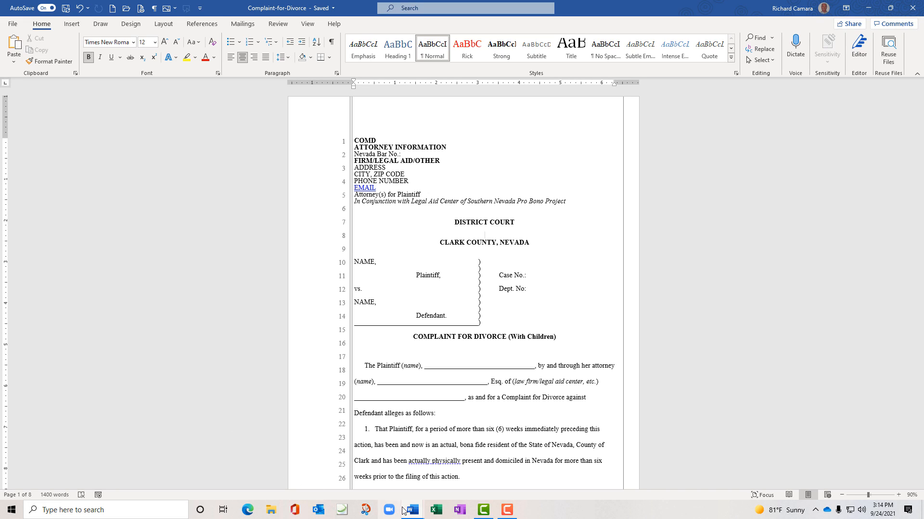
pyautogui.moveTo(410, 511)
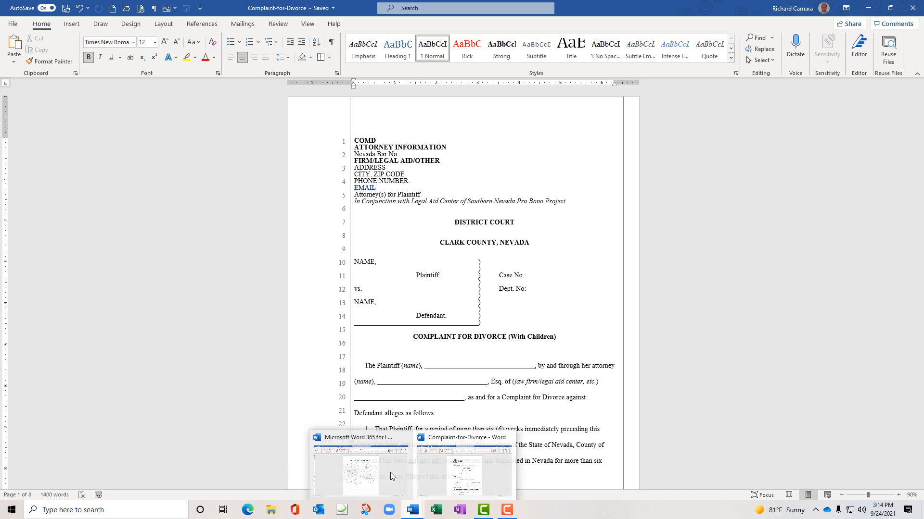
pyautogui.click(12, 25)
# Reopen Hildebrandt Draft from Recent, close Reveal Formatting, and show the Styles pane
pyautogui.click(27, 89)
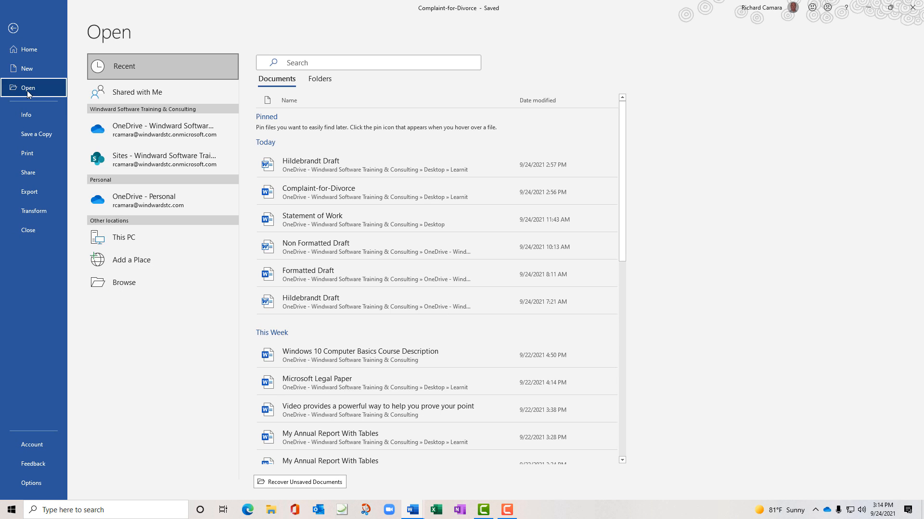
pyautogui.click(287, 163)
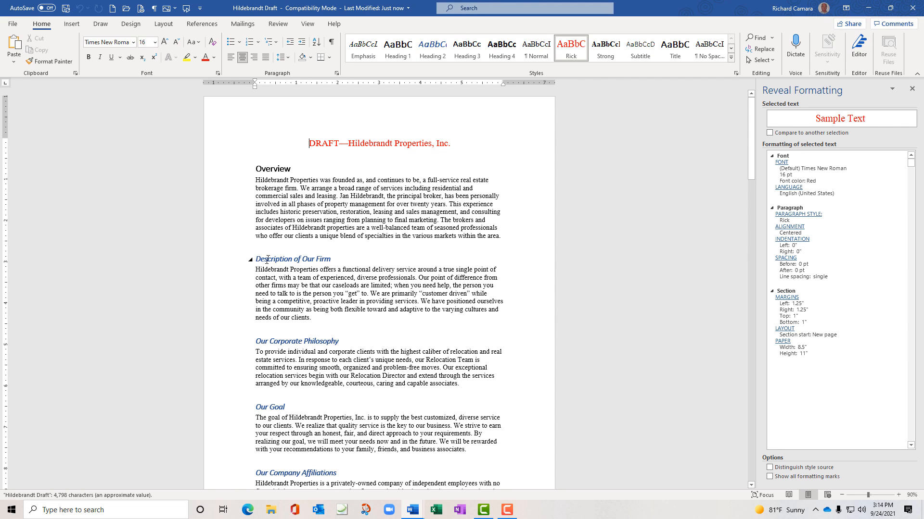
pyautogui.click(277, 260)
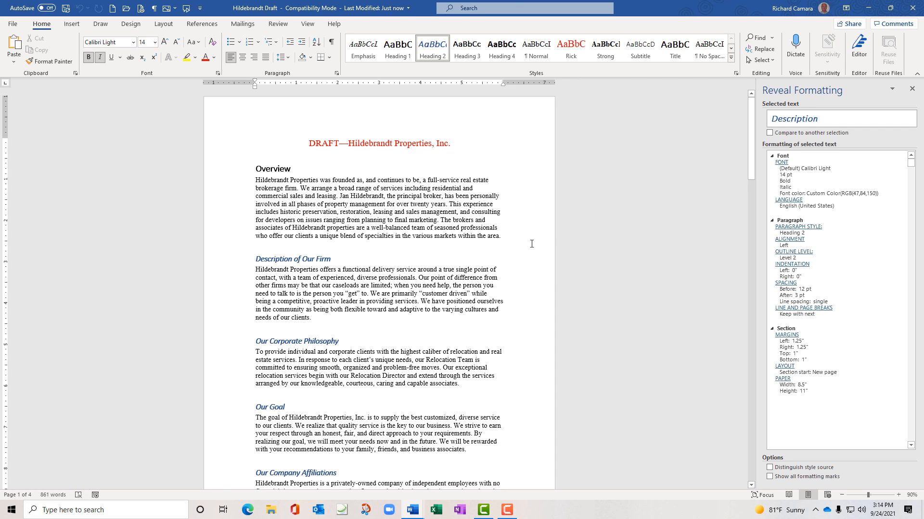
pyautogui.click(911, 89)
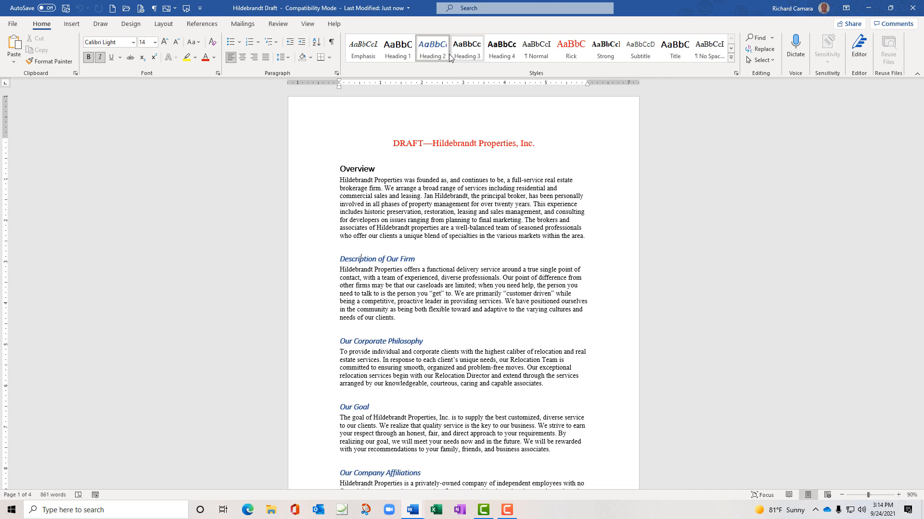
pyautogui.click(736, 75)
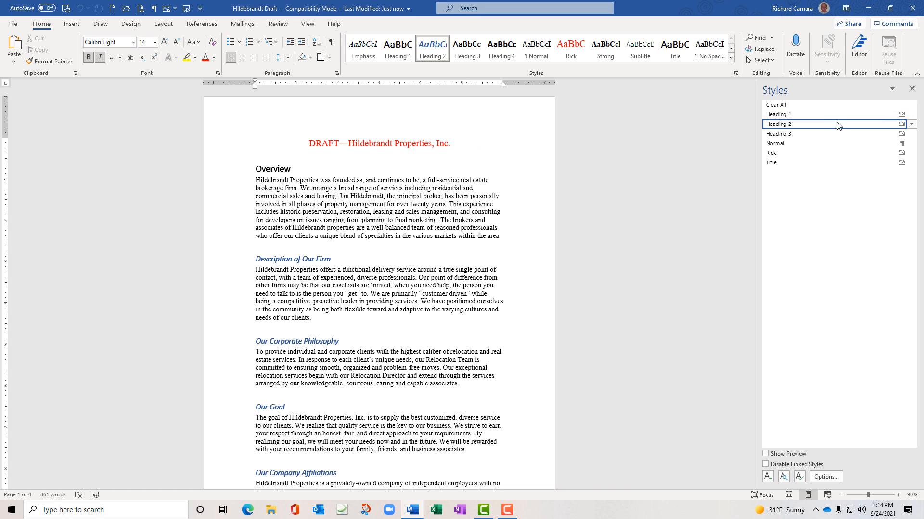
# Open the border settings for modifying the Heading 2 style
pyautogui.click(912, 124)
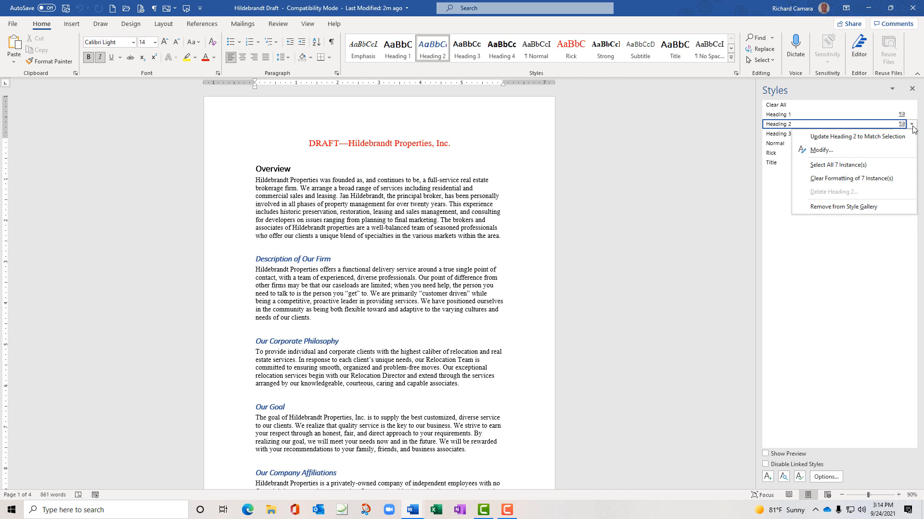
pyautogui.click(821, 150)
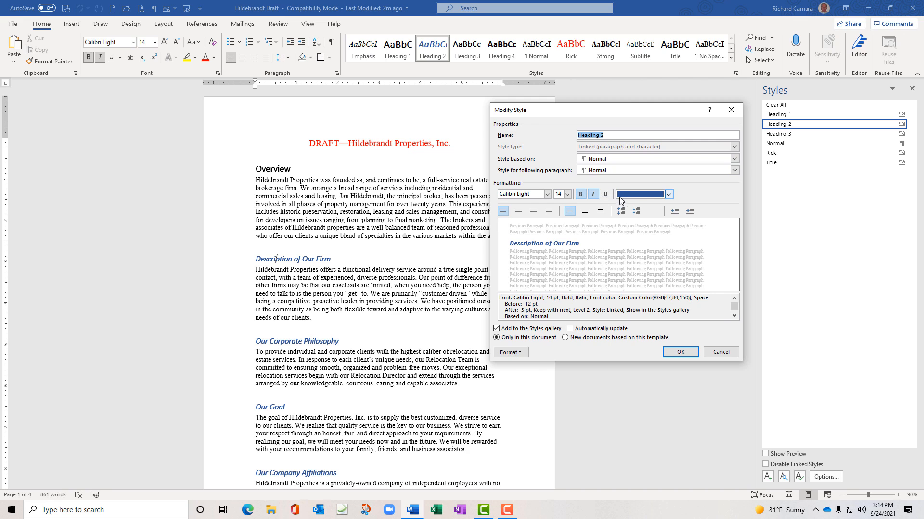
pyautogui.click(519, 354)
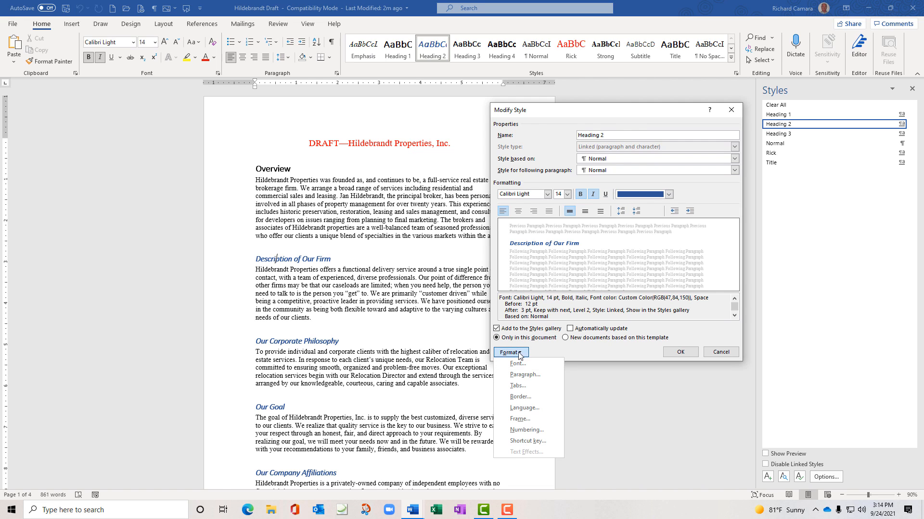
pyautogui.click(520, 397)
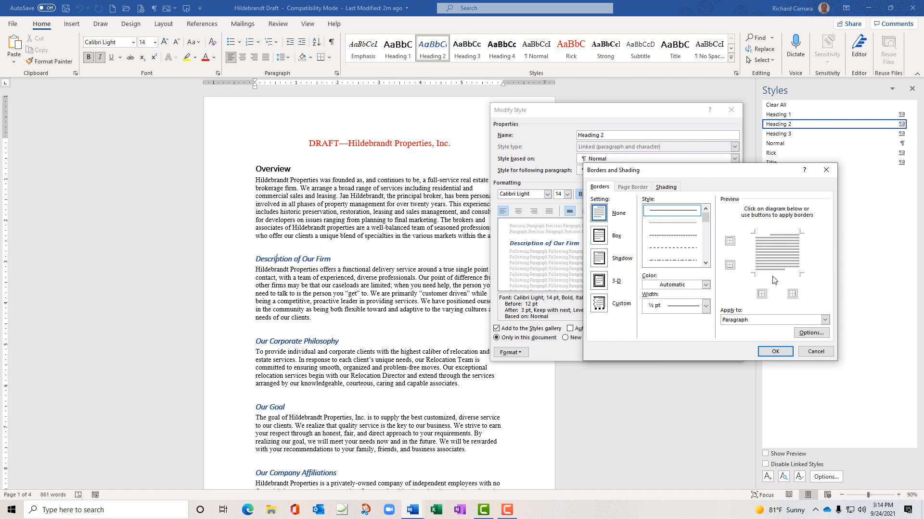
# Give Heading 2 a dark blue bottom border and save the style change
pyautogui.click(762, 295)
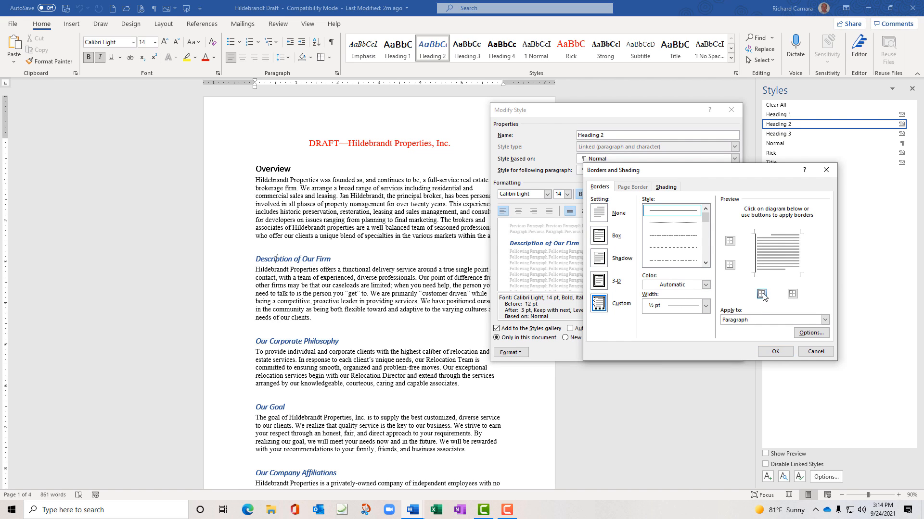
pyautogui.click(762, 294)
pyautogui.click(729, 265)
pyautogui.click(769, 275)
pyautogui.click(769, 275)
pyautogui.click(706, 287)
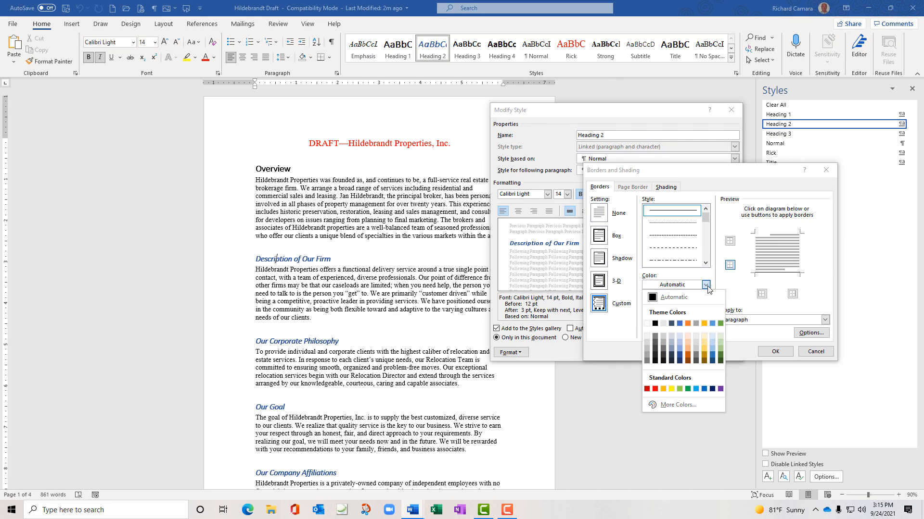
pyautogui.click(681, 354)
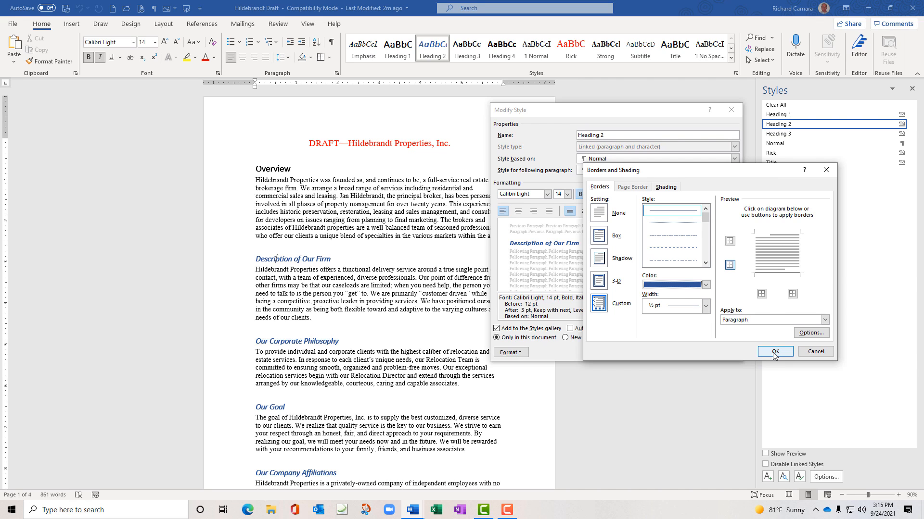
pyautogui.click(779, 275)
pyautogui.click(779, 353)
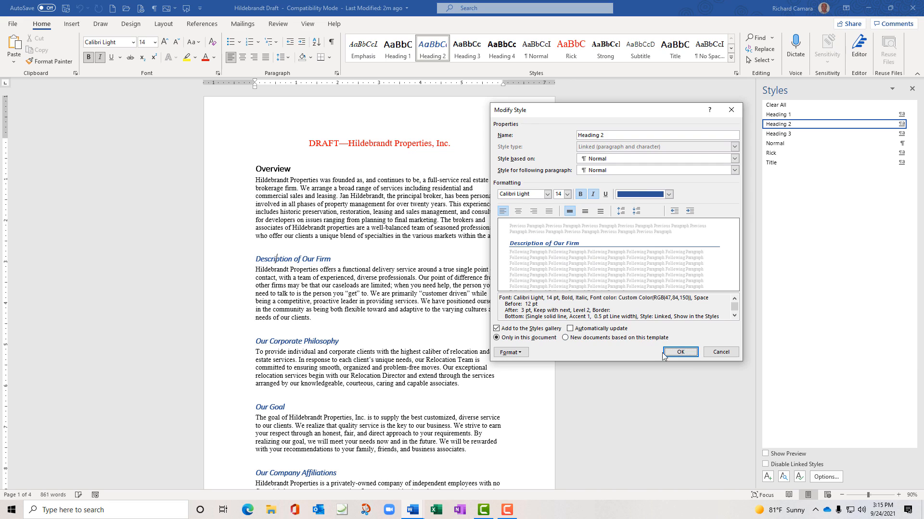
pyautogui.click(680, 352)
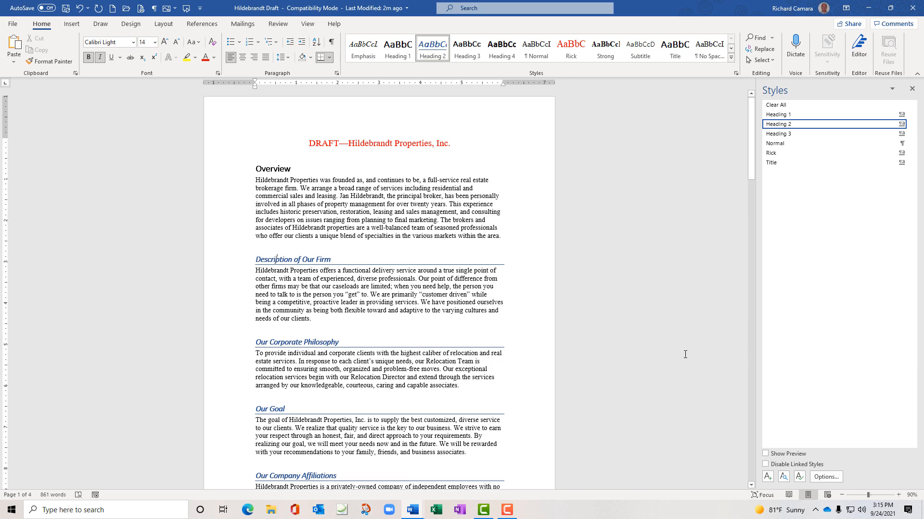
# Save and close the Hildebrandt Draft, then select the DISTRICT COURT heading in the Complaint
pyautogui.scroll(-7, 250, 322)
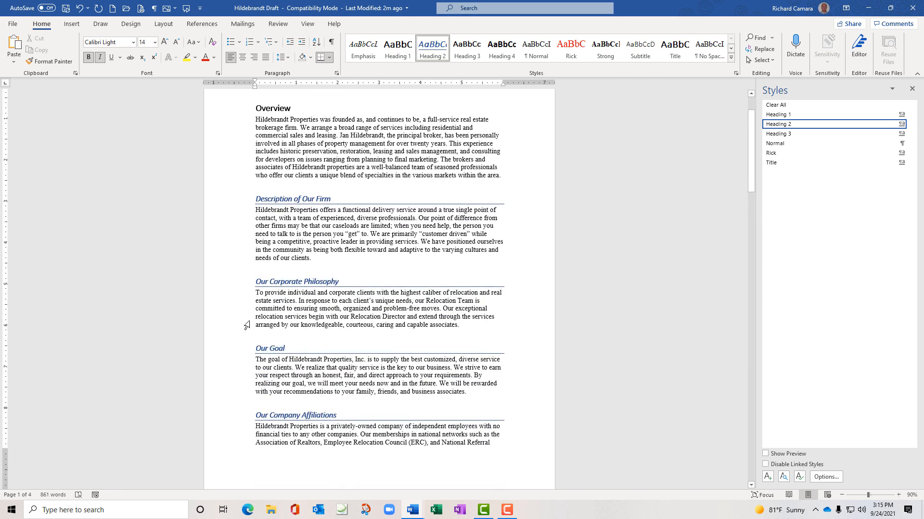
pyautogui.scroll(-15, 359, 353)
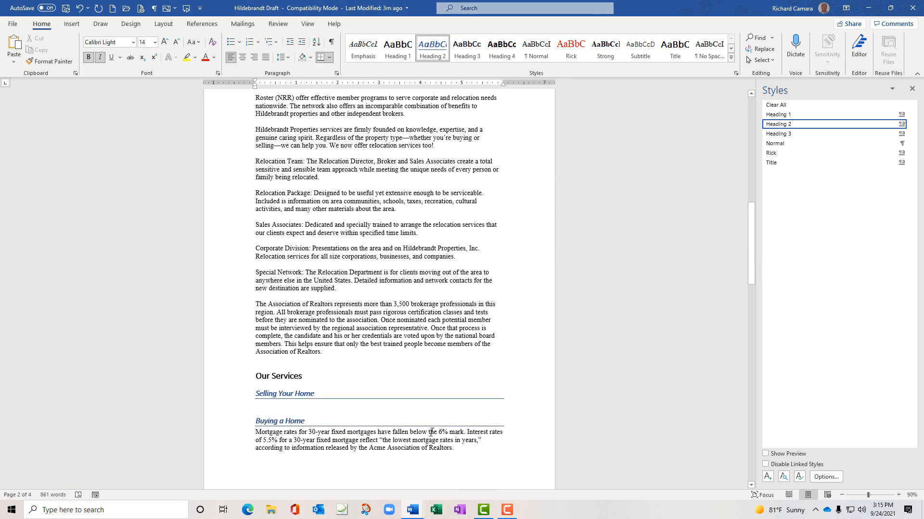
pyautogui.scroll(18, 431, 432)
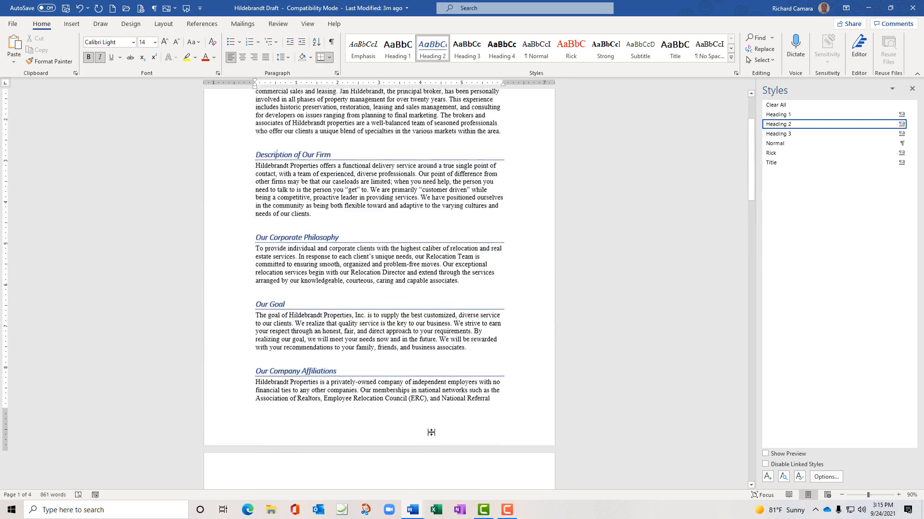
pyautogui.scroll(5, 431, 432)
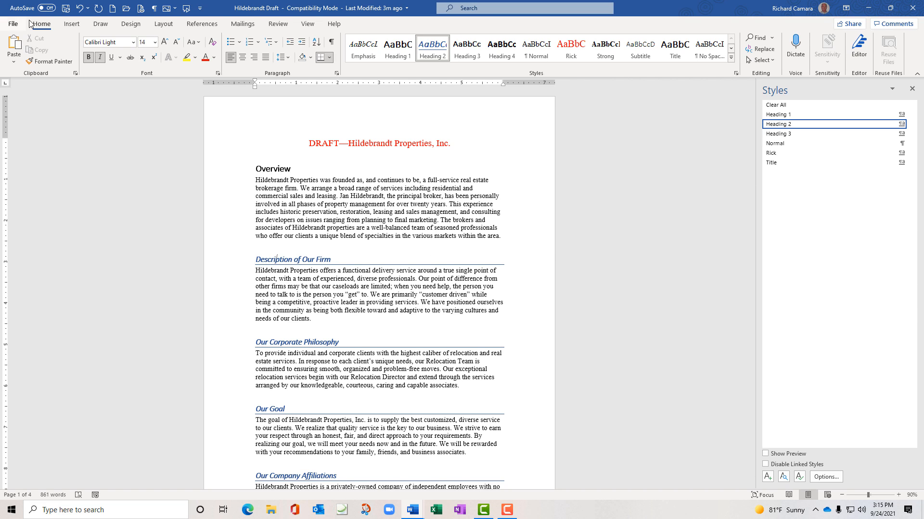
pyautogui.click(13, 27)
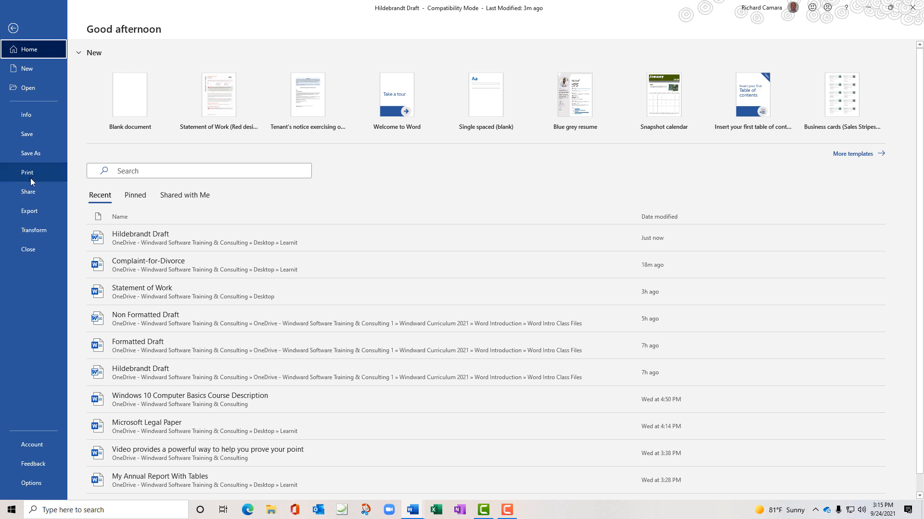
pyautogui.click(41, 255)
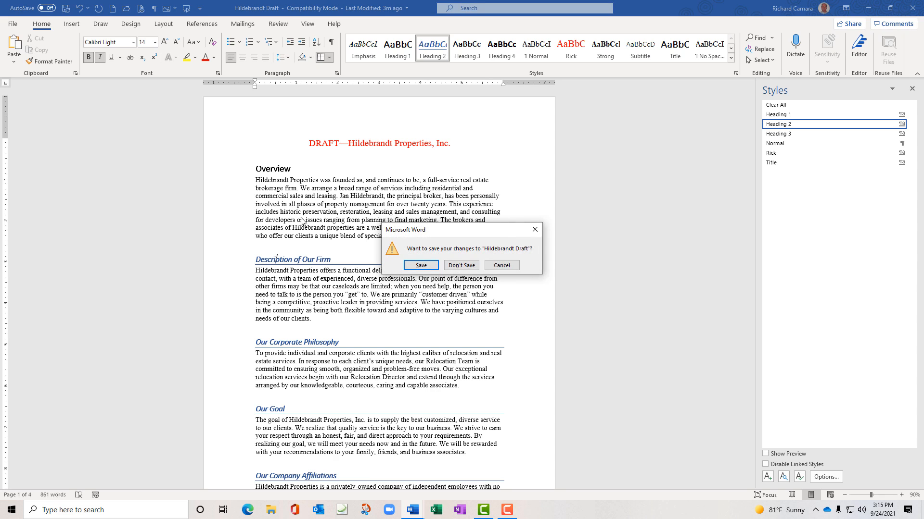
pyautogui.click(422, 268)
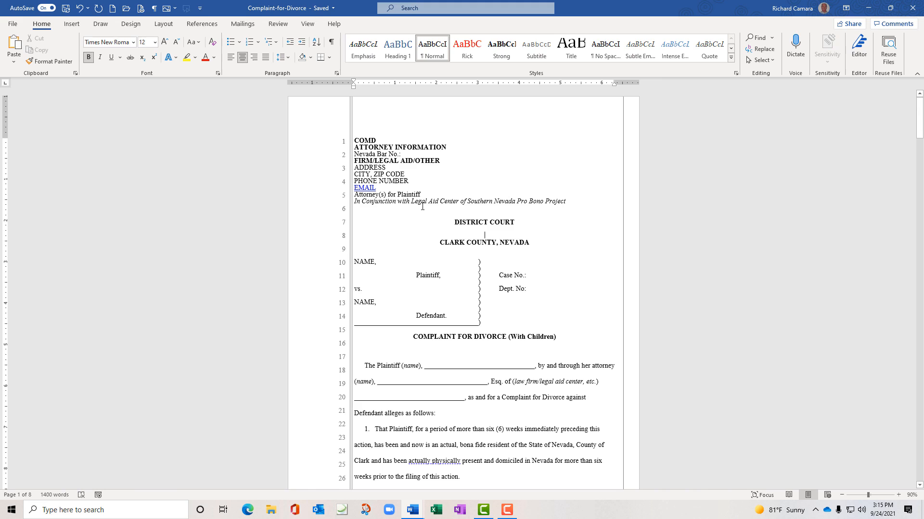
pyautogui.moveTo(454, 221); pyautogui.dragTo(511, 221)
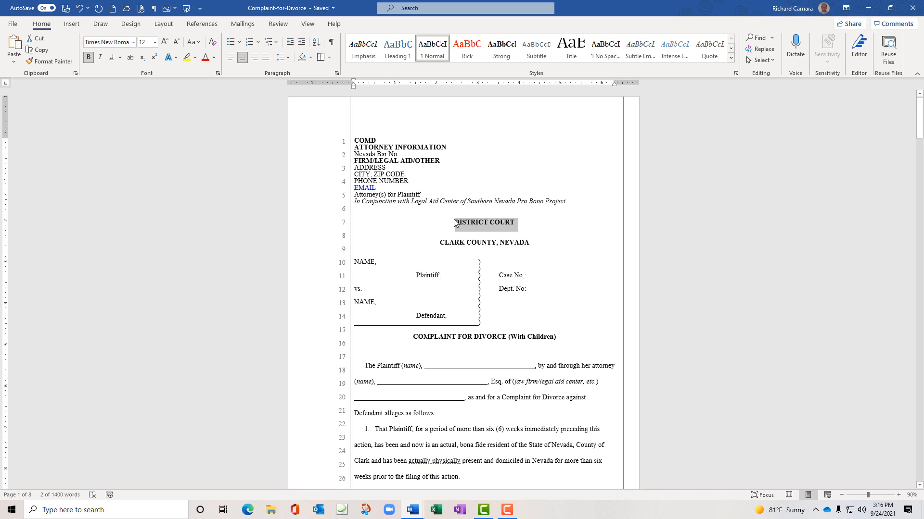
# Create a 'Pleading Header' style from DISTRICT COURT's formatting, then select CLARK COUNTY, NEVADA
pyautogui.click(731, 57)
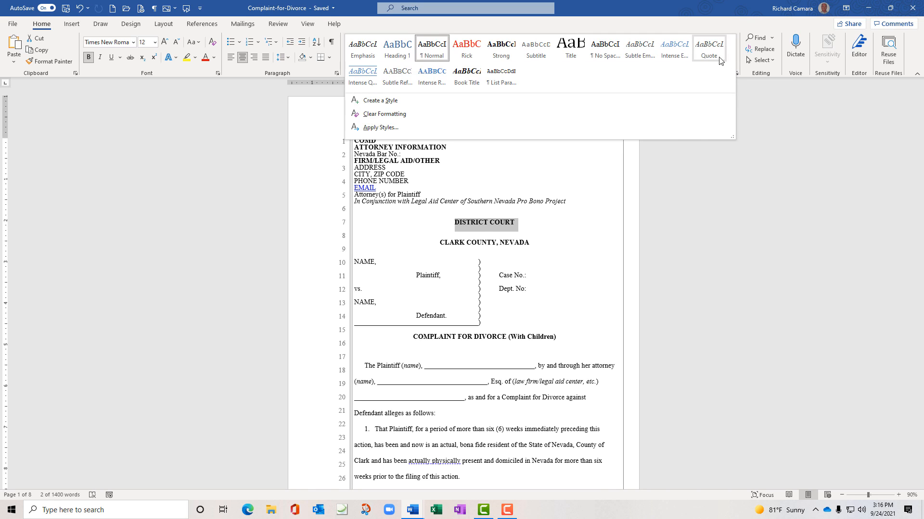
pyautogui.click(400, 100)
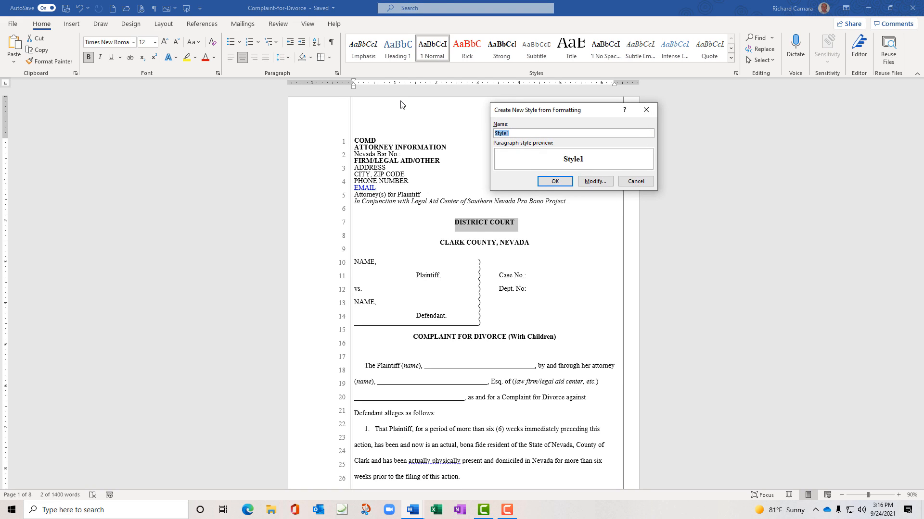
pyautogui.write('Pleading Header')
pyautogui.click(555, 181)
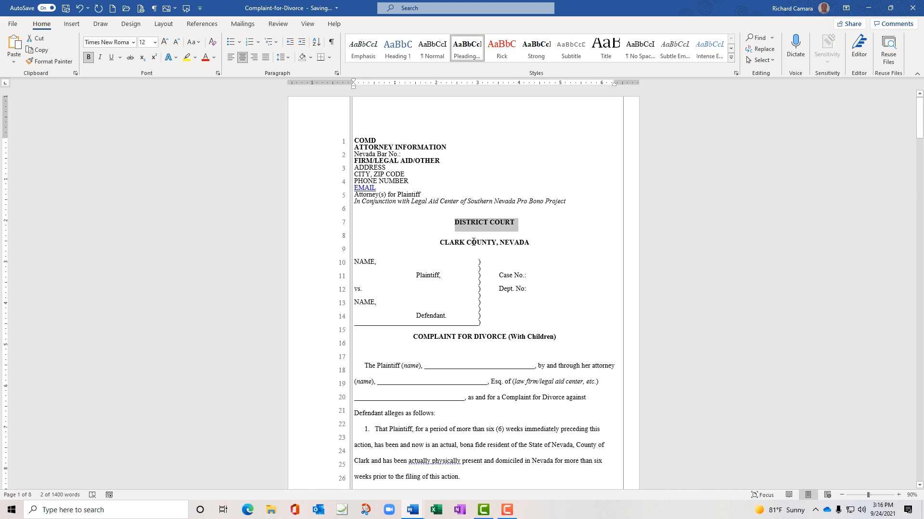
pyautogui.moveTo(441, 243); pyautogui.dragTo(531, 244)
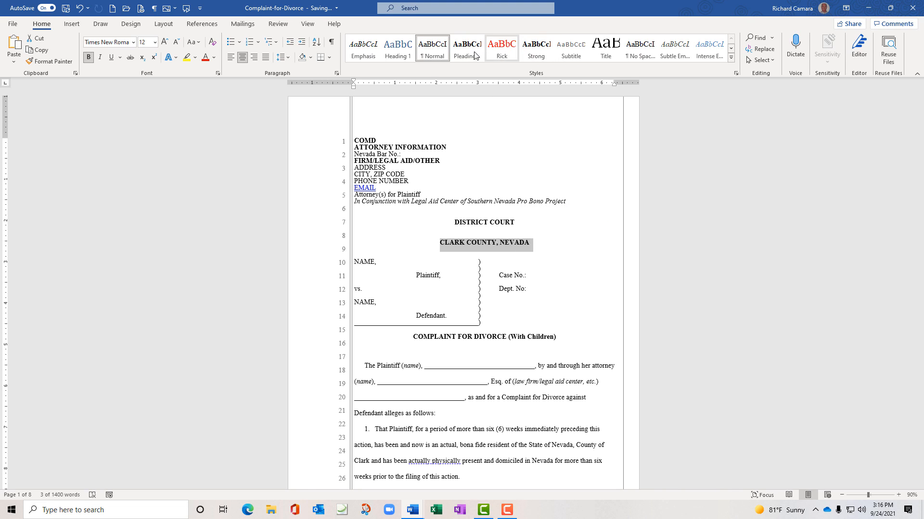
# Reset CLARK COUNTY, NEVADA and the COMPLAINT FOR DIVORCE heading to Normal, left-aligned
pyautogui.click(439, 54)
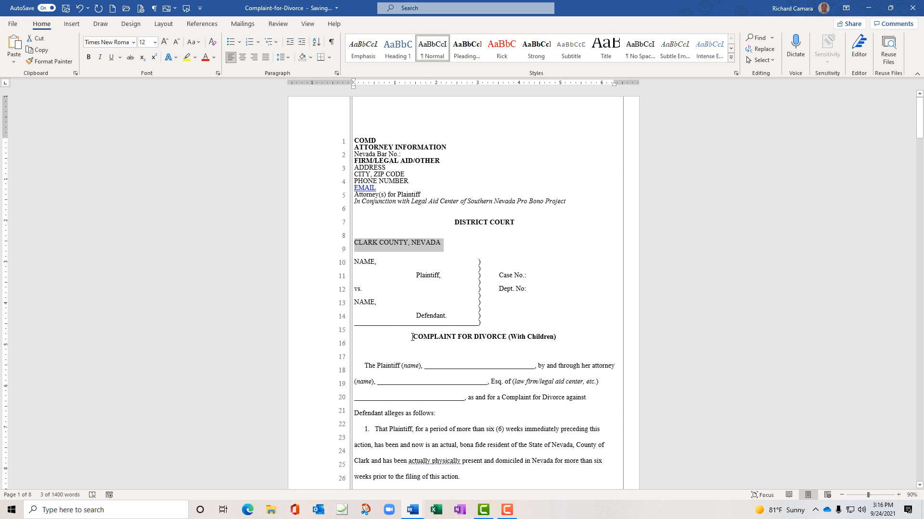
pyautogui.moveTo(412, 337); pyautogui.dragTo(549, 337)
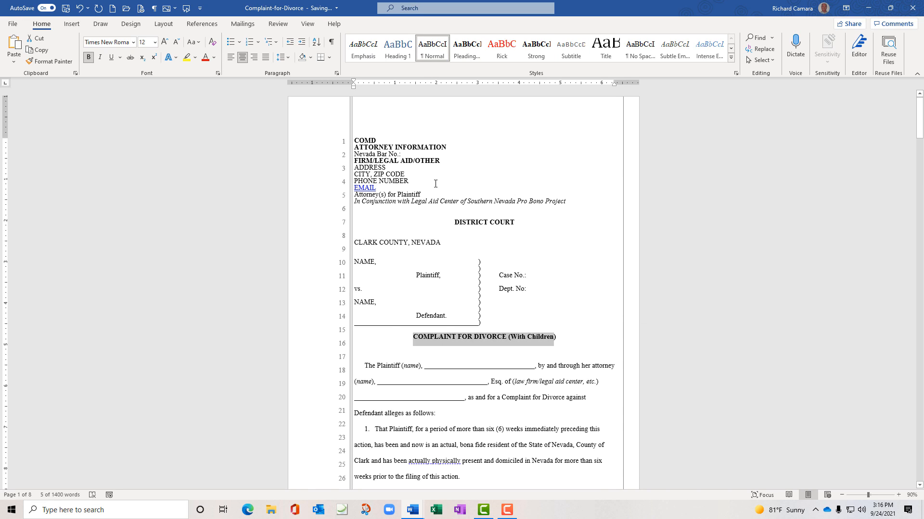
pyautogui.click(430, 47)
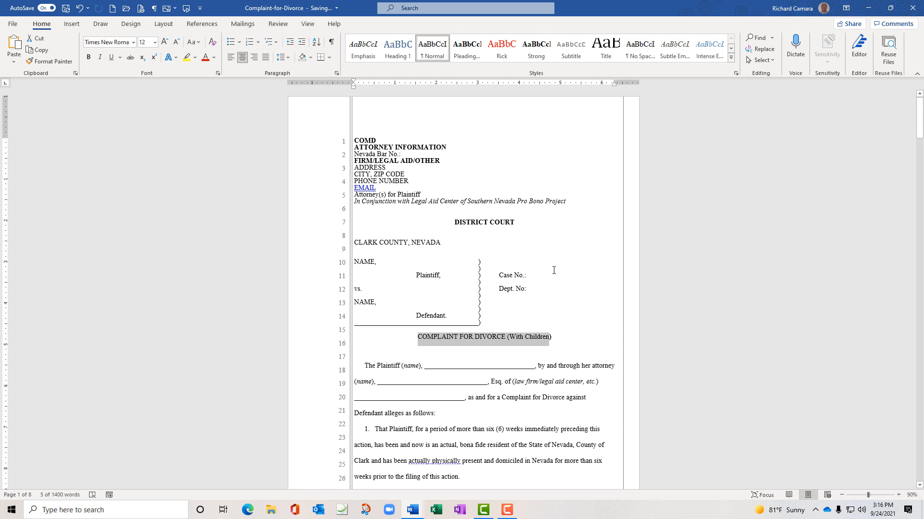
pyautogui.hotkey('ctrl', 'l')
# Apply the Pleading Header style to CLARK COUNTY, NEVADA and the COMPLAINT FOR DIVORCE heading
pyautogui.click(538, 215)
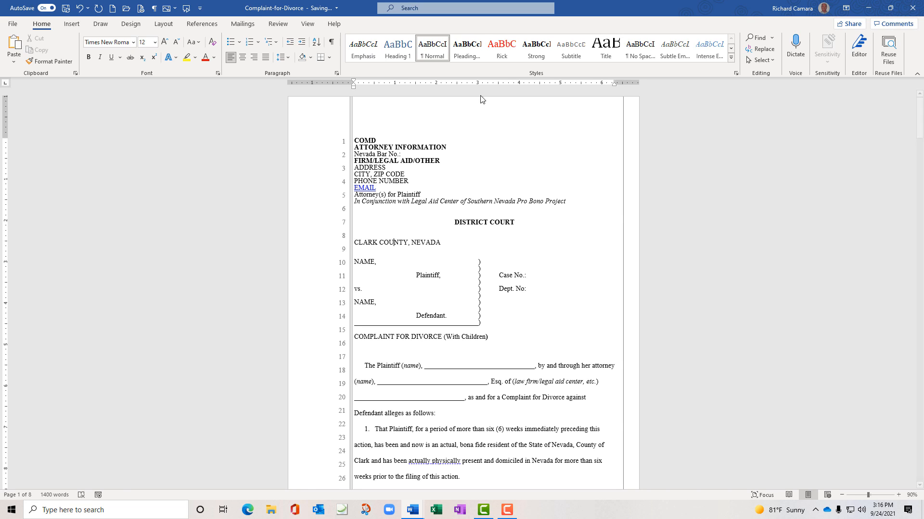
pyautogui.click(469, 55)
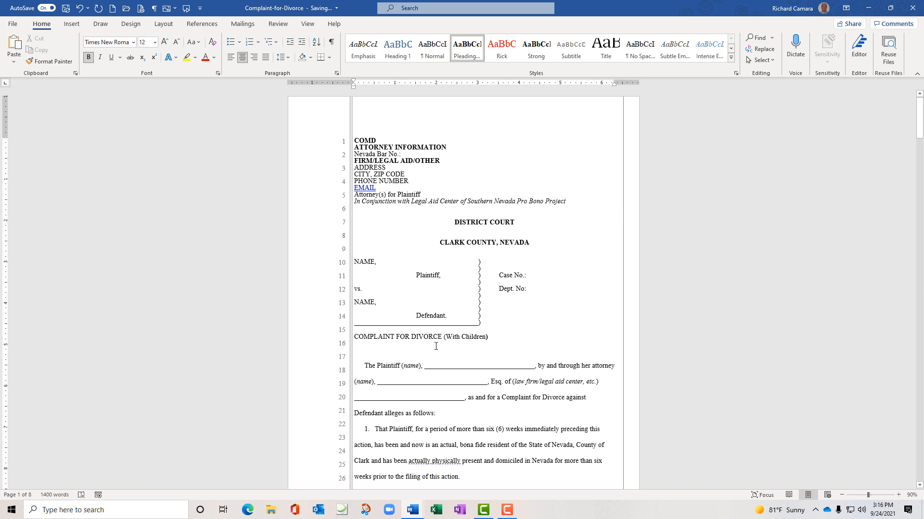
pyautogui.click(411, 337)
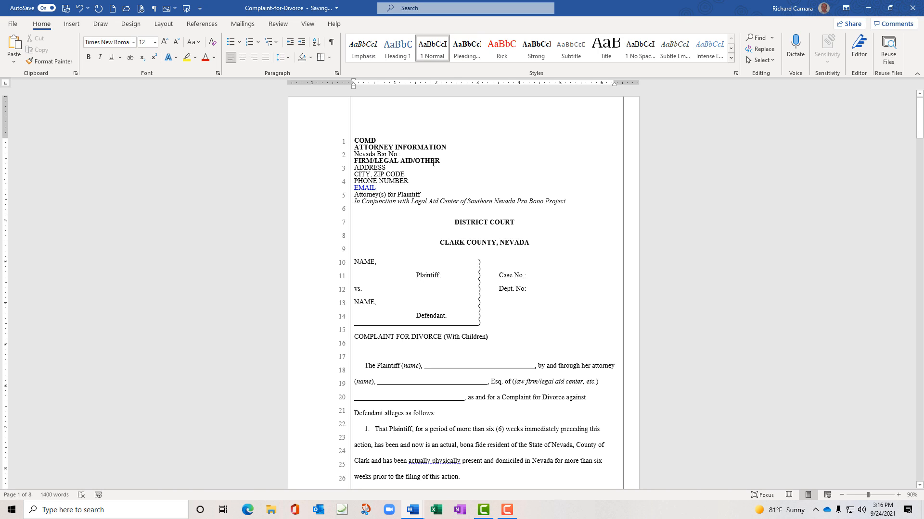
pyautogui.click(465, 57)
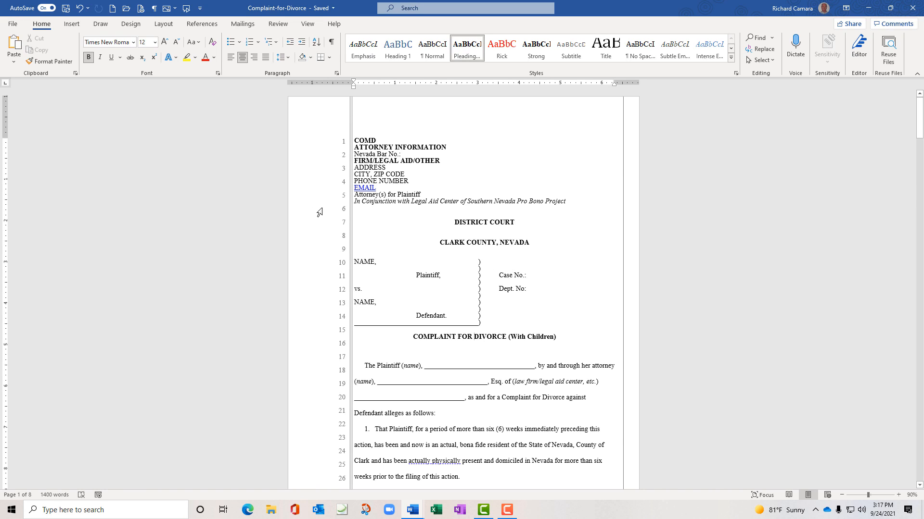
pyautogui.scroll(-3, 268, 272)
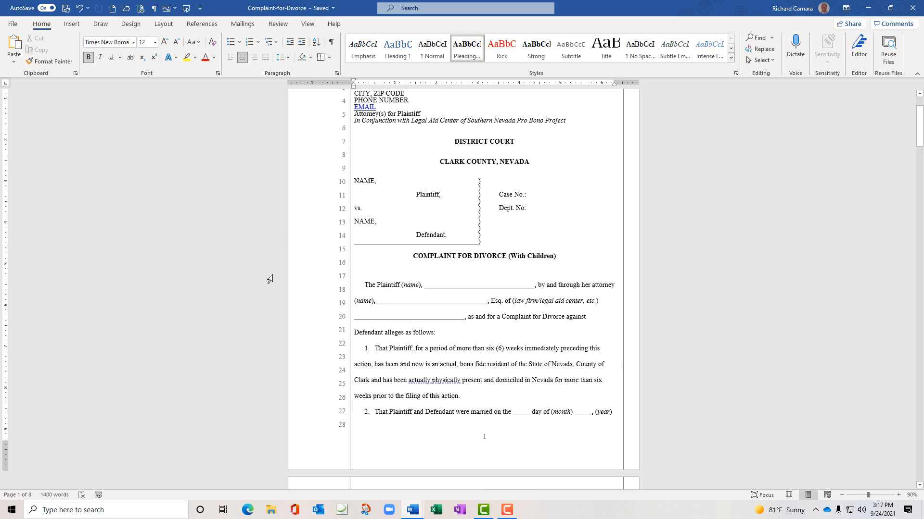
pyautogui.click(375, 350)
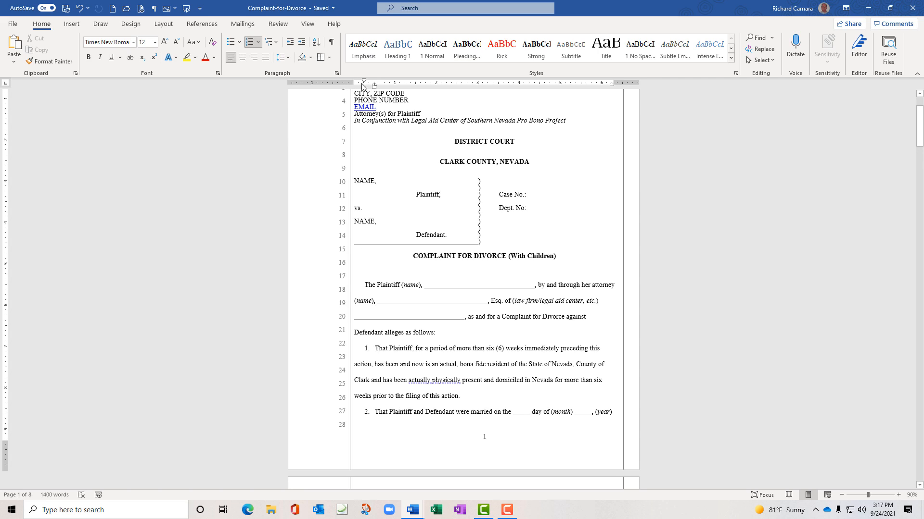
pyautogui.click(337, 73)
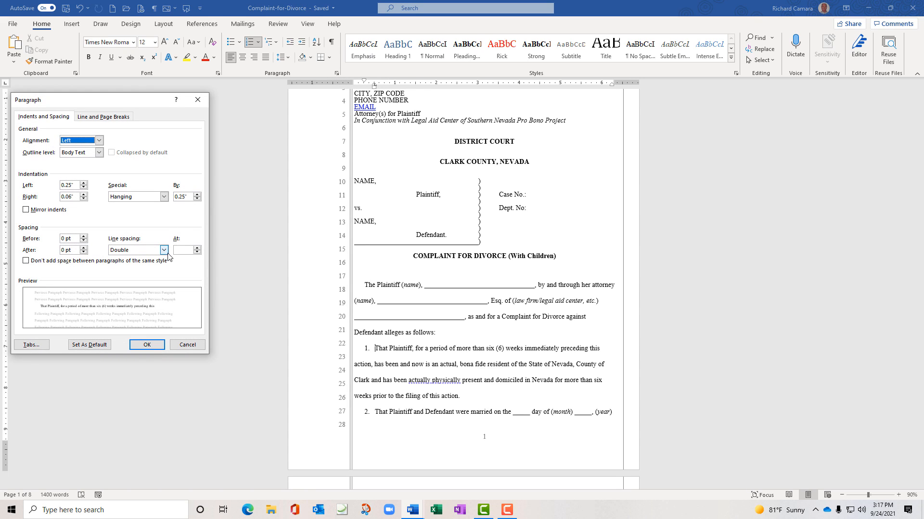
pyautogui.click(181, 345)
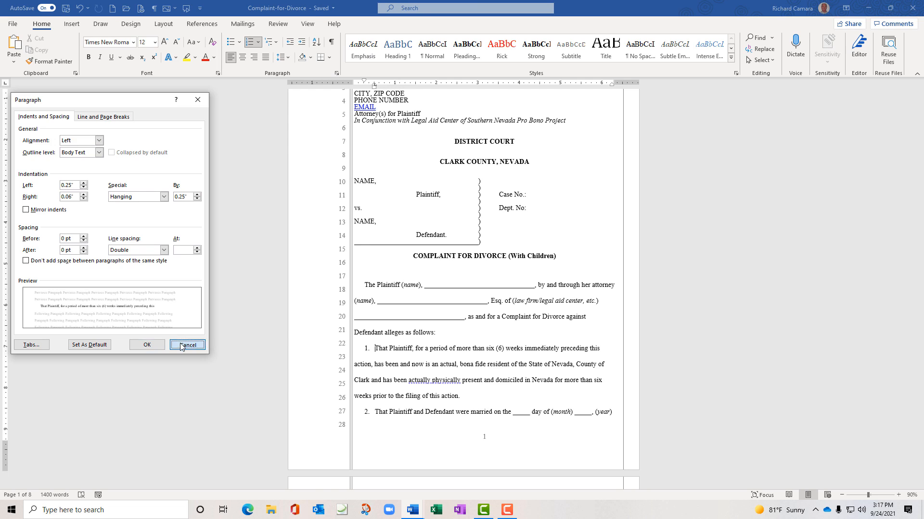
pyautogui.click(337, 75)
pyautogui.moveTo(138, 102); pyautogui.dragTo(191, 116)
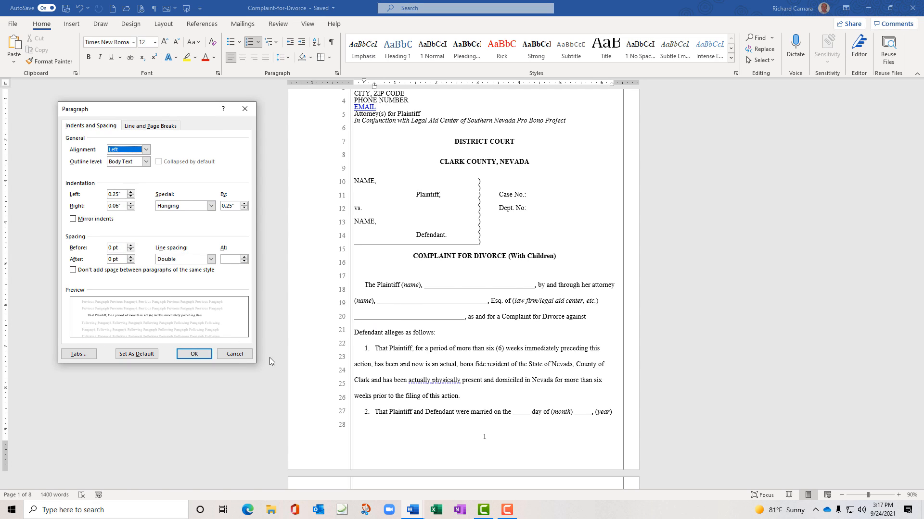
pyautogui.click(245, 357)
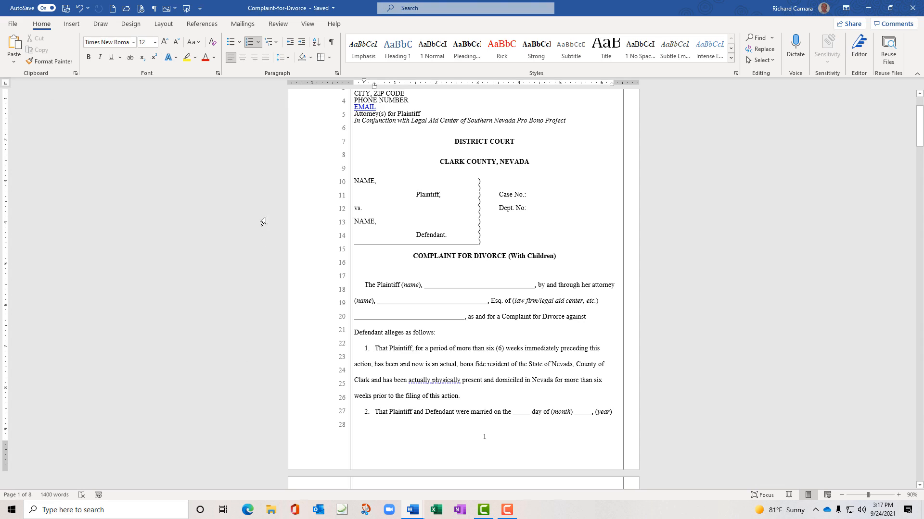
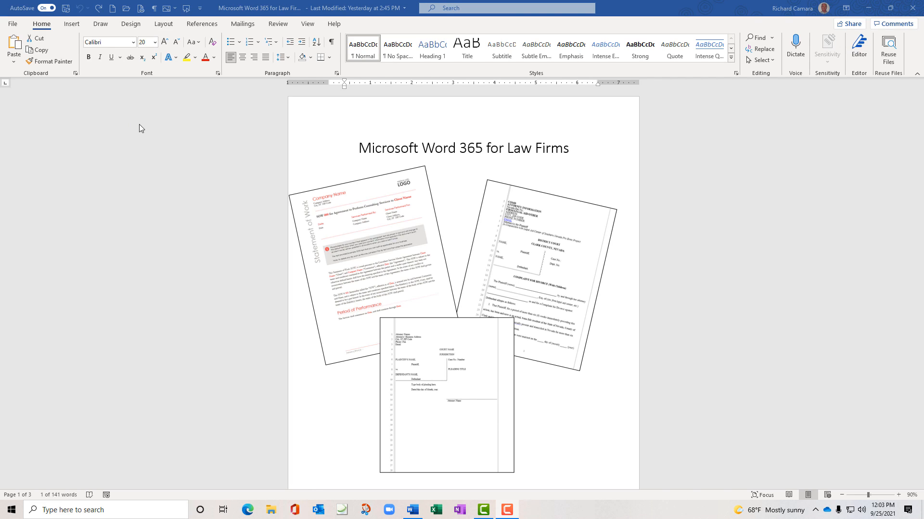
# Turn on the Navigation Pane for the Law Firms document and return to the Home tab
pyautogui.click(308, 25)
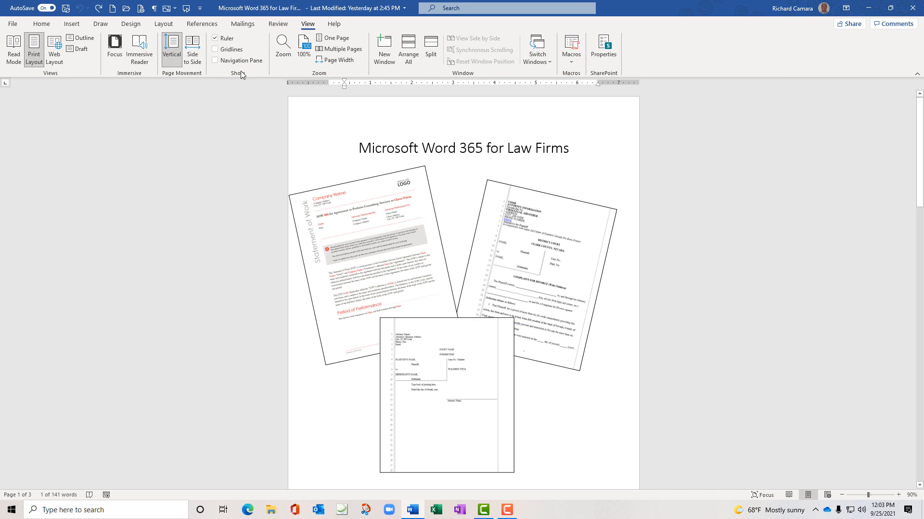
pyautogui.click(216, 62)
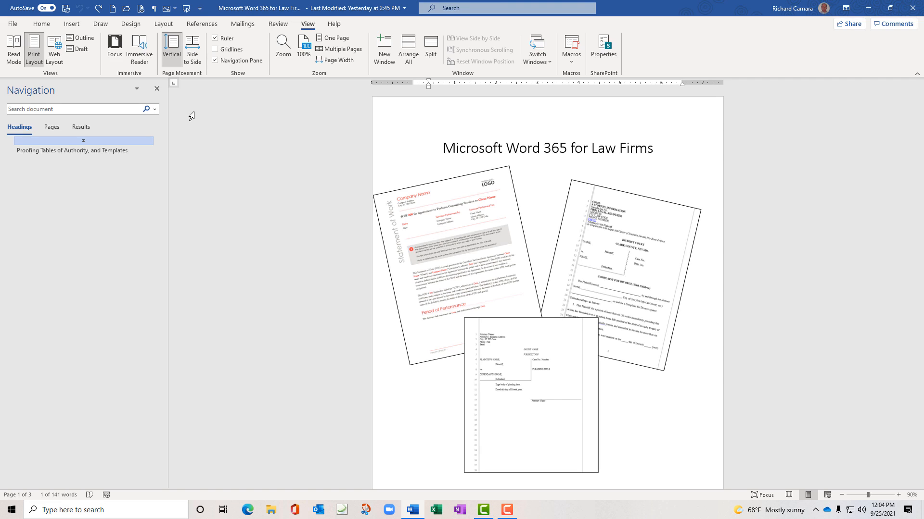
pyautogui.click(52, 27)
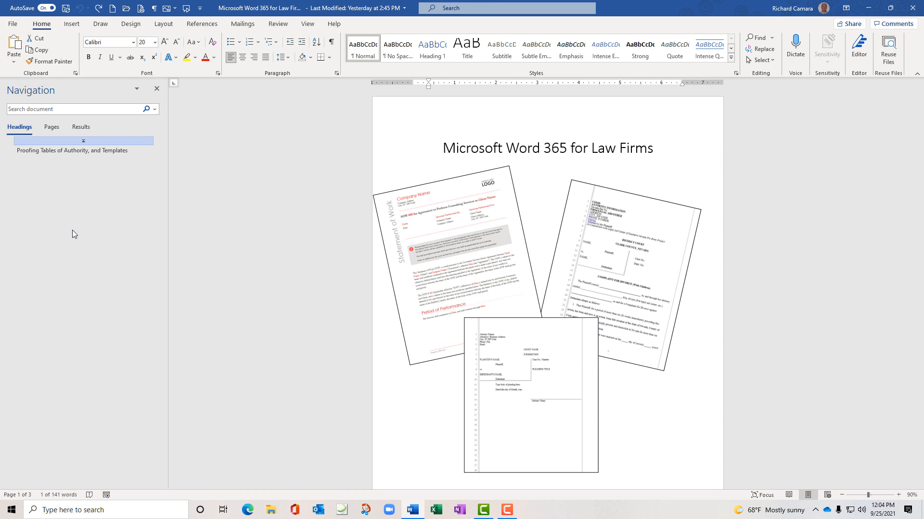
# Open the 'Statement of Work' document from the Desktop's Learnit folder
pyautogui.click(14, 24)
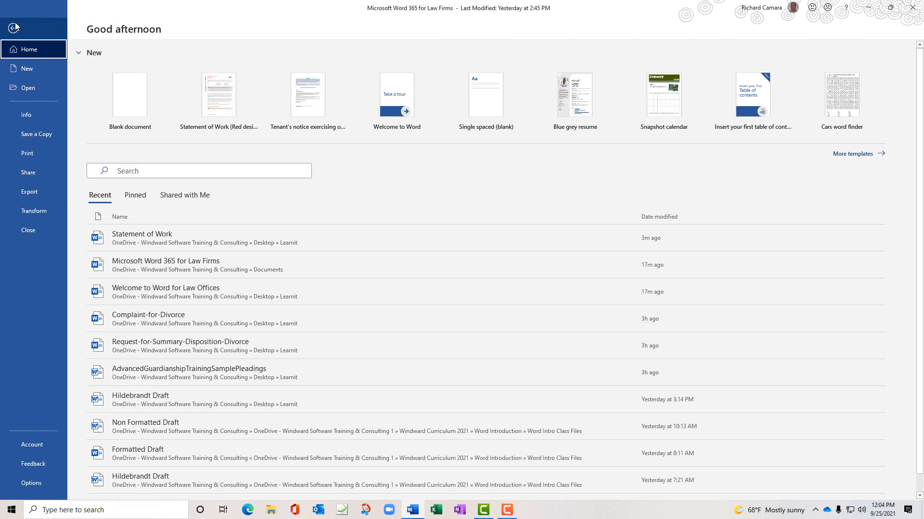
pyautogui.click(31, 90)
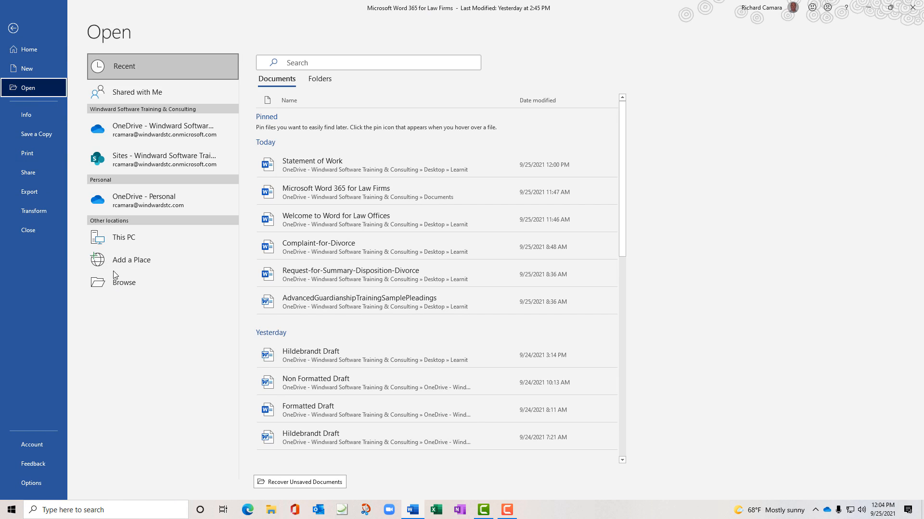
pyautogui.click(120, 282)
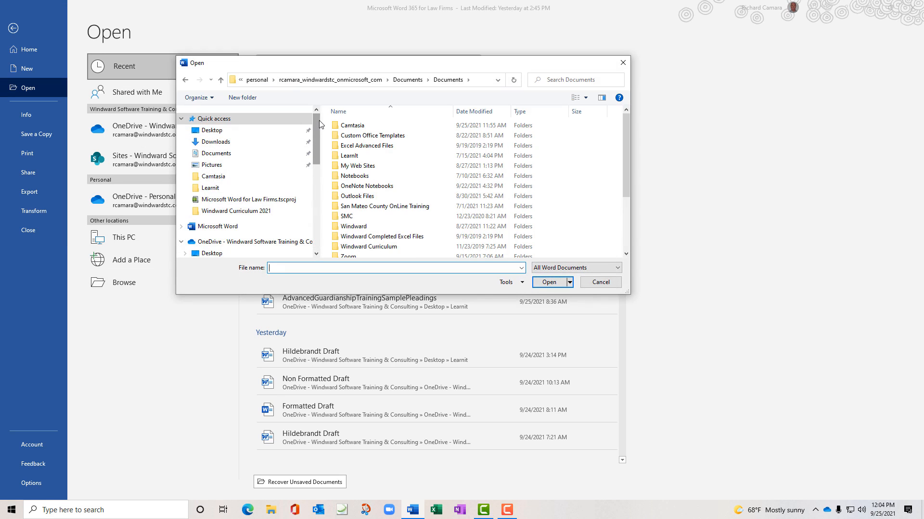
pyautogui.click(276, 132)
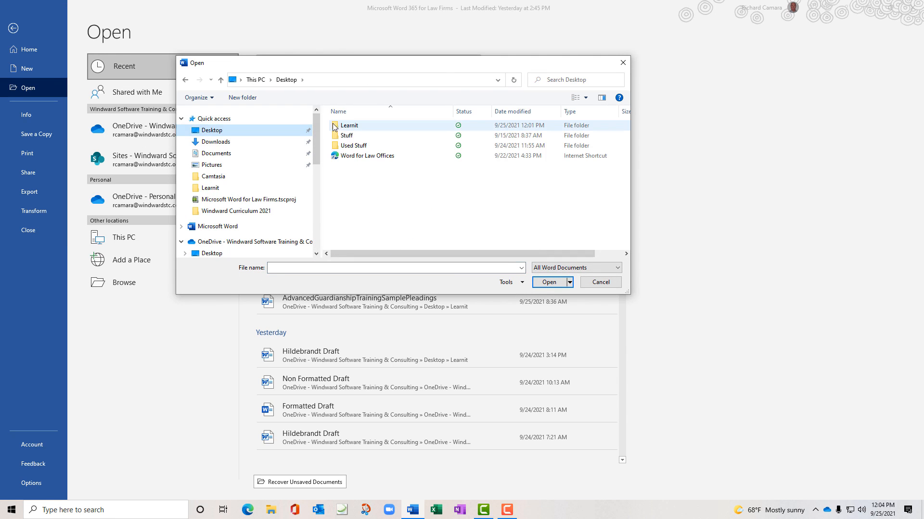
pyautogui.doubleClick(350, 126)
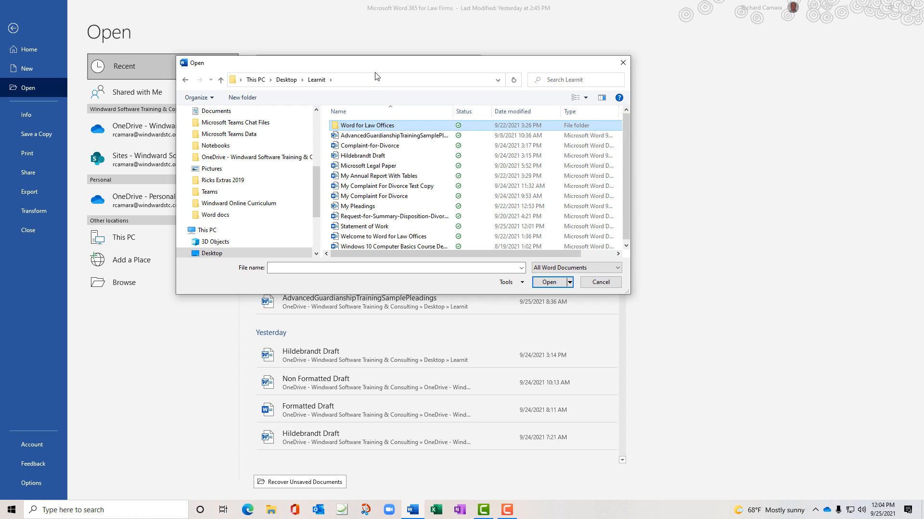
pyautogui.click(373, 226)
pyautogui.doubleClick(374, 228)
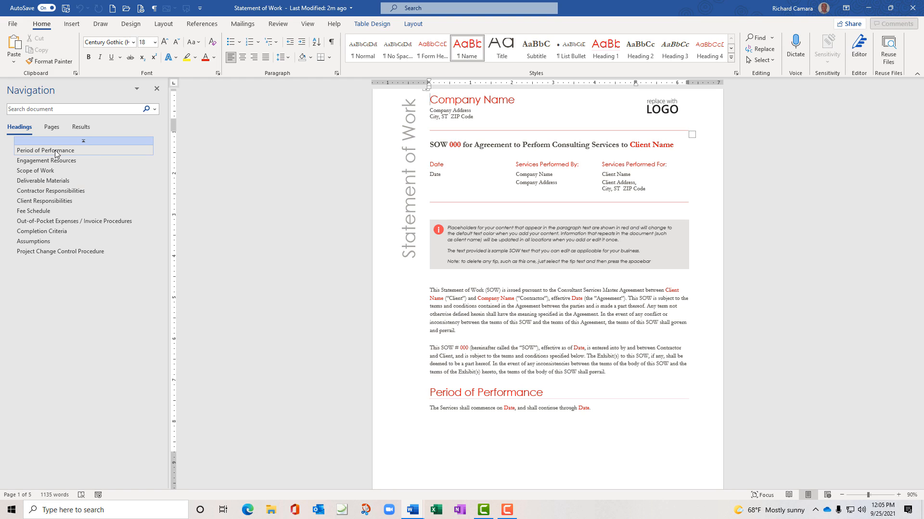
# Select Period of Performance, then jump through Scope of Work, Client Responsibilities and Completion Criteria sections
pyautogui.tripleClick(484, 393)
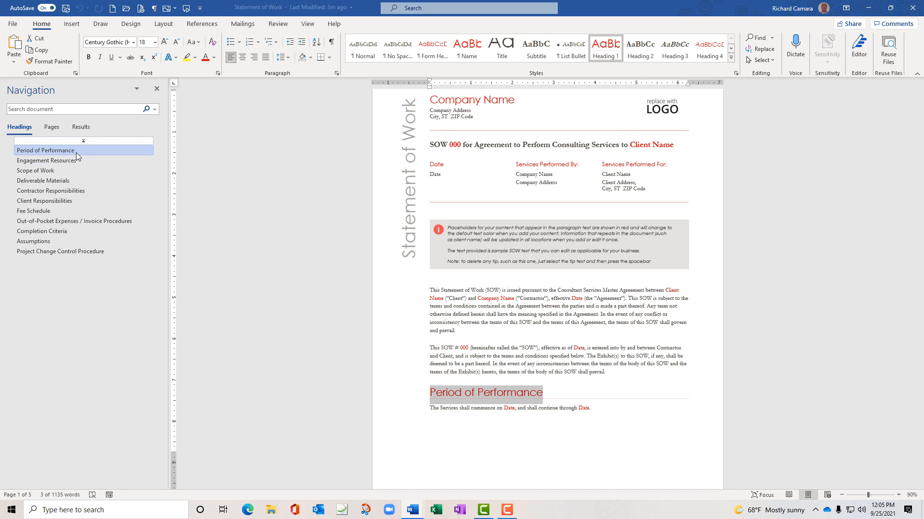
pyautogui.click(36, 172)
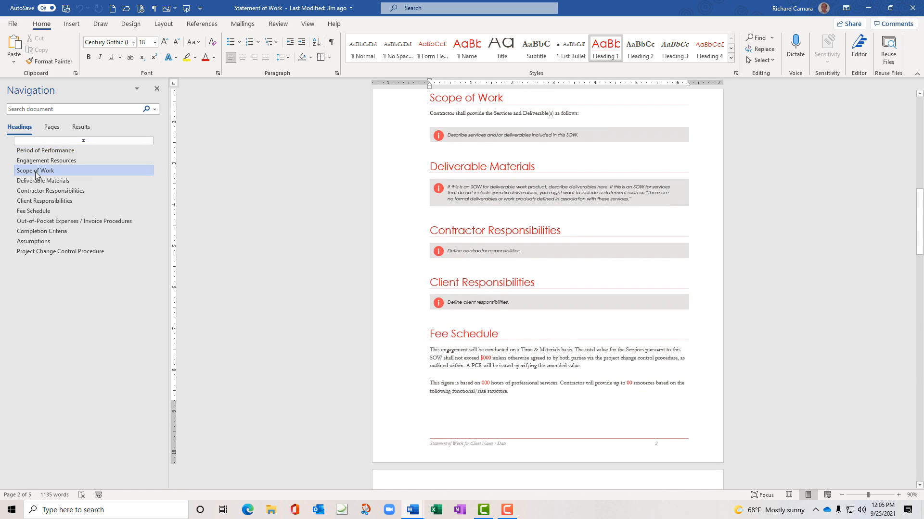
pyautogui.click(31, 202)
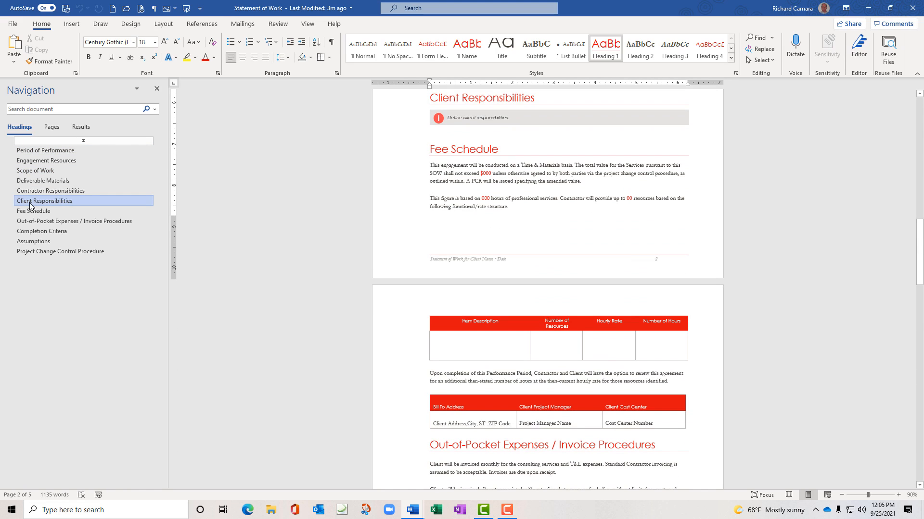
pyautogui.click(56, 231)
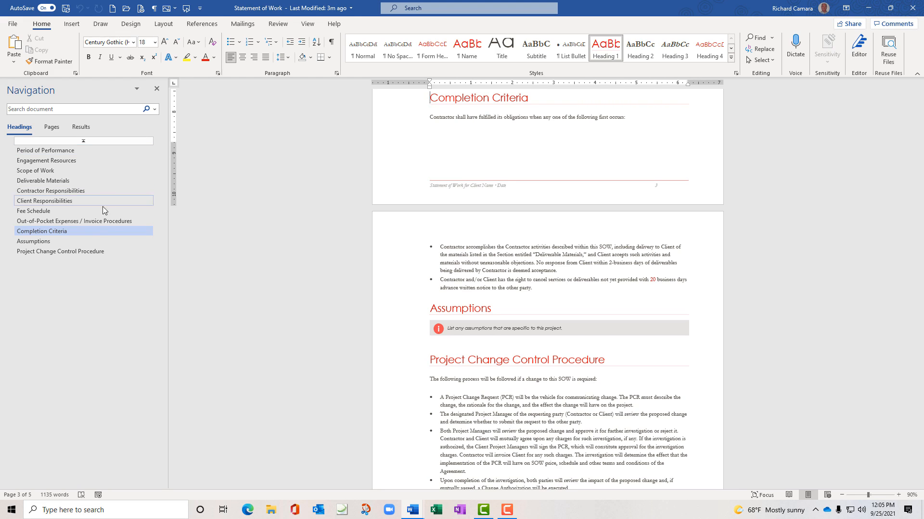
pyautogui.click(66, 254)
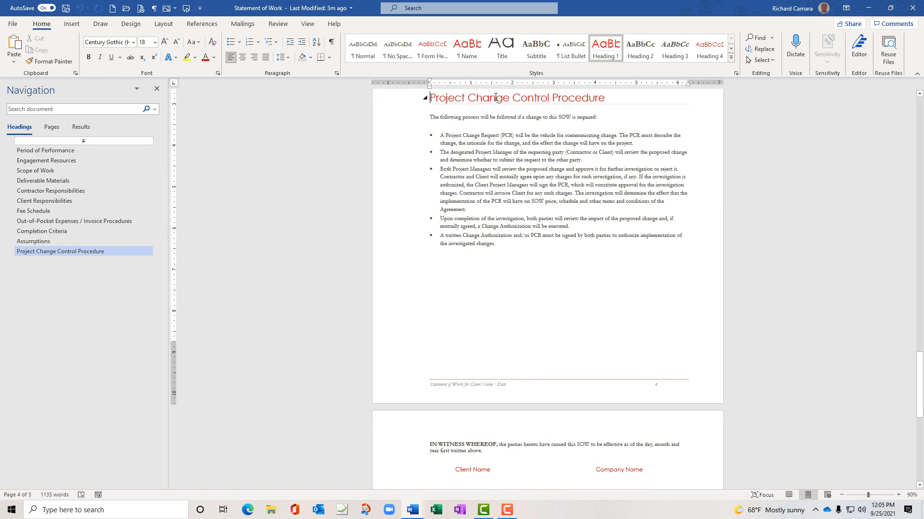
# Restyle the Project Change Control Procedure heading to Heading 2, then return to Period of Performance
pyautogui.tripleClick(495, 98)
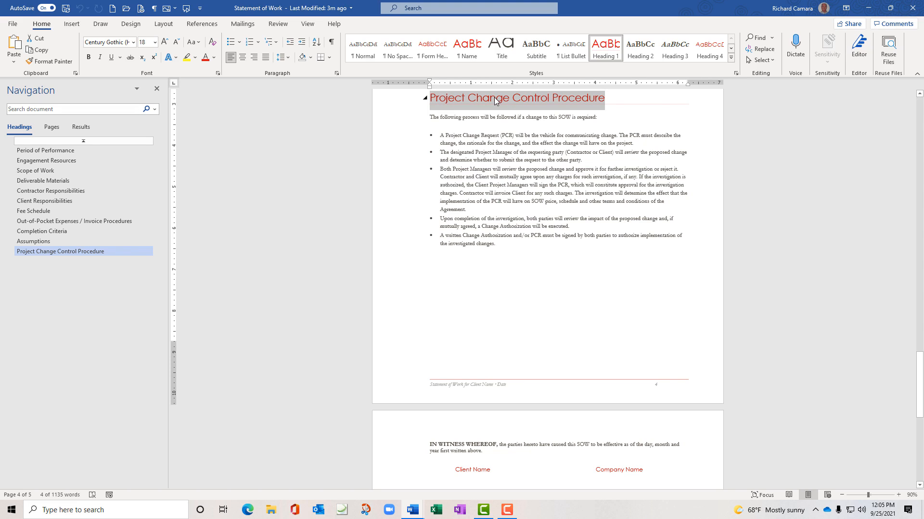
pyautogui.click(647, 58)
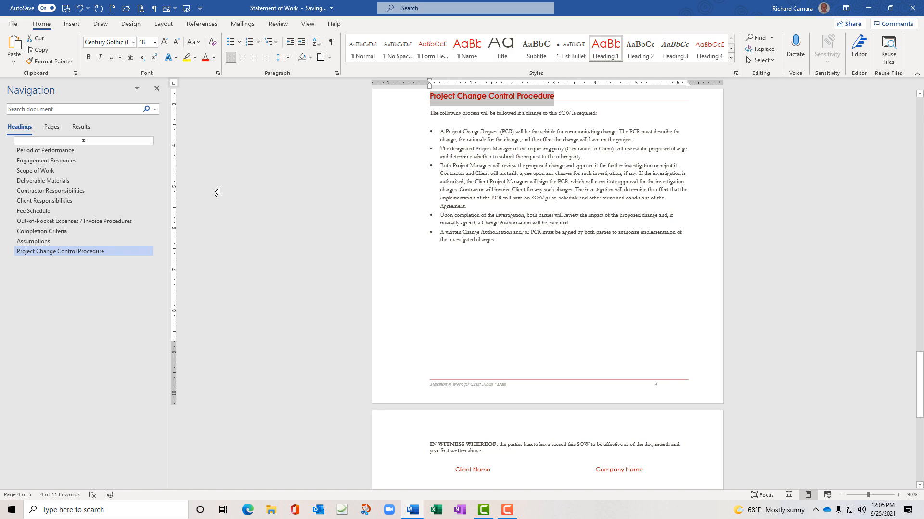
pyautogui.click(55, 154)
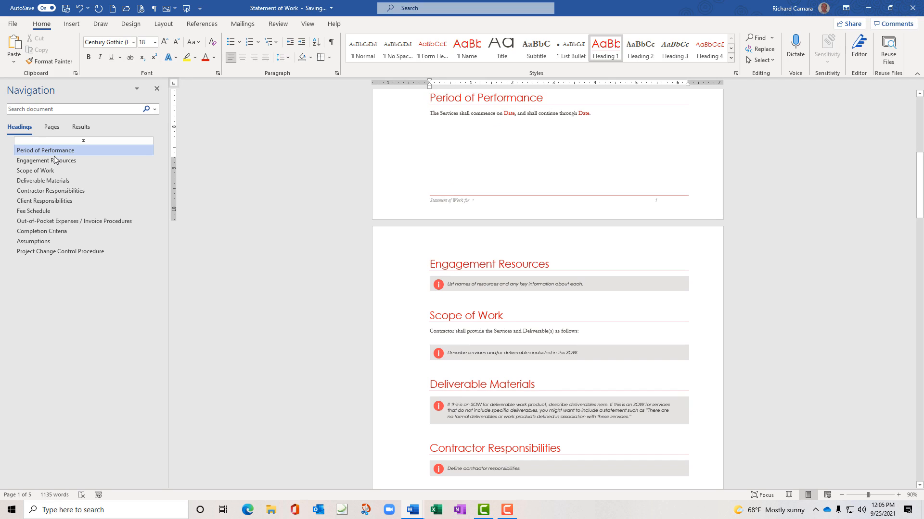
# Apply Heading 2 to Project Change Control Procedure and confirm it nests under Assumptions
pyautogui.click(50, 252)
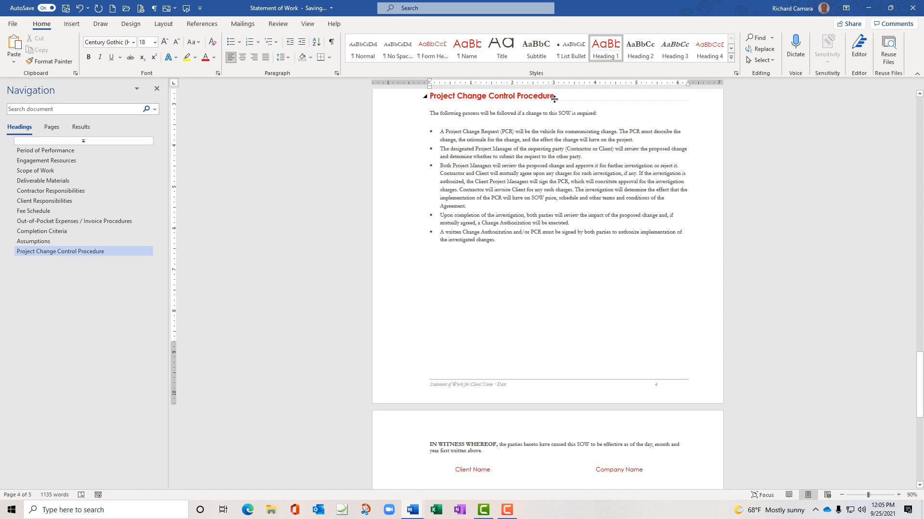
pyautogui.click(639, 48)
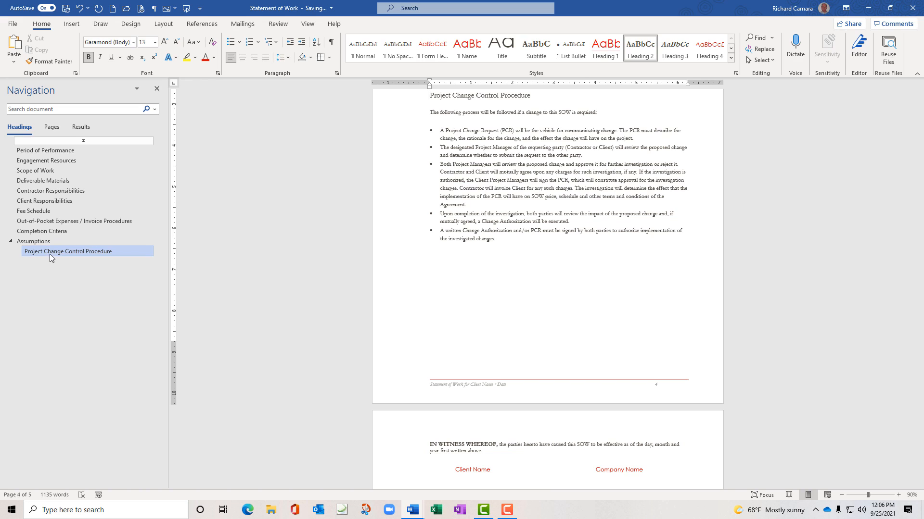
pyautogui.click(36, 151)
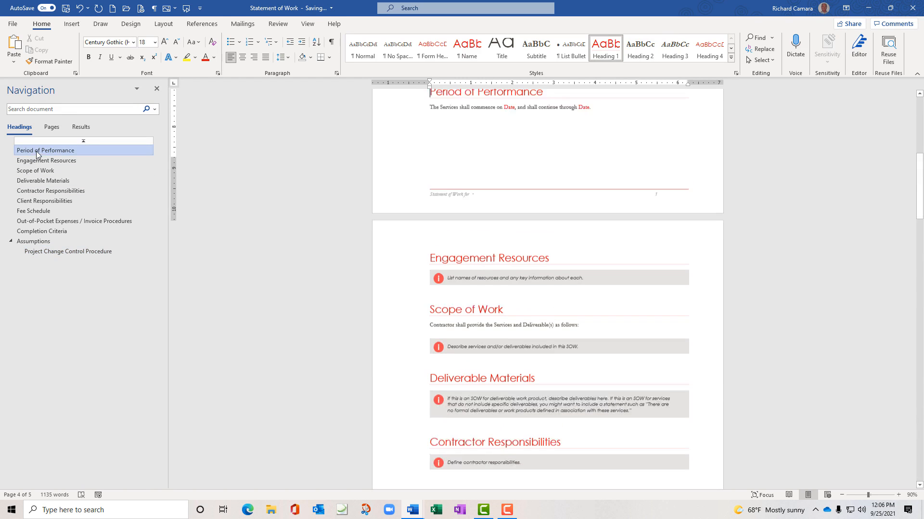
pyautogui.click(57, 252)
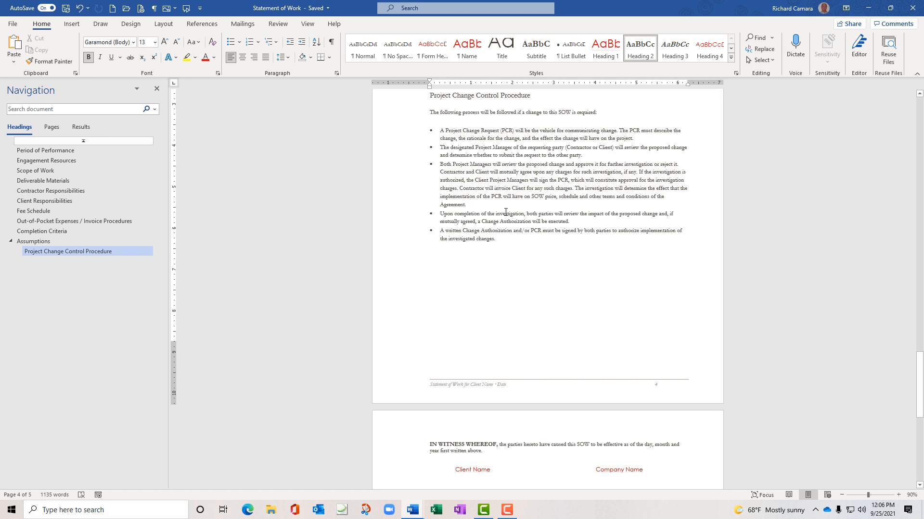
# Close the Navigation Pane, then re-enable it from the View tab
pyautogui.click(157, 89)
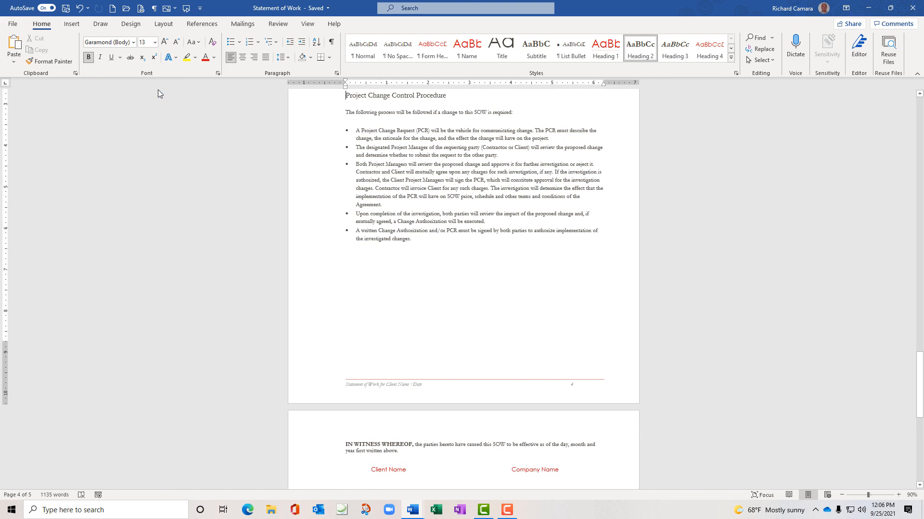
pyautogui.click(308, 27)
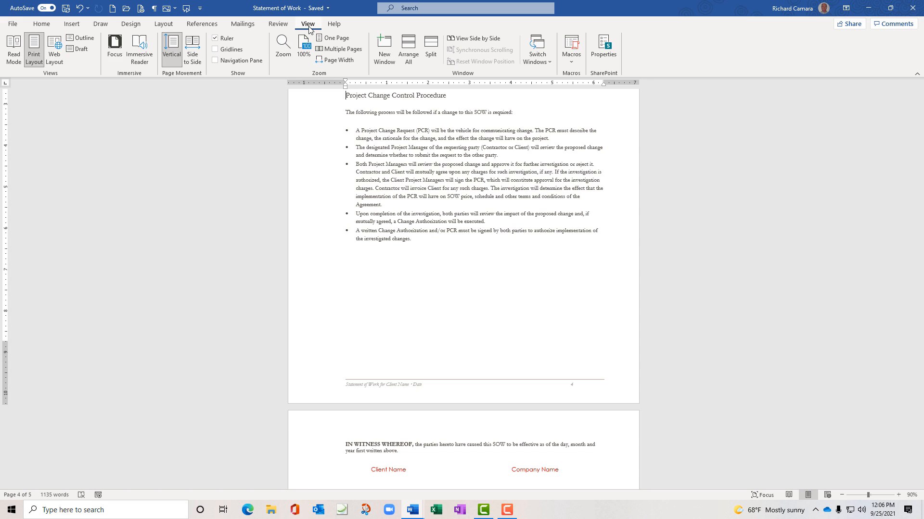
pyautogui.click(216, 63)
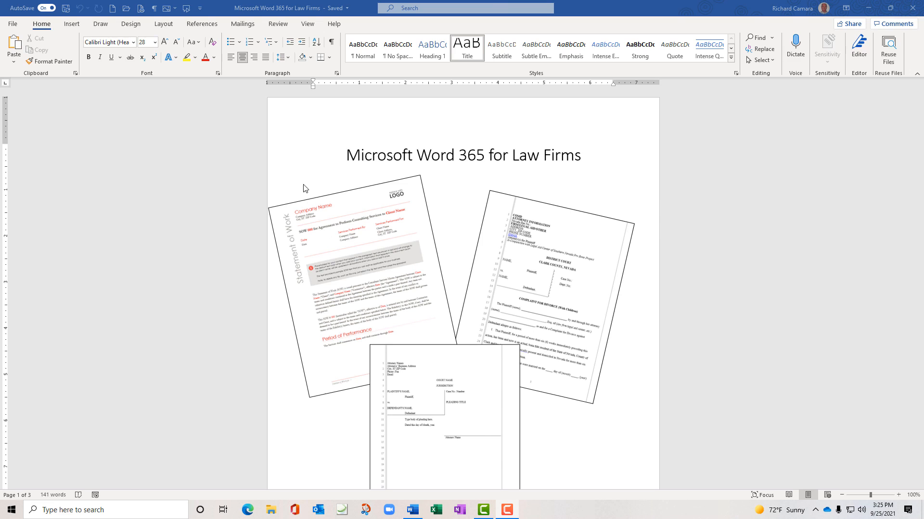
# Open 'Statement of Work Modified' from the recent documents list
pyautogui.click(14, 25)
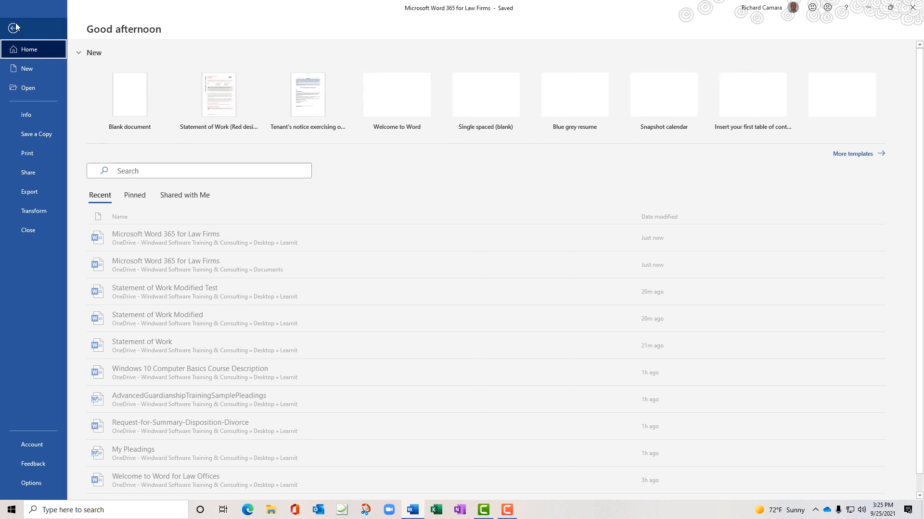
pyautogui.click(24, 89)
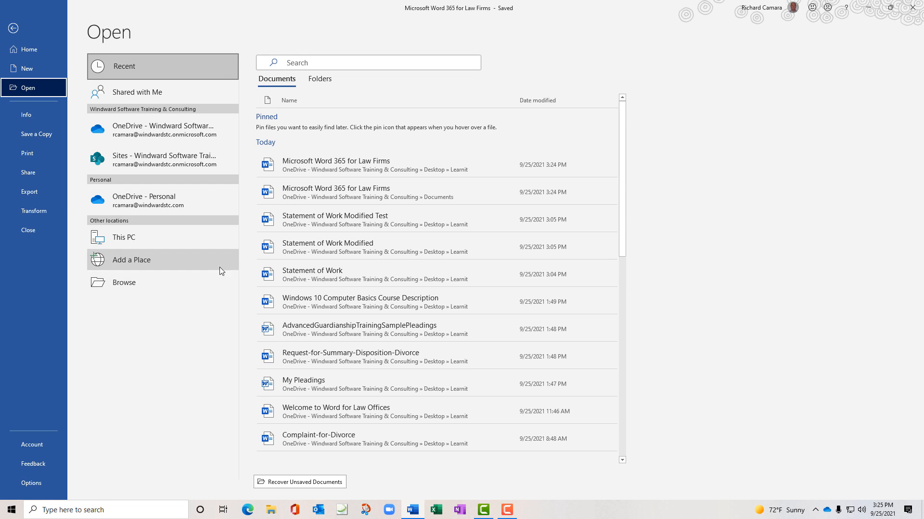
pyautogui.click(299, 246)
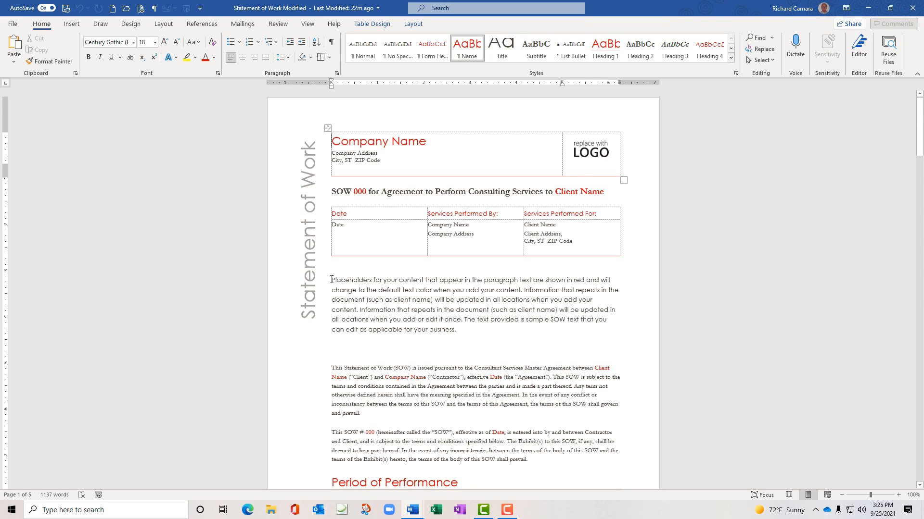
pyautogui.moveTo(340, 284); pyautogui.dragTo(457, 336)
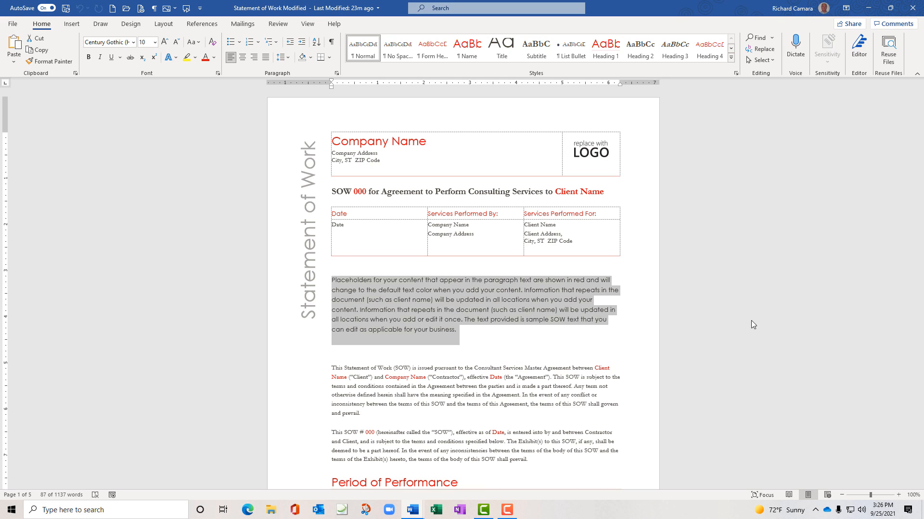
pyautogui.click(681, 323)
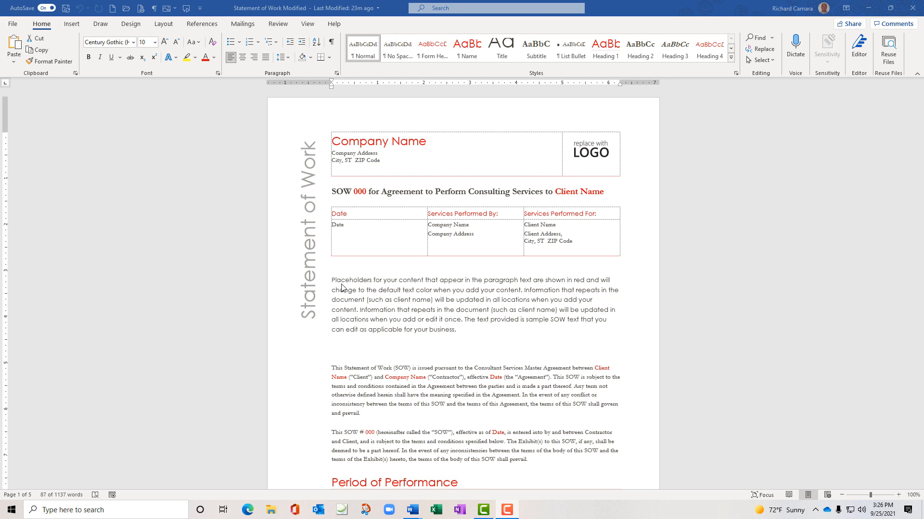
pyautogui.tripleClick(437, 302)
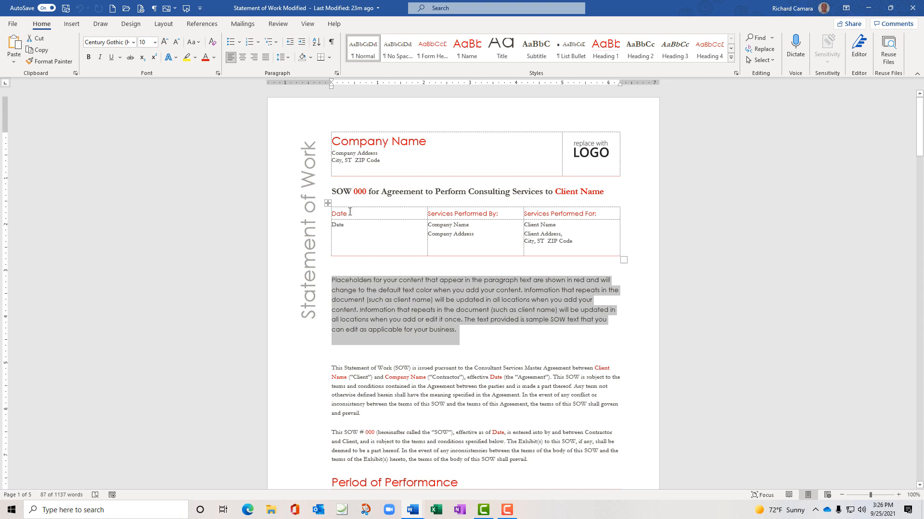
# Show the ruler and drag the placeholder paragraph's left and right indents inward
pyautogui.click(307, 24)
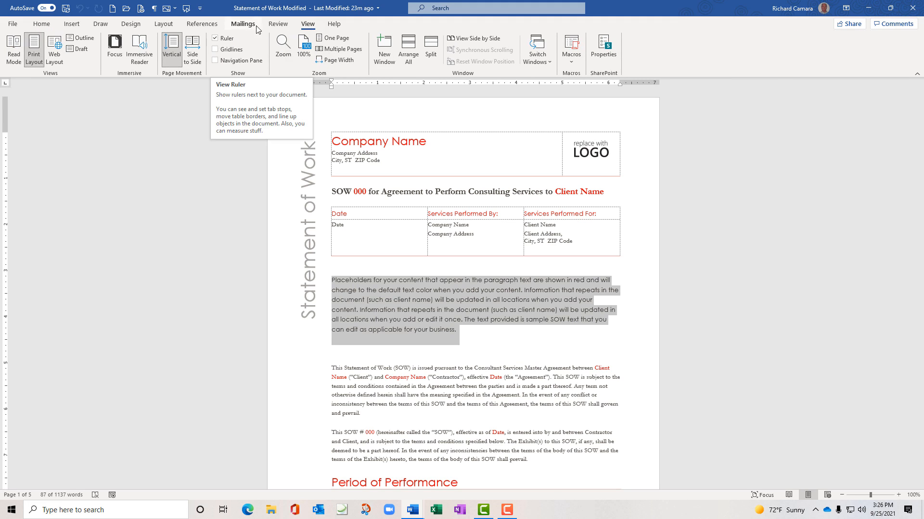
pyautogui.click(46, 26)
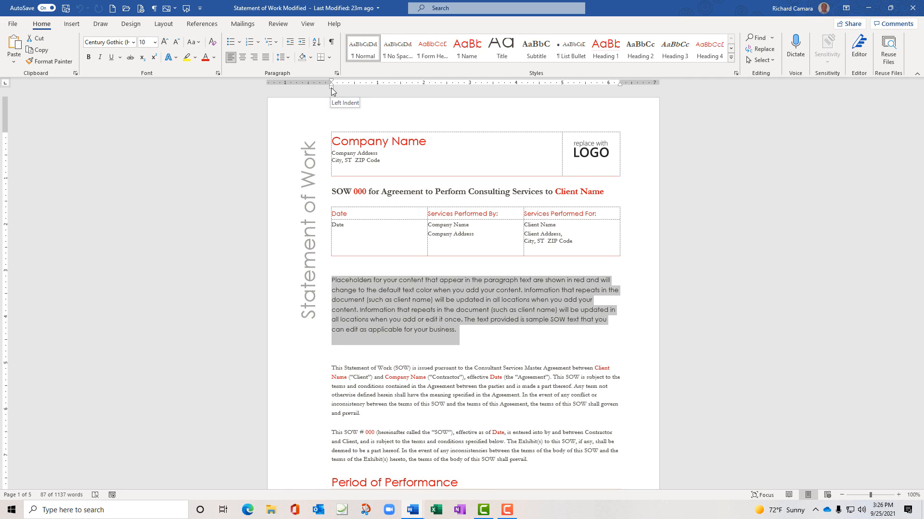
pyautogui.moveTo(332, 87); pyautogui.dragTo(354, 87)
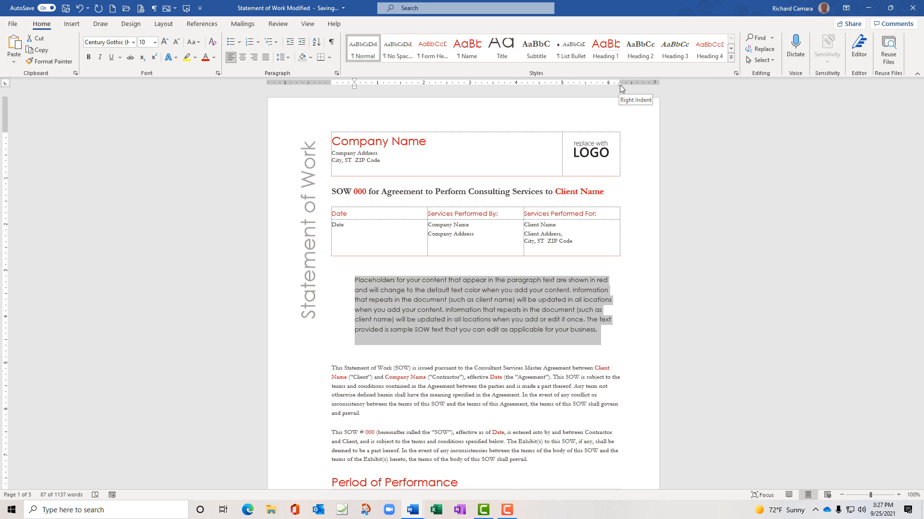
pyautogui.moveTo(619, 84); pyautogui.dragTo(585, 84)
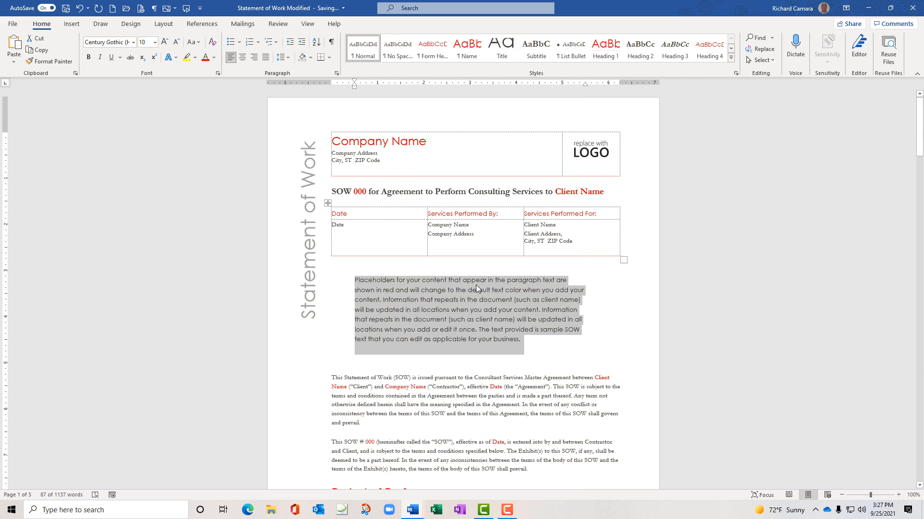
# Justify the placeholder paragraph, briefly trying Align Left before settling on Justify
pyautogui.click(265, 59)
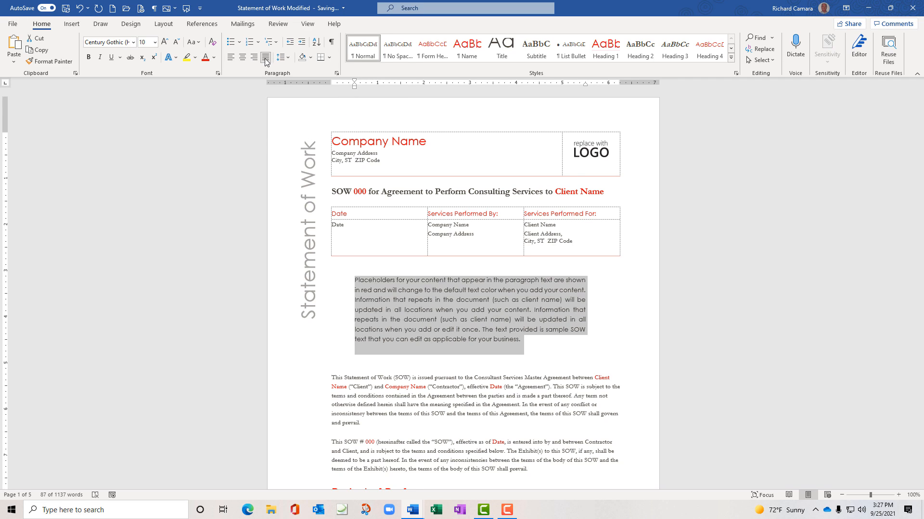
pyautogui.click(231, 58)
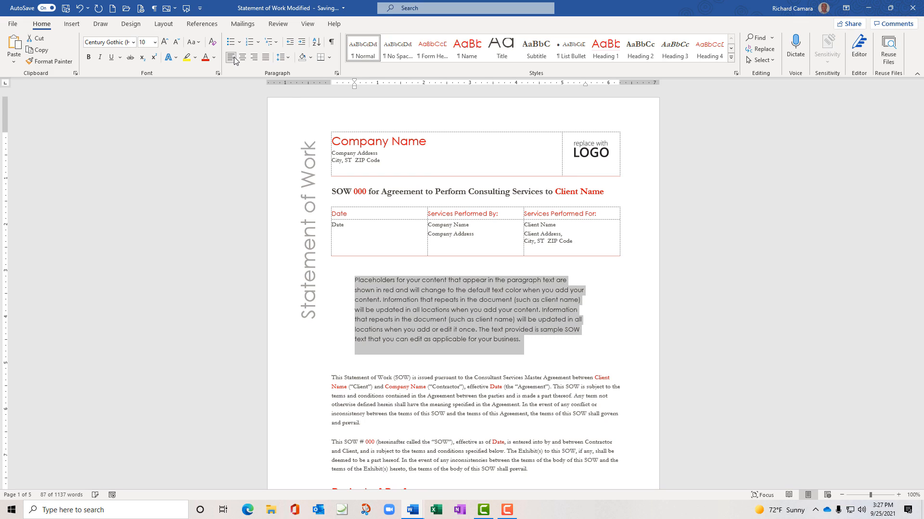
pyautogui.click(266, 57)
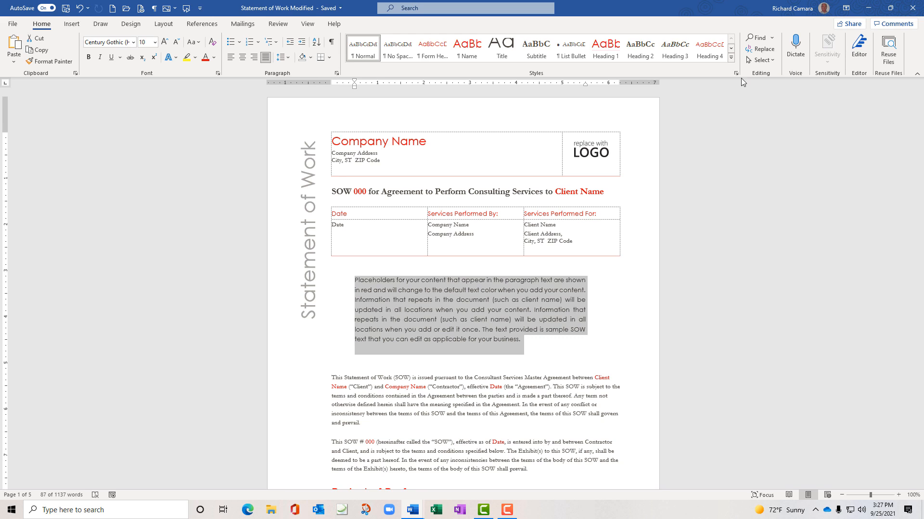
# In Manage Styles' Recommend tab, set the Quote style to Show so it appears in the Styles pane
pyautogui.click(735, 74)
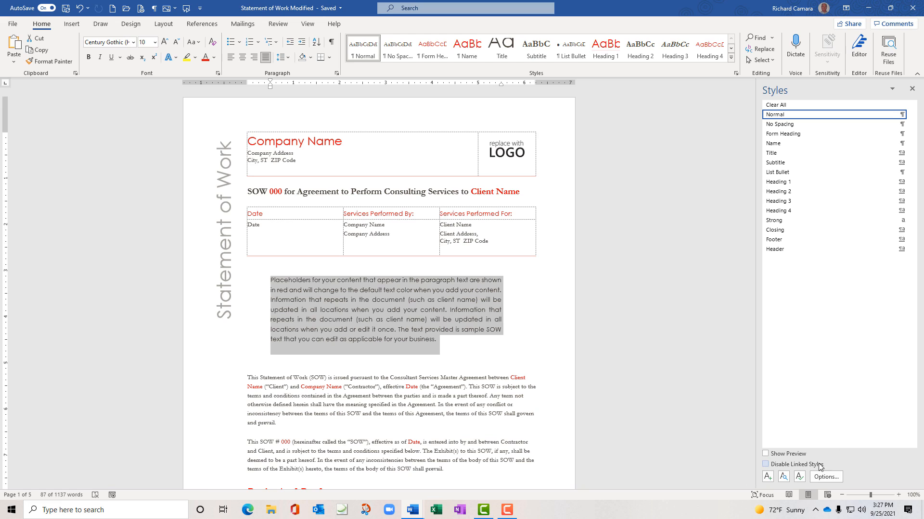
pyautogui.click(799, 477)
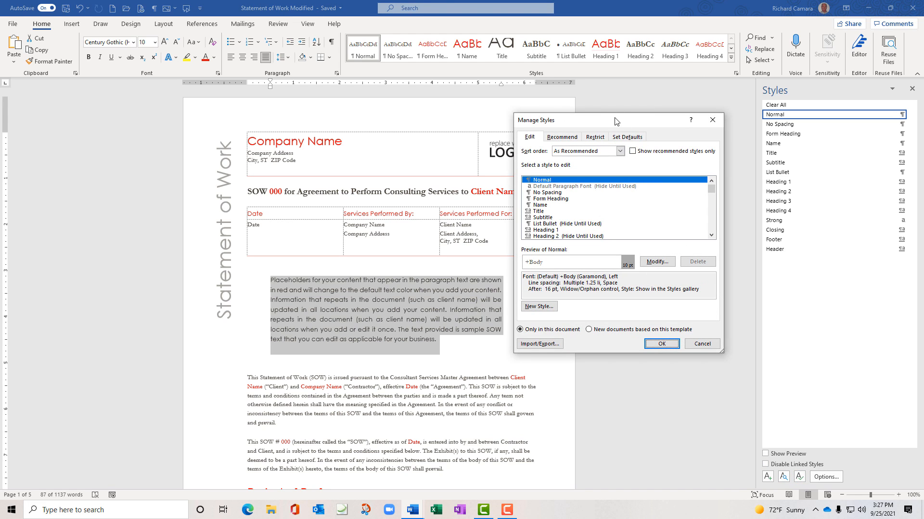
pyautogui.moveTo(614, 121); pyautogui.dragTo(628, 87)
pyautogui.click(585, 96)
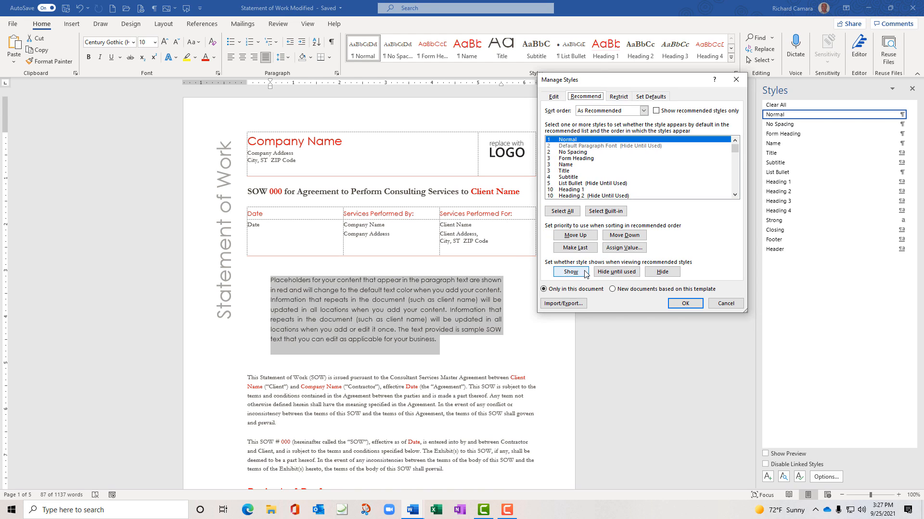
pyautogui.click(734, 195)
pyautogui.click(735, 195)
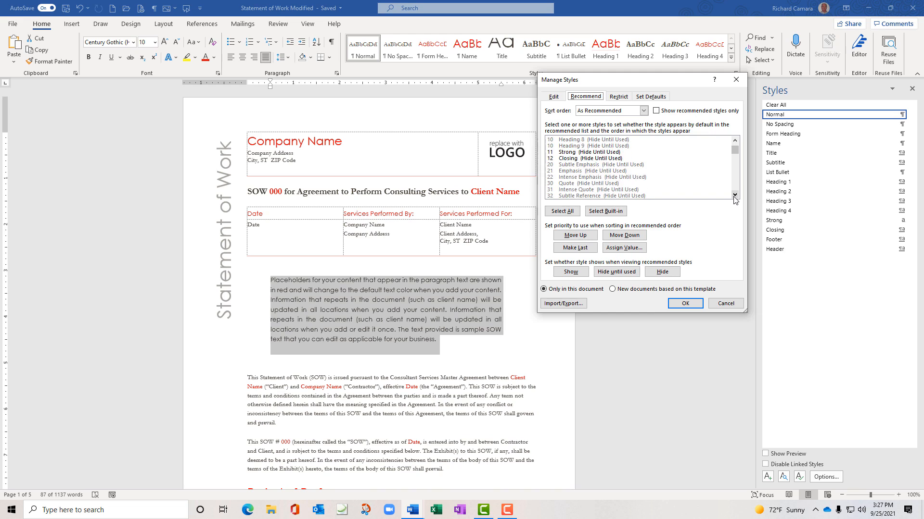
pyautogui.click(568, 178)
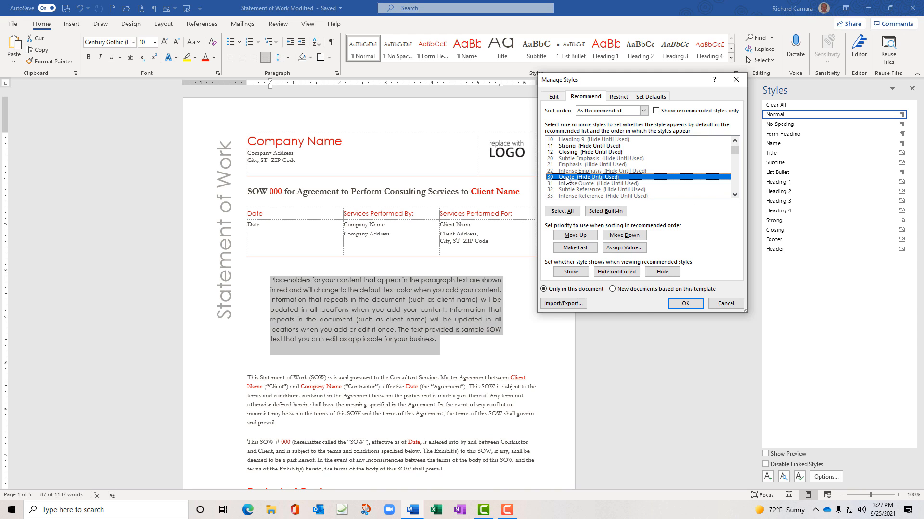
pyautogui.click(573, 271)
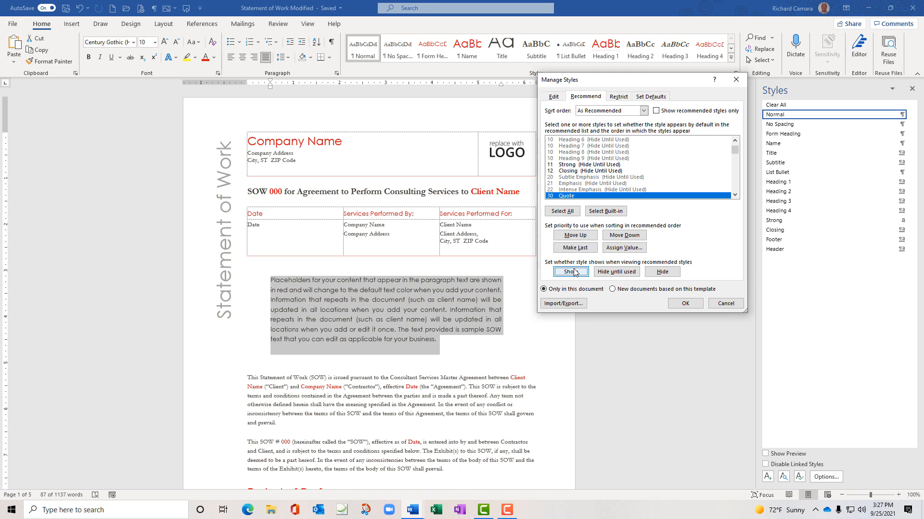
pyautogui.click(685, 303)
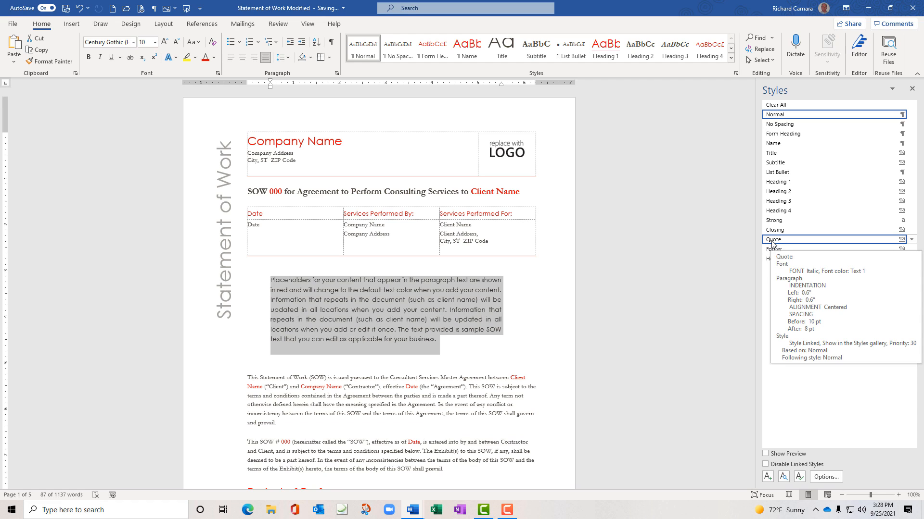
# Apply the Quote style to the placeholder paragraph, justify it, and set it to 11 pt
pyautogui.click(771, 240)
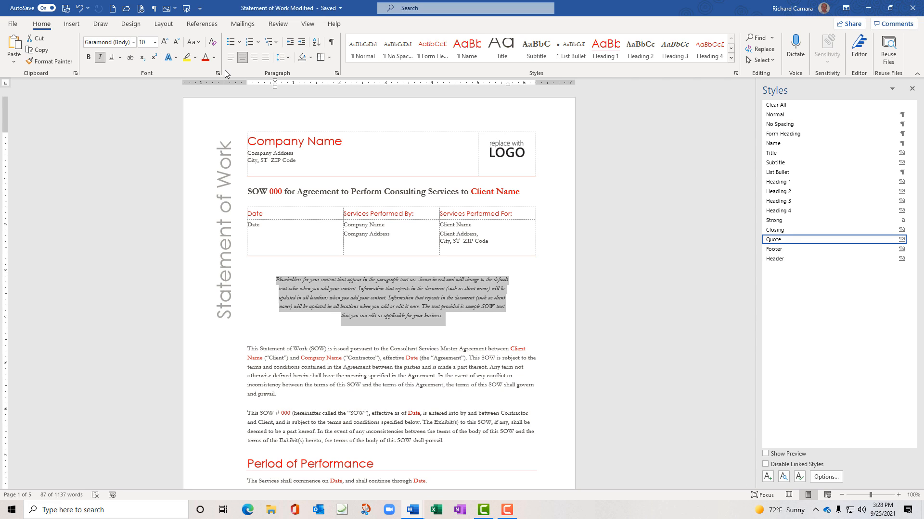
pyautogui.click(266, 57)
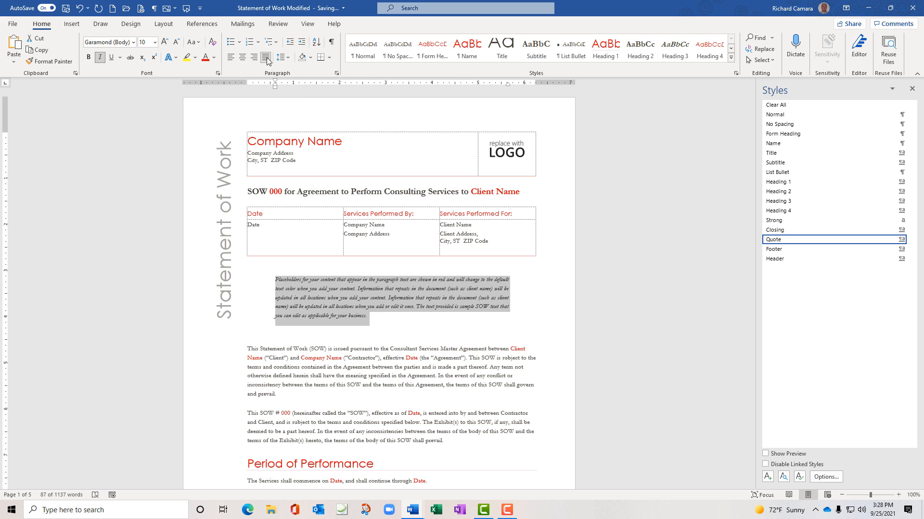
pyautogui.click(154, 42)
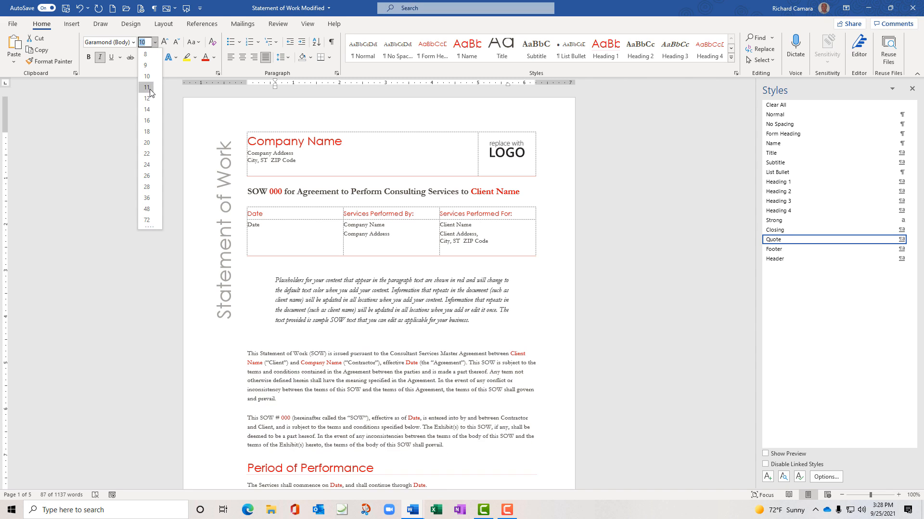
pyautogui.click(147, 87)
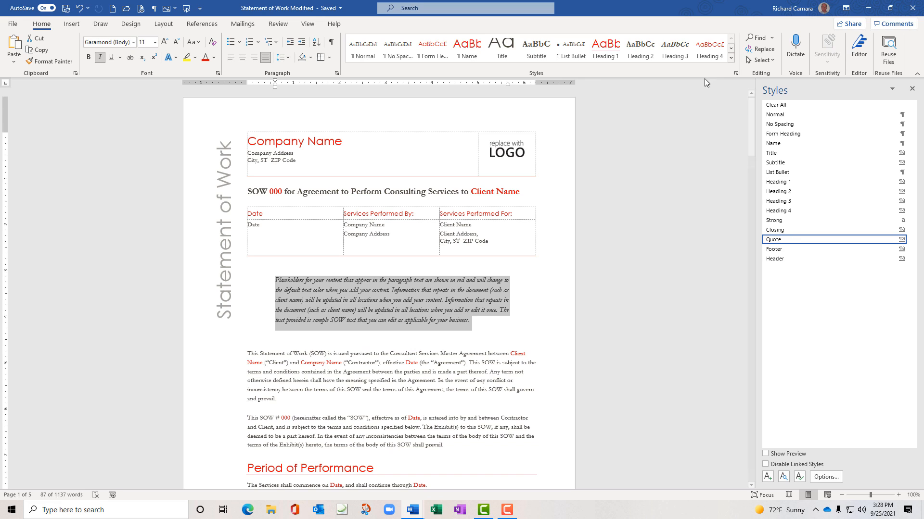
# Create a new style named 'My Quote' from the quote paragraph's formatting
pyautogui.click(731, 59)
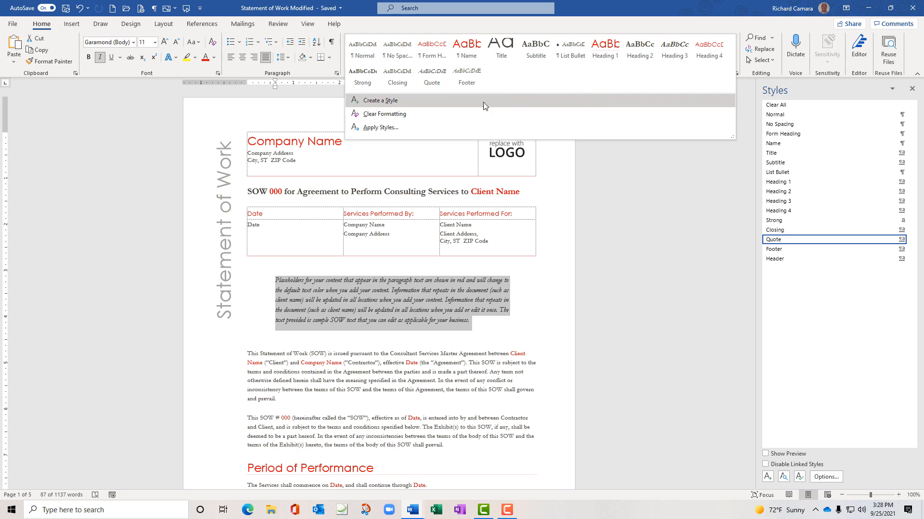
pyautogui.click(483, 103)
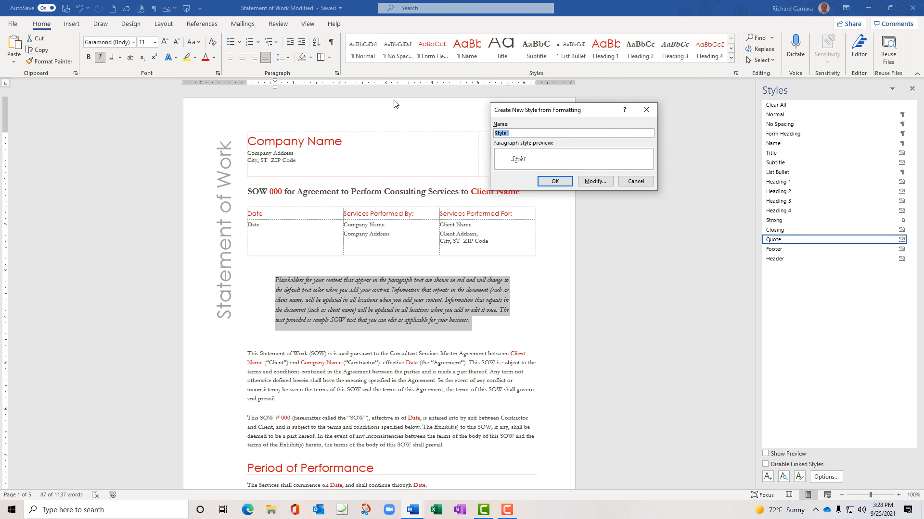
pyautogui.write('My Quote')
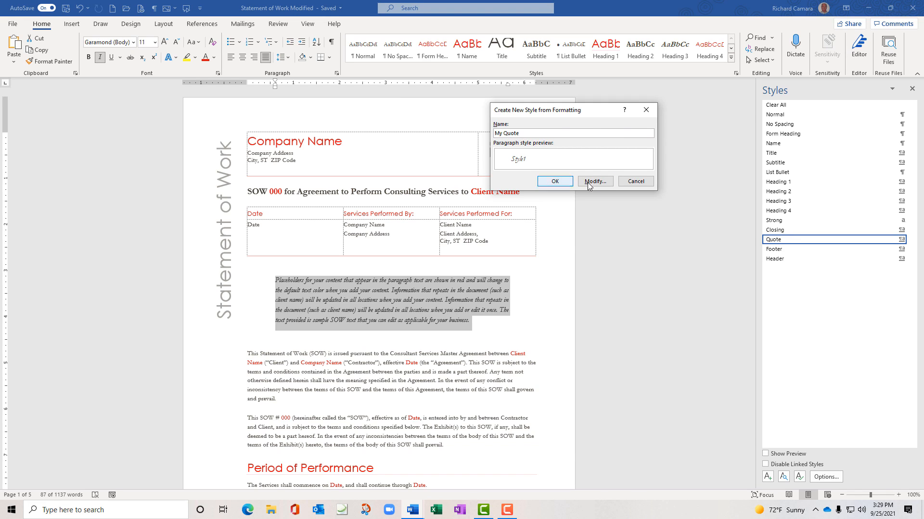
pyautogui.click(568, 184)
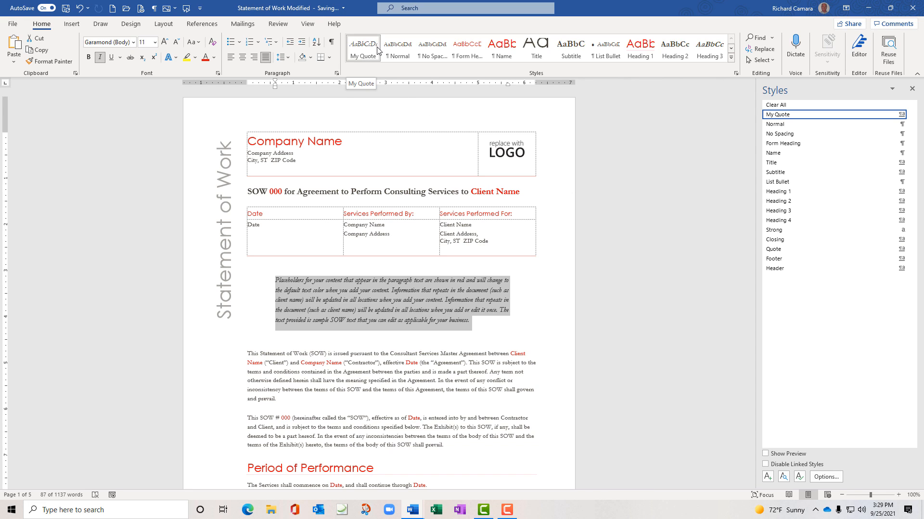
pyautogui.moveTo(795, 118)
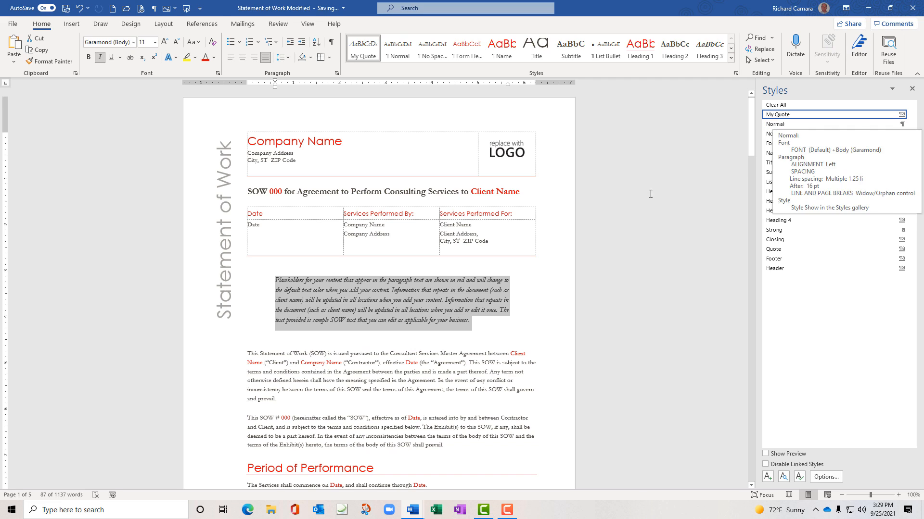
# Reset the placeholder paragraph to Normal, then reapply My Quote to confirm its quote styling
pyautogui.click(476, 372)
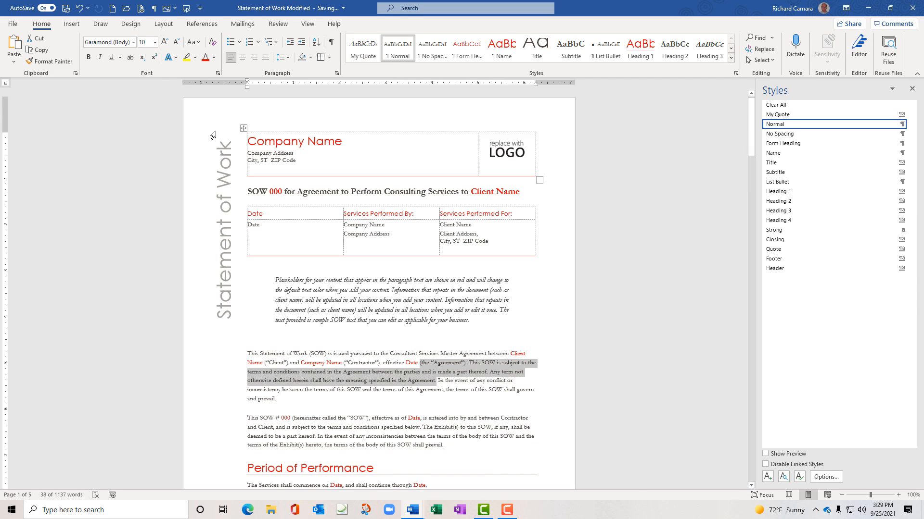
pyautogui.click(326, 298)
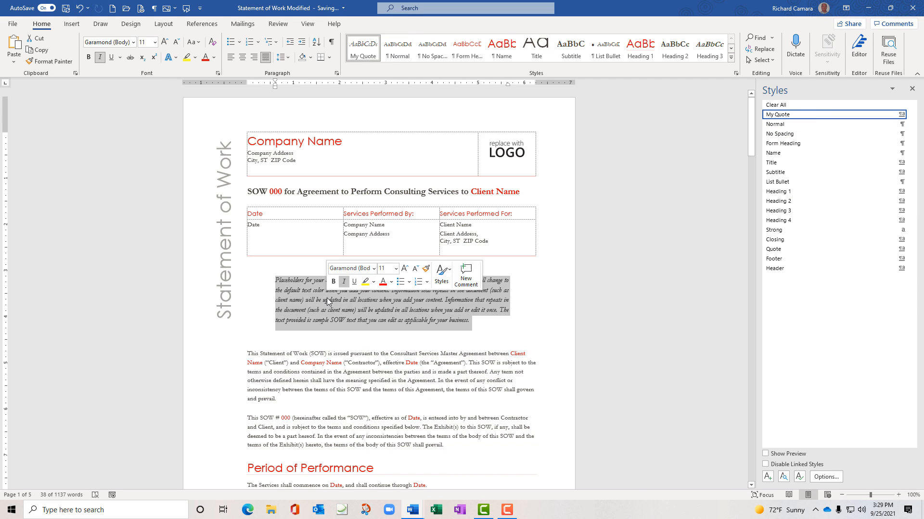
pyautogui.click(407, 54)
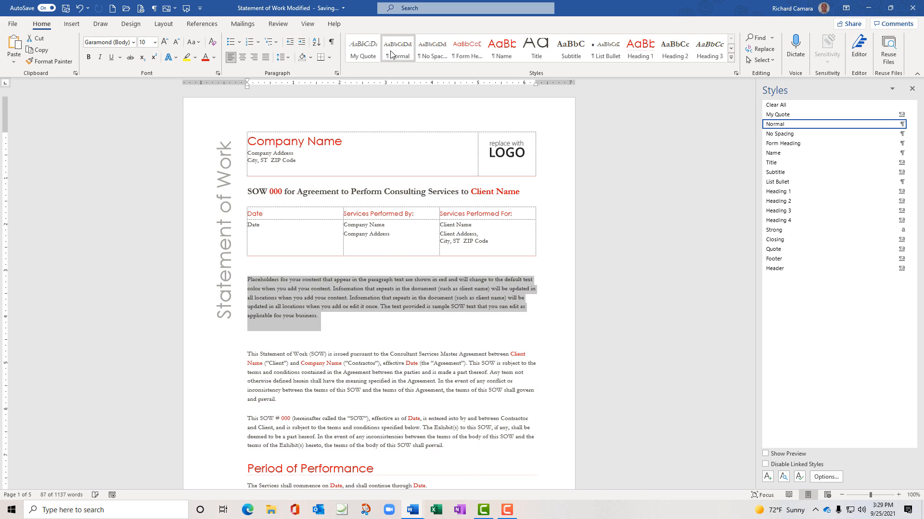
pyautogui.click(370, 54)
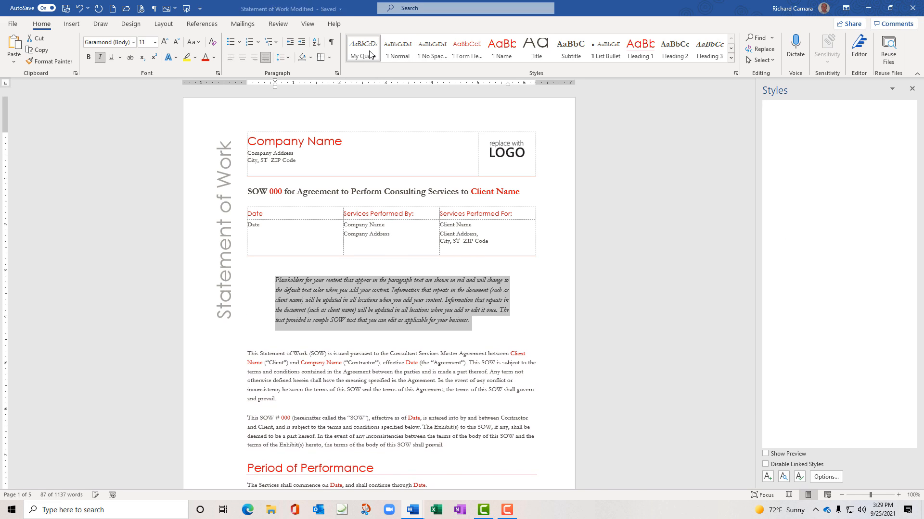
pyautogui.click(625, 193)
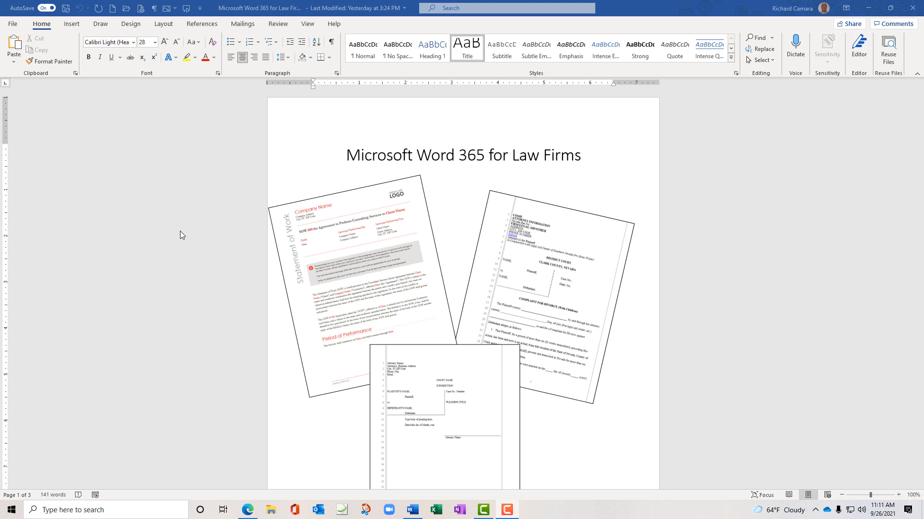
# Open Complaint-for-Divorce, My Pleadings and Microsoft Legal Paper from the recent documents list
pyautogui.click(13, 25)
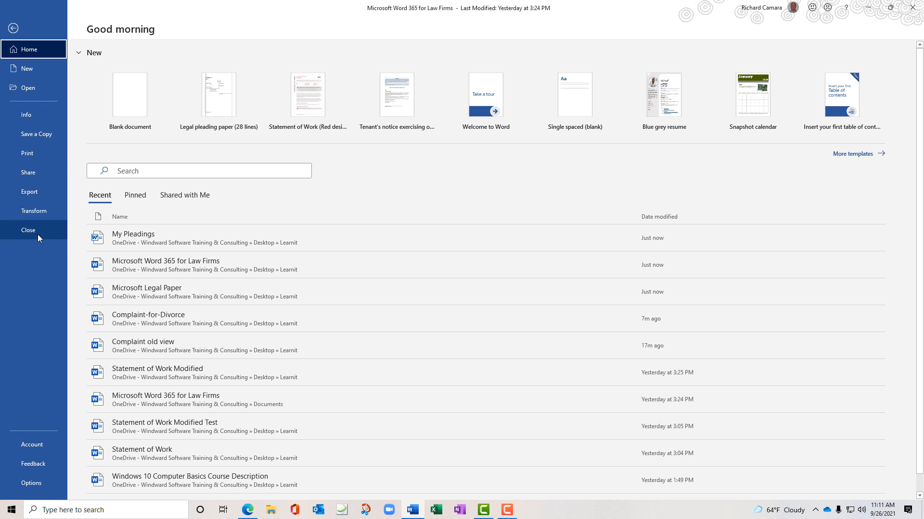
pyautogui.click(35, 93)
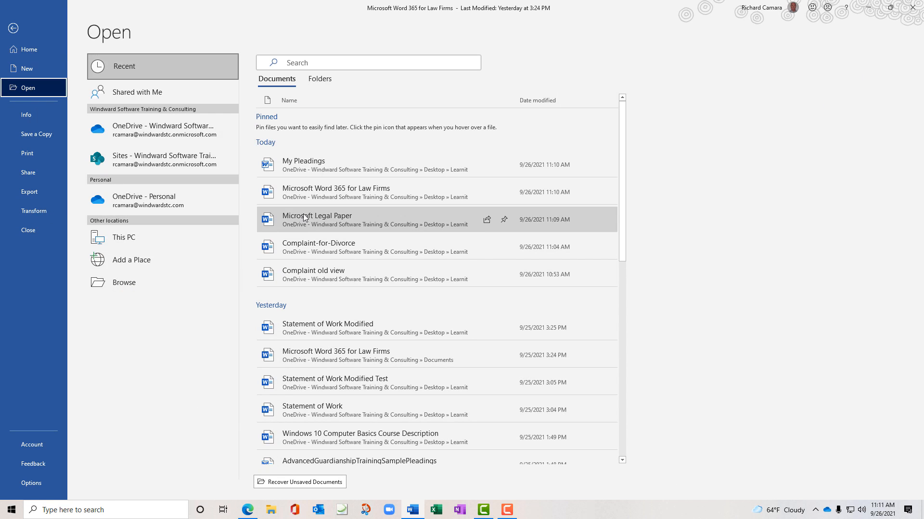
pyautogui.click(305, 243)
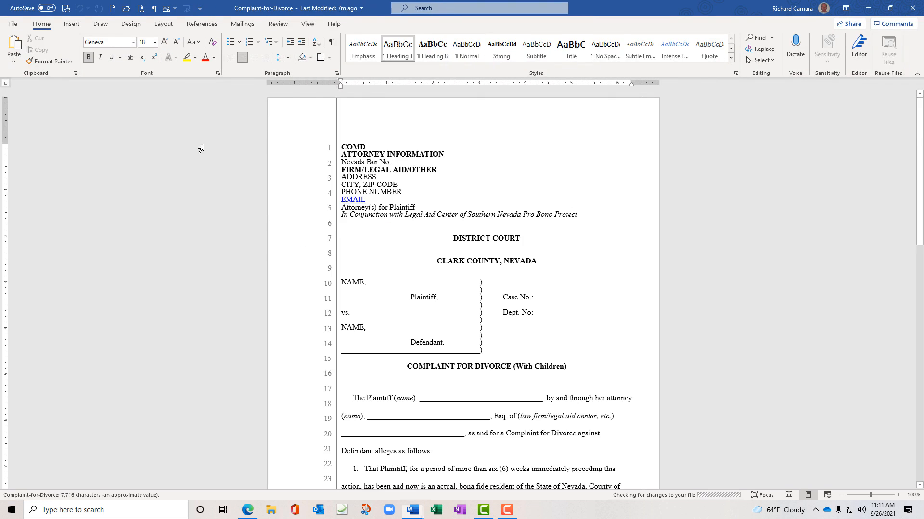
pyautogui.click(13, 24)
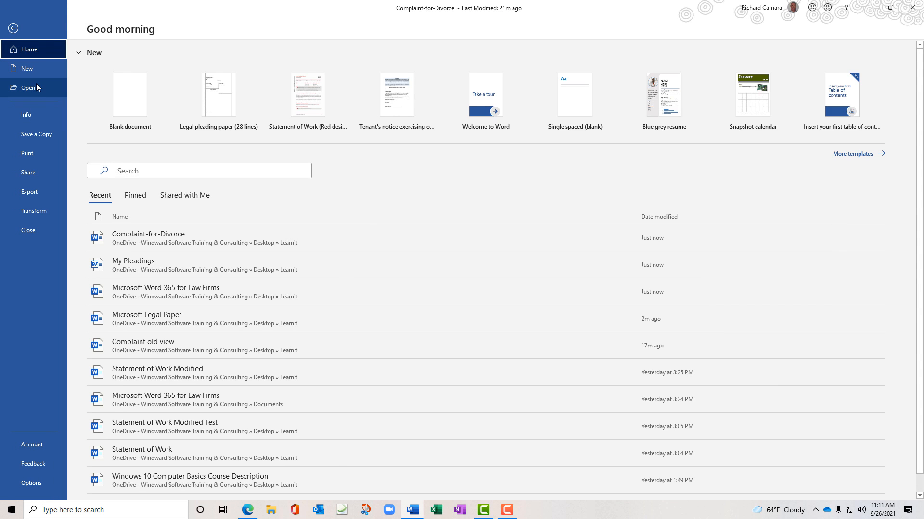
pyautogui.click(33, 89)
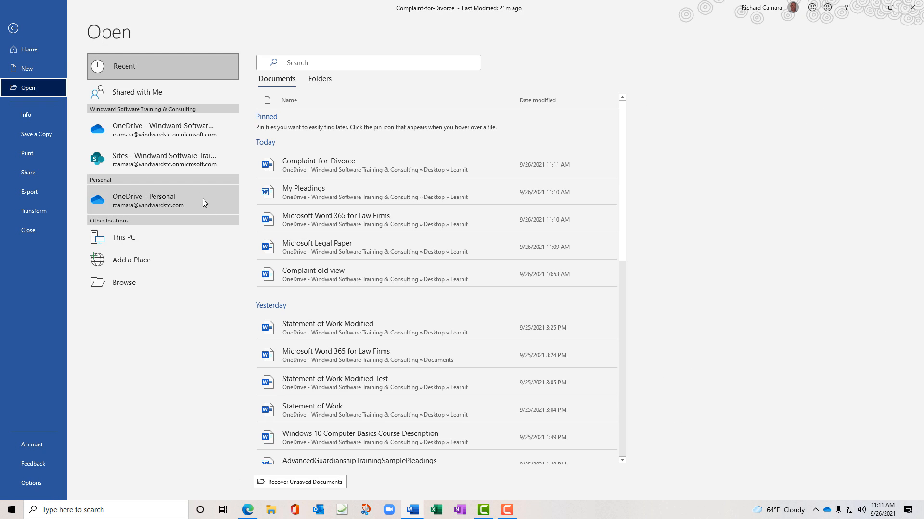
pyautogui.click(305, 195)
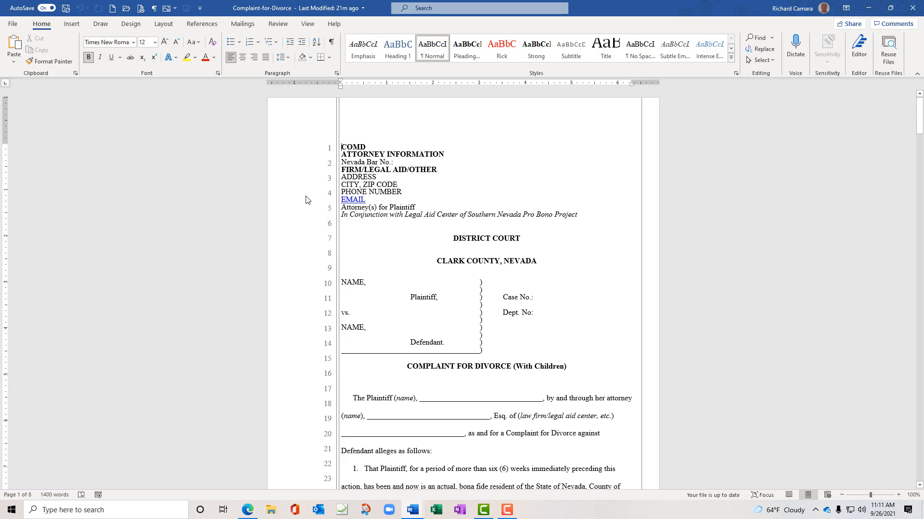
pyautogui.click(9, 25)
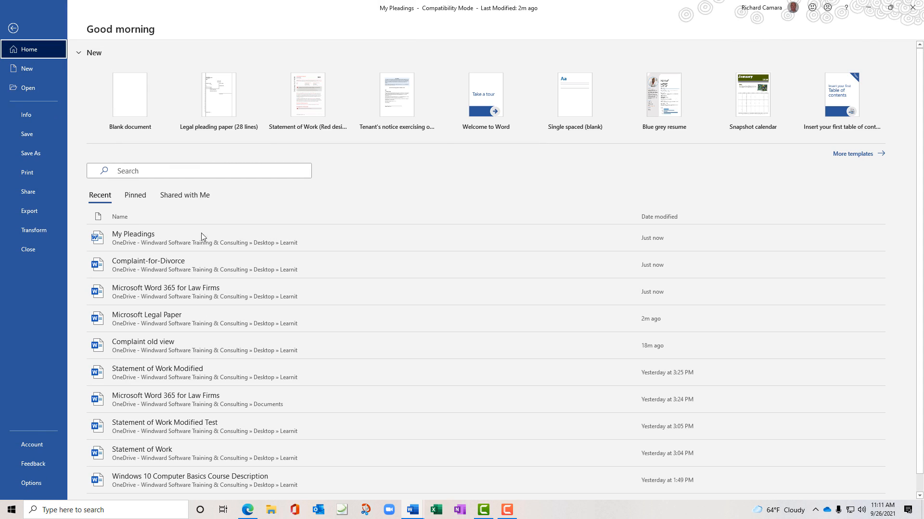
pyautogui.click(37, 90)
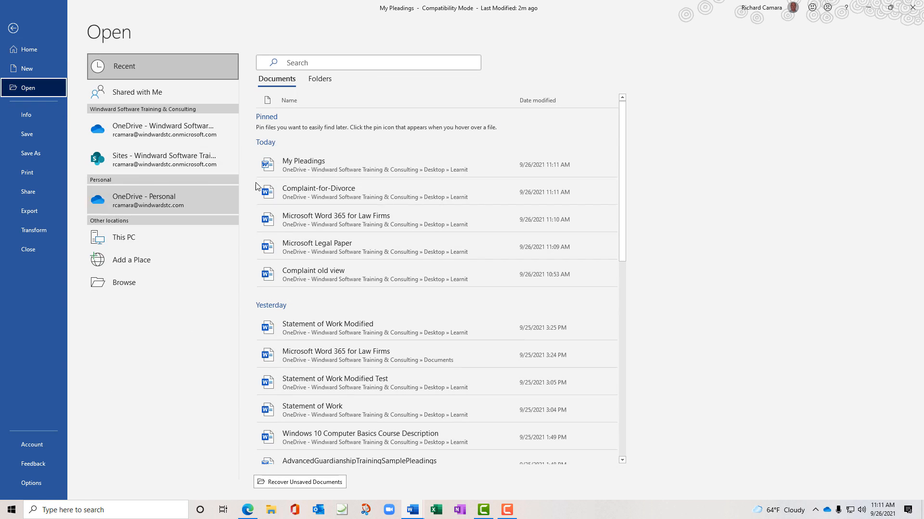
pyautogui.click(331, 243)
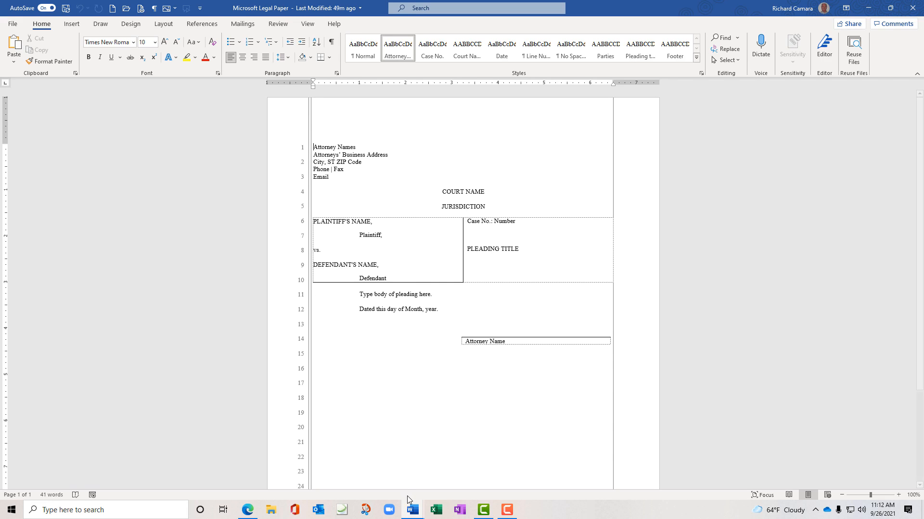
# Turn on formatting marks in Complaint-for-Divorce and in My Pleadings
pyautogui.click(412, 509)
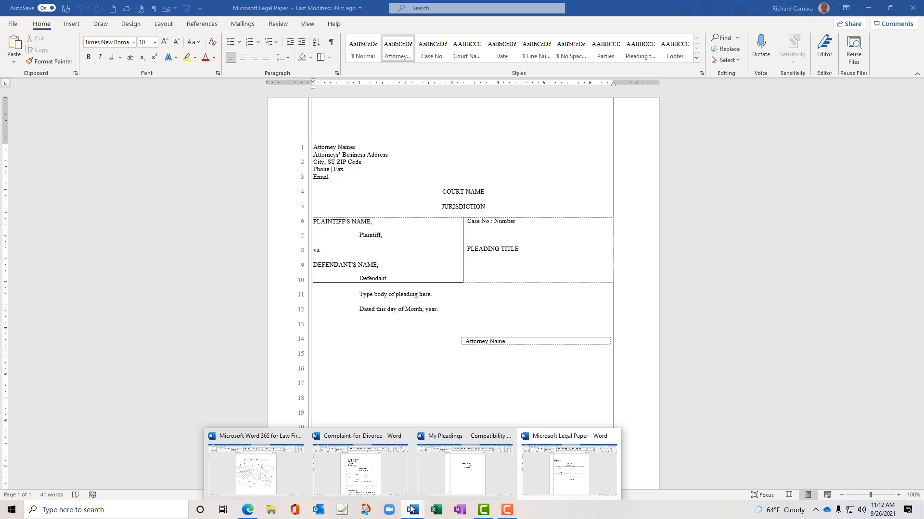
pyautogui.click(367, 486)
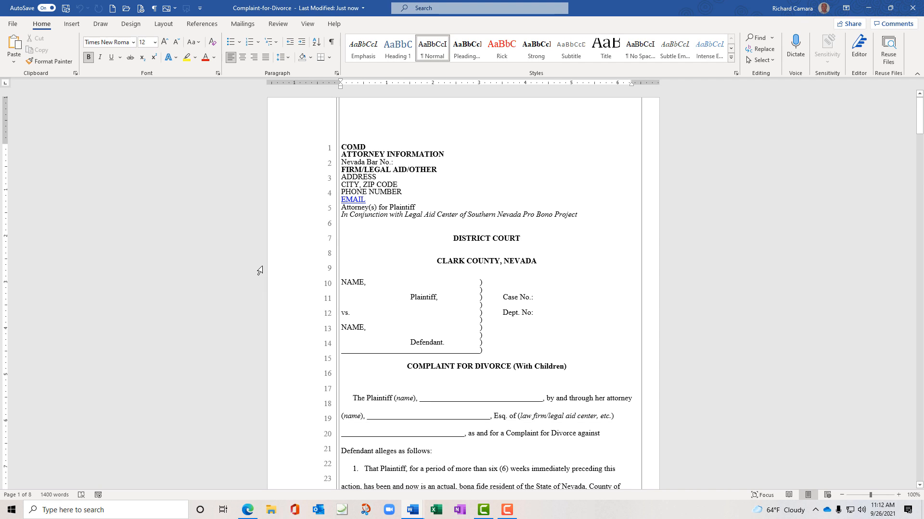
pyautogui.click(332, 43)
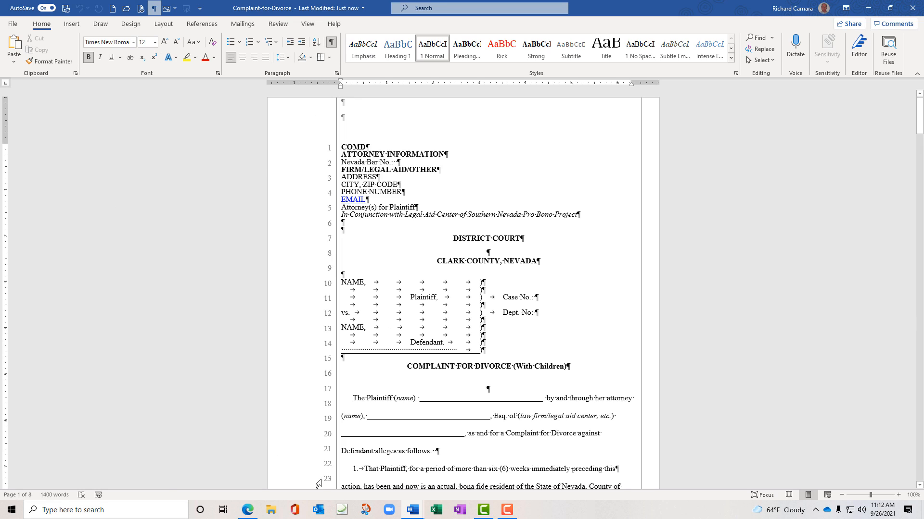
pyautogui.moveTo(410, 514)
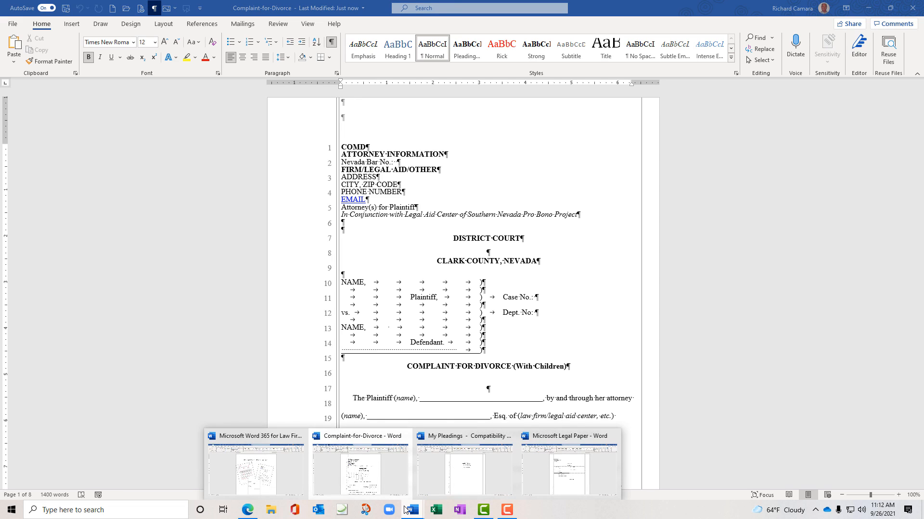
pyautogui.click(457, 466)
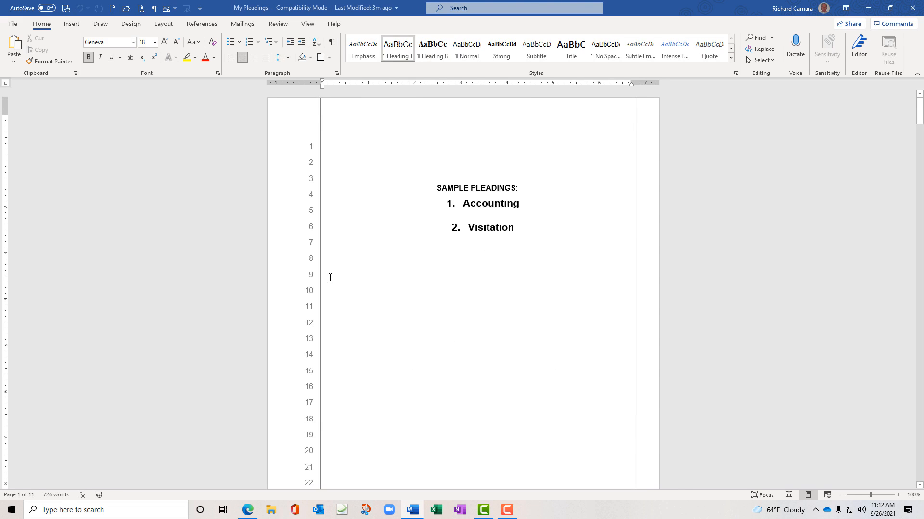
pyautogui.click(331, 43)
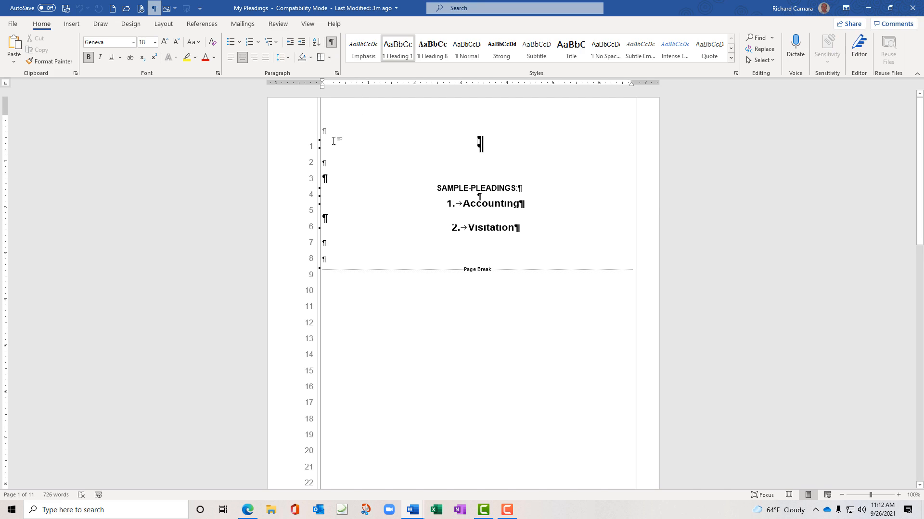
pyautogui.scroll(-10, 272, 229)
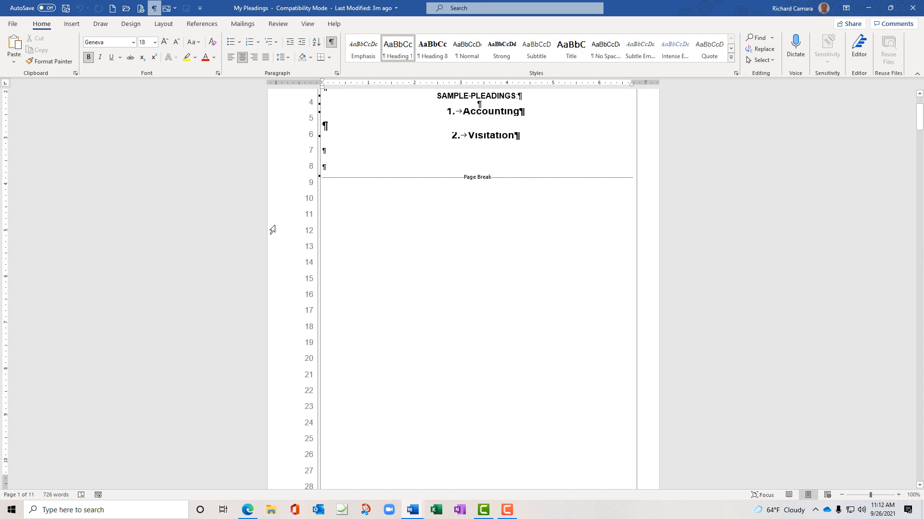
pyautogui.scroll(-8, 272, 229)
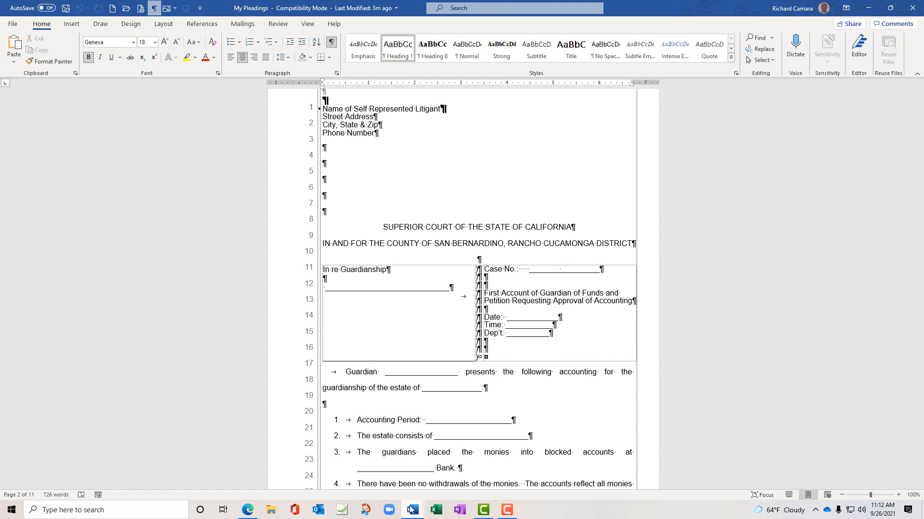
# Turn on formatting marks in the Microsoft Legal Paper template
pyautogui.moveTo(411, 510)
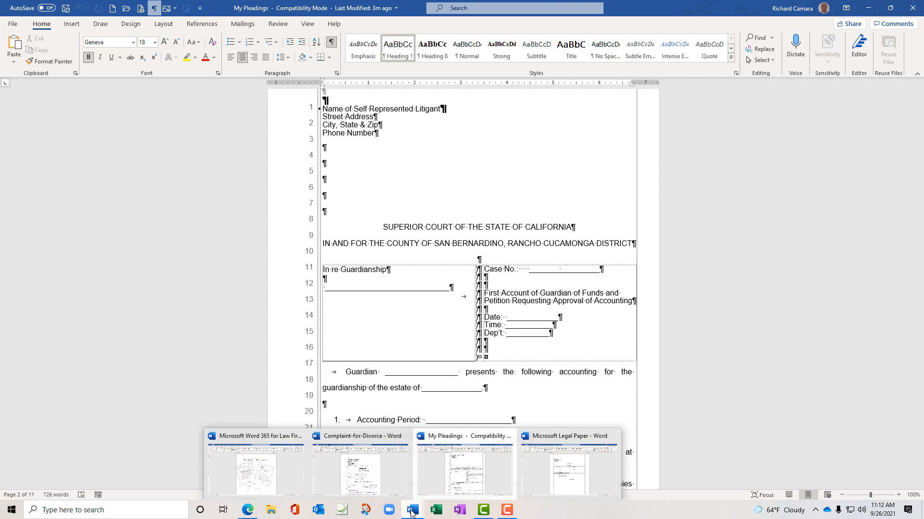
pyautogui.click(533, 467)
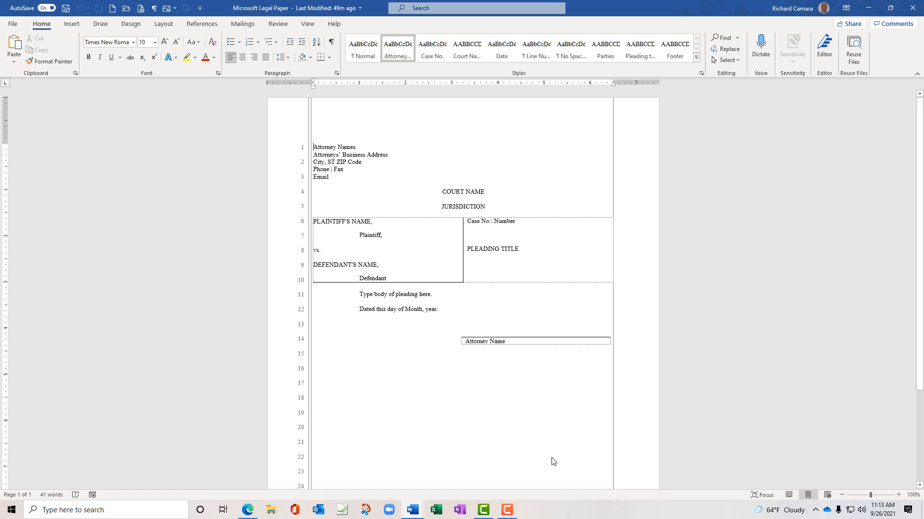
pyautogui.click(332, 44)
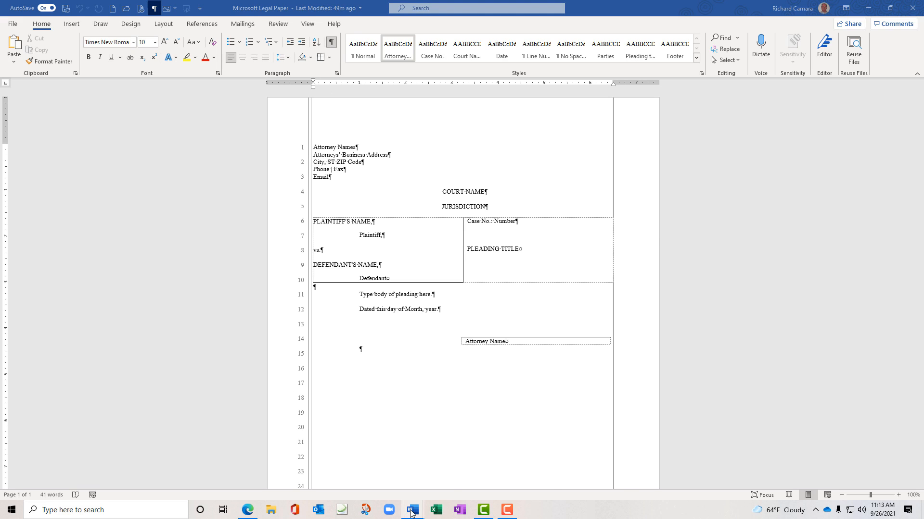
pyautogui.moveTo(411, 514)
pyautogui.moveTo(371, 472)
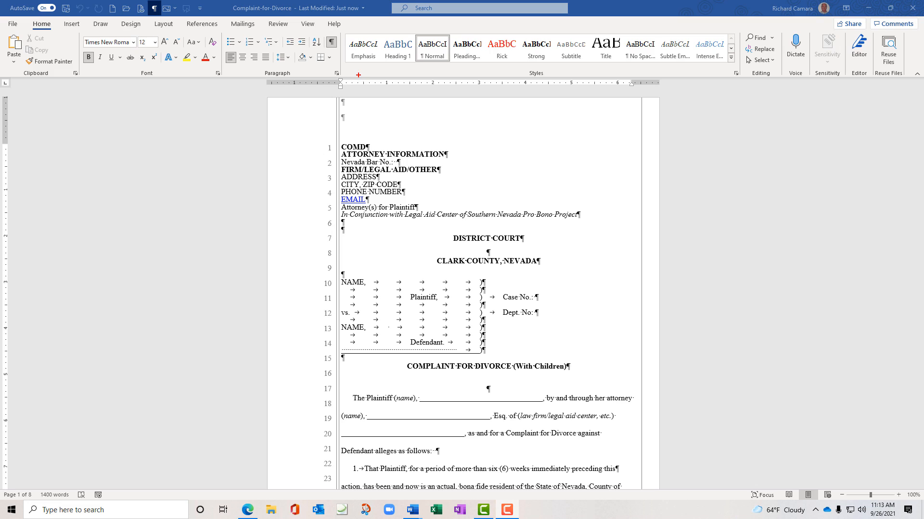
# Switch back to the My Pleadings window, showing its page-2 guardianship caption table
pyautogui.moveTo(359, 76); pyautogui.dragTo(369, 87)
pyautogui.moveTo(384, 89)
pyautogui.mouseDown()
pyautogui.moveTo(419, 89)
pyautogui.moveTo(406, 71)
pyautogui.moveTo(404, 87)
pyautogui.mouseUp()
pyautogui.press('Escape')
pyautogui.moveTo(414, 512)
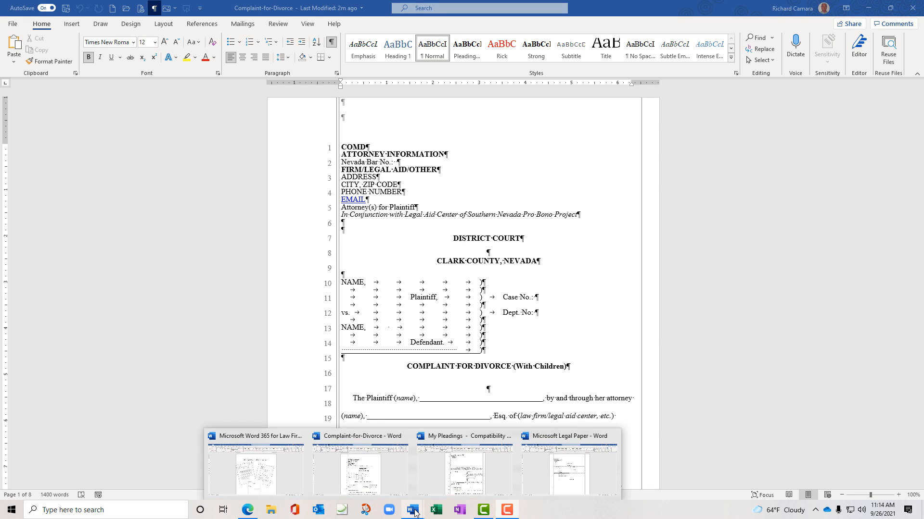
pyautogui.click(440, 473)
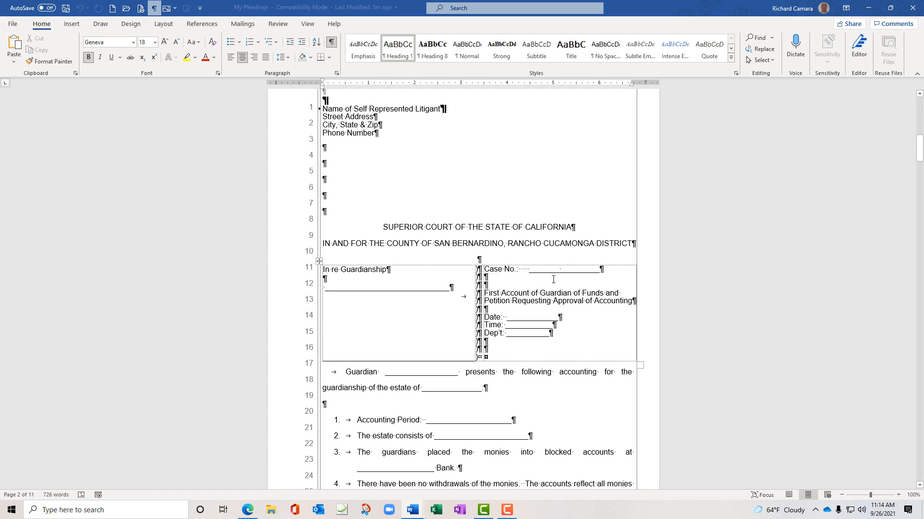
# Put the cursor in the In re Guardianship cell and show the Table Design options
pyautogui.click(431, 283)
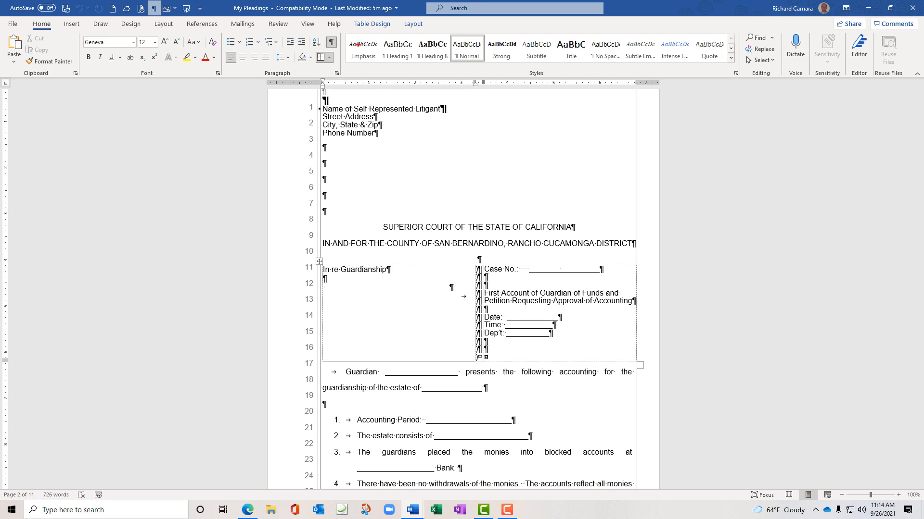
pyautogui.moveTo(349, 19); pyautogui.dragTo(442, 31)
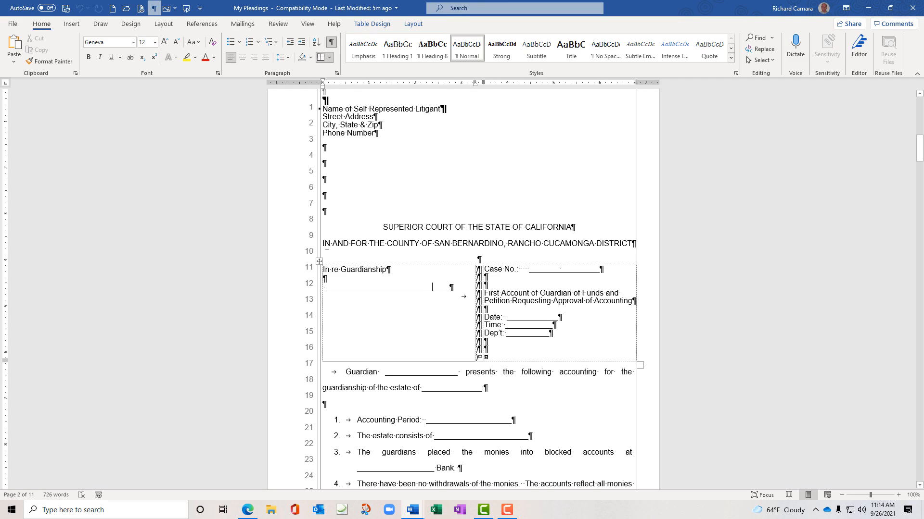
pyautogui.click(450, 188)
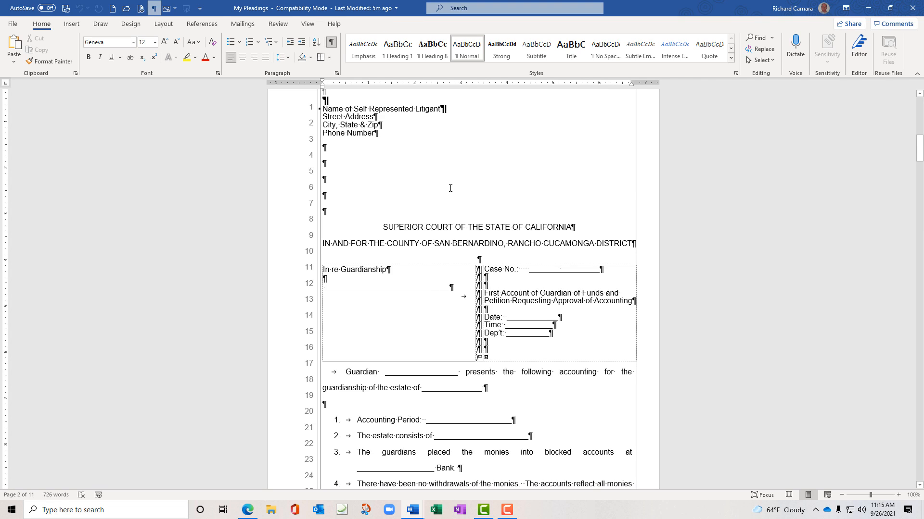
pyautogui.click(422, 275)
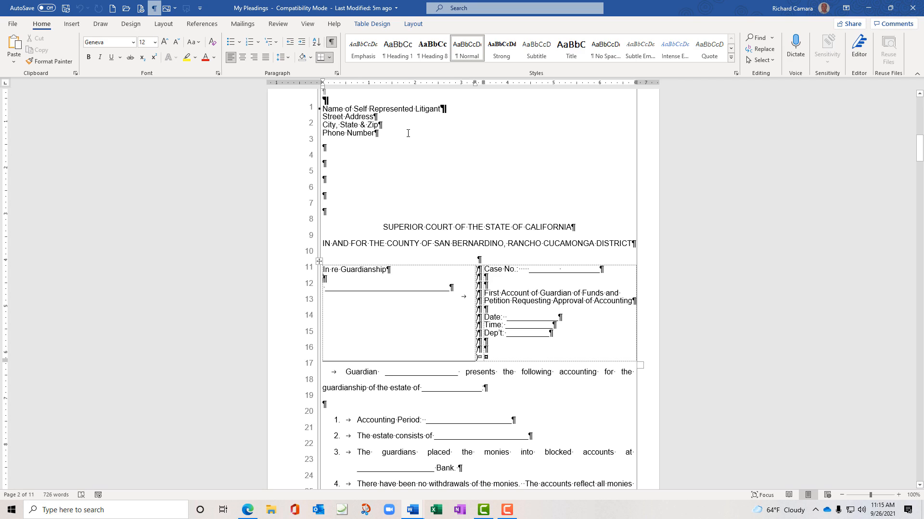
pyautogui.click(379, 27)
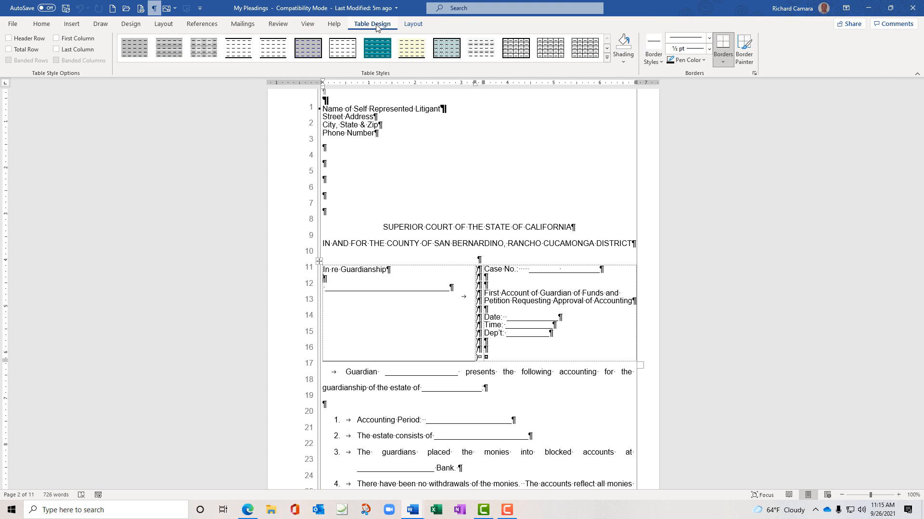
# Show the caption table's Layout options, check both cells, then switch to Microsoft Legal Paper
pyautogui.click(412, 24)
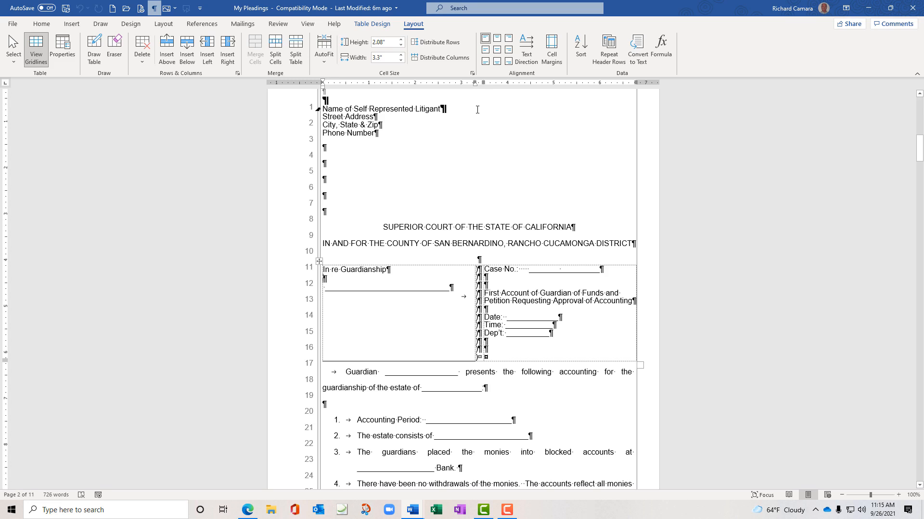
pyautogui.click(544, 283)
pyautogui.click(454, 288)
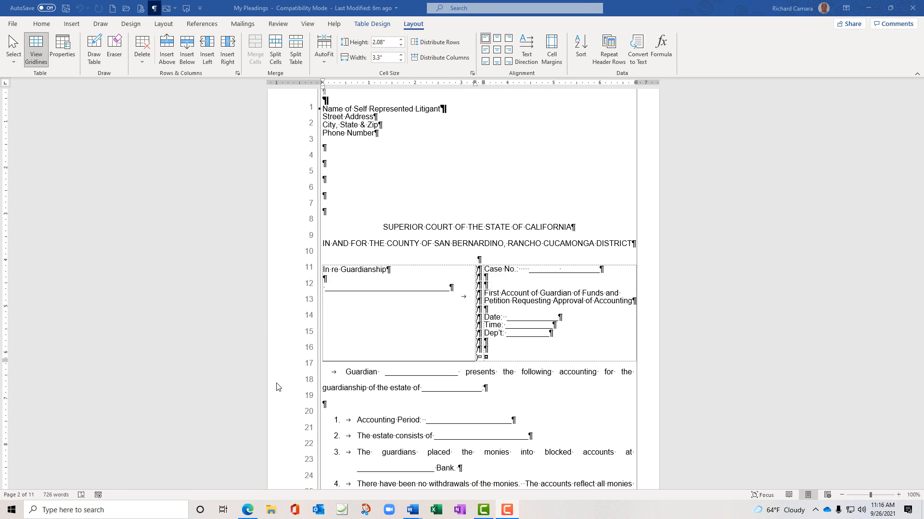
pyautogui.moveTo(419, 513)
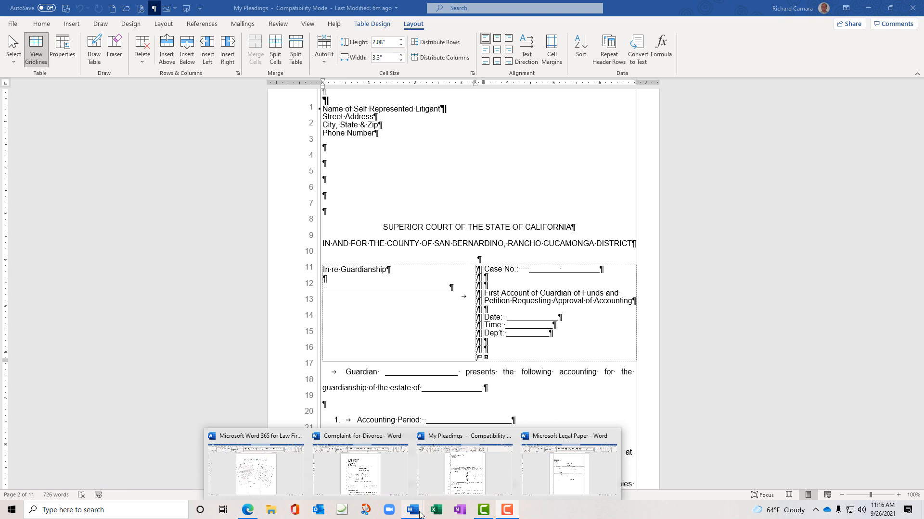
pyautogui.click(583, 479)
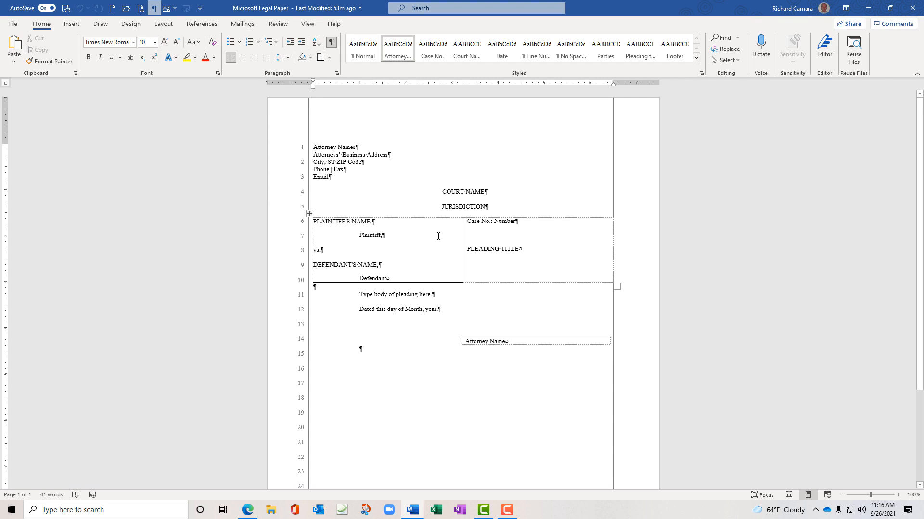
# Shift the Plaintiff, Defendant and PLEADING TITLE placeholders slightly right with the ruler's first-line indent
pyautogui.click(426, 246)
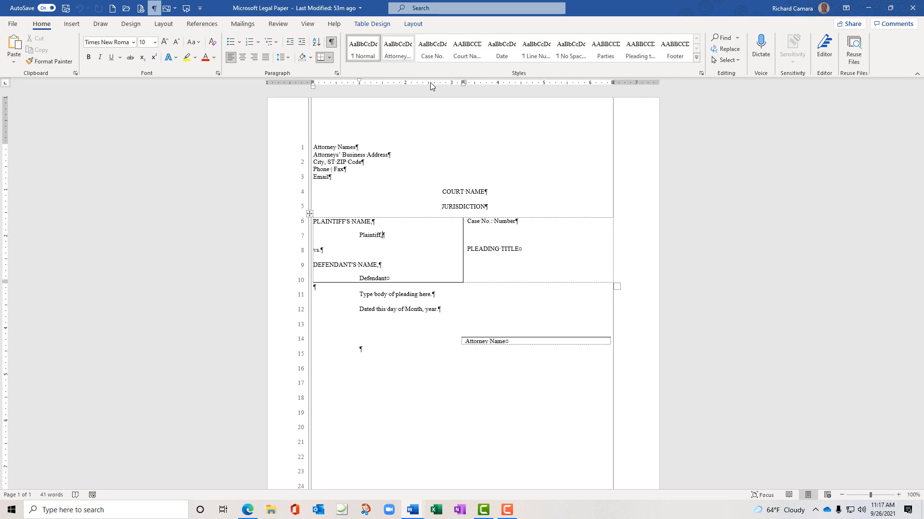
pyautogui.click(546, 239)
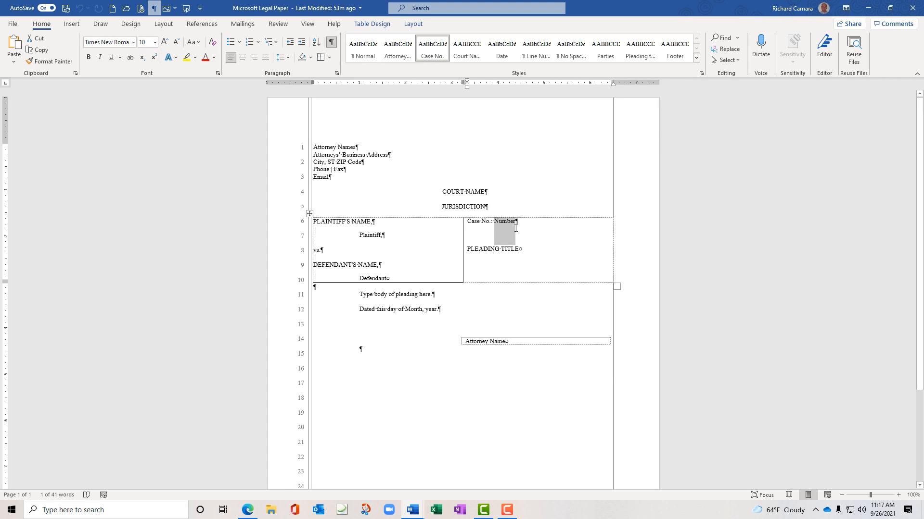
pyautogui.click(358, 236)
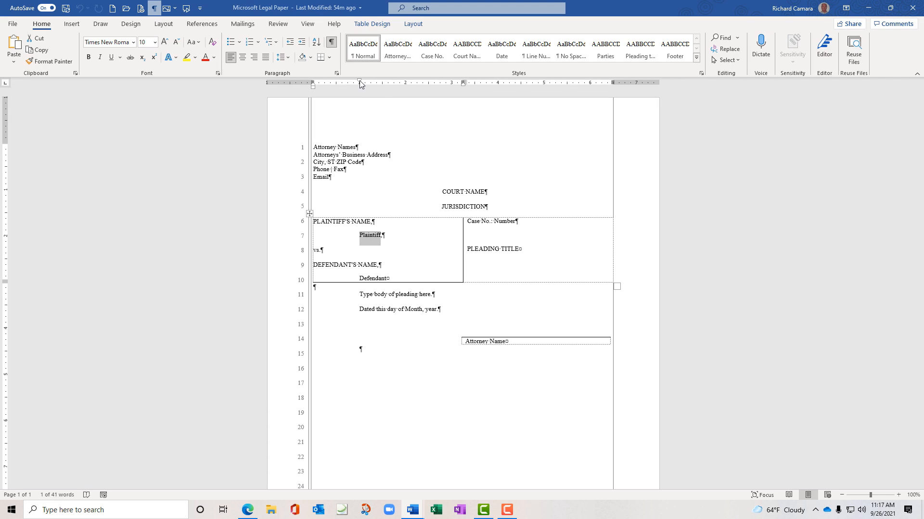
pyautogui.moveTo(359, 80)
pyautogui.mouseDown()
pyautogui.moveTo(384, 82)
pyautogui.moveTo(359, 81)
pyautogui.mouseUp()
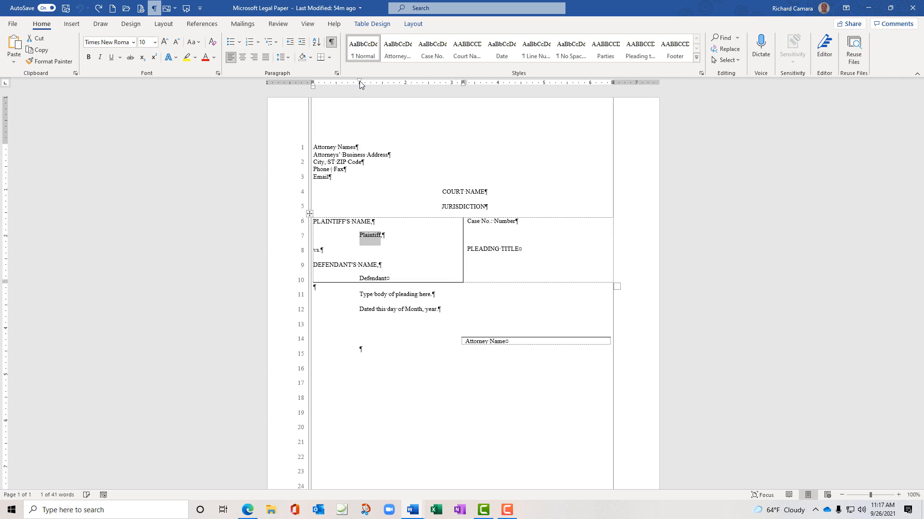
pyautogui.doubleClick(360, 277)
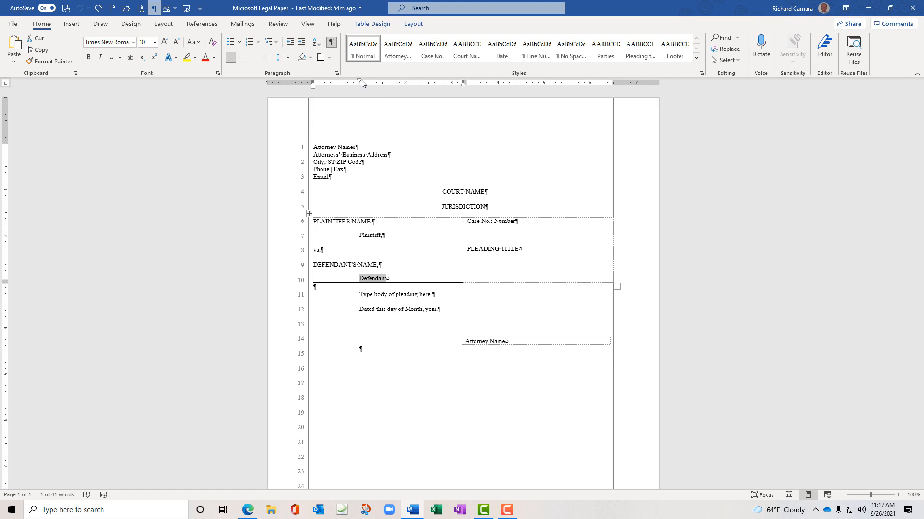
pyautogui.moveTo(359, 81); pyautogui.dragTo(361, 80)
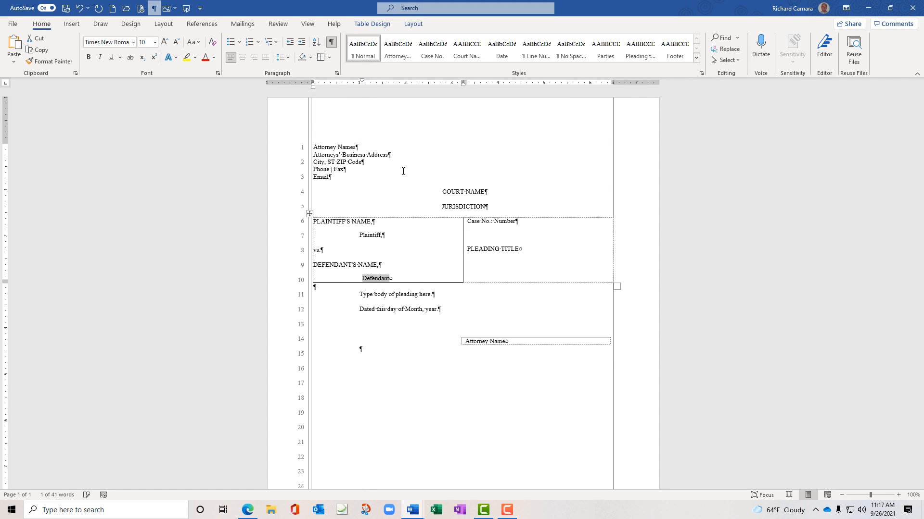
pyautogui.tripleClick(469, 249)
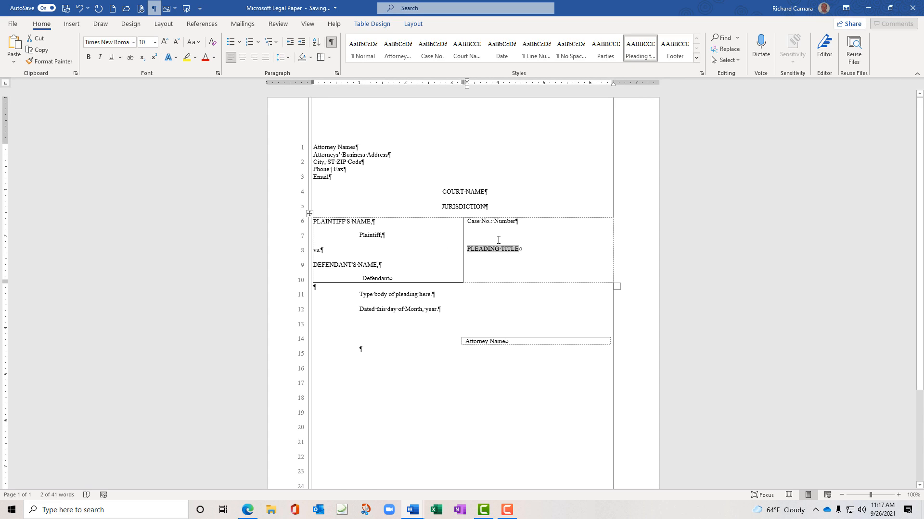
pyautogui.press('Left')
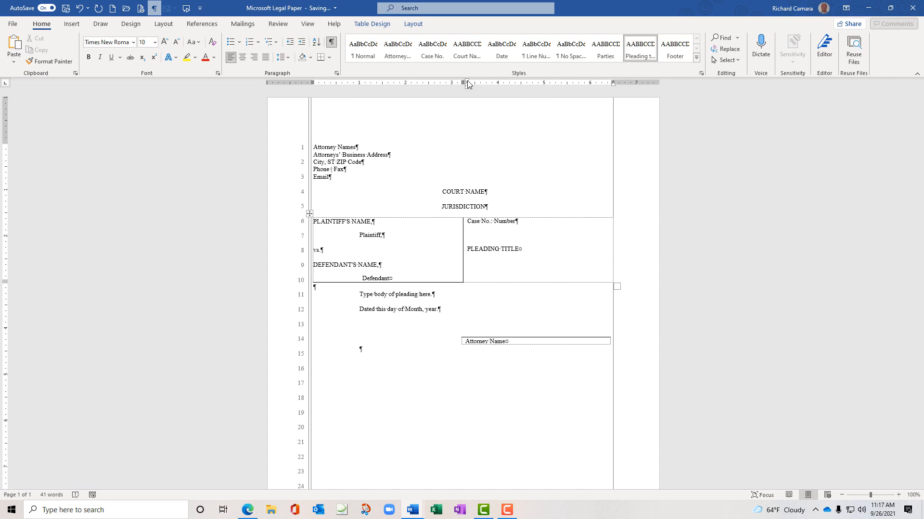
pyautogui.moveTo(468, 84)
pyautogui.mouseDown()
pyautogui.moveTo(481, 84)
pyautogui.moveTo(467, 85)
pyautogui.mouseUp()
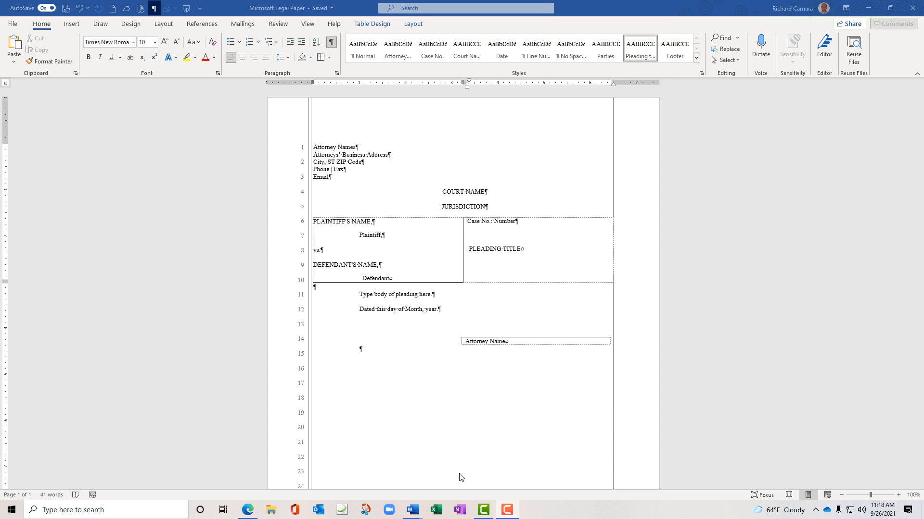
# Return to Complaint-for-Divorce, toggle formatting marks, and open Complaint old view from Recent
pyautogui.moveTo(412, 511)
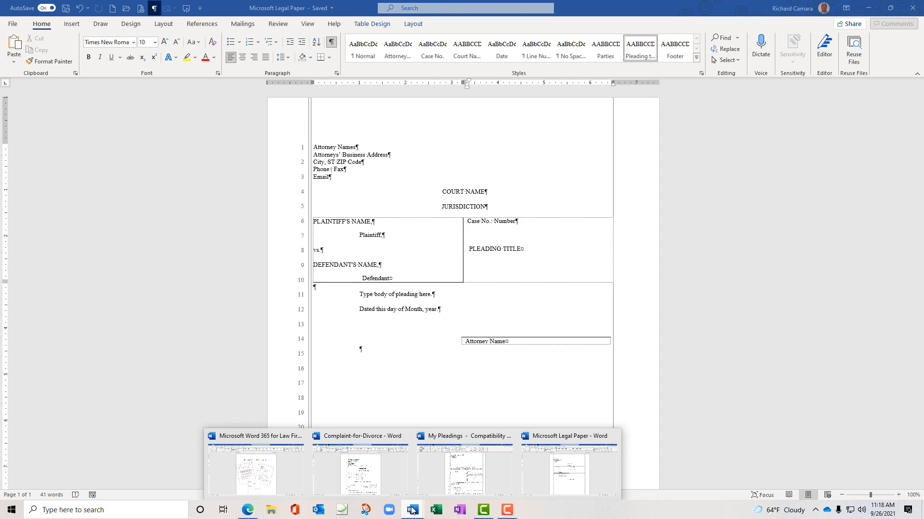
pyautogui.click(364, 461)
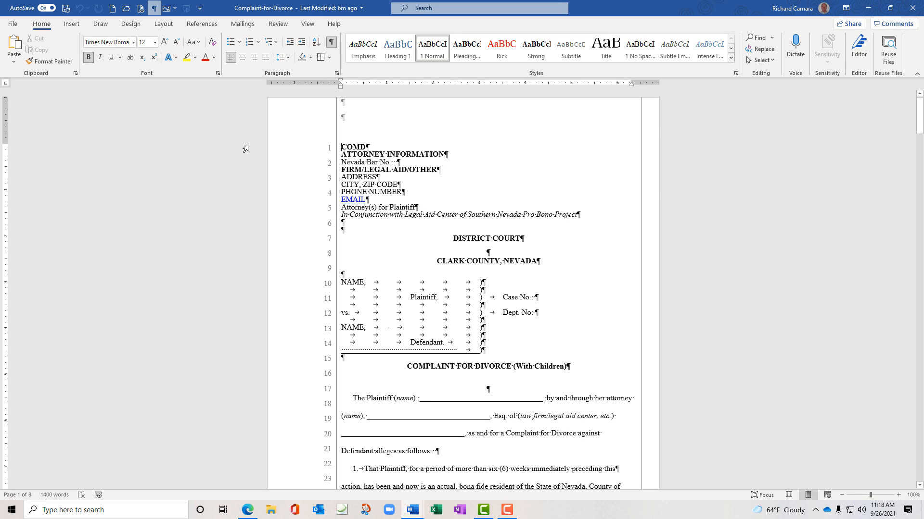
pyautogui.click(331, 43)
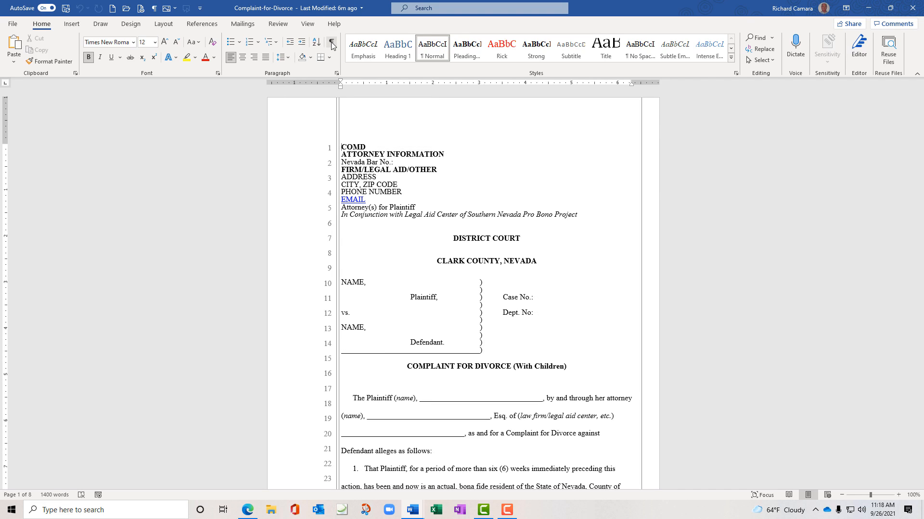
pyautogui.click(332, 43)
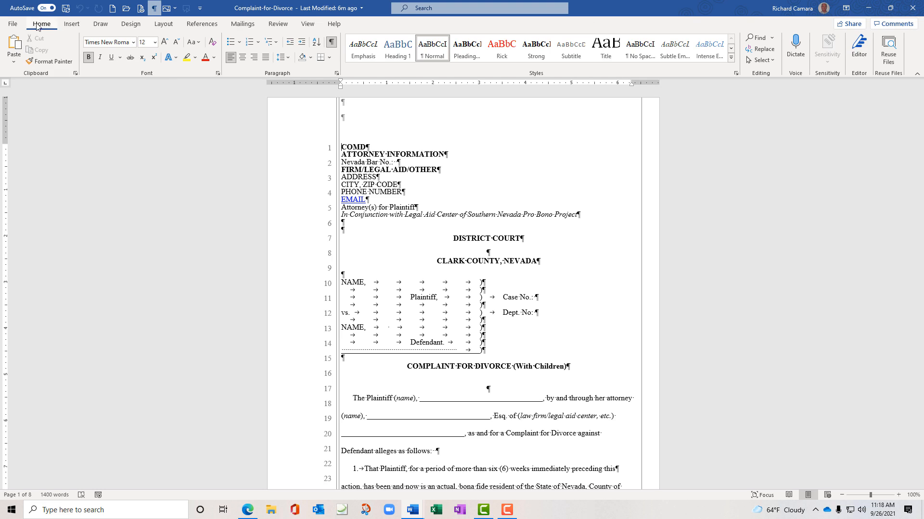
pyautogui.click(12, 24)
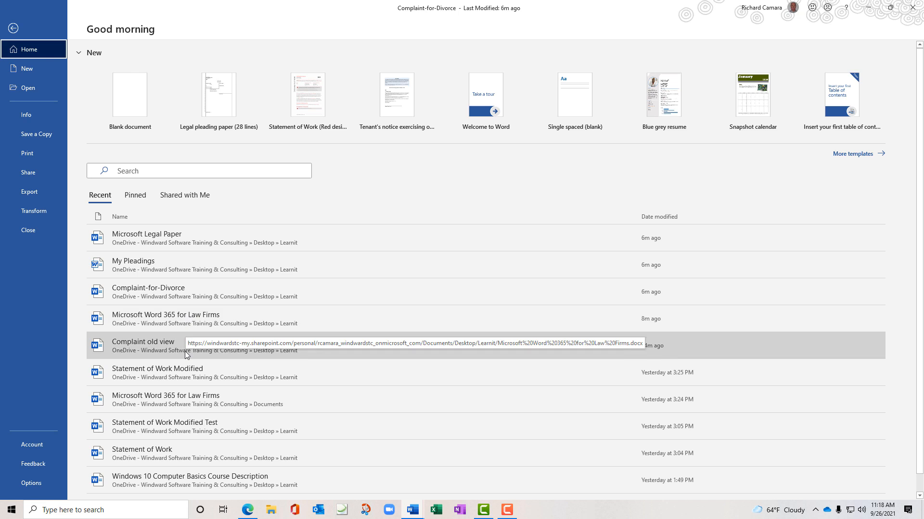
pyautogui.click(184, 351)
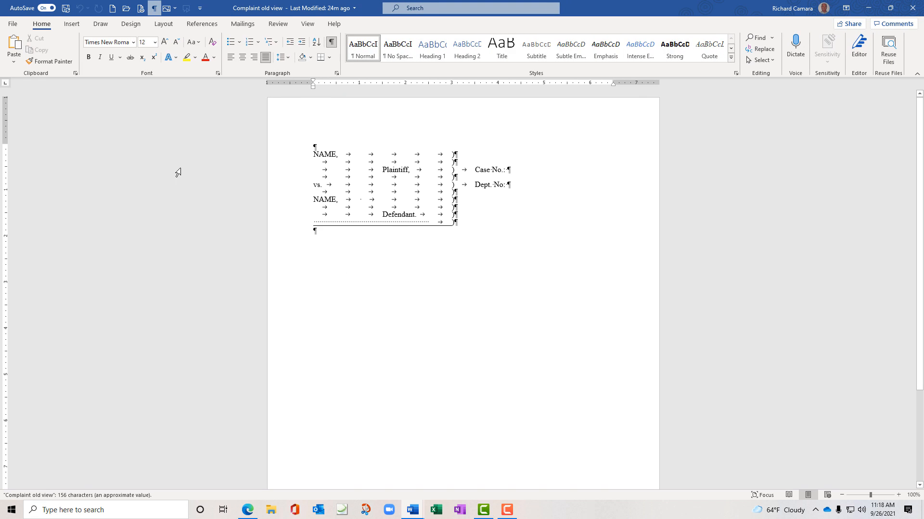
# Snap Complaint old view to the right half and Complaint-for-Divorce to the left half
pyautogui.doubleClick(299, 8)
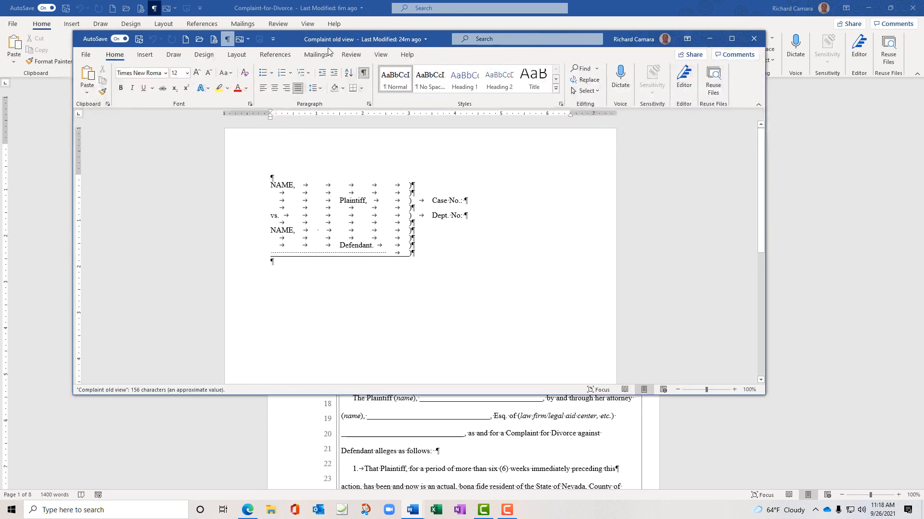
pyautogui.moveTo(307, 38); pyautogui.dragTo(922, 110)
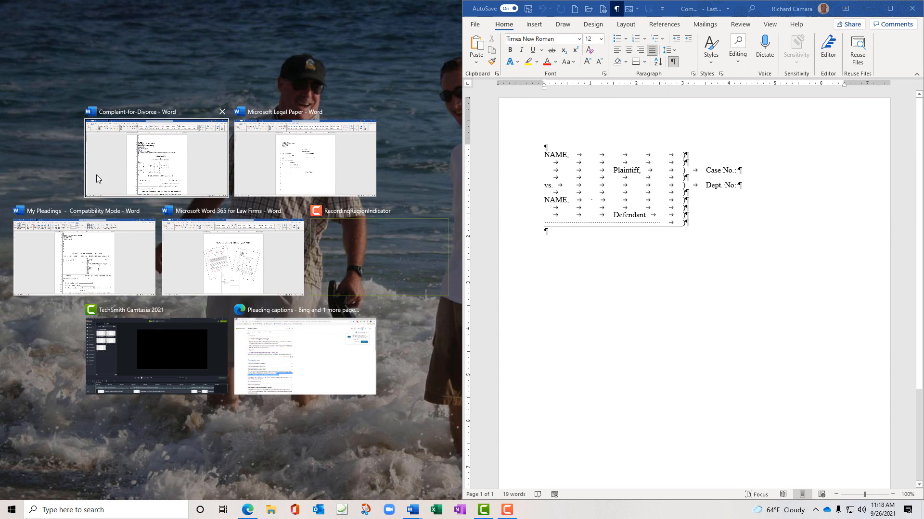
pyautogui.click(96, 178)
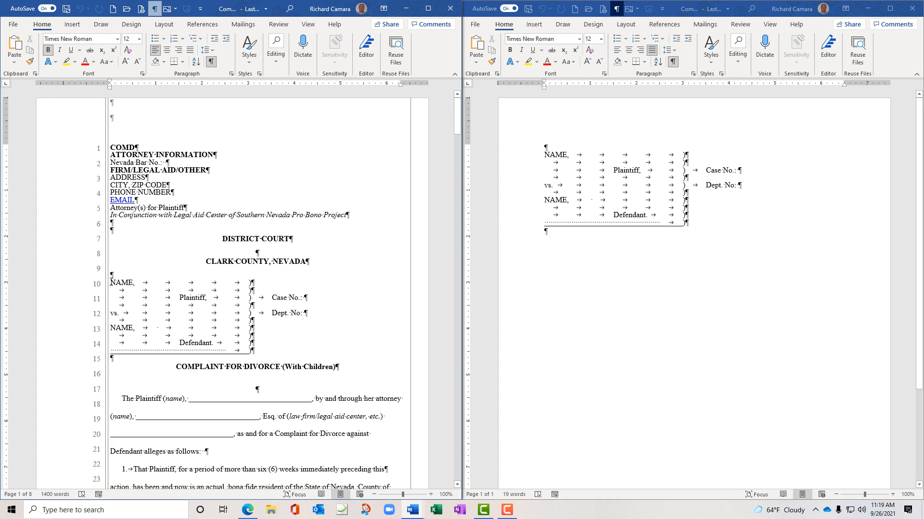
# Select and delete the tabbed NAME/Plaintiff/Defendant caption block in Complaint-for-Divorce
pyautogui.moveTo(111, 282); pyautogui.dragTo(328, 349)
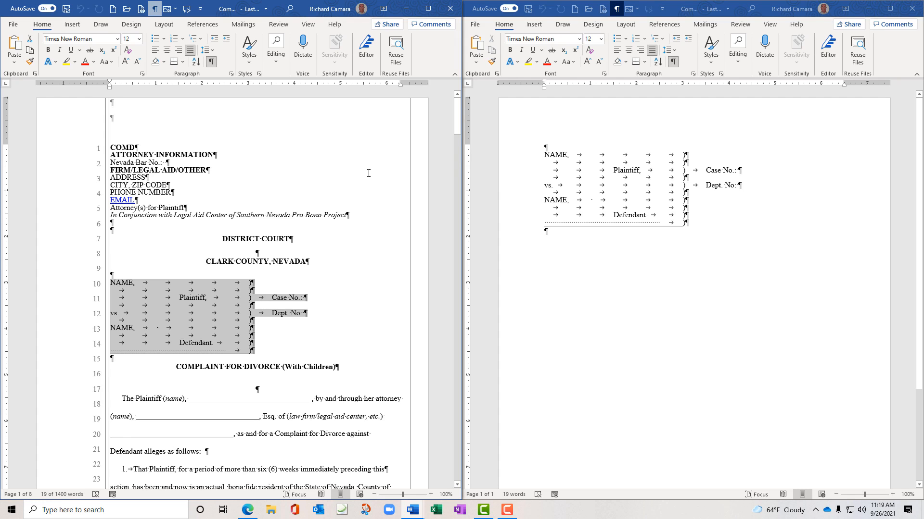
pyautogui.press('Delete')
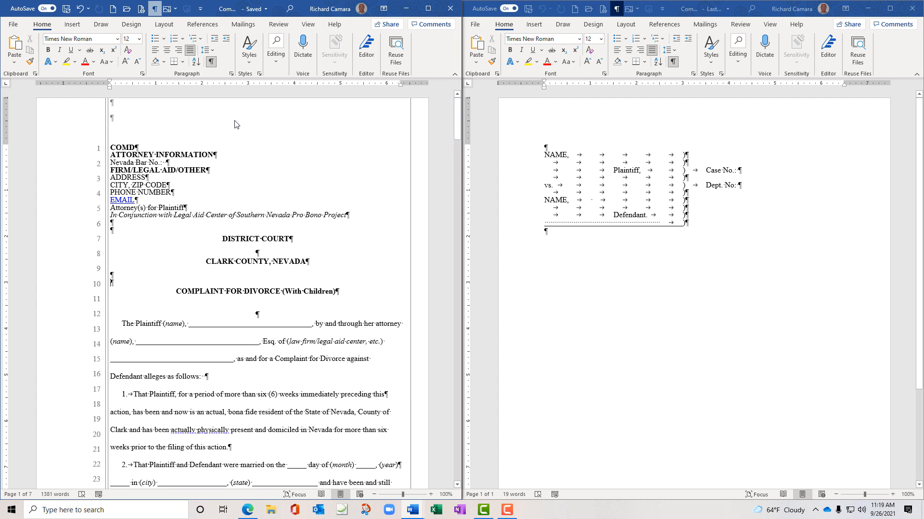
# Insert a 2x1 table at the old caption spot and stretch its row over lines 10–15
pyautogui.click(72, 24)
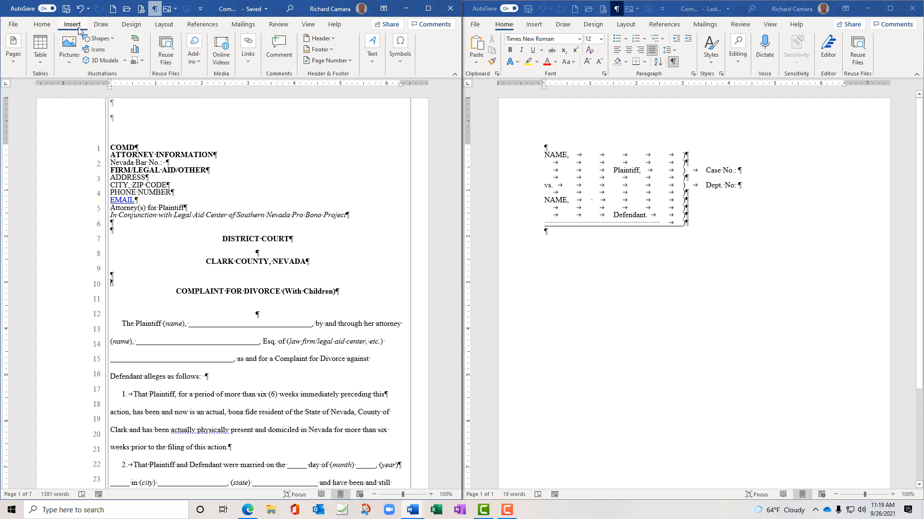
pyautogui.click(41, 61)
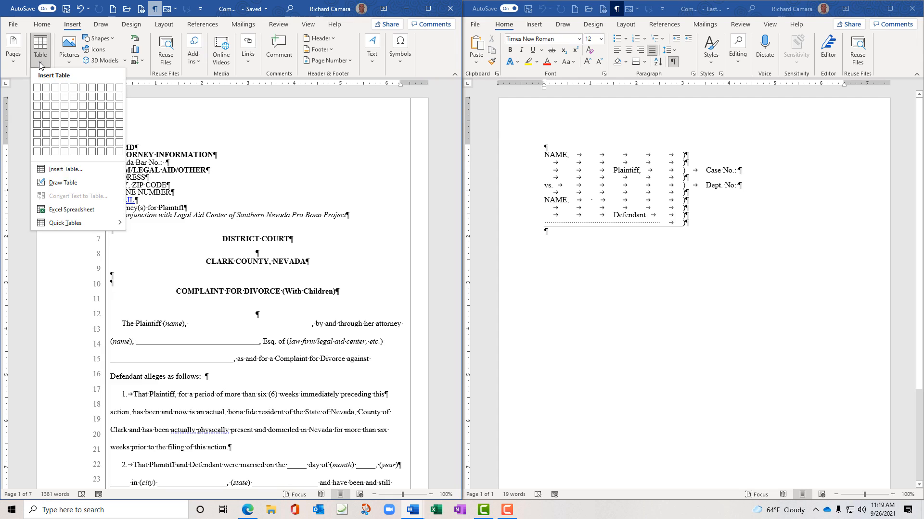
pyautogui.click(46, 88)
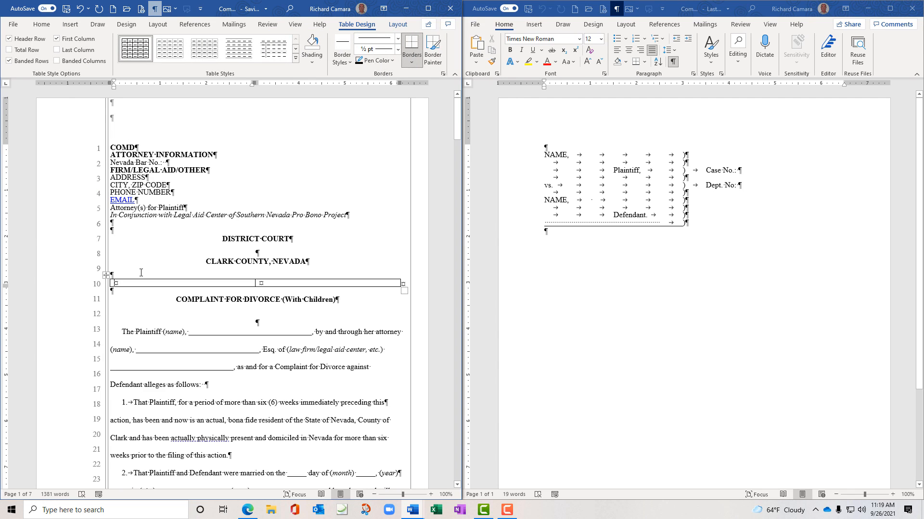
pyautogui.scroll(-2, 188, 261)
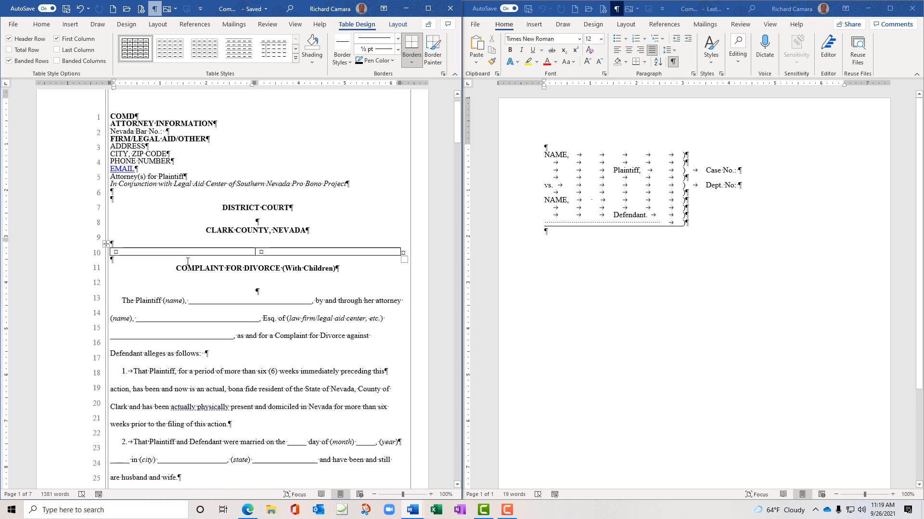
pyautogui.scroll(-2, 188, 261)
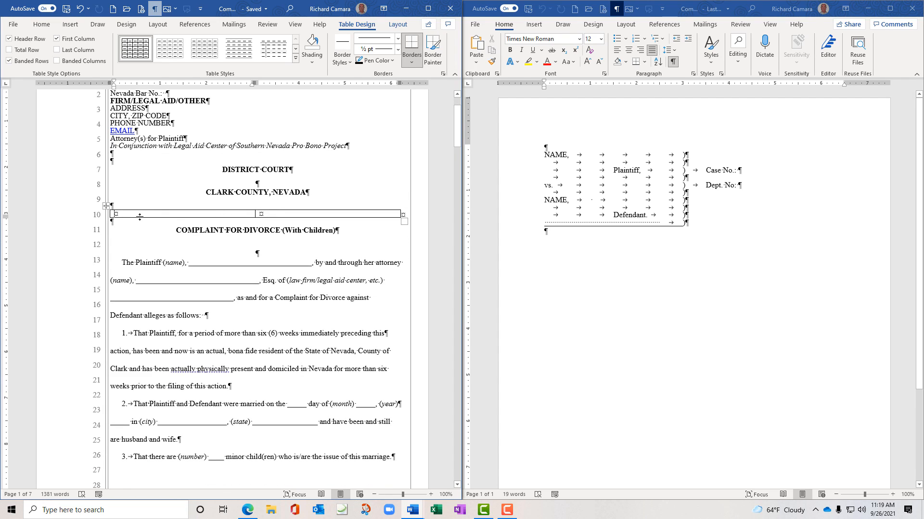
pyautogui.moveTo(140, 218); pyautogui.dragTo(130, 294)
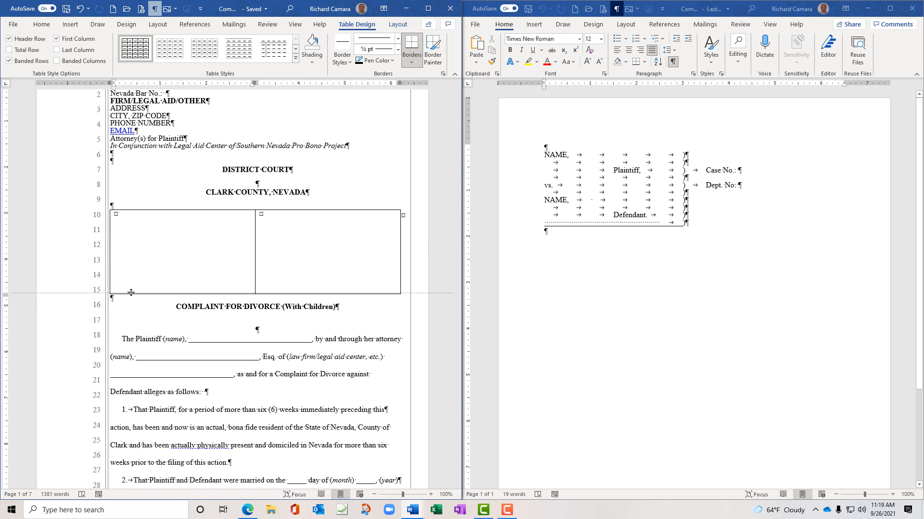
pyautogui.moveTo(131, 292); pyautogui.dragTo(133, 293)
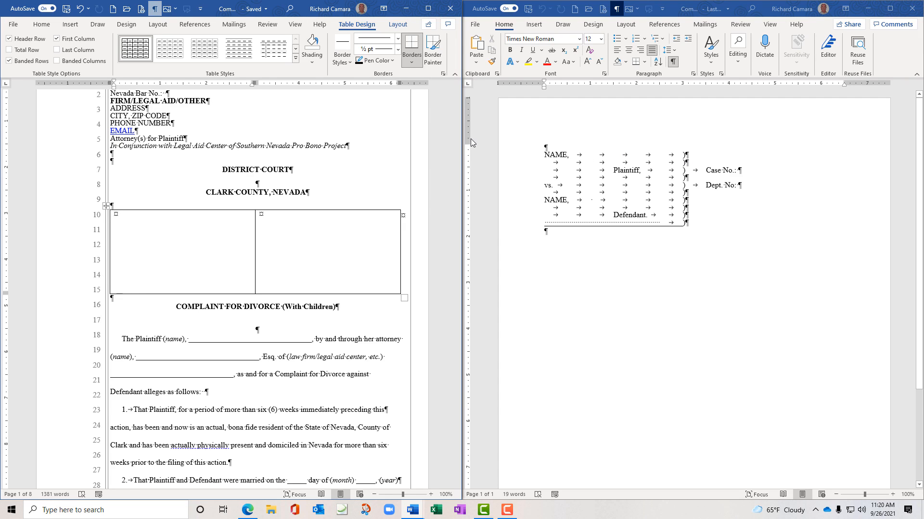
# Type 'NAME,' in the caption table's left cell, adjust the column boundary, and insert a tab after it
pyautogui.click(141, 217)
pyautogui.write('NAME')
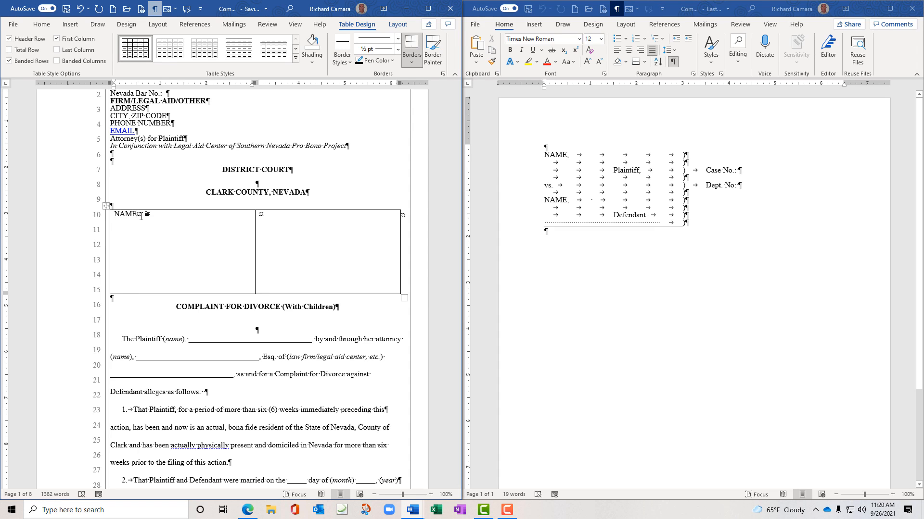
pyautogui.write(',')
pyautogui.moveTo(2, 74)
pyautogui.mouseDown()
pyautogui.moveTo(21, 76)
pyautogui.moveTo(24, 86)
pyautogui.moveTo(10, 90)
pyautogui.mouseUp()
pyautogui.press('Escape')
pyautogui.moveTo(247, 86); pyautogui.dragTo(246, 88)
pyautogui.hotkey('ctrl', 'Tab')
# Close the NAME, line with ')' and start a tab-indented line beneath it
pyautogui.write(')')
pyautogui.press('Return')
pyautogui.hotkey('ctrl', 'Tab')
pyautogui.press('Return')
pyautogui.hotkey('ctrl', 'z')
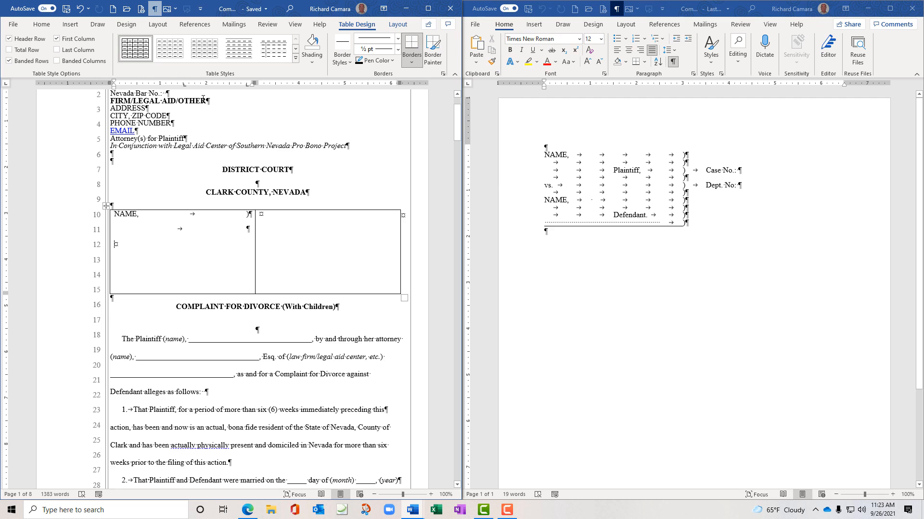
# Type 'Plaintiff,' on the indented line and add closing parentheses in the parenthesis column
pyautogui.hotkey('ctrl', 'Tab')
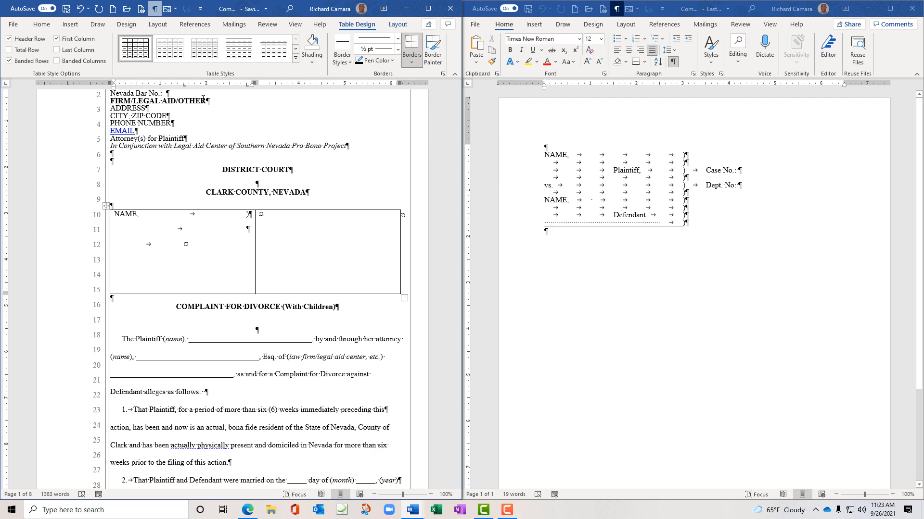
pyautogui.write('Plaintiff,')
pyautogui.press('Tab')
pyautogui.write(')')
pyautogui.click(253, 228)
pyautogui.write(')')
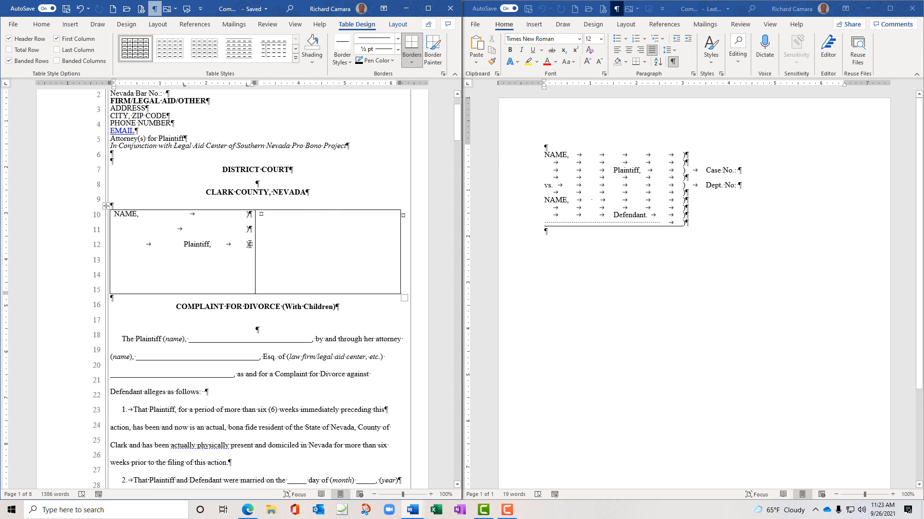
# Undo the stray edits and line up the ruler tab stop on the line under Plaintiff,
pyautogui.hotkey('ctrl', 'z')
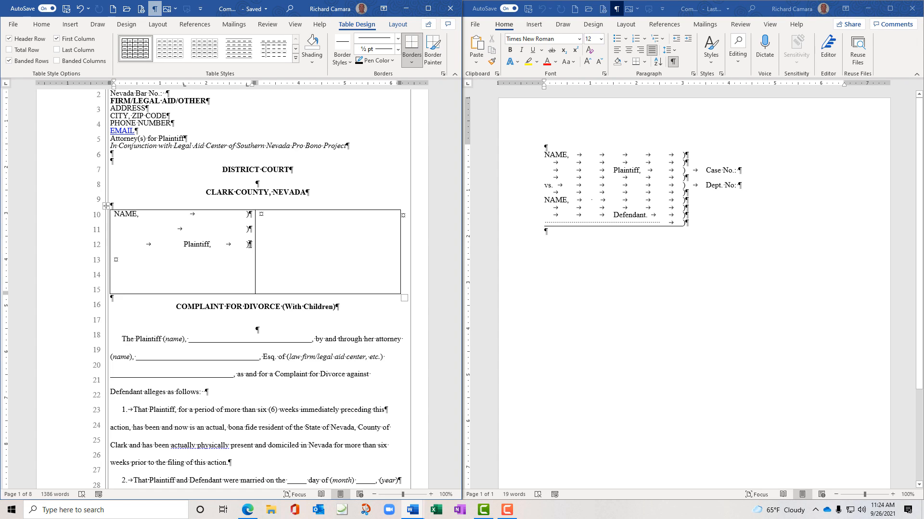
pyautogui.hotkey('ctrl', 'z')
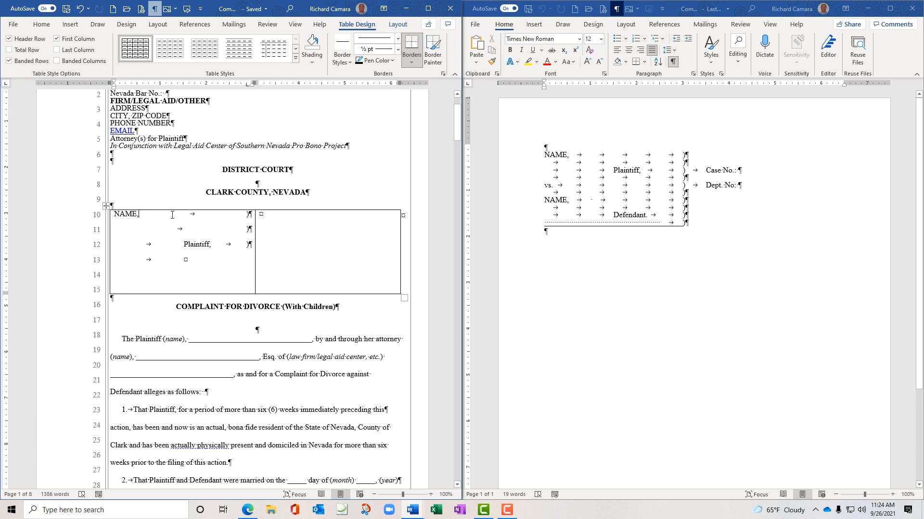
pyautogui.click(170, 225)
pyautogui.click(170, 245)
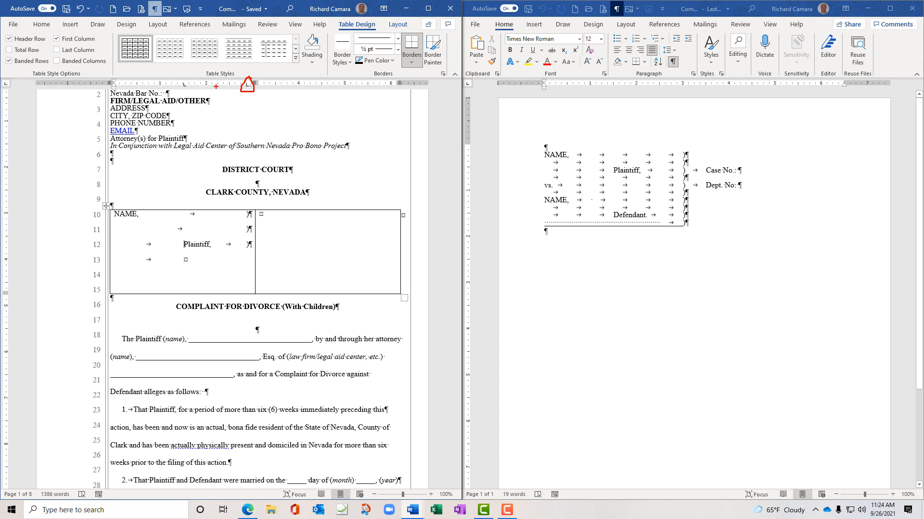
pyautogui.moveTo(184, 82)
pyautogui.mouseDown()
pyautogui.moveTo(182, 94)
pyautogui.moveTo(191, 83)
pyautogui.mouseUp()
pyautogui.press('Escape')
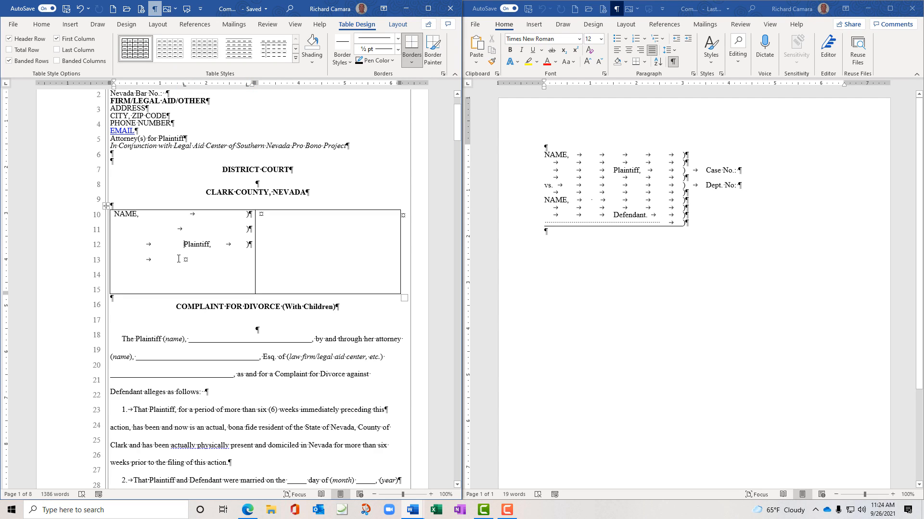
pyautogui.click(179, 259)
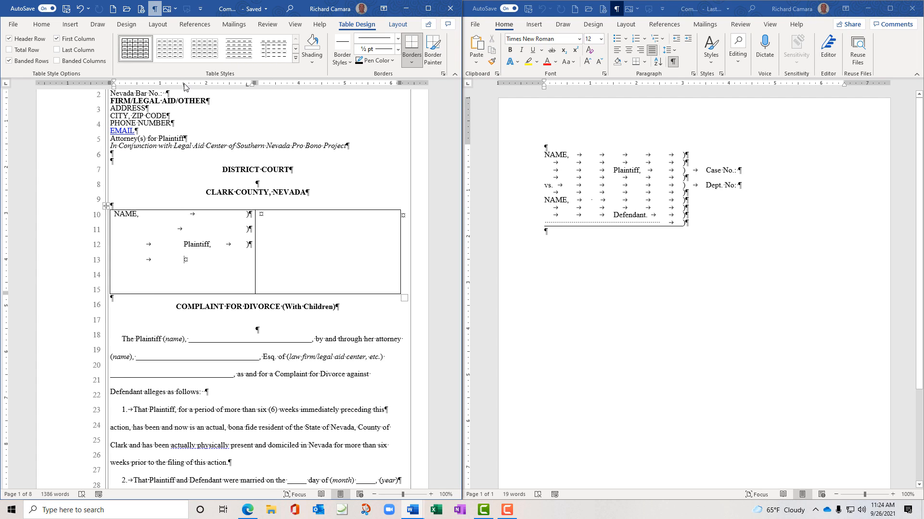
pyautogui.moveTo(184, 87); pyautogui.dragTo(194, 95)
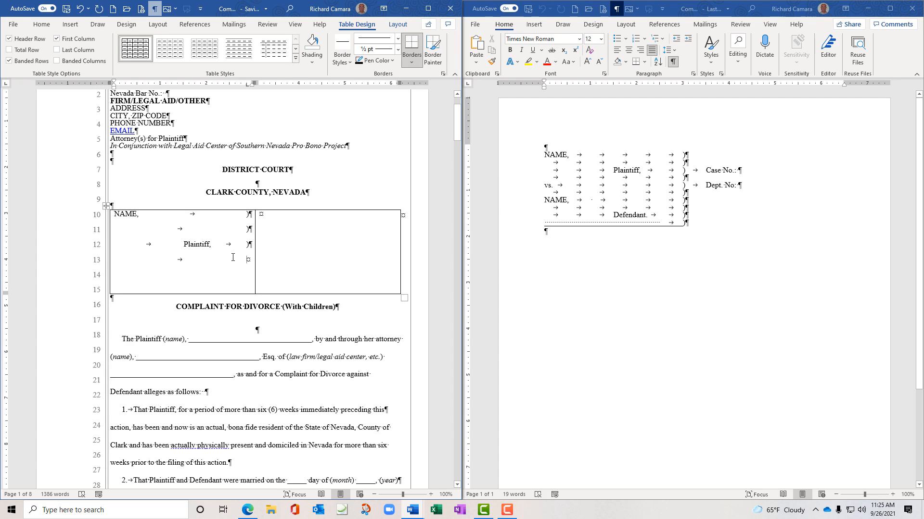
# Add a ')' line, then a lowercase 'vs.' line ending in a tabbed ')'
pyautogui.write(')')
pyautogui.press('Return')
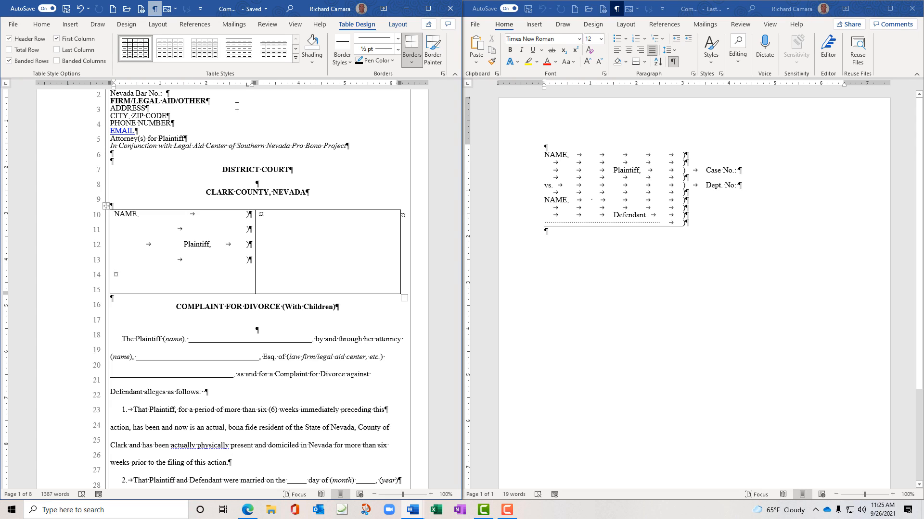
pyautogui.write('Vs.')
pyautogui.press('BackSpace')
pyautogui.press('BackSpace')
pyautogui.press('BackSpace')
pyautogui.hotkey('ctrl', 'z')
pyautogui.hotkey('ctrl', 'Tab')
pyautogui.write(')')
pyautogui.press('Return')
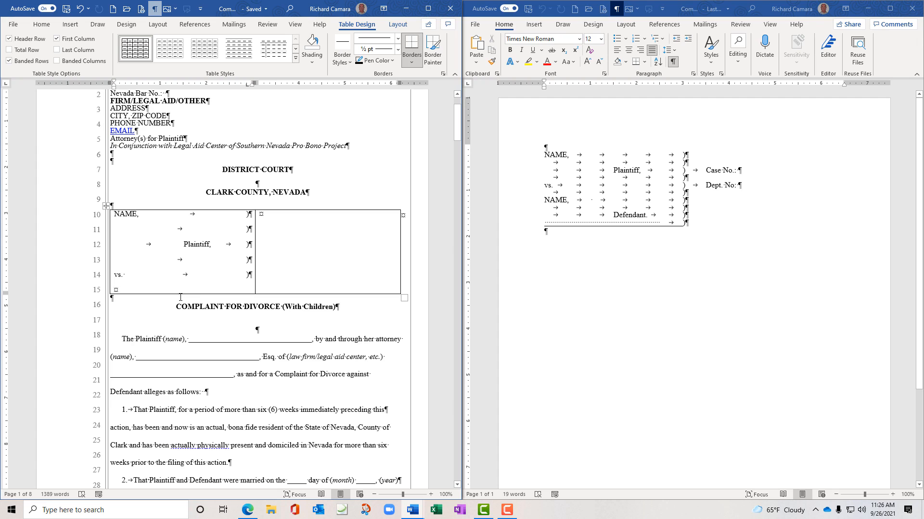
# Make the caption table's last row taller and add a tabbed ')' line below vs
pyautogui.moveTo(179, 293); pyautogui.dragTo(176, 311)
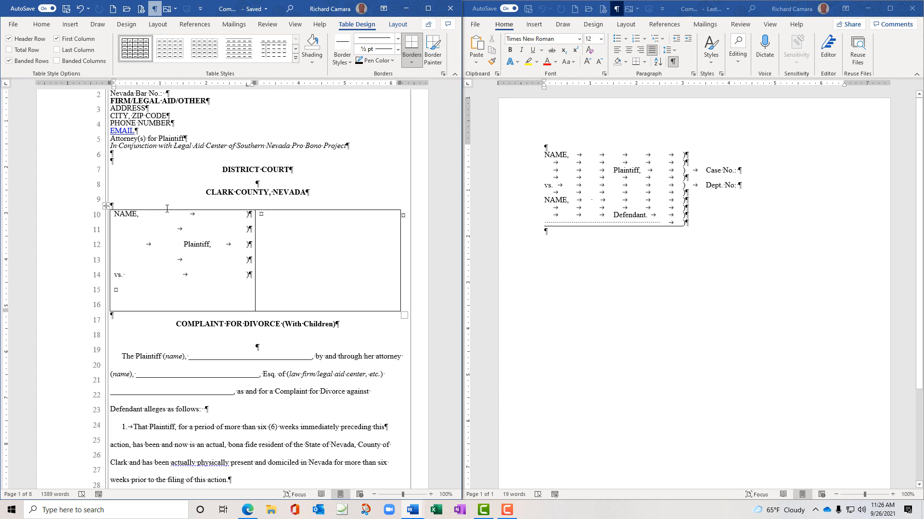
pyautogui.hotkey('ctrl', 'z')
pyautogui.write(')')
pyautogui.press('Return')
pyautogui.click(245, 285)
pyautogui.press('Delete')
pyautogui.press('Return')
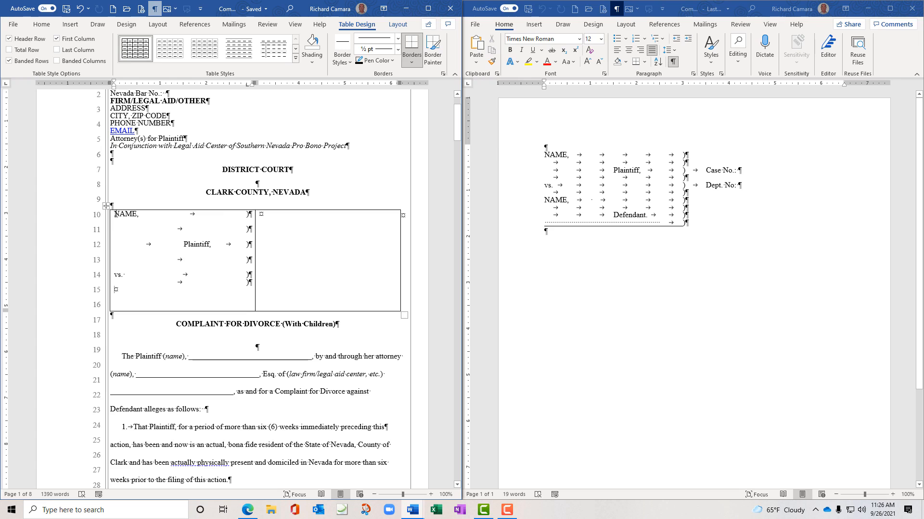
# Select the NAME, through Plaintiff, lines in the left cell
pyautogui.moveTo(116, 214); pyautogui.dragTo(252, 256)
pyautogui.click(130, 228)
pyautogui.moveTo(115, 214); pyautogui.dragTo(253, 260)
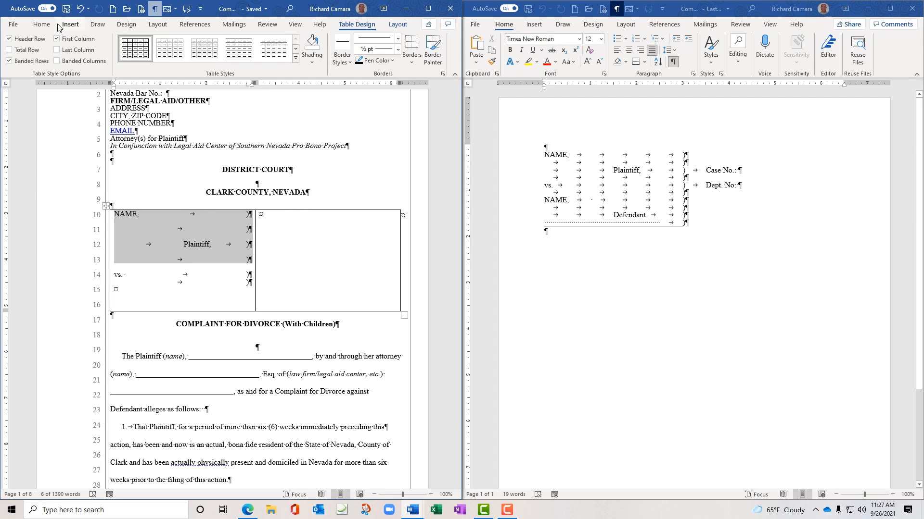
# Set the selected caption lines to Single line spacing
pyautogui.click(42, 24)
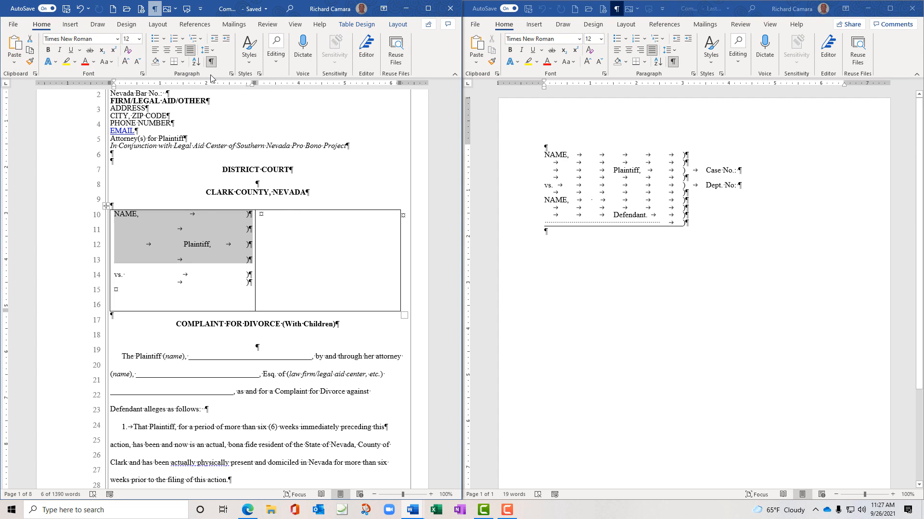
pyautogui.click(231, 75)
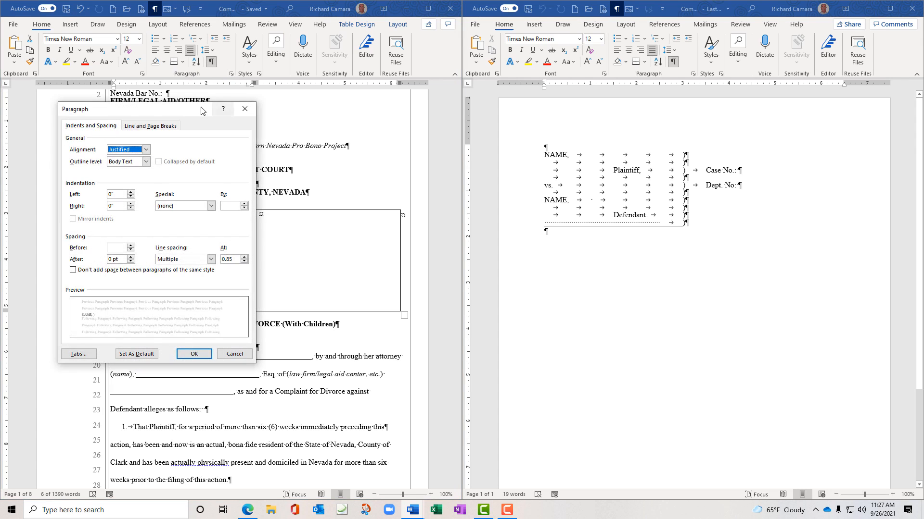
pyautogui.moveTo(197, 111); pyautogui.dragTo(422, 102)
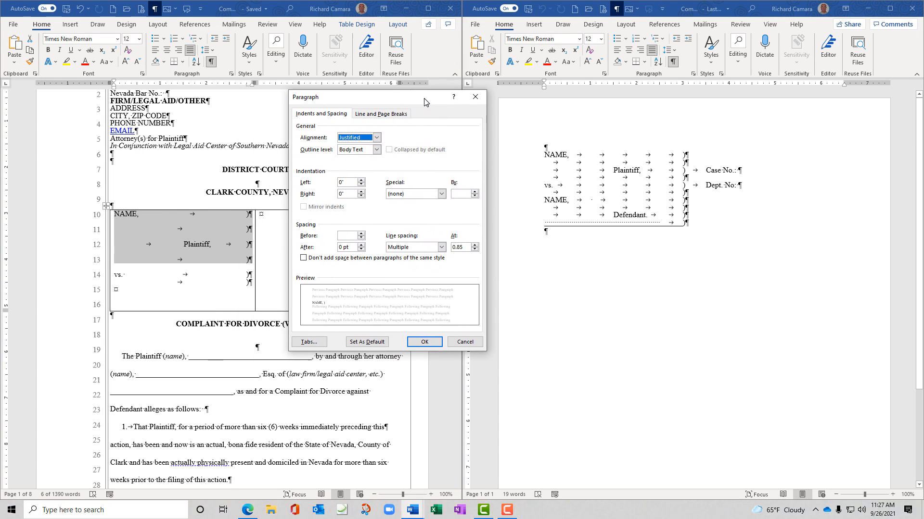
pyautogui.click(441, 247)
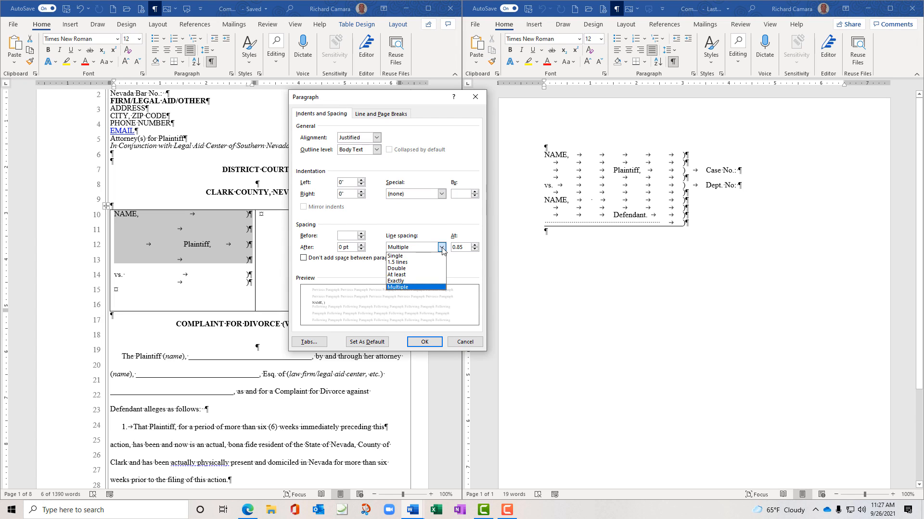
pyautogui.click(417, 256)
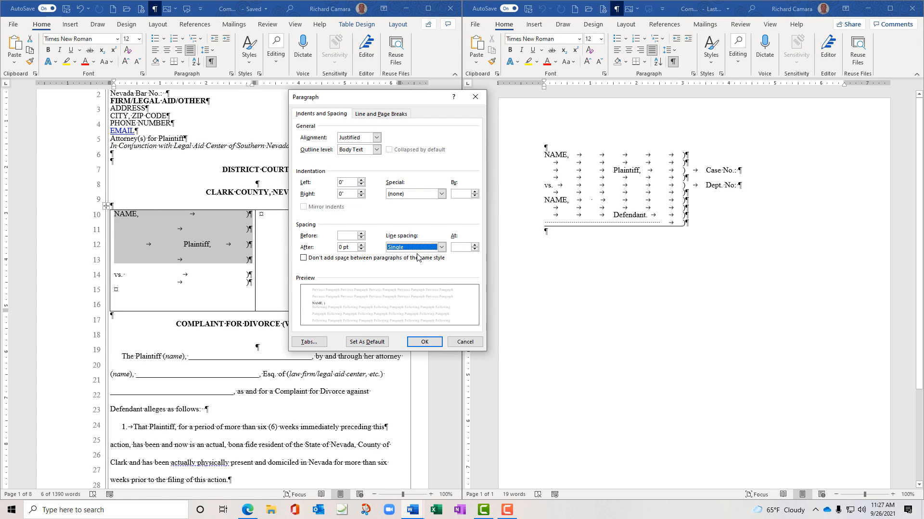
pyautogui.click(426, 340)
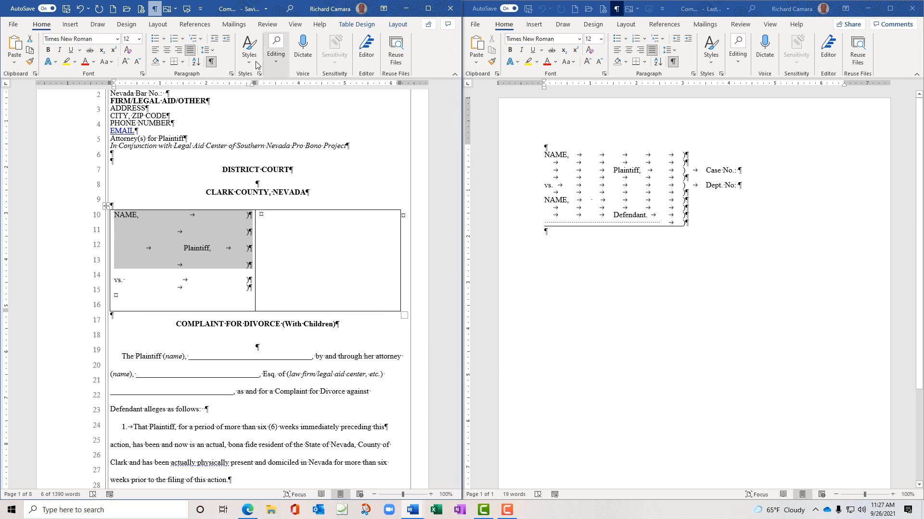
# Set Spacing Before to 0 pt on the caption lines
pyautogui.click(231, 74)
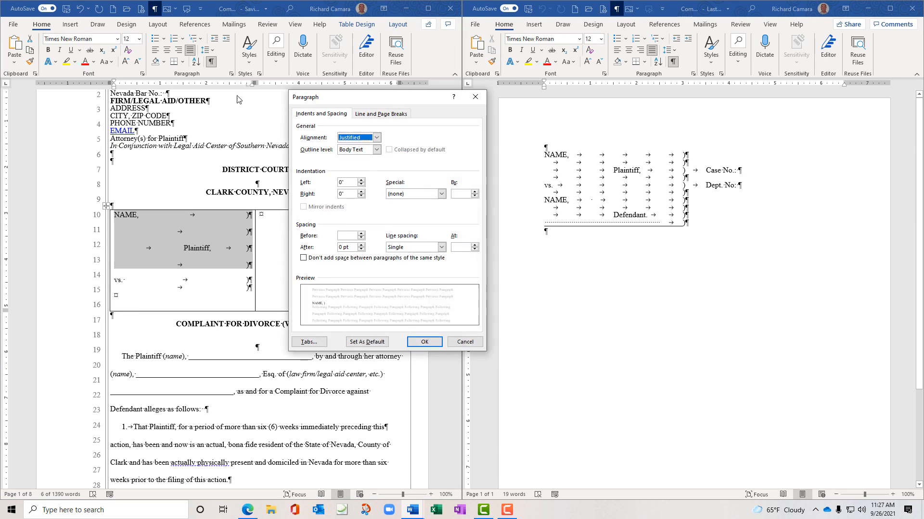
pyautogui.click(362, 237)
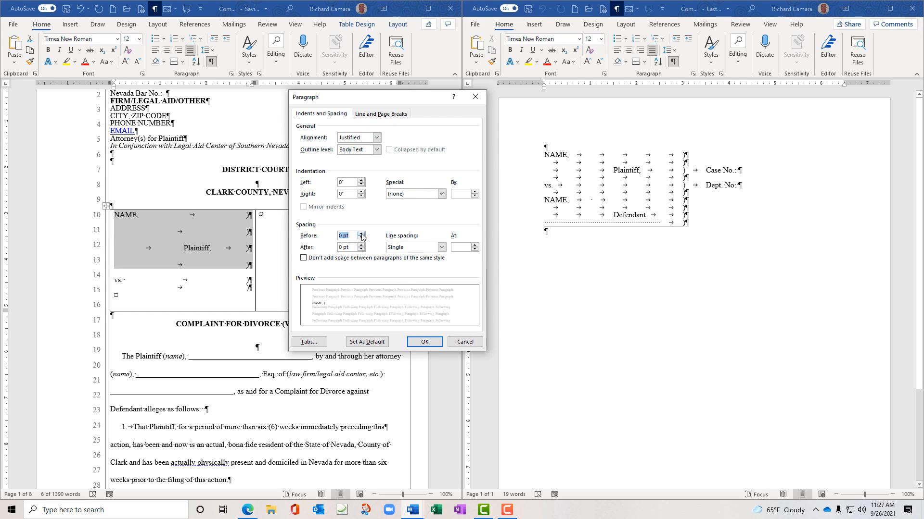
pyautogui.click(416, 342)
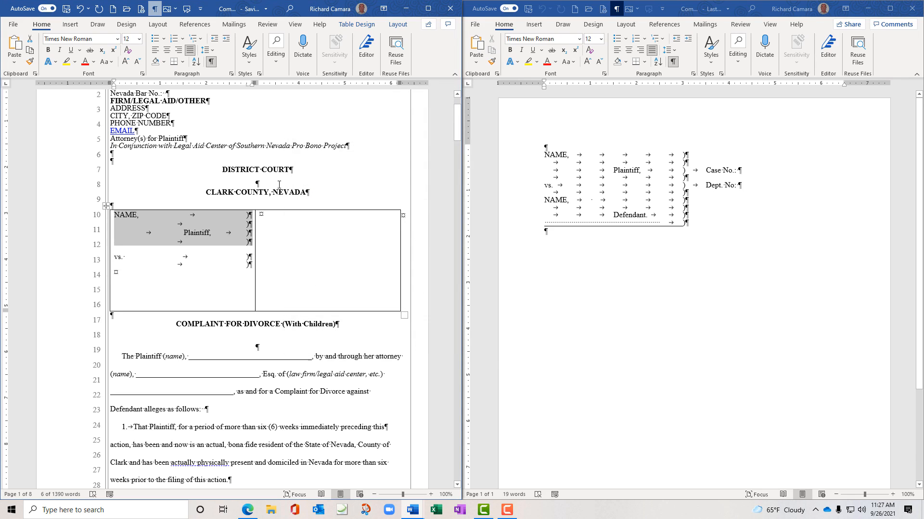
pyautogui.click(251, 246)
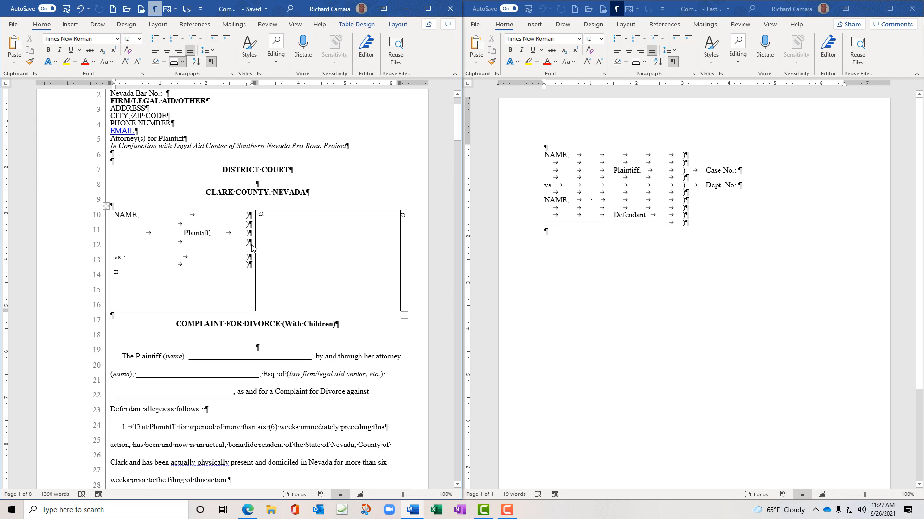
pyautogui.press('Delete')
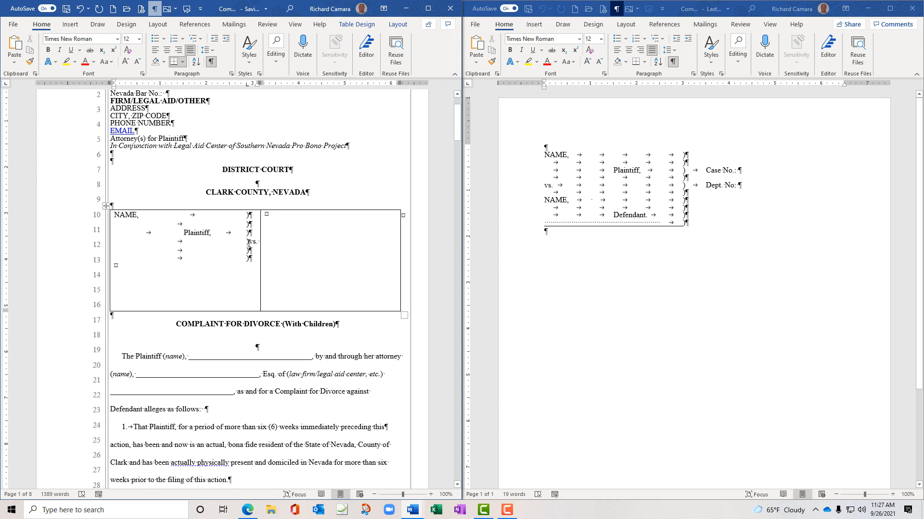
pyautogui.hotkey('ctrl', 'z')
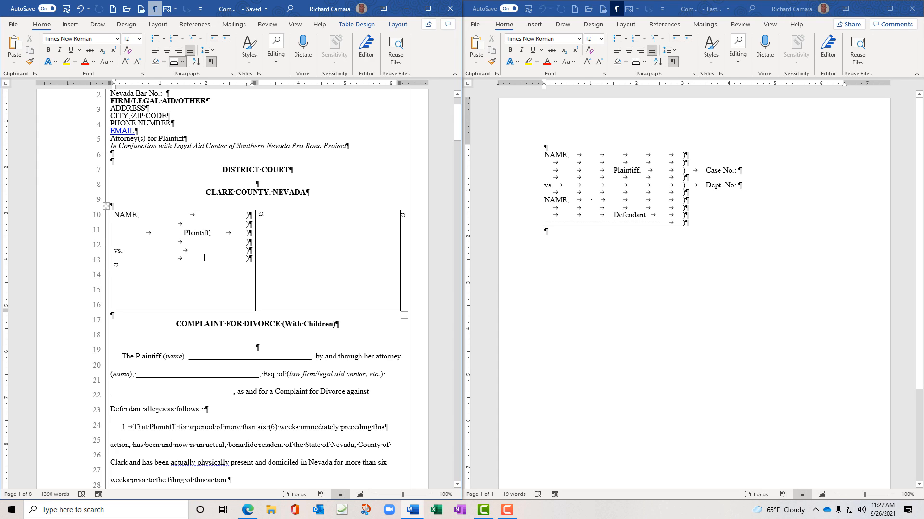
# Add a second 'NAME,' line with a tabbed ')' and another ')' line below it
pyautogui.write('NAM')
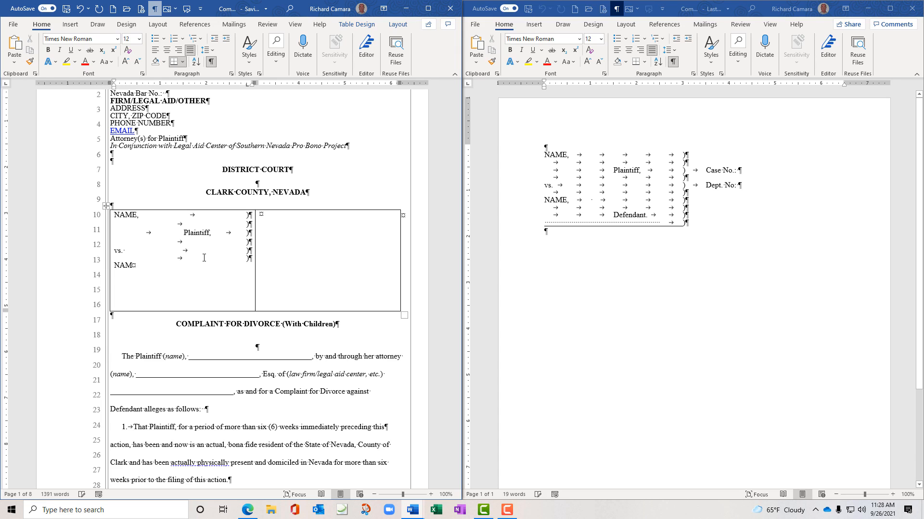
pyautogui.write('E,')
pyautogui.hotkey('ctrl', 'Tab')
pyautogui.write(')')
pyautogui.press('Return')
pyautogui.hotkey('ctrl', 'Tab')
pyautogui.write(')')
pyautogui.press('Return')
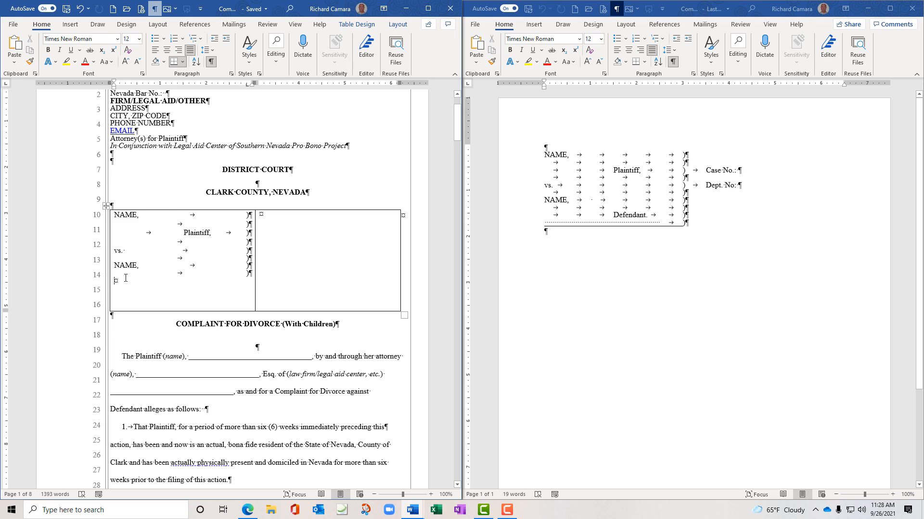
# Set a tab stop and add an indented 'Defendant' line plus a final ')' line
pyautogui.click(183, 85)
pyautogui.hotkey('ctrl', 'Tab')
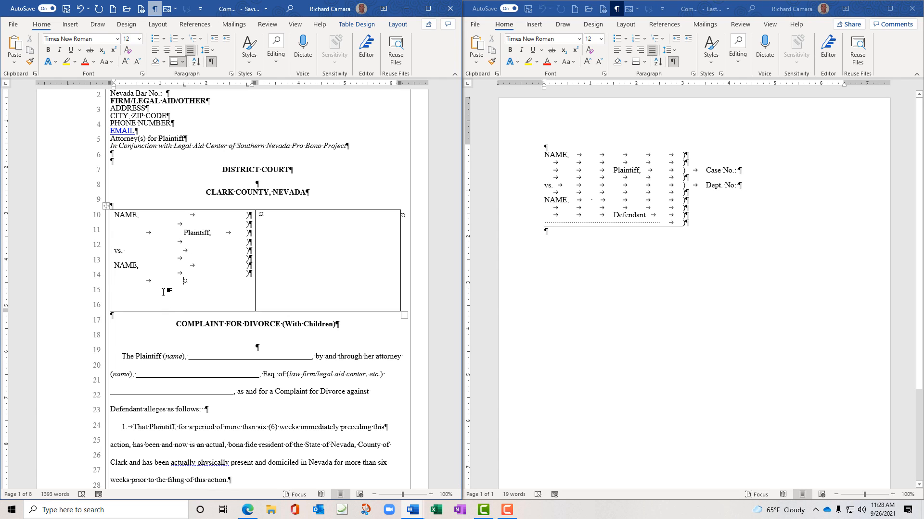
pyautogui.write('Defendant')
pyautogui.hotkey('ctrl', 'Tab')
pyautogui.write(')')
pyautogui.press('Return')
pyautogui.hotkey('ctrl', 'Tab')
pyautogui.moveTo(184, 87); pyautogui.dragTo(199, 236)
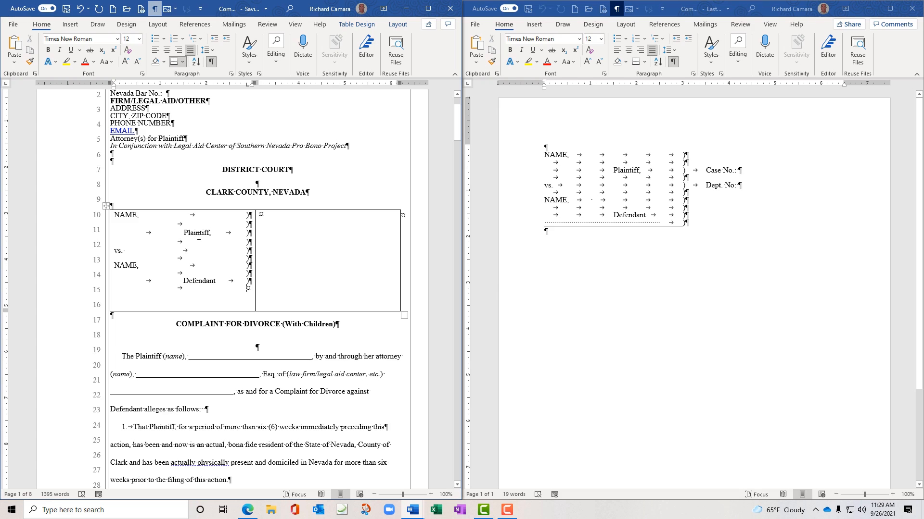
pyautogui.write(')')
# Add a tab stop and a tab-indented 'Case No.:' line in the right caption cell
pyautogui.click(299, 218)
pyautogui.press('Return')
pyautogui.press('Return')
pyautogui.click(276, 87)
pyautogui.hotkey('ctrl', 'Tab')
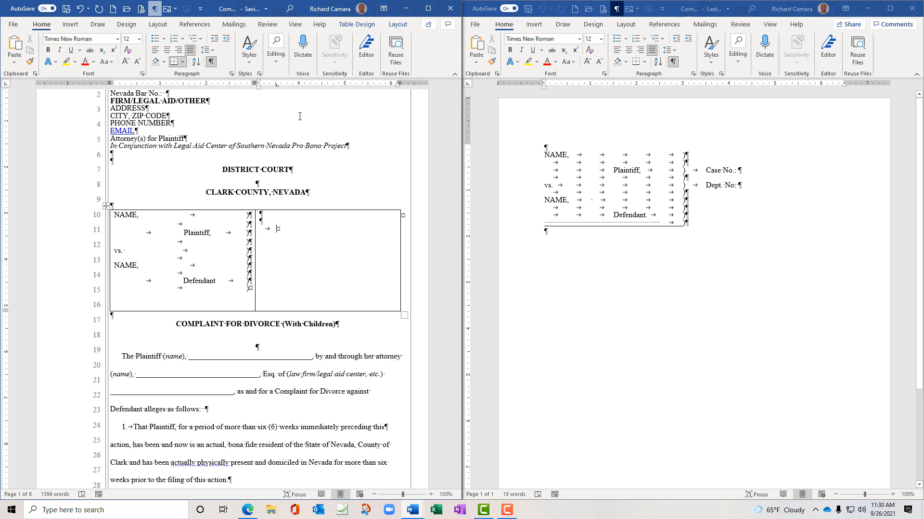
pyautogui.write('Case n')
pyautogui.press('BackSpace')
pyautogui.write('No.:')
# Add a tab-indented 'Dept No.:' line below Case No.:
pyautogui.press('Return')
pyautogui.press('Return')
pyautogui.hotkey('ctrl', 'Tab')
pyautogui.write('Dept No.')
pyautogui.press('BackSpace')
pyautogui.write(':')
pyautogui.press('BackSpace')
pyautogui.press('BackSpace')
pyautogui.write('.:')
# Realign the Plaintiff and Defendant line tab stops on the ruler, then hide formatting marks
pyautogui.click(211, 63)
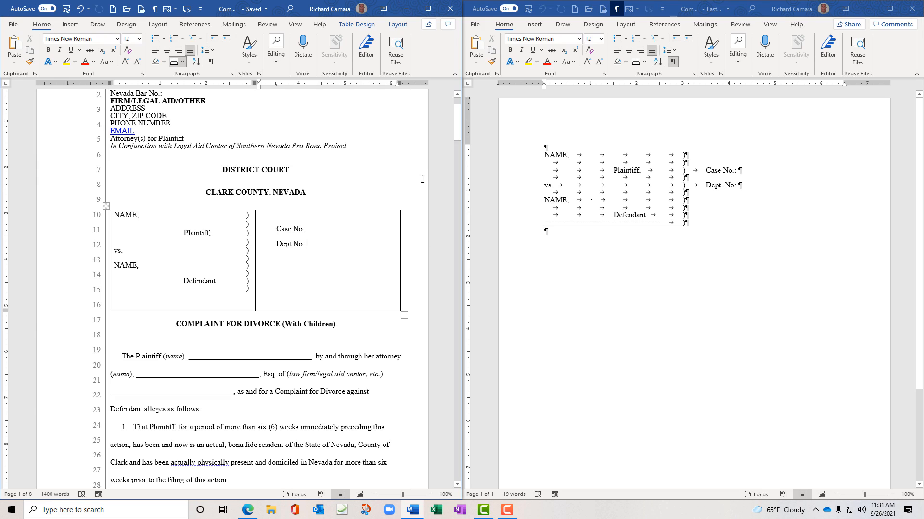
pyautogui.click(212, 62)
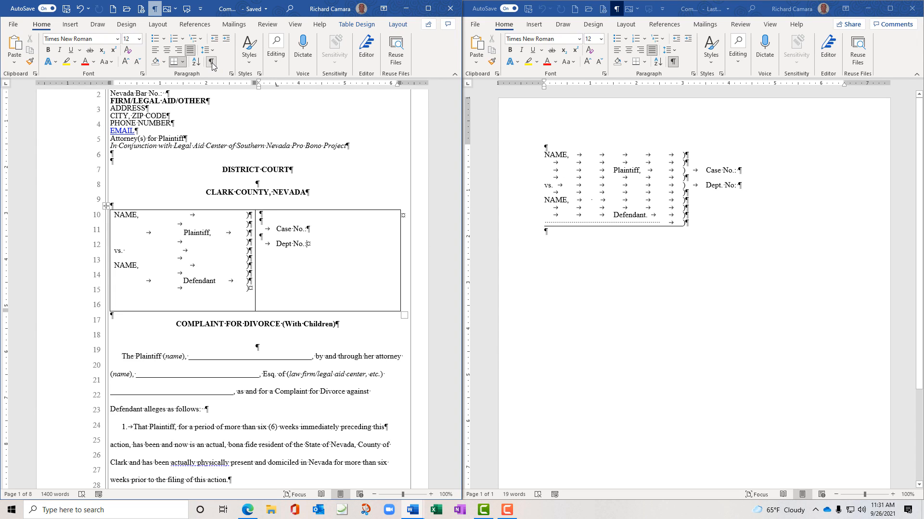
pyautogui.click(196, 233)
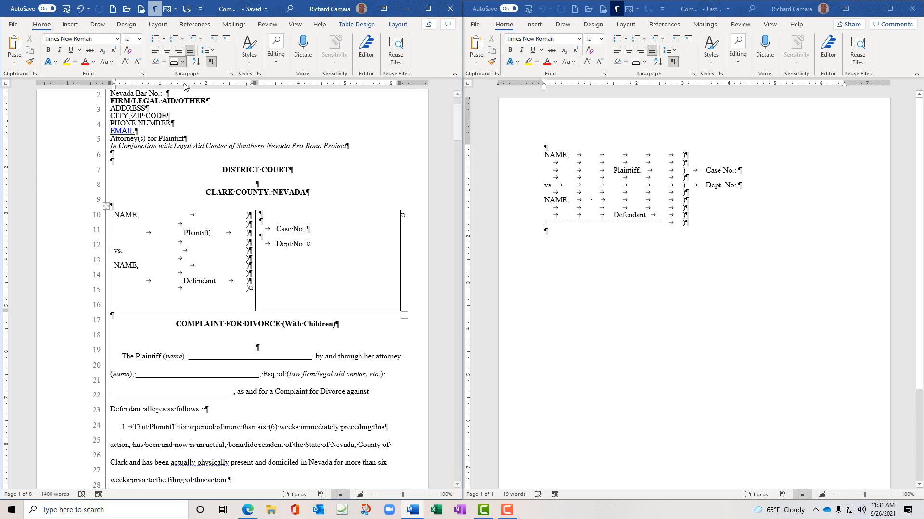
pyautogui.moveTo(184, 85); pyautogui.dragTo(177, 93)
pyautogui.moveTo(183, 87); pyautogui.dragTo(178, 91)
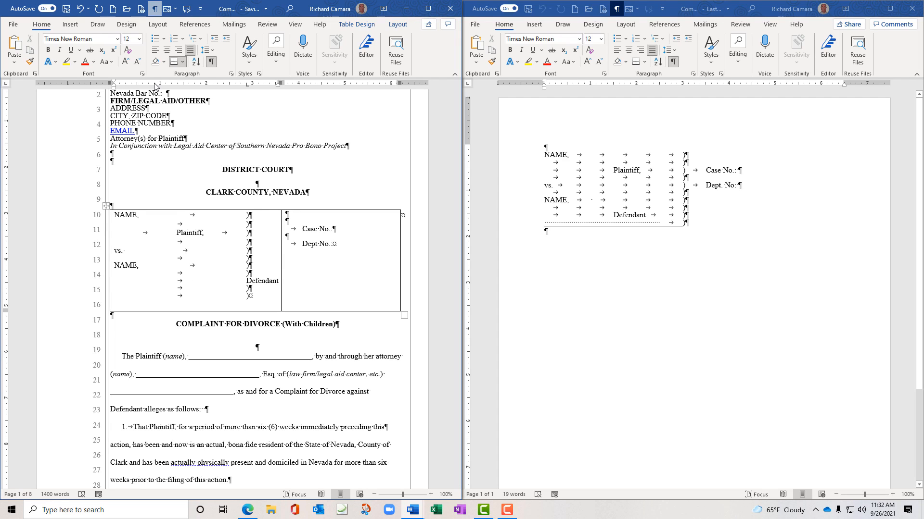
pyautogui.click(184, 85)
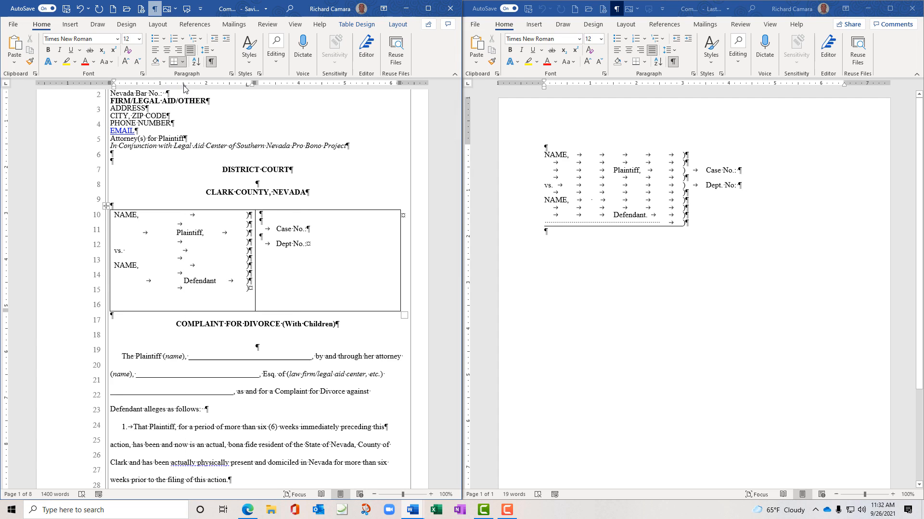
pyautogui.moveTo(184, 86); pyautogui.dragTo(176, 90)
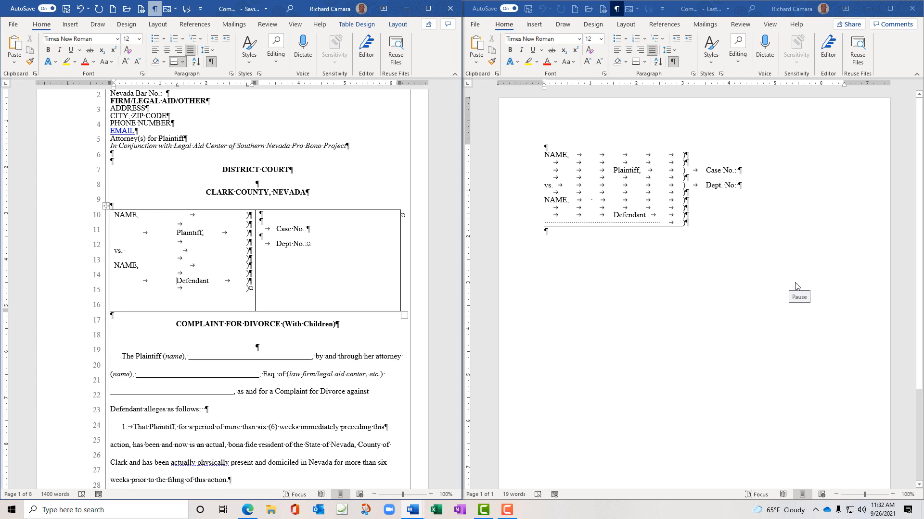
pyautogui.click(211, 62)
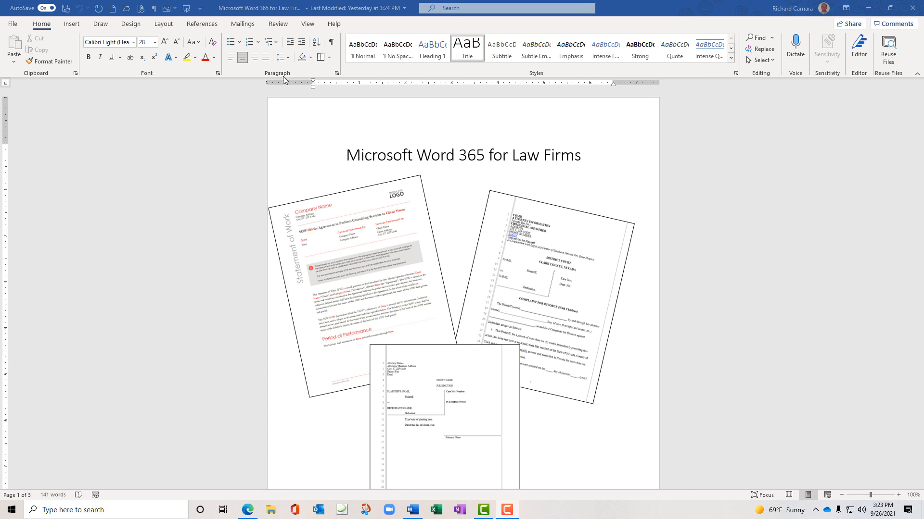
# Open 'My Annual - Hildebrandt' from Recent files and select the six Achievements bullet items
pyautogui.click(18, 25)
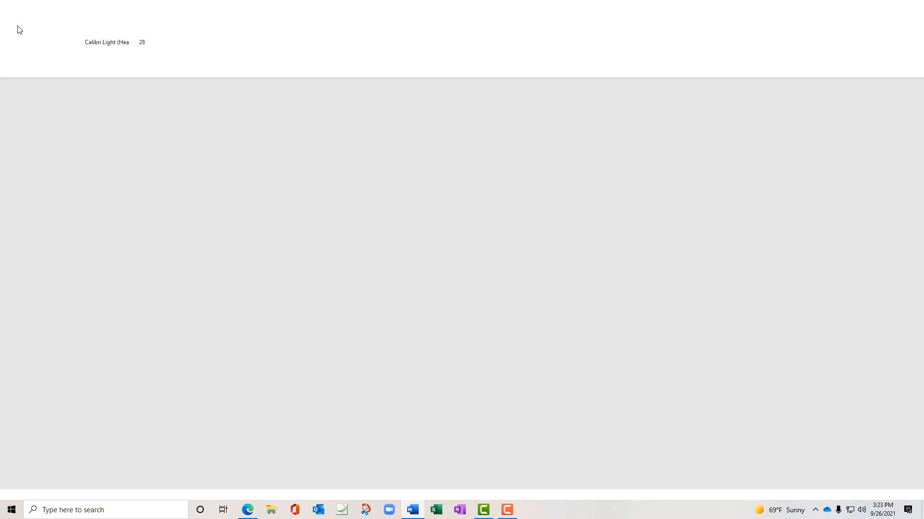
pyautogui.click(33, 84)
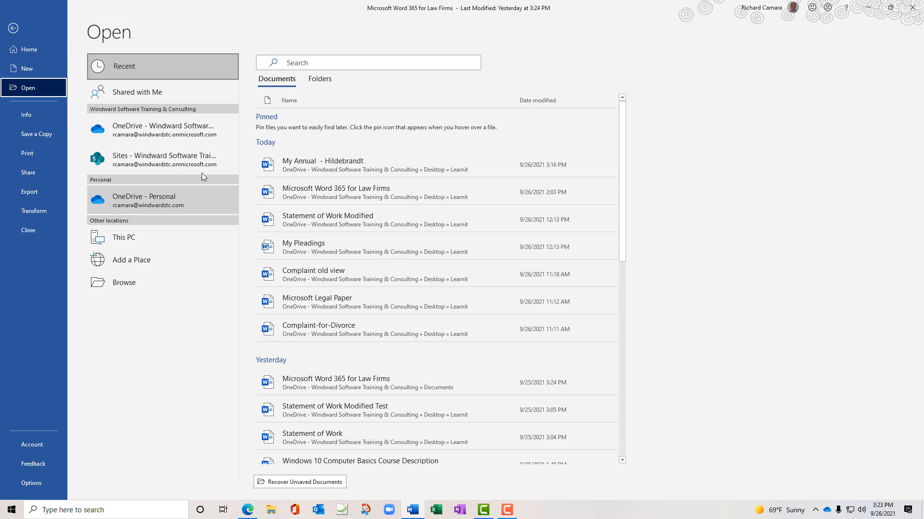
pyautogui.click(291, 166)
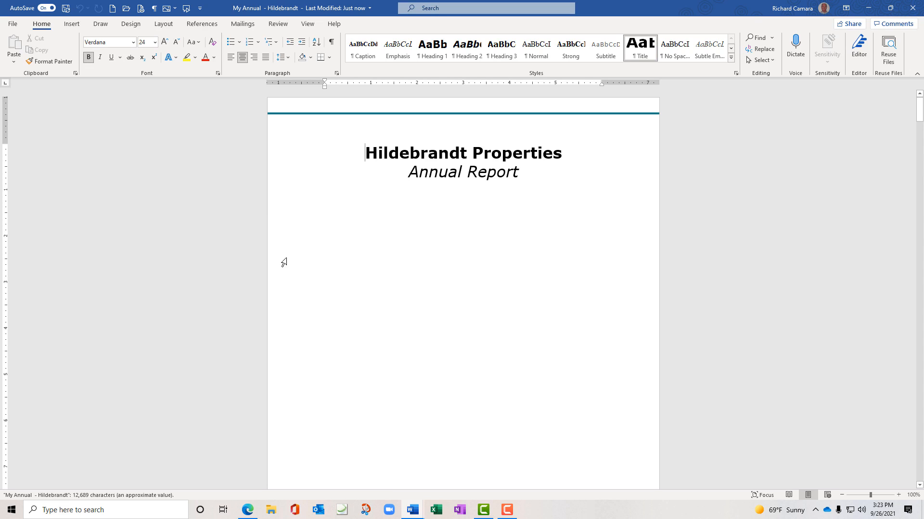
pyautogui.scroll(-10, 296, 267)
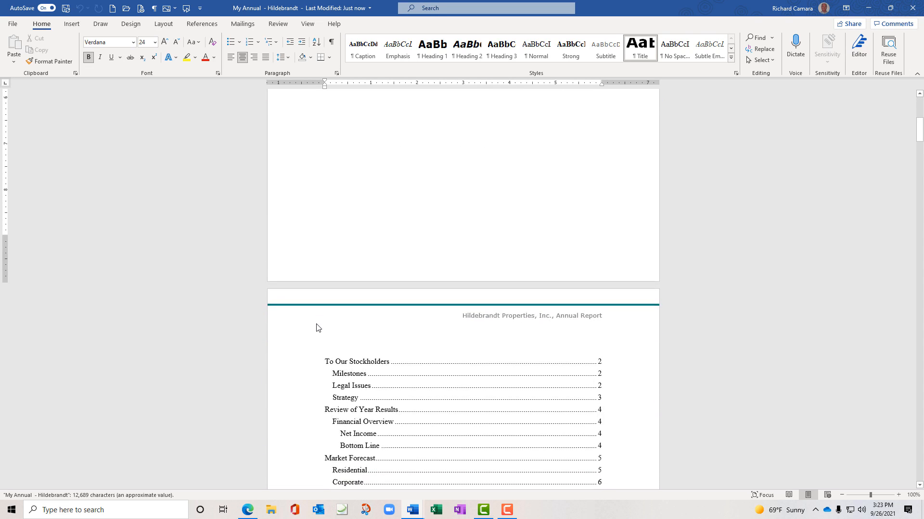
pyautogui.scroll(-10, 315, 334)
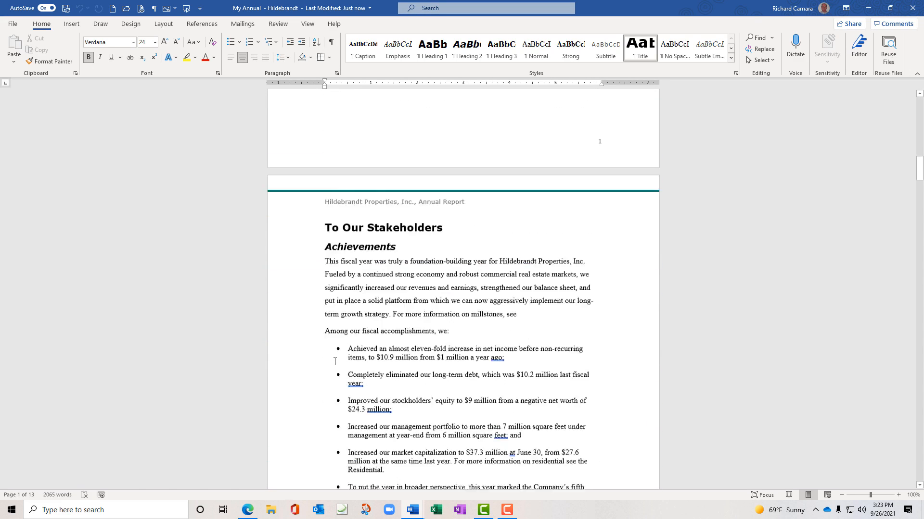
pyautogui.scroll(-1, 334, 303)
pyautogui.moveTo(345, 224); pyautogui.dragTo(590, 403)
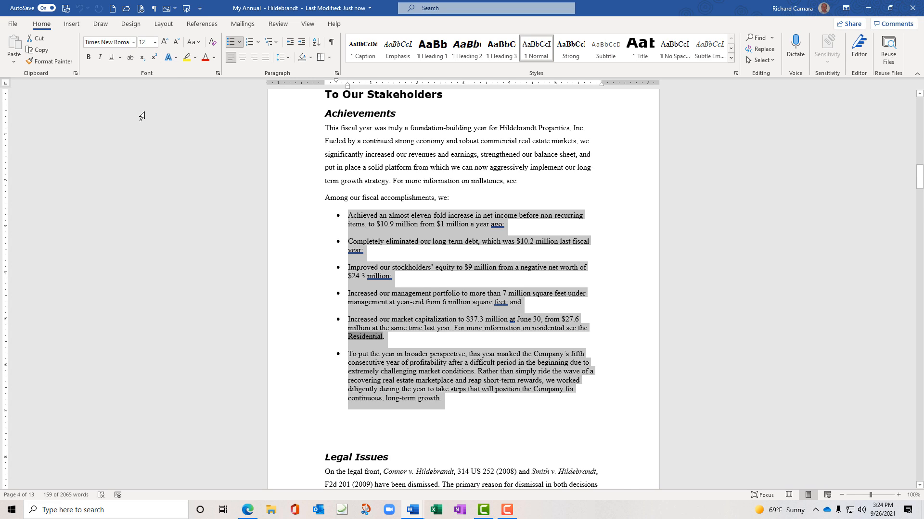
# Replace the list's round bullets with a custom Wingdings four-point star, character 170
pyautogui.click(239, 43)
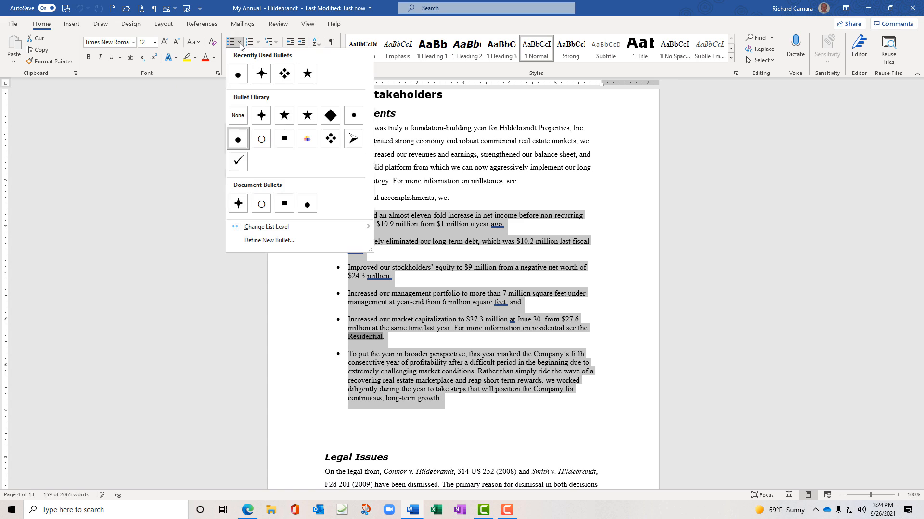
pyautogui.click(284, 75)
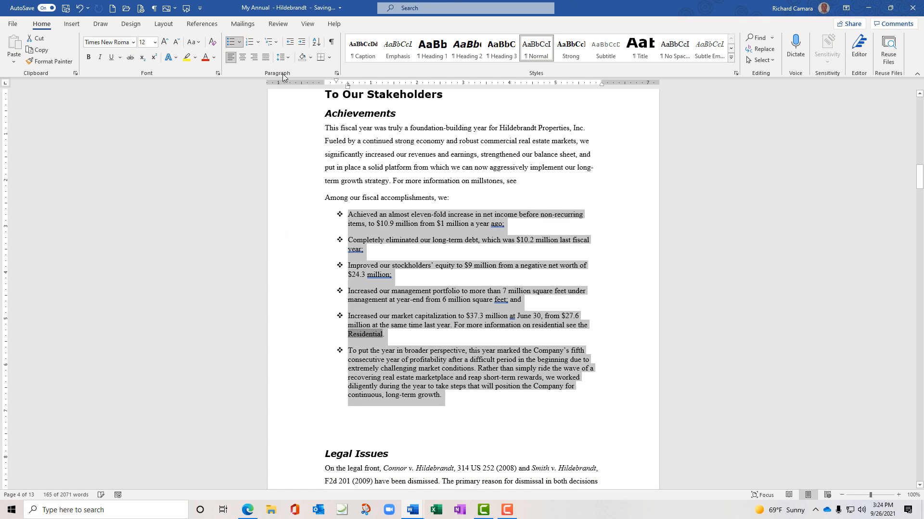
pyautogui.click(239, 43)
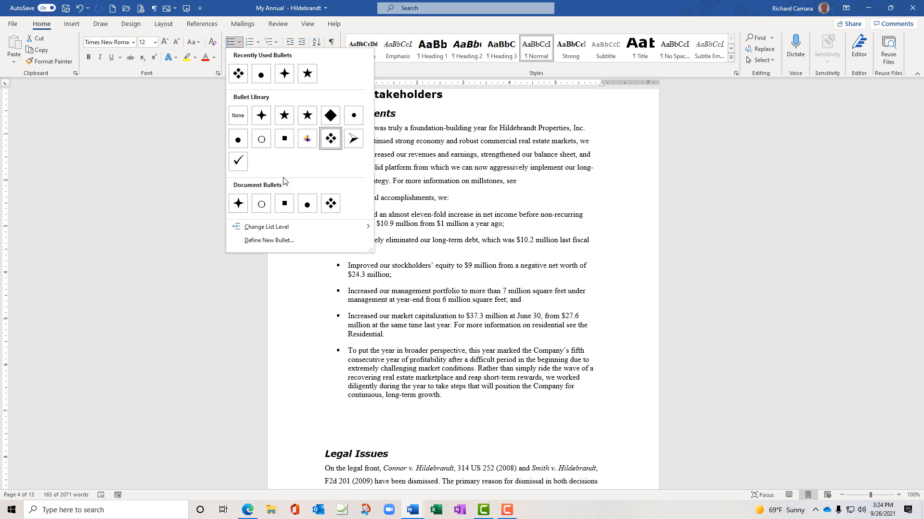
pyautogui.click(276, 248)
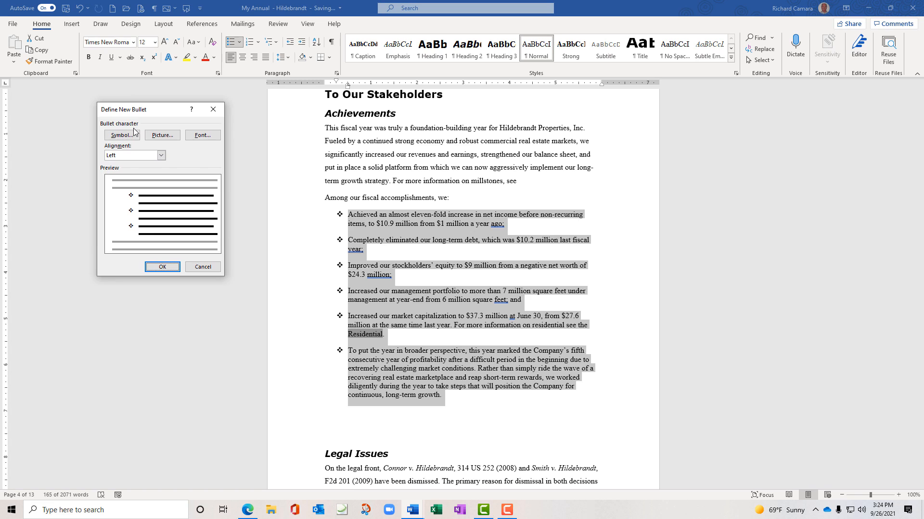
pyautogui.click(132, 135)
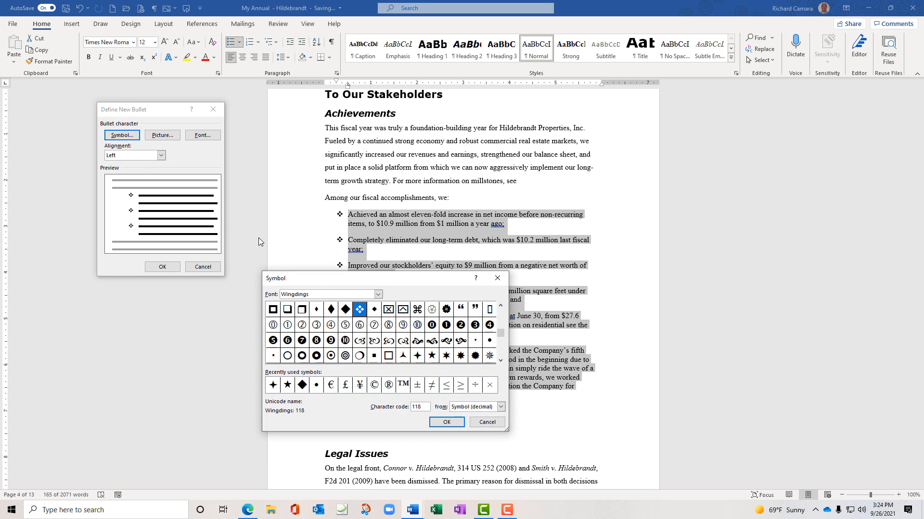
pyautogui.moveTo(307, 281); pyautogui.dragTo(663, 106)
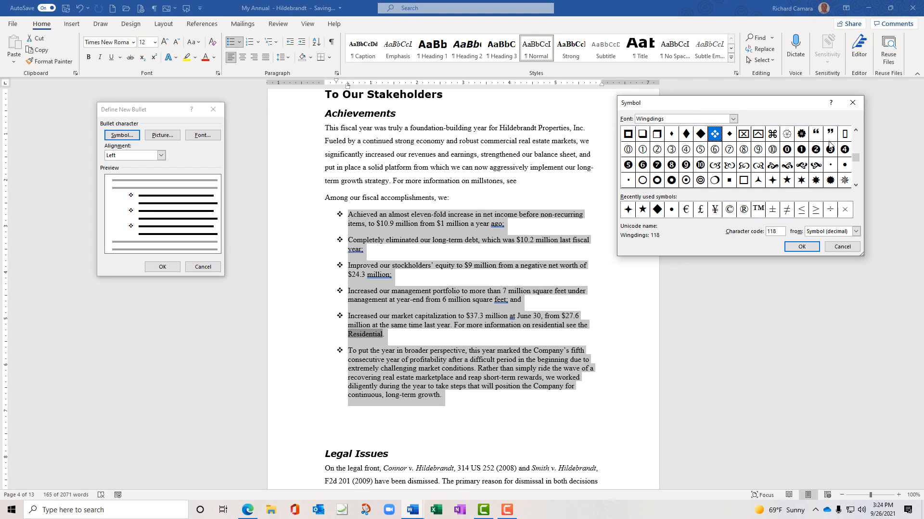
pyautogui.click(772, 181)
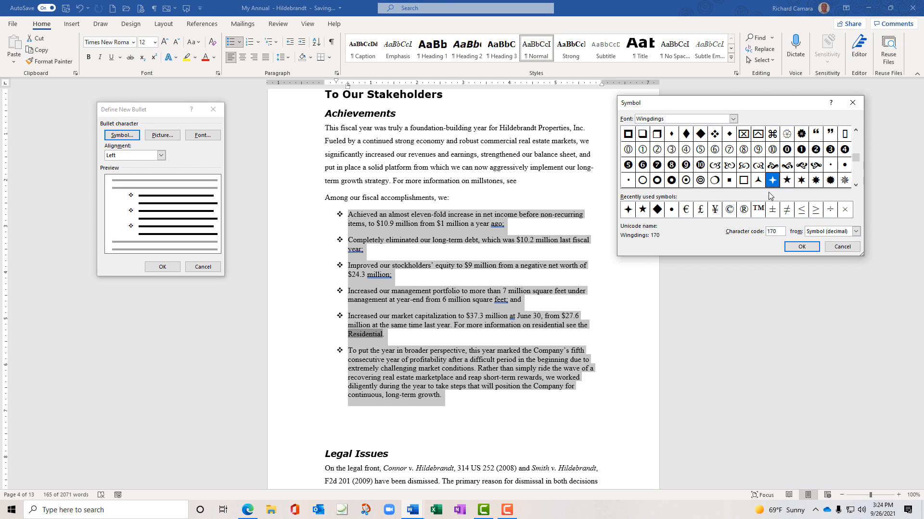
pyautogui.click(799, 248)
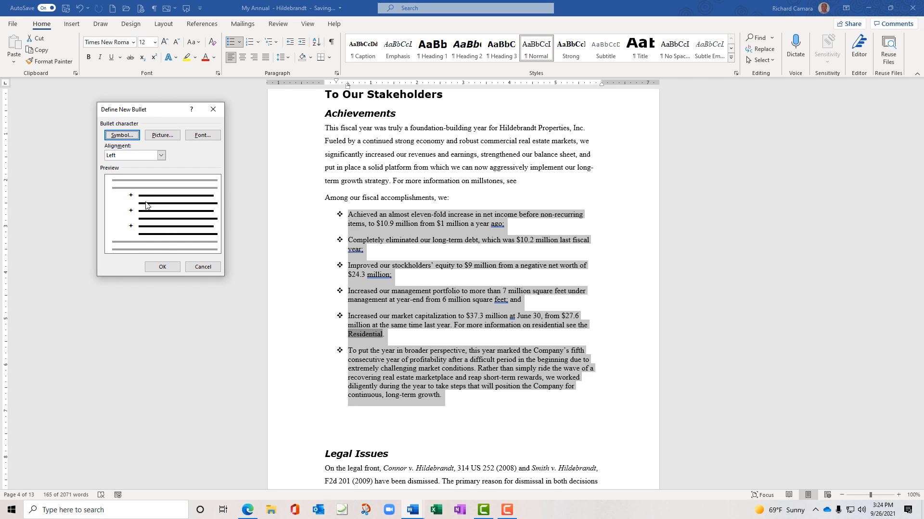
pyautogui.click(163, 266)
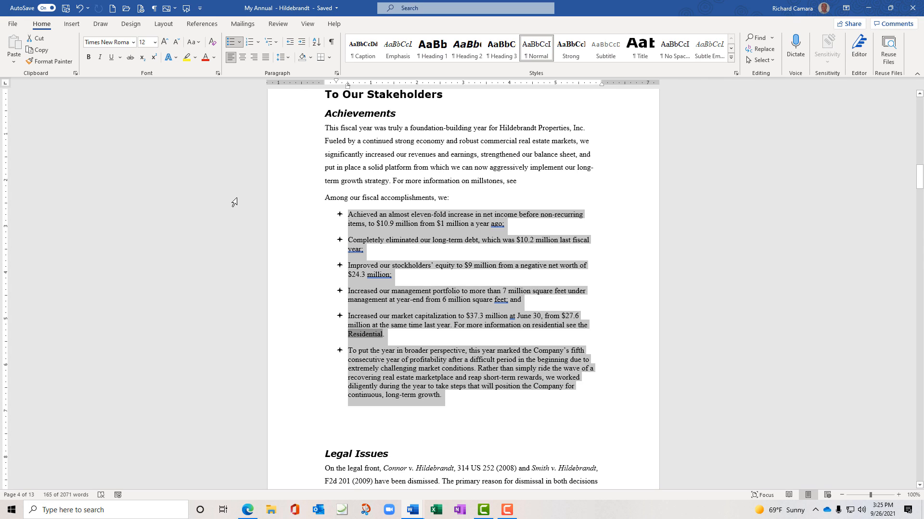
pyautogui.click(347, 87)
pyautogui.moveTo(320, 73)
pyautogui.mouseDown()
pyautogui.moveTo(359, 81)
pyautogui.moveTo(332, 103)
pyautogui.moveTo(323, 74)
pyautogui.mouseUp()
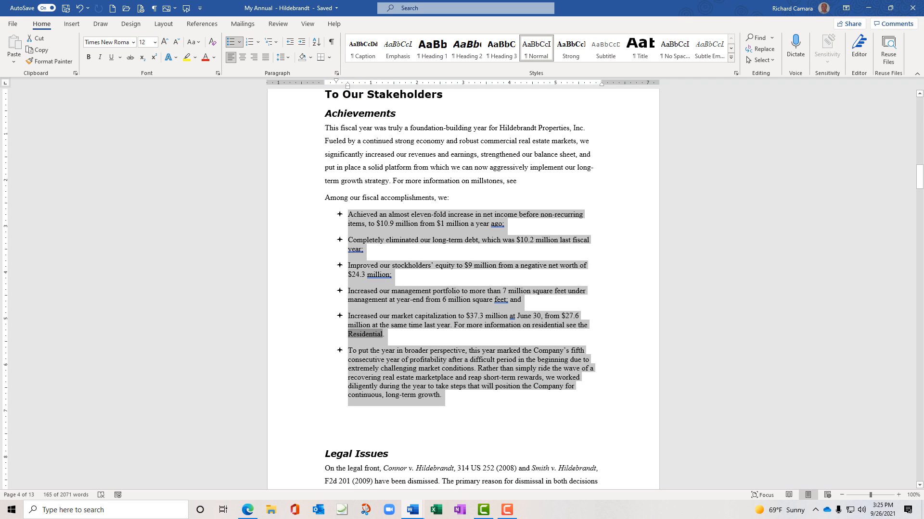
# Widen the gap between the star bullets and item text using the ruler's indent markers
pyautogui.moveTo(348, 86); pyautogui.dragTo(360, 86)
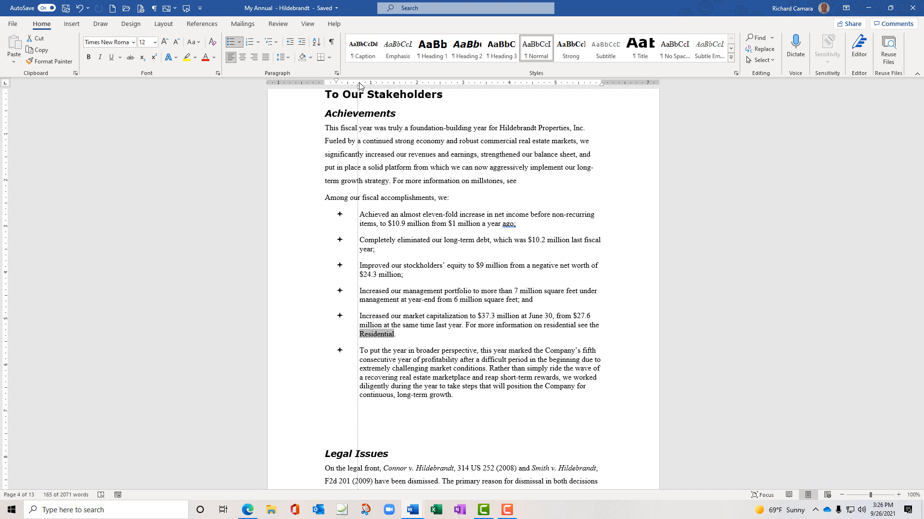
pyautogui.moveTo(360, 86); pyautogui.dragTo(359, 86)
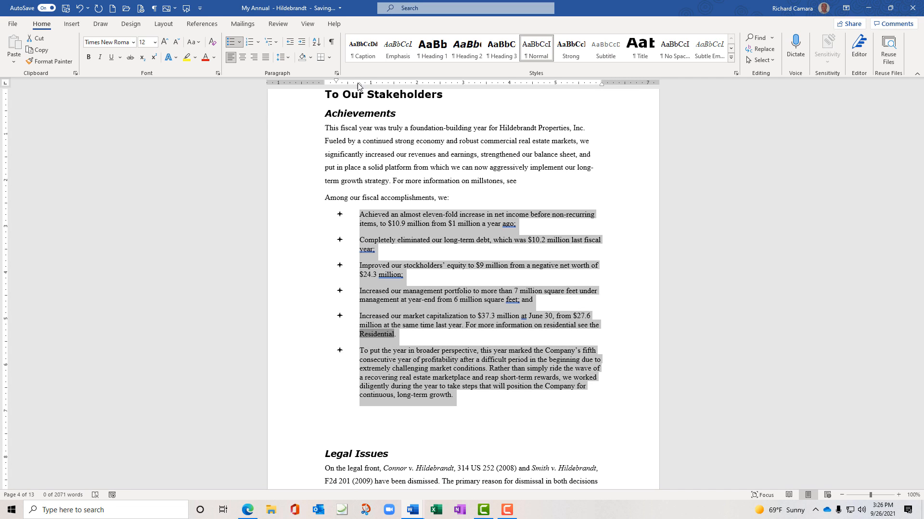
pyautogui.moveTo(336, 81); pyautogui.dragTo(362, 89)
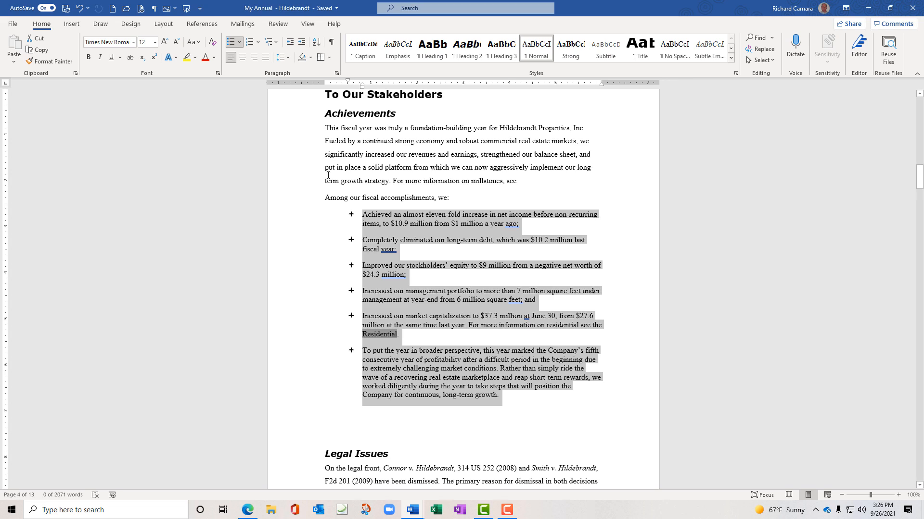
pyautogui.click(377, 225)
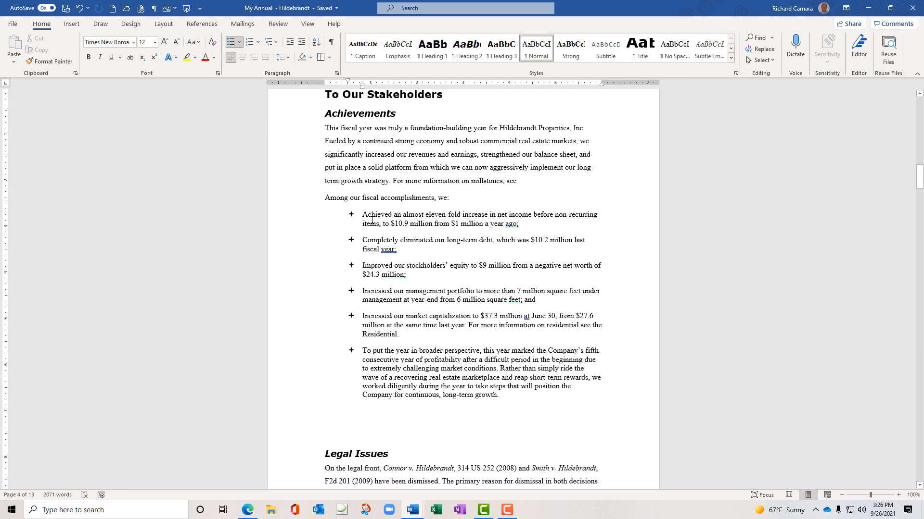
pyautogui.moveTo(362, 216); pyautogui.dragTo(550, 401)
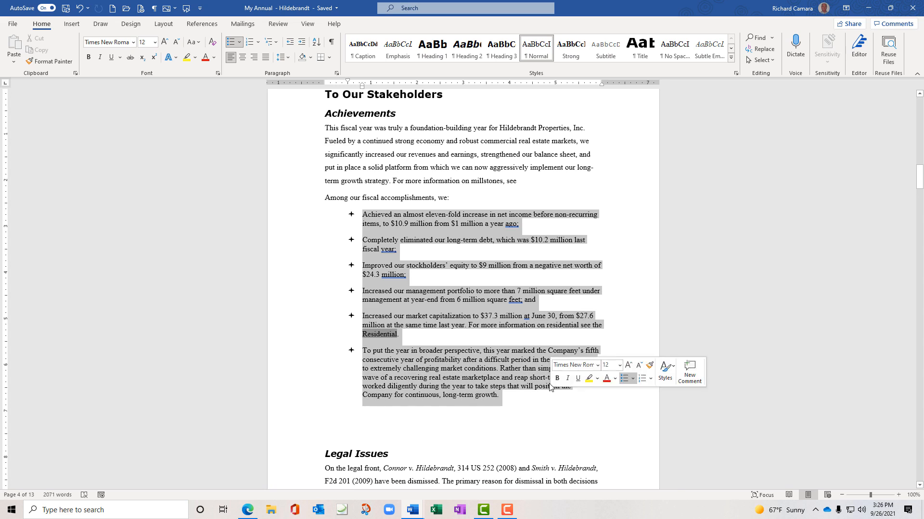
pyautogui.moveTo(348, 84)
pyautogui.mouseDown()
pyautogui.moveTo(339, 84)
pyautogui.moveTo(362, 86)
pyautogui.moveTo(354, 86)
pyautogui.mouseUp()
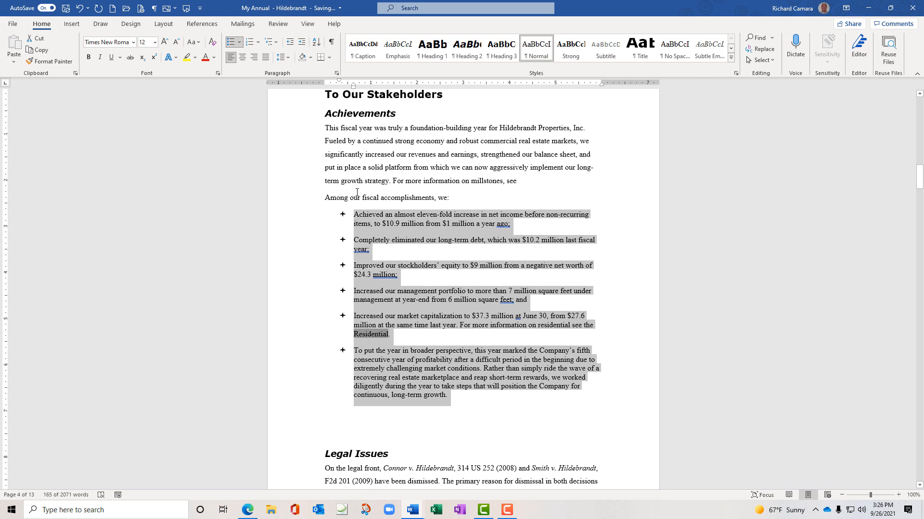
pyautogui.click(357, 192)
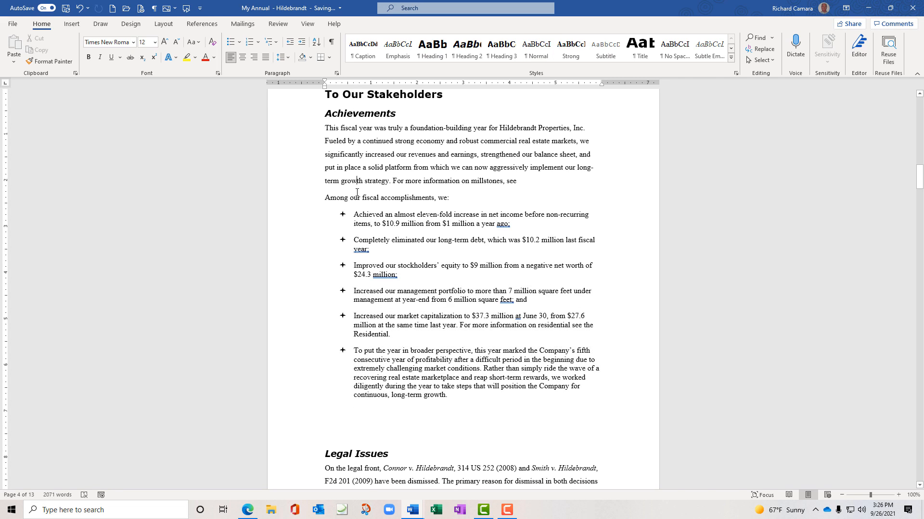
# Demote the fifth, market capitalization, bullet down four list levels
pyautogui.click(239, 42)
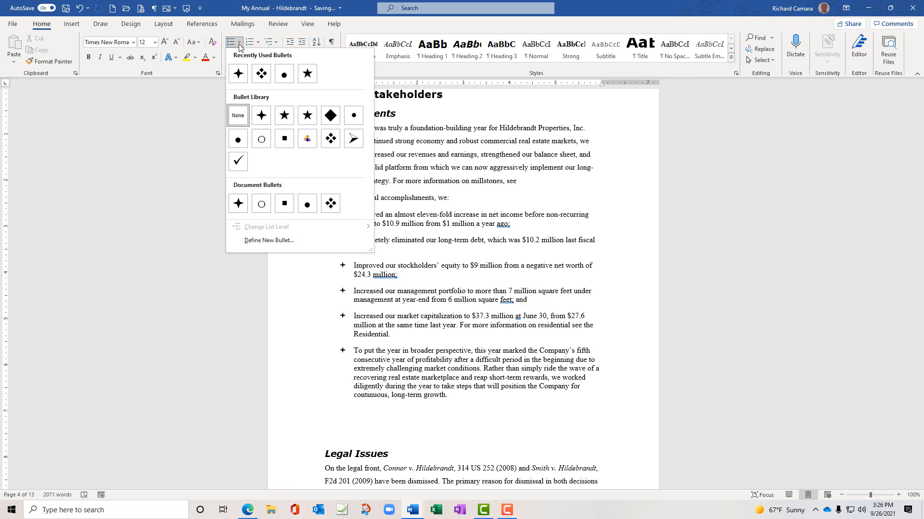
pyautogui.click(238, 44)
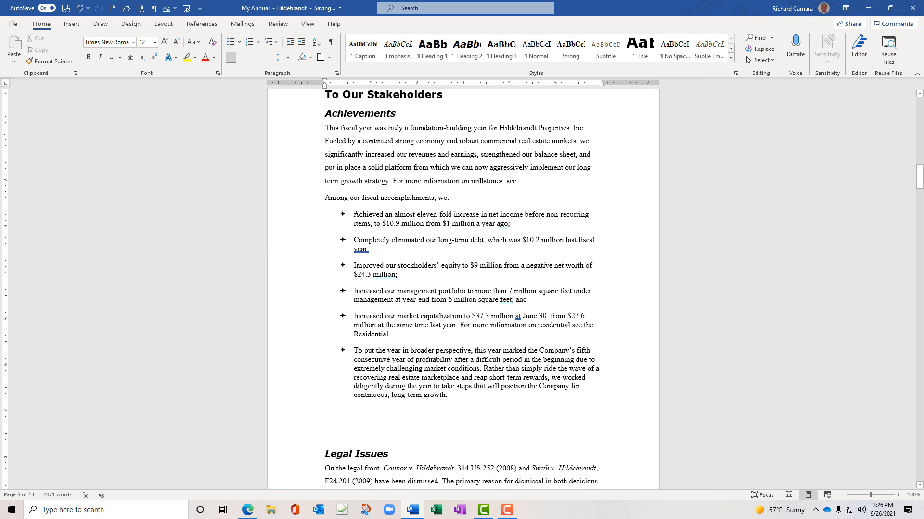
pyautogui.moveTo(353, 215); pyautogui.dragTo(463, 339)
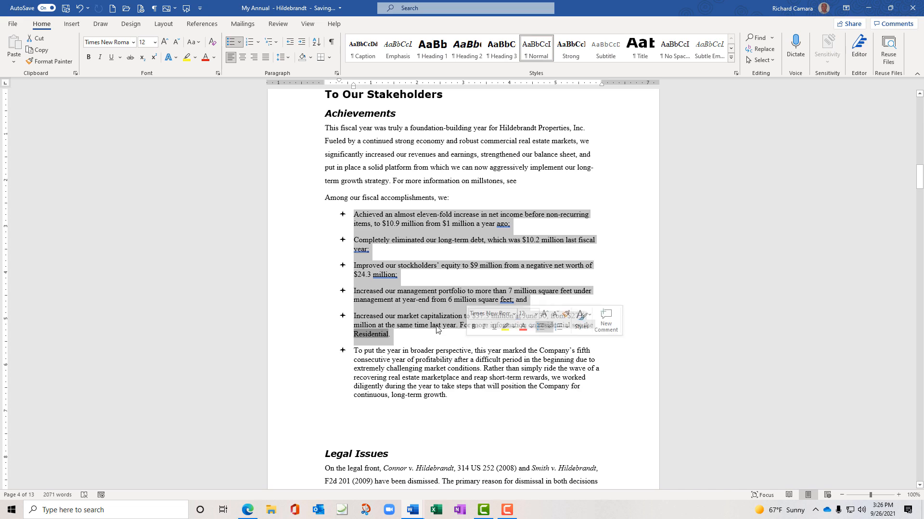
pyautogui.click(354, 317)
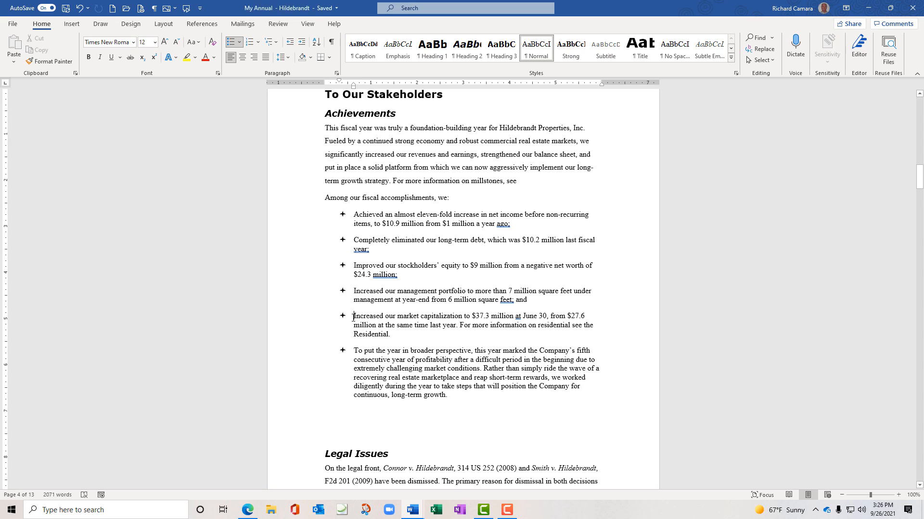
pyautogui.press('Tab')
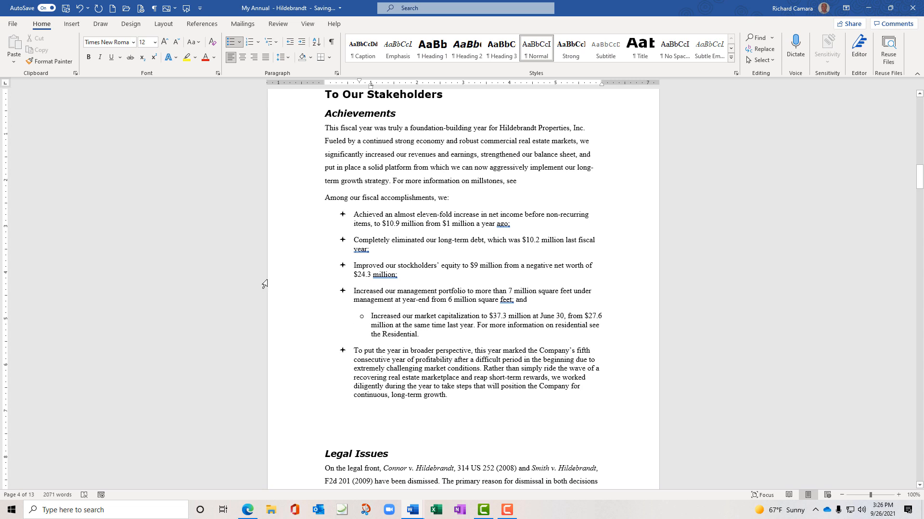
pyautogui.press('Tab')
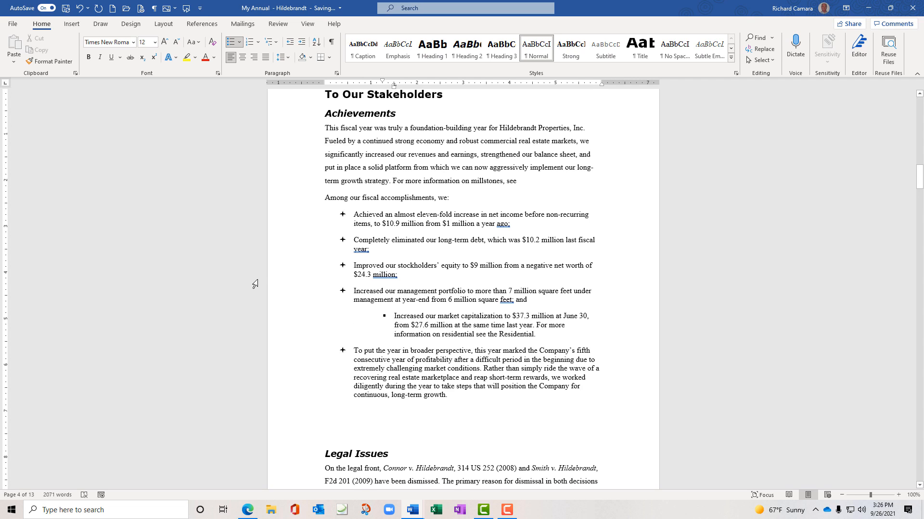
pyautogui.press('Tab')
pyautogui.press('Tab')
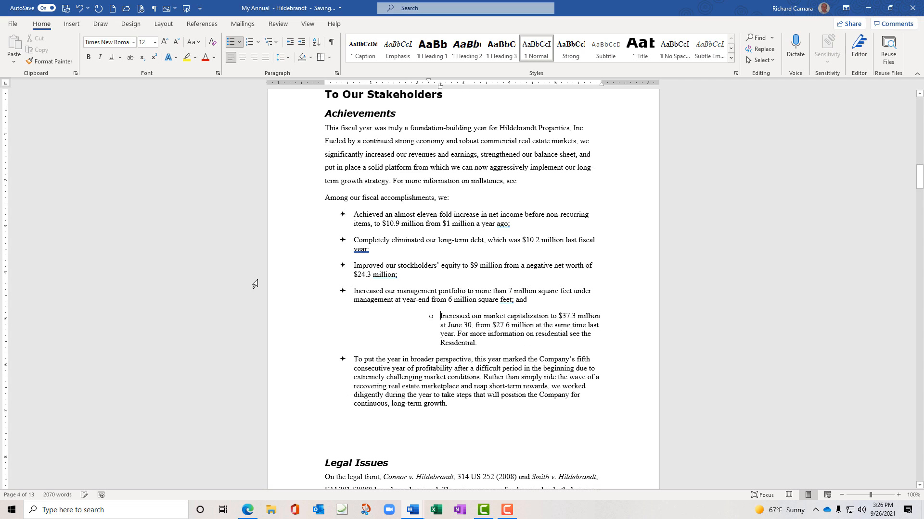
pyautogui.press('Tab')
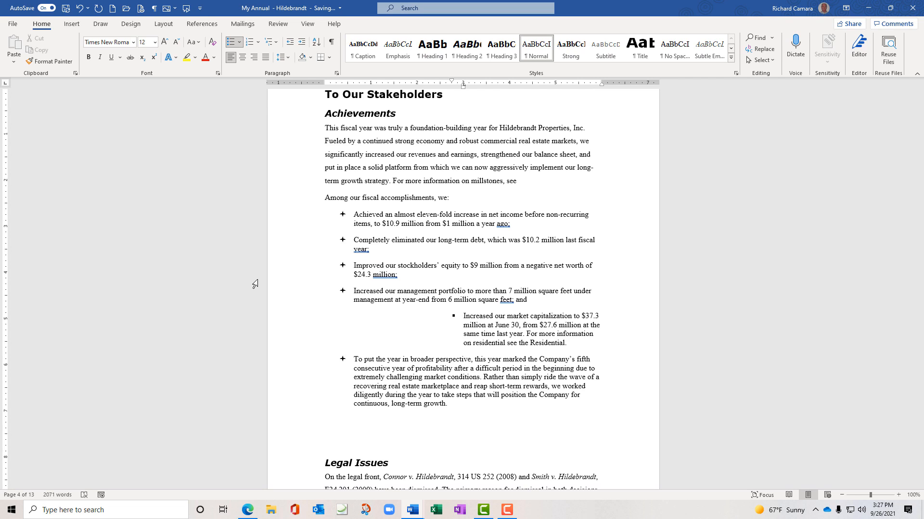
# Promote it back, demote it twice more, then return it to top level and nudge its indent
pyautogui.hotkey('shift', 'Tab')
pyautogui.hotkey('shift', 'Tab')
pyautogui.hotkey('shift', 'Tab')
pyautogui.hotkey('shift', 'Tab')
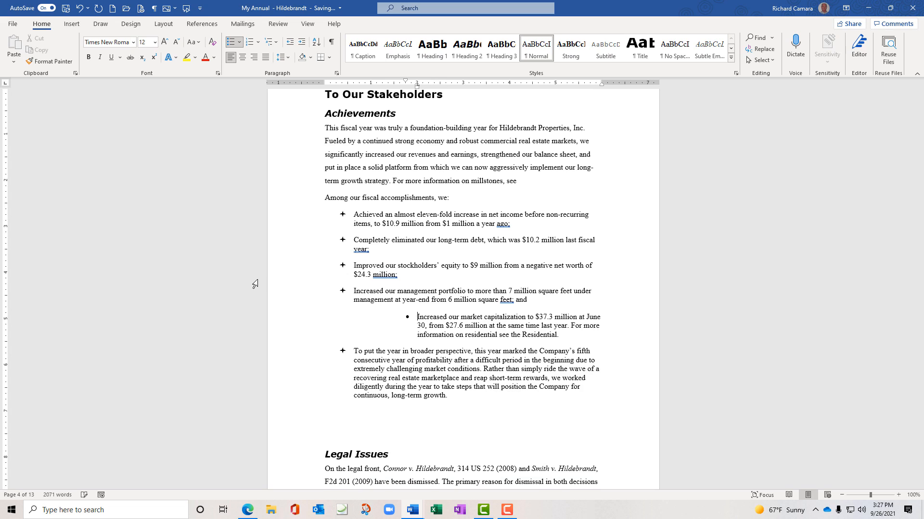
pyautogui.hotkey('shift', 'Tab')
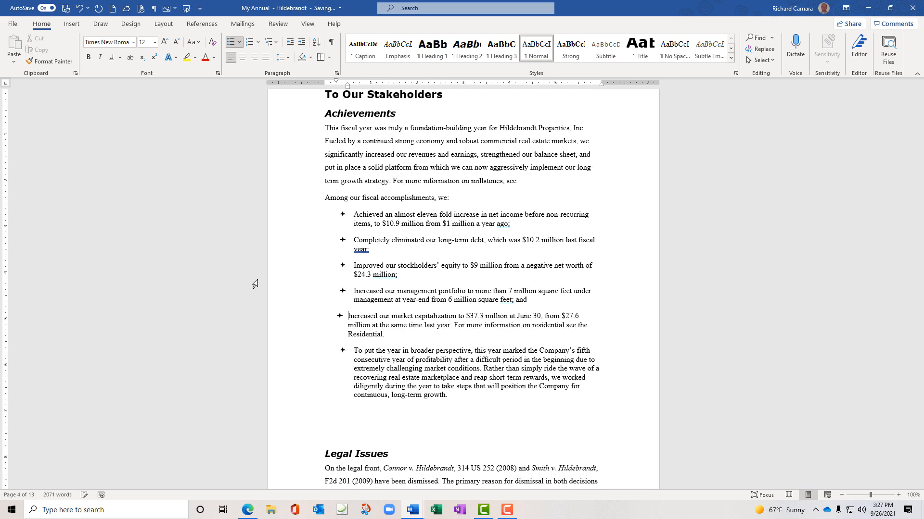
pyautogui.press('Tab')
pyautogui.press('Tab')
pyautogui.press('Tab')
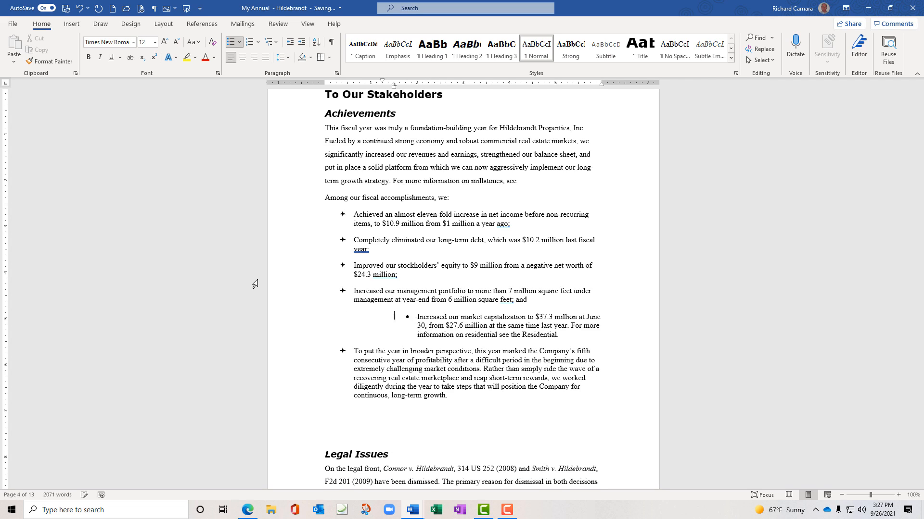
pyautogui.press('Tab')
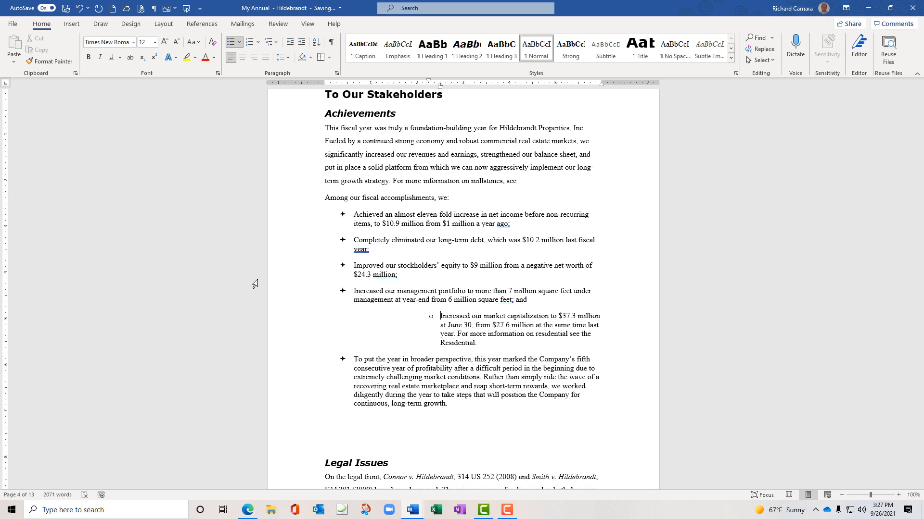
pyautogui.hotkey('shift', 'Tab')
pyautogui.hotkey('shift', 'Tab')
pyautogui.hotkey('shift', 'Tab')
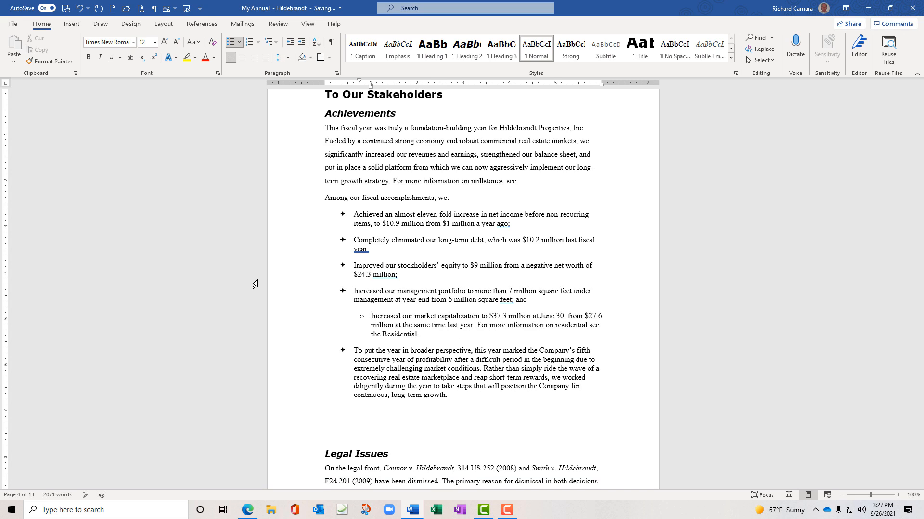
pyautogui.hotkey('shift', 'Tab')
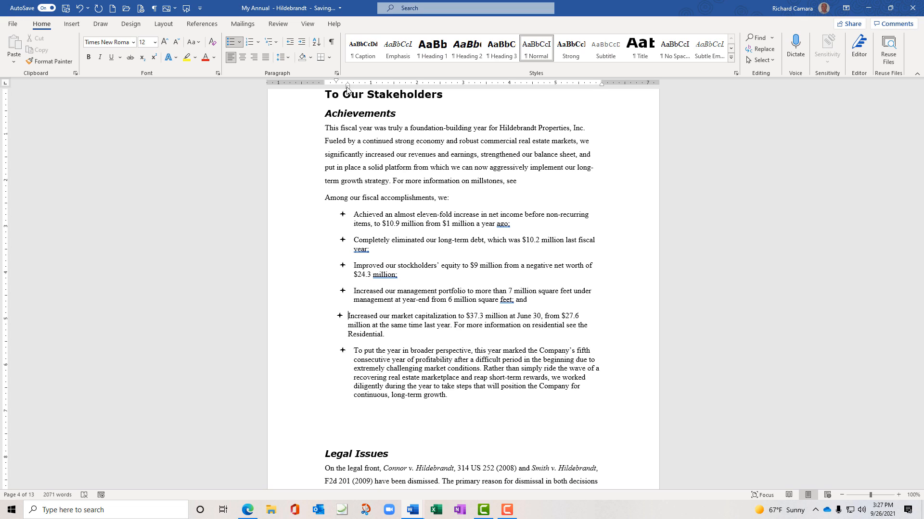
pyautogui.moveTo(348, 86)
pyautogui.mouseDown()
pyautogui.moveTo(356, 87)
pyautogui.moveTo(340, 84)
pyautogui.mouseUp()
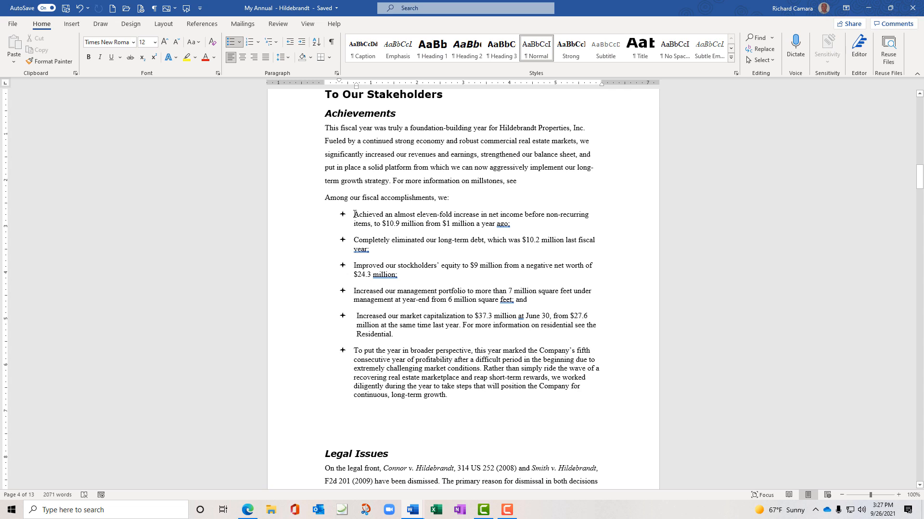
# Convert the six star-bulleted accomplishments into a 1–6 numbered list
pyautogui.click(240, 43)
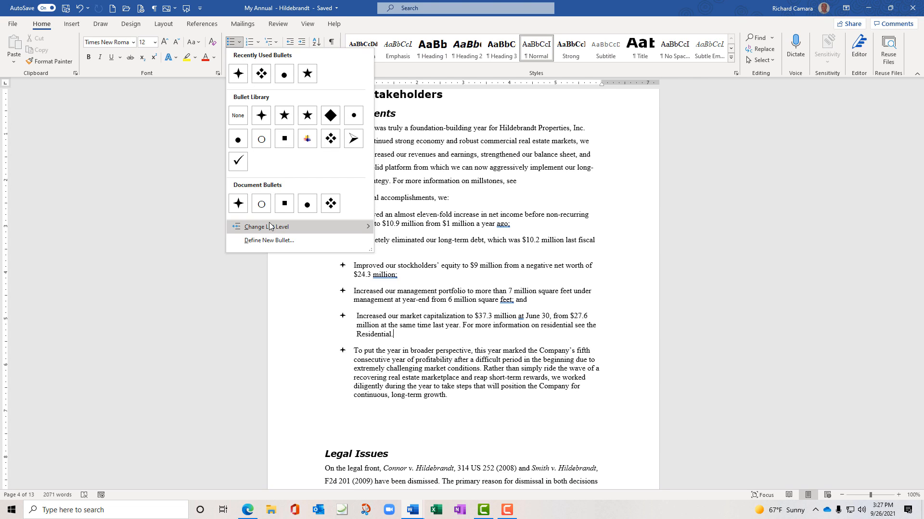
pyautogui.moveTo(270, 226)
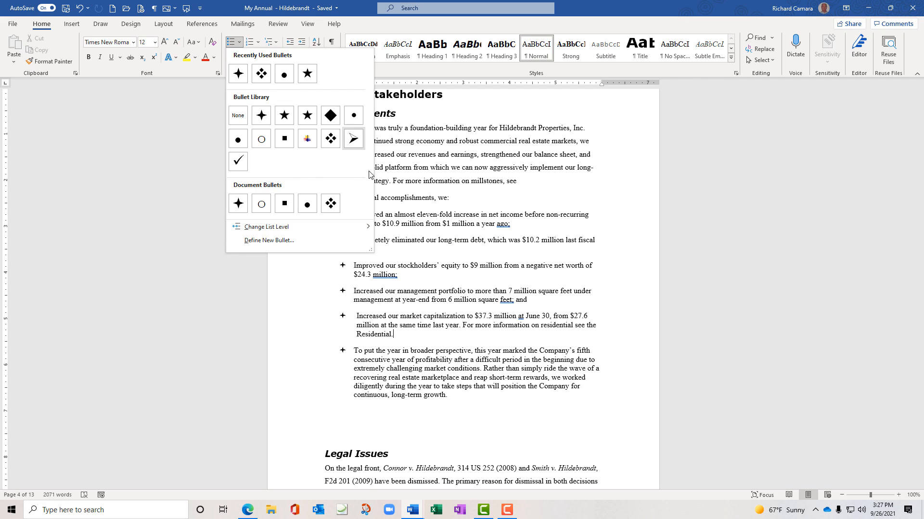
pyautogui.click(387, 225)
pyautogui.moveTo(355, 216); pyautogui.dragTo(450, 401)
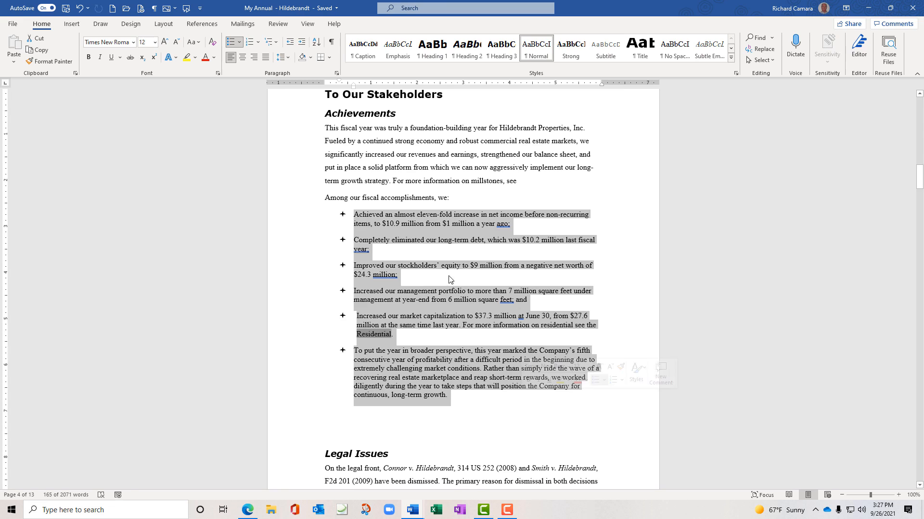
pyautogui.click(249, 43)
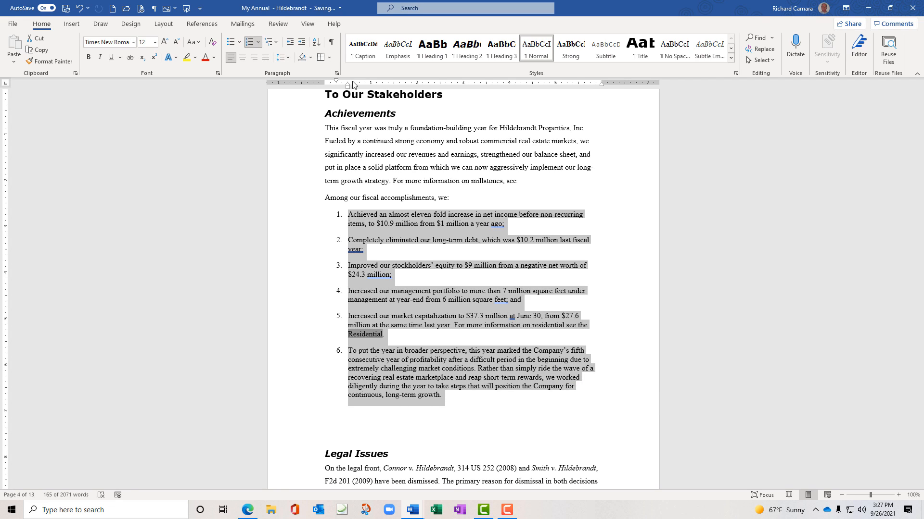
pyautogui.moveTo(348, 87)
pyautogui.mouseDown()
pyautogui.moveTo(361, 87)
pyautogui.moveTo(351, 87)
pyautogui.mouseUp()
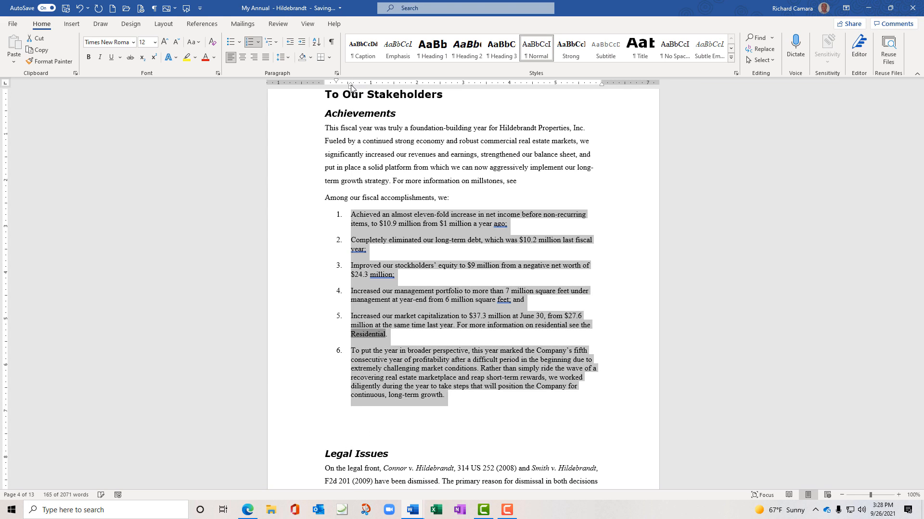
pyautogui.click(258, 43)
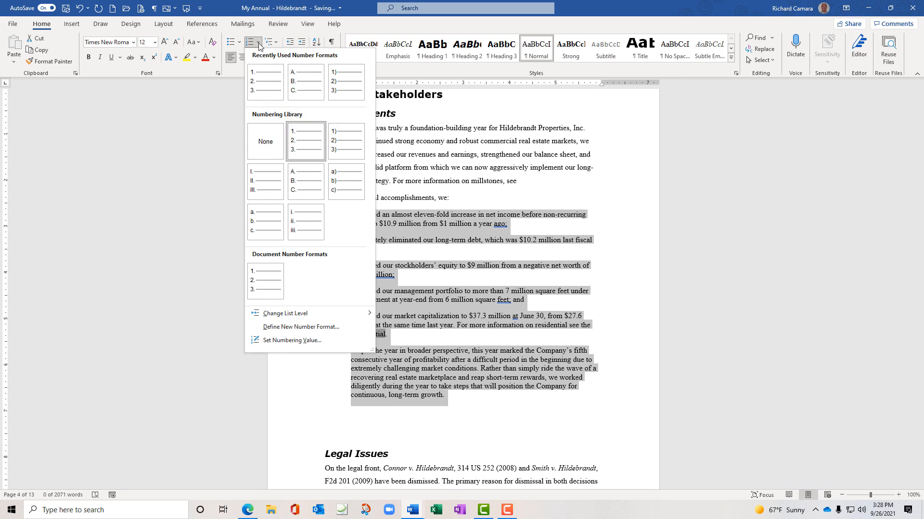
pyautogui.click(306, 180)
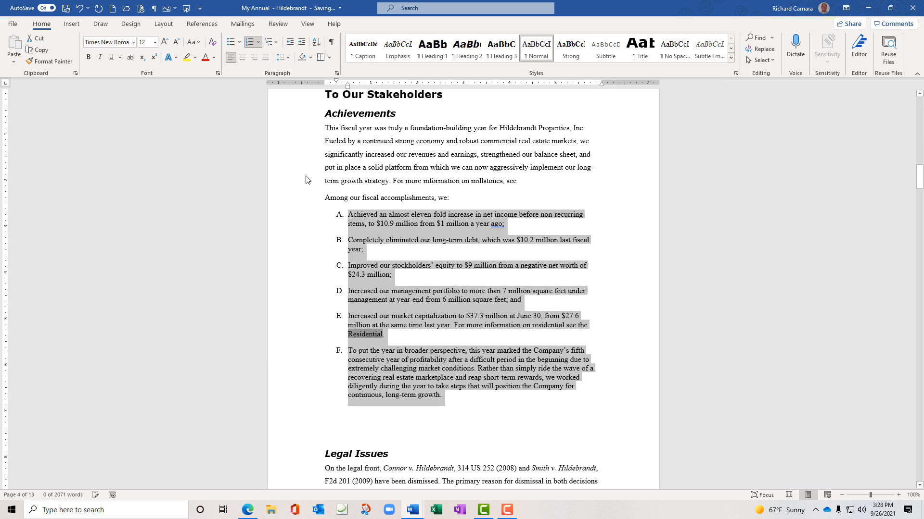
pyautogui.click(258, 43)
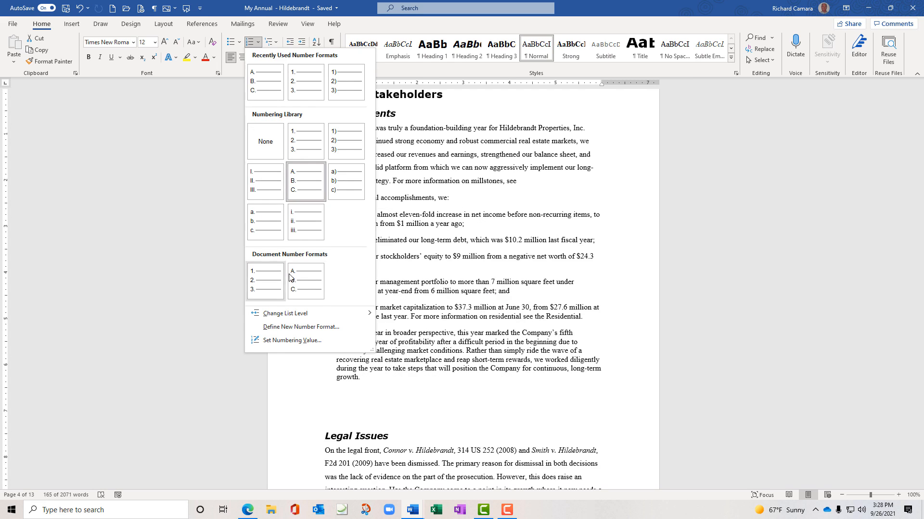
pyautogui.moveTo(303, 314)
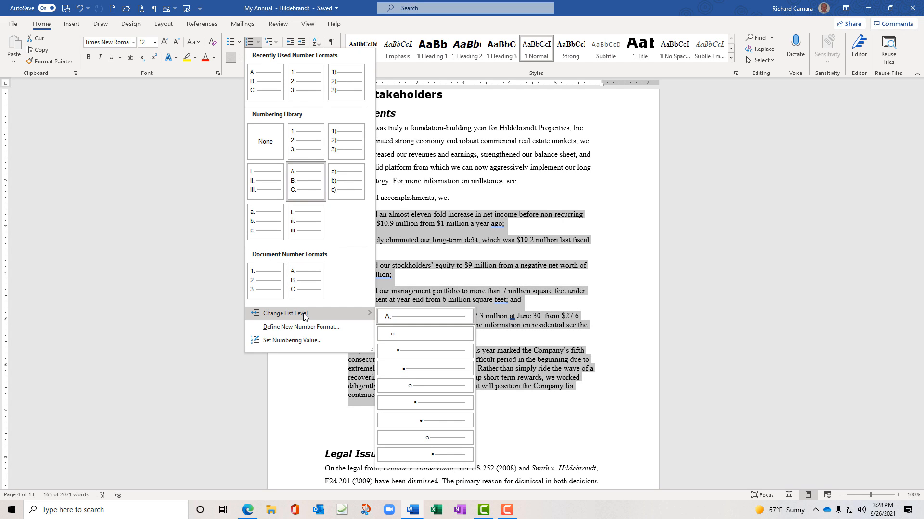
pyautogui.click(300, 342)
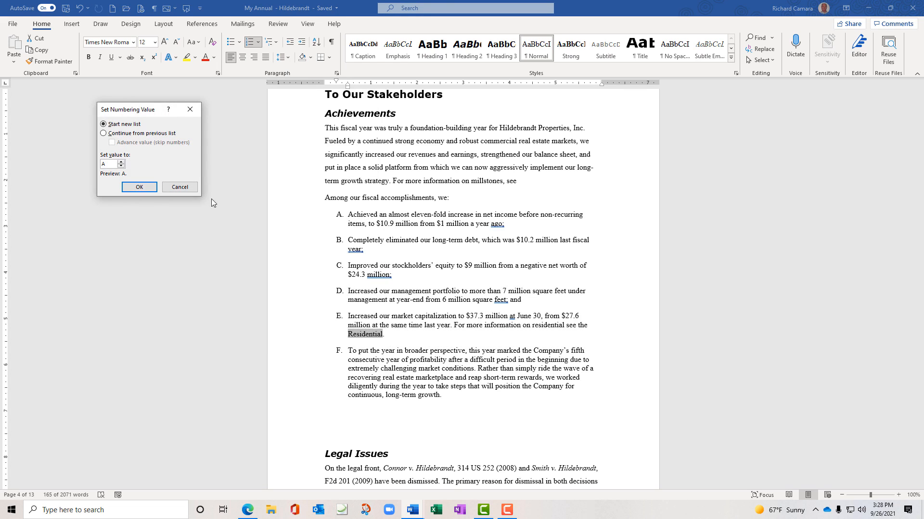
pyautogui.click(191, 110)
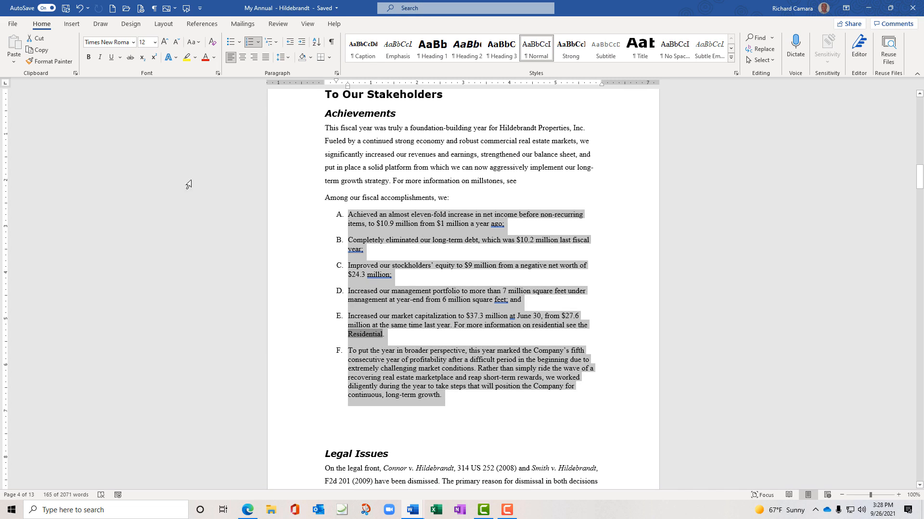
pyautogui.click(441, 396)
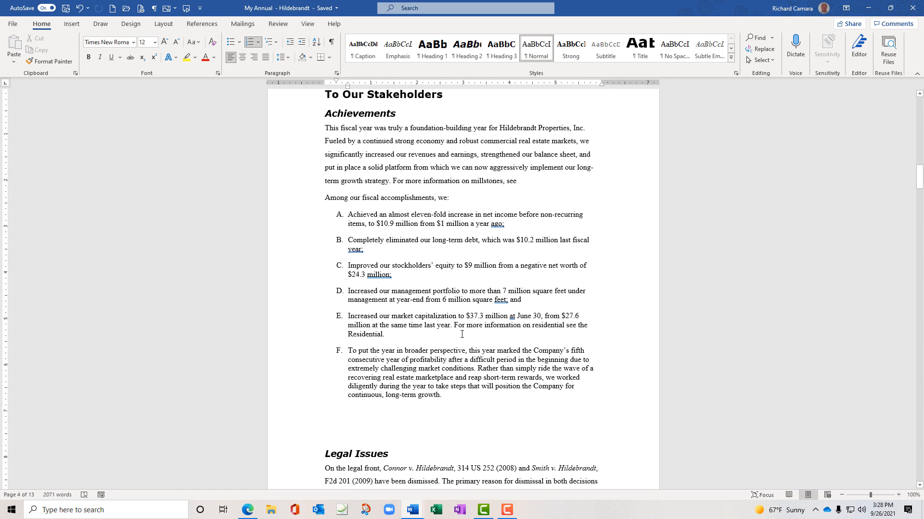
# Renumber items A–G with the 1. 2. 3. format and strip the number from the empty last item
pyautogui.press('Return')
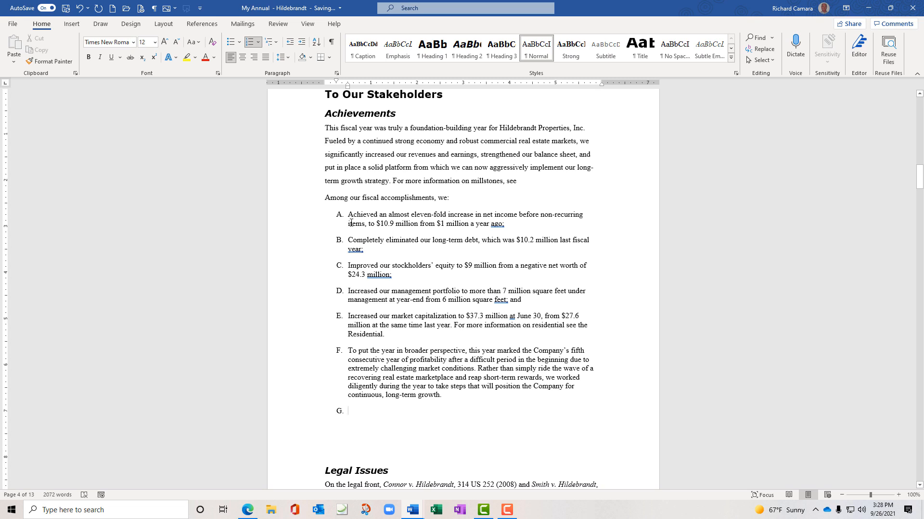
pyautogui.moveTo(349, 213); pyautogui.dragTo(620, 424)
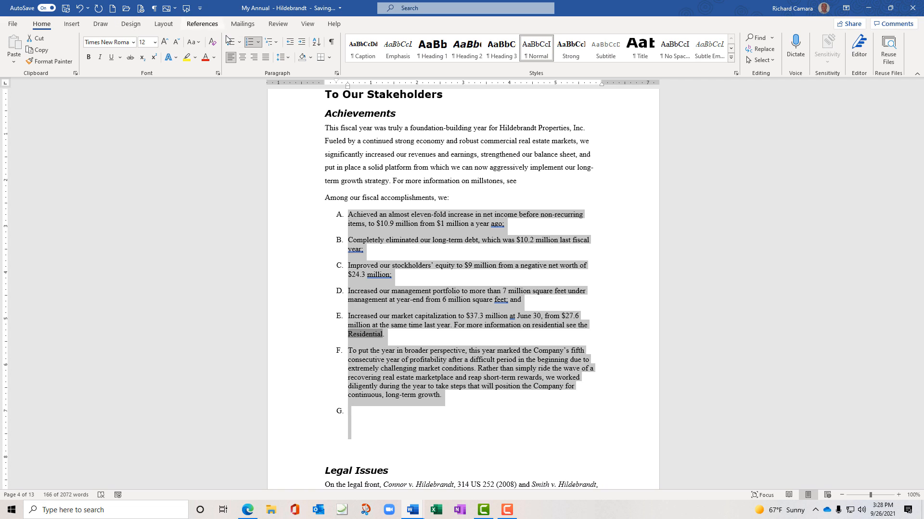
pyautogui.click(259, 43)
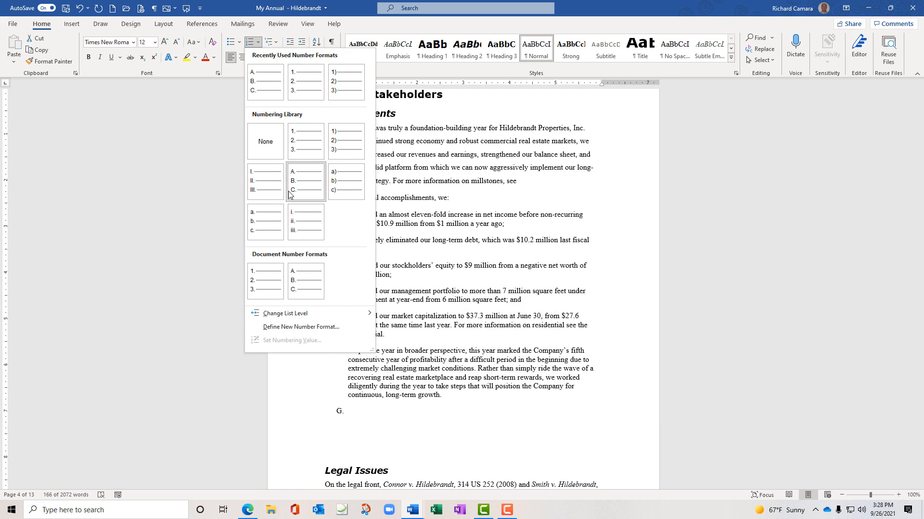
pyautogui.click(303, 152)
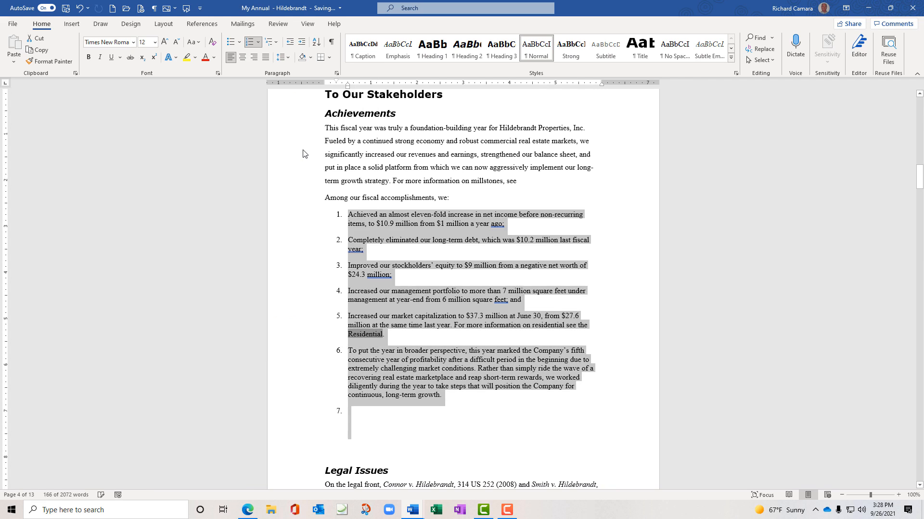
pyautogui.click(349, 412)
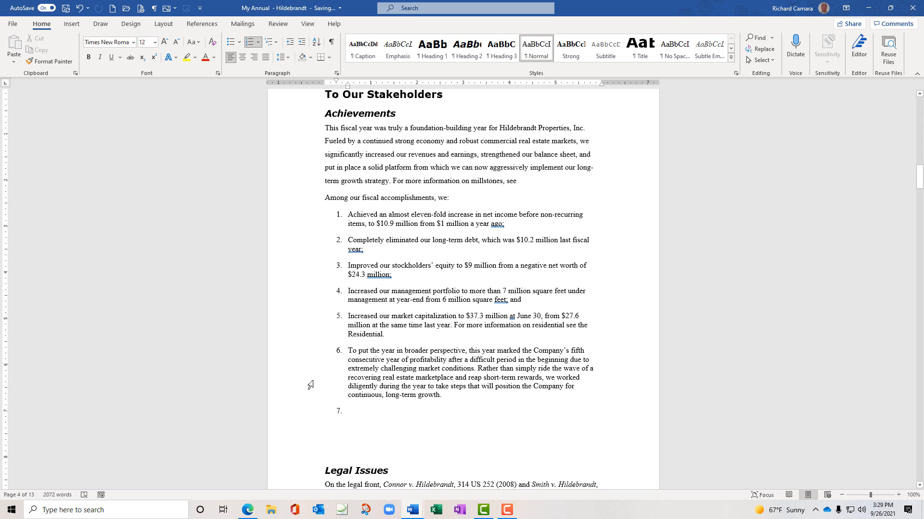
pyautogui.press('BackSpace')
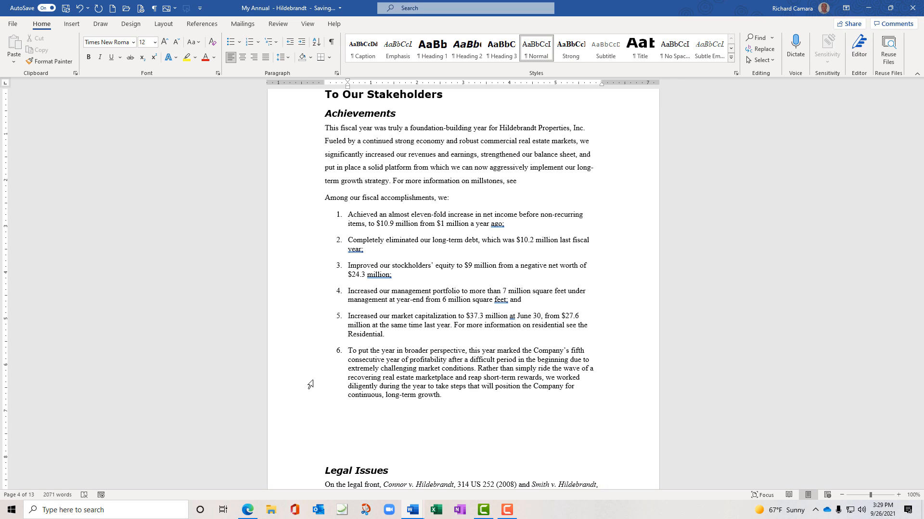
# Type 'Well Done!' on the unnumbered line below item 6
pyautogui.write('Qe')
pyautogui.press('BackSpace')
pyautogui.write('Well Done!')
# Accept the grammar fix to 'Well, Done!' and number the new empty line beneath it
pyautogui.press('Return')
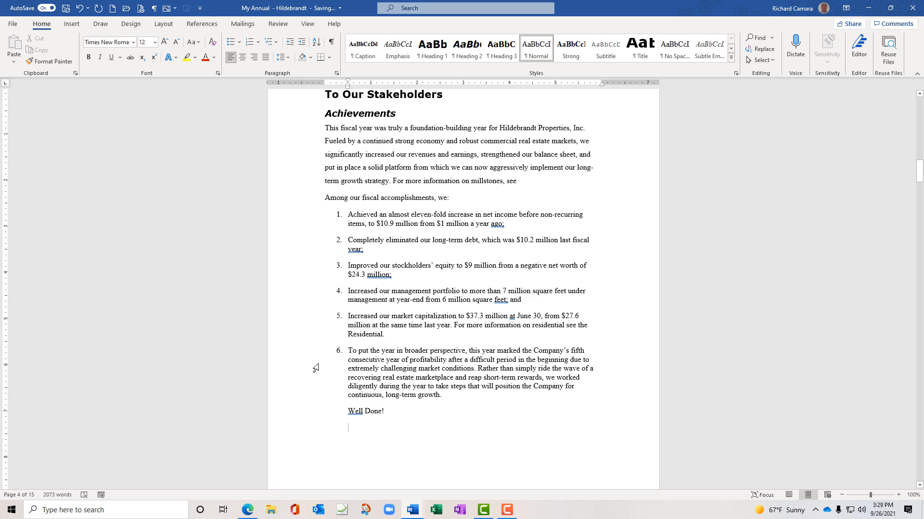
pyautogui.rightClick(355, 413)
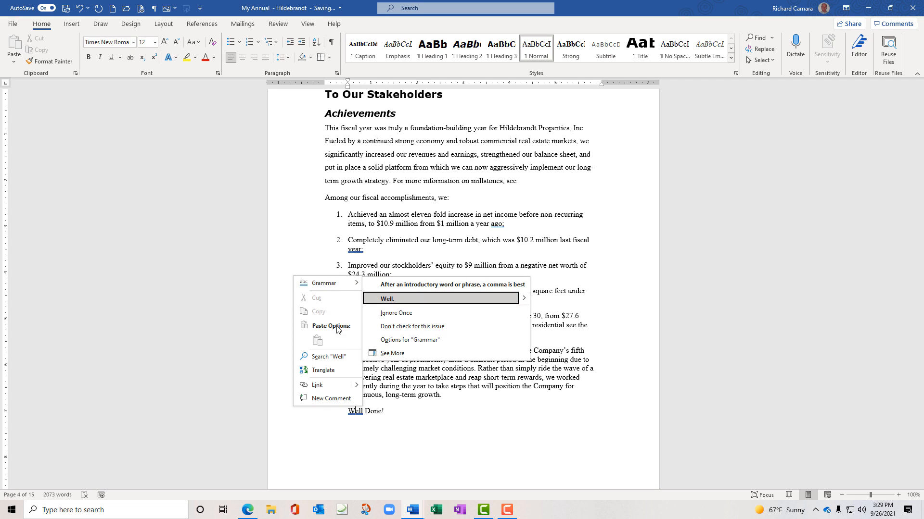
pyautogui.click(394, 299)
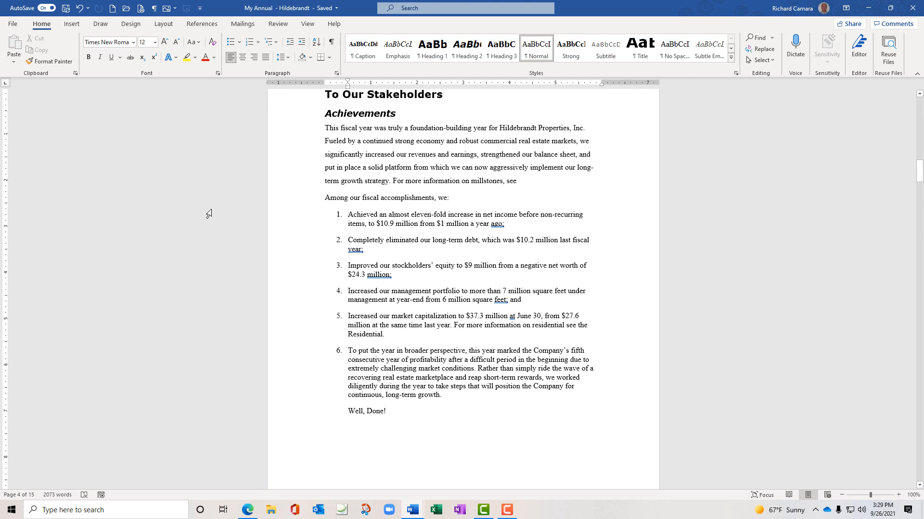
pyautogui.click(250, 43)
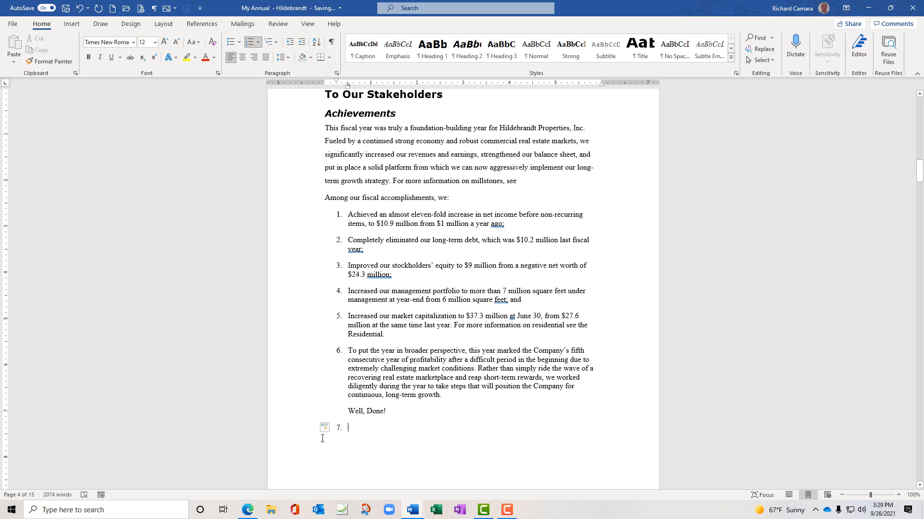
# Restart numbering on the new line, then switch to Continue Numbering so it becomes item 7
pyautogui.click(332, 430)
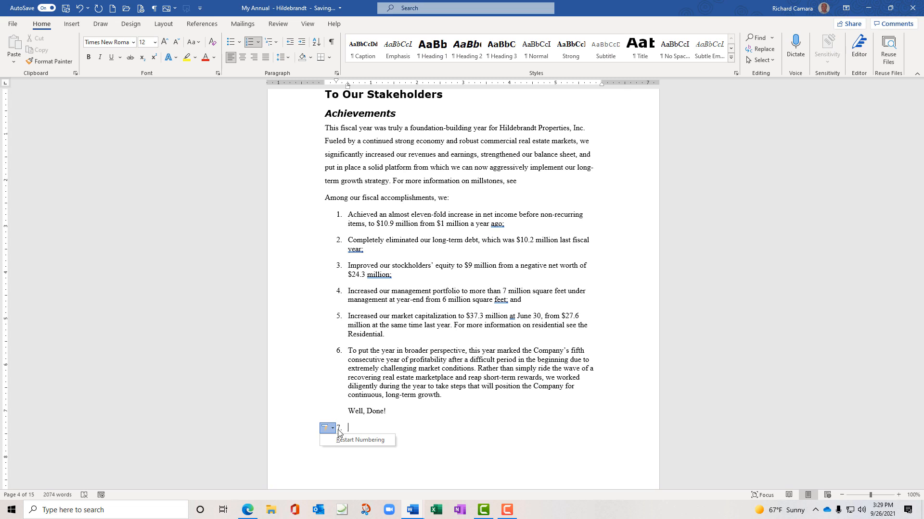
pyautogui.click(350, 442)
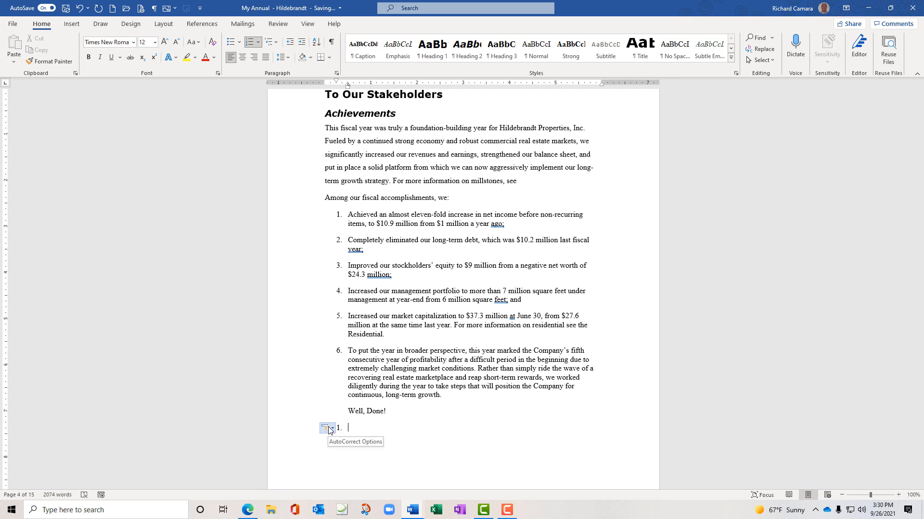
pyautogui.click(331, 429)
pyautogui.click(343, 440)
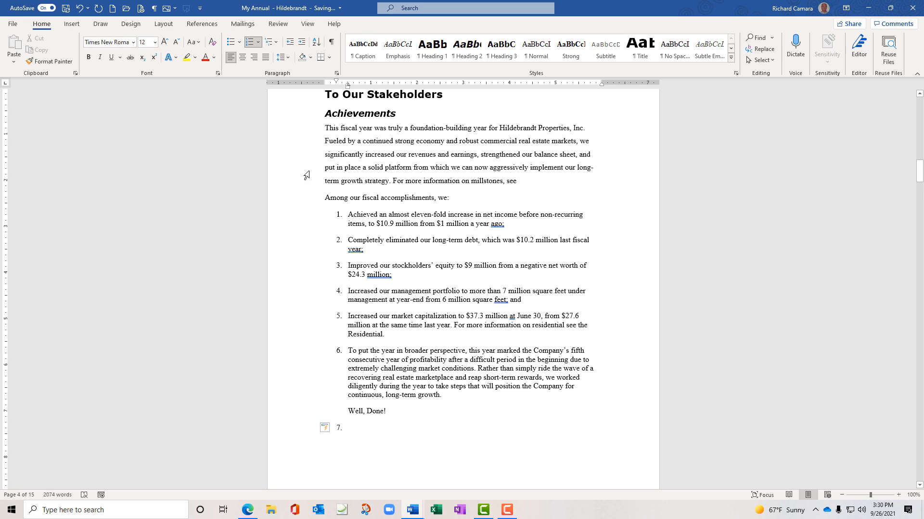
pyautogui.click(259, 43)
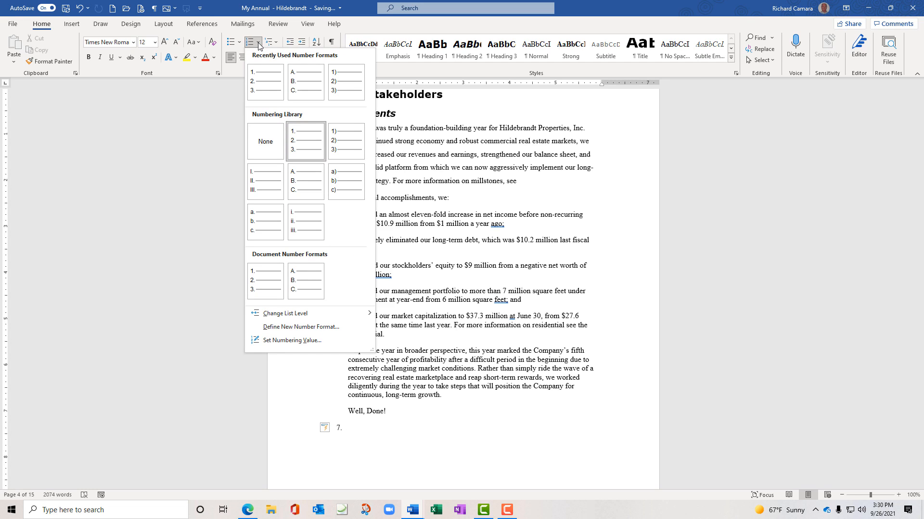
# Cancel the Set Numbering Value dialog, undo item 7 and add a plain paragraph below 'Well, Done!'
pyautogui.click(311, 340)
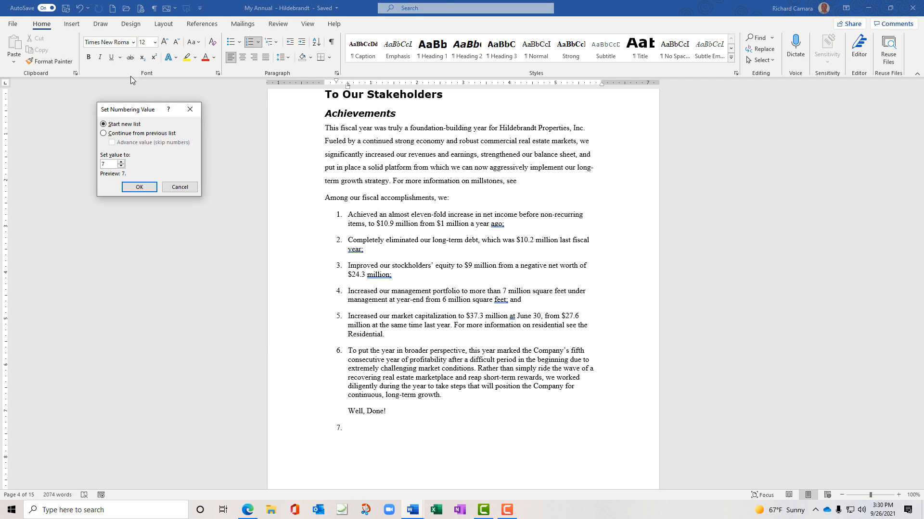
pyautogui.moveTo(156, 112); pyautogui.dragTo(184, 246)
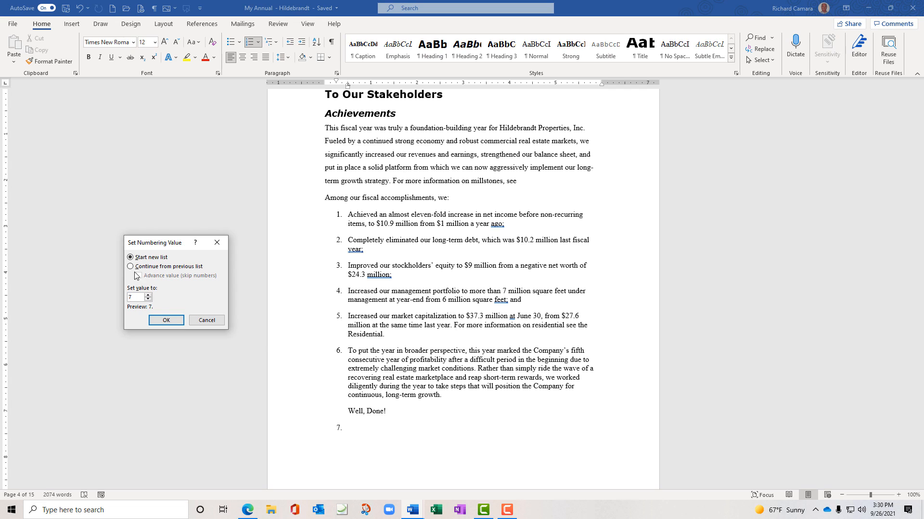
pyautogui.click(210, 324)
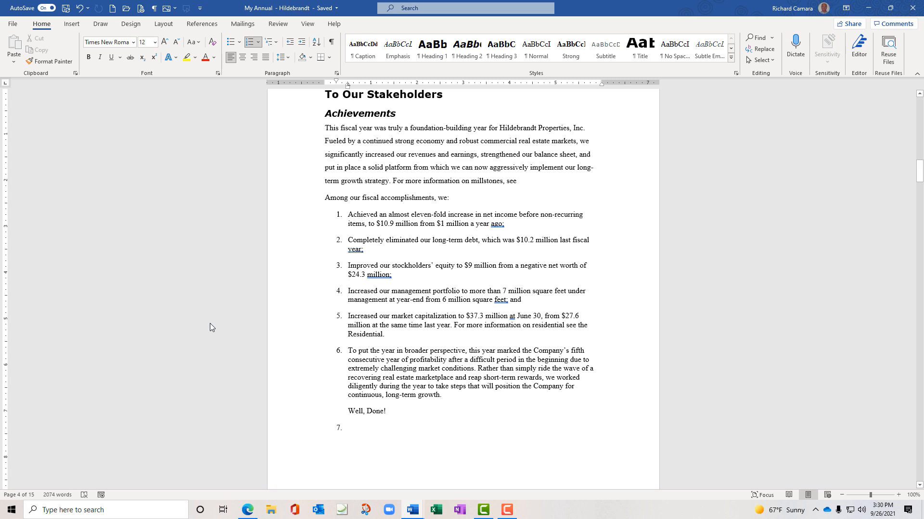
pyautogui.hotkey('ctrl', 'z')
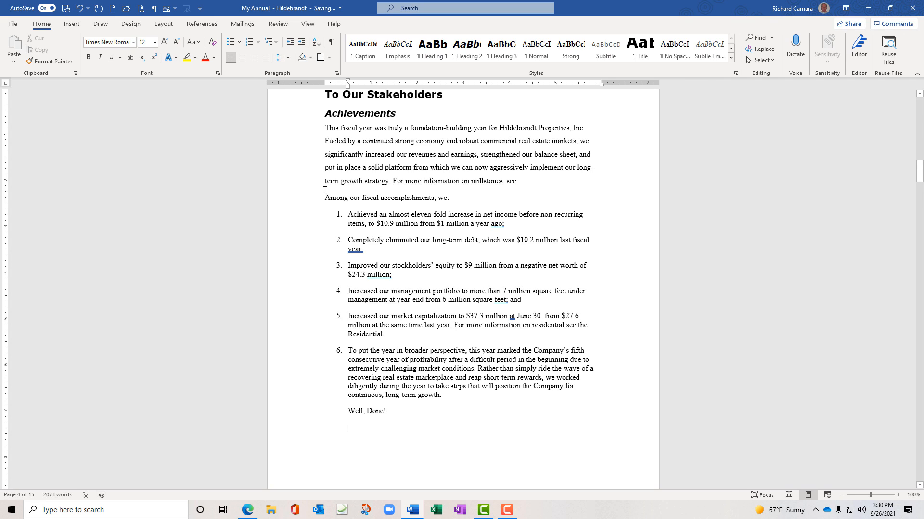
pyautogui.press('Return')
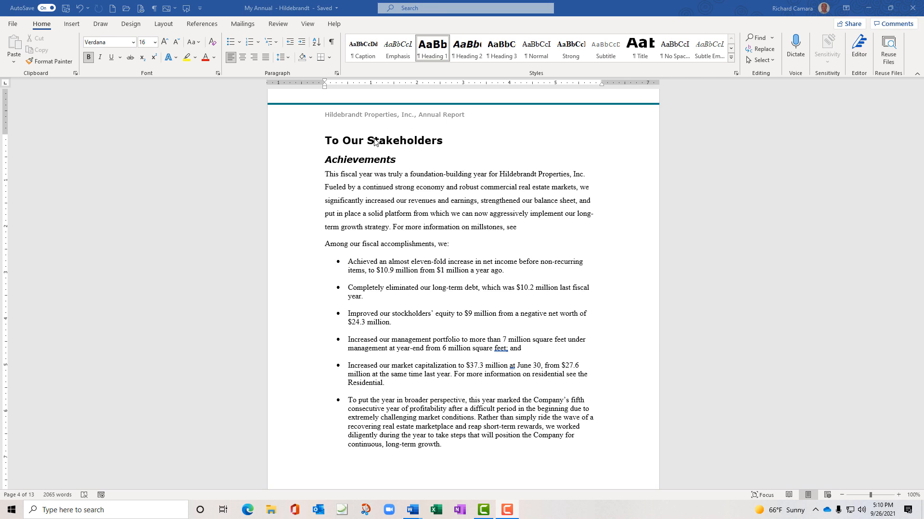
# Select from before 'To Our Stakeholders' through 'opportunity.' at the end of page 9
pyautogui.scroll(-3, 299, 188)
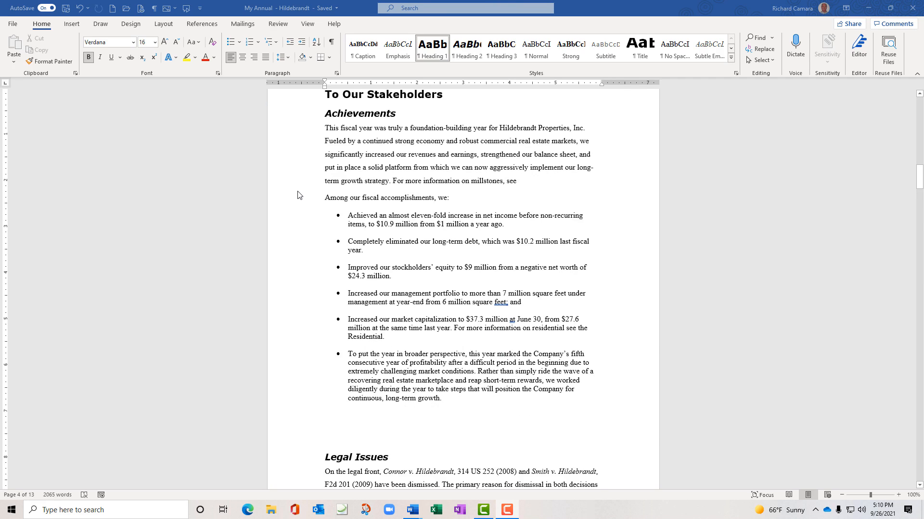
pyautogui.scroll(3, 299, 195)
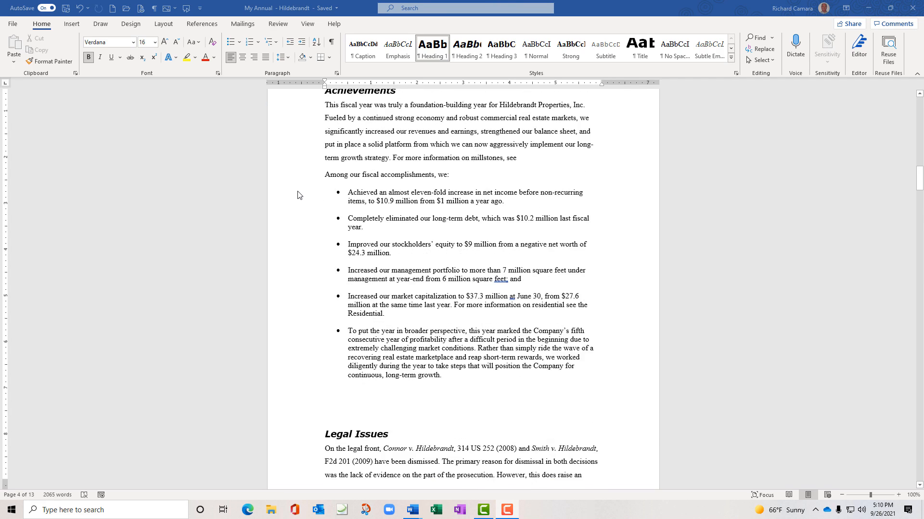
pyautogui.click(326, 141)
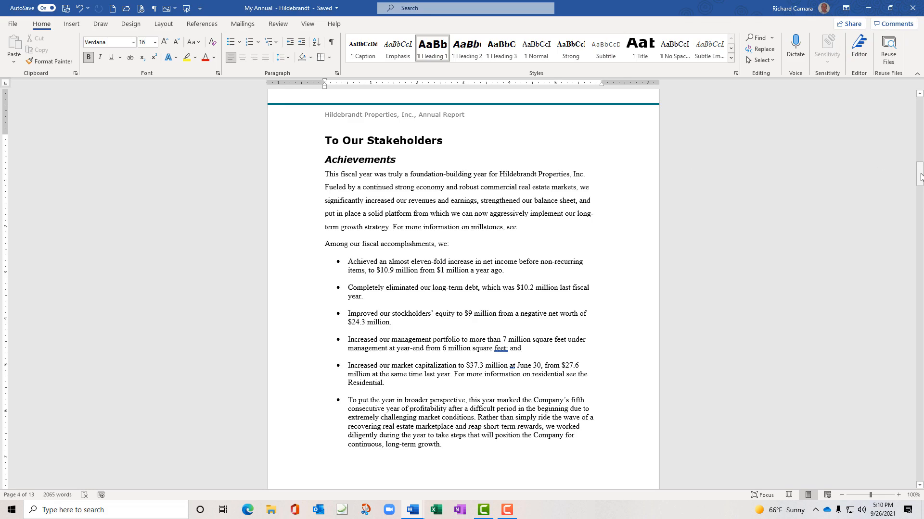
pyautogui.moveTo(920, 177); pyautogui.dragTo(919, 421)
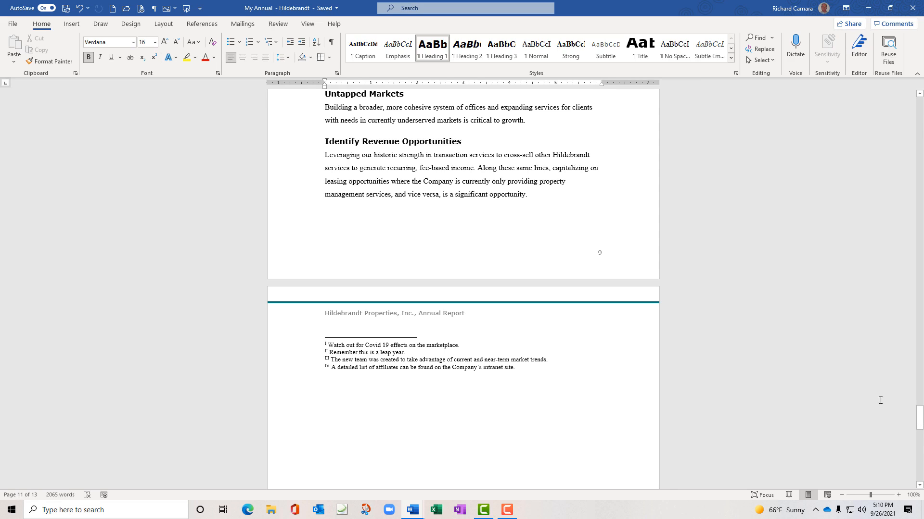
pyautogui.keyDown('shift'); pyautogui.click(537, 196); pyautogui.keyUp('shift')
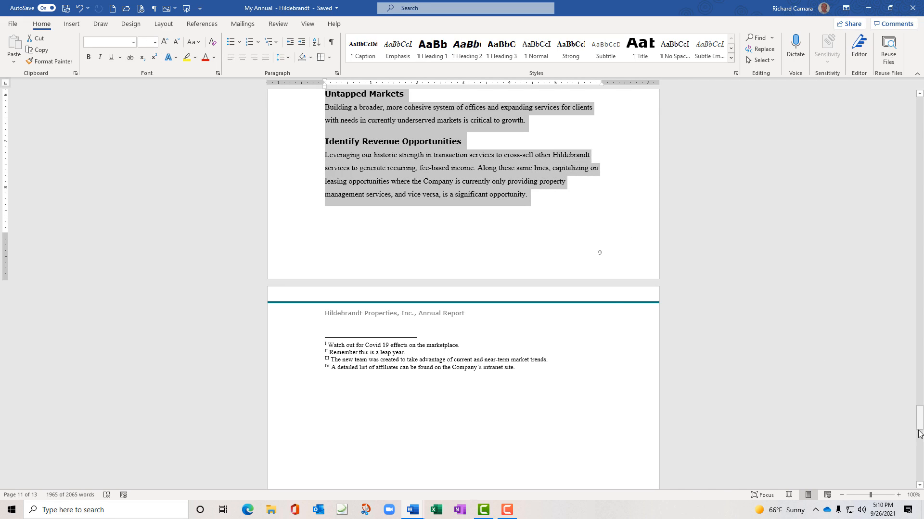
# Apply the 1) a) i) List Library style from Multilevel List to the selected report text
pyautogui.moveTo(920, 415); pyautogui.dragTo(919, 172)
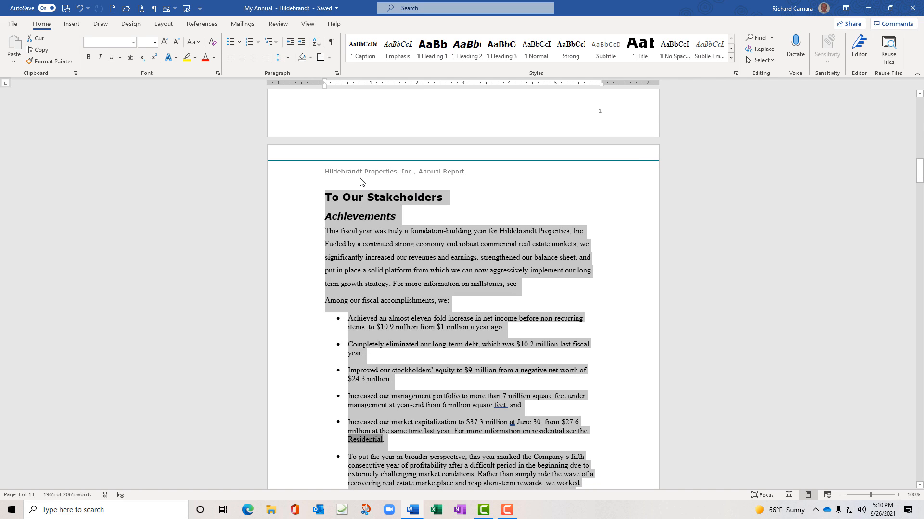
pyautogui.click(277, 43)
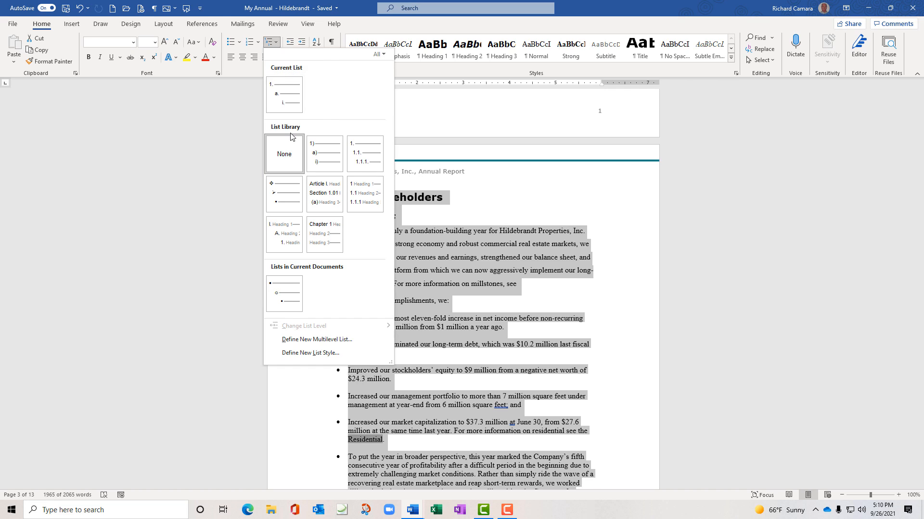
pyautogui.moveTo(322, 152)
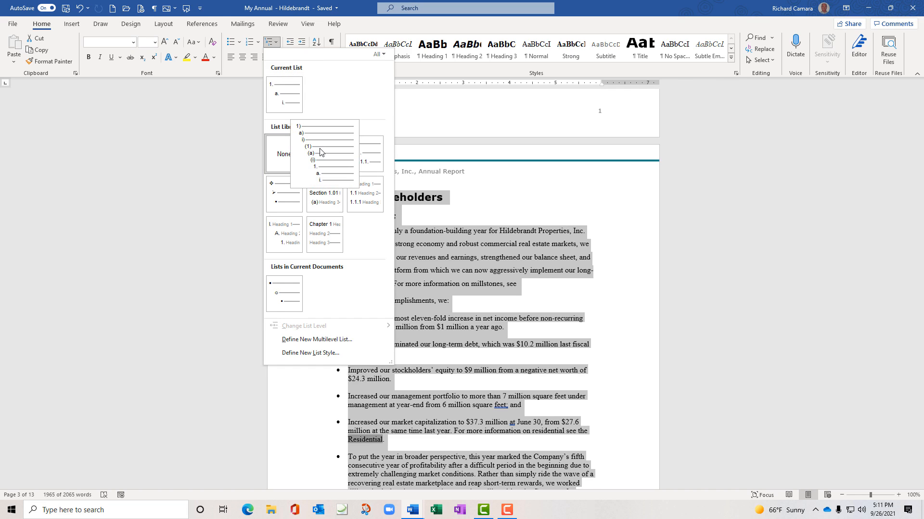
pyautogui.click(321, 152)
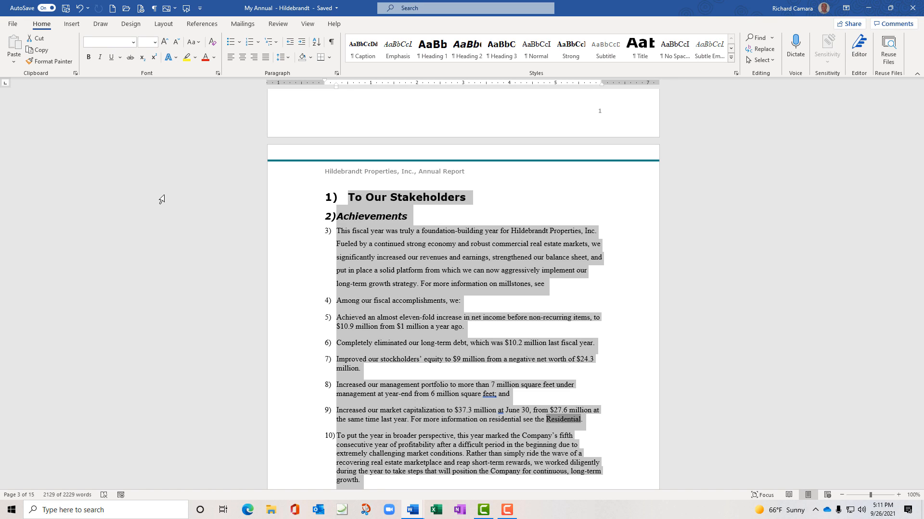
# Demote Achievements to sub-heading a) and the 'This fiscal year' paragraph to item i)
pyautogui.click(277, 43)
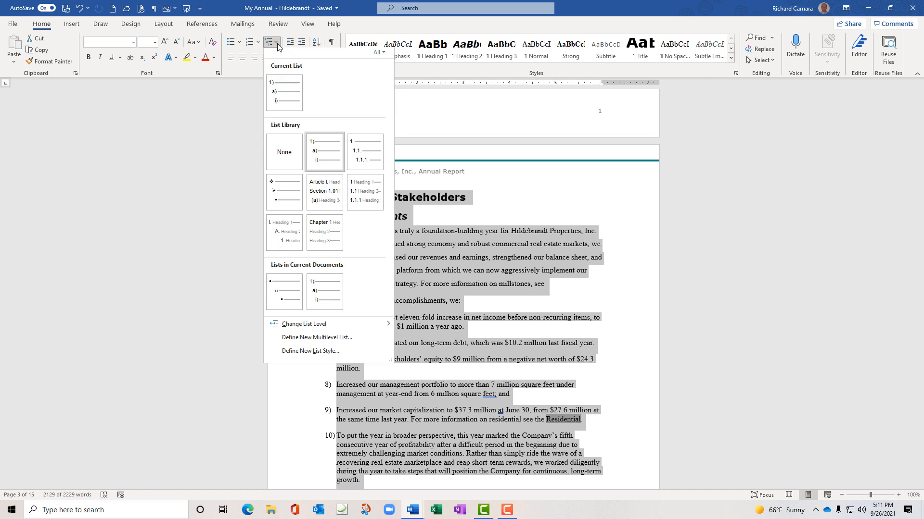
pyautogui.moveTo(322, 160)
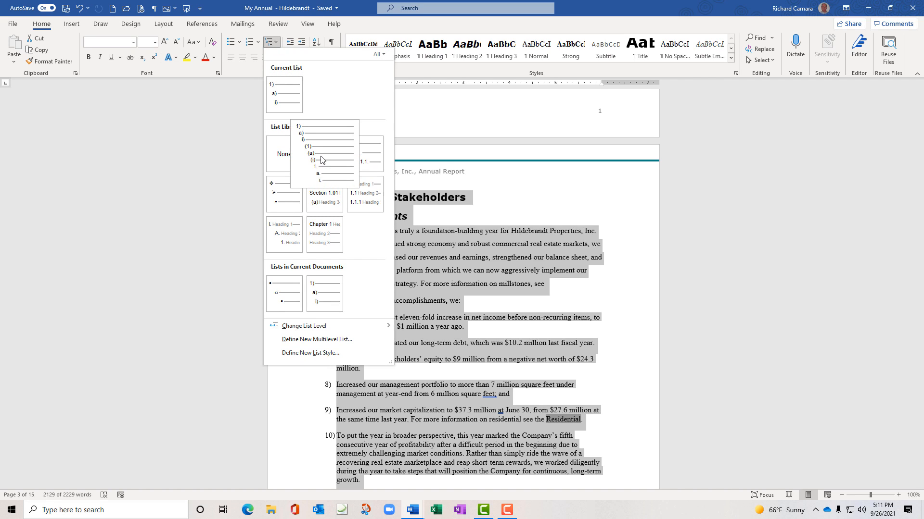
pyautogui.click(216, 104)
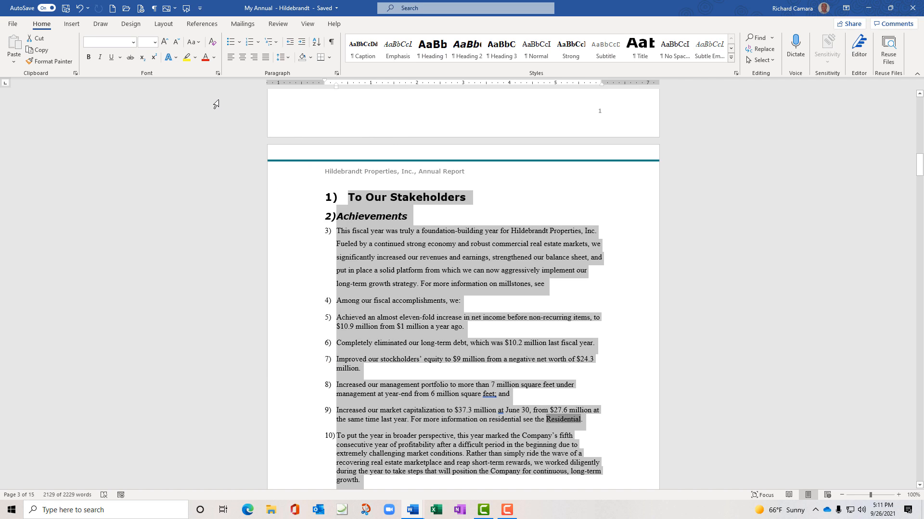
pyautogui.click(338, 218)
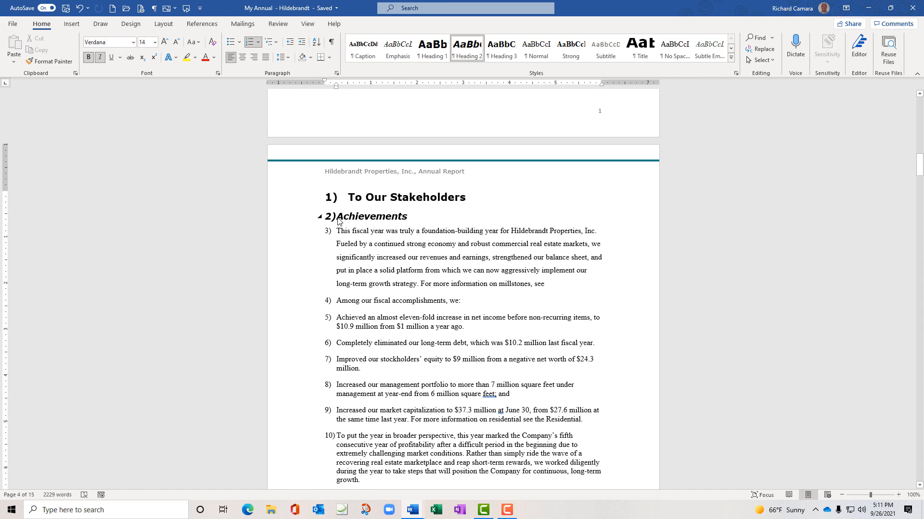
pyautogui.press('Tab')
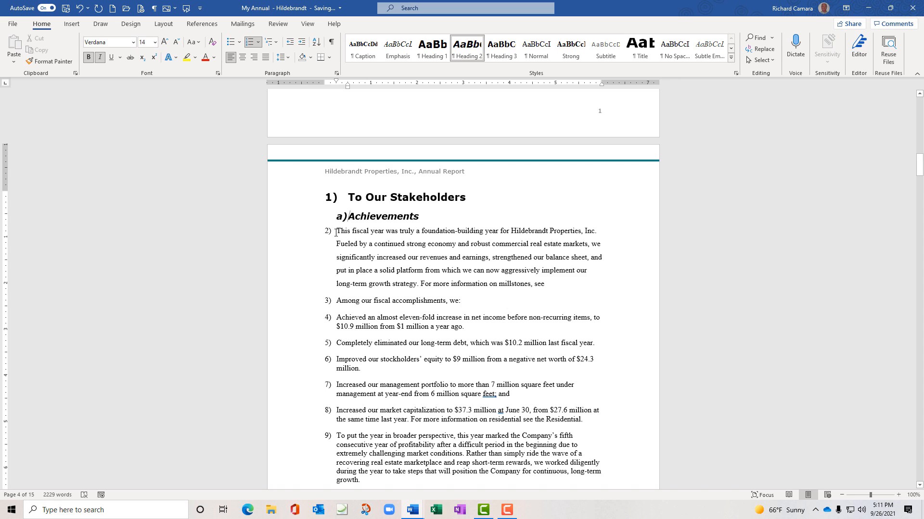
pyautogui.click(335, 231)
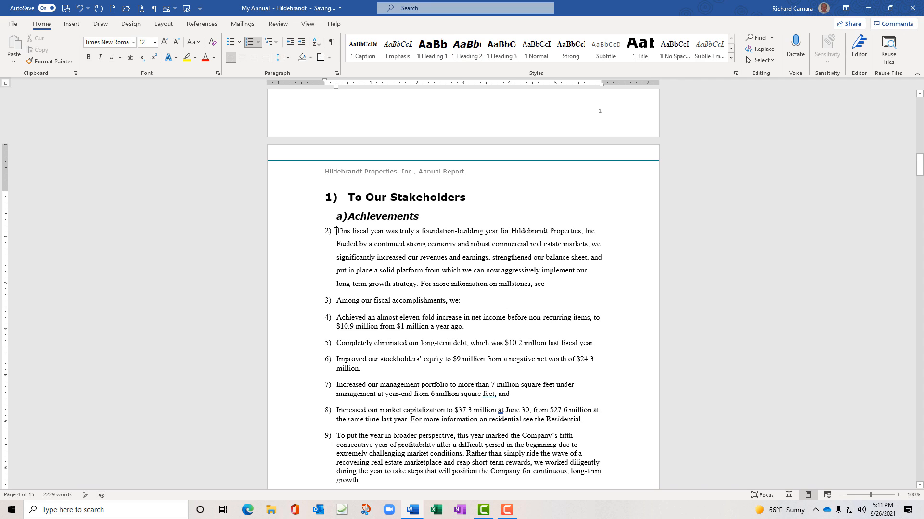
pyautogui.press('Tab')
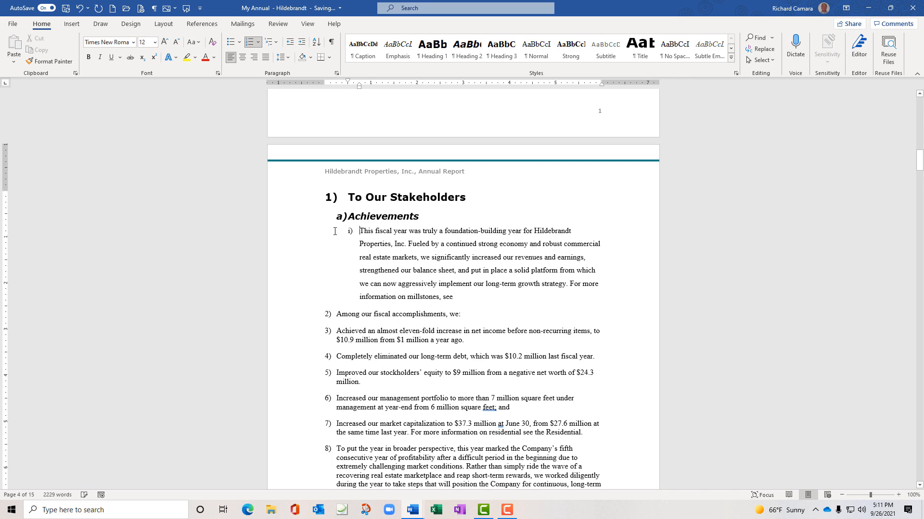
# Demote the 'Among our fiscal accomplishments', 'Achieved' and 'Completely eliminated' paragraphs to items ii) through iv)
pyautogui.click(336, 315)
pyautogui.press('Tab')
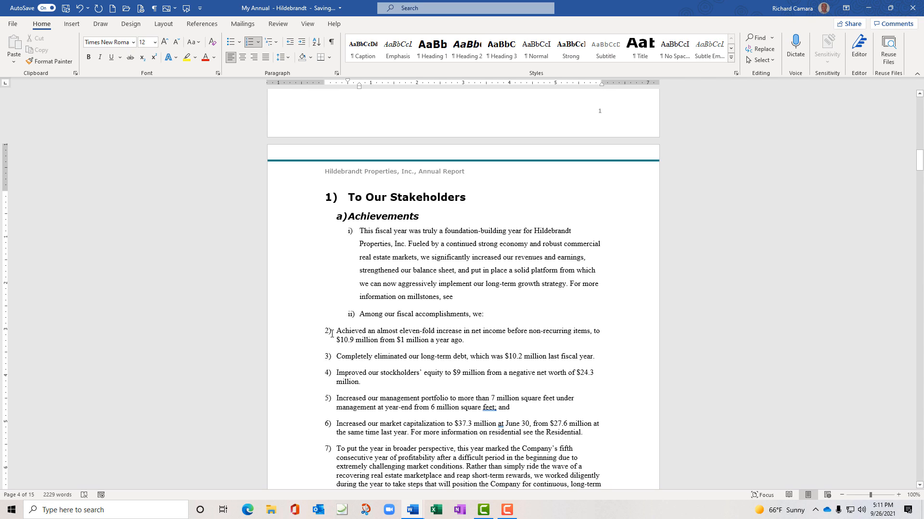
pyautogui.click(332, 334)
pyautogui.press('Tab')
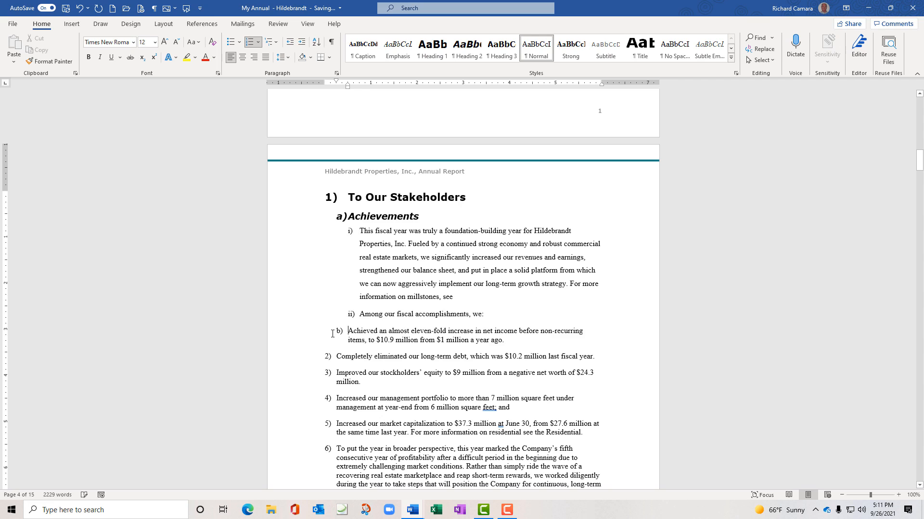
pyautogui.press('Tab')
pyautogui.click(336, 357)
pyautogui.press('Tab')
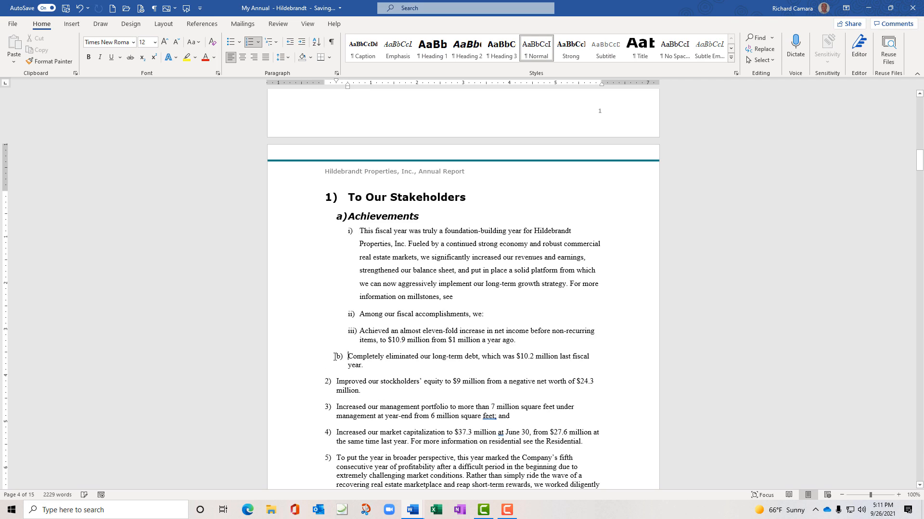
pyautogui.press('Tab')
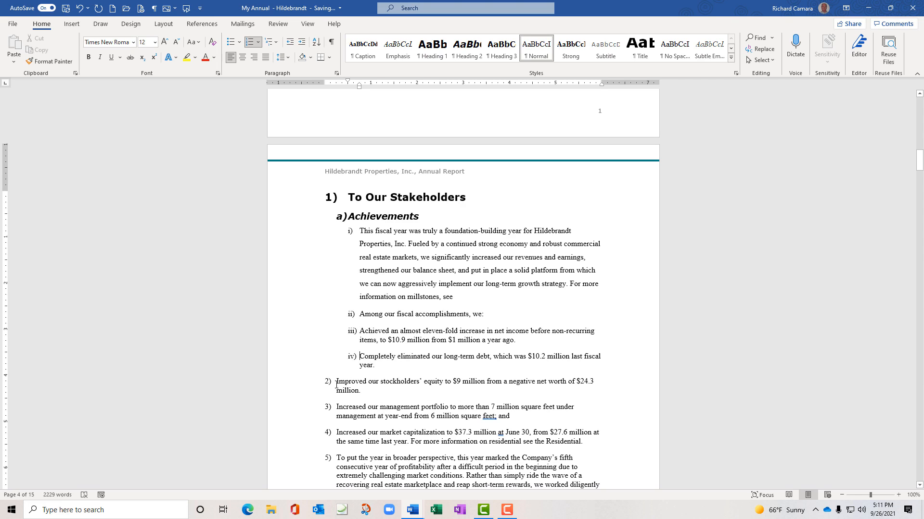
# Demote the stockholders' equity, management portfolio and market capitalization paragraphs to items v) through vii)
pyautogui.click(336, 385)
pyautogui.press('Tab')
pyautogui.press('Tab')
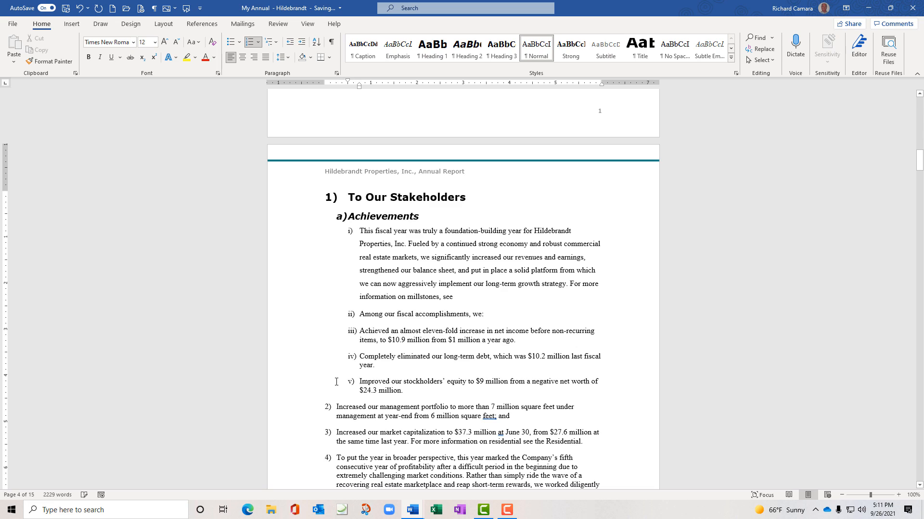
pyautogui.click(337, 408)
pyautogui.press('Tab')
pyautogui.press('Tab')
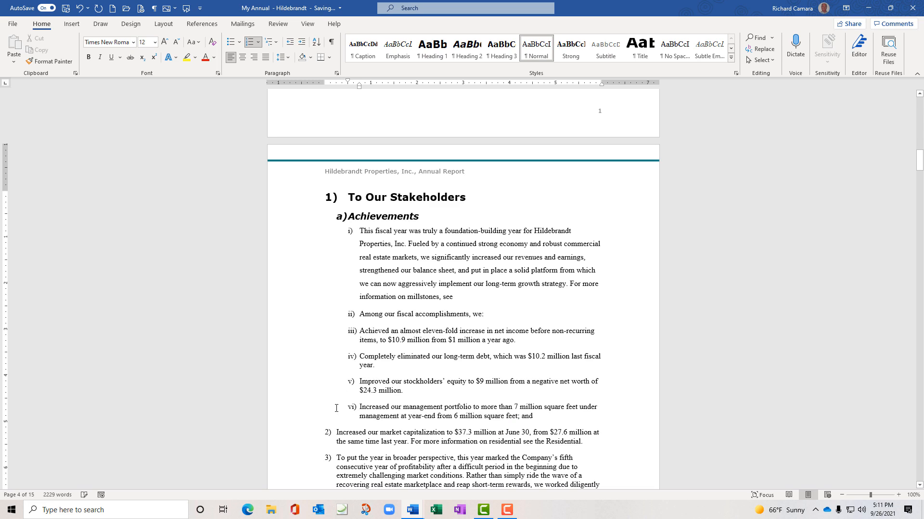
pyautogui.click(337, 432)
pyautogui.press('Tab')
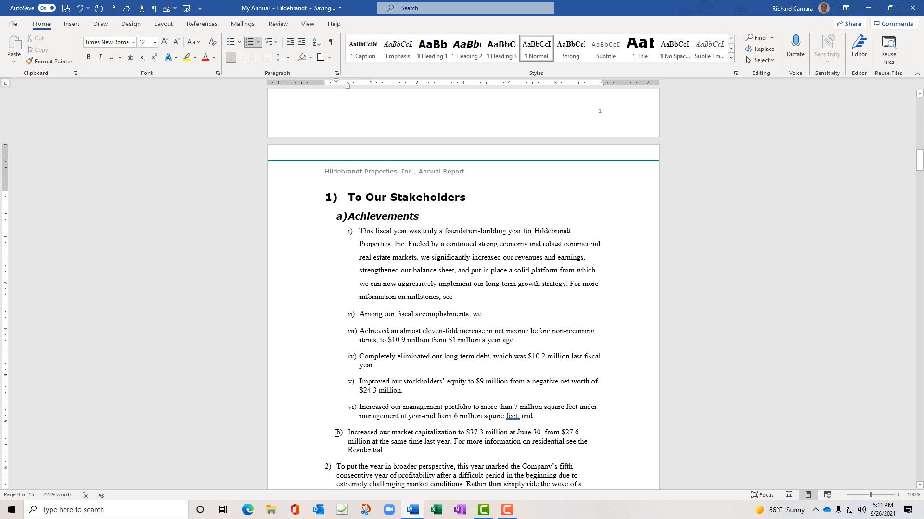
pyautogui.press('Tab')
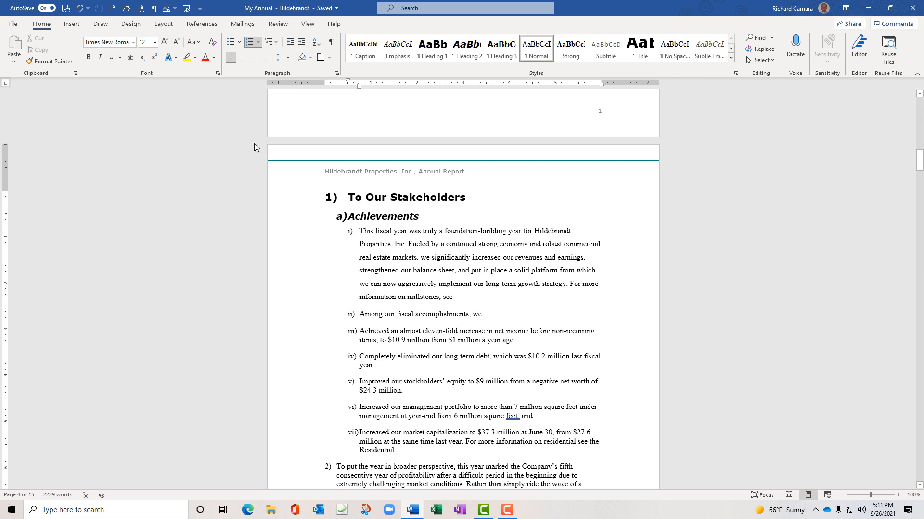
# Undo every numbering and indenting change, then select from To Our Stakeholders through page 9
pyautogui.click(88, 9)
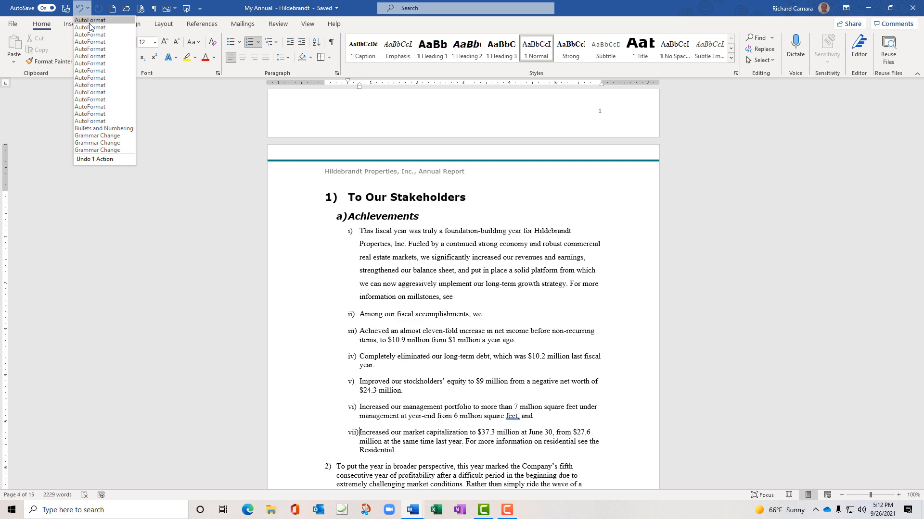
pyautogui.click(97, 150)
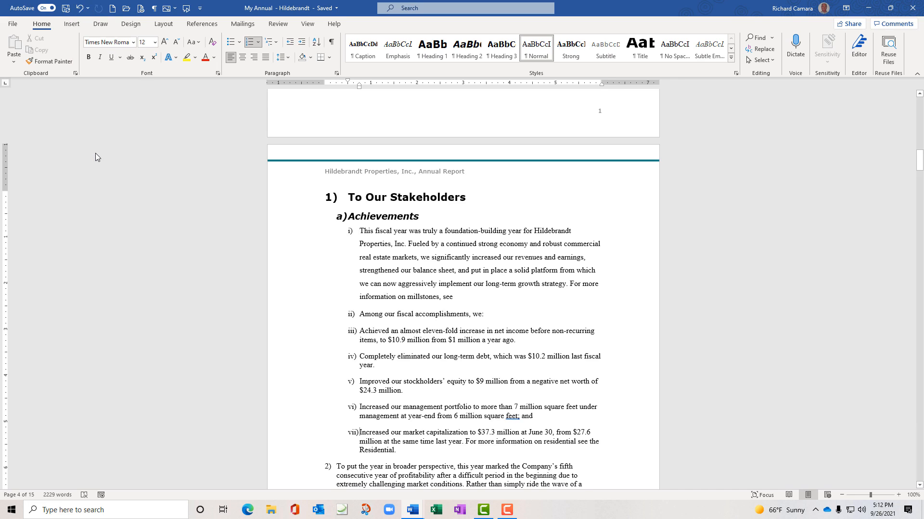
pyautogui.click(326, 197)
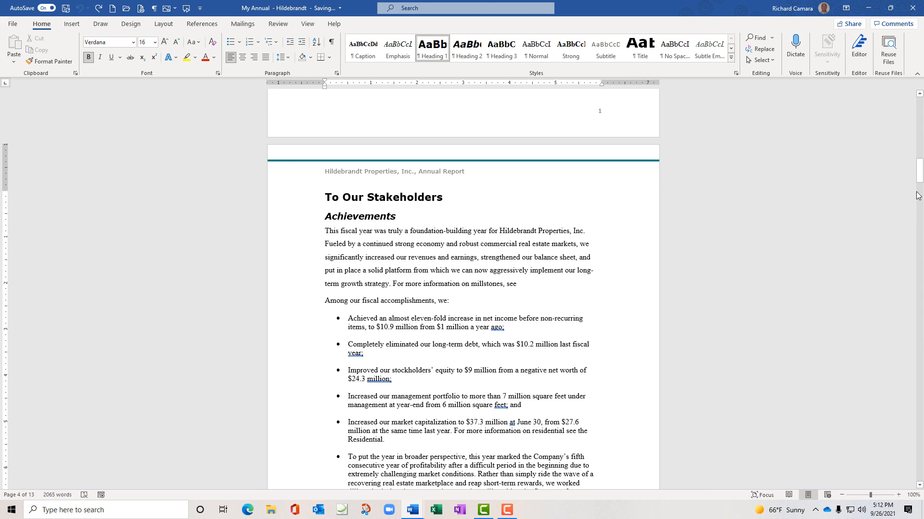
pyautogui.moveTo(918, 177); pyautogui.dragTo(919, 423)
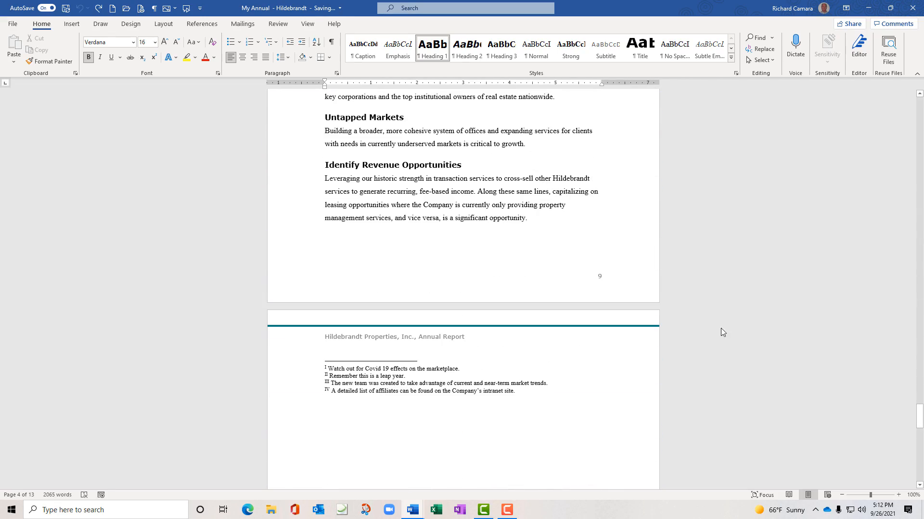
pyautogui.keyDown('shift'); pyautogui.click(549, 217); pyautogui.keyUp('shift')
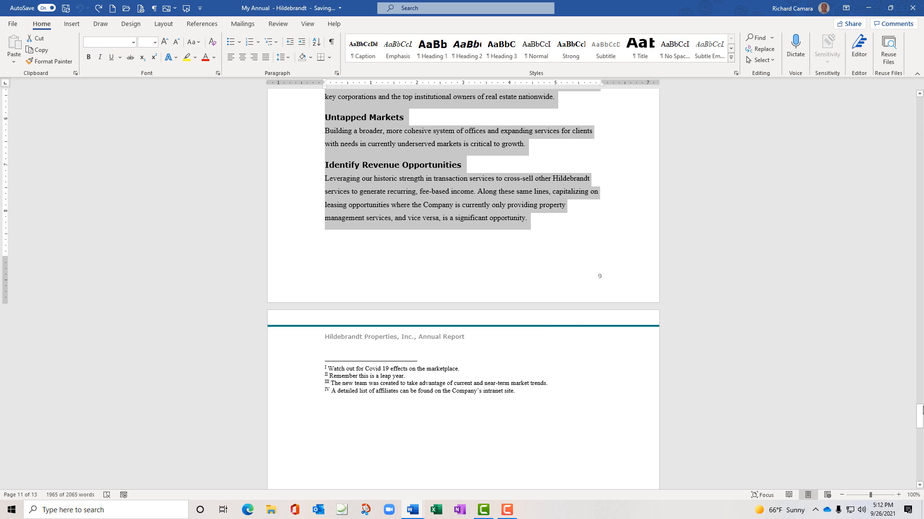
pyautogui.moveTo(920, 412); pyautogui.dragTo(919, 170)
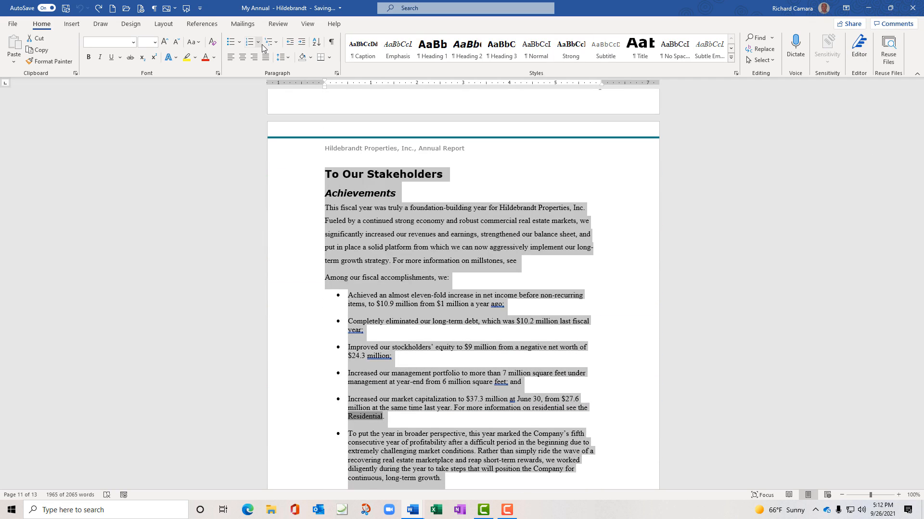
pyautogui.click(277, 45)
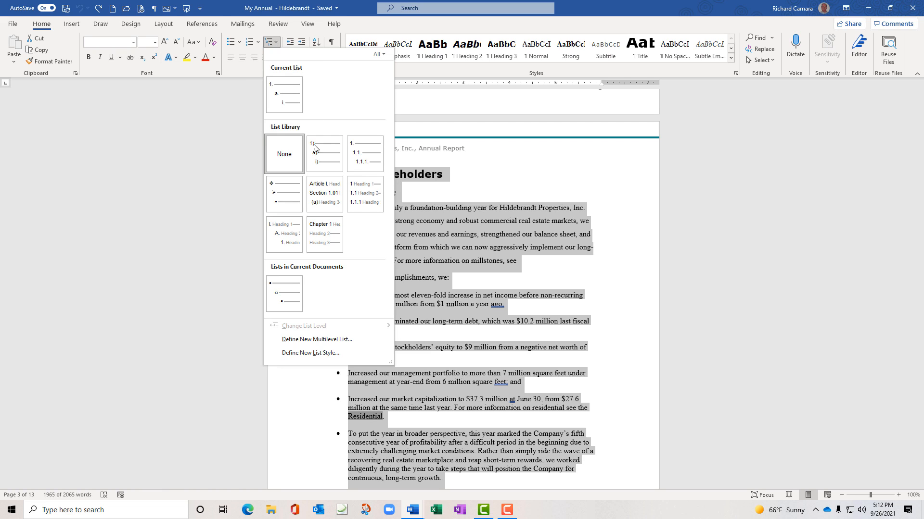
# Apply 1. 1.1. 1.1.1. numbering, making Achievements item 1.1 and This fiscal year 1.1.1
pyautogui.moveTo(356, 158)
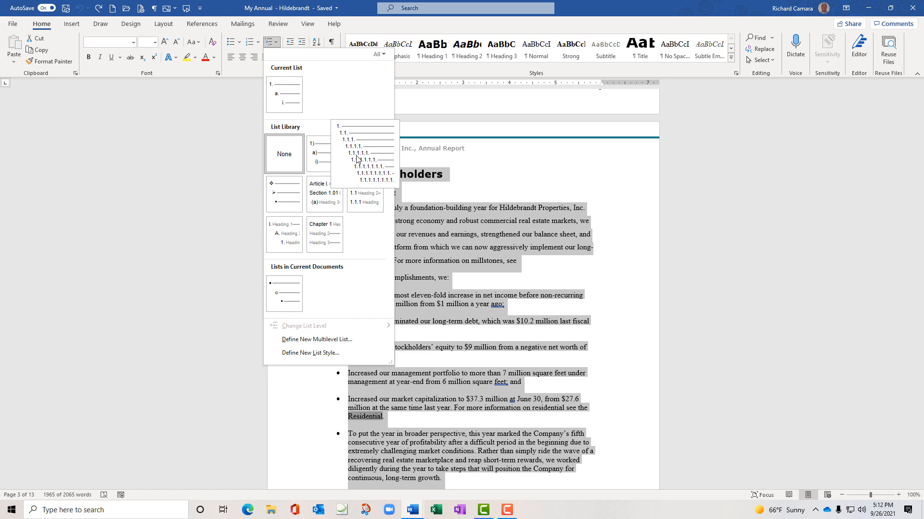
pyautogui.click(356, 158)
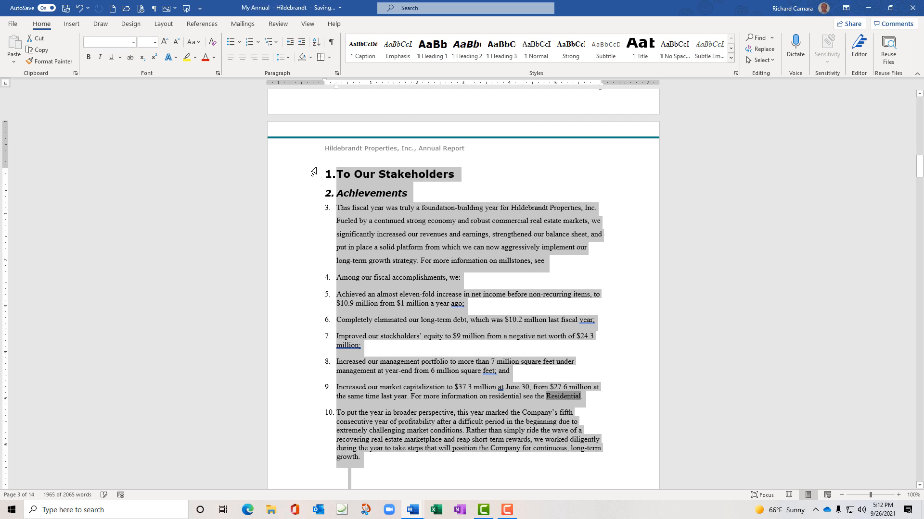
pyautogui.click(338, 195)
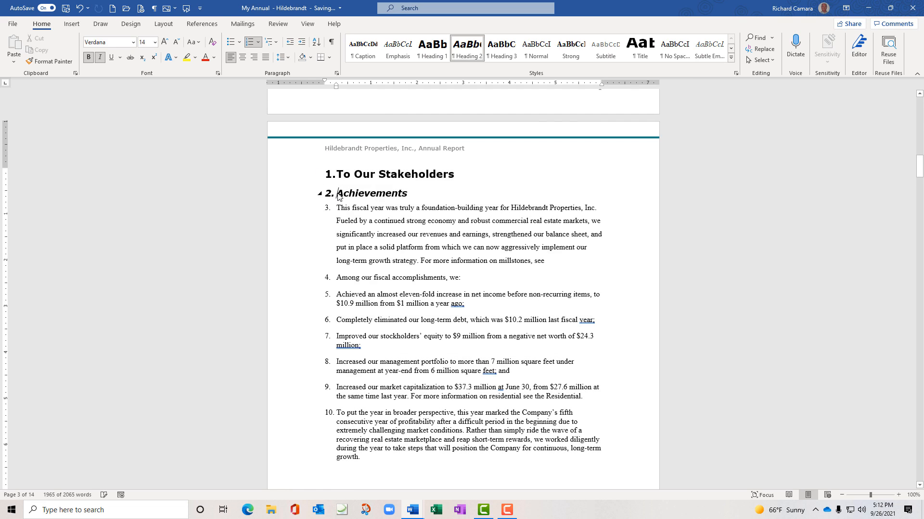
pyautogui.press('Tab')
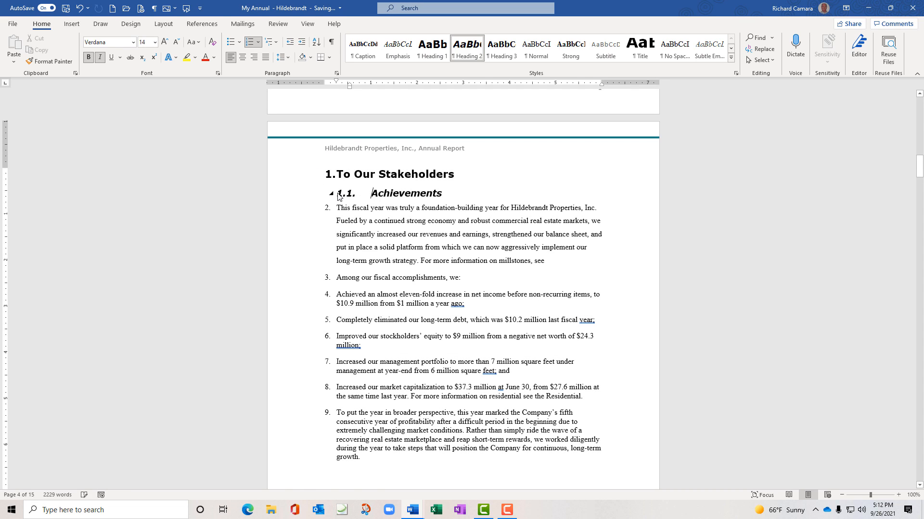
pyautogui.click(338, 207)
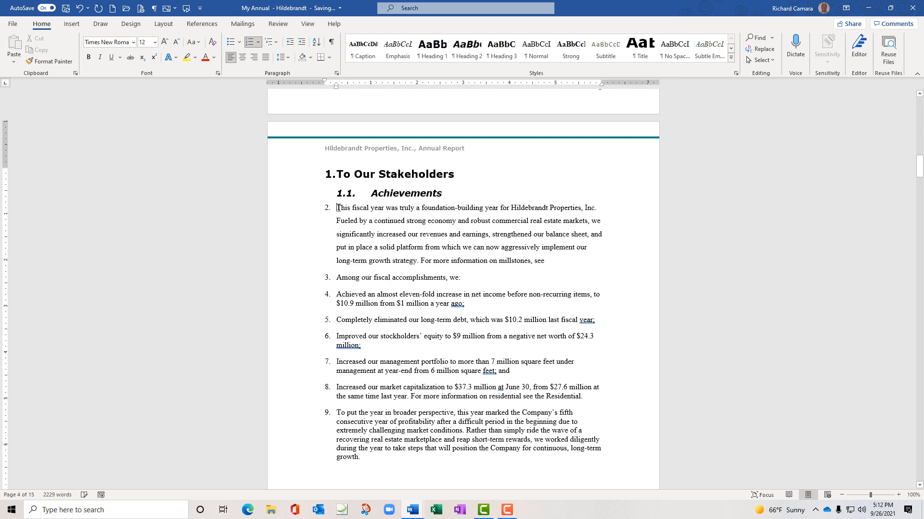
pyautogui.press('Tab')
# Demote the following Achievements paragraphs to items 1.1.2, 1.1.3 and 1.1.4
pyautogui.click(336, 292)
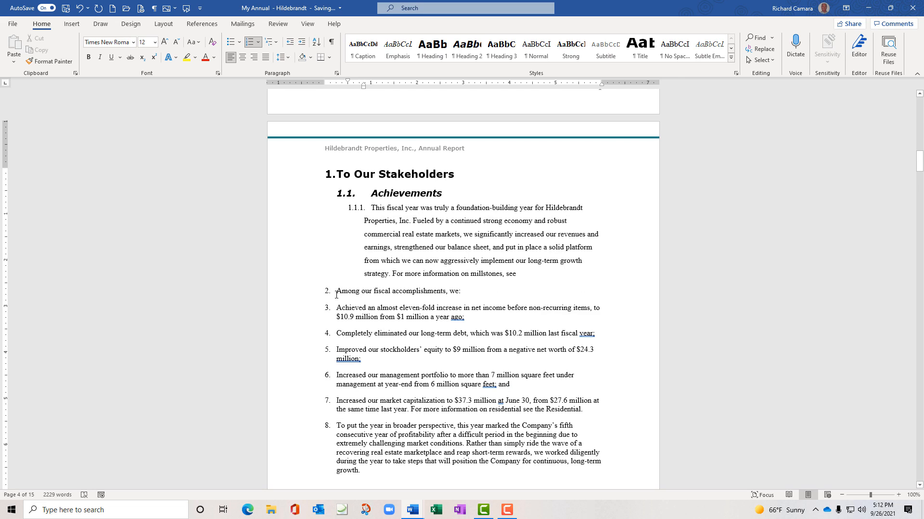
pyautogui.press('Tab')
pyautogui.press('Tab')
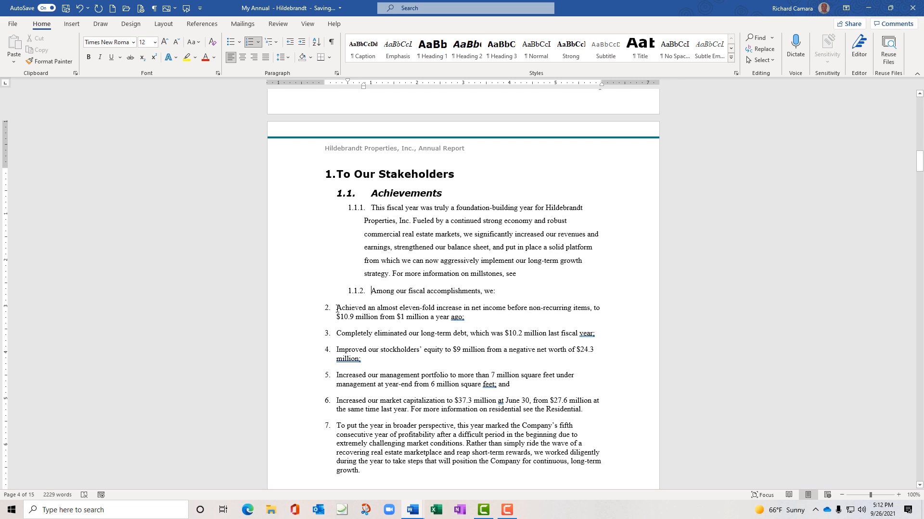
pyautogui.click(337, 308)
pyautogui.press('Tab')
pyautogui.press('Tab')
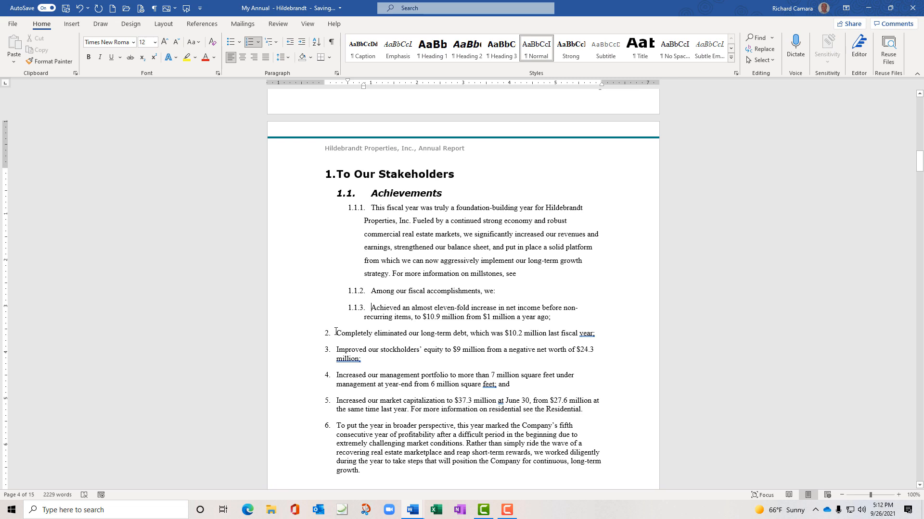
pyautogui.click(336, 332)
pyautogui.press('Tab')
pyautogui.press('Tab')
pyautogui.press('Tab')
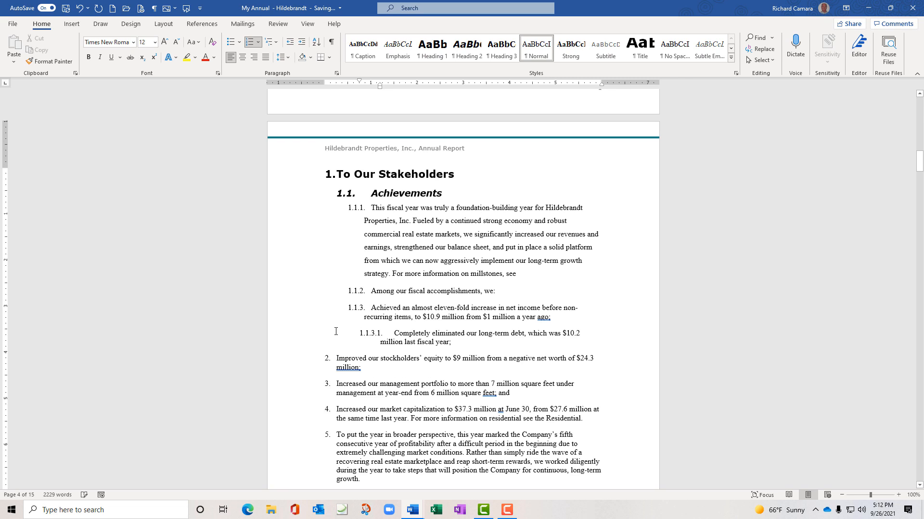
pyautogui.hotkey('shift', 'Tab')
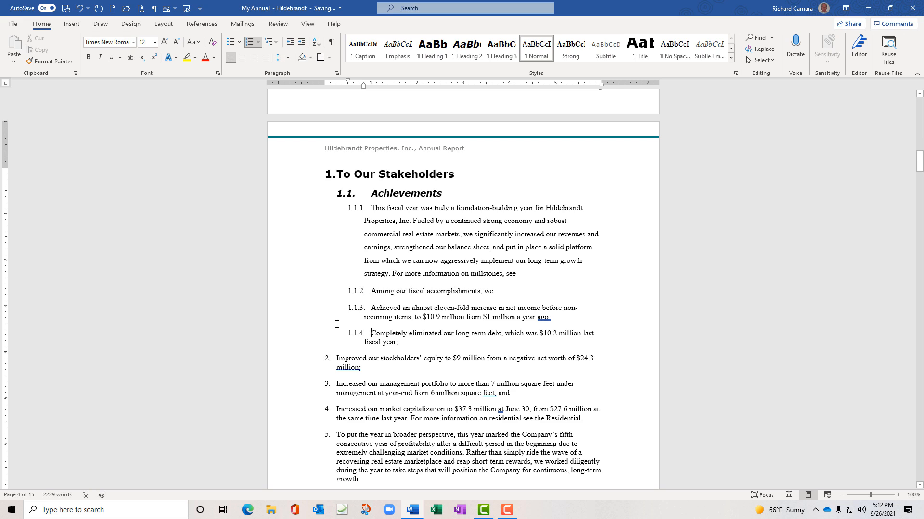
# Return the stockholders' equity item to top-level item 2
pyautogui.click(336, 358)
pyautogui.press('Tab')
pyautogui.press('Tab')
pyautogui.press('Tab')
pyautogui.press('Tab')
pyautogui.press('Tab')
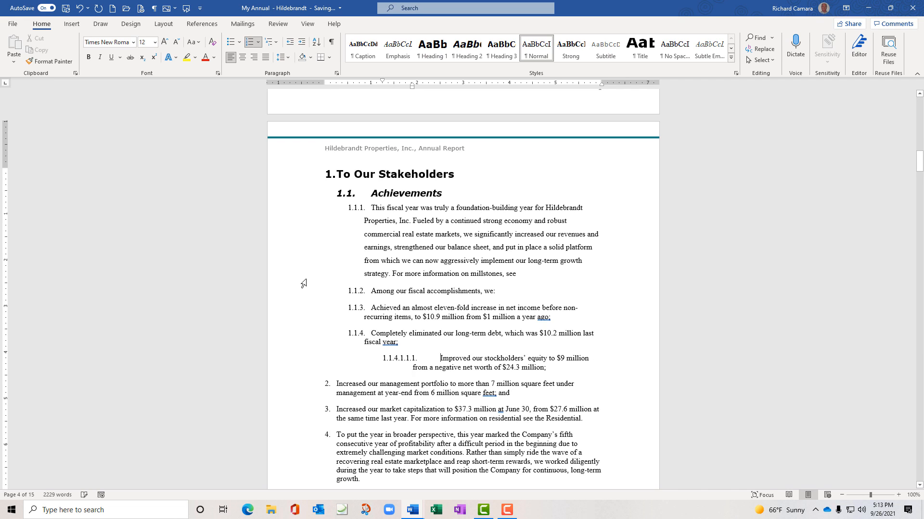
pyautogui.hotkey('shift', 'Tab')
pyautogui.hotkey('shift', 'Tab')
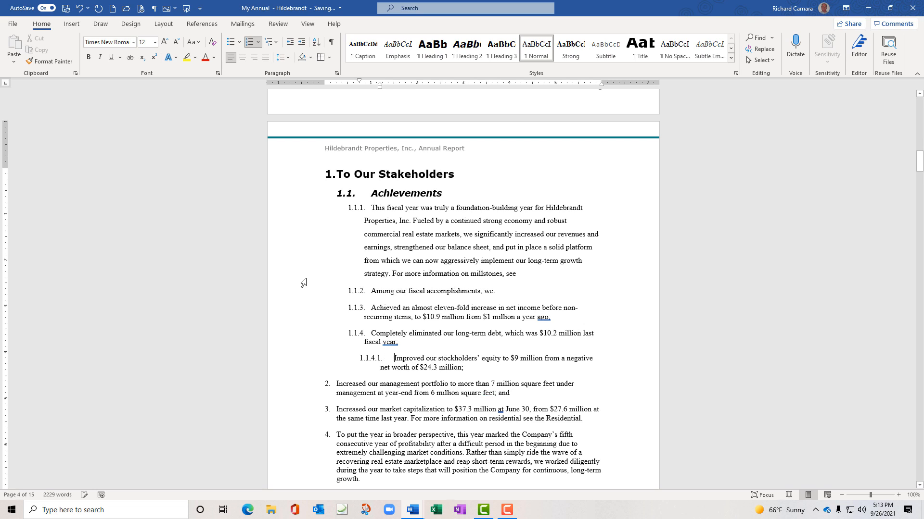
pyautogui.hotkey('shift', 'Tab')
pyautogui.hotkey('shift', 'Tab')
pyautogui.hotkey('shift', 'Tab')
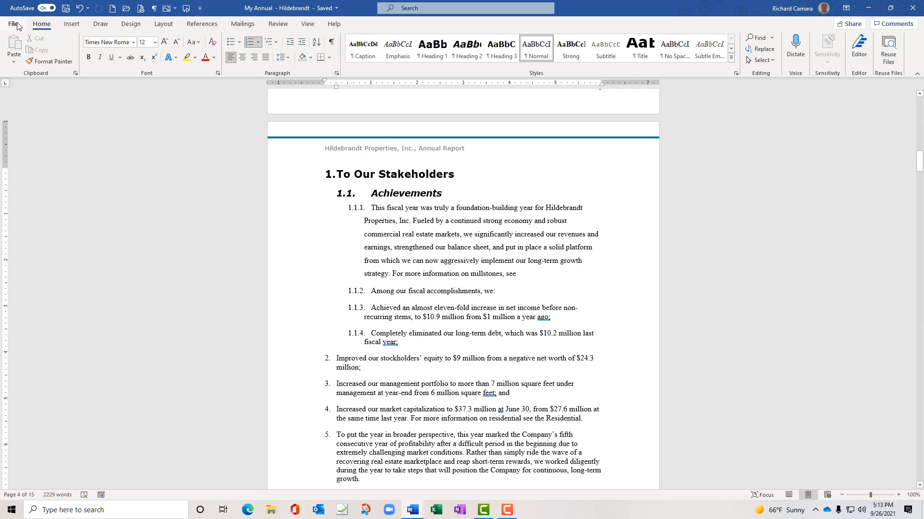
# Create a blank document and type the title 'My Annual Report' followed by a new line
pyautogui.click(113, 11)
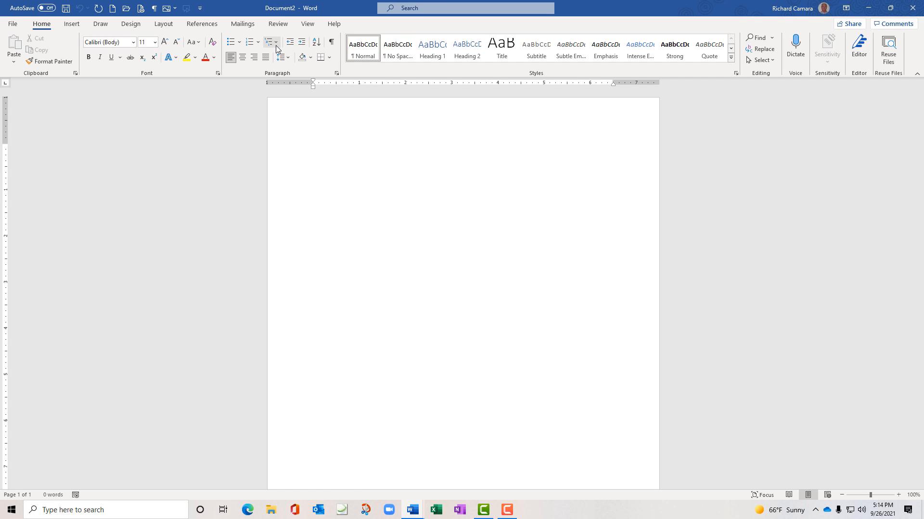
pyautogui.write('My Ar')
pyautogui.write('nual Report')
pyautogui.press('Return')
# Apply 1) a) i) numbering and enter 'To Our Stakeholders' as item 1)
pyautogui.click(277, 42)
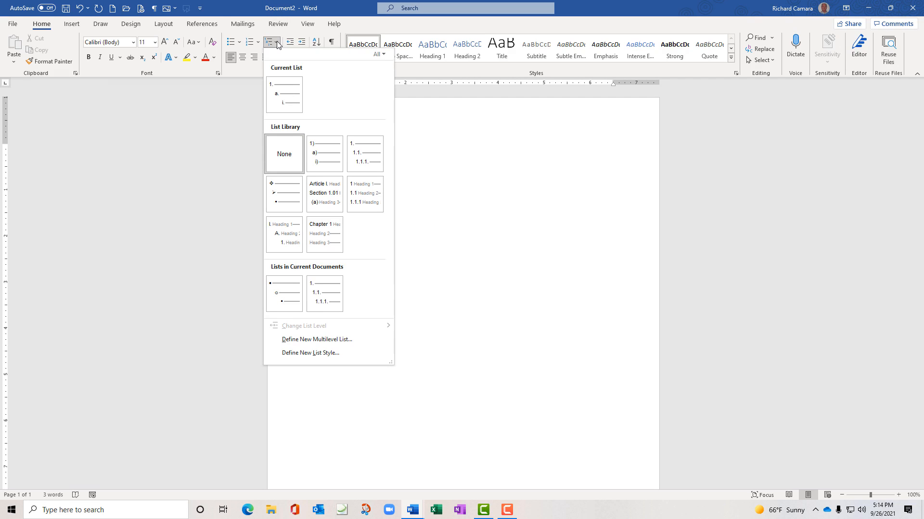
pyautogui.click(322, 151)
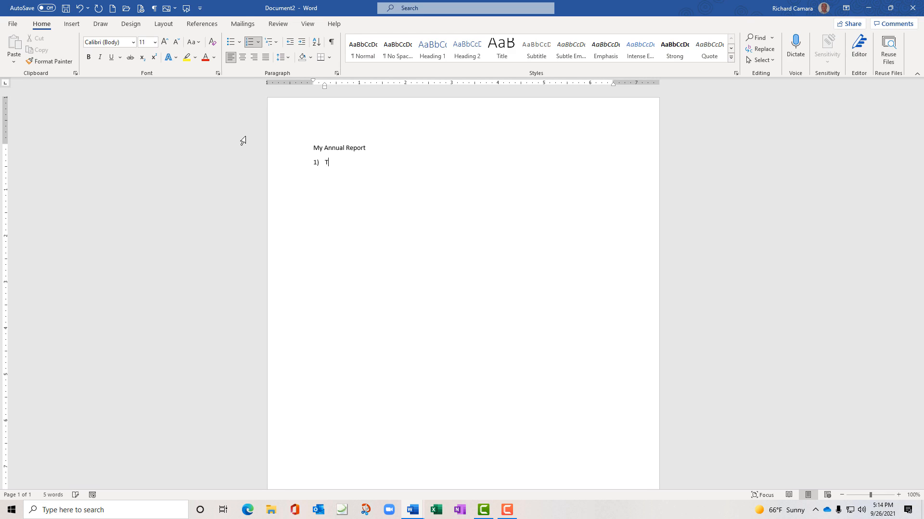
pyautogui.write('To Our Stakeholders')
pyautogui.press('Return')
# Add sub-item a) 'Review of year results', then remove the extra line started after it
pyautogui.press('Tab')
pyautogui.write('Review of yea')
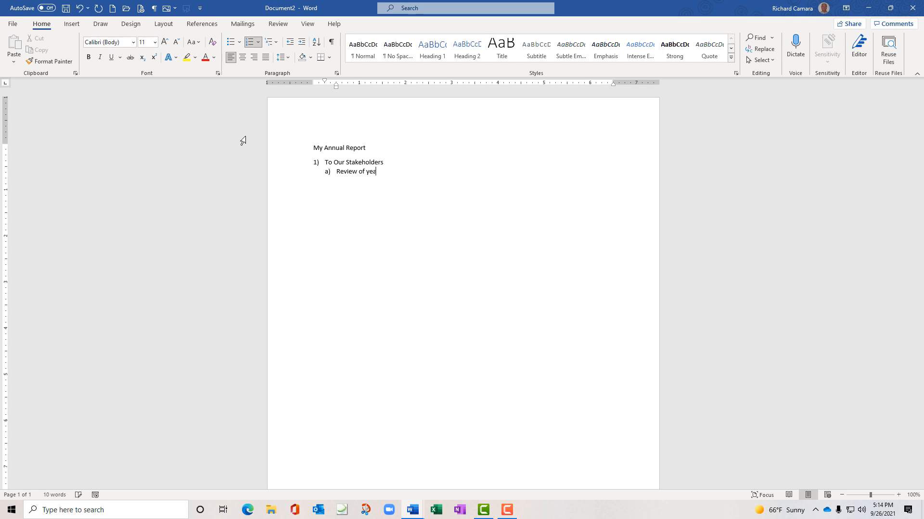
pyautogui.write('r resut')
pyautogui.press('BackSpace')
pyautogui.write('lts')
pyautogui.press('Return')
pyautogui.write('Fina')
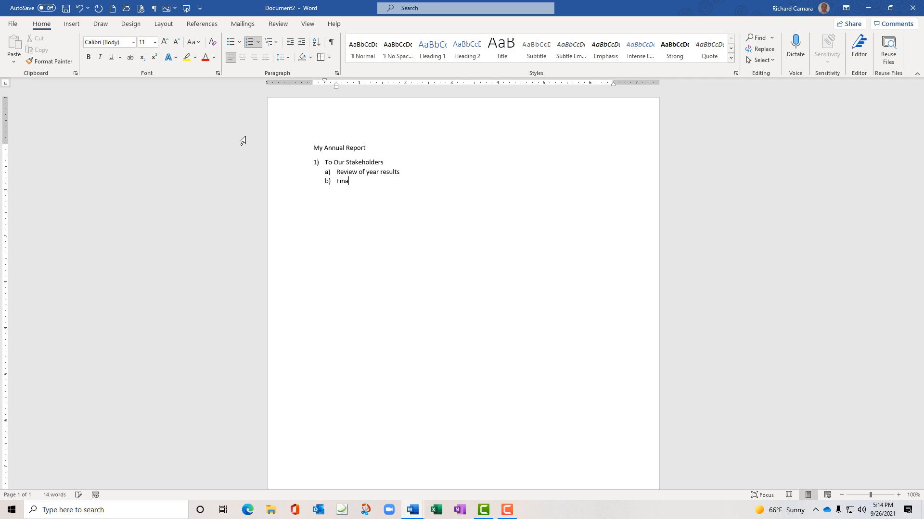
pyautogui.write('ncial')
pyautogui.press('BackSpace')
pyautogui.press('BackSpace')
pyautogui.press('BackSpace')
pyautogui.press('BackSpace')
pyautogui.press('BackSpace')
pyautogui.press('BackSpace')
pyautogui.press('BackSpace')
pyautogui.press('BackSpace')
pyautogui.press('BackSpace')
pyautogui.press('BackSpace')
pyautogui.press('BackSpace')
pyautogui.press('BackSpace')
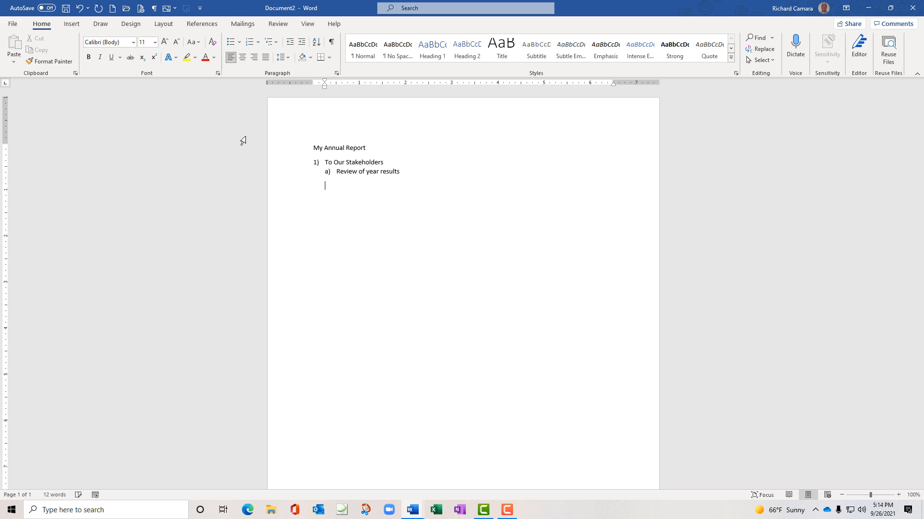
pyautogui.press('BackSpace')
pyautogui.press('BackSpace')
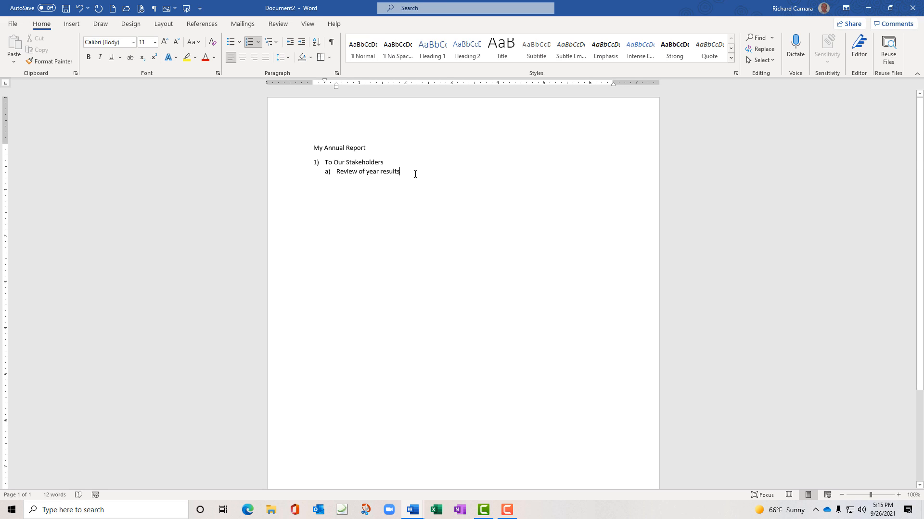
# Add sub-points i) Financial Overview and ii) Stuff under Review of year results
pyautogui.press('Return')
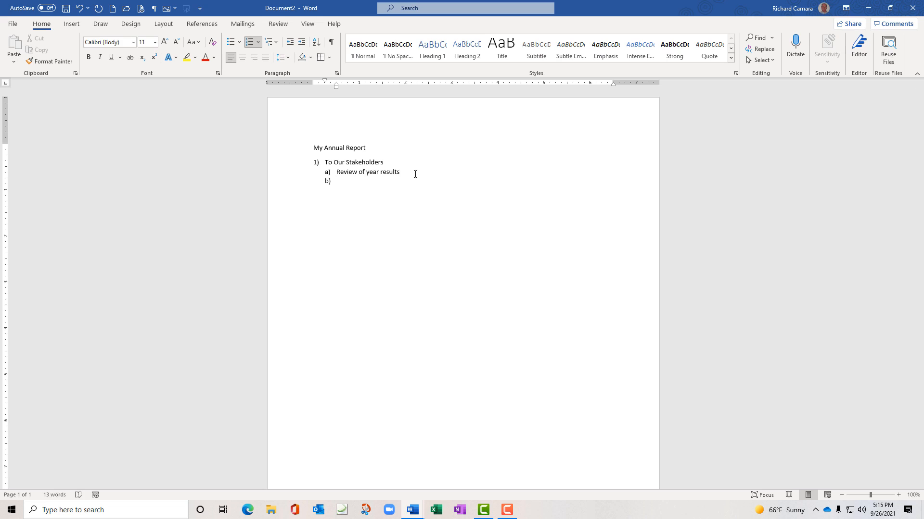
pyautogui.press('Tab')
pyautogui.write('Financial')
pyautogui.write(' Ov')
pyautogui.press('BackSpace')
pyautogui.write('Ovr')
pyautogui.press('BackSpace')
pyautogui.write('erview')
pyautogui.press('Return')
pyautogui.hotkey('shift', 'Tab')
pyautogui.press('Return')
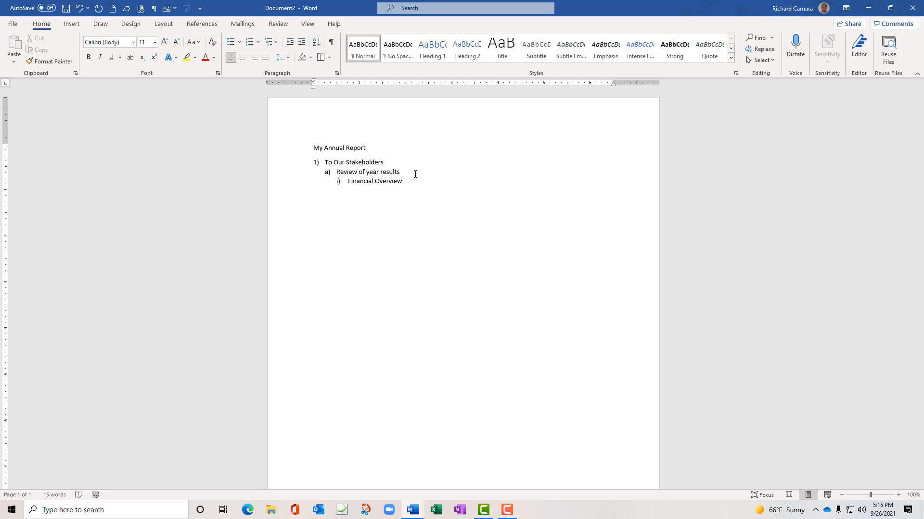
pyautogui.hotkey('ctrl', 'z')
pyautogui.hotkey('ctrl', 'z')
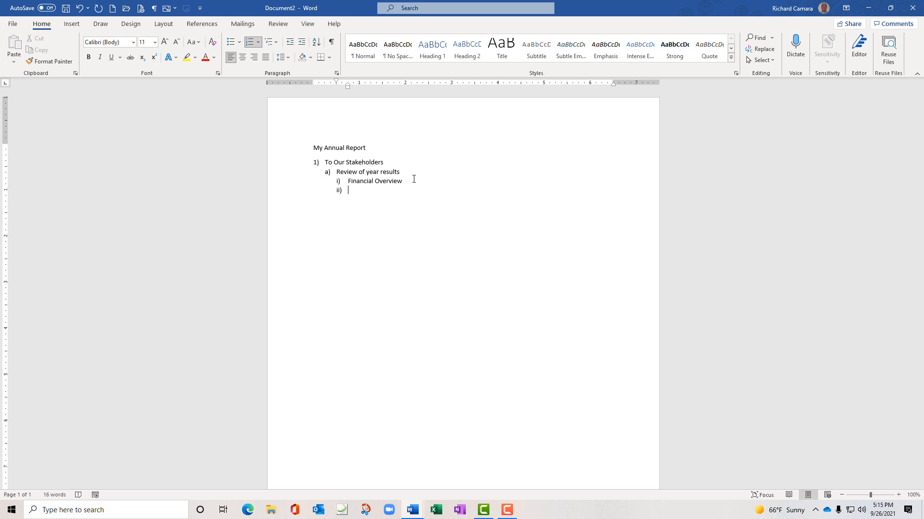
pyautogui.write('Stuff')
# Add second-level items b) Stays, c) At and d) Level, then close the document with Ctrl+W
pyautogui.press('Return')
pyautogui.hotkey('shift', 'Tab')
pyautogui.write('Stays')
pyautogui.press('Return')
pyautogui.write('At')
pyautogui.press('Return')
pyautogui.write('Level')
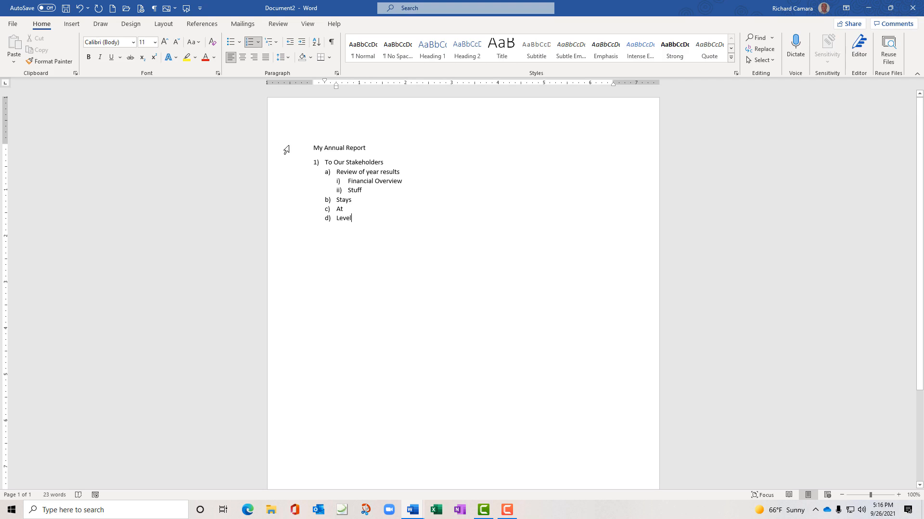
pyautogui.hotkey('ctrl', 'w')
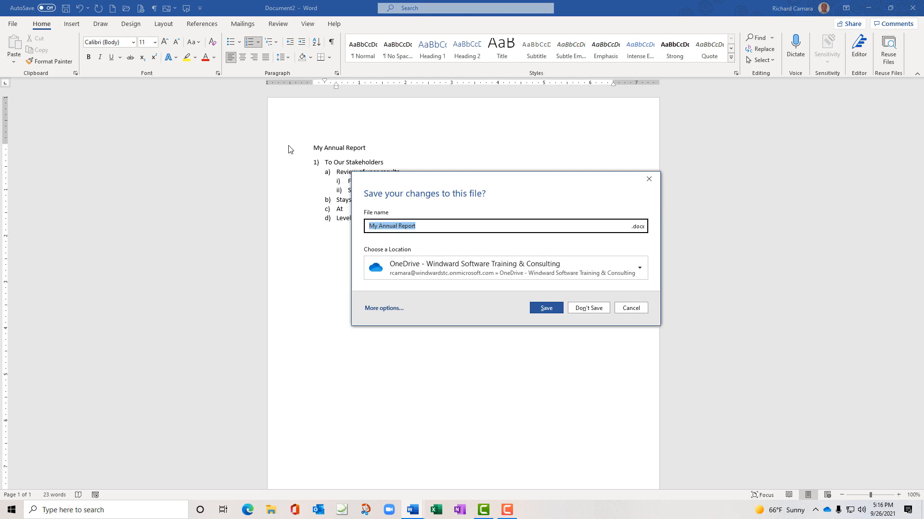
# Discard Document2 without saving to return to the Hildebrandt annual report
pyautogui.click(607, 307)
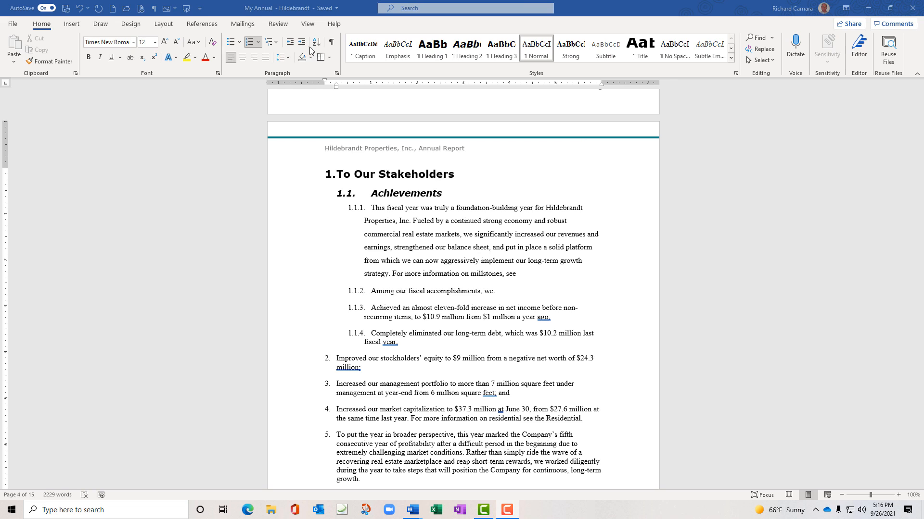
# Open Define New Multilevel List, cancel it, and reopen the Multilevel List gallery
pyautogui.click(277, 45)
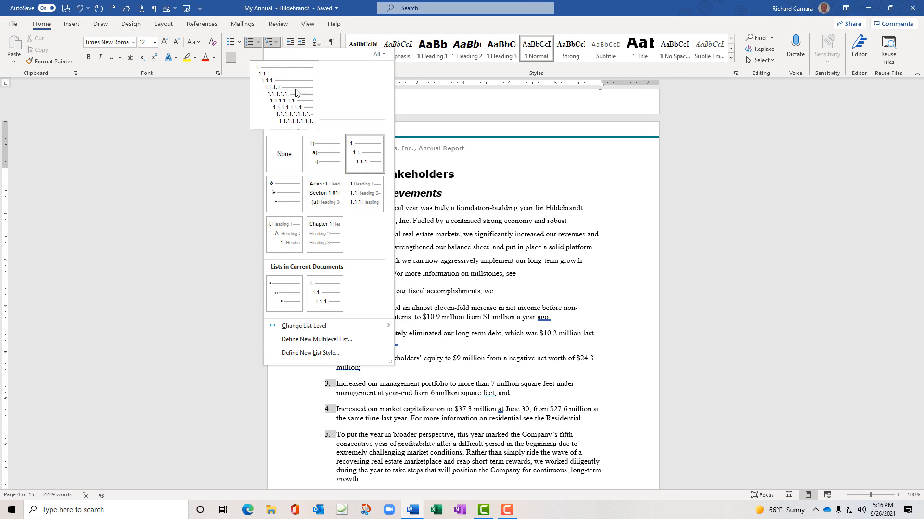
pyautogui.moveTo(317, 234)
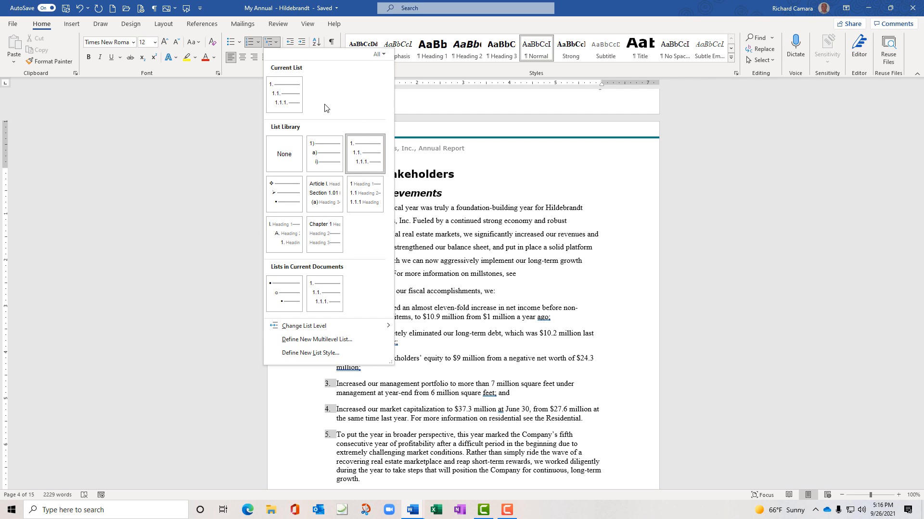
pyautogui.moveTo(340, 289)
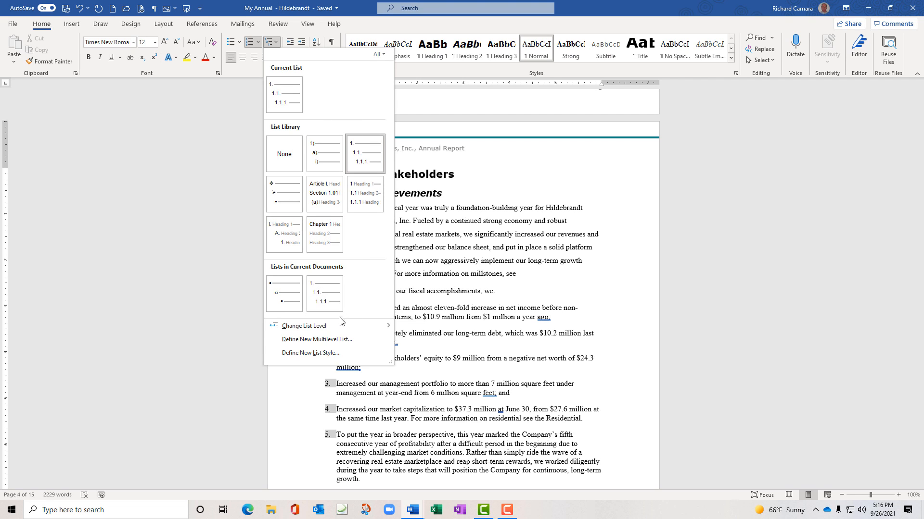
pyautogui.click(296, 345)
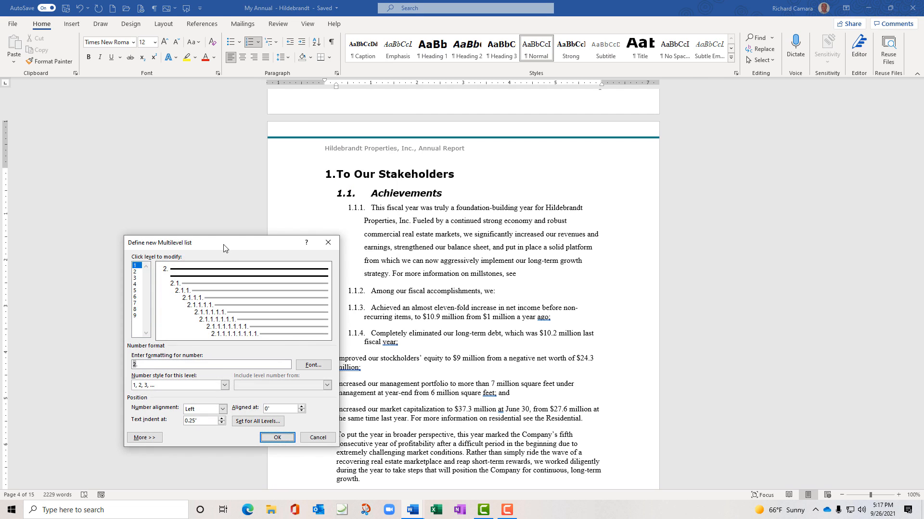
pyautogui.moveTo(223, 248); pyautogui.dragTo(233, 137)
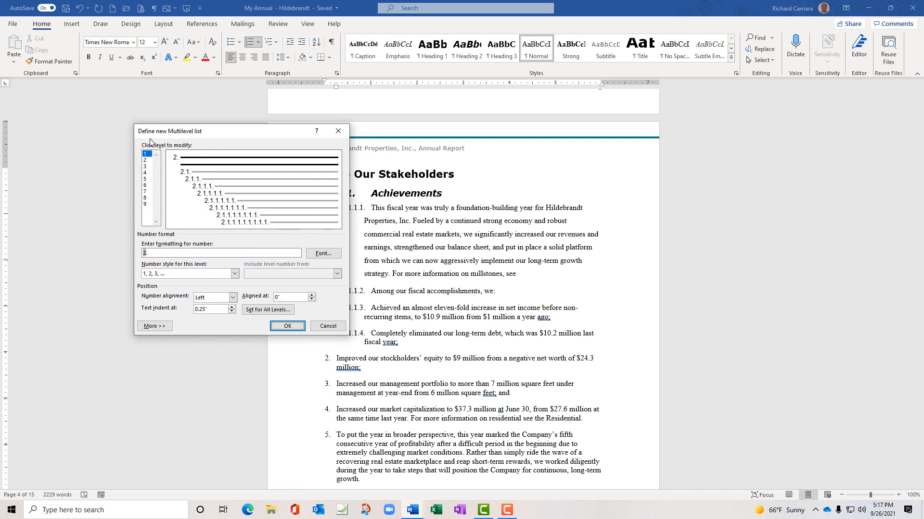
pyautogui.click(322, 325)
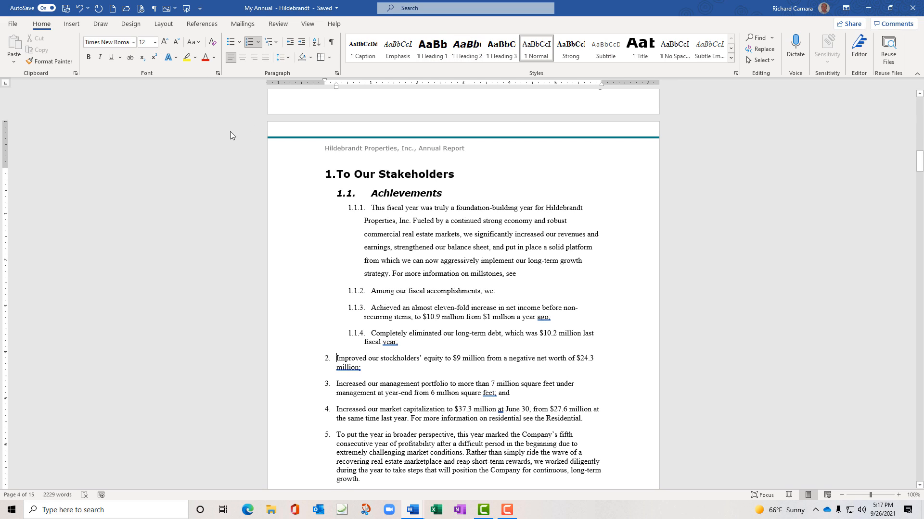
pyautogui.click(276, 47)
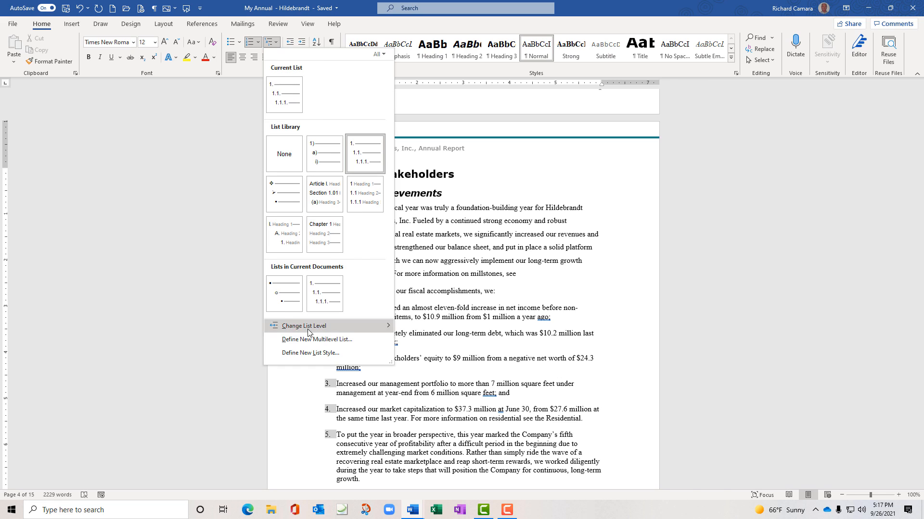
# Start a new list style named RickMList with A, B, C numbering at the first level
pyautogui.click(313, 353)
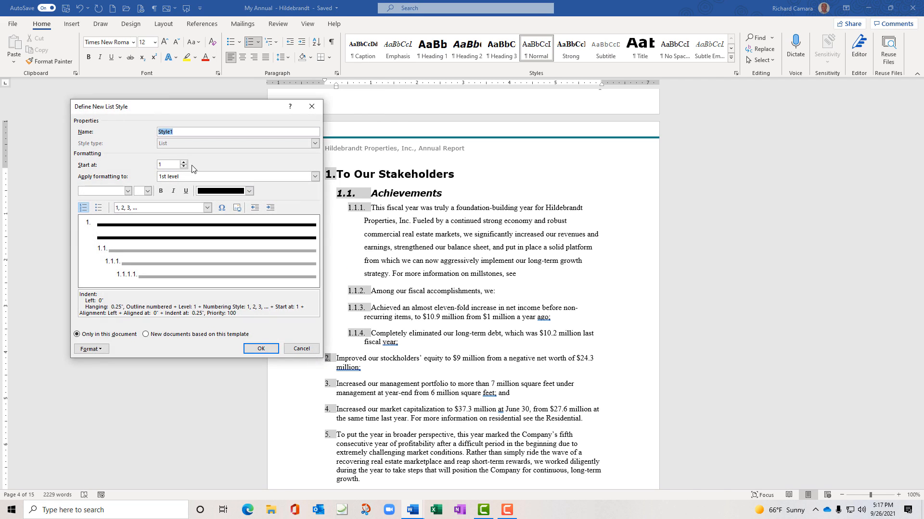
pyautogui.moveTo(164, 106); pyautogui.dragTo(178, 109)
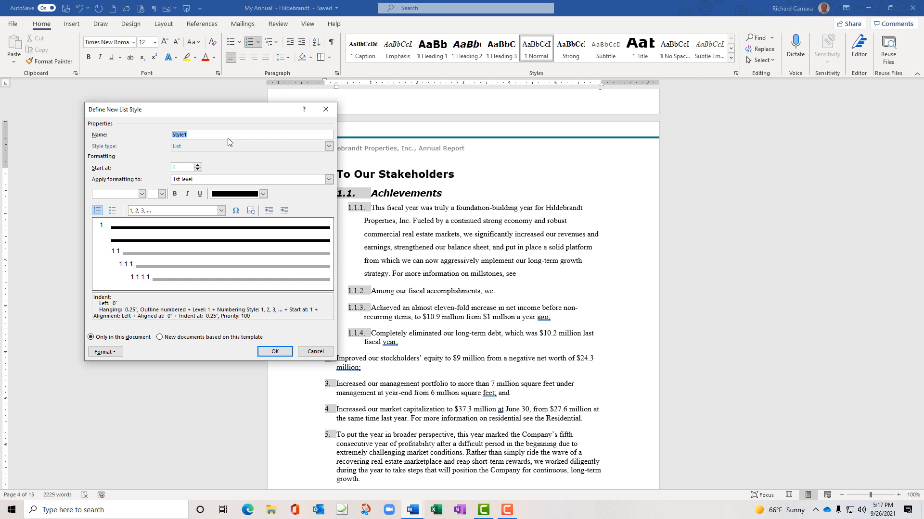
pyautogui.write('R')
pyautogui.write('ickMList')
pyautogui.click(222, 211)
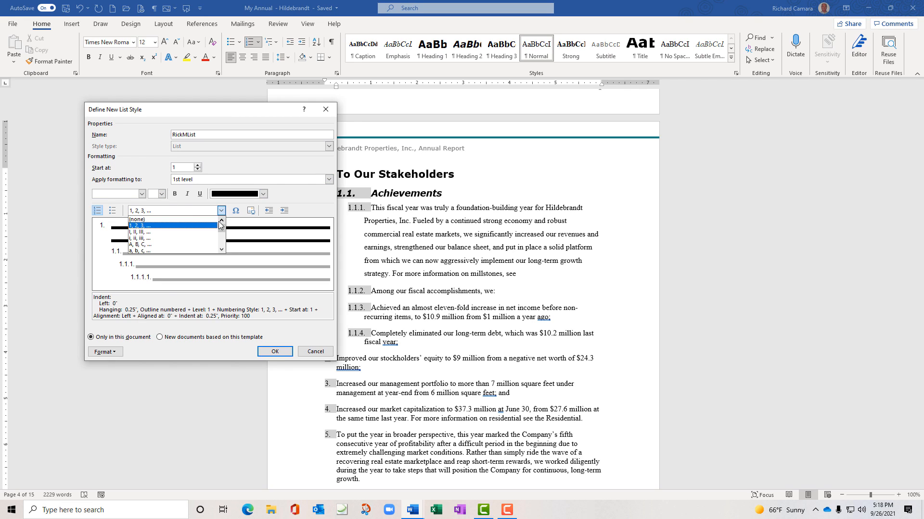
pyautogui.click(223, 249)
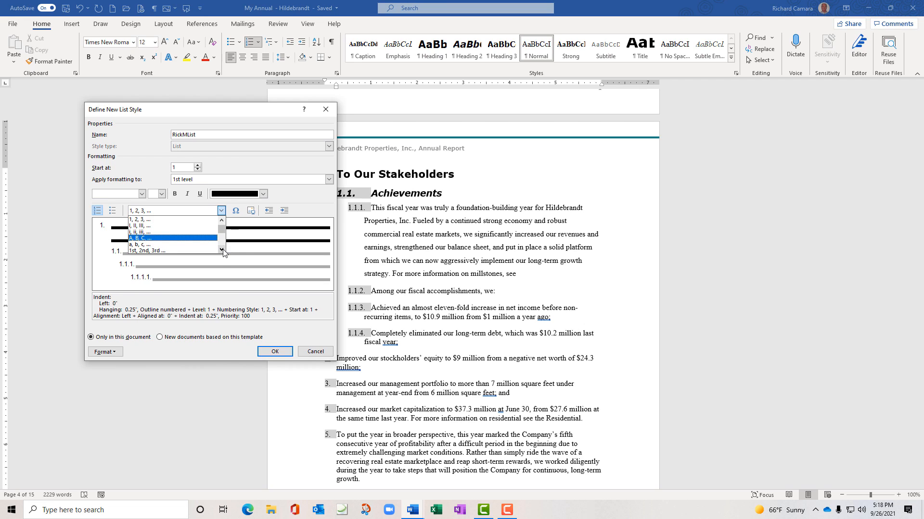
pyautogui.click(160, 239)
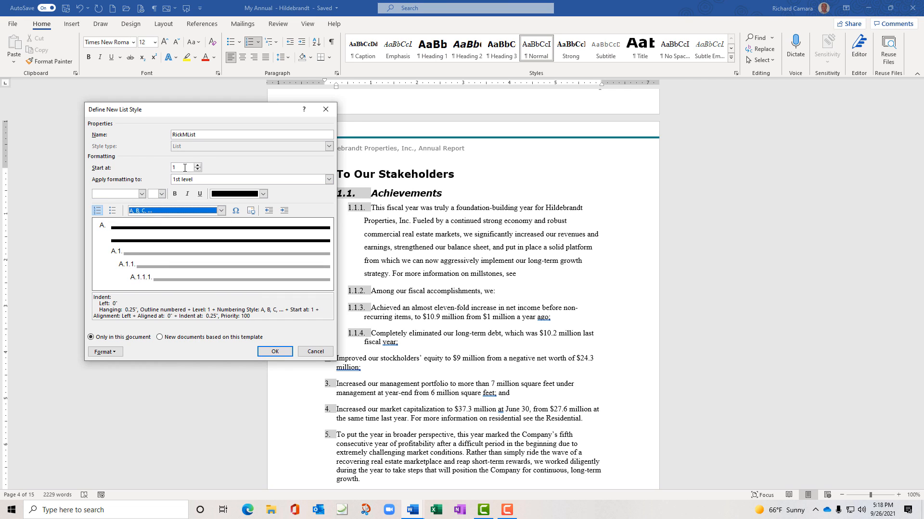
# Switch to the style's 2nd level and number it a, b, c
pyautogui.click(329, 180)
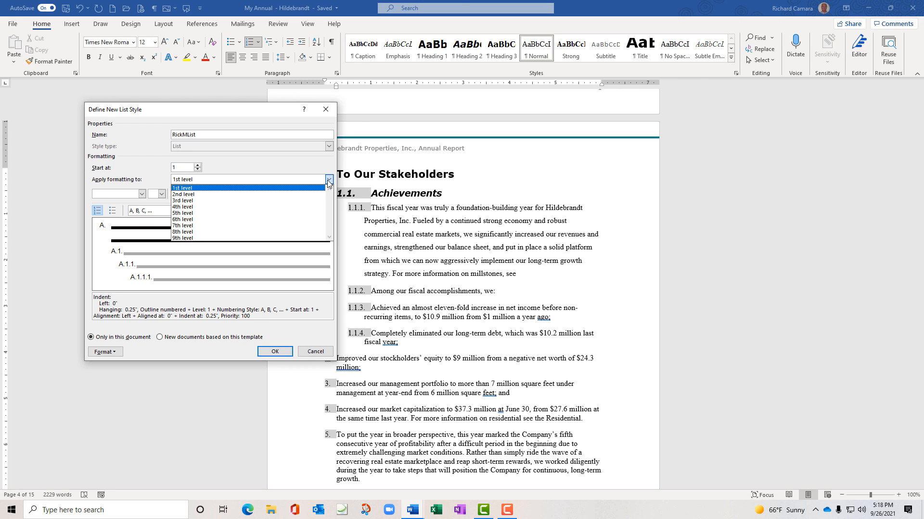
pyautogui.click(329, 181)
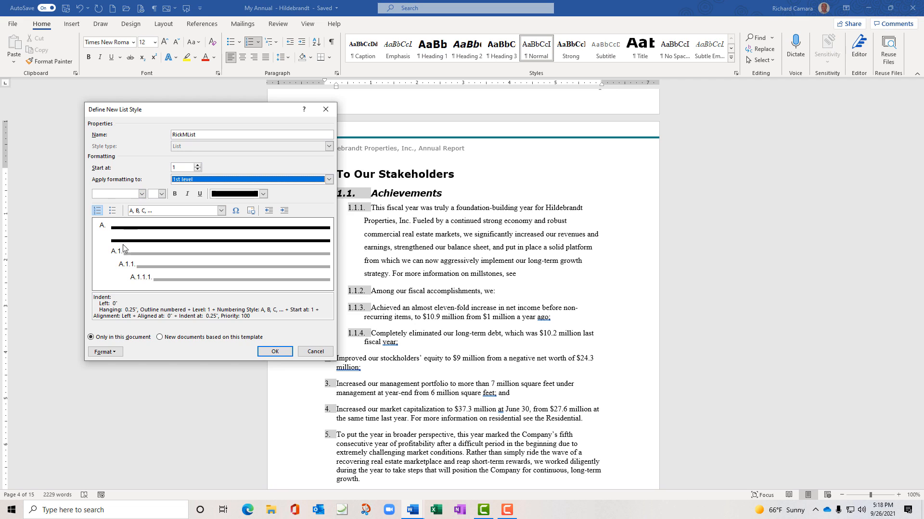
pyautogui.click(329, 180)
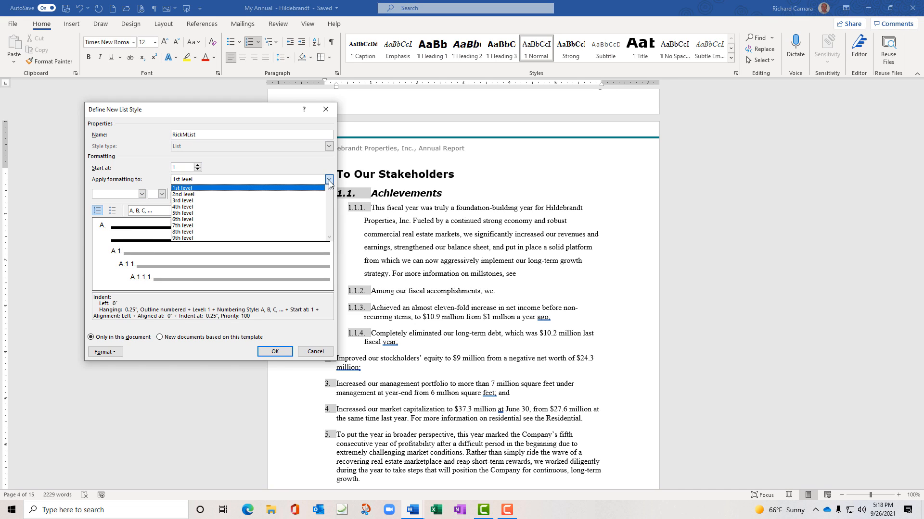
pyautogui.click(296, 192)
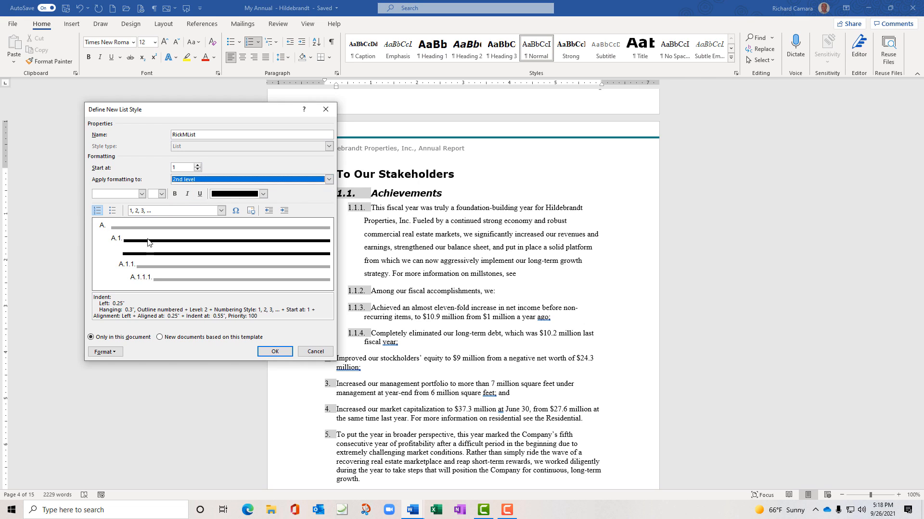
pyautogui.click(222, 210)
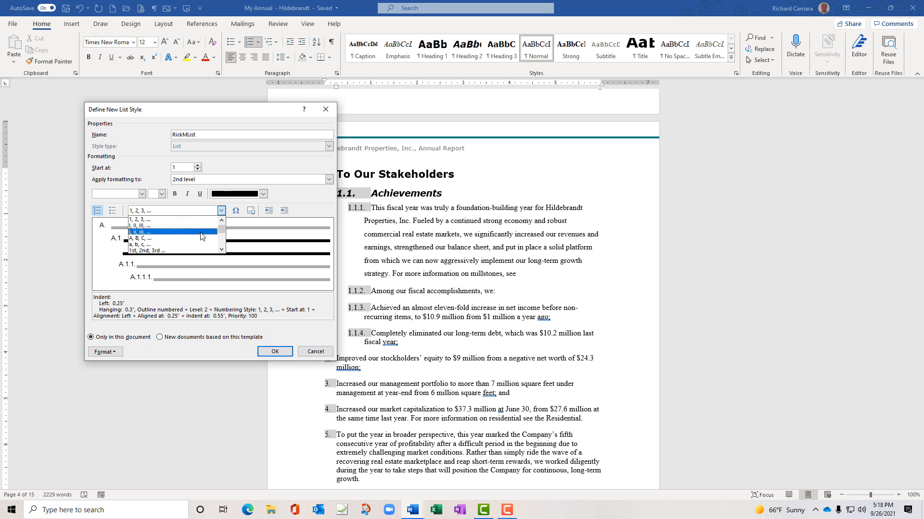
pyautogui.click(196, 245)
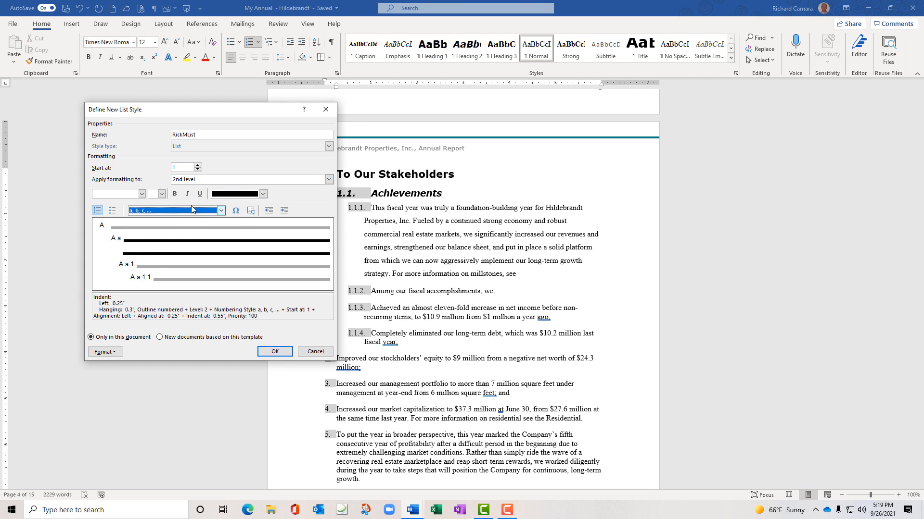
pyautogui.click(327, 180)
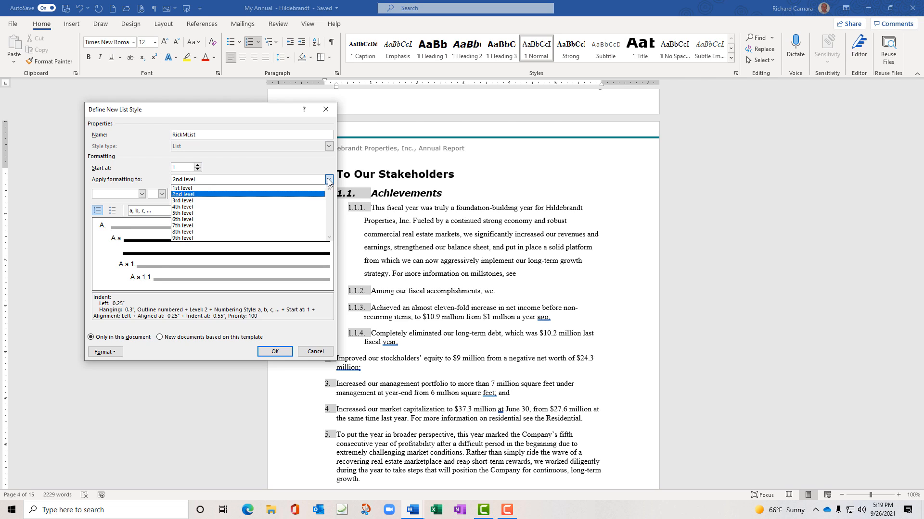
# Set the third level of RickMList to 1, 2, 3 numbering
pyautogui.click(293, 201)
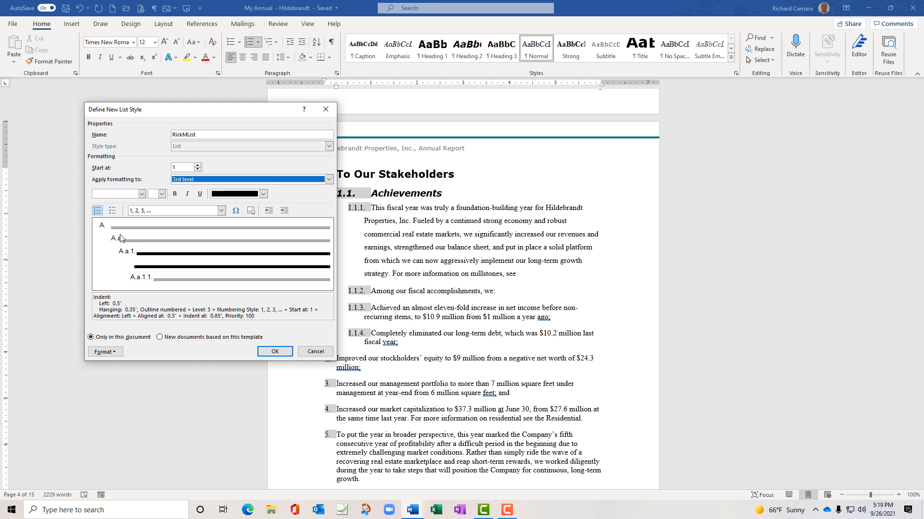
pyautogui.click(221, 210)
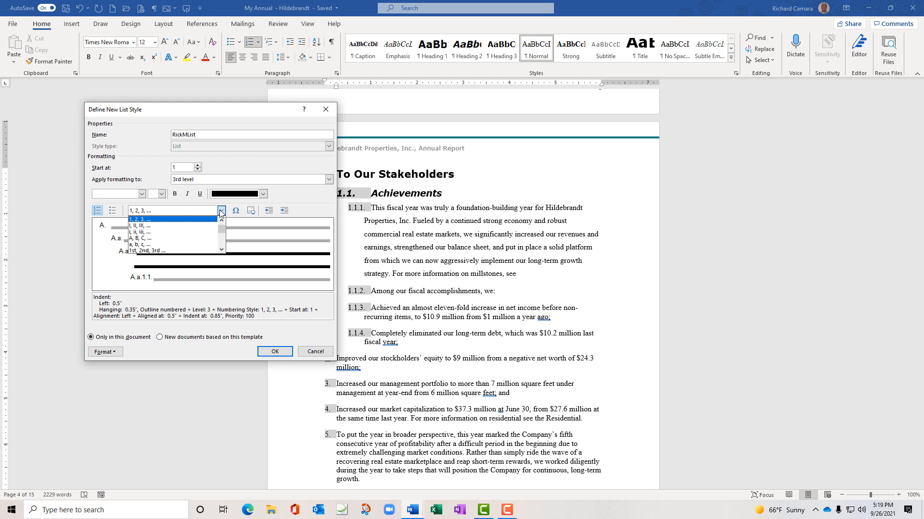
pyautogui.click(203, 233)
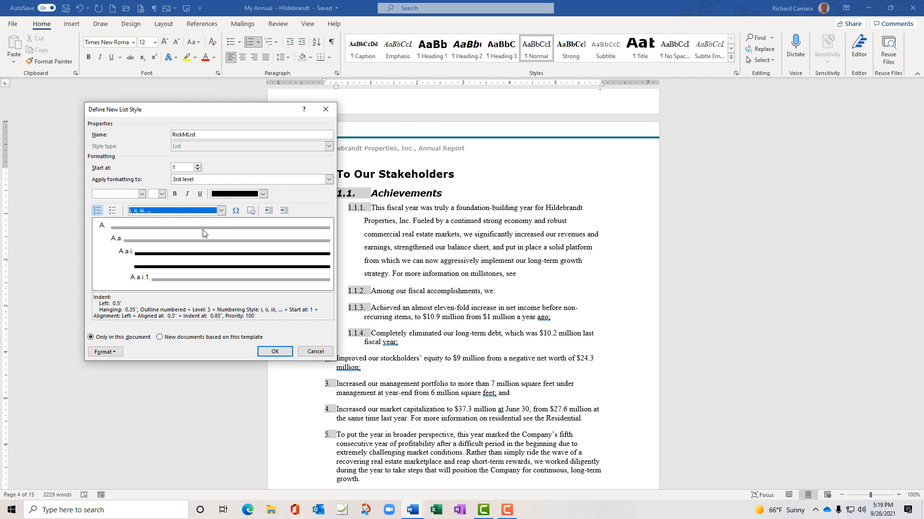
pyautogui.click(221, 210)
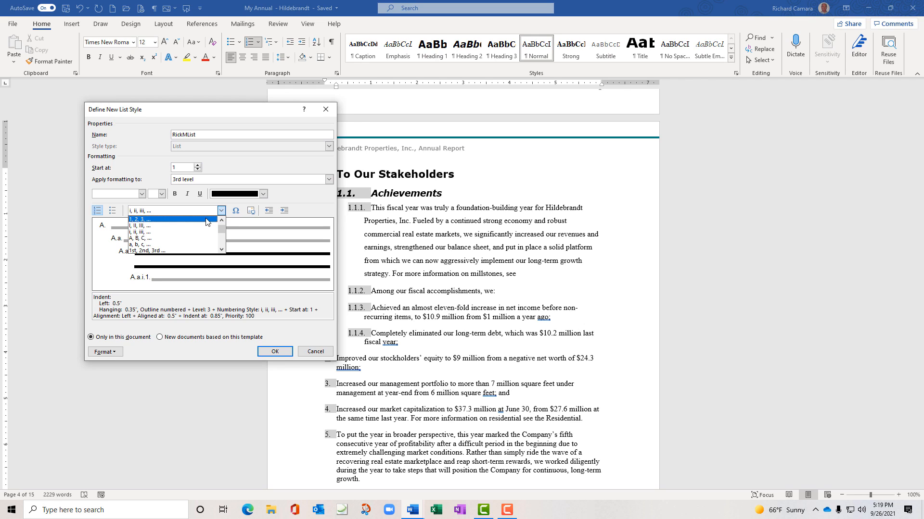
pyautogui.click(206, 219)
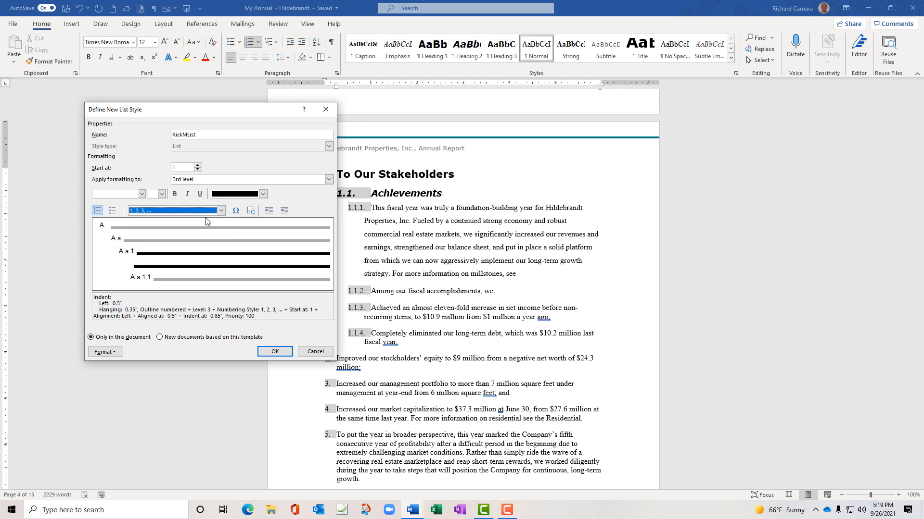
# Set the fourth level to i, ii, iii numbering and save the RickMList style
pyautogui.click(329, 180)
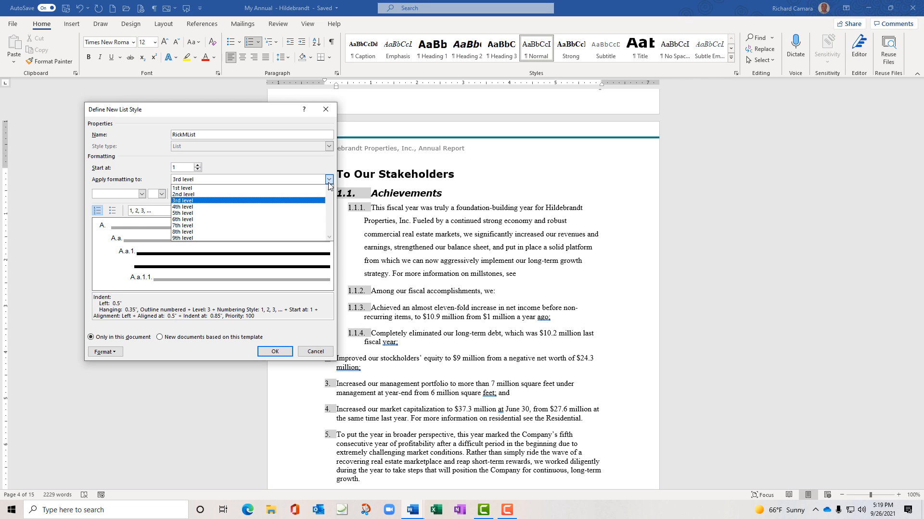
pyautogui.click(313, 207)
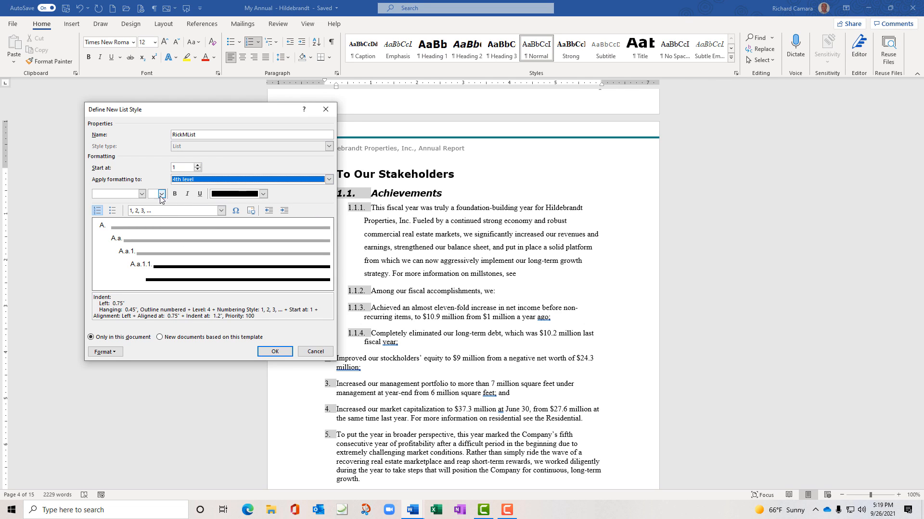
pyautogui.click(222, 211)
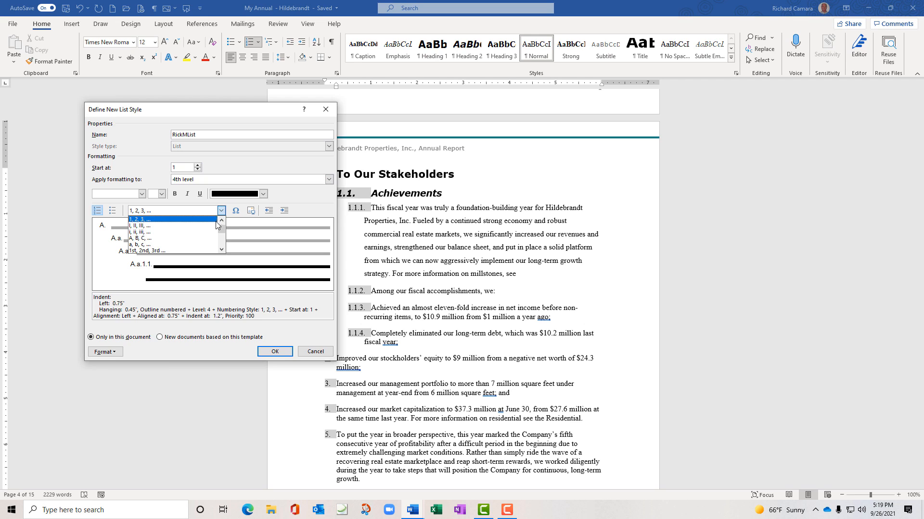
pyautogui.click(206, 232)
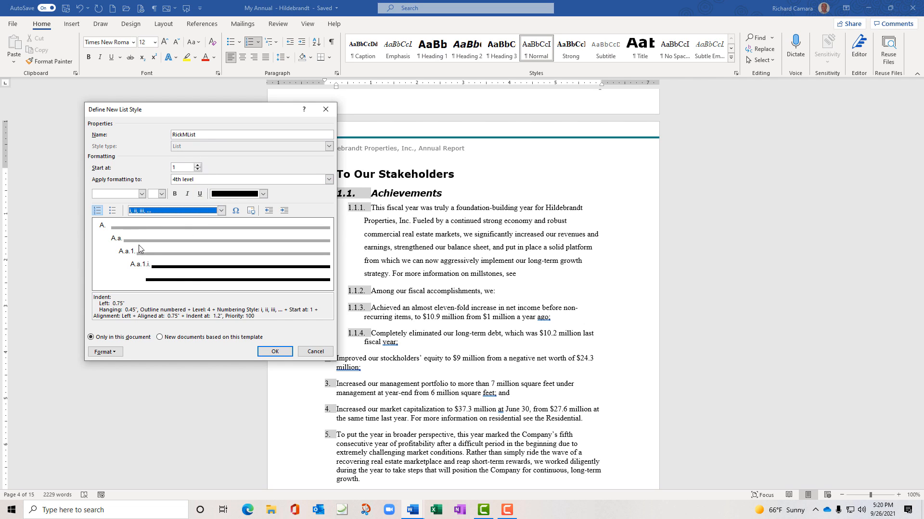
pyautogui.click(282, 353)
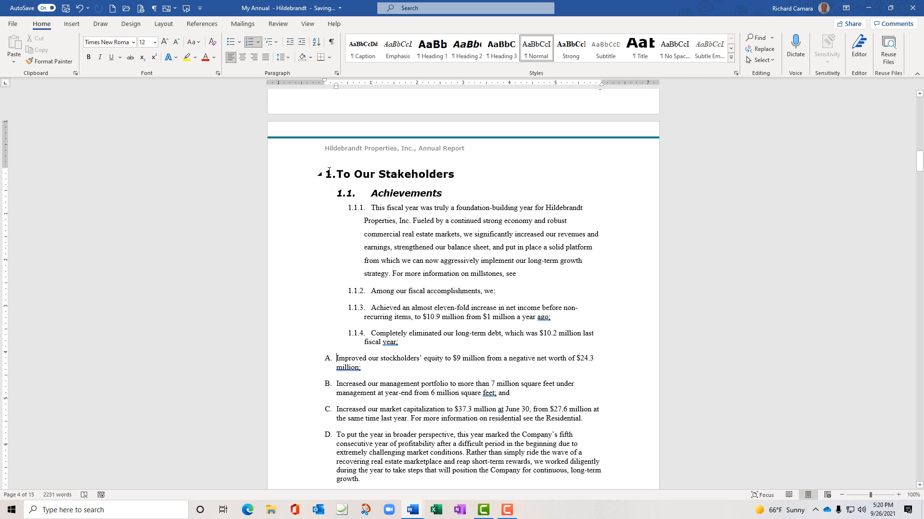
# Select the section from To Our Stakeholders through item D and open the Multilevel List options
pyautogui.moveTo(337, 174); pyautogui.dragTo(602, 478)
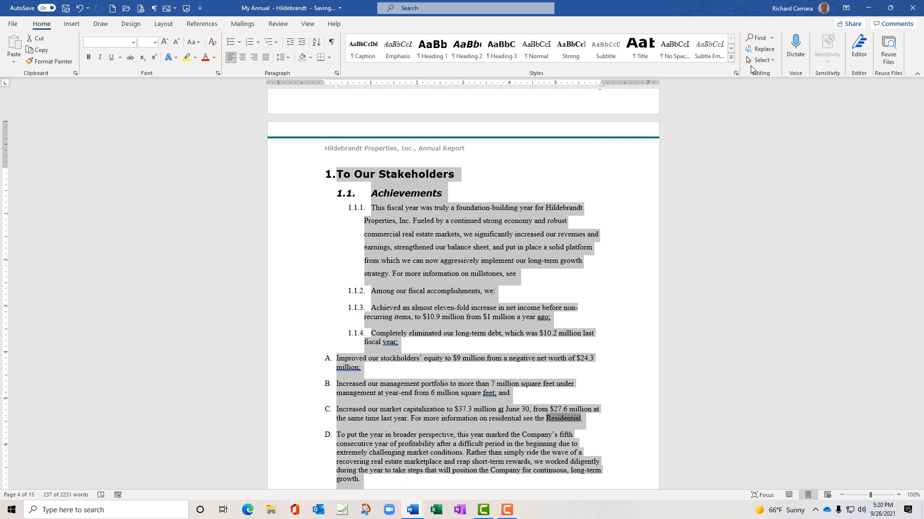
pyautogui.click(731, 59)
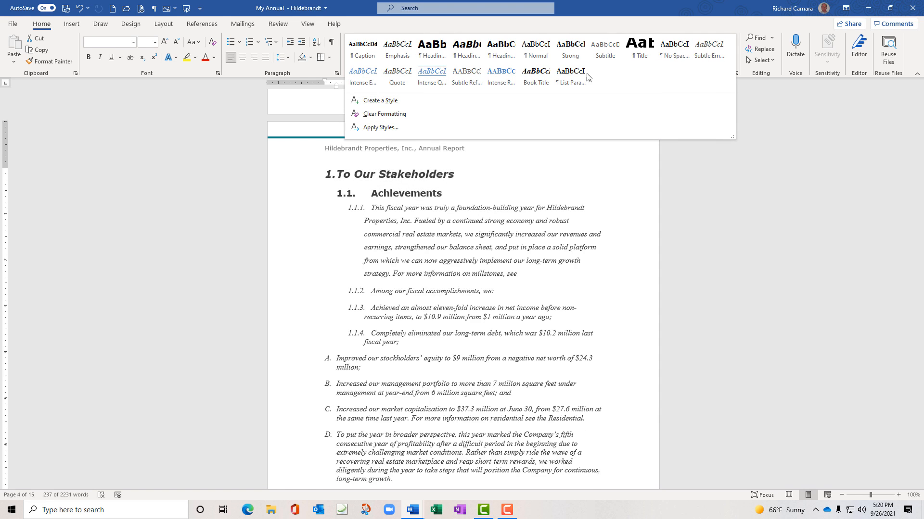
pyautogui.click(440, 57)
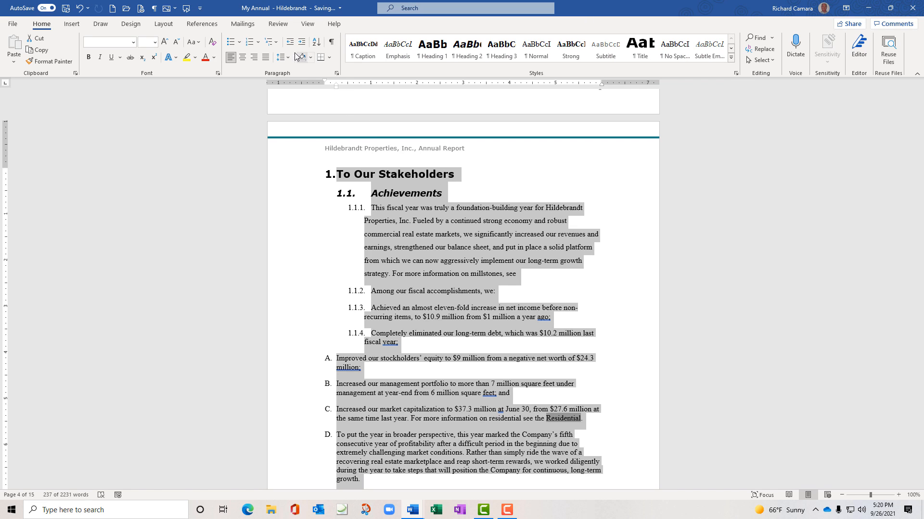
pyautogui.click(278, 44)
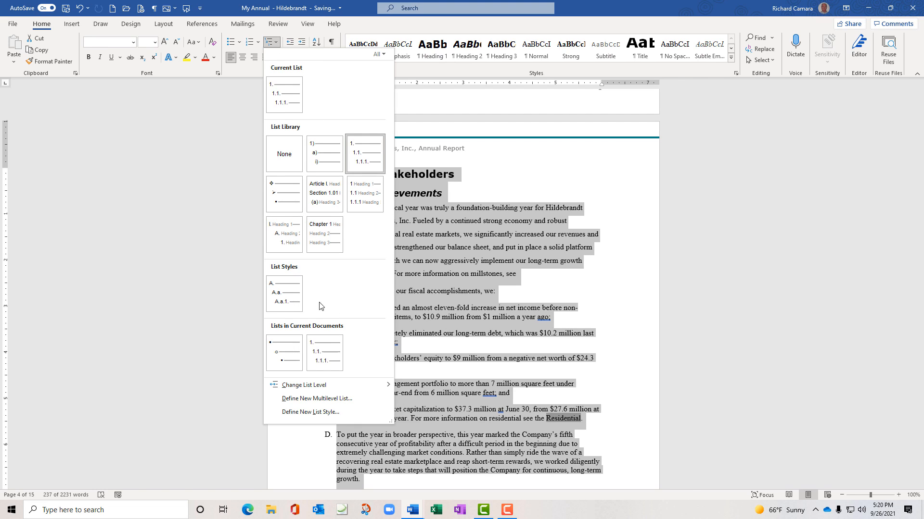
# Apply the RickMList list style so the section numbers run A., A.a., A.a.1. through E
pyautogui.moveTo(287, 298)
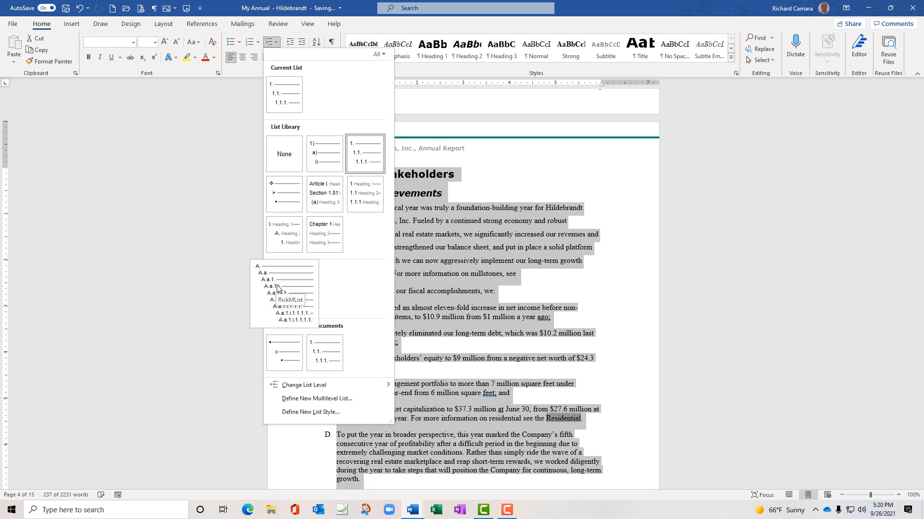
pyautogui.click(277, 288)
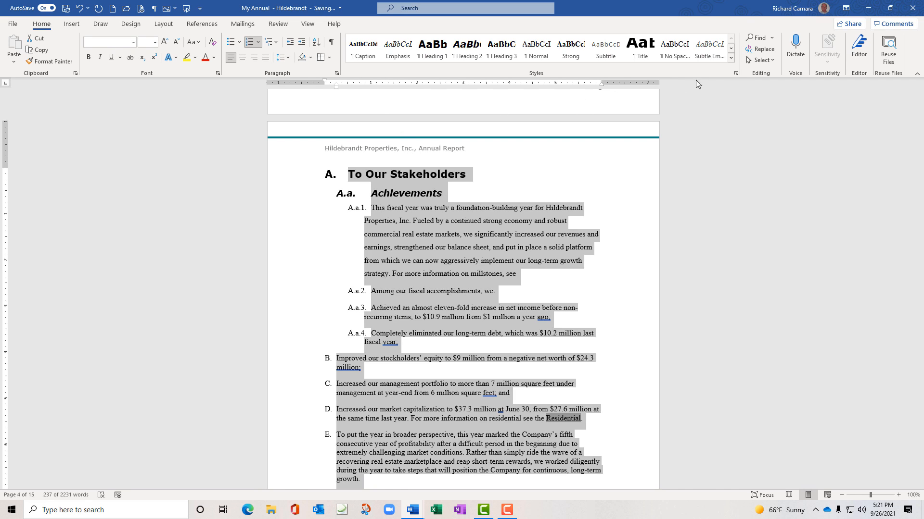
# Open the Organizer from the Styles pane's Manage Styles, with RickMList selected
pyautogui.click(736, 73)
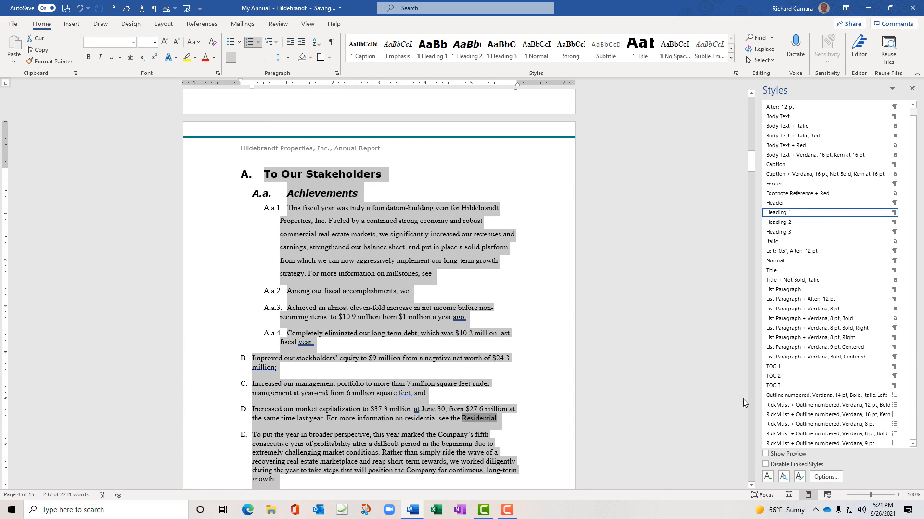
pyautogui.click(800, 477)
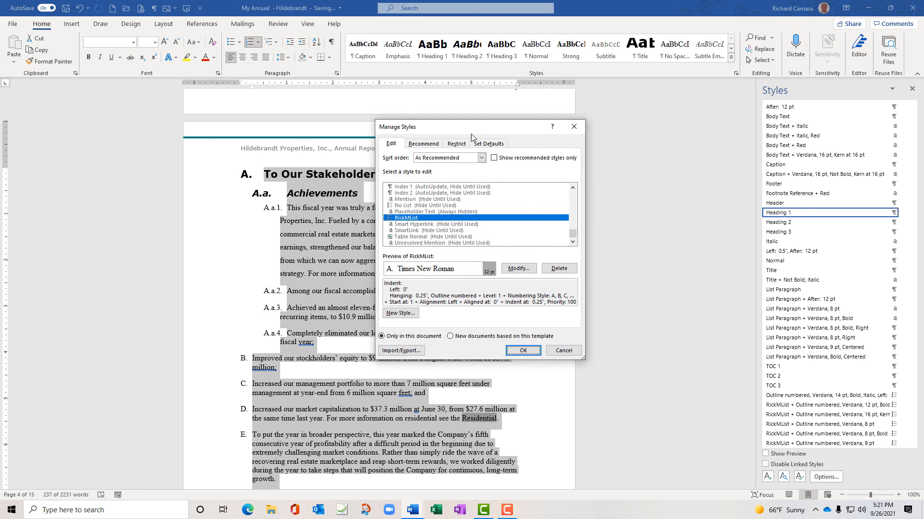
pyautogui.moveTo(470, 133); pyautogui.dragTo(461, 107)
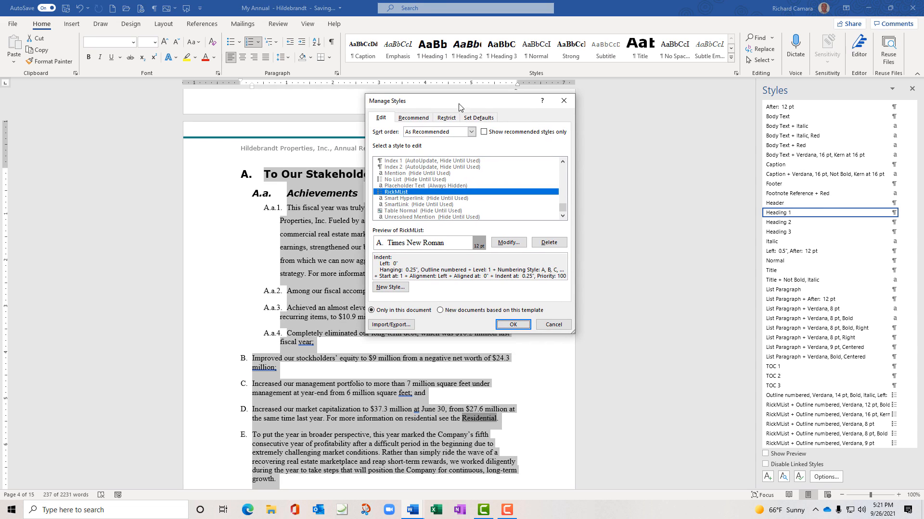
pyautogui.click(400, 325)
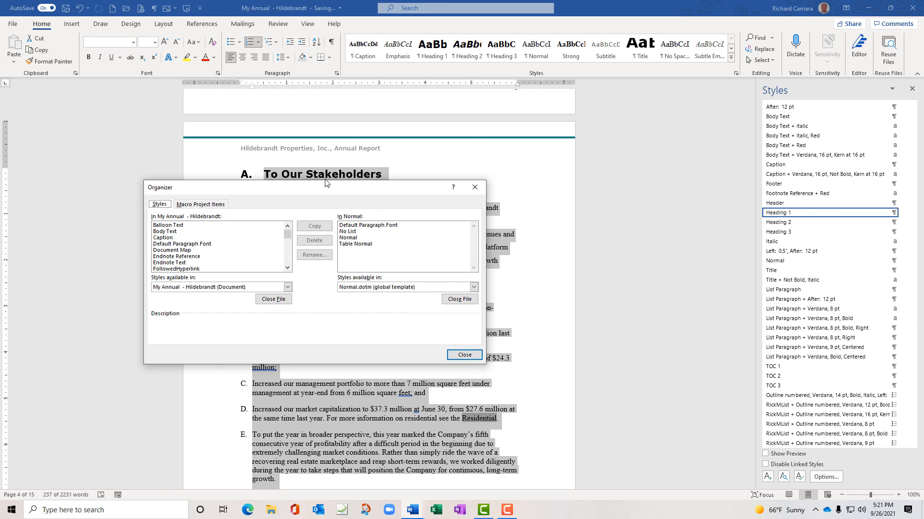
# Select RickMList in the report's style list, then close the Organizer without copying it to Normal
pyautogui.moveTo(328, 190); pyautogui.dragTo(530, 246)
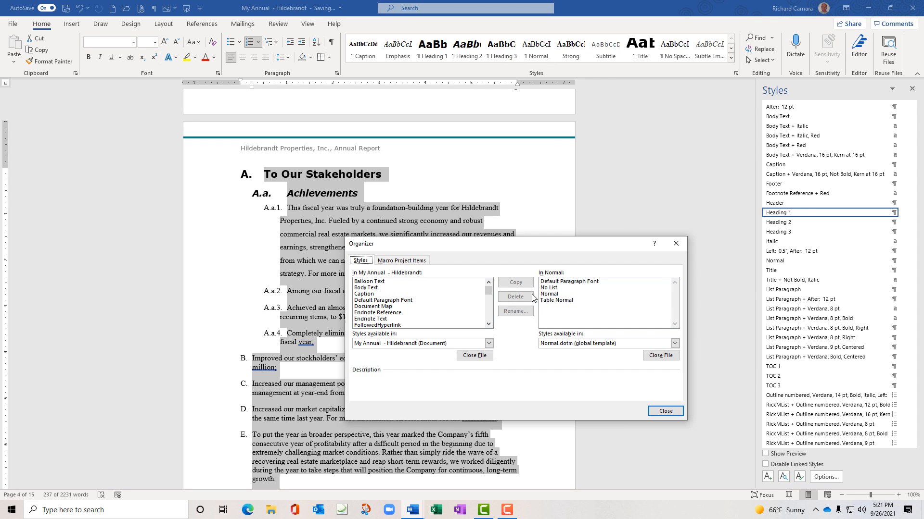
pyautogui.click(489, 326)
pyautogui.click(488, 325)
pyautogui.click(489, 326)
pyautogui.click(489, 325)
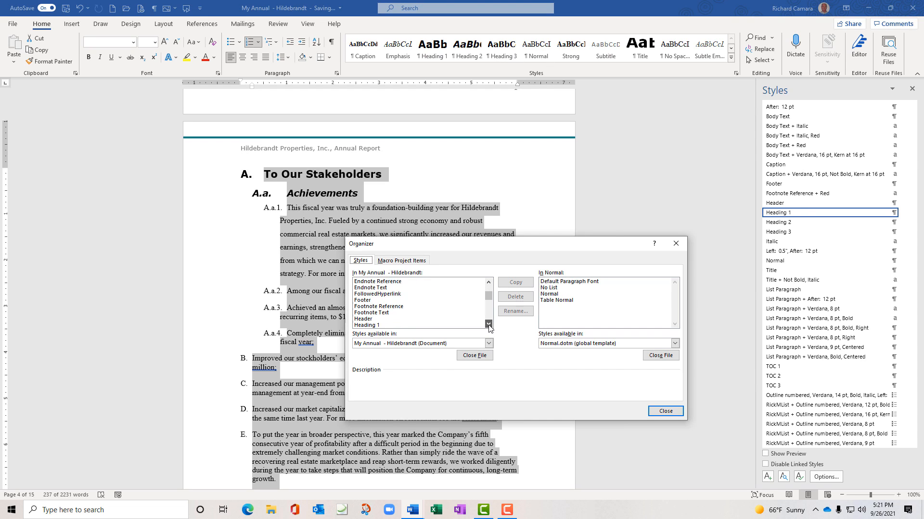
pyautogui.click(489, 326)
pyautogui.click(489, 325)
pyautogui.click(489, 325)
pyautogui.moveTo(487, 302); pyautogui.dragTo(487, 315)
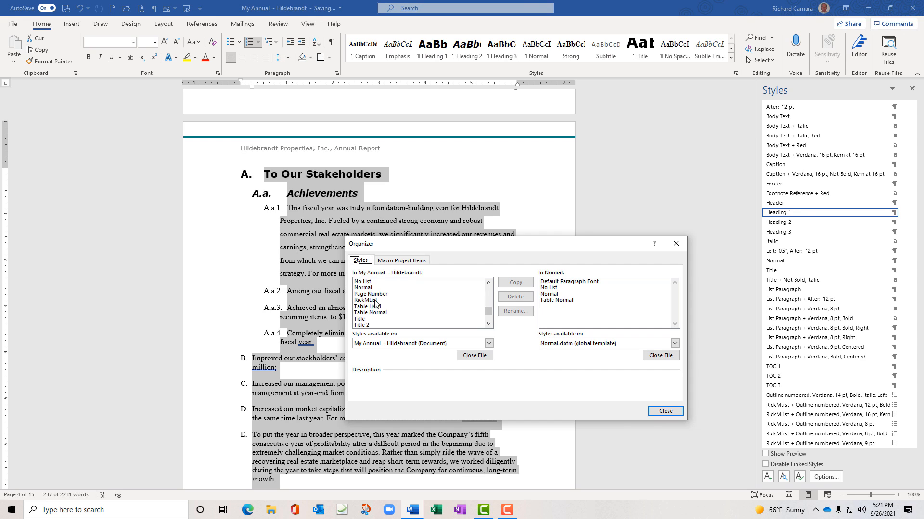
pyautogui.click(374, 300)
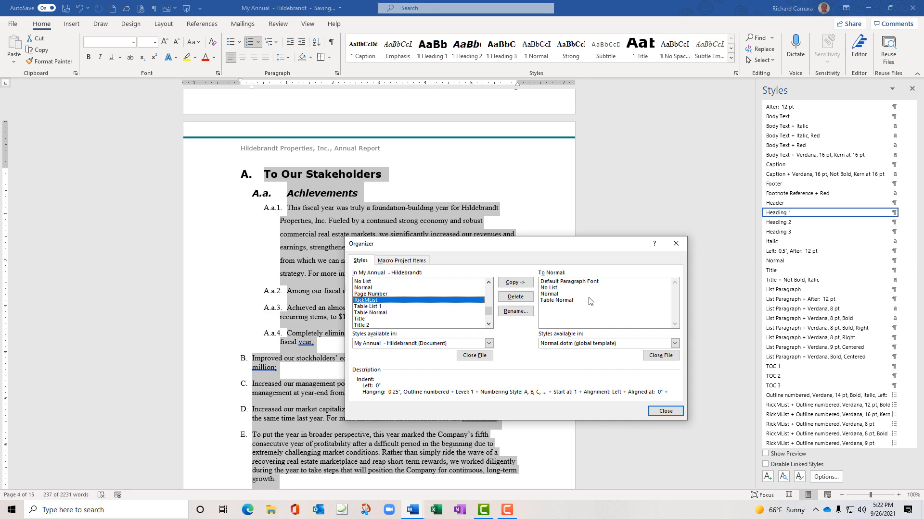
pyautogui.click(679, 412)
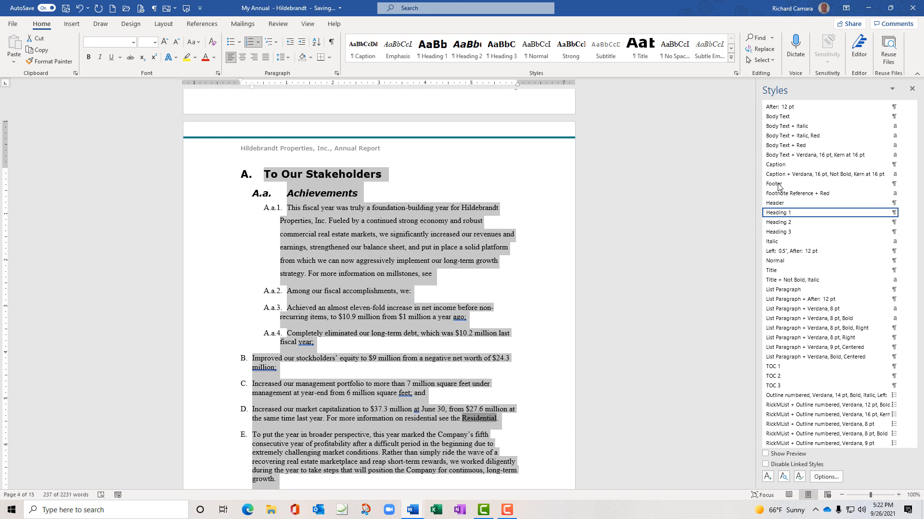
pyautogui.press('F9')
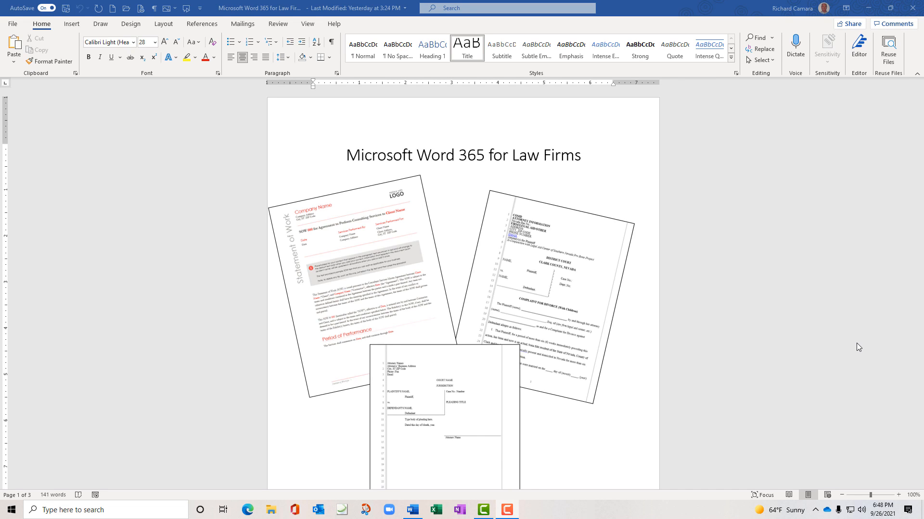
# Open Complaint-for-Divorce from Recent and create a new blank document in a smaller window
pyautogui.click(15, 25)
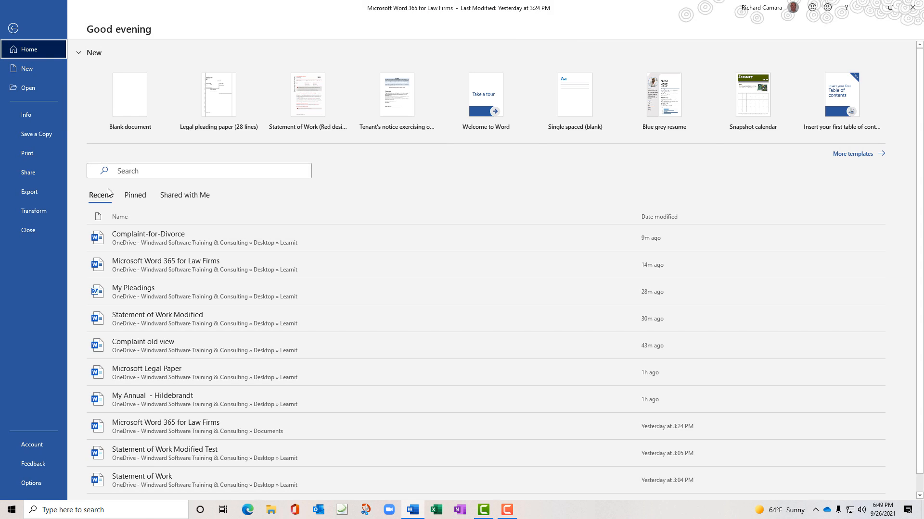
pyautogui.click(189, 241)
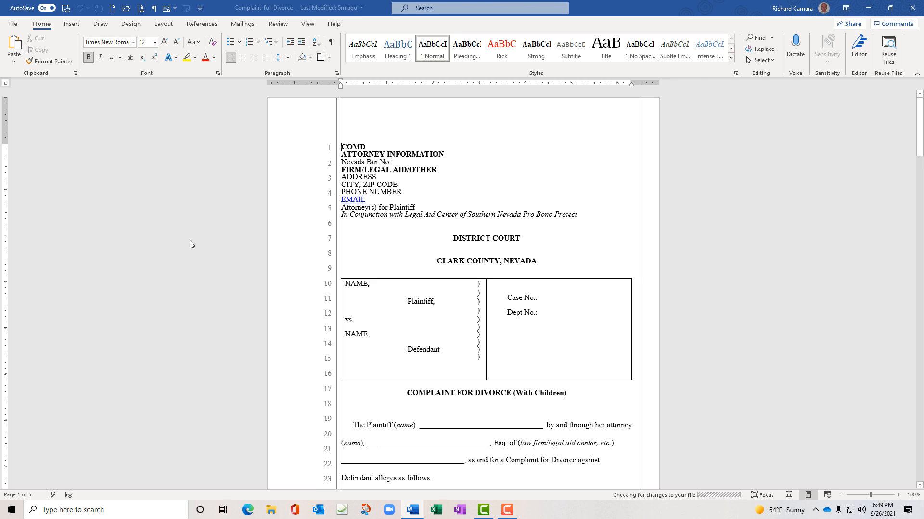
pyautogui.hotkey('ctrl', 'n')
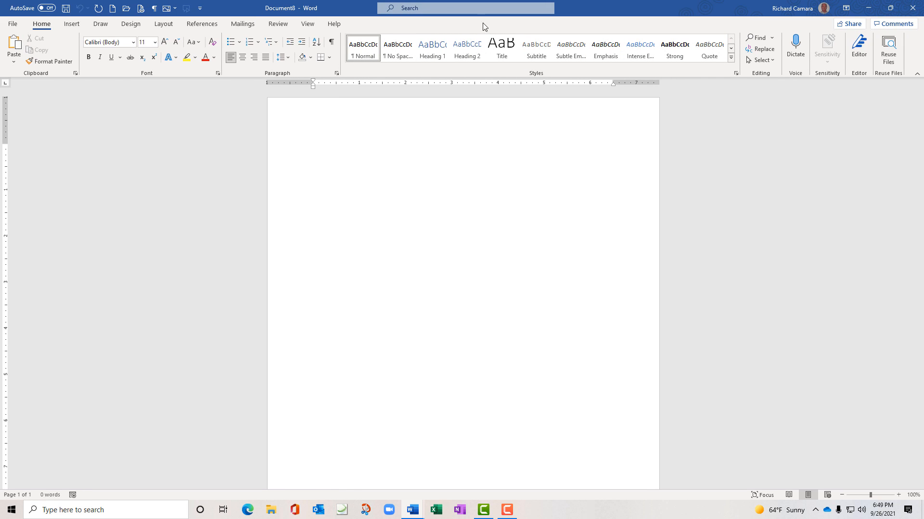
pyautogui.moveTo(339, 10); pyautogui.dragTo(923, 87)
# Snap the complaint beside Document8 and copy its attorney-information block, COMD onward, into Document8
pyautogui.click(189, 128)
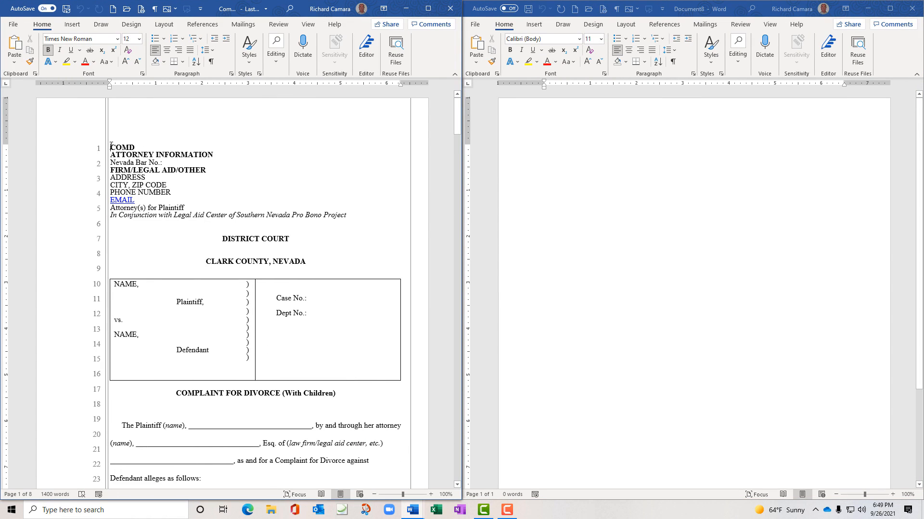
pyautogui.moveTo(111, 146); pyautogui.dragTo(351, 215)
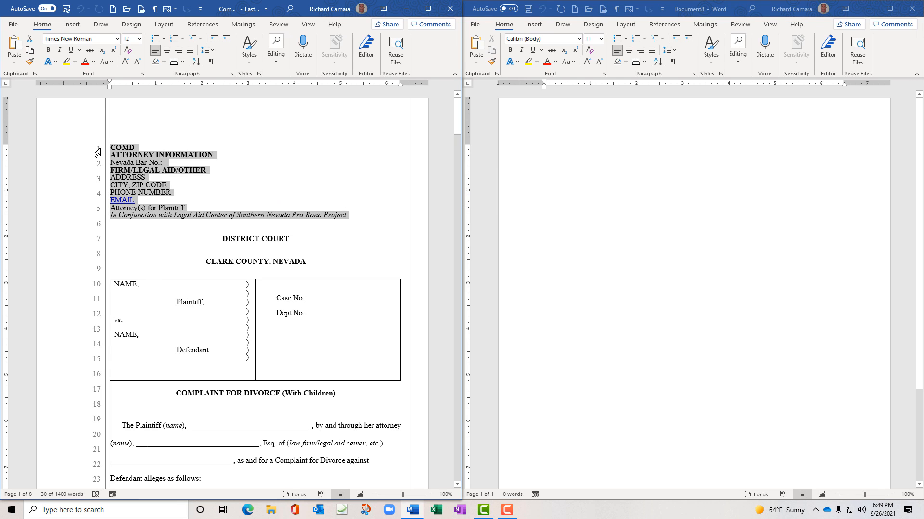
pyautogui.rightClick(125, 159)
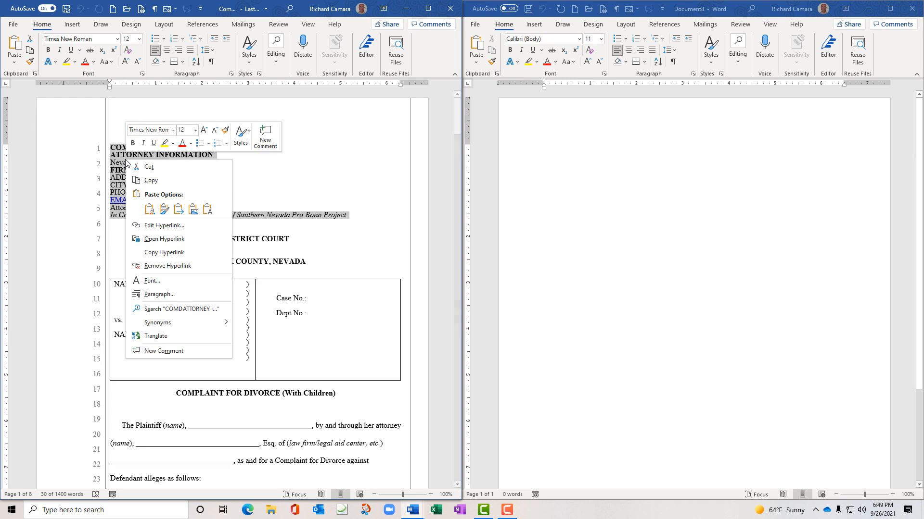
pyautogui.click(155, 186)
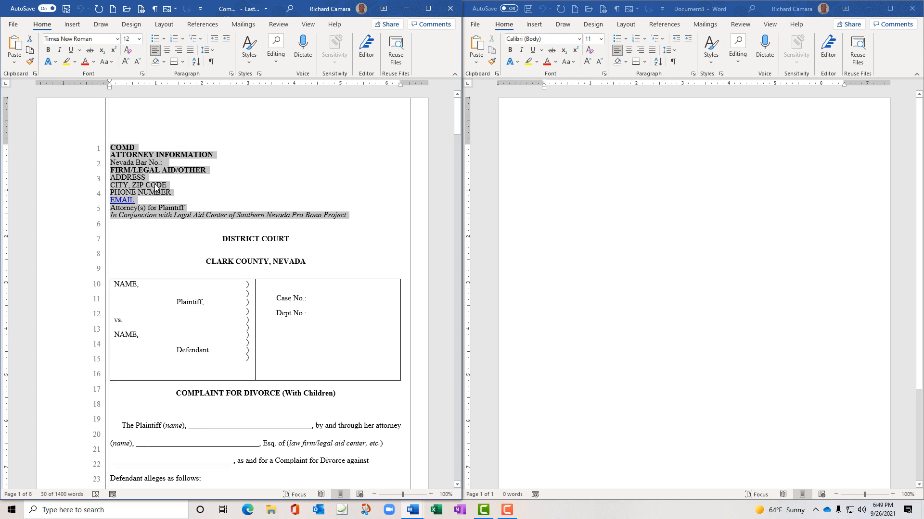
pyautogui.click(570, 158)
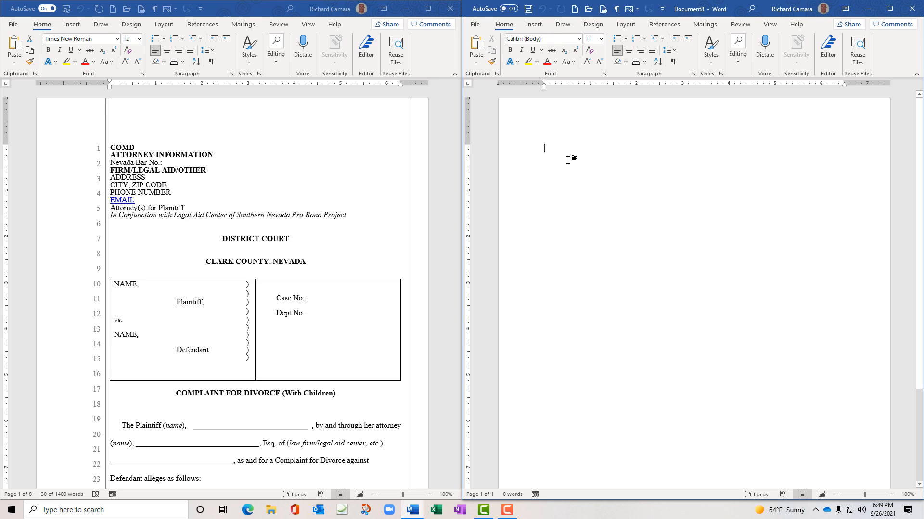
pyautogui.hotkey('ctrl', 'v')
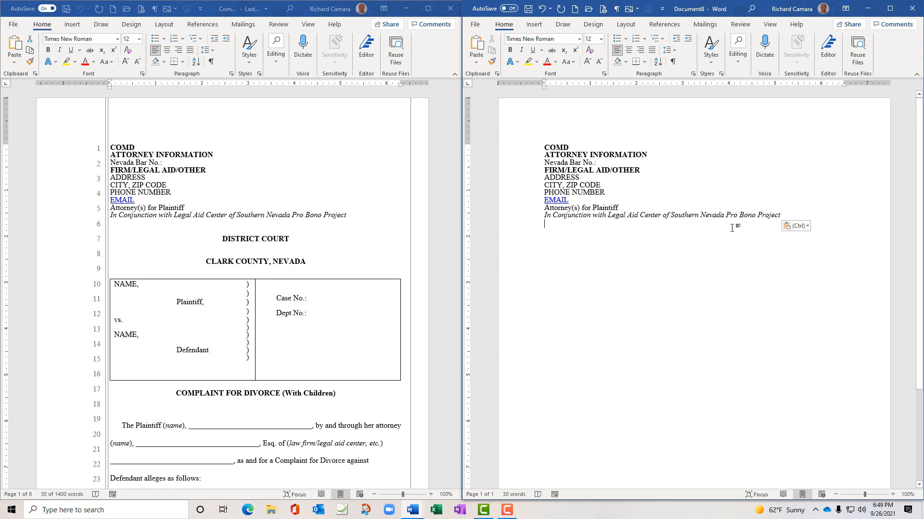
# Give the pasted attorney block Document8's Calibri formatting with Merge Formatting, then select it
pyautogui.click(806, 227)
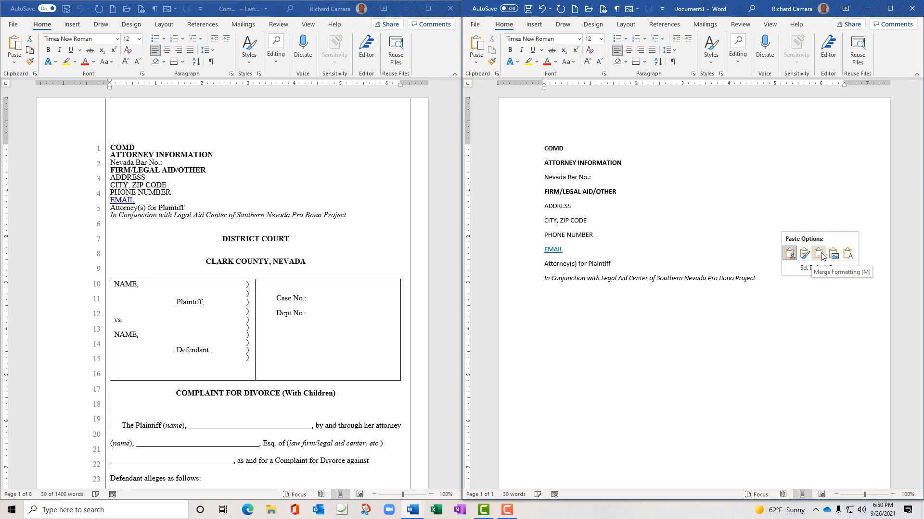
pyautogui.click(821, 257)
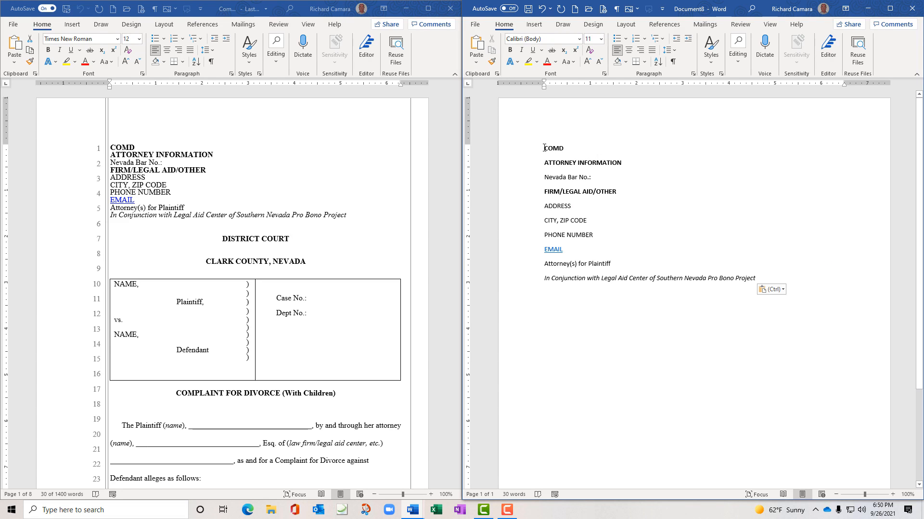
pyautogui.moveTo(544, 147); pyautogui.dragTo(759, 276)
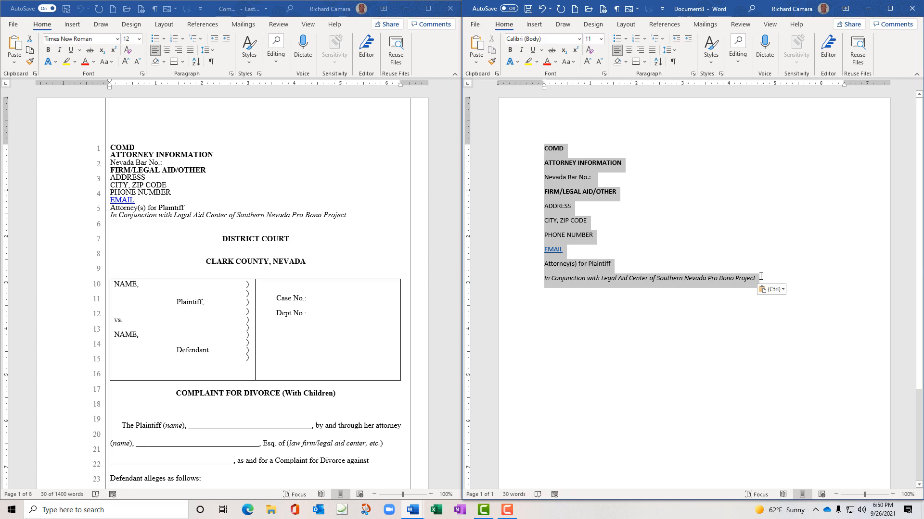
# Replace the pasted block with two lines reading 'Hello World', fixing the typo
pyautogui.press('Delete')
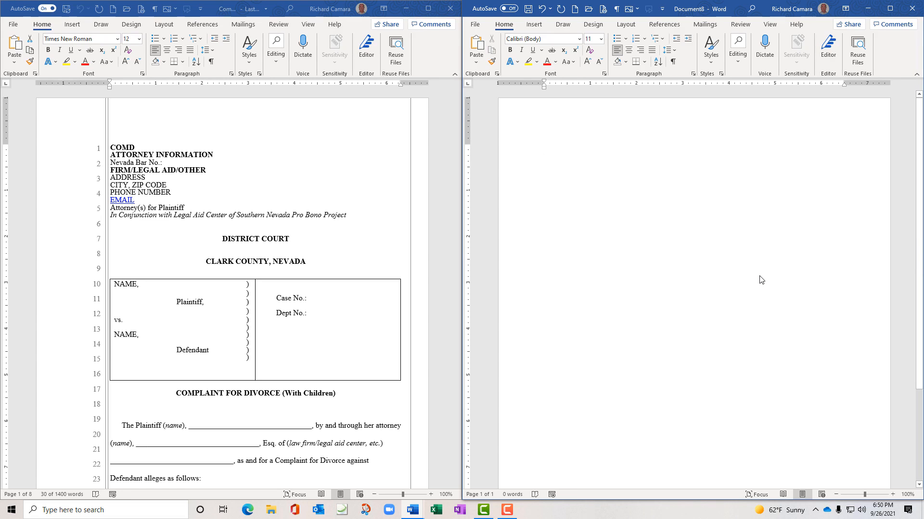
pyautogui.write('He')
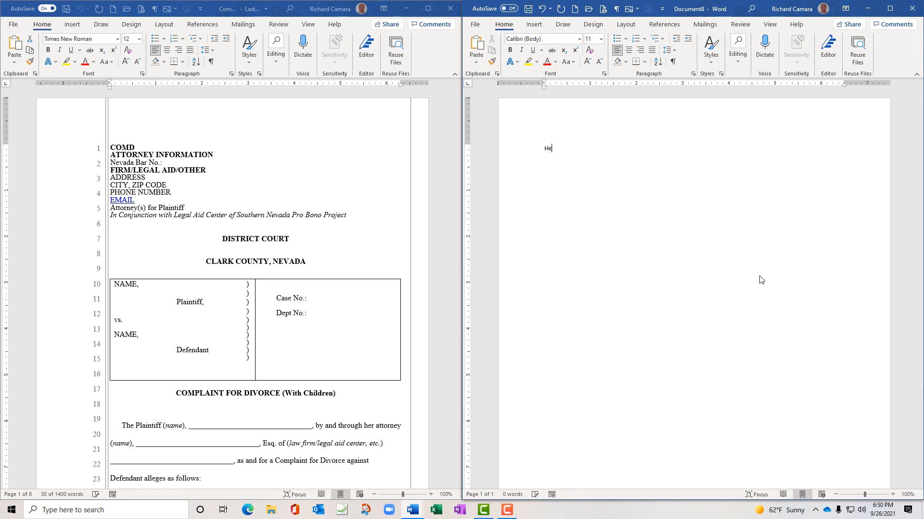
pyautogui.write('llo World  ')
pyautogui.write('Helo')
pyautogui.press('BackSpace')
pyautogui.write('lo World')
pyautogui.scroll(-1, 761, 280)
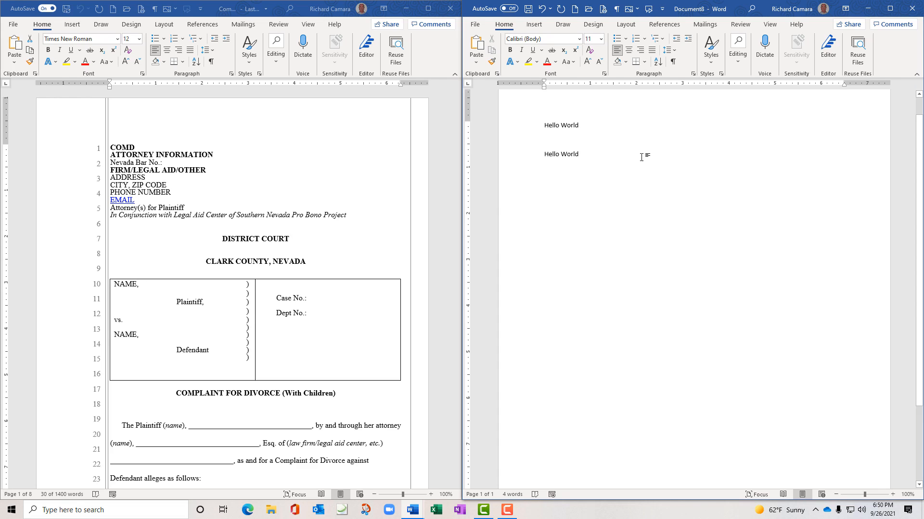
# End each line with a period and colour the second 'Hello World.' line red
pyautogui.click(581, 124)
pyautogui.write('.')
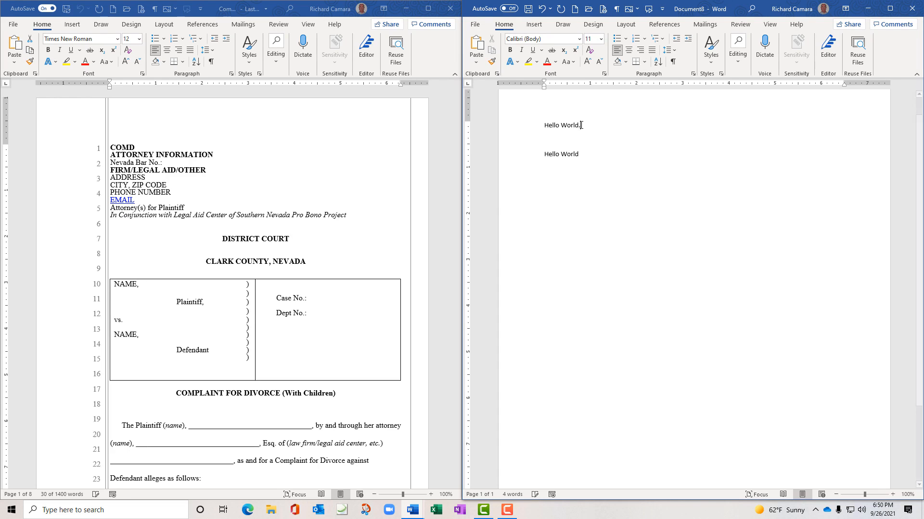
pyautogui.click(579, 155)
pyautogui.write('.')
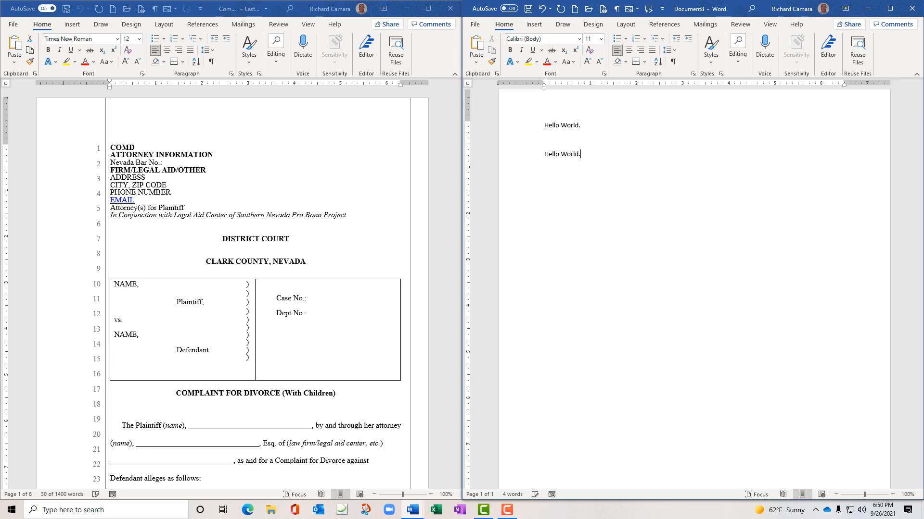
pyautogui.moveTo(583, 154); pyautogui.dragTo(544, 154)
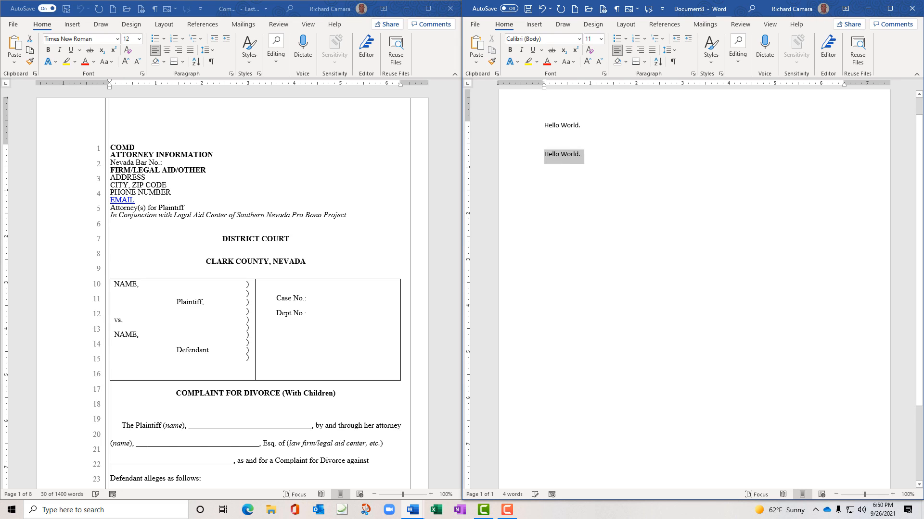
pyautogui.click(546, 62)
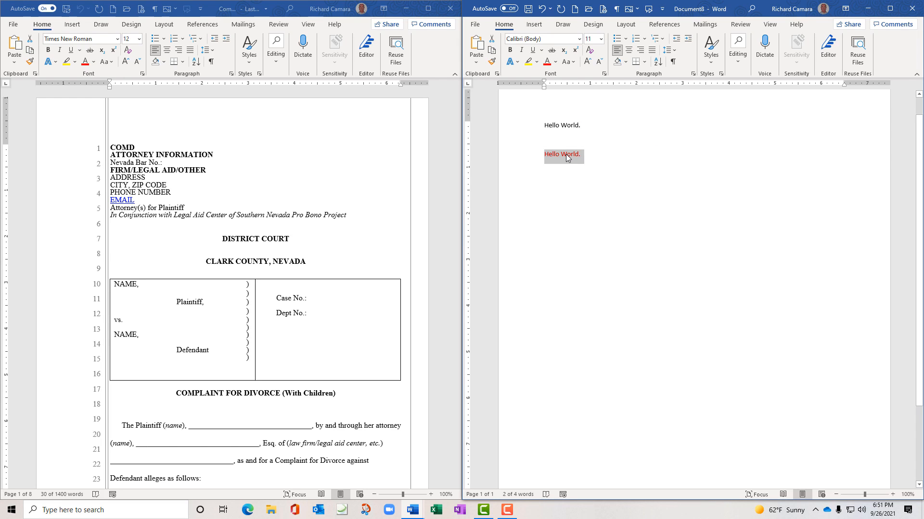
# Bold the red line and paste a copy after the black line keeping source formatting
pyautogui.click(510, 51)
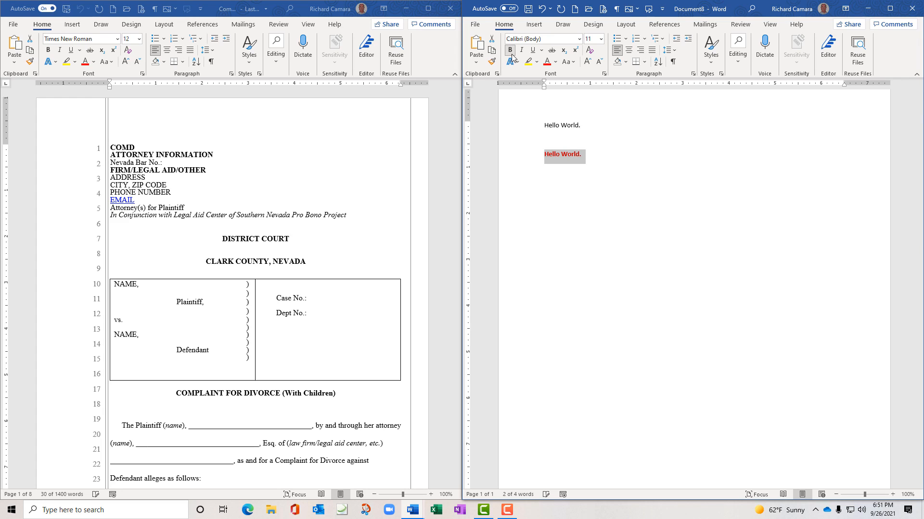
pyautogui.rightClick(573, 157)
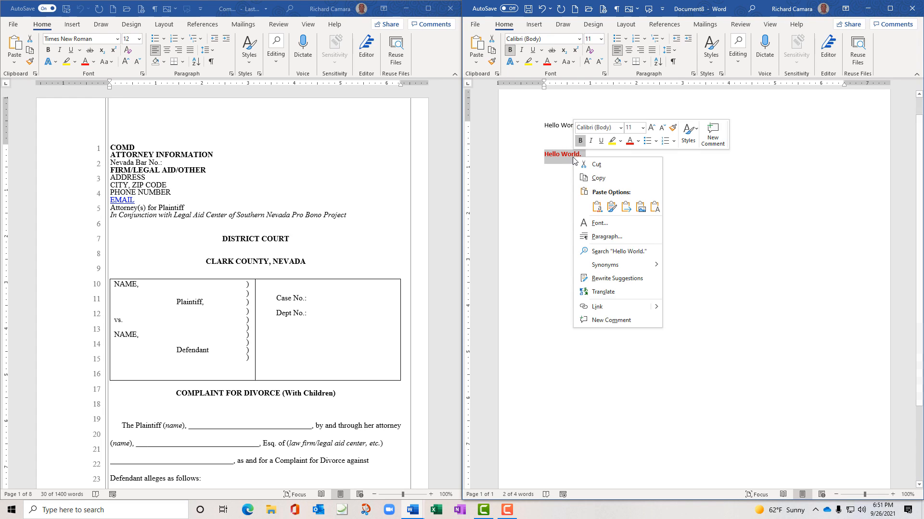
pyautogui.click(607, 174)
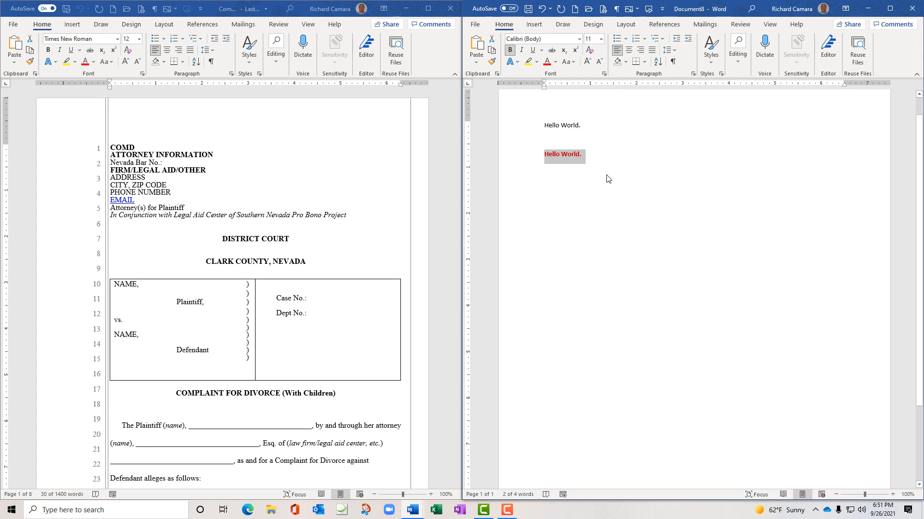
pyautogui.click(582, 126)
pyautogui.rightClick(582, 126)
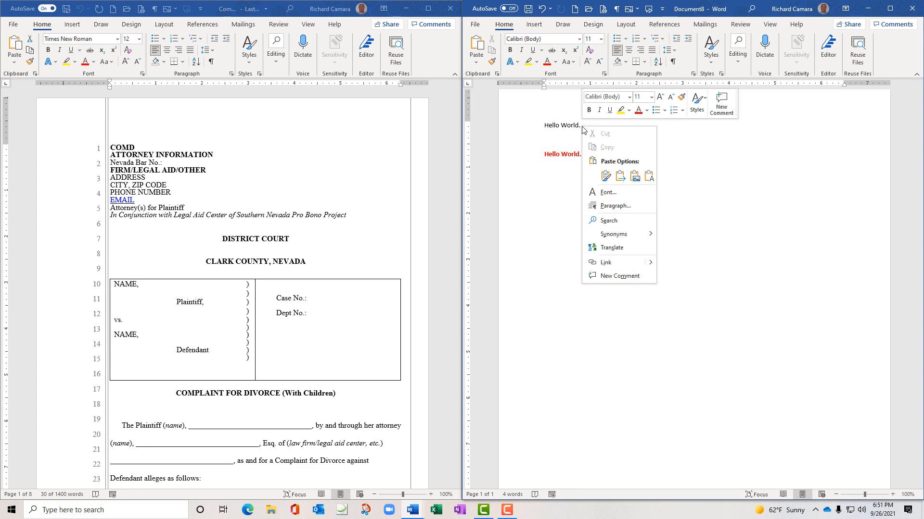
pyautogui.click(605, 176)
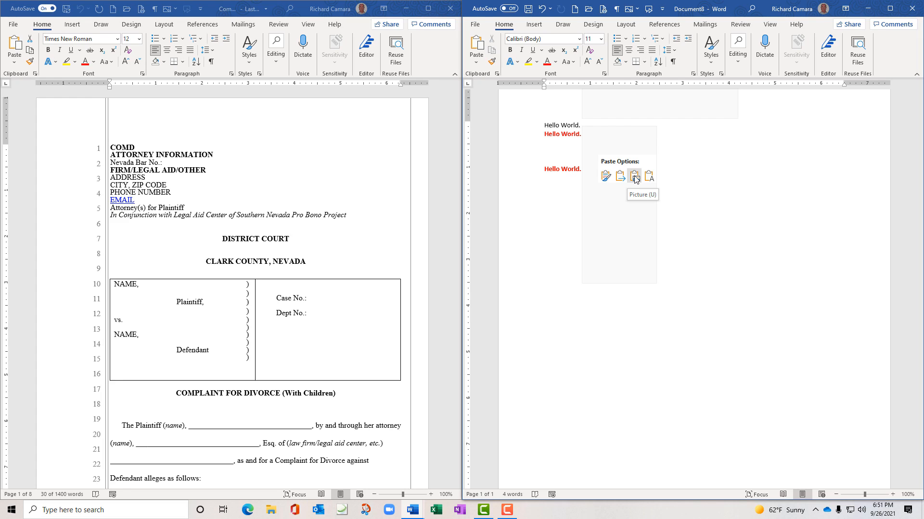
# Delete the pasted picture of red text and select both 'Hello World.' lines
pyautogui.press('Escape')
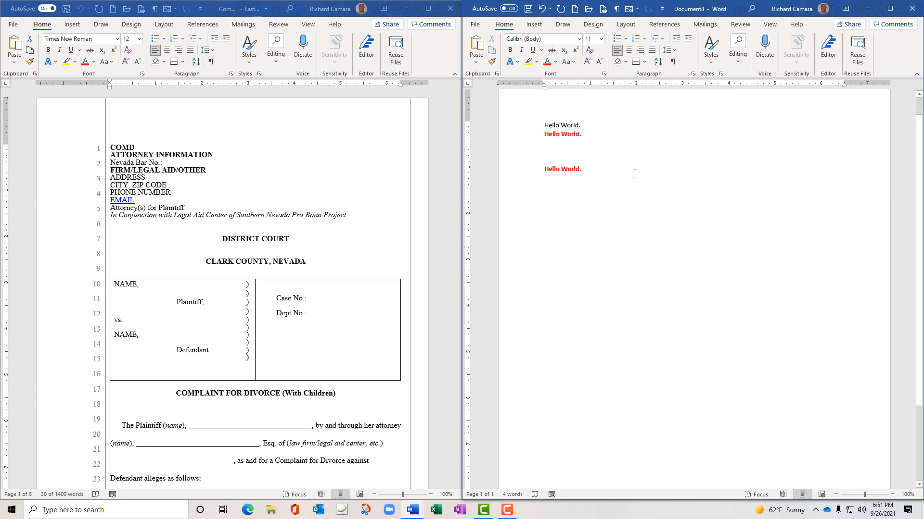
pyautogui.click(562, 133)
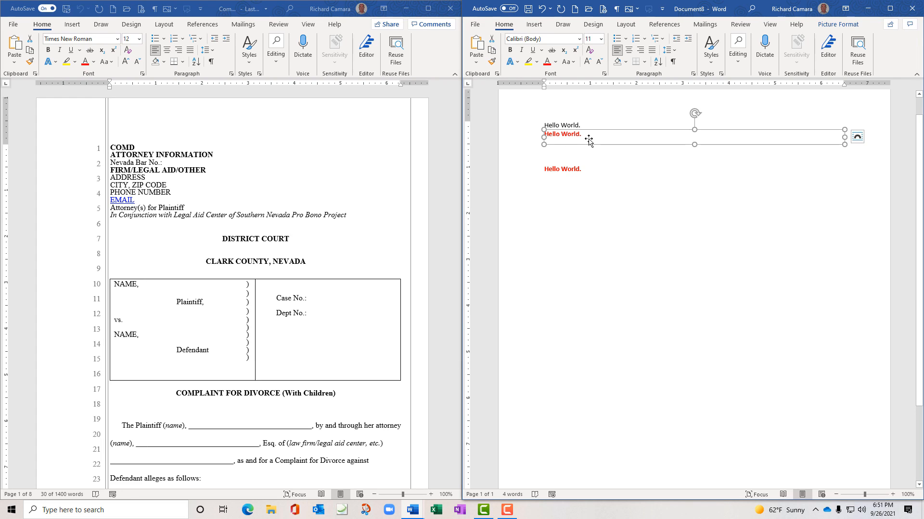
pyautogui.press('Delete')
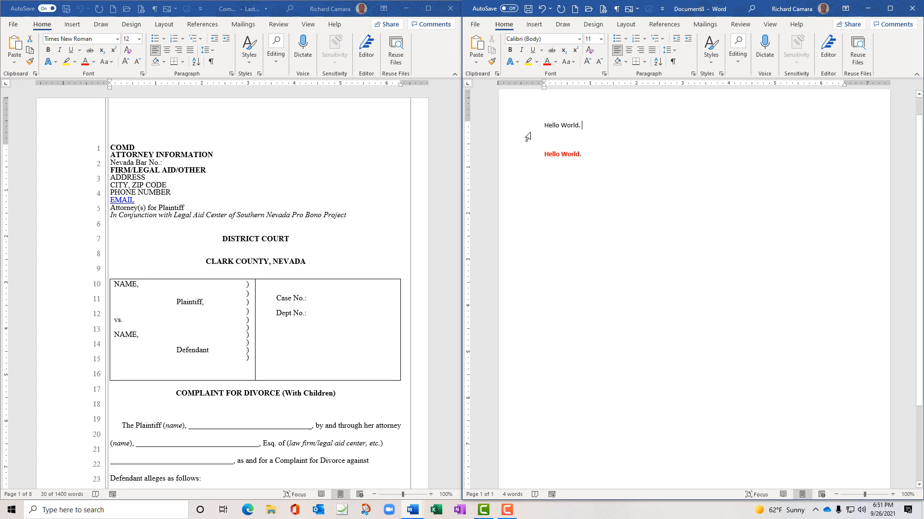
pyautogui.moveTo(544, 125); pyautogui.dragTo(594, 155)
# Clear the sample text and copy the complaint's attorney-information block
pyautogui.press('Delete')
pyautogui.tripleClick(112, 151)
pyautogui.rightClick(122, 152)
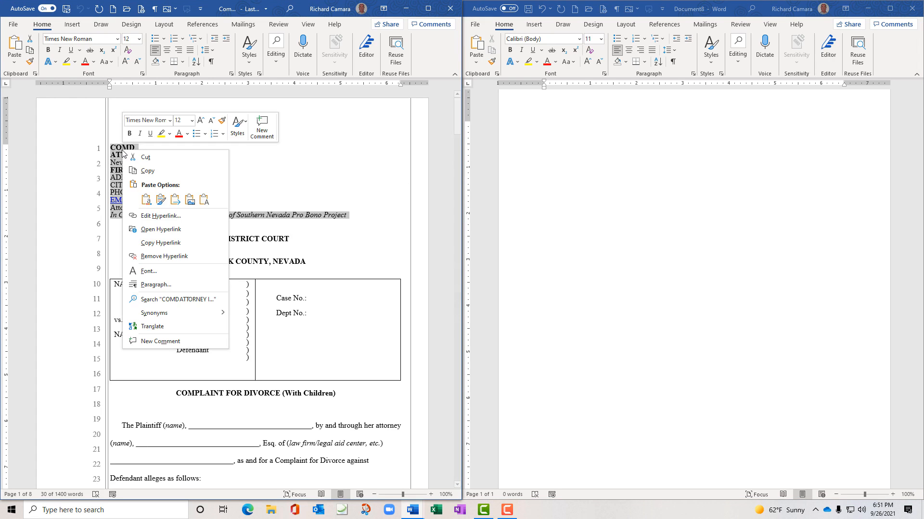
pyautogui.click(153, 172)
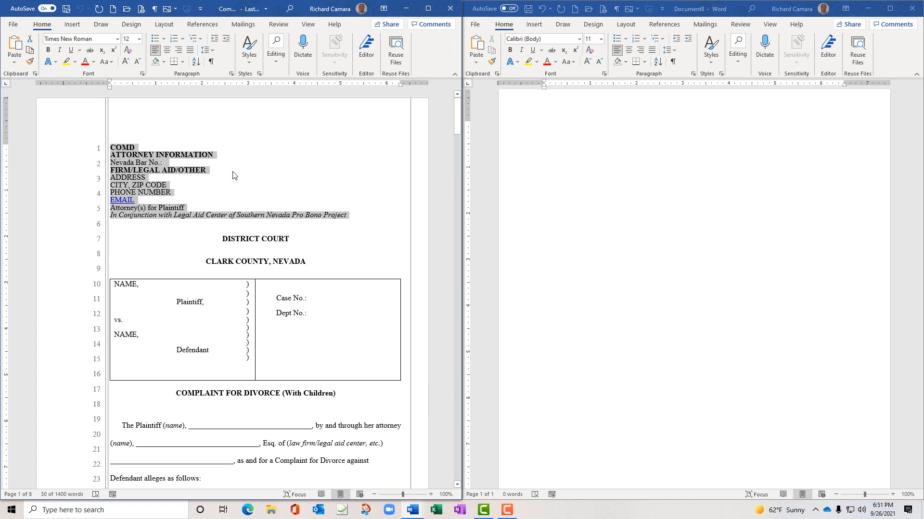
# Paste the attorney block into Document8, then re-paste it as Keep Text Only
pyautogui.click(564, 148)
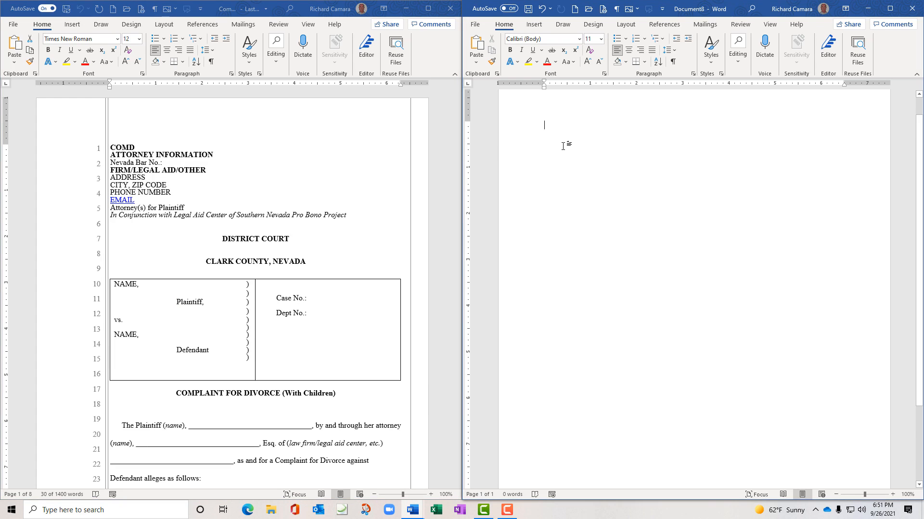
pyautogui.rightClick(544, 124)
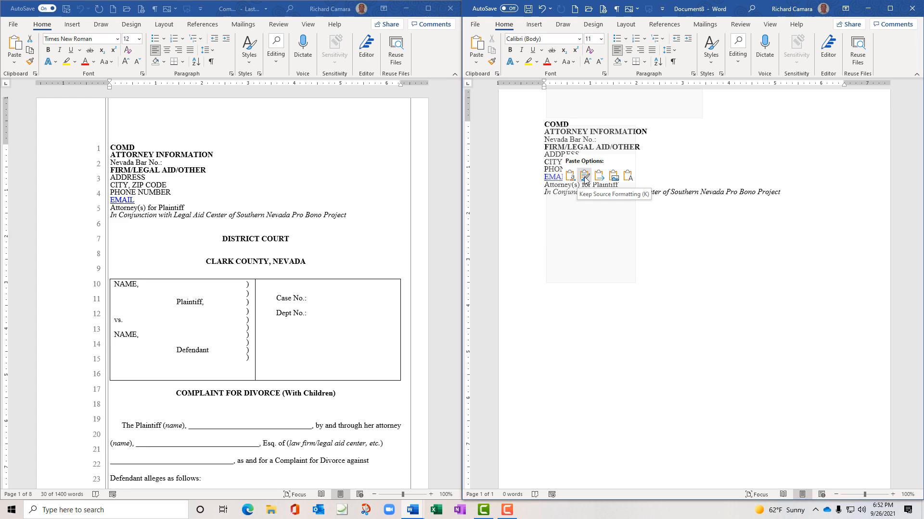
pyautogui.click(614, 178)
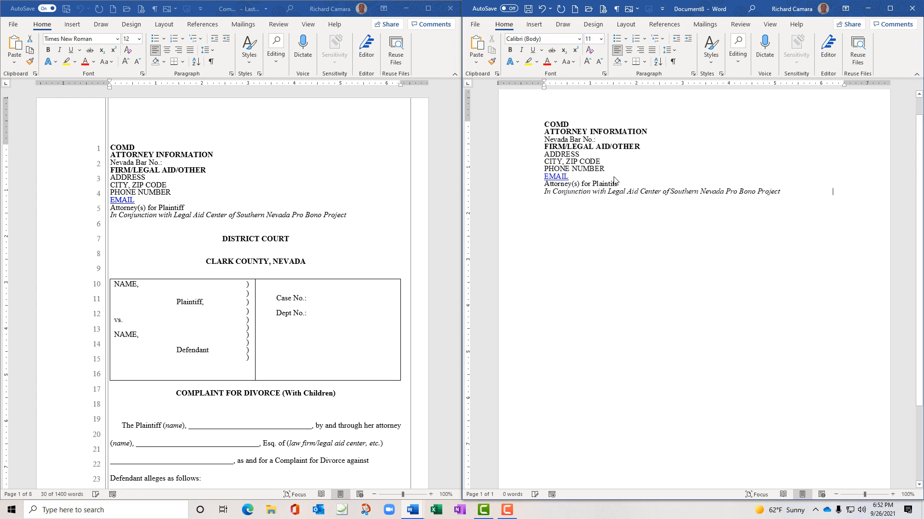
pyautogui.rightClick(592, 169)
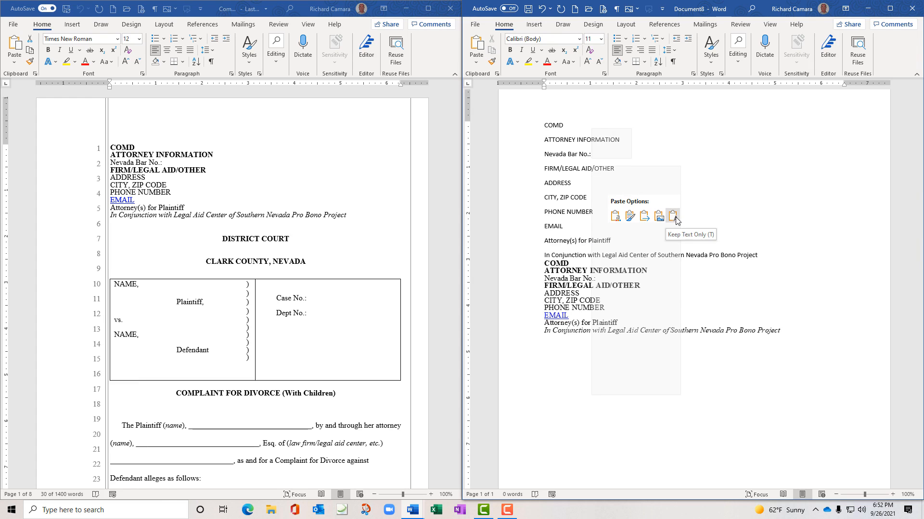
pyautogui.click(673, 217)
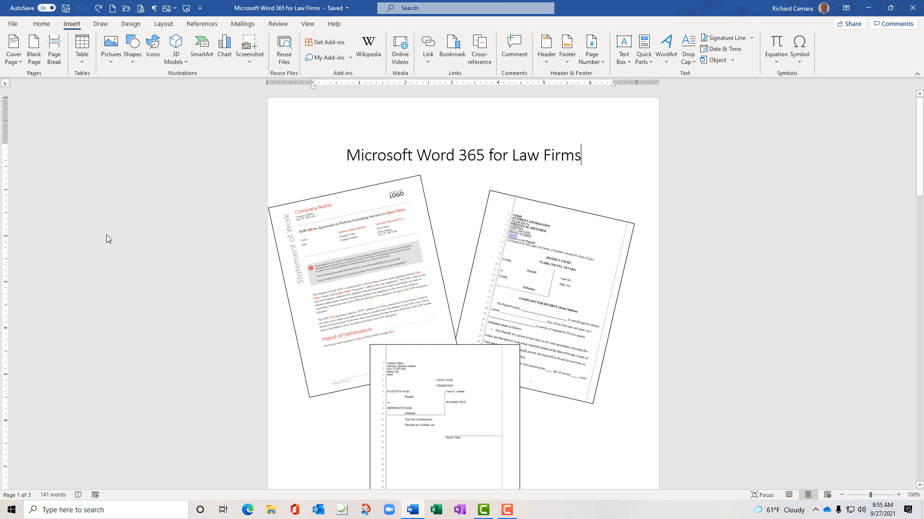
# In a new blank document, check the AutoText entries (only RC under General), then start typing the user's name
pyautogui.hotkey('ctrl', 'n')
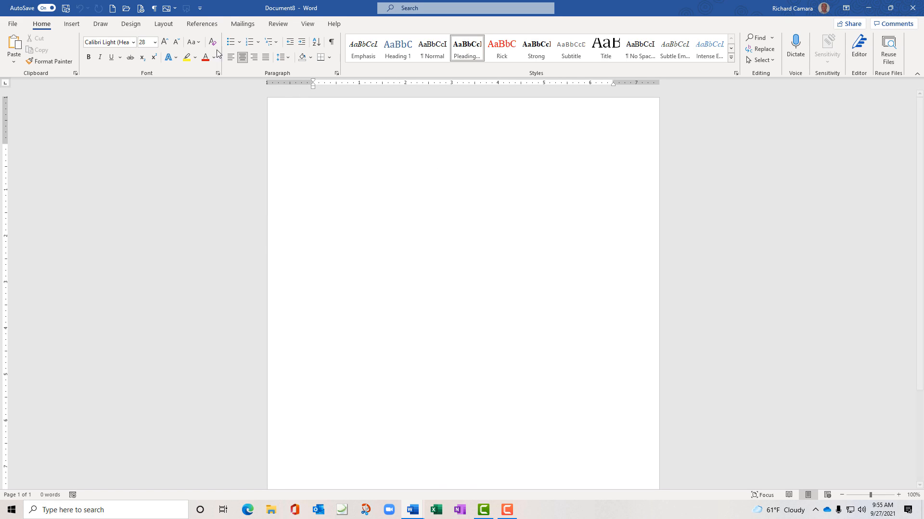
pyautogui.click(72, 25)
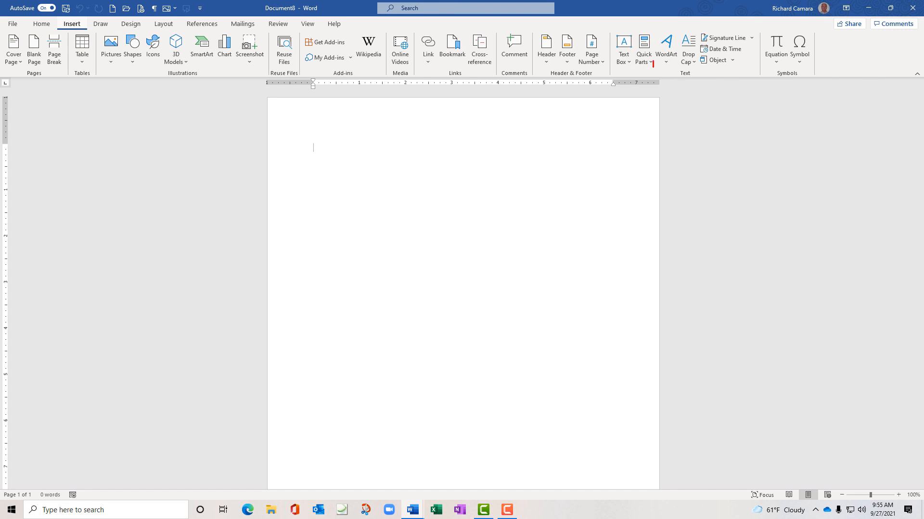
pyautogui.moveTo(652, 60)
pyautogui.mouseDown()
pyautogui.moveTo(646, 18)
pyautogui.moveTo(634, 41)
pyautogui.moveTo(648, 67)
pyautogui.mouseUp()
pyautogui.press('Escape')
pyautogui.click(652, 61)
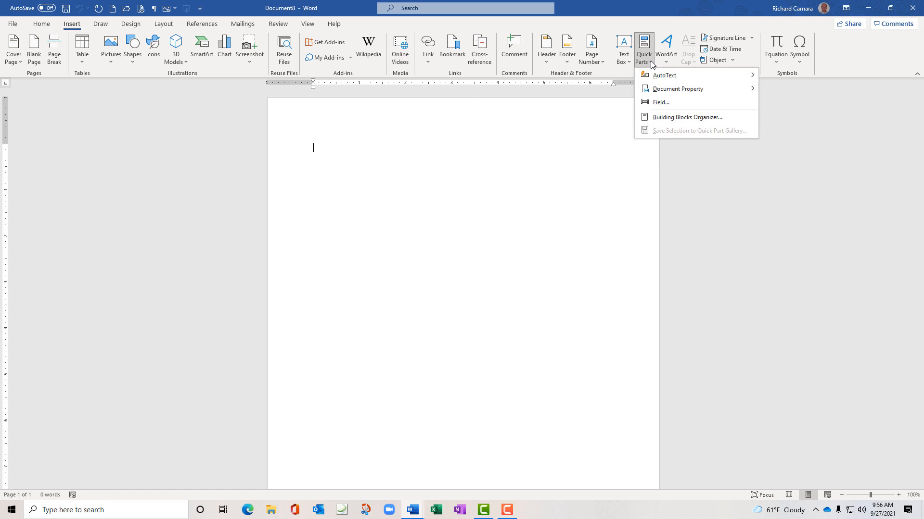
pyautogui.moveTo(653, 76)
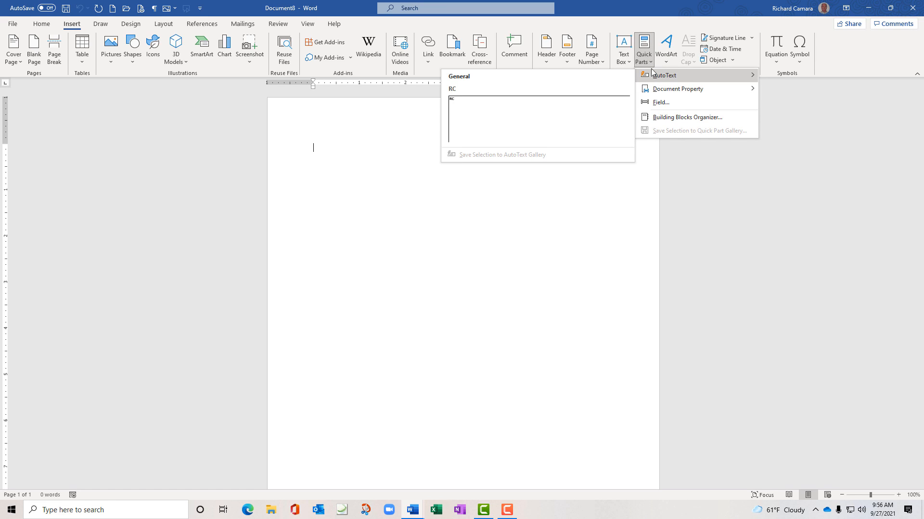
pyautogui.click(649, 9)
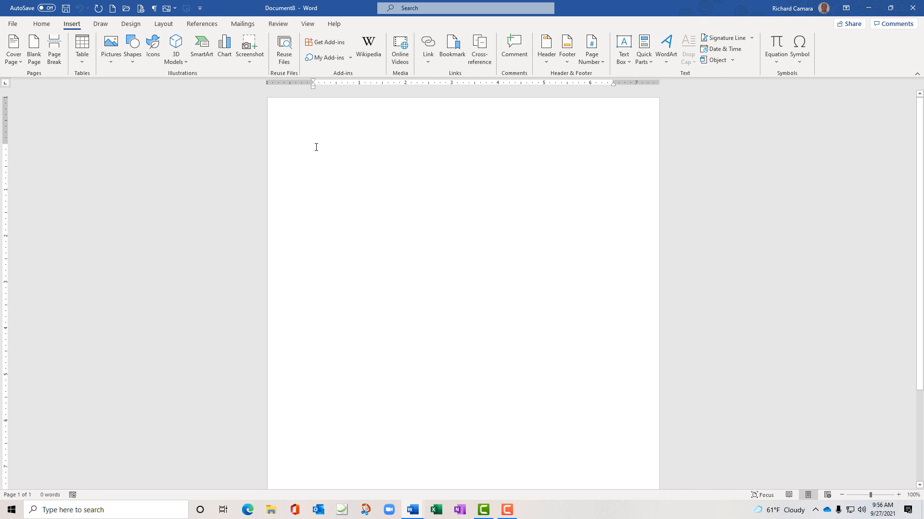
pyautogui.write('Richard C')
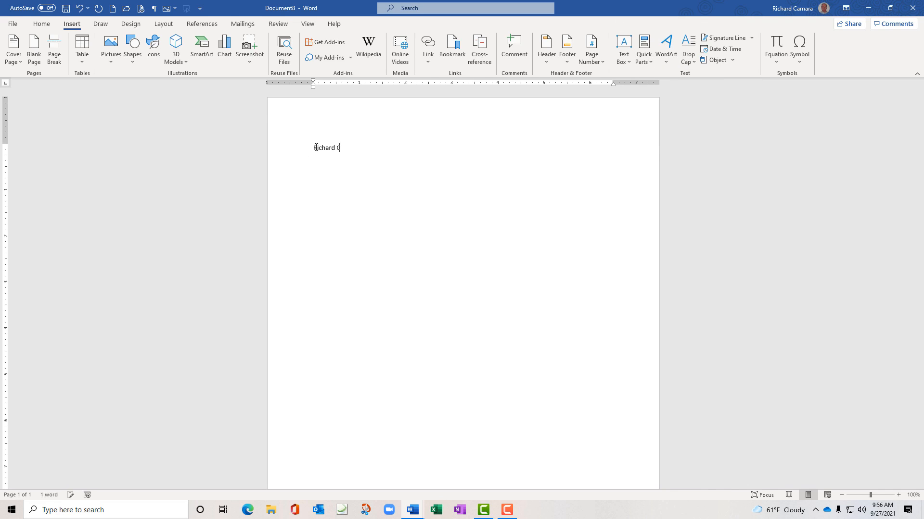
pyautogui.write('amara')
# Correct the spelling of the surname and select the whole name line
pyautogui.tripleClick(322, 147)
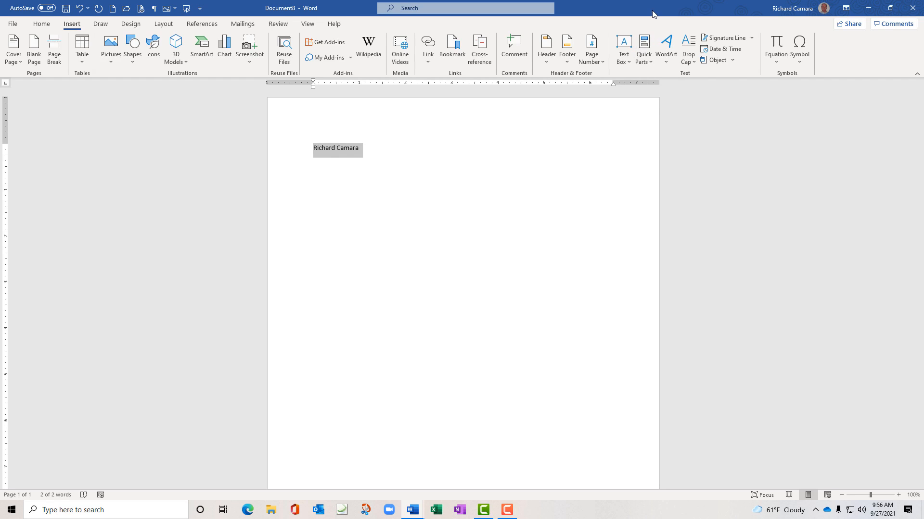
# Bring up the Quick Parts AutoText submenu for saving the selected name
pyautogui.click(650, 64)
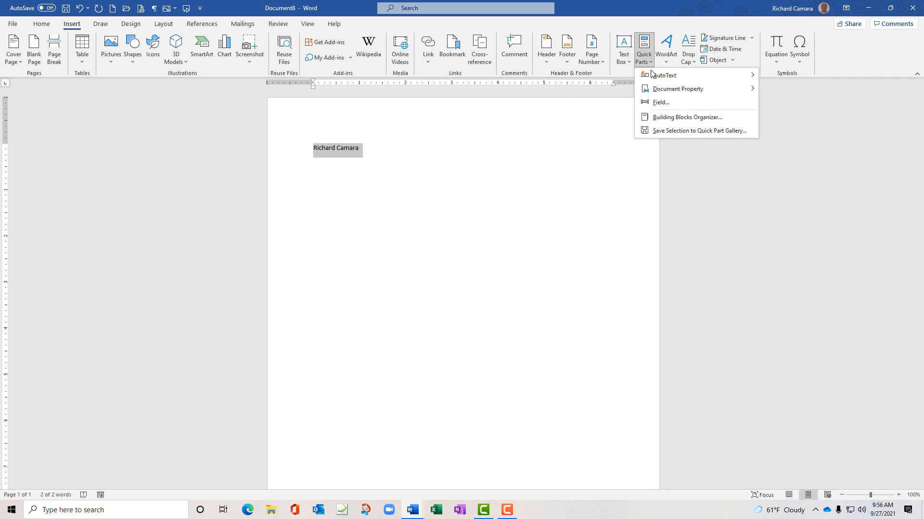
pyautogui.moveTo(652, 74)
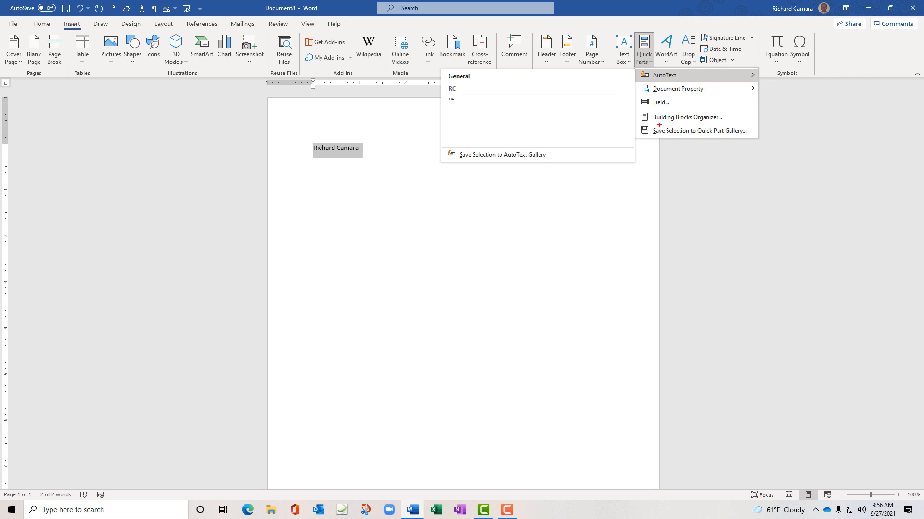
pyautogui.moveTo(659, 125)
pyautogui.mouseDown()
pyautogui.moveTo(750, 129)
pyautogui.moveTo(734, 147)
pyautogui.moveTo(611, 152)
pyautogui.moveTo(671, 124)
pyautogui.mouseUp()
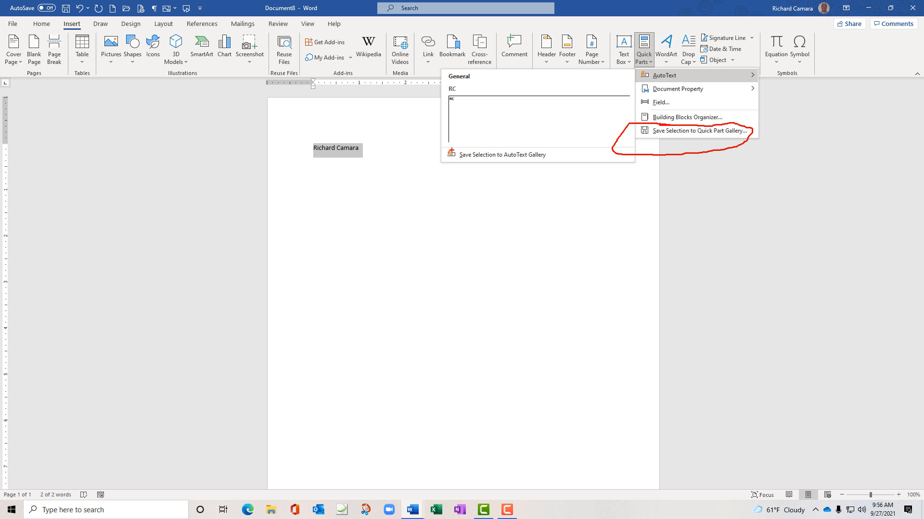
pyautogui.moveTo(452, 151)
pyautogui.mouseDown()
pyautogui.moveTo(476, 141)
pyautogui.moveTo(569, 150)
pyautogui.moveTo(520, 170)
pyautogui.moveTo(474, 168)
pyautogui.moveTo(441, 153)
pyautogui.moveTo(450, 145)
pyautogui.mouseUp()
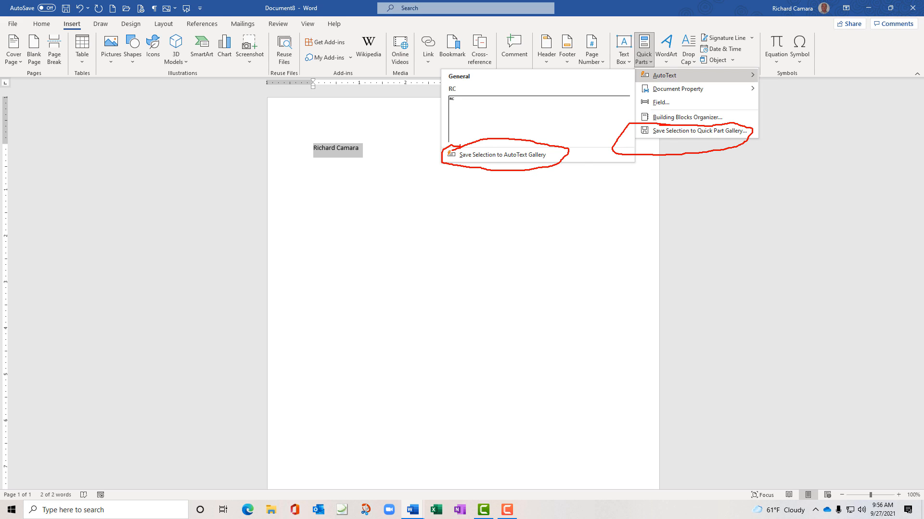
pyautogui.press('Escape')
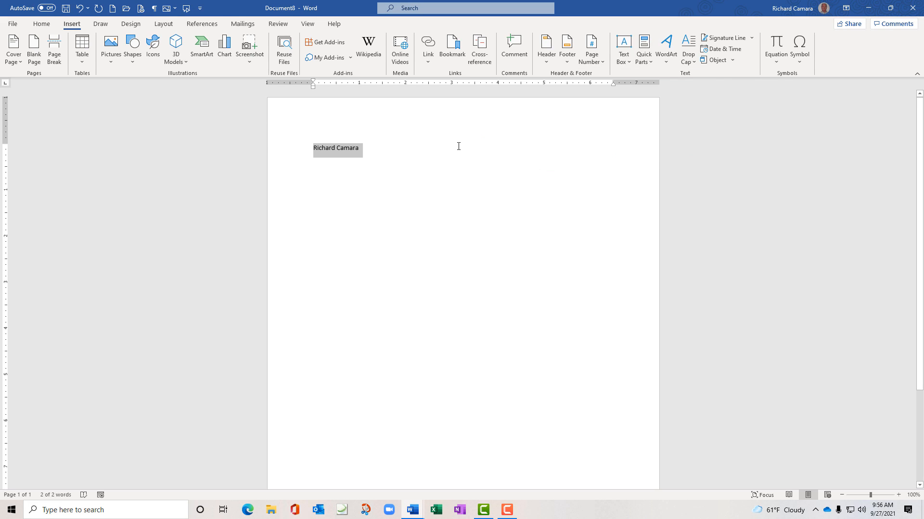
pyautogui.click(649, 62)
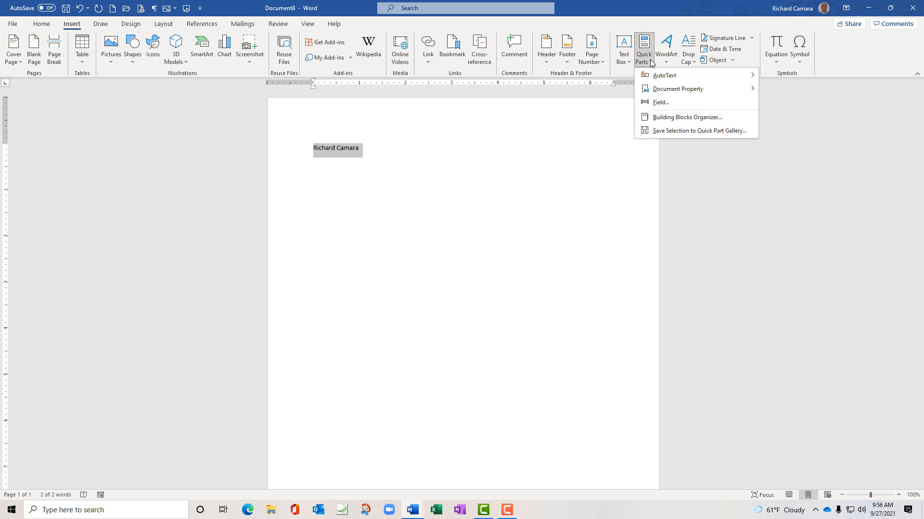
pyautogui.moveTo(653, 76)
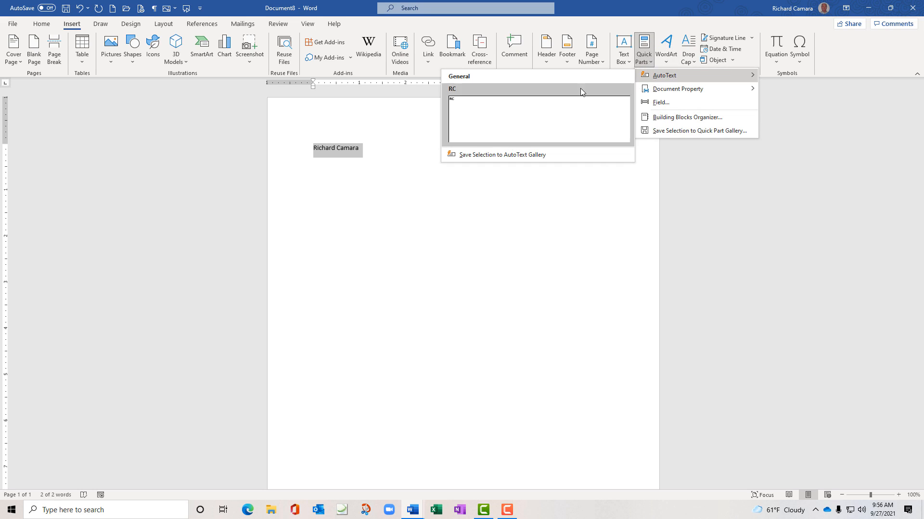
# Store the selected name as a General AutoText entry, then delete it from the page
pyautogui.click(484, 155)
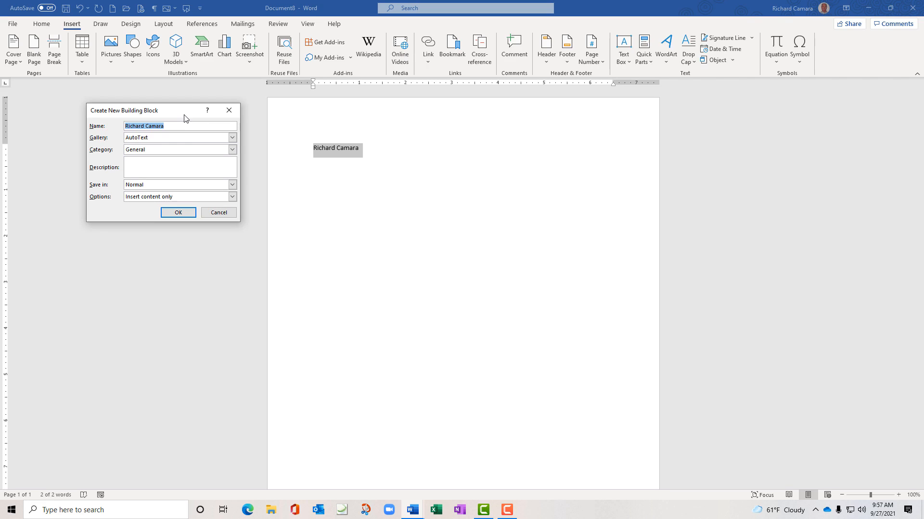
pyautogui.click(178, 212)
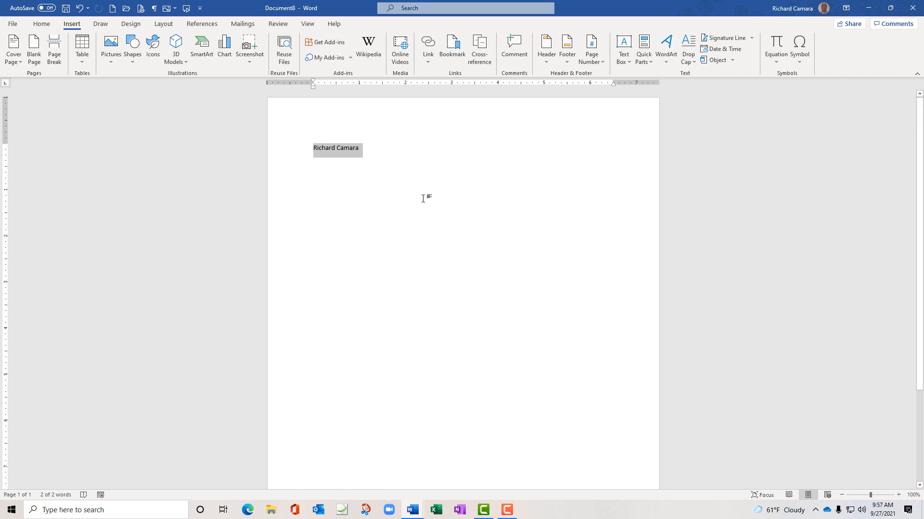
pyautogui.press('Delete')
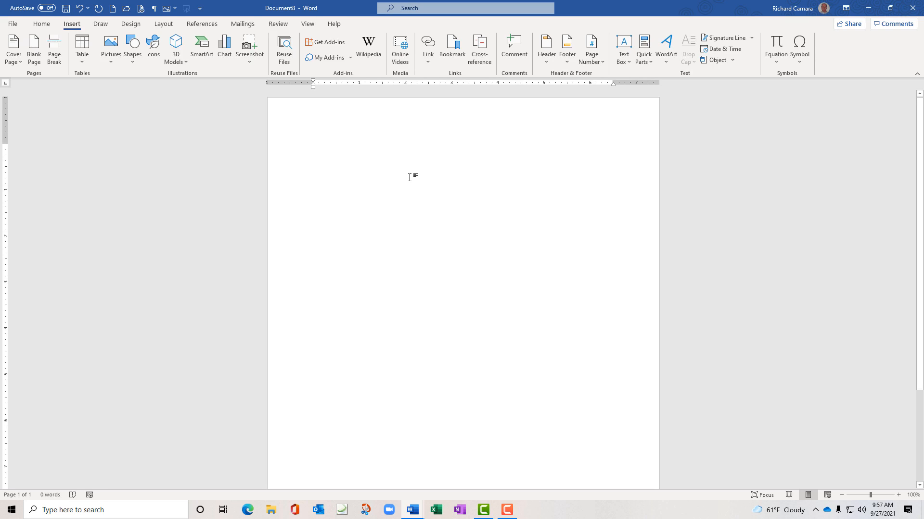
# Insert the saved name via AutoText, then add the name, Instructor, LearnIt and e-mail lines
pyautogui.write('Rich')
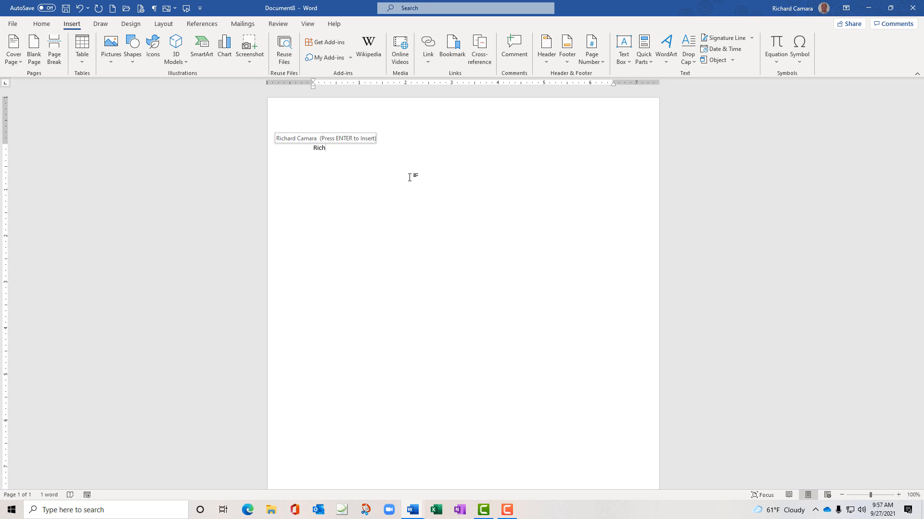
pyautogui.press('Return')
pyautogui.press('Return')
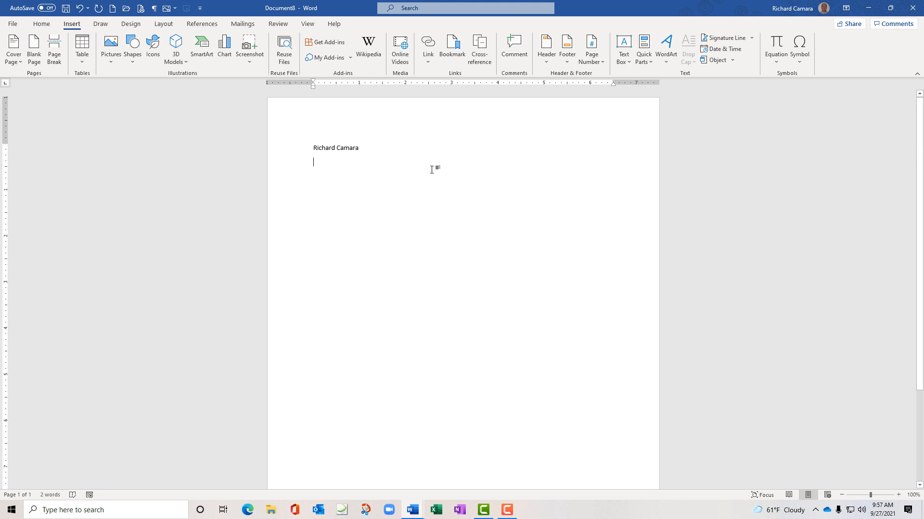
pyautogui.write('Richard ')
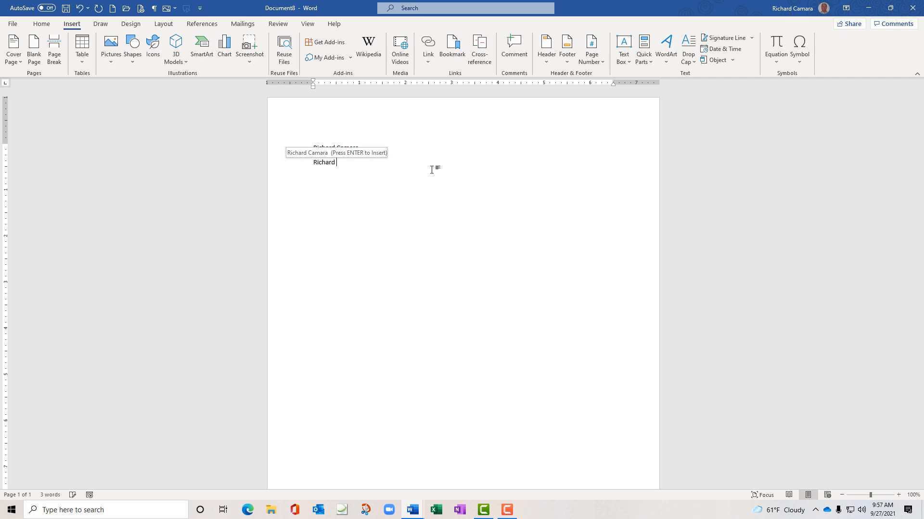
pyautogui.write('Camara ')
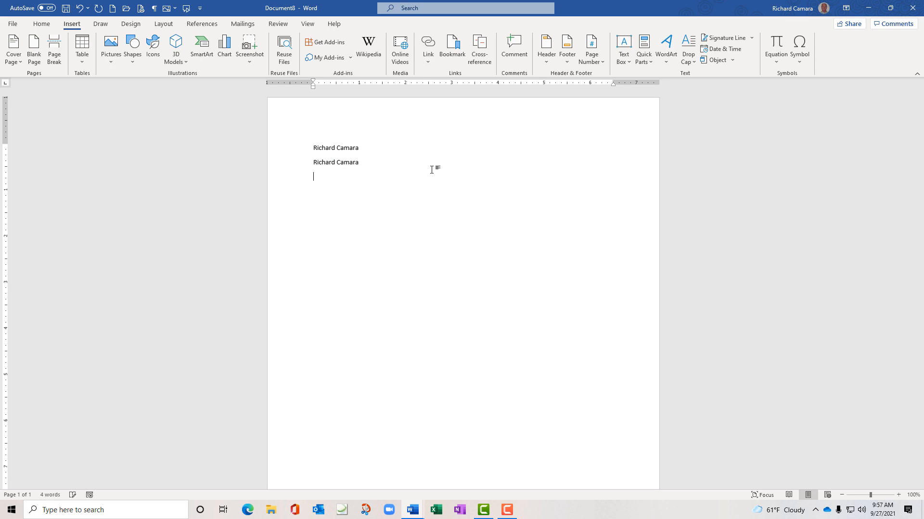
pyautogui.write('Instructor')
pyautogui.write('LearnIt')
pyautogui.press('Return')
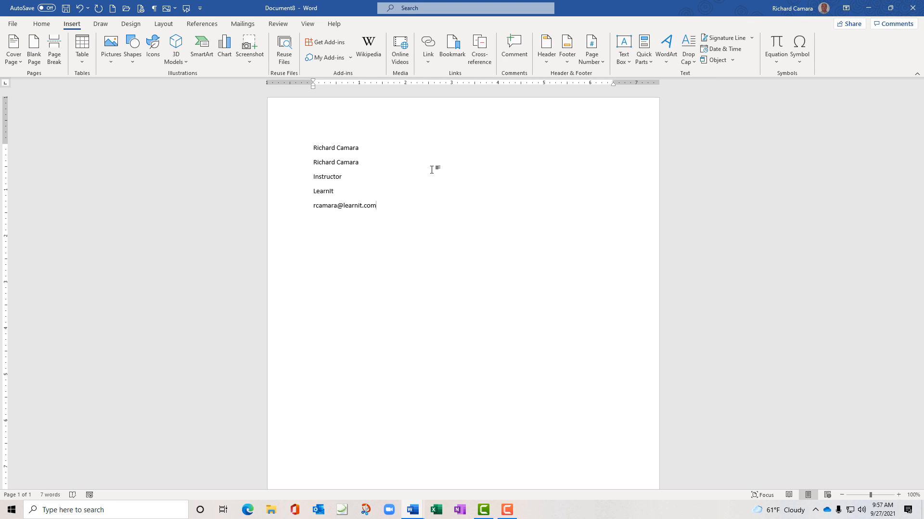
pyautogui.moveTo(312, 205); pyautogui.dragTo(413, 203)
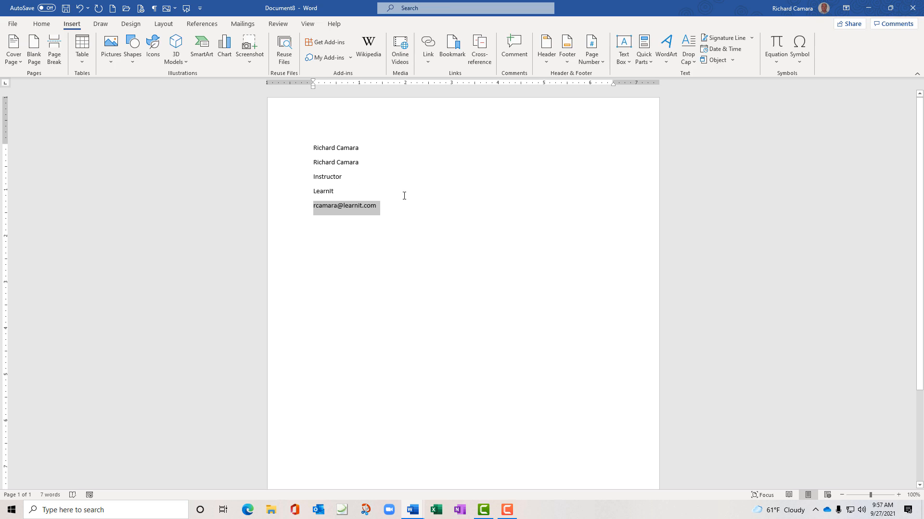
# Apply bold to the contact lines and select lines two through five
pyautogui.click(41, 24)
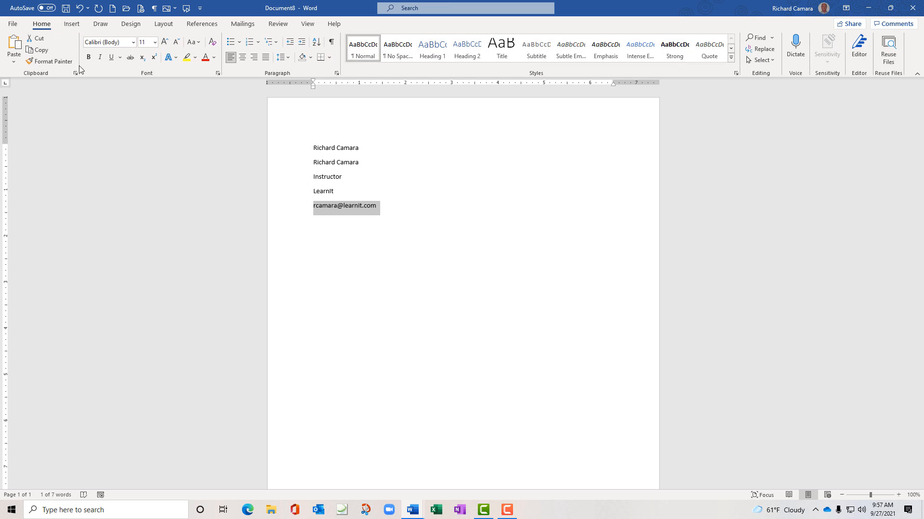
pyautogui.click(88, 57)
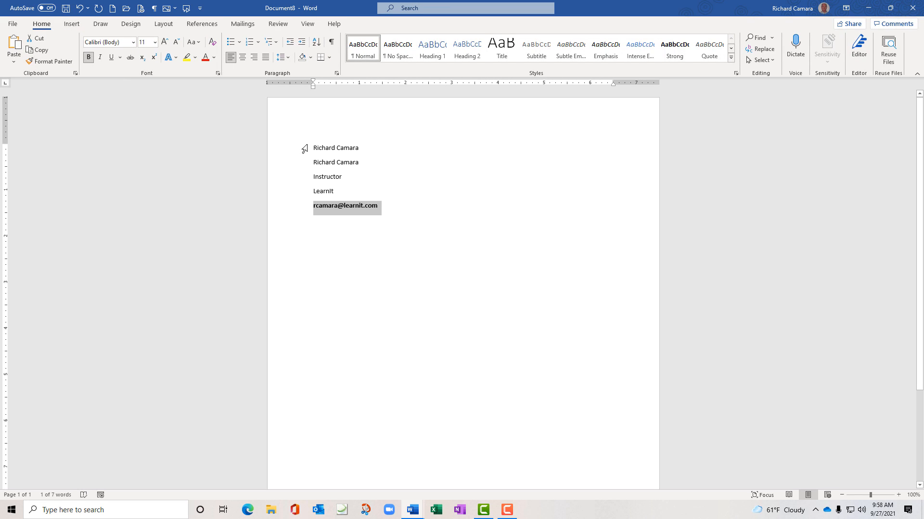
pyautogui.moveTo(314, 148); pyautogui.dragTo(349, 178)
pyautogui.click(355, 161)
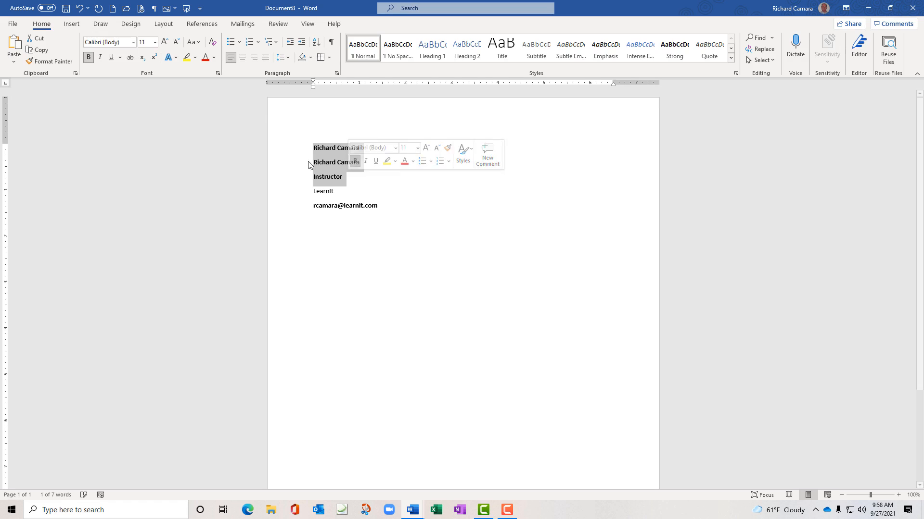
pyautogui.click(302, 165)
pyautogui.click(312, 162)
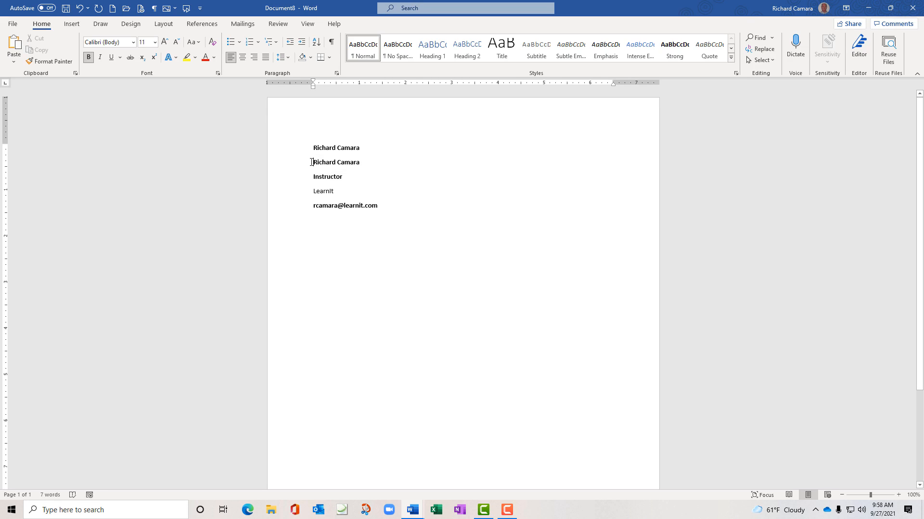
pyautogui.moveTo(312, 162); pyautogui.dragTo(399, 204)
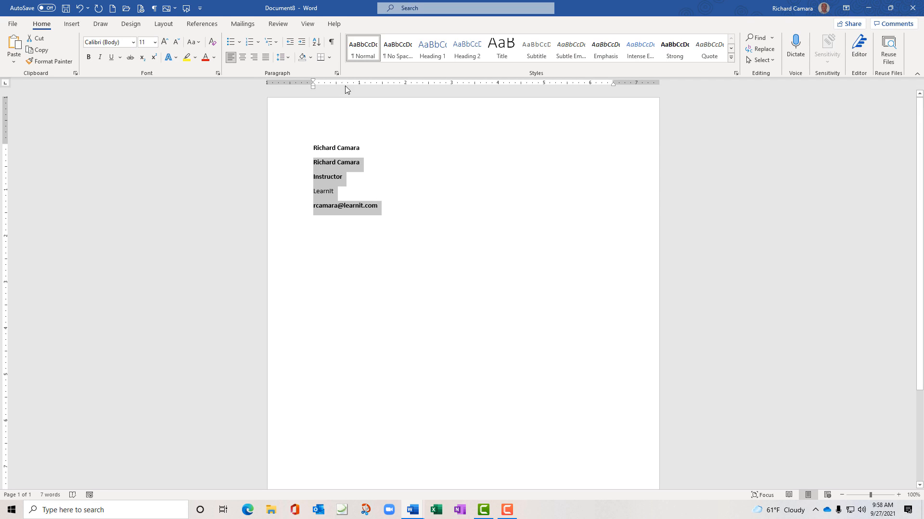
# Set the selected lines to Single line spacing with 0 pt spacing after
pyautogui.click(336, 73)
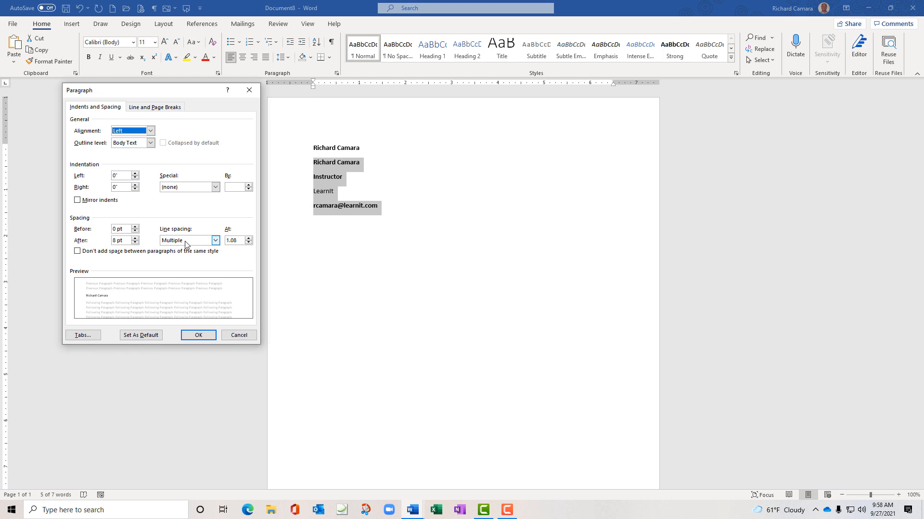
pyautogui.click(215, 240)
pyautogui.click(211, 248)
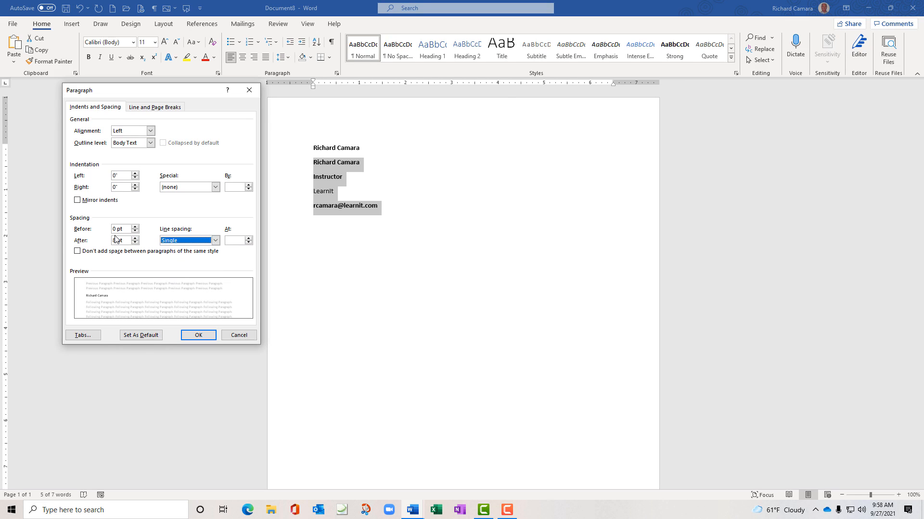
pyautogui.click(135, 243)
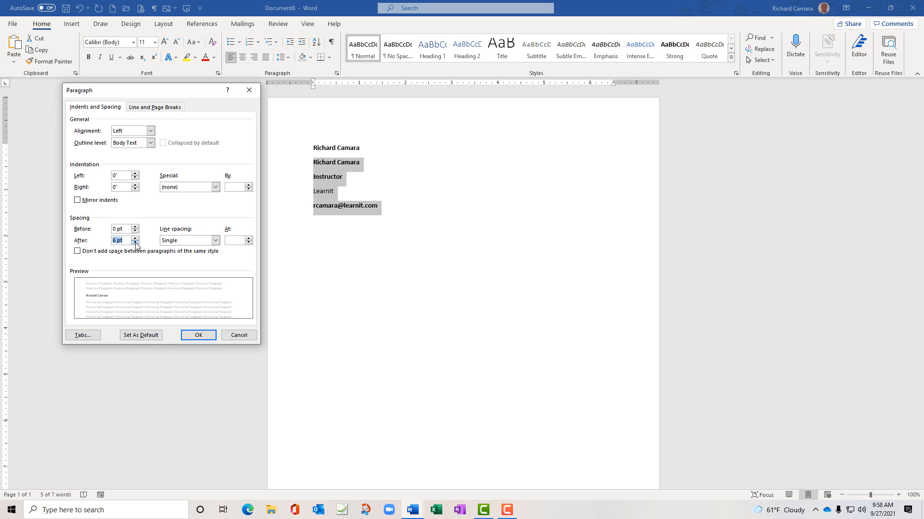
pyautogui.click(136, 242)
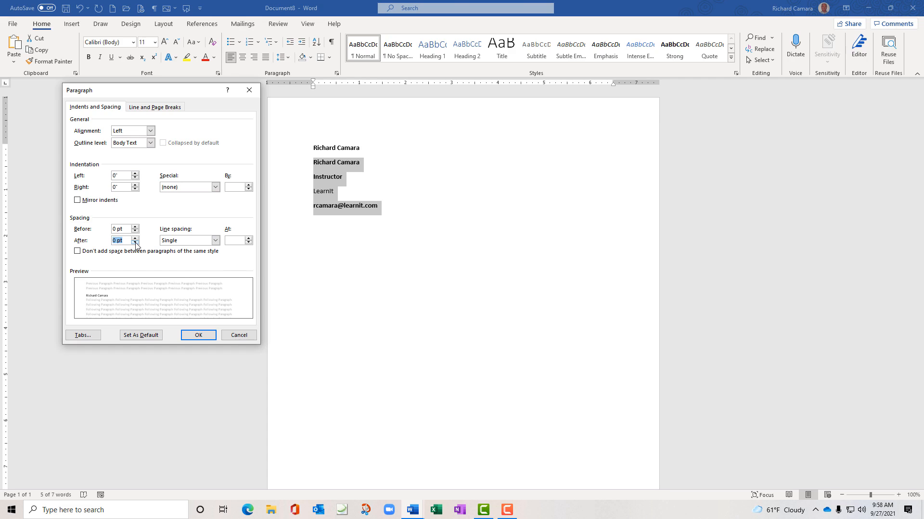
pyautogui.click(192, 335)
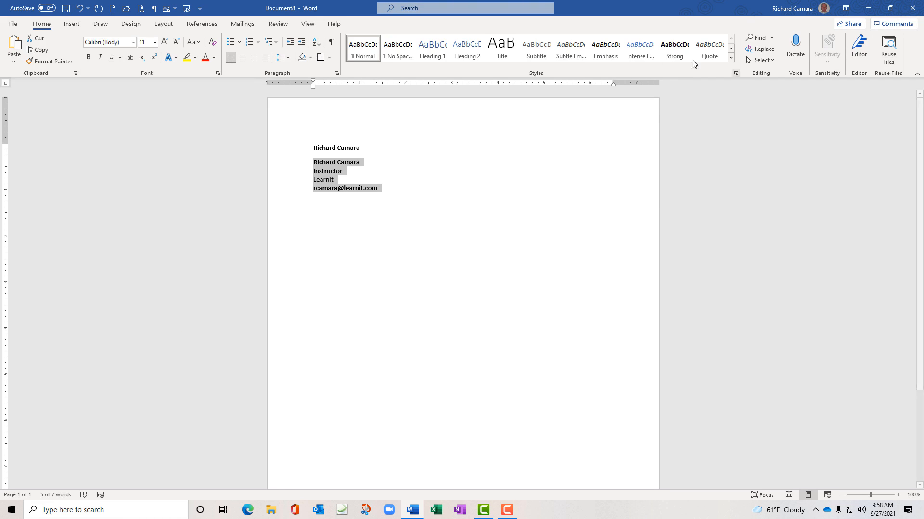
# Save the four-line contact block to the AutoText gallery, overwriting the existing name-only entry
pyautogui.click(72, 24)
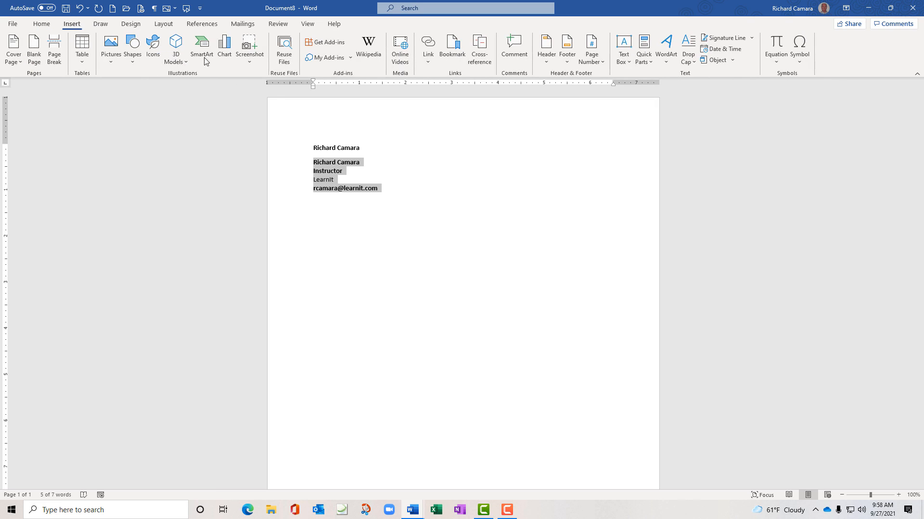
pyautogui.click(641, 62)
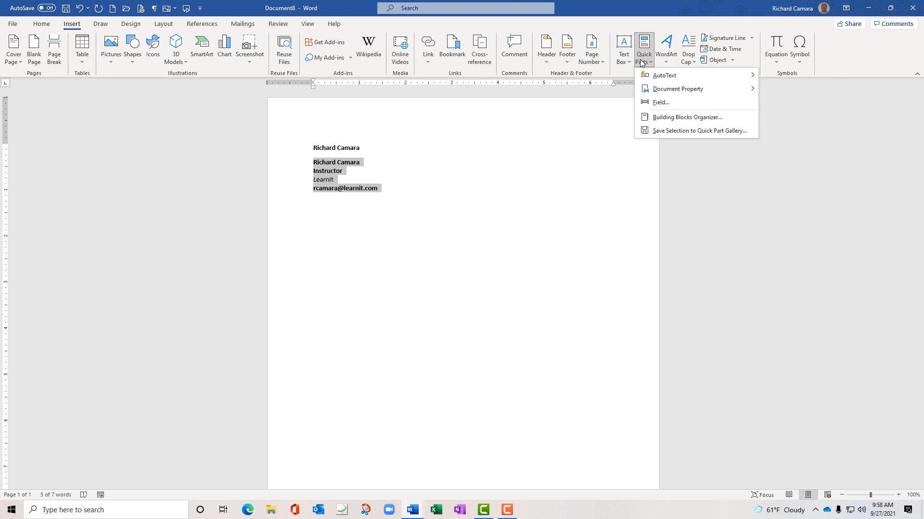
pyautogui.moveTo(654, 76)
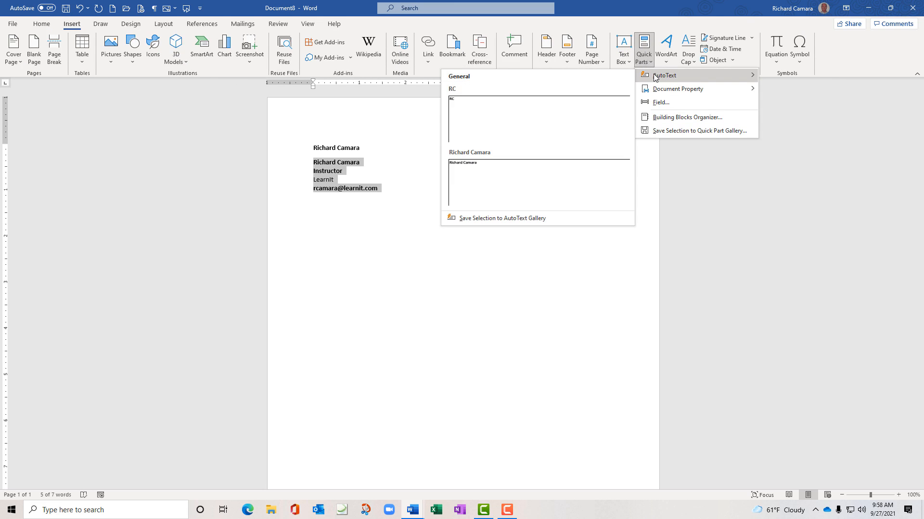
pyautogui.click(500, 218)
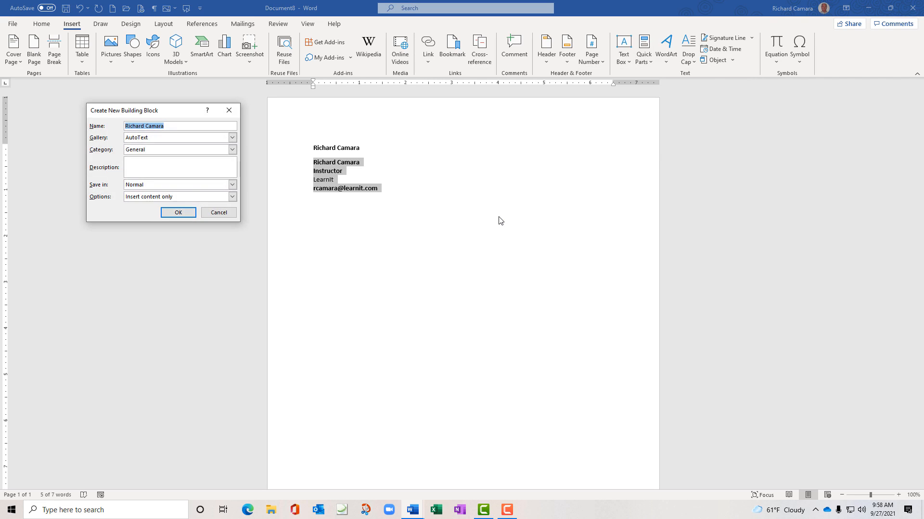
pyautogui.click(191, 216)
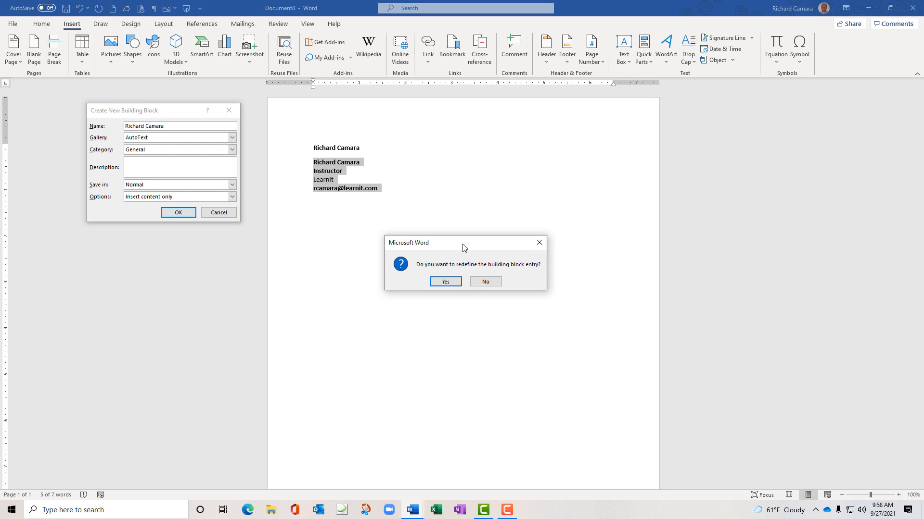
pyautogui.moveTo(438, 247); pyautogui.dragTo(343, 250)
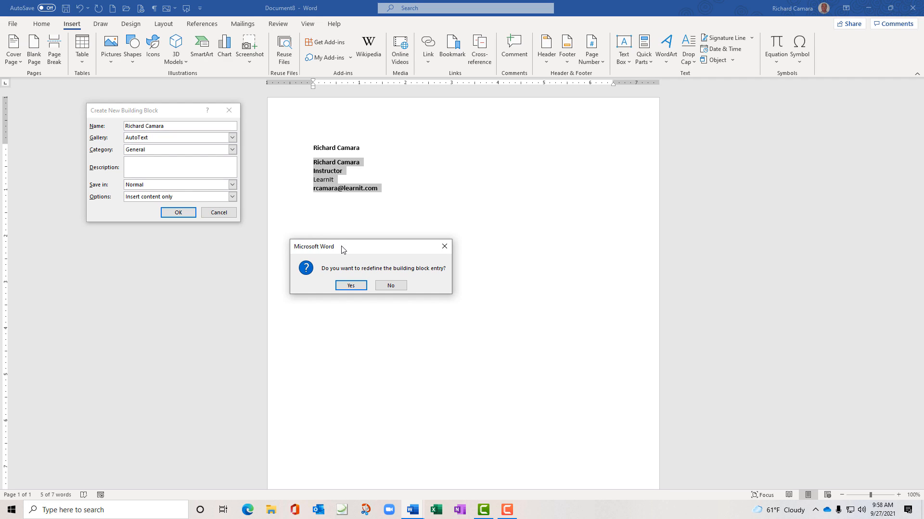
pyautogui.click(344, 284)
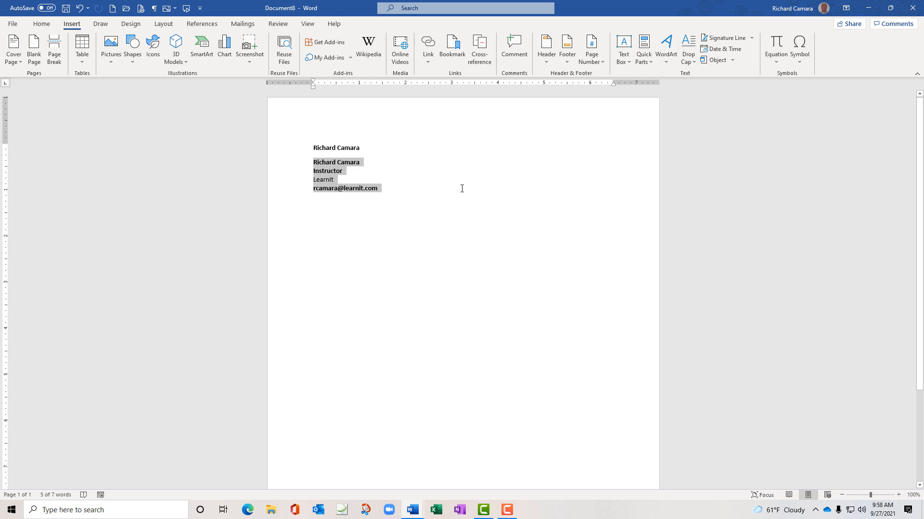
# Empty the practice document, then reopen Complaint-for-Divorce from the recent files
pyautogui.hotkey('ctrl', 'z')
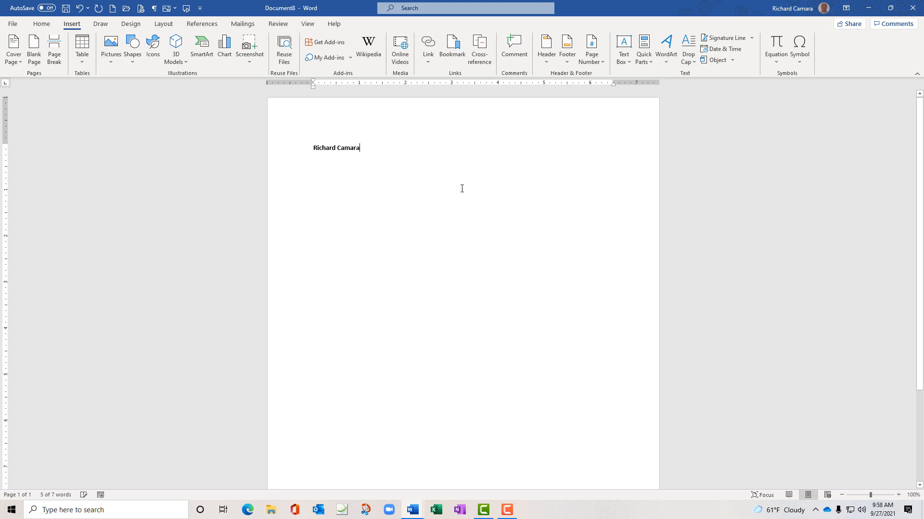
pyautogui.tripleClick(348, 151)
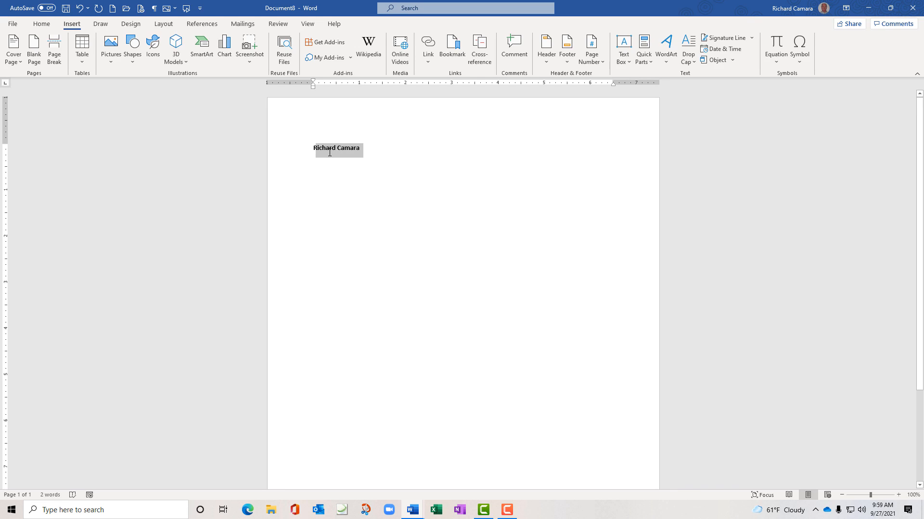
pyautogui.press('BackSpace')
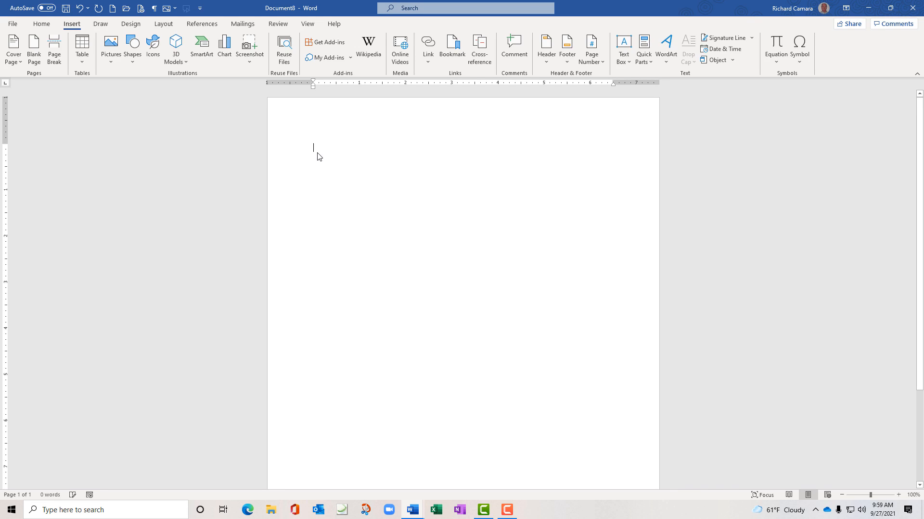
pyautogui.click(19, 26)
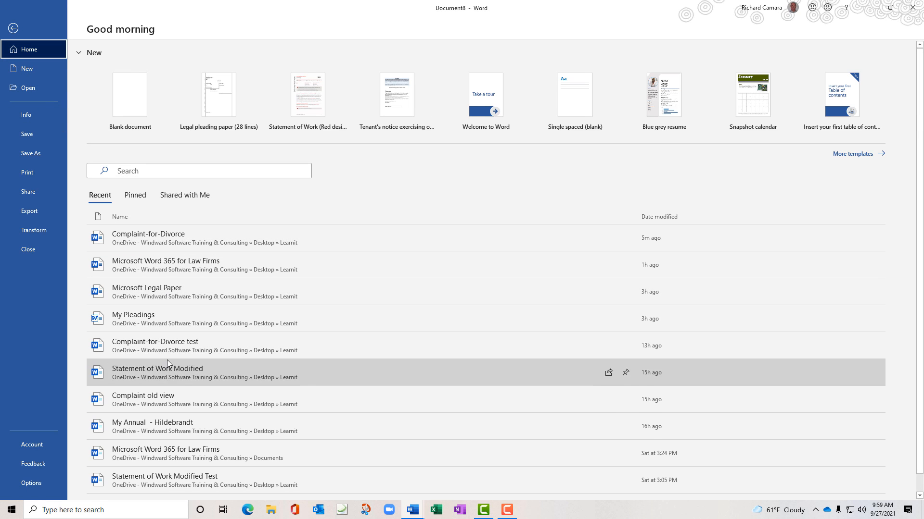
pyautogui.press('Escape')
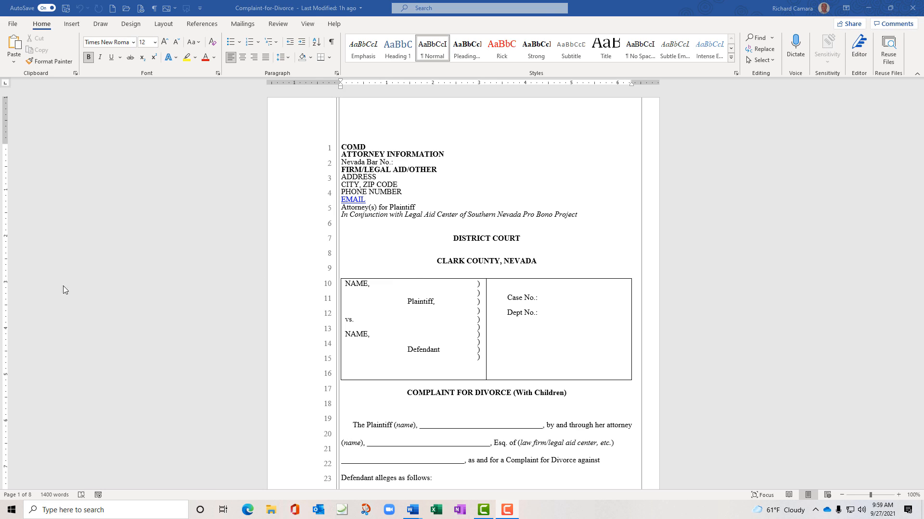
# Save the attorney-information lines 1–6 to the Quick Part gallery under the name COMD
pyautogui.click(73, 25)
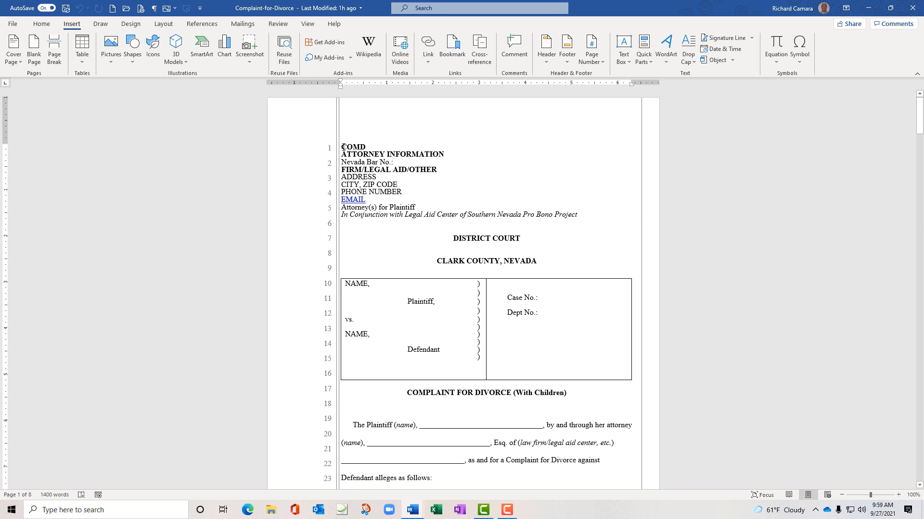
pyautogui.moveTo(342, 146); pyautogui.dragTo(579, 216)
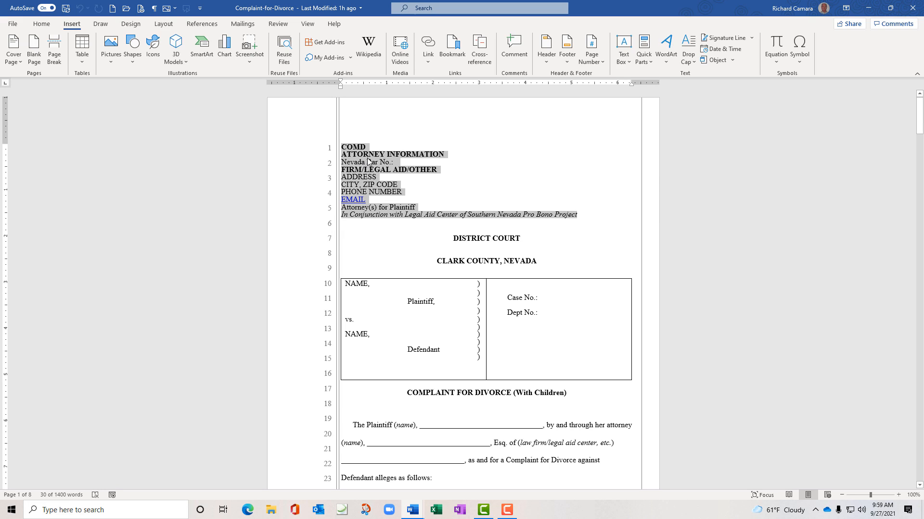
pyautogui.click(652, 63)
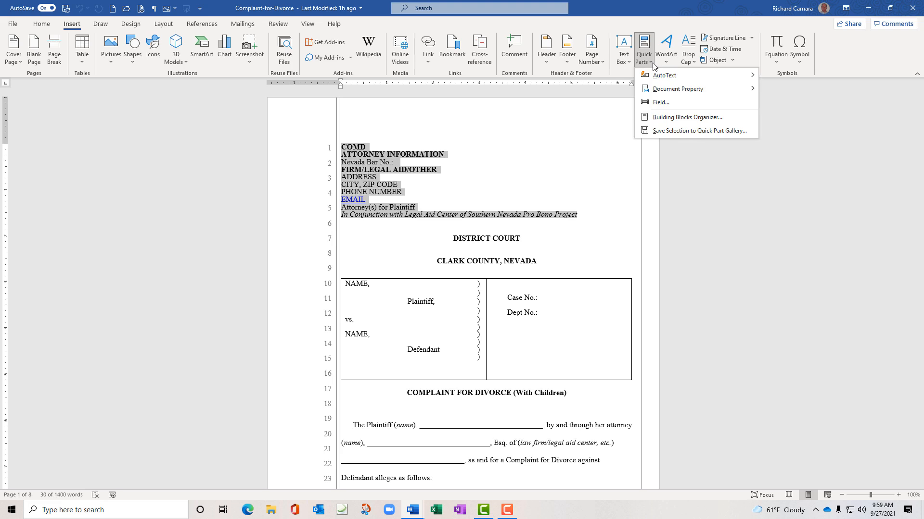
pyautogui.click(685, 131)
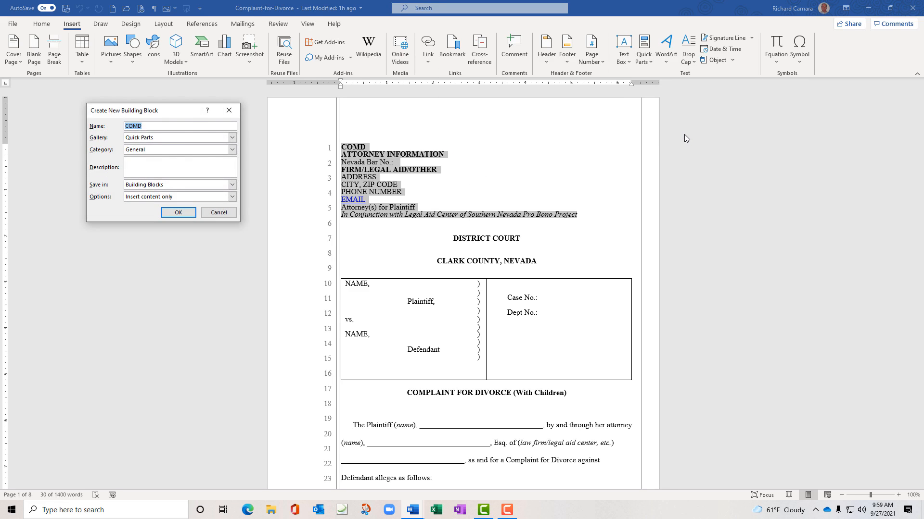
pyautogui.click(178, 213)
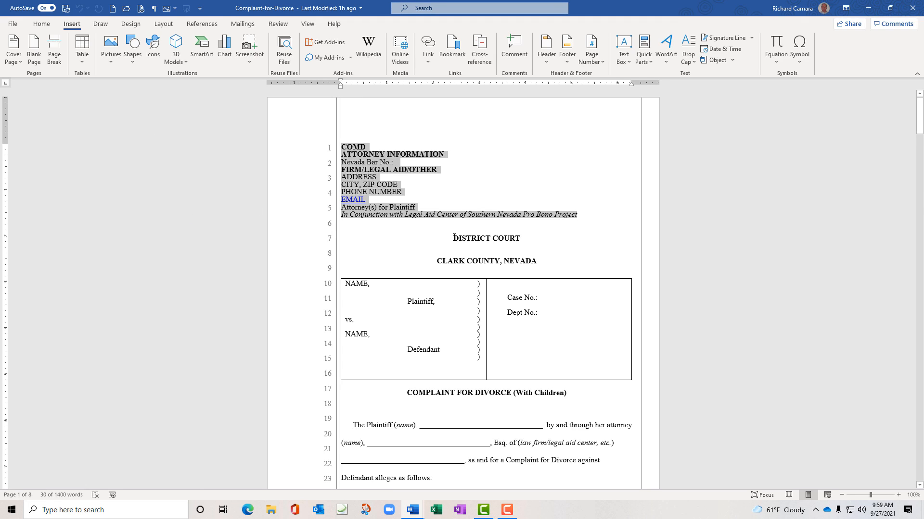
pyautogui.moveTo(454, 237); pyautogui.dragTo(599, 331)
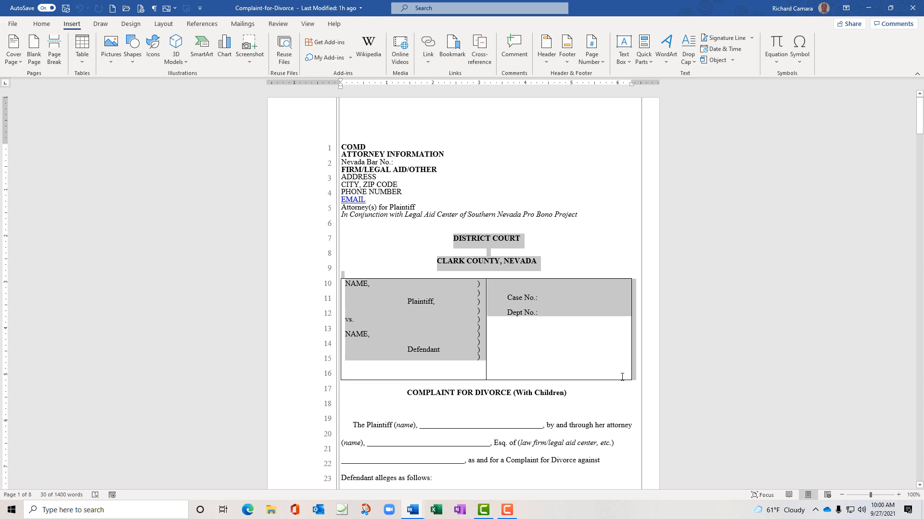
# Store the court heading and caption table as Quick Part DISTRICT COURT and verify it beside COMD
pyautogui.moveTo(623, 377); pyautogui.dragTo(622, 377)
pyautogui.click(647, 64)
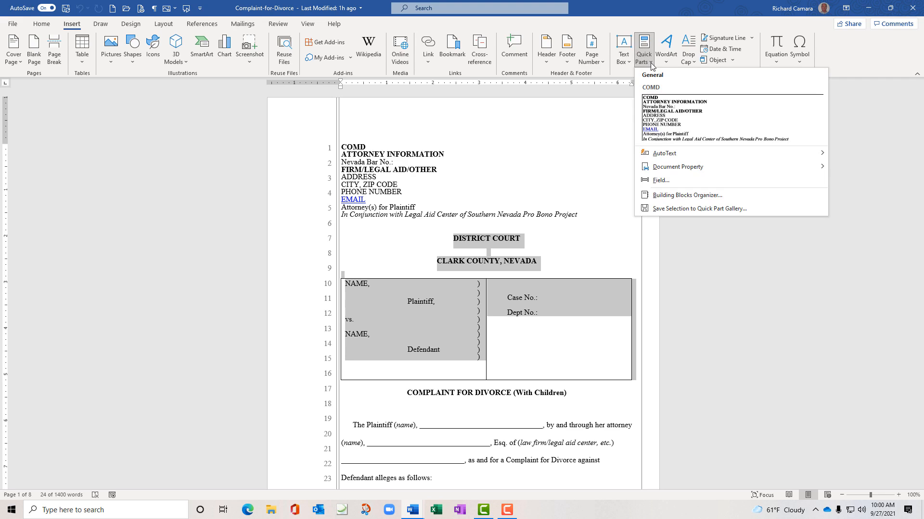
pyautogui.click(694, 210)
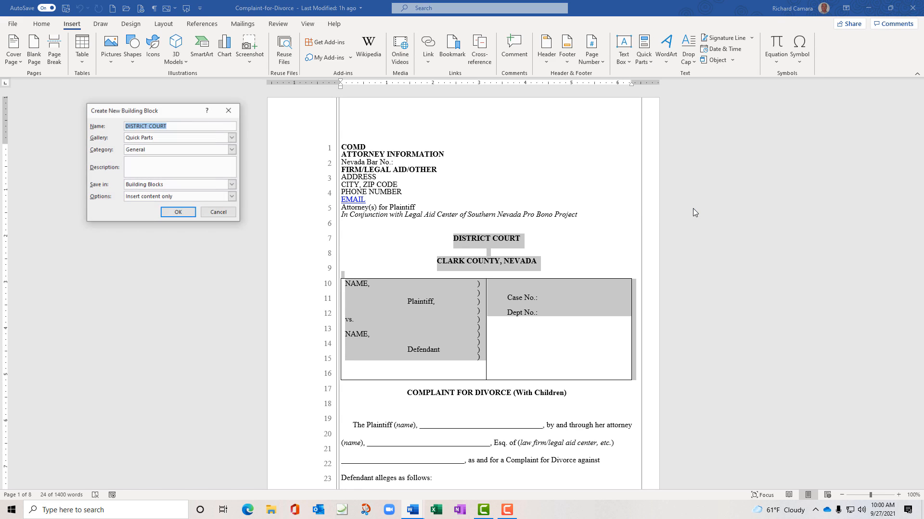
pyautogui.click(184, 216)
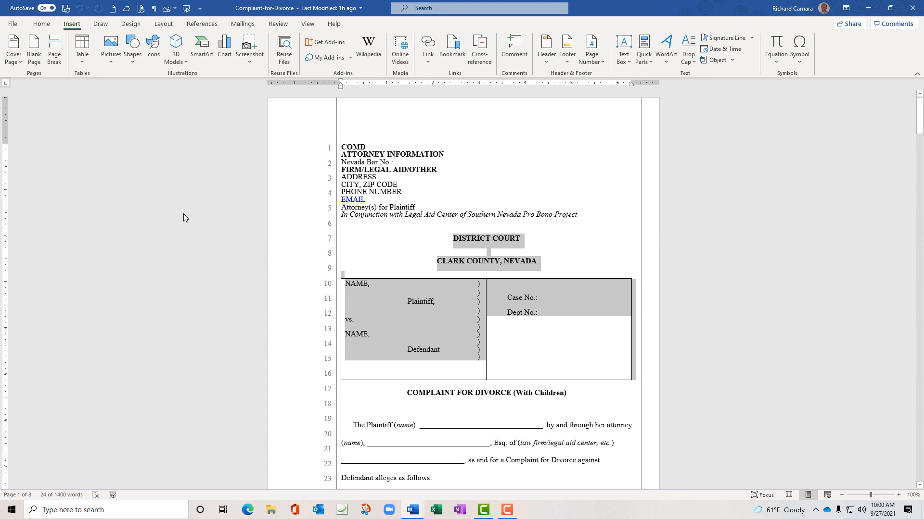
pyautogui.click(799, 170)
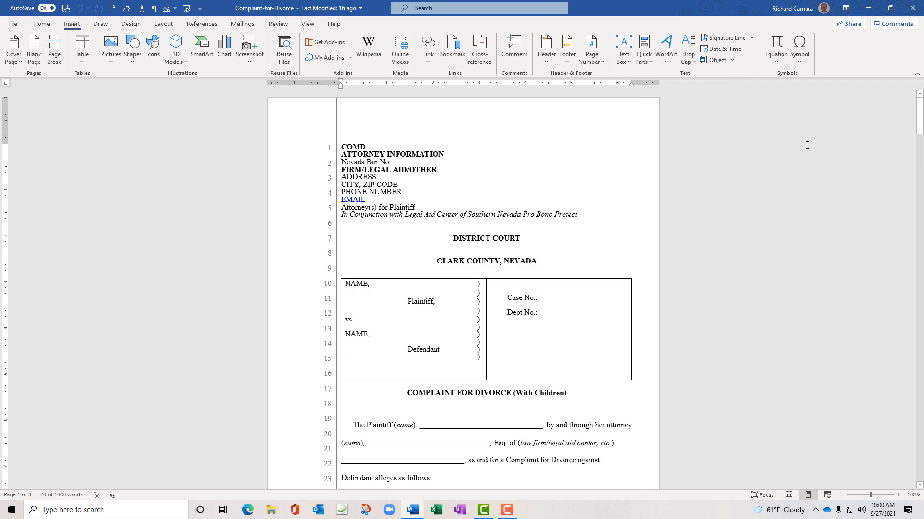
pyautogui.click(653, 61)
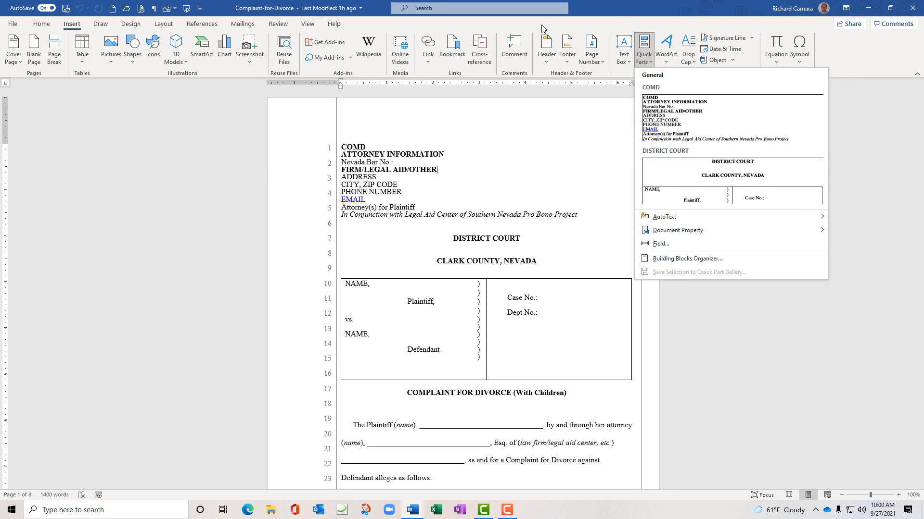
pyautogui.click(619, 14)
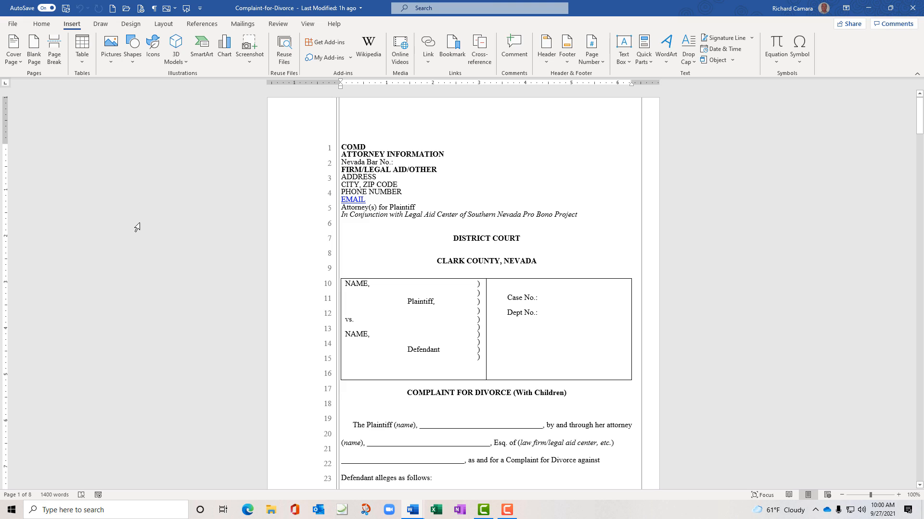
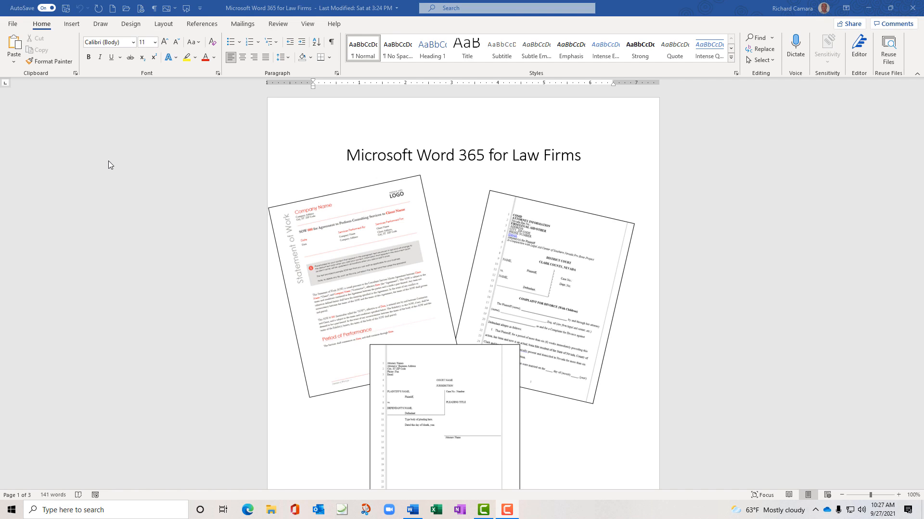
# Create blank Document3 and show the File Home page with templates and recent files
pyautogui.hotkey('ctrl', 'n')
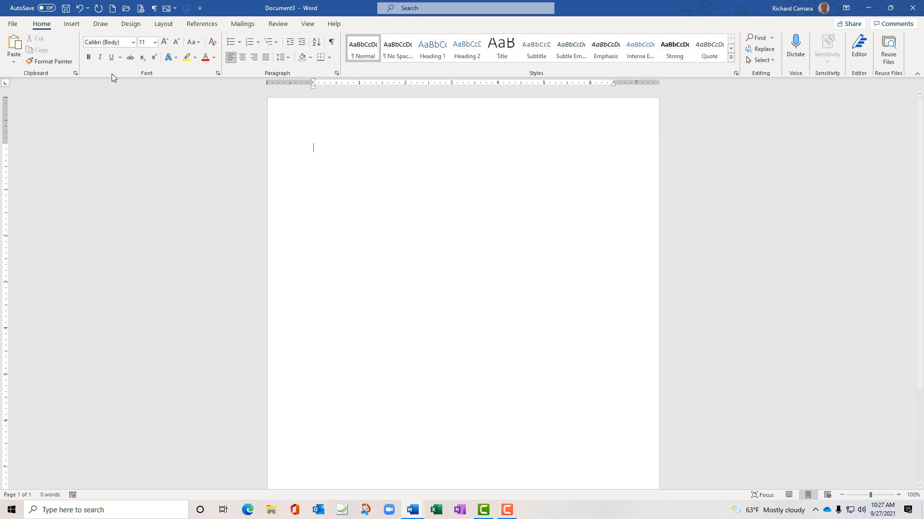
pyautogui.click(13, 24)
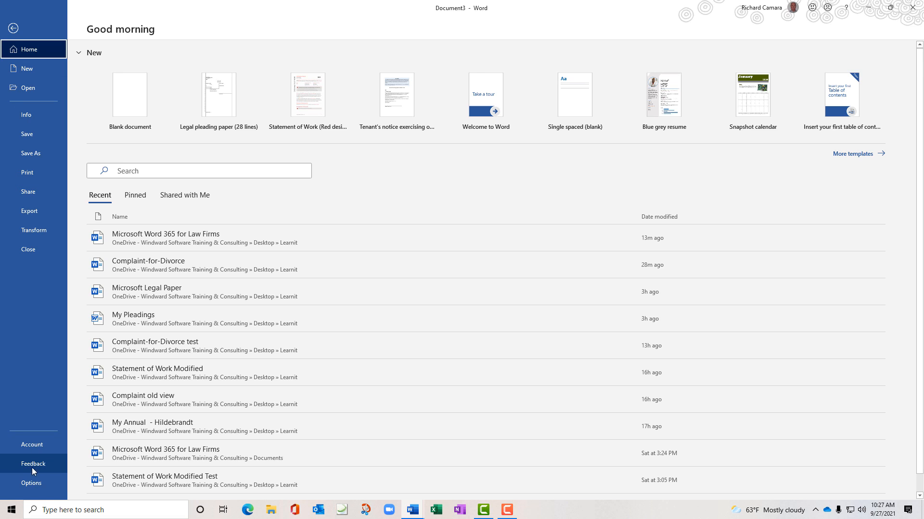
# Review the AutoCorrect Options under Word Options > Proofing, then confirm both dialogs with OK
pyautogui.click(39, 483)
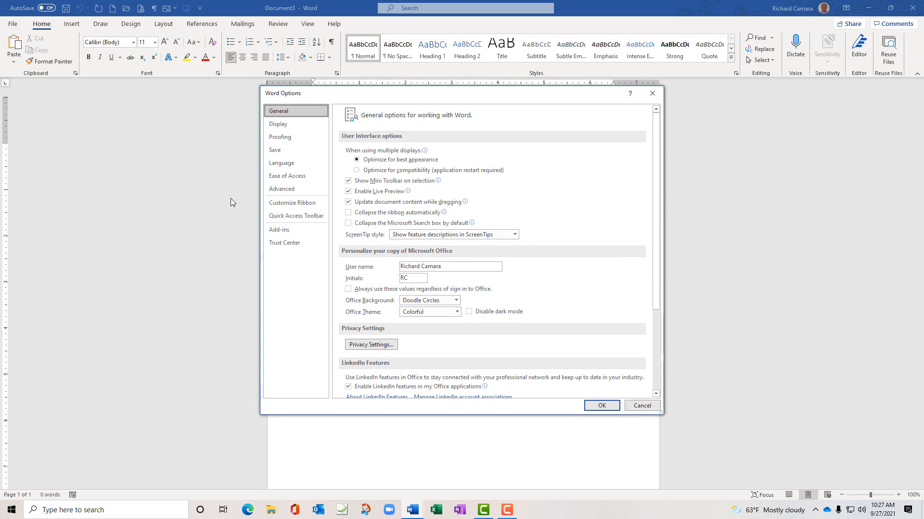
pyautogui.moveTo(322, 92); pyautogui.dragTo(145, 104)
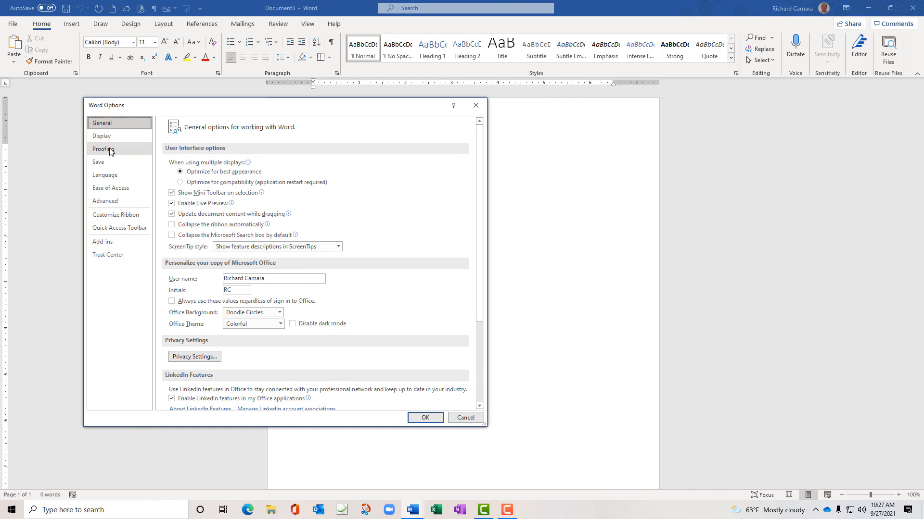
pyautogui.click(111, 150)
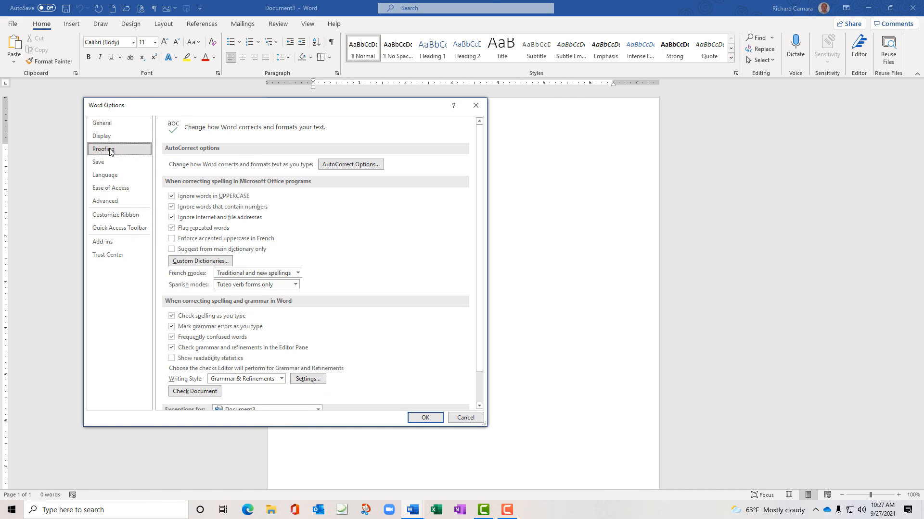
pyautogui.click(349, 166)
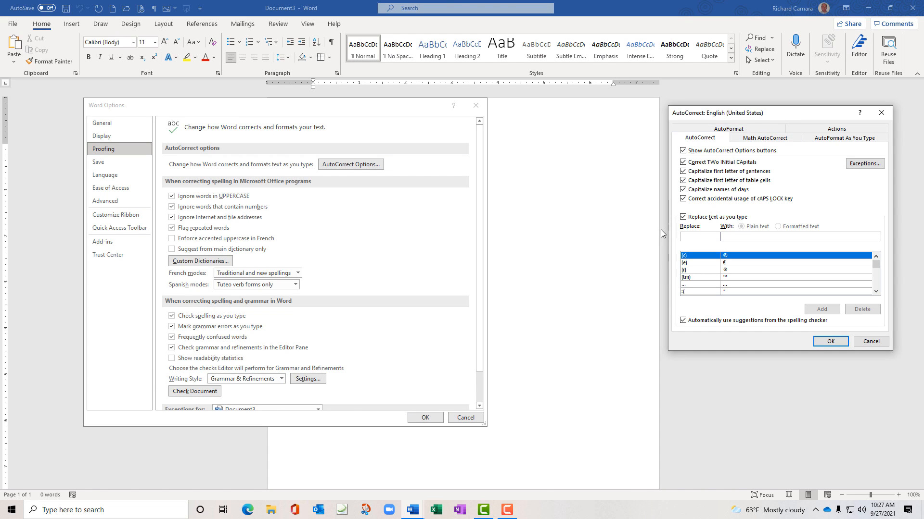
pyautogui.press('F9')
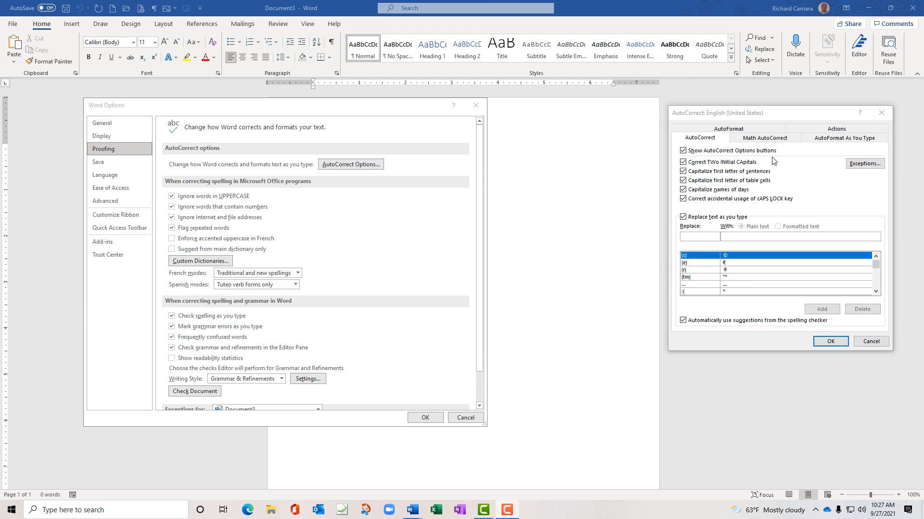
pyautogui.click(831, 342)
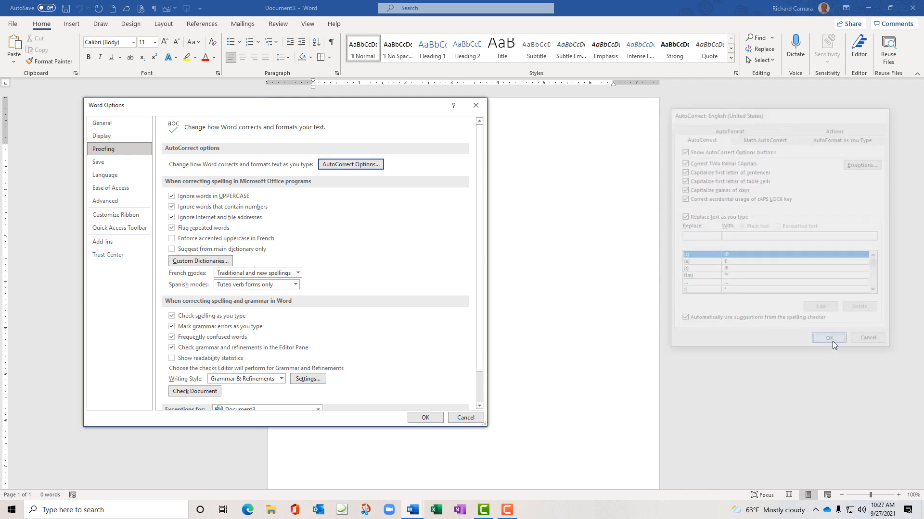
pyautogui.click(425, 417)
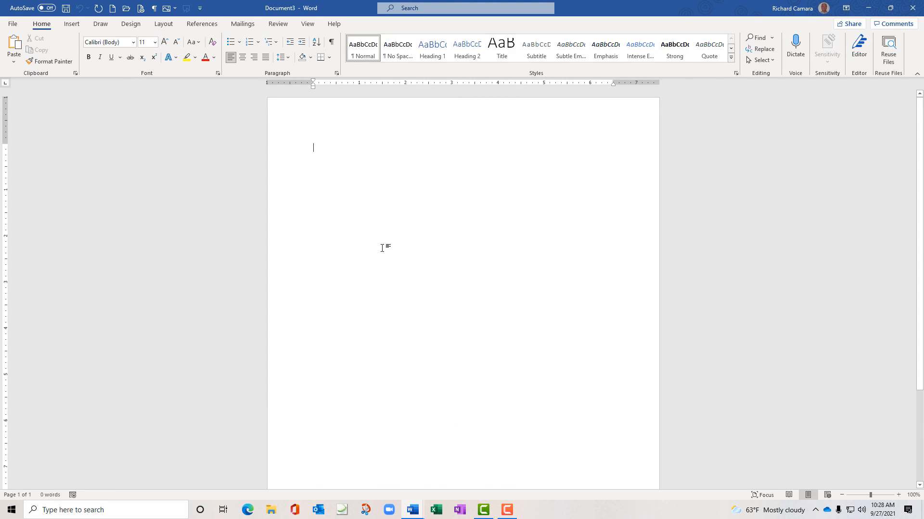
# Type the test lines The, The and Friday, accepting the Friday AutoComplete tip
pyautogui.write('H')
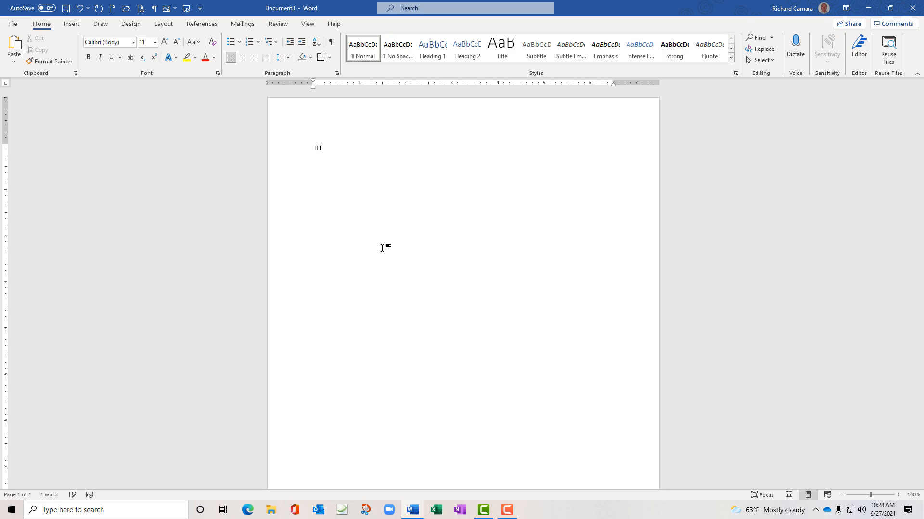
pyautogui.write('e')
pyautogui.write('The')
pyautogui.write('rid')
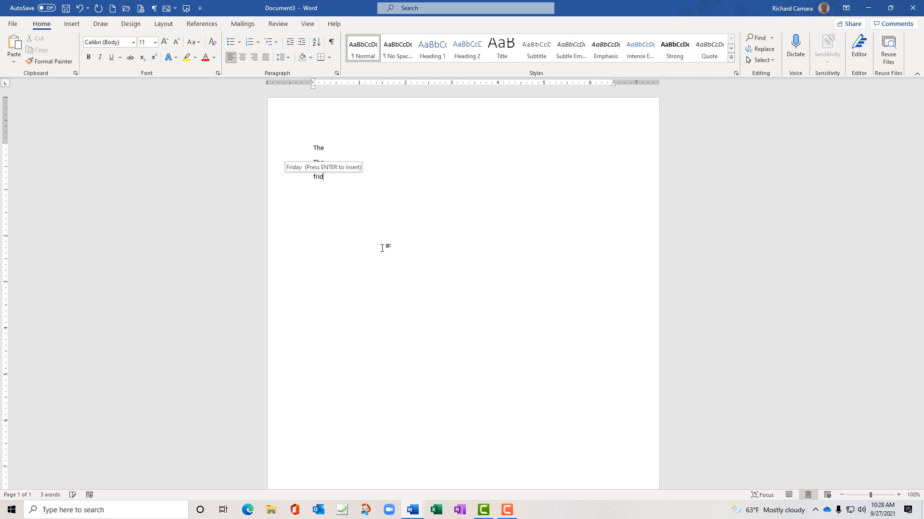
pyautogui.press('Return')
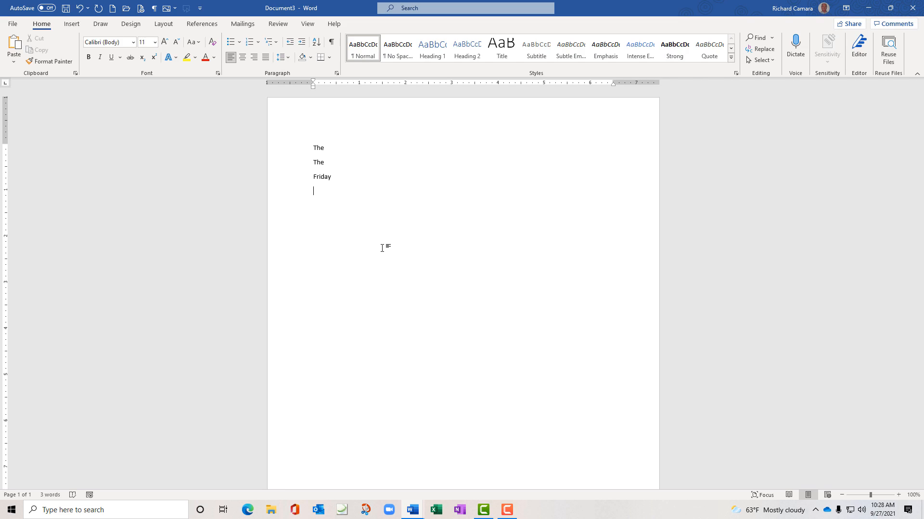
# Add the lines 'The Plaintiff on Tuesday' and 'the', fixing typos with Backspace
pyautogui.write('h')
pyautogui.press('BackSpace')
pyautogui.write('He PL')
pyautogui.press('BackSpace')
pyautogui.press('BackSpace')
pyautogui.press('BackSpace')
pyautogui.press('BackSpace')
pyautogui.press('BackSpace')
pyautogui.press('BackSpace')
pyautogui.write('the PLaintiff on Tuesday')
pyautogui.press('Return')
pyautogui.write('Th')
pyautogui.press('BackSpace')
pyautogui.press('BackSpace')
pyautogui.write('The')
pyautogui.press('BackSpace')
pyautogui.press('BackSpace')
pyautogui.press('BackSpace')
pyautogui.press('BackSpace')
pyautogui.write('the')
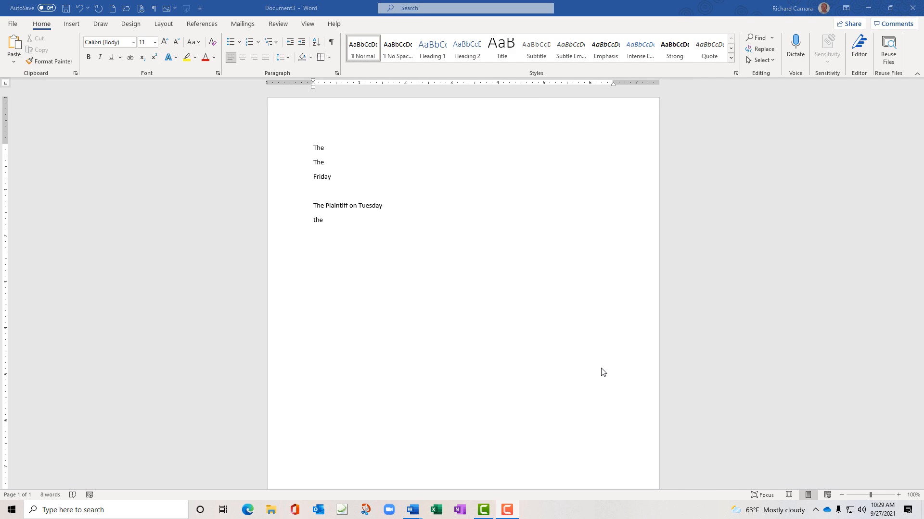
# Delete RIght from the INitial CAps AutoCorrect exceptions, leaving only IDs
pyautogui.click(13, 24)
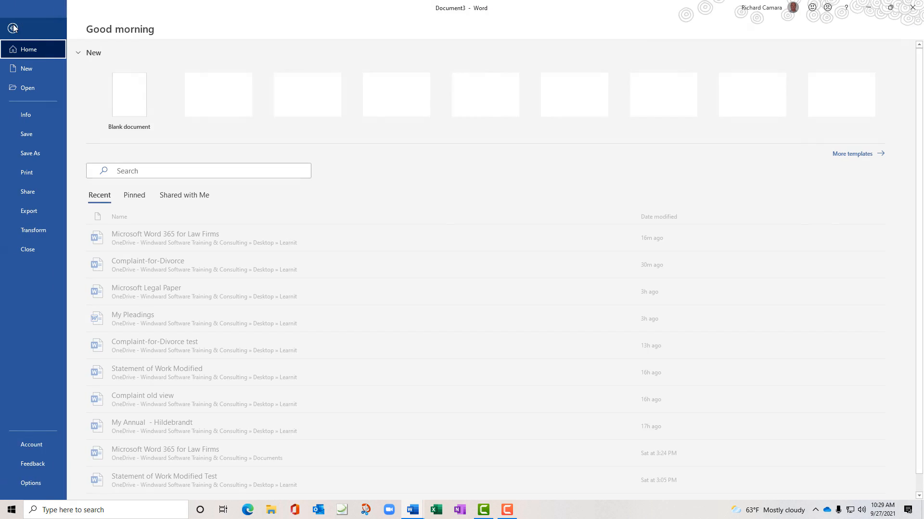
pyautogui.click(26, 485)
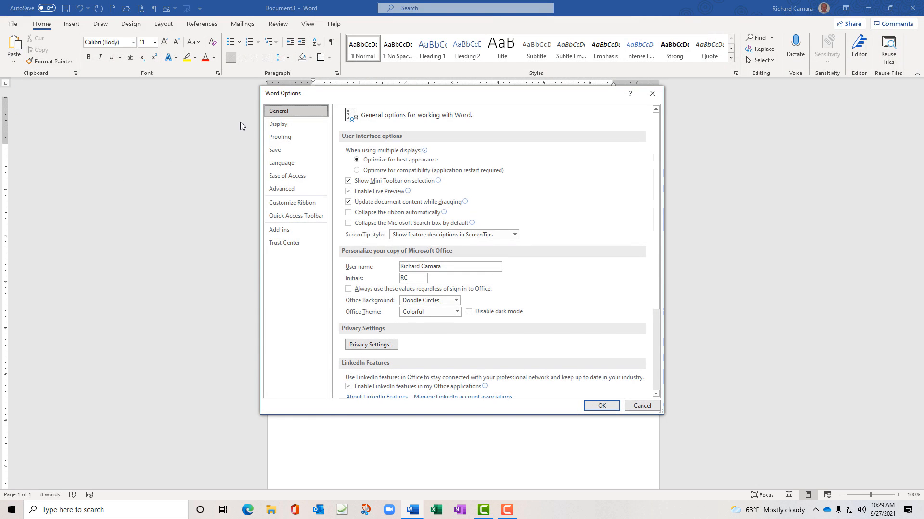
pyautogui.click(293, 139)
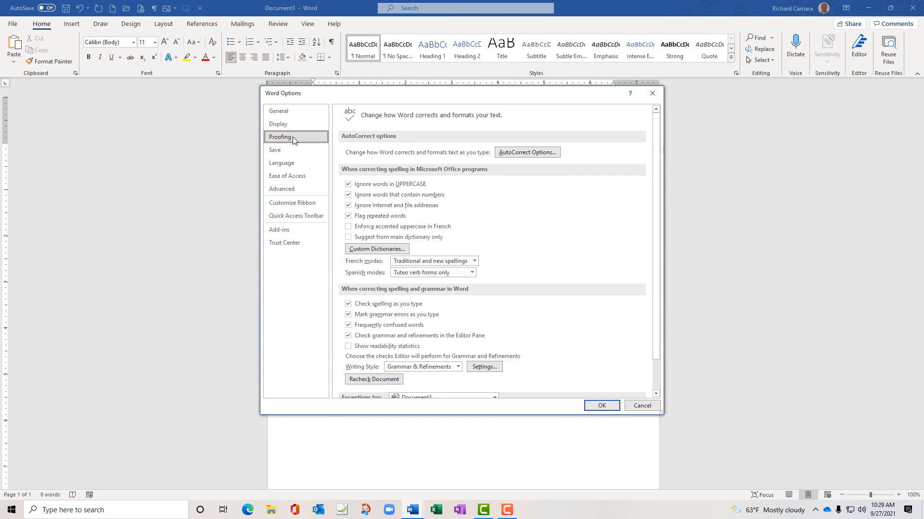
pyautogui.click(512, 153)
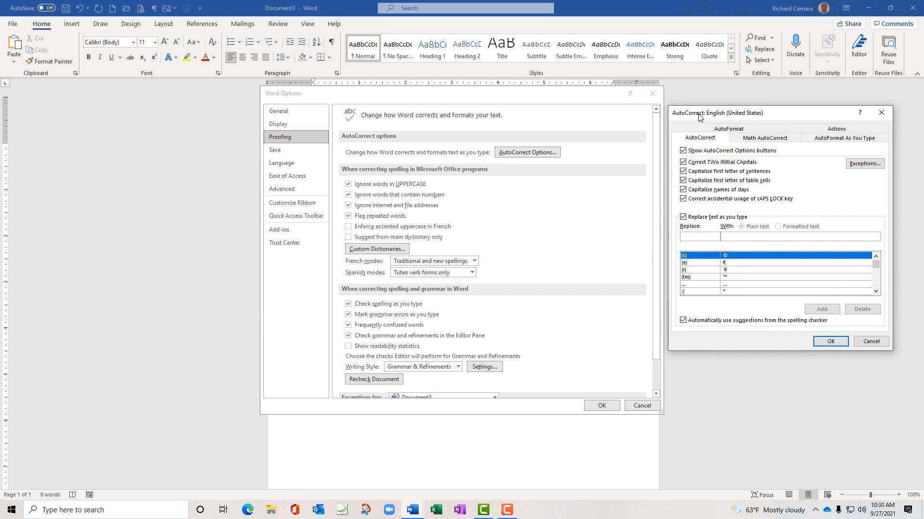
pyautogui.moveTo(699, 117); pyautogui.dragTo(157, 145)
pyautogui.click(330, 190)
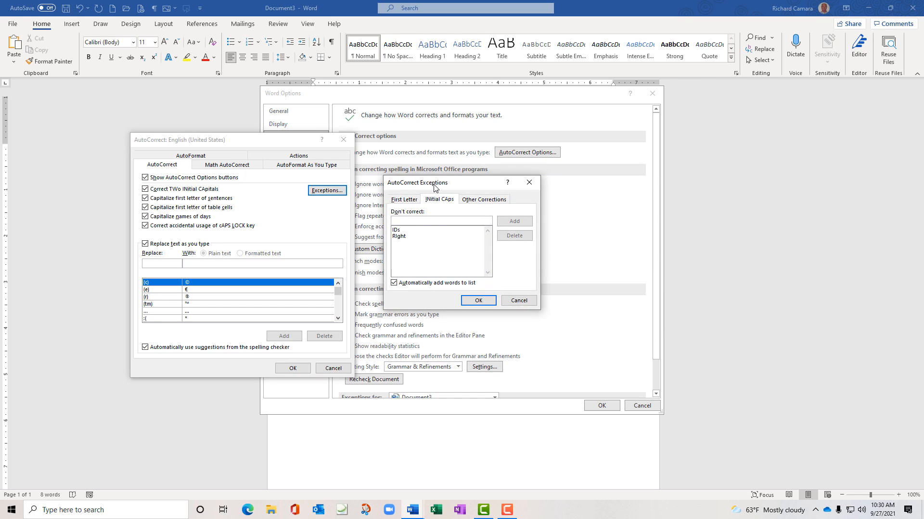
pyautogui.click(398, 238)
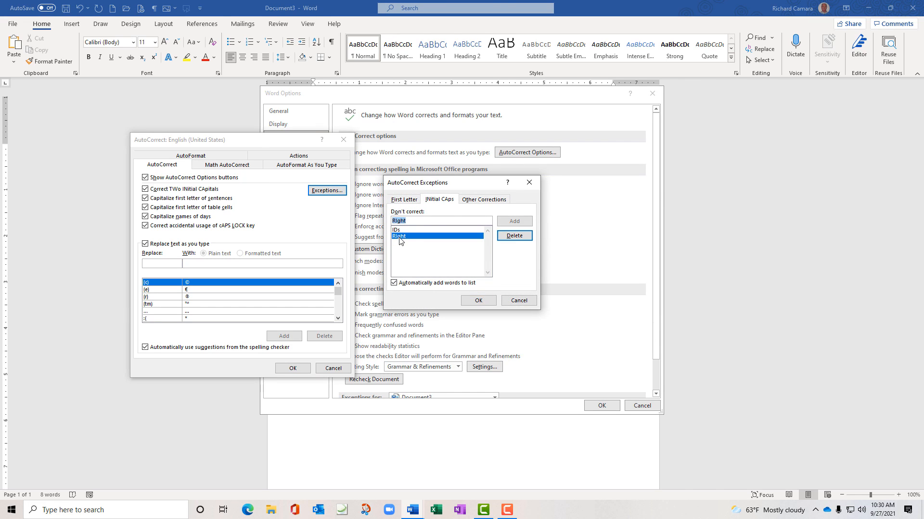
pyautogui.click(513, 238)
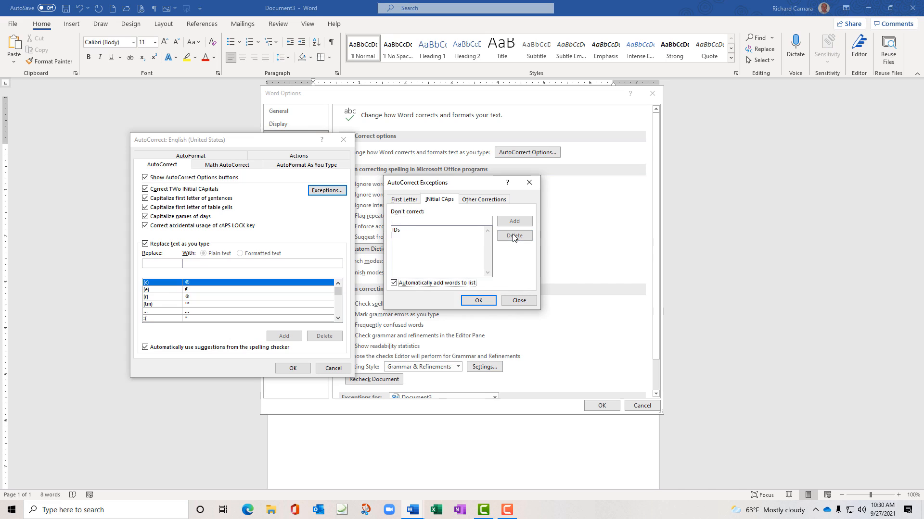
pyautogui.click(431, 230)
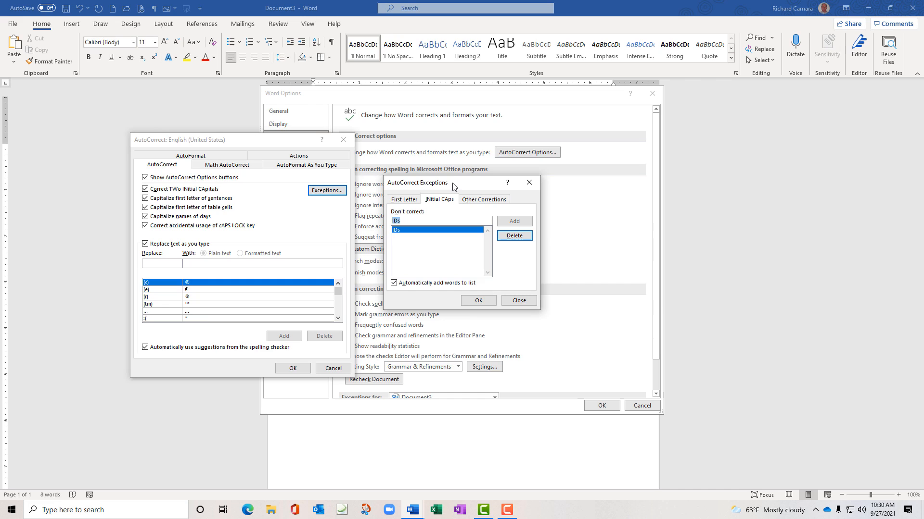
pyautogui.click(478, 302)
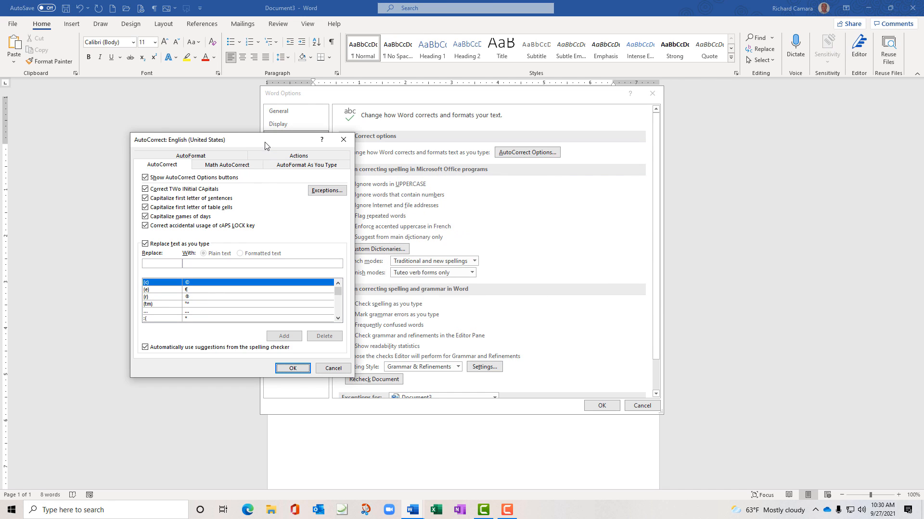
# Recheck the exceptions list, then confirm the AutoCorrect and Word Options dialogs with OK
pyautogui.moveTo(264, 139); pyautogui.dragTo(204, 126)
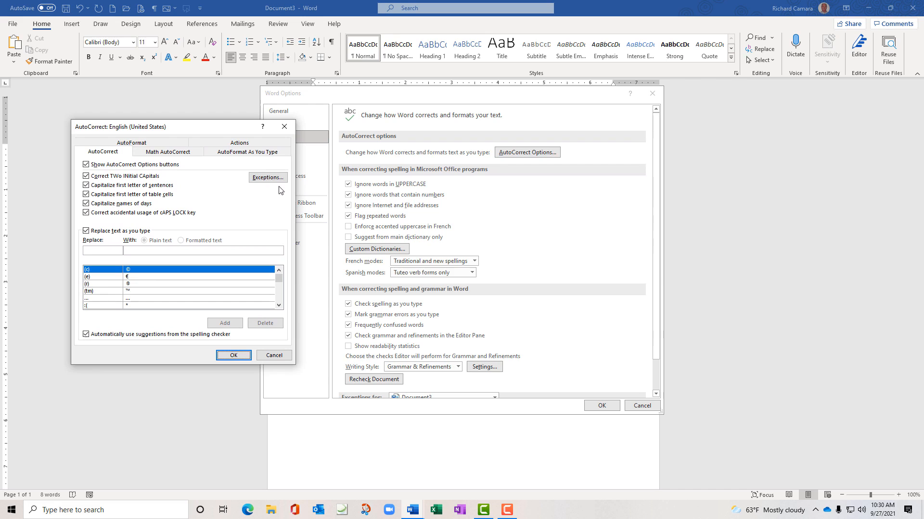
pyautogui.click(268, 177)
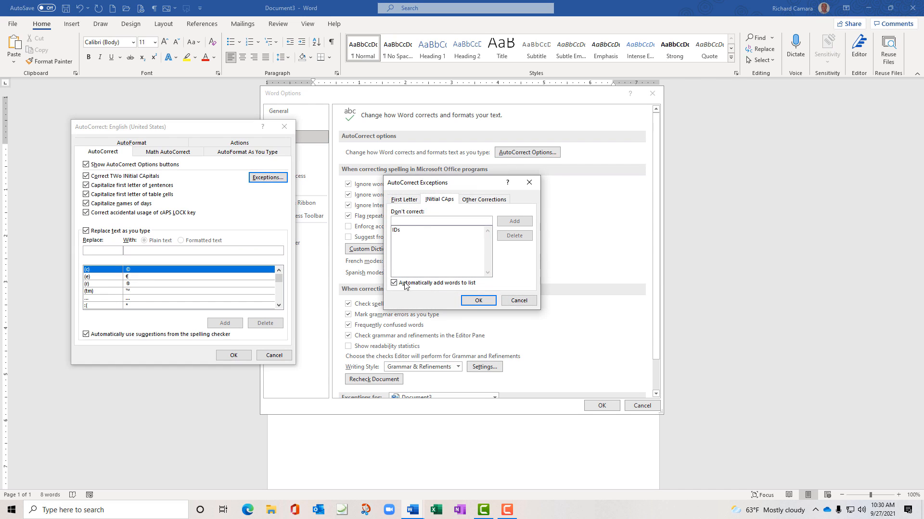
pyautogui.click(484, 303)
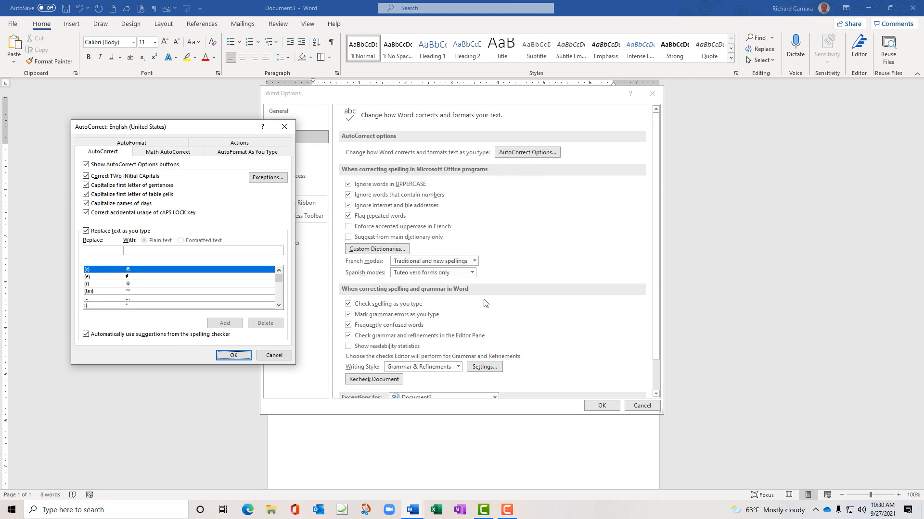
pyautogui.click(234, 355)
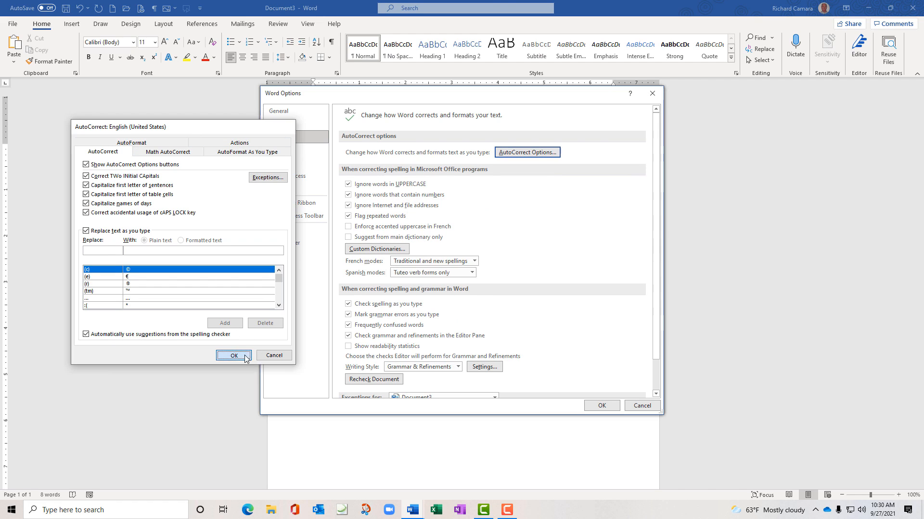
pyautogui.click(744, 460)
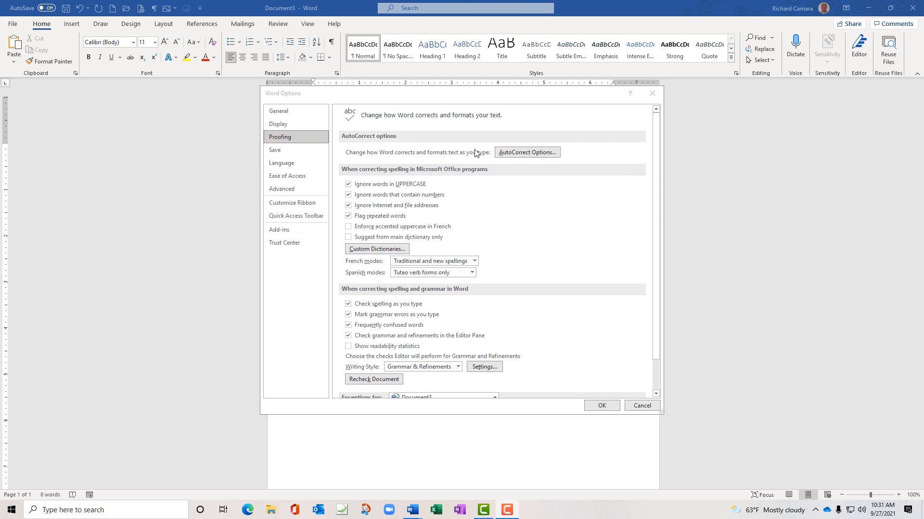
pyautogui.click(505, 152)
pyautogui.moveTo(229, 130)
pyautogui.mouseDown()
pyautogui.moveTo(225, 138)
pyautogui.moveTo(238, 120)
pyautogui.mouseUp()
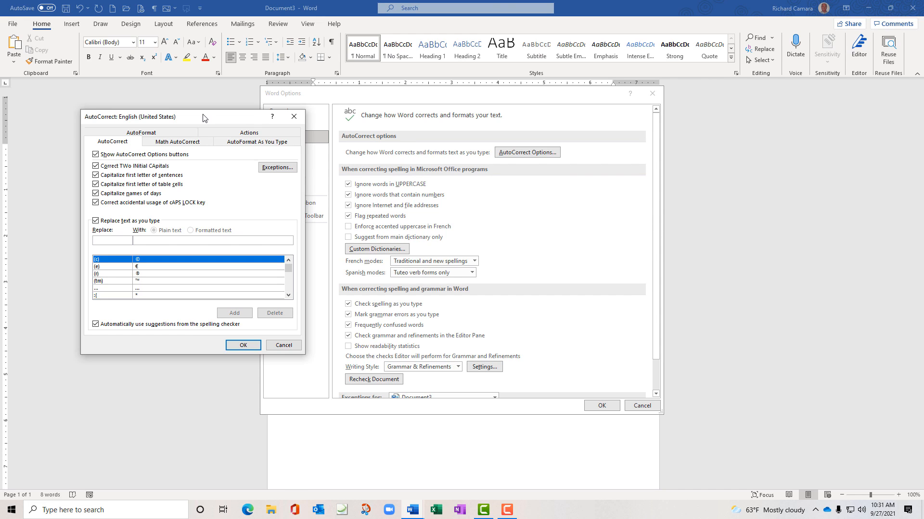
pyautogui.click(241, 345)
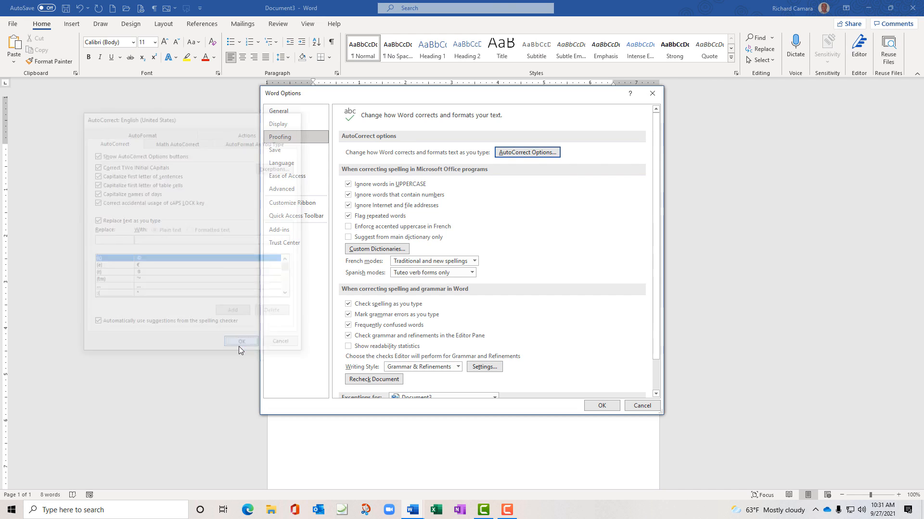
pyautogui.click(598, 406)
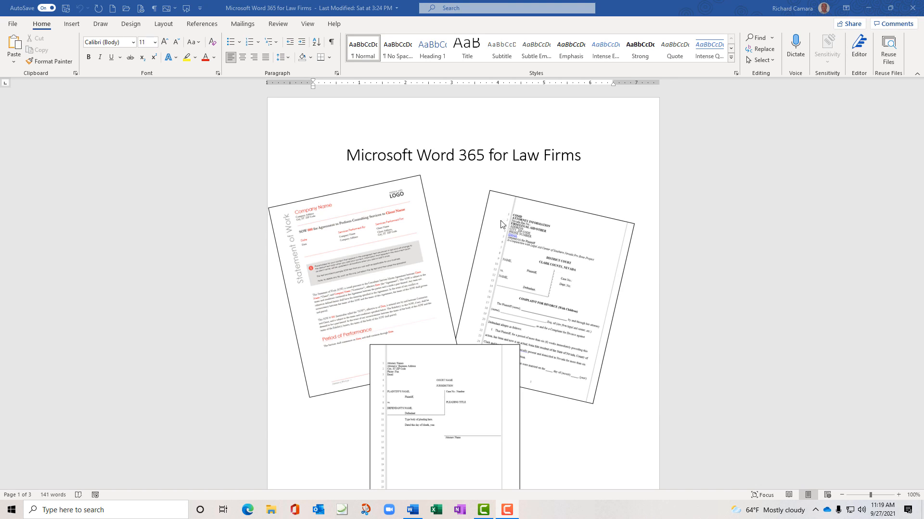
# Open Some Legal Symbol Examples from Recent and place the cursor below 'Insert symbols below'
pyautogui.click(13, 25)
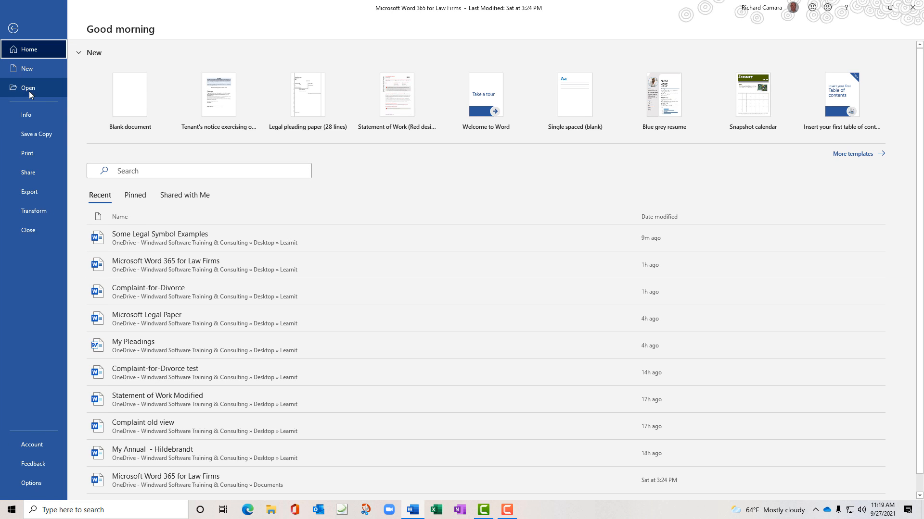
pyautogui.click(202, 246)
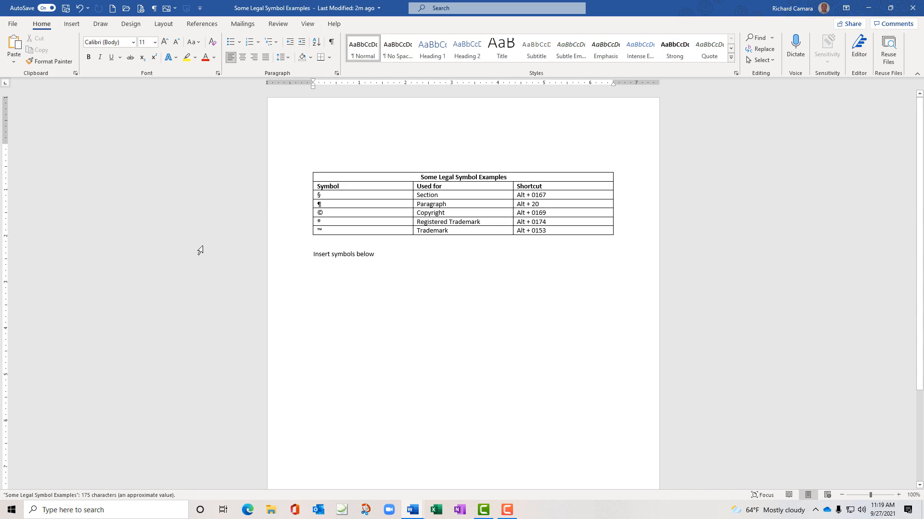
pyautogui.click(320, 269)
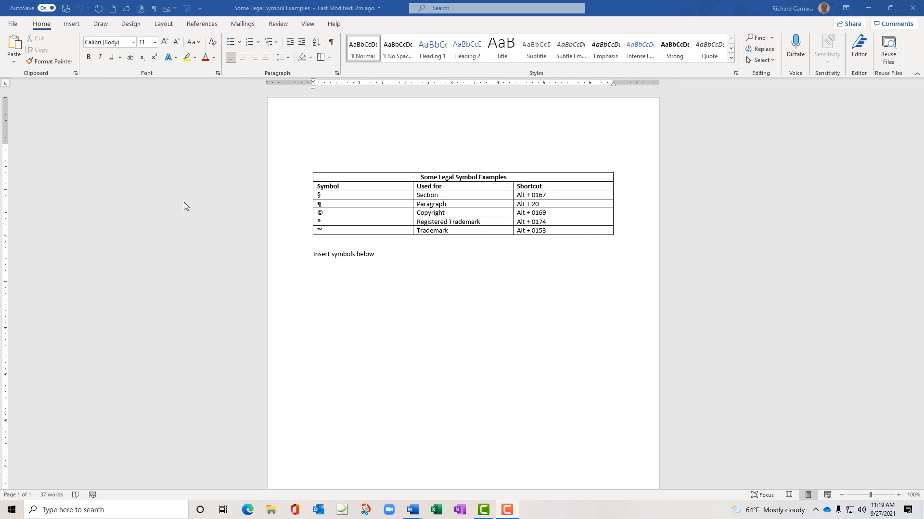
# Open the Symbol dialog via Insert > Symbol > More Symbols and browse its font and subset lists
pyautogui.click(71, 25)
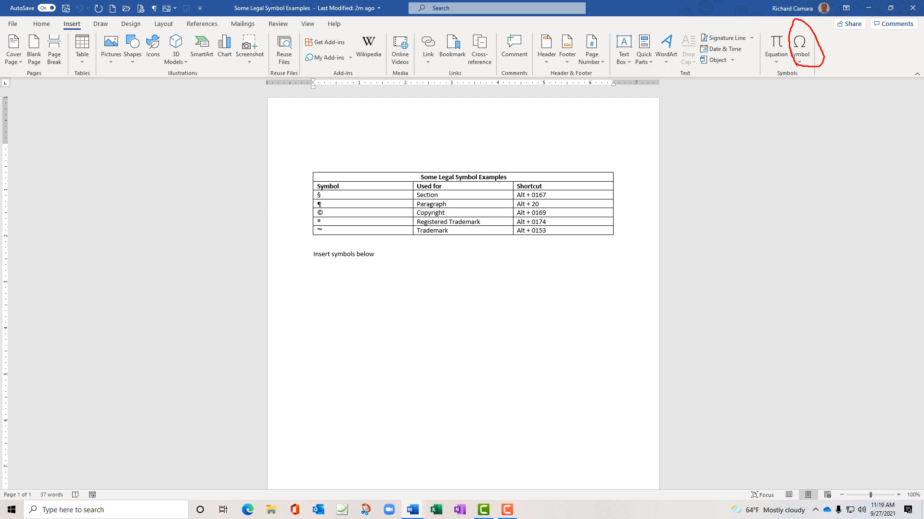
pyautogui.click(798, 60)
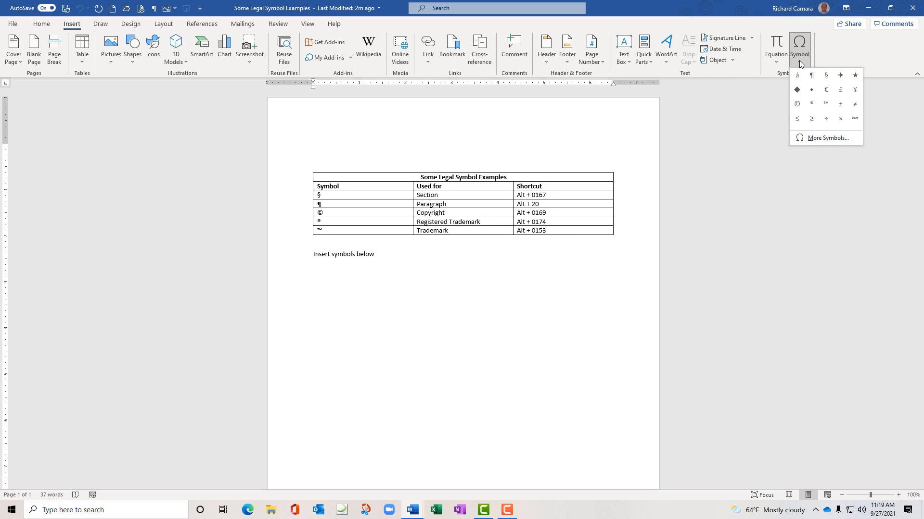
pyautogui.click(821, 138)
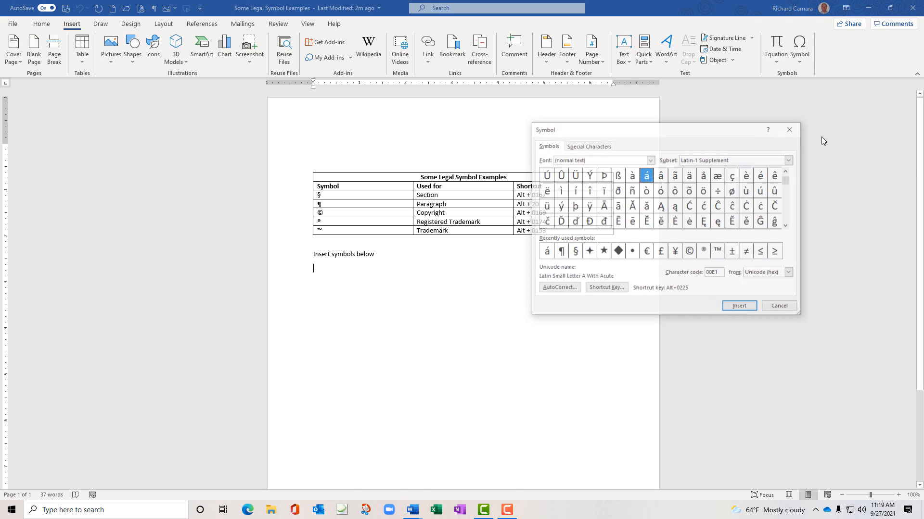
pyautogui.moveTo(657, 129); pyautogui.dragTo(135, 214)
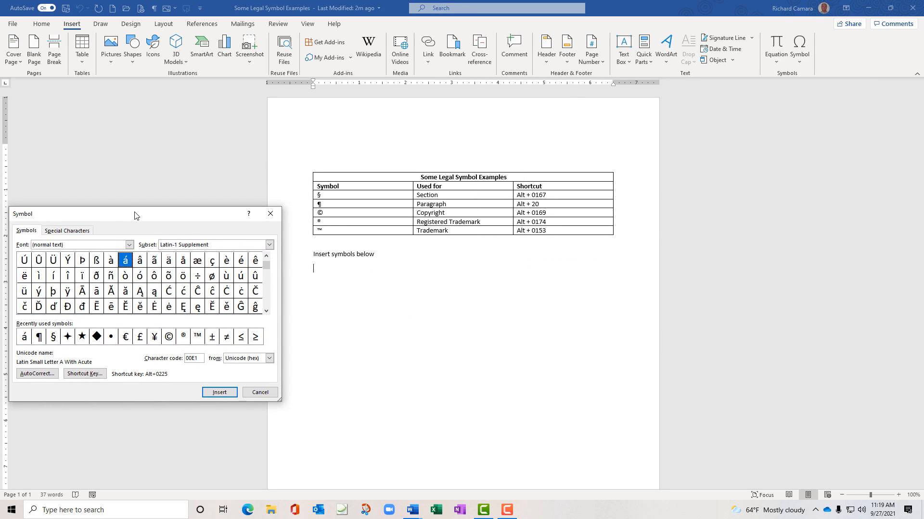
pyautogui.click(130, 245)
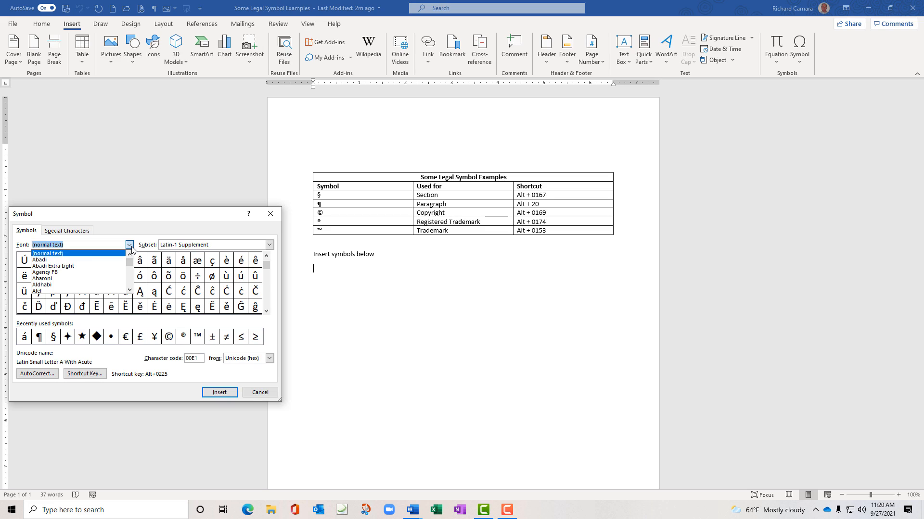
pyautogui.click(131, 246)
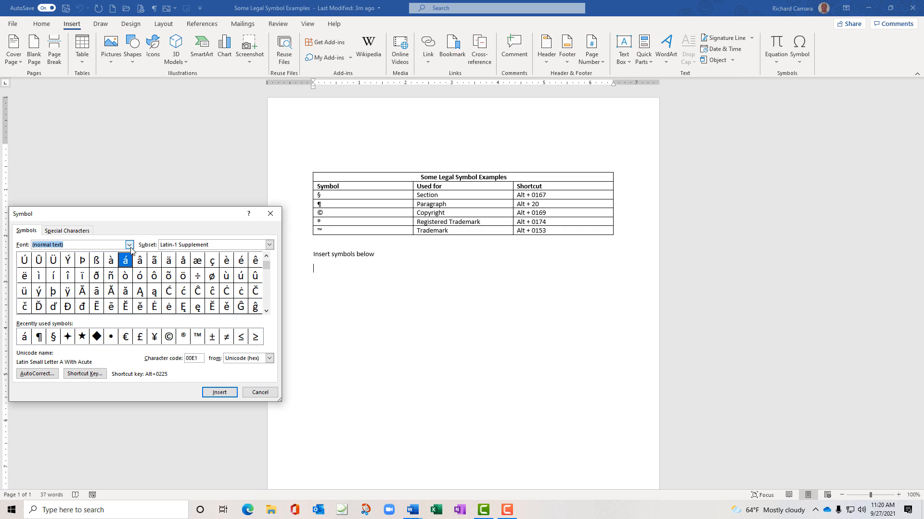
pyautogui.click(271, 246)
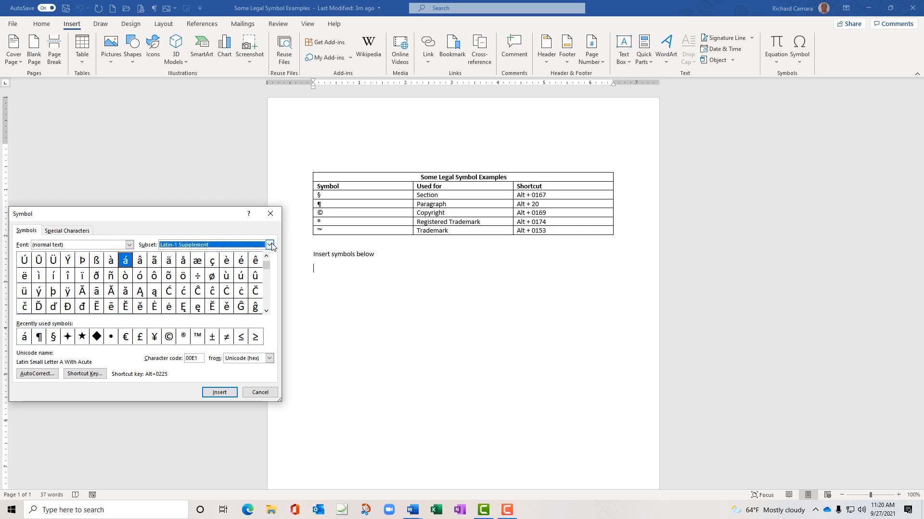
pyautogui.click(270, 244)
# Select á from Recently used symbols and open its Shortcut Key settings
pyautogui.click(27, 337)
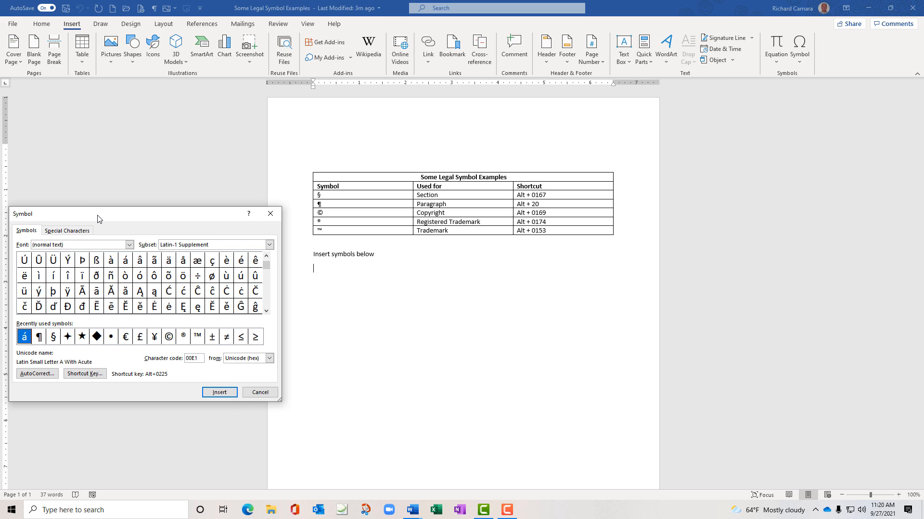
pyautogui.moveTo(98, 219); pyautogui.dragTo(109, 140)
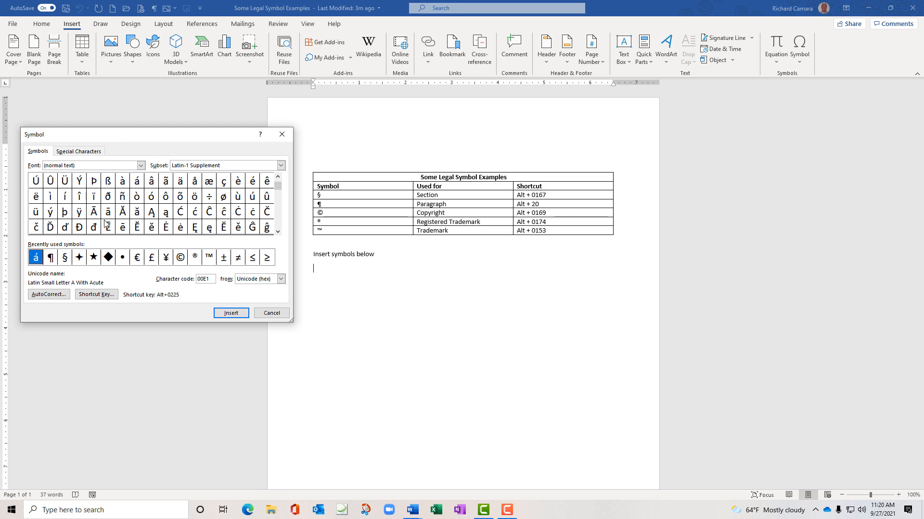
pyautogui.click(106, 295)
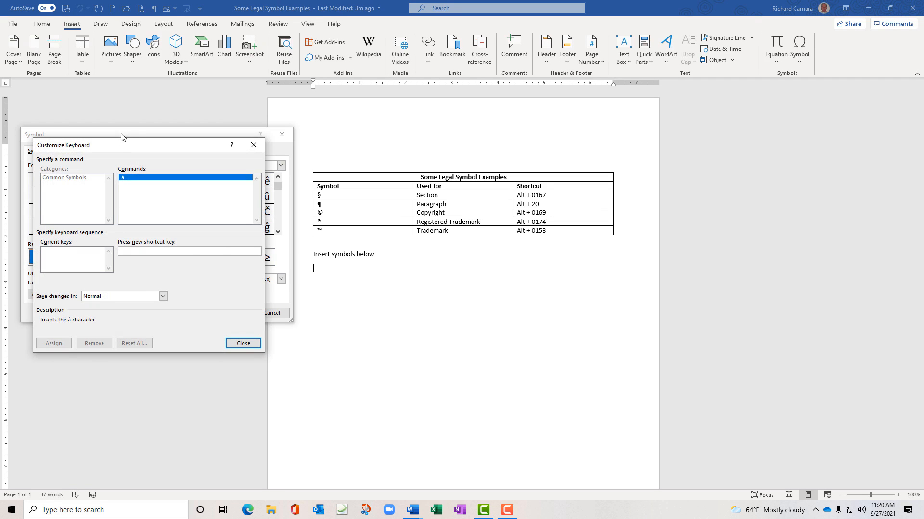
# Assign Alt+Shift+A as the shortcut for á and close Customize Keyboard
pyautogui.moveTo(123, 146); pyautogui.dragTo(388, 276)
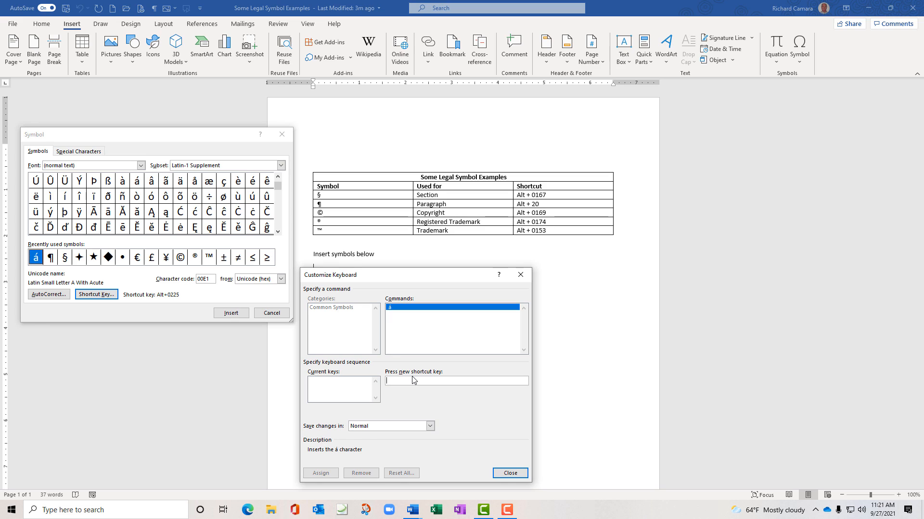
pyautogui.hotkey('alt', 'shift', 'a')
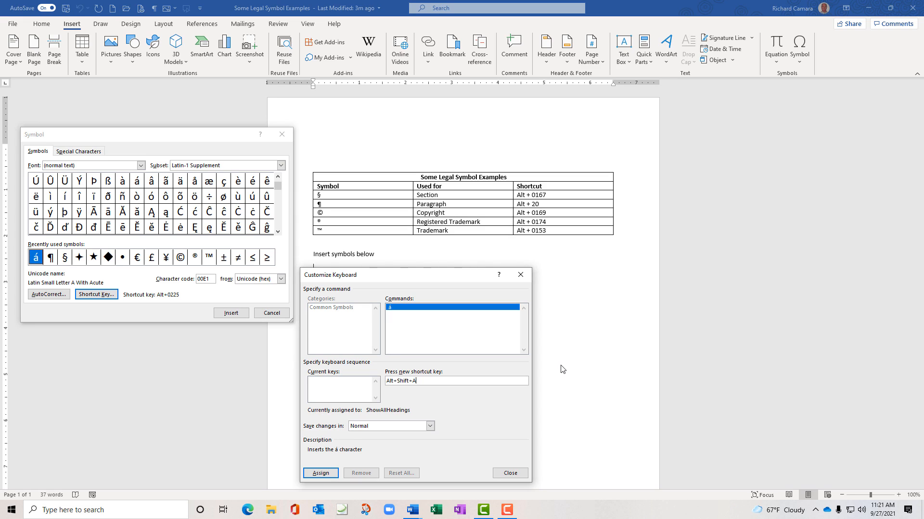
pyautogui.click(311, 475)
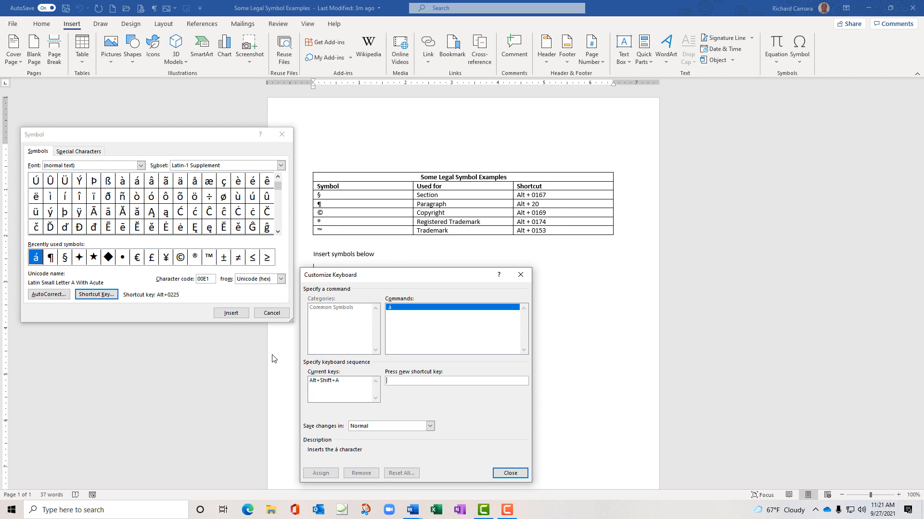
pyautogui.click(511, 474)
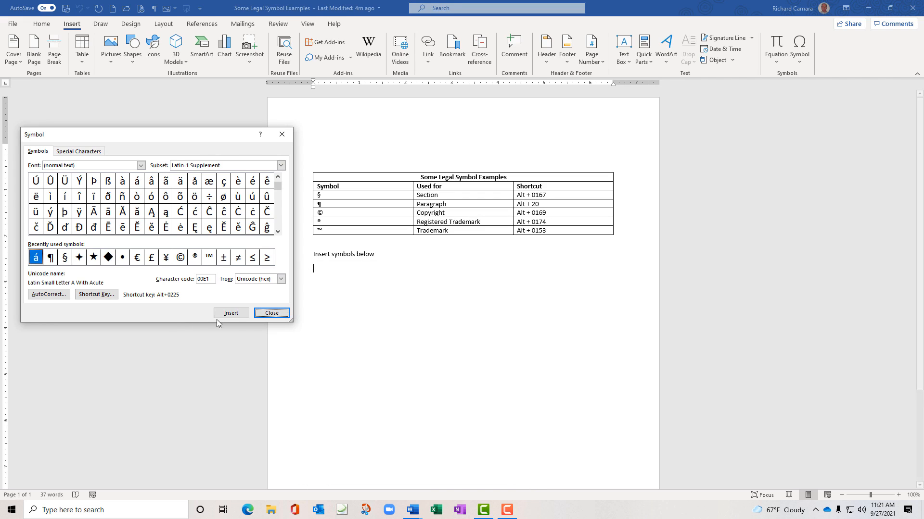
# Type the surname containing á with the new shortcut and add it to the spelling dictionary
pyautogui.click(284, 314)
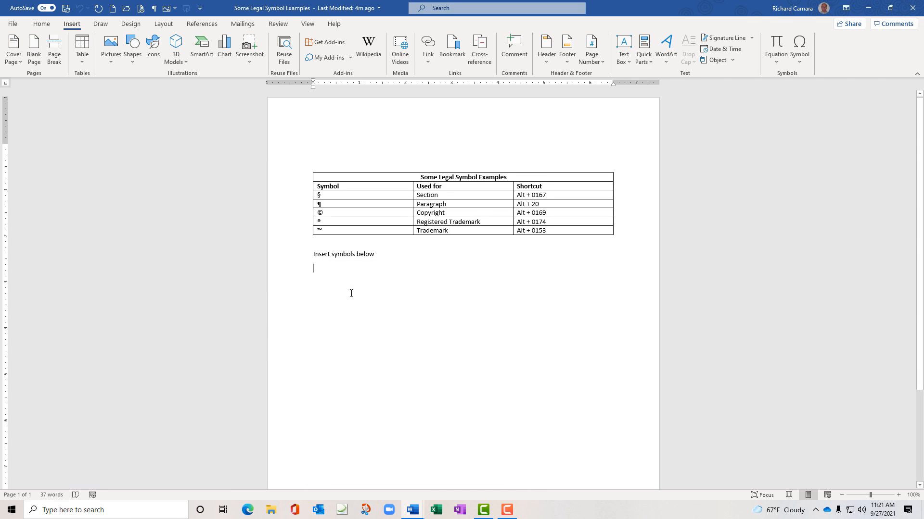
pyautogui.write('Pag')
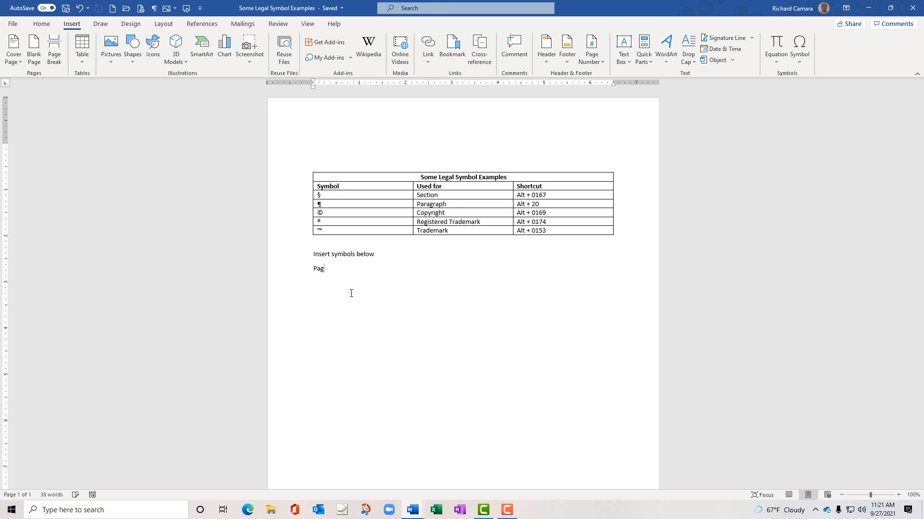
pyautogui.write('ár')
pyautogui.press('Return')
pyautogui.press('Return')
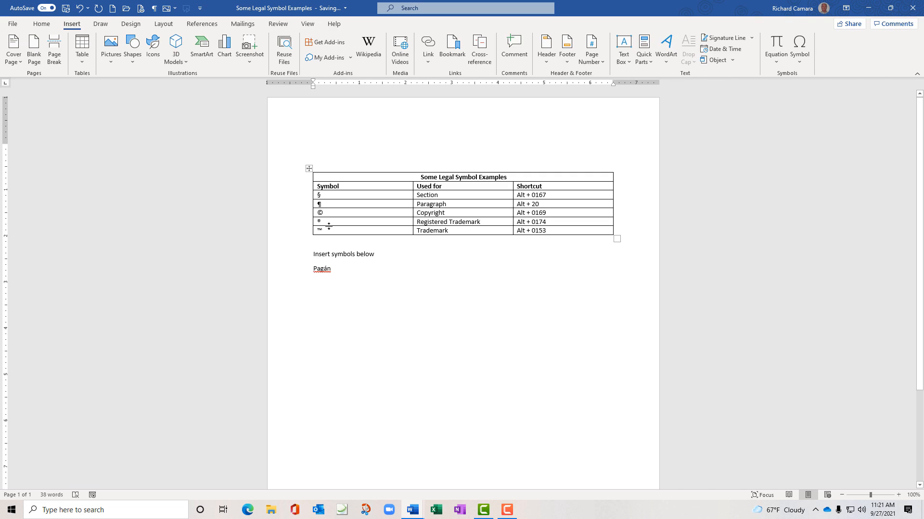
pyautogui.rightClick(323, 268)
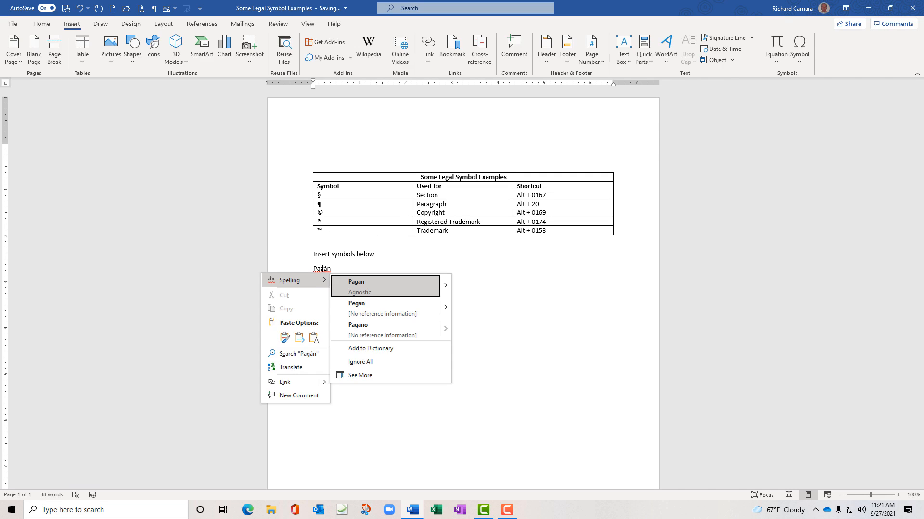
pyautogui.click(368, 349)
pyautogui.press('Return')
pyautogui.press('Return')
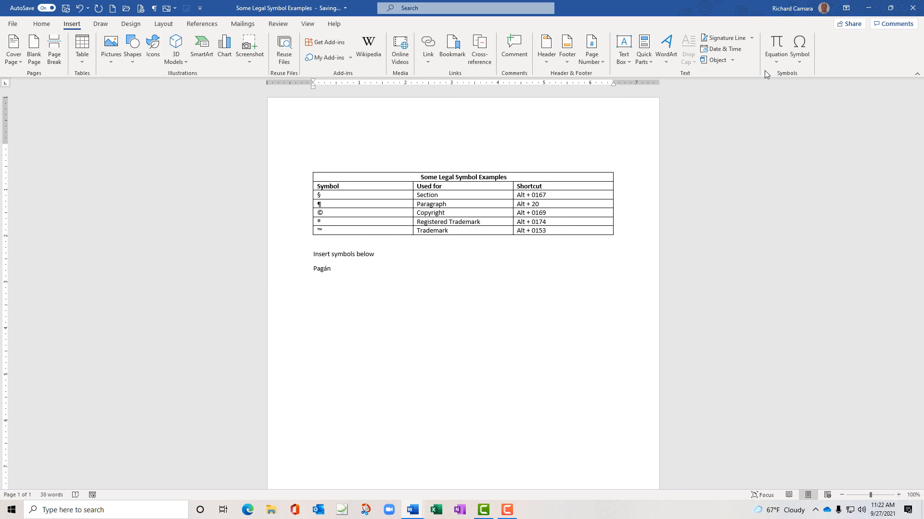
pyautogui.click(801, 60)
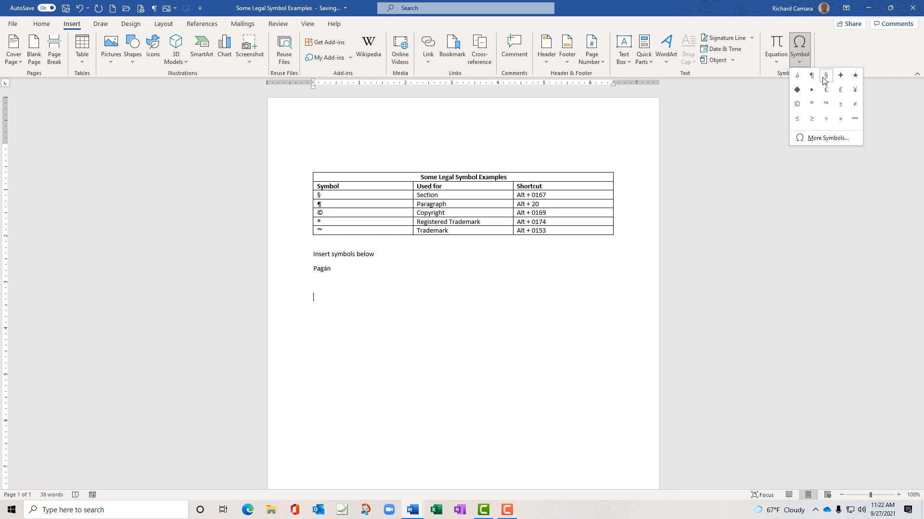
pyautogui.click(821, 139)
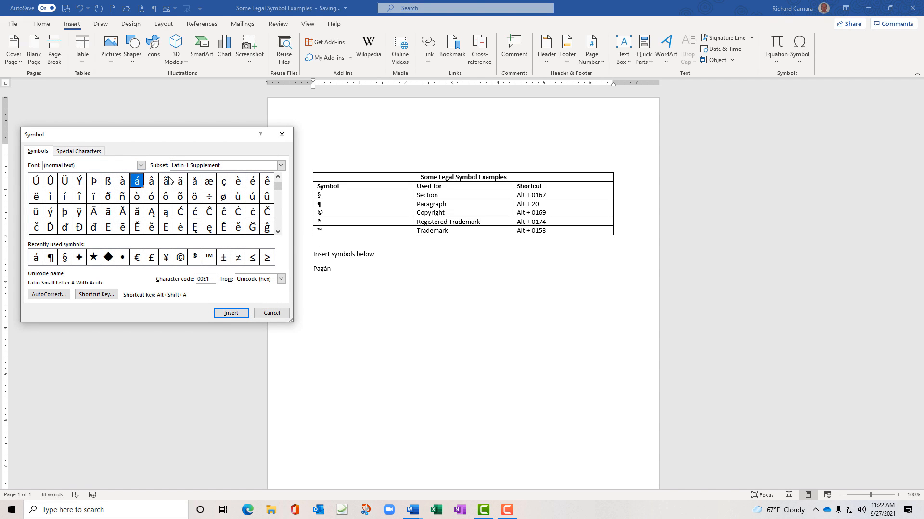
pyautogui.moveTo(278, 189); pyautogui.dragTo(278, 178)
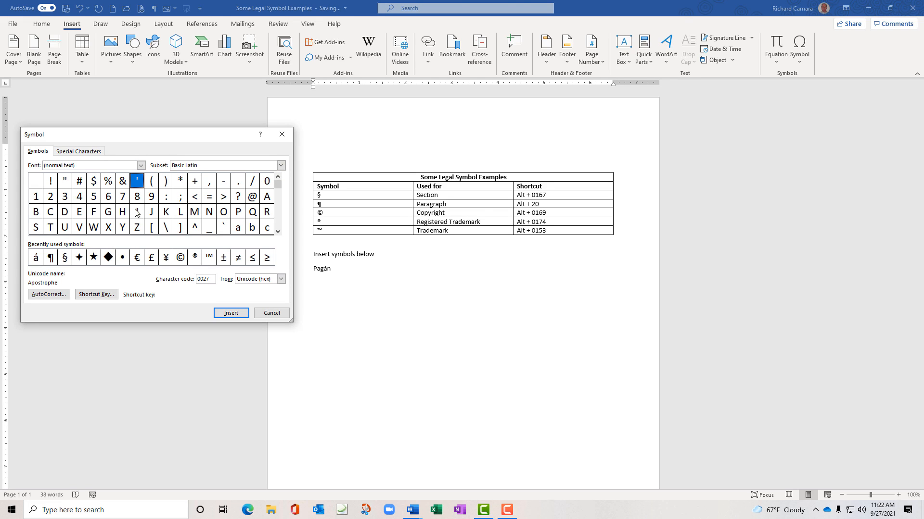
pyautogui.click(278, 232)
pyautogui.click(277, 233)
pyautogui.click(277, 232)
pyautogui.click(278, 233)
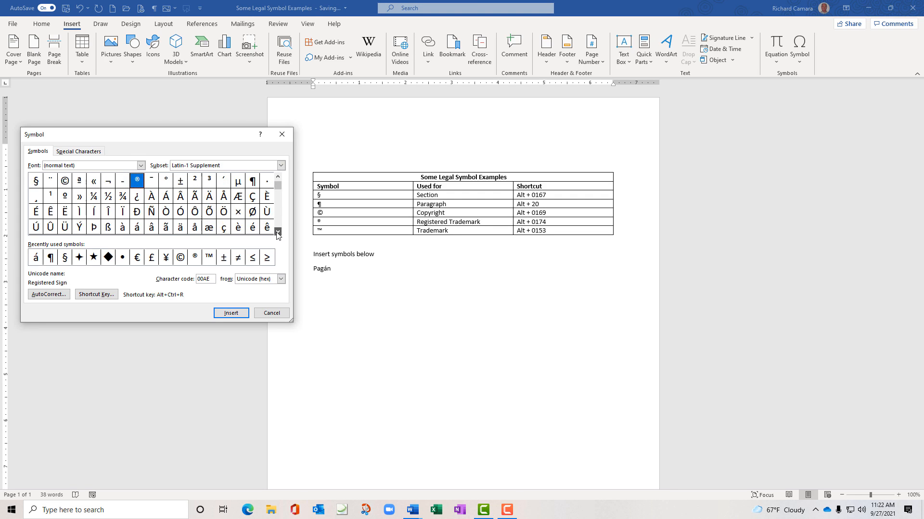
pyautogui.click(278, 232)
pyautogui.click(277, 232)
pyautogui.click(277, 233)
pyautogui.click(277, 232)
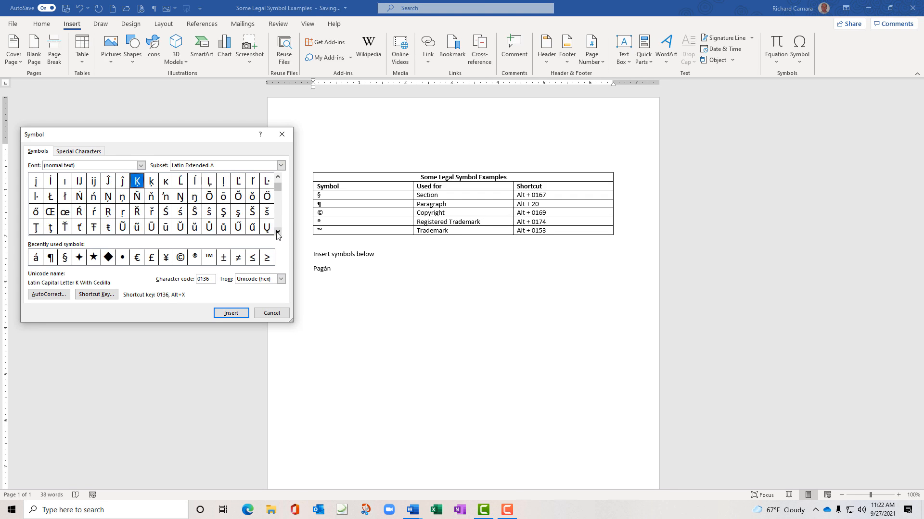
pyautogui.click(278, 232)
pyautogui.click(277, 233)
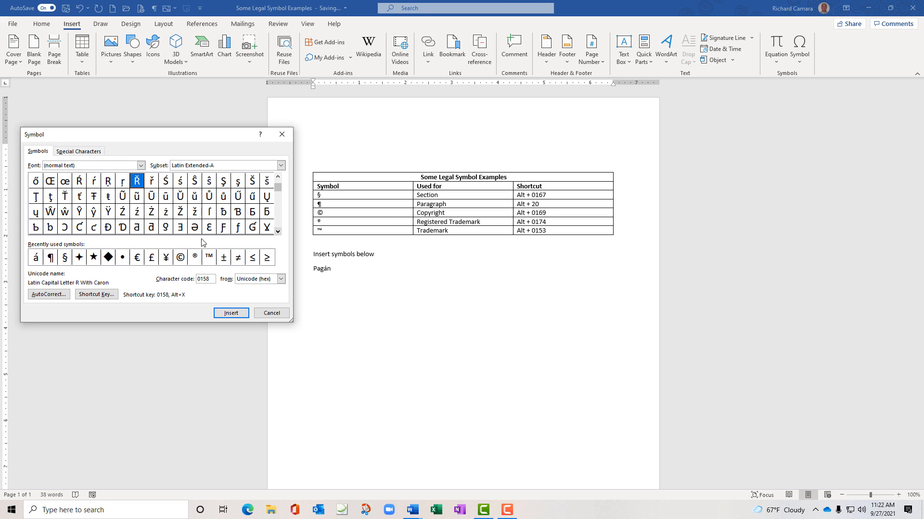
pyautogui.click(69, 258)
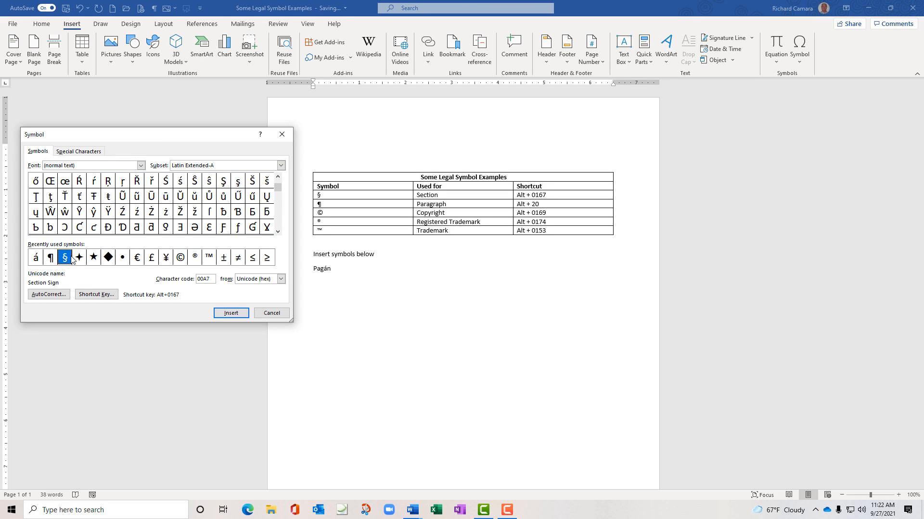
pyautogui.click(231, 313)
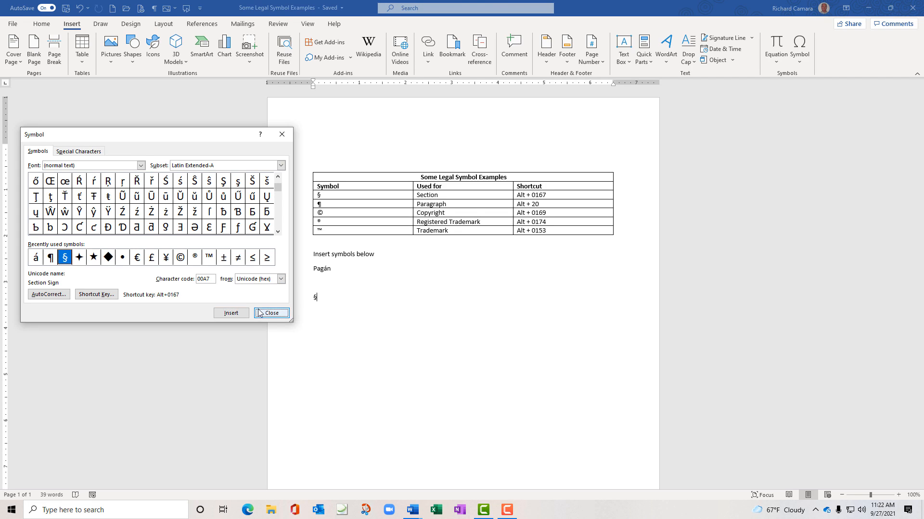
pyautogui.click(259, 314)
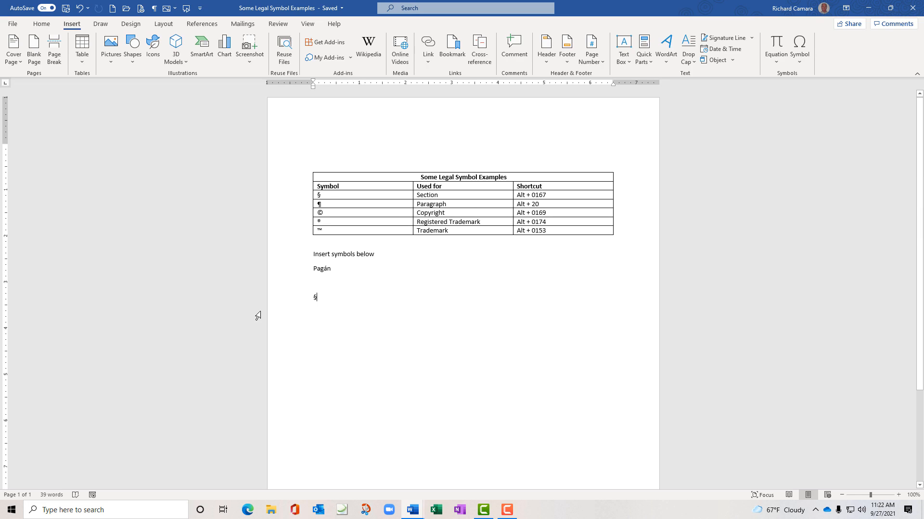
pyautogui.hotkey('ctrl', 'z')
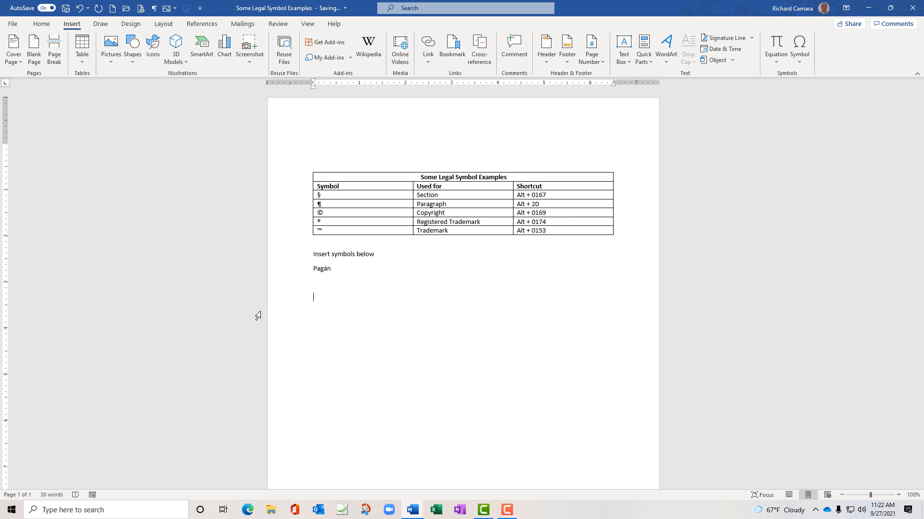
# Insert § with Alt+0167 and ¶ with Alt+20, each on its own line
pyautogui.press('alt')
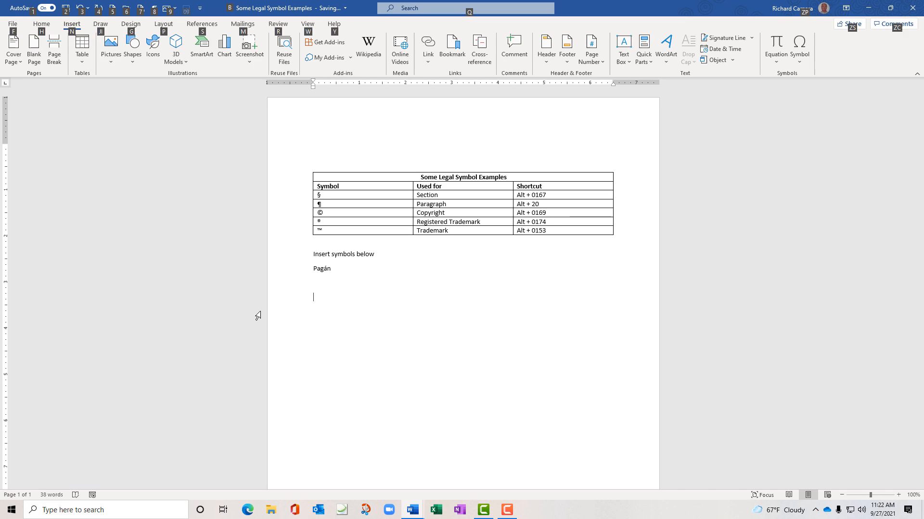
pyautogui.press('alt')
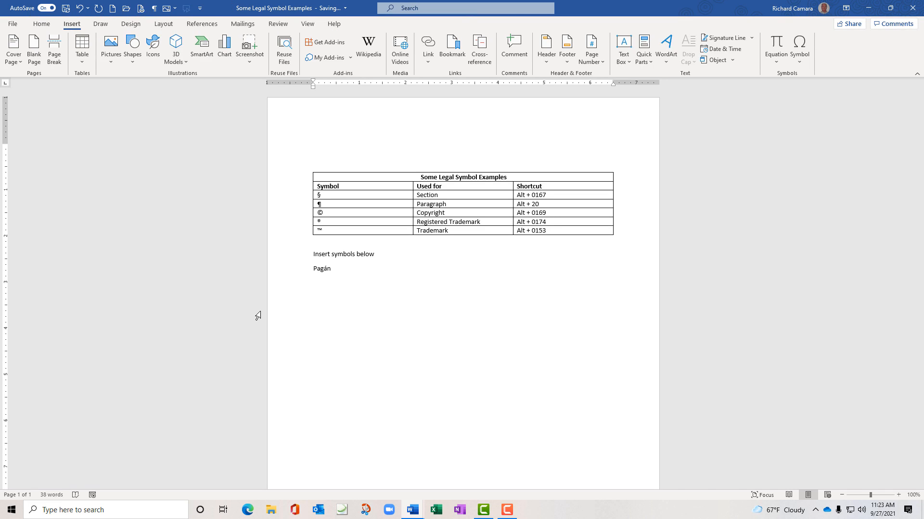
pyautogui.write('§')
pyautogui.press('Return')
pyautogui.press('alt')
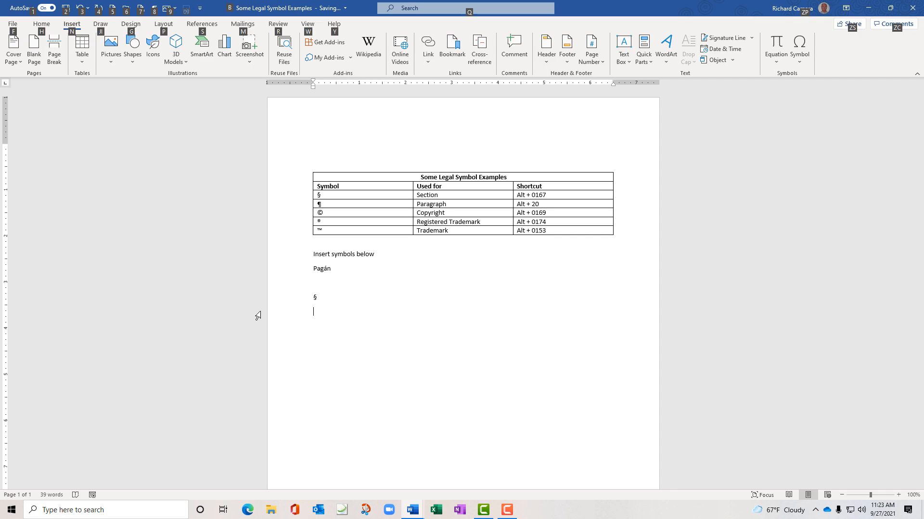
pyautogui.press('alt')
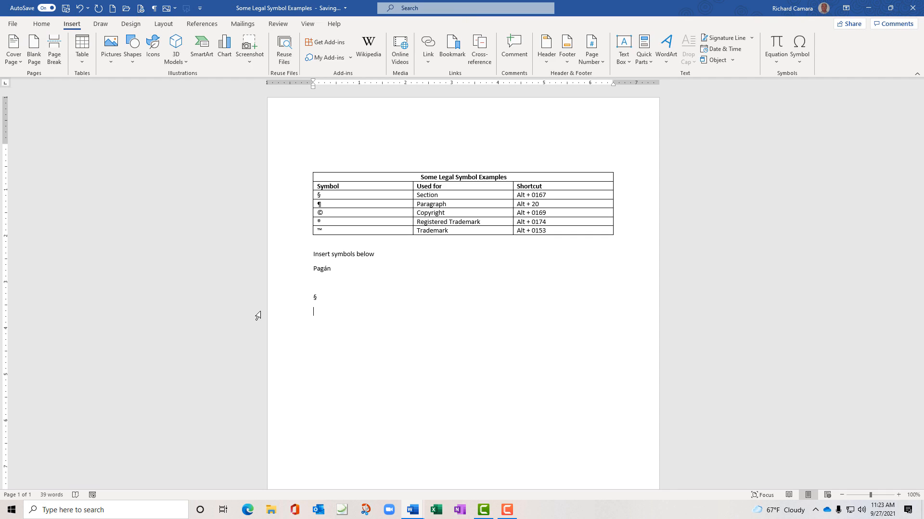
pyautogui.write('¶')
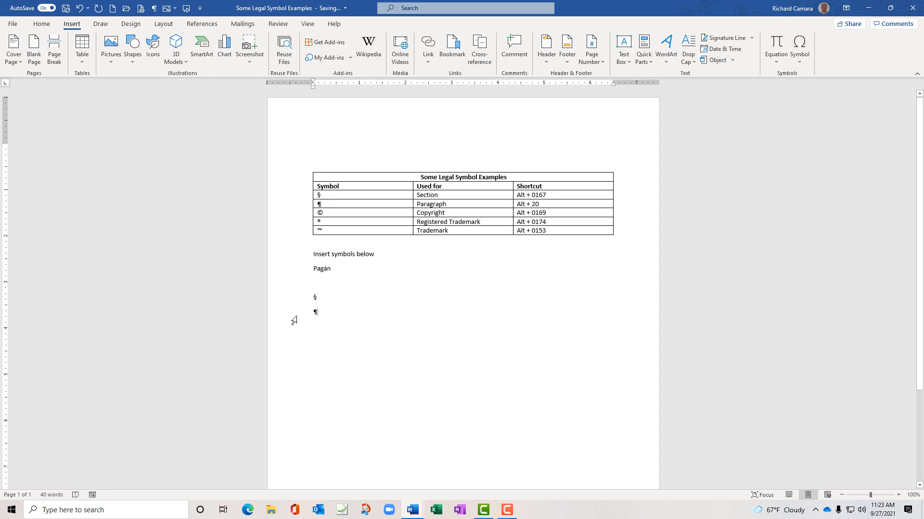
pyautogui.press('Return')
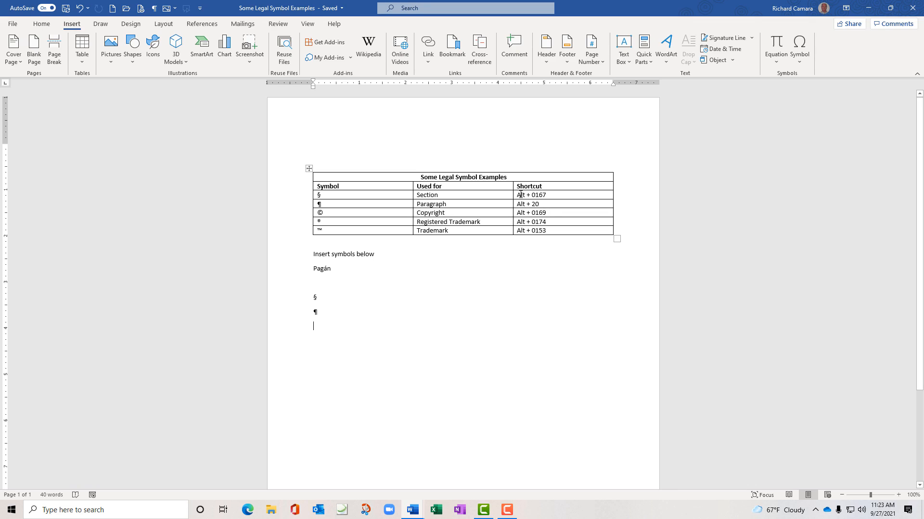
pyautogui.click(798, 65)
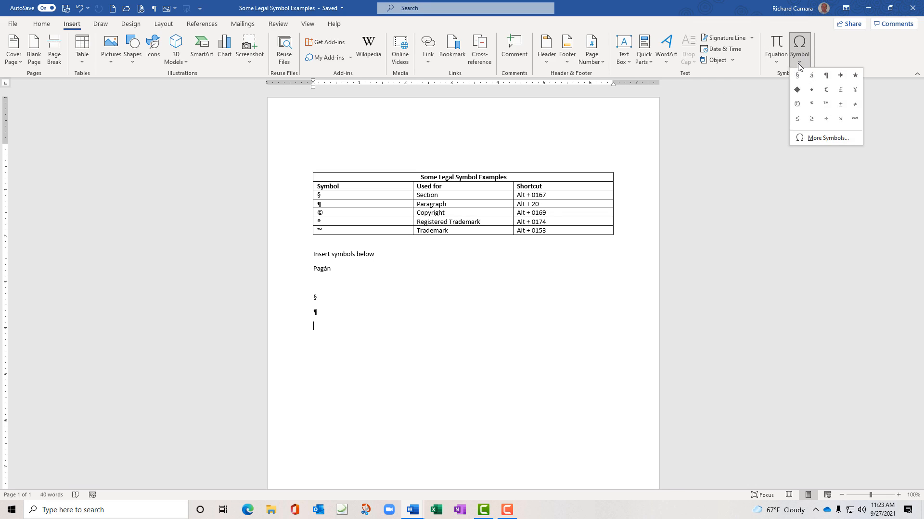
pyautogui.click(818, 138)
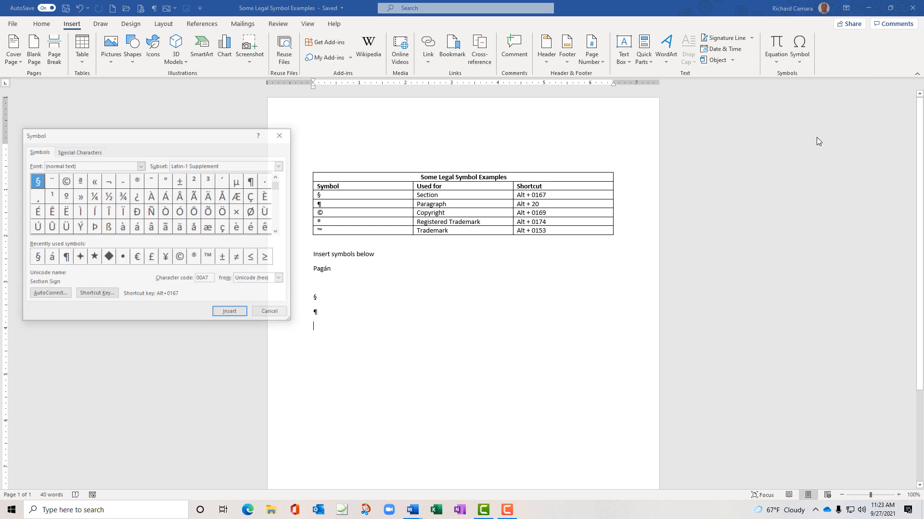
pyautogui.click(98, 152)
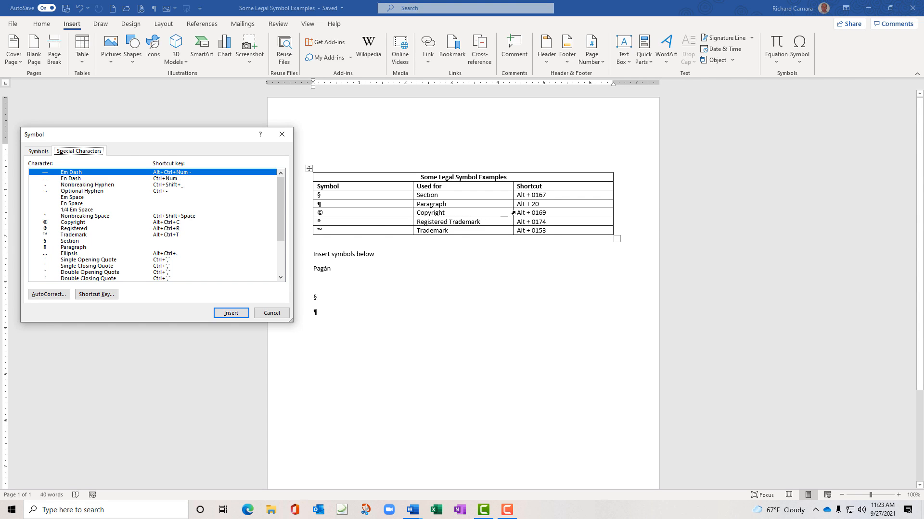
pyautogui.click(281, 136)
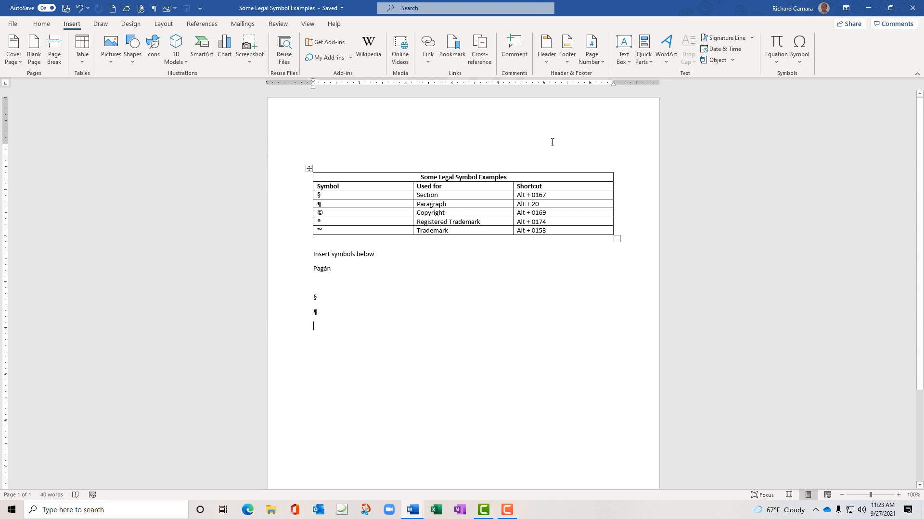
pyautogui.click(800, 62)
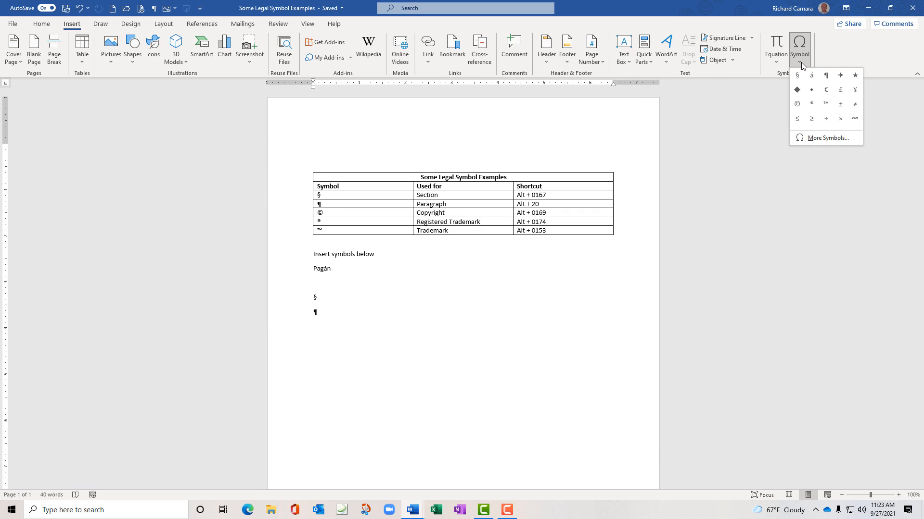
pyautogui.click(815, 139)
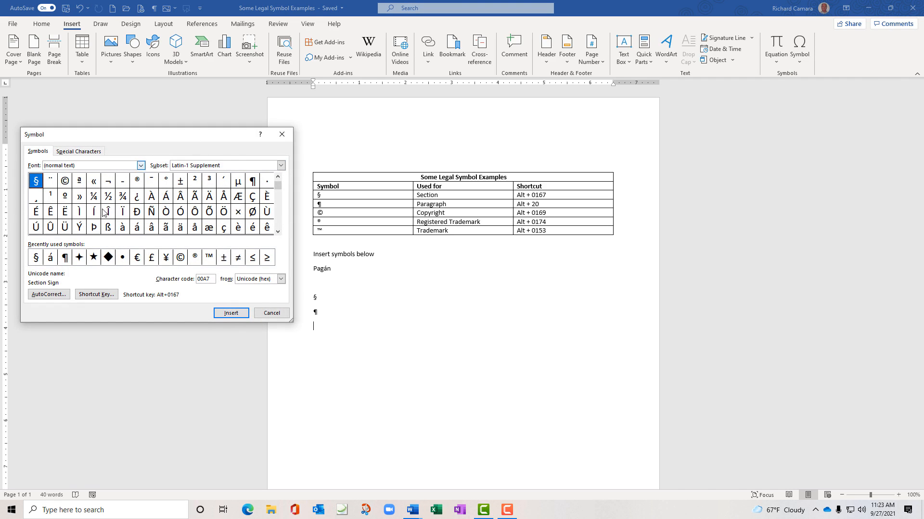
pyautogui.click(48, 294)
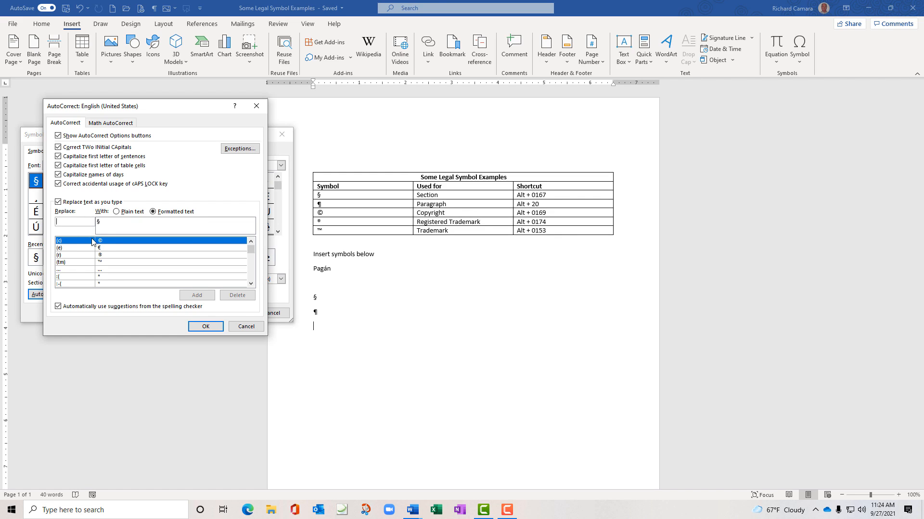
pyautogui.click(248, 328)
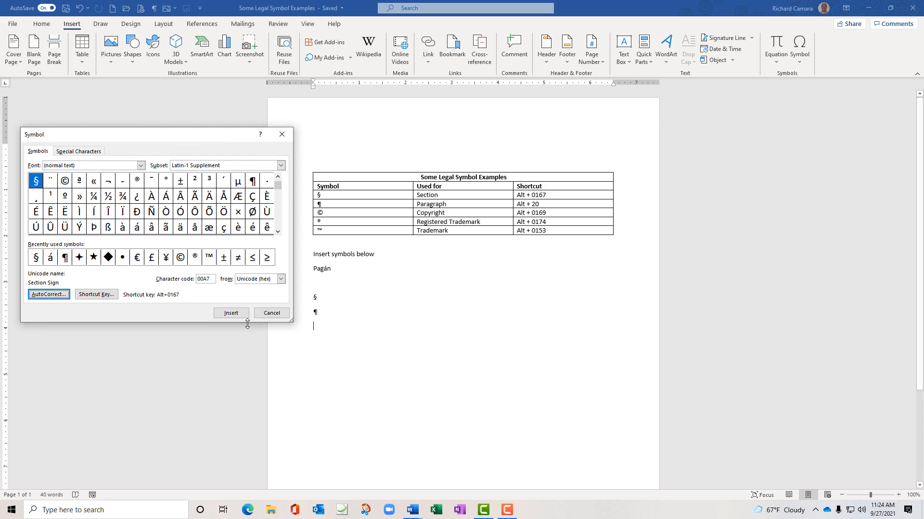
pyautogui.click(264, 316)
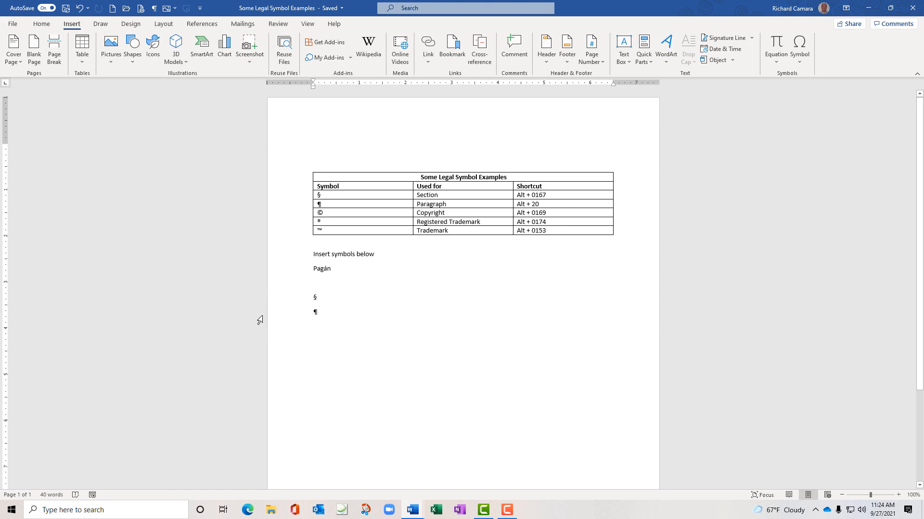
# Type (tm), (c) and (r) so AutoCorrect converts them into ™, © and ®
pyautogui.write('(')
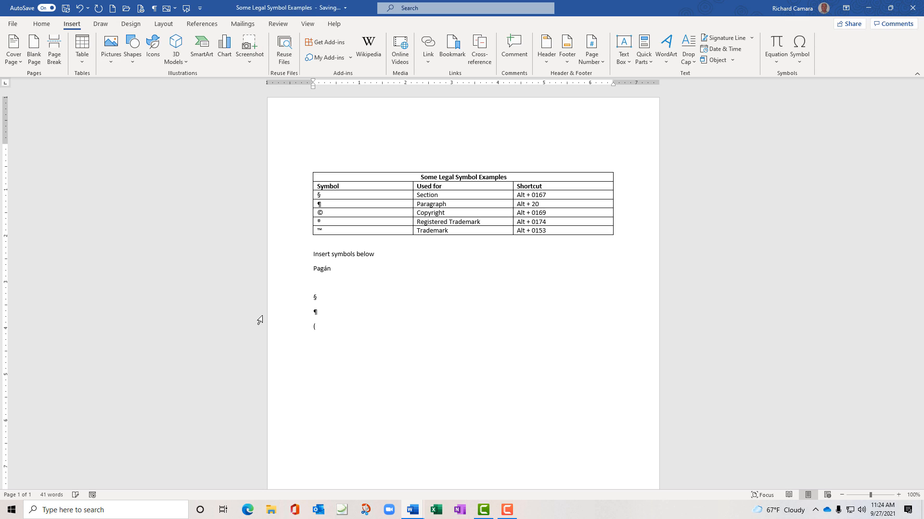
pyautogui.write('tm)(c)')
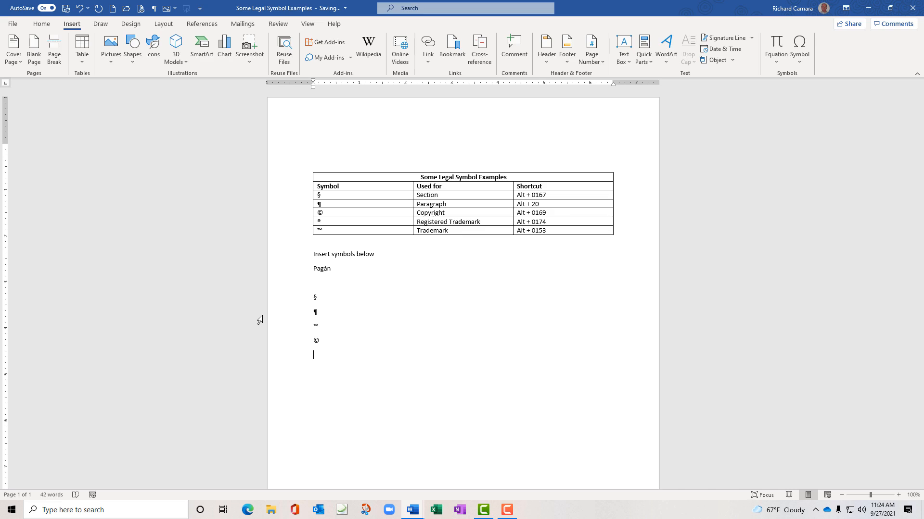
pyautogui.write('(r)')
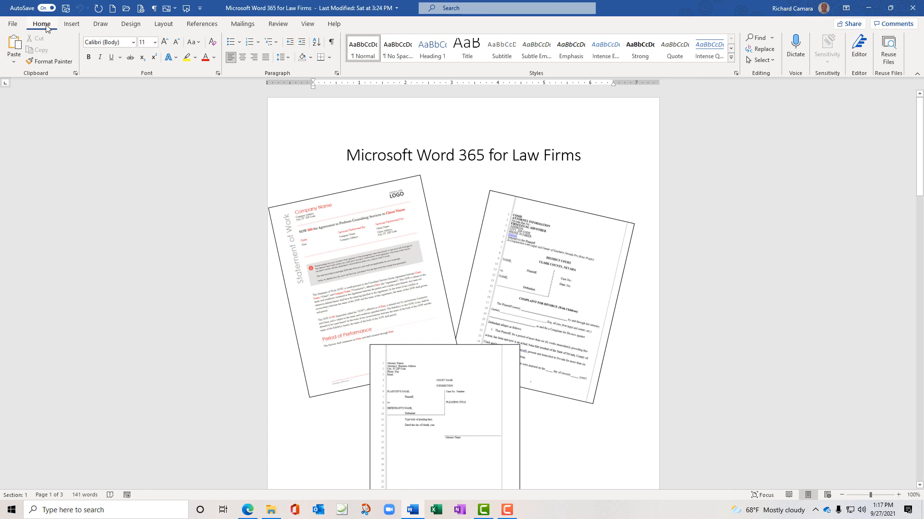
# Open the Complaint-for-Divorce document from the Recent files list
pyautogui.click(13, 24)
pyautogui.click(40, 88)
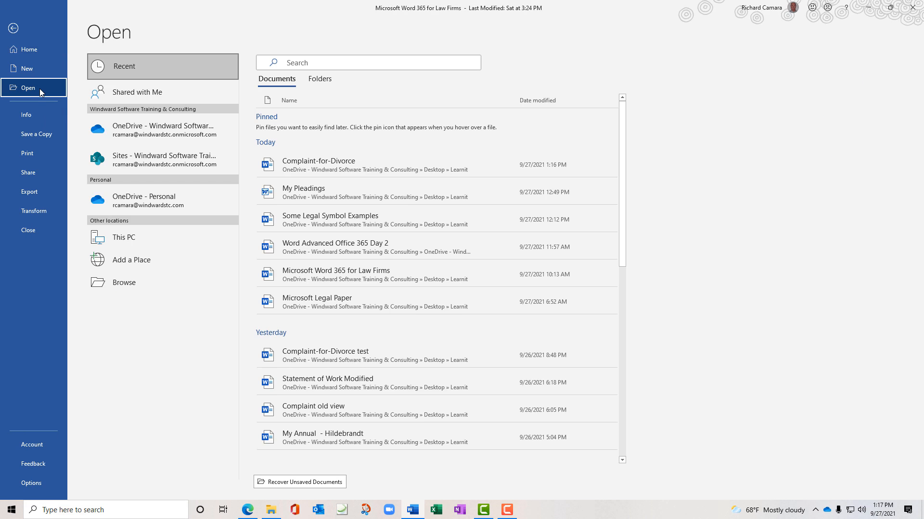
pyautogui.click(312, 169)
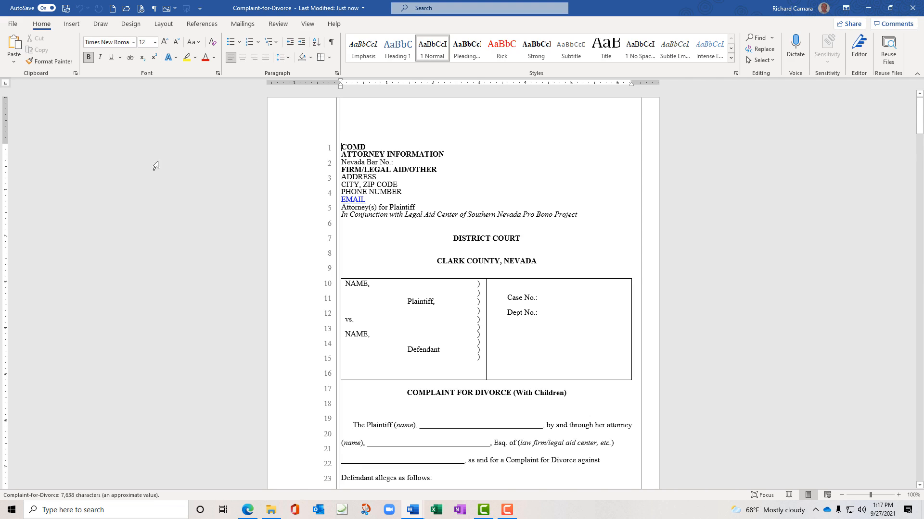
# Use Insert > Footer > Edit Footer, then reopen the footer for editing by double-clicking it
pyautogui.click(77, 25)
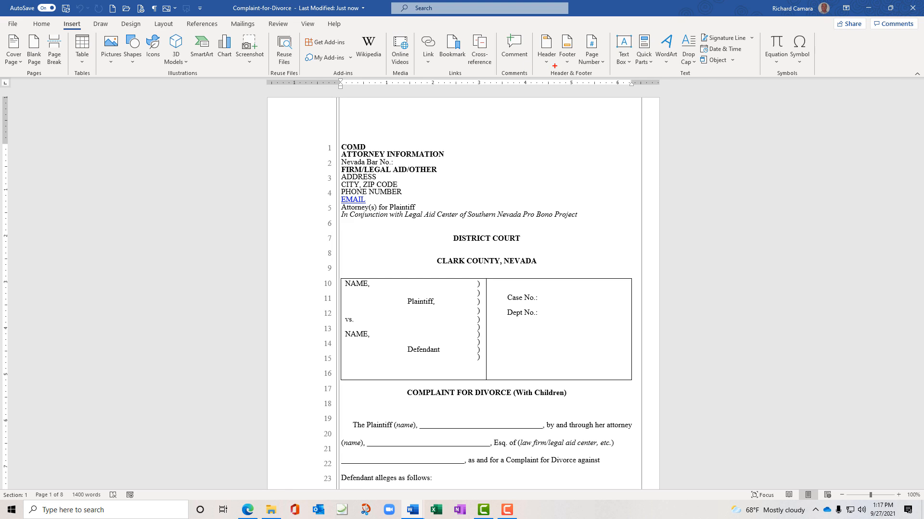
pyautogui.moveTo(555, 66)
pyautogui.mouseDown()
pyautogui.moveTo(607, 75)
pyautogui.moveTo(553, 87)
pyautogui.moveTo(554, 65)
pyautogui.mouseUp()
pyautogui.press('Escape')
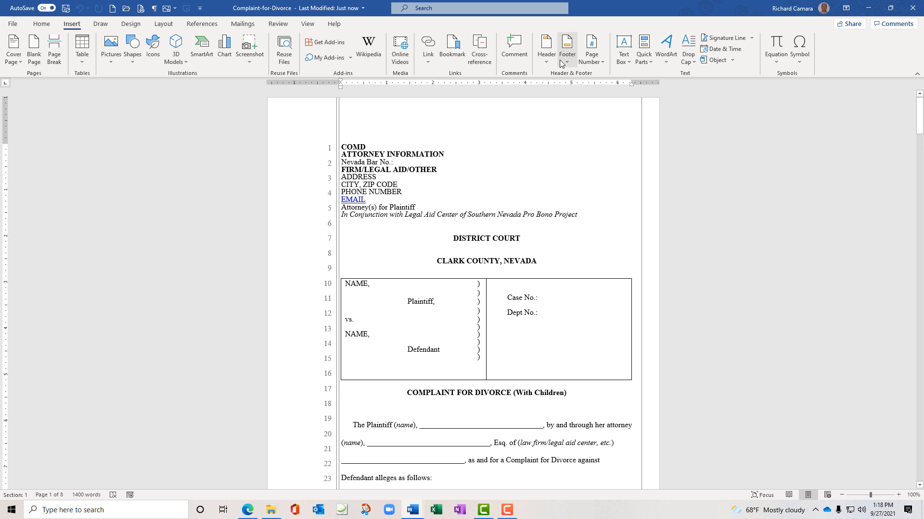
pyautogui.click(567, 61)
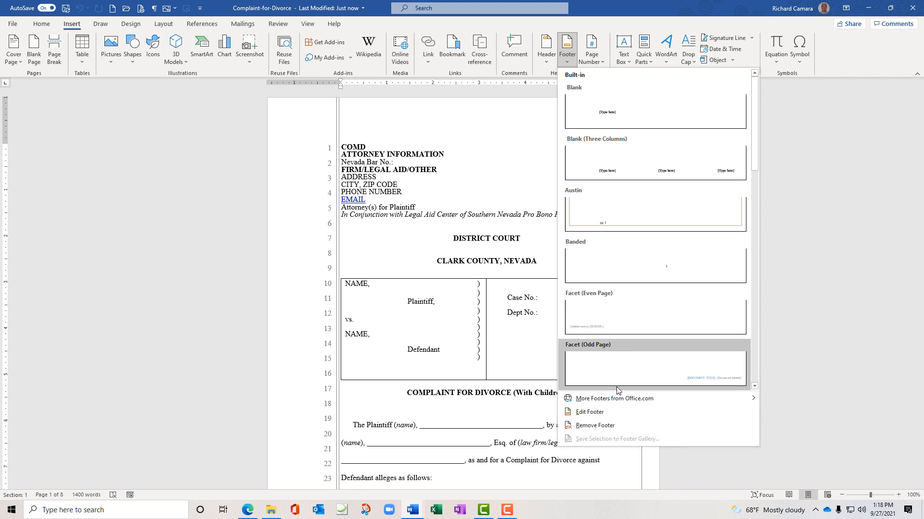
pyautogui.click(608, 417)
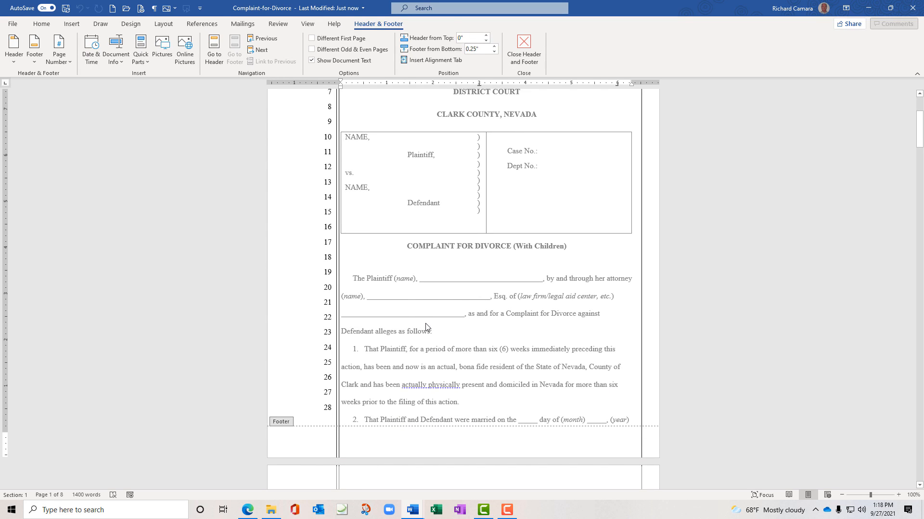
pyautogui.doubleClick(426, 324)
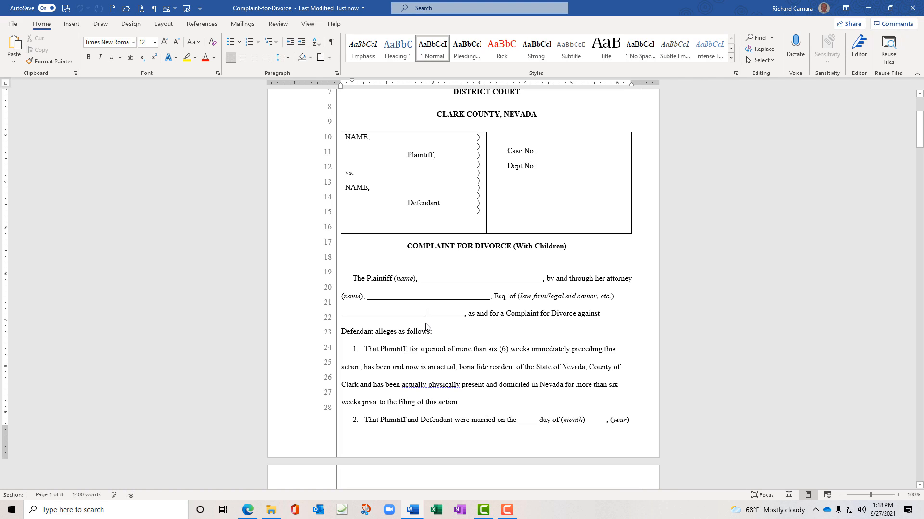
pyautogui.doubleClick(425, 442)
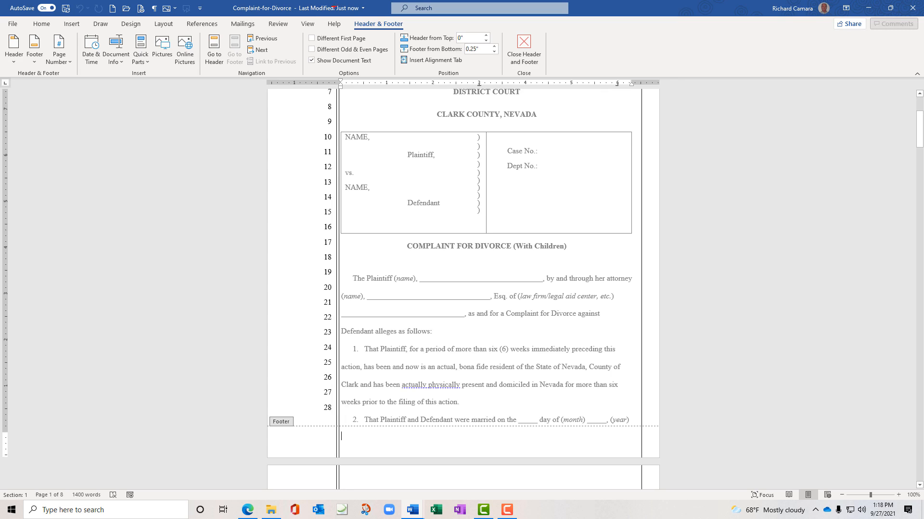
pyautogui.moveTo(345, 20)
pyautogui.mouseDown()
pyautogui.moveTo(425, 14)
pyautogui.moveTo(392, 36)
pyautogui.mouseUp()
pyautogui.moveTo(344, 28); pyautogui.dragTo(347, 20)
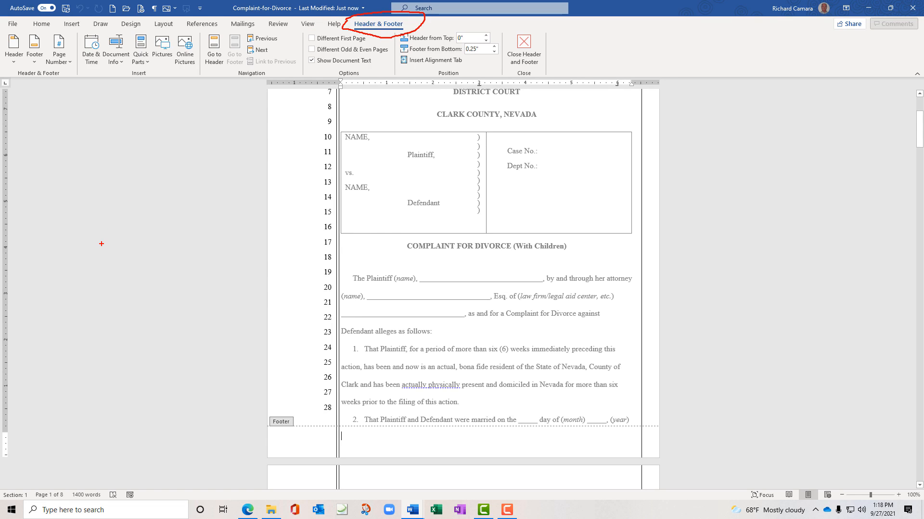
pyautogui.press('Escape')
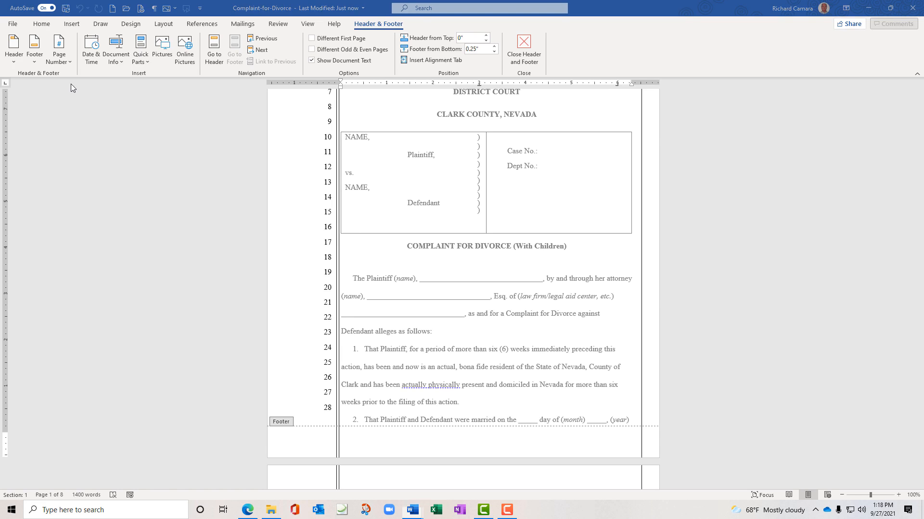
pyautogui.moveTo(58, 83)
pyautogui.mouseDown()
pyautogui.moveTo(76, 74)
pyautogui.moveTo(76, 47)
pyautogui.moveTo(24, 30)
pyautogui.moveTo(1, 57)
pyautogui.moveTo(25, 80)
pyautogui.moveTo(51, 76)
pyautogui.mouseUp()
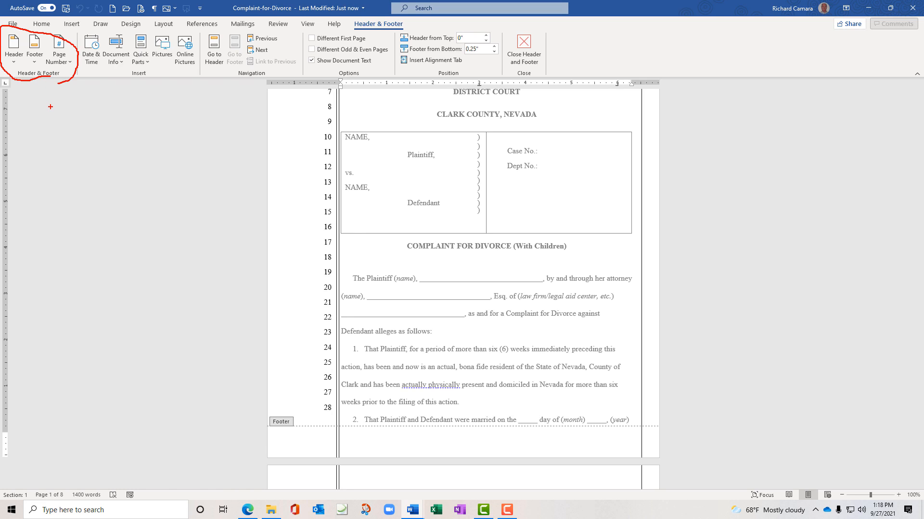
pyautogui.press('Escape')
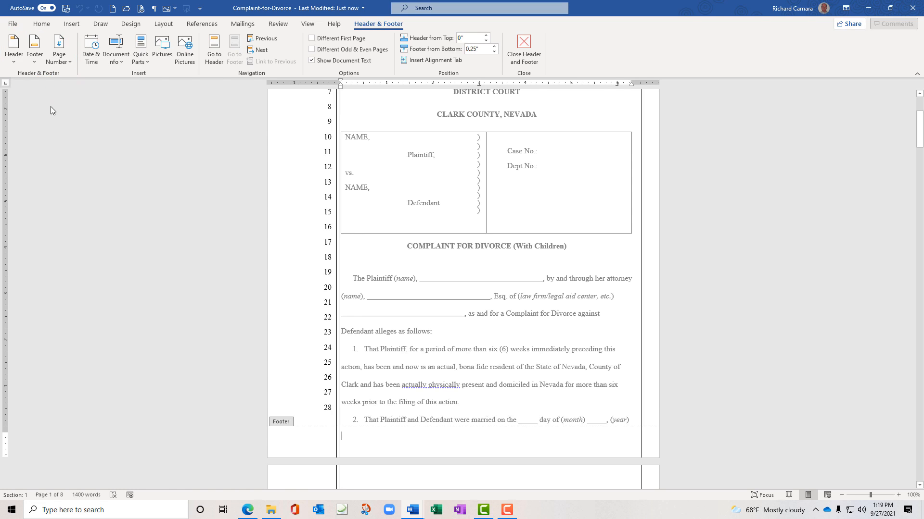
# Apply the Blank (Three Columns) footer design and select its left [Type here] placeholder
pyautogui.click(35, 61)
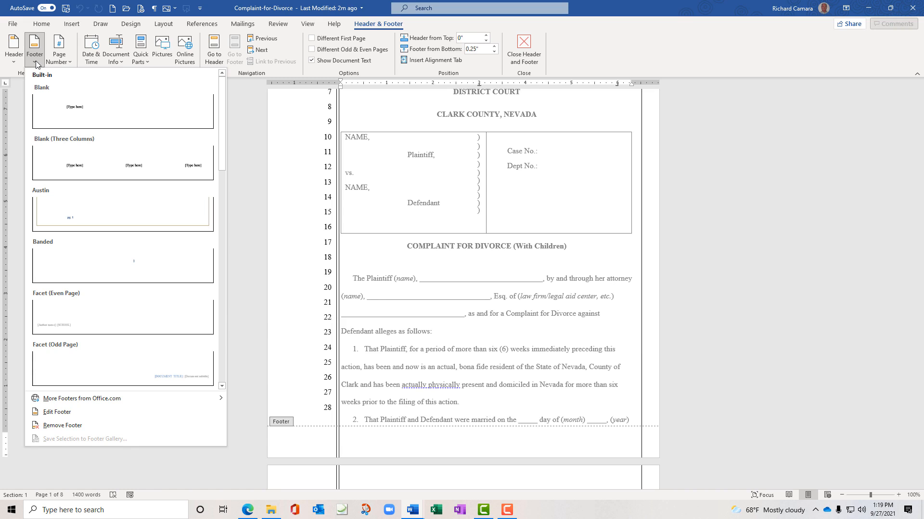
pyautogui.click(127, 166)
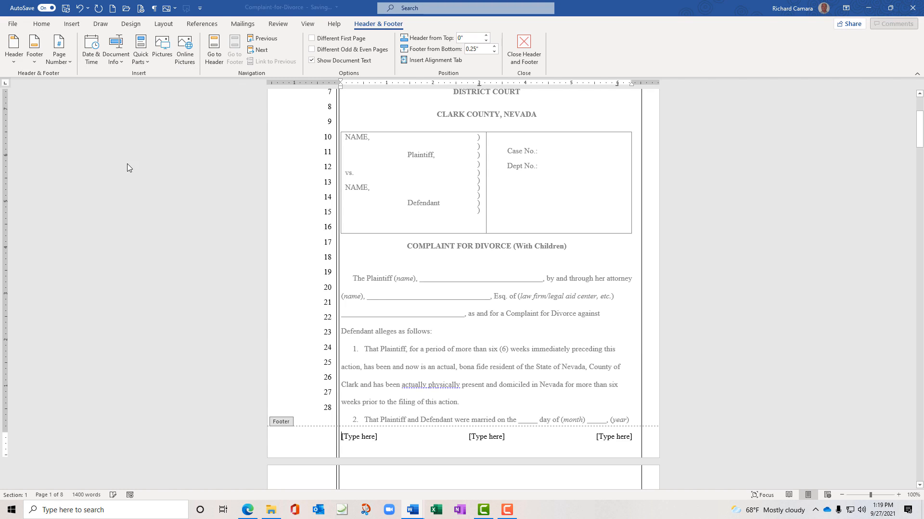
pyautogui.click(355, 438)
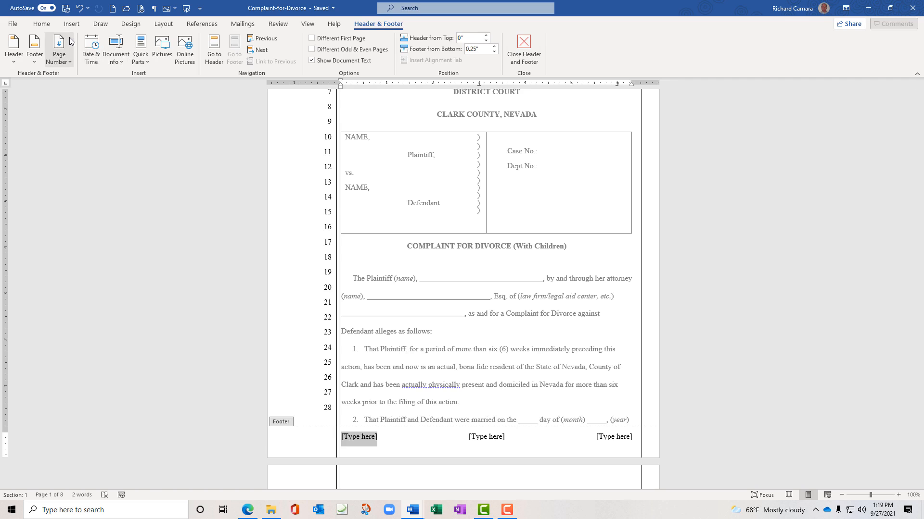
pyautogui.click(41, 24)
pyautogui.click(72, 24)
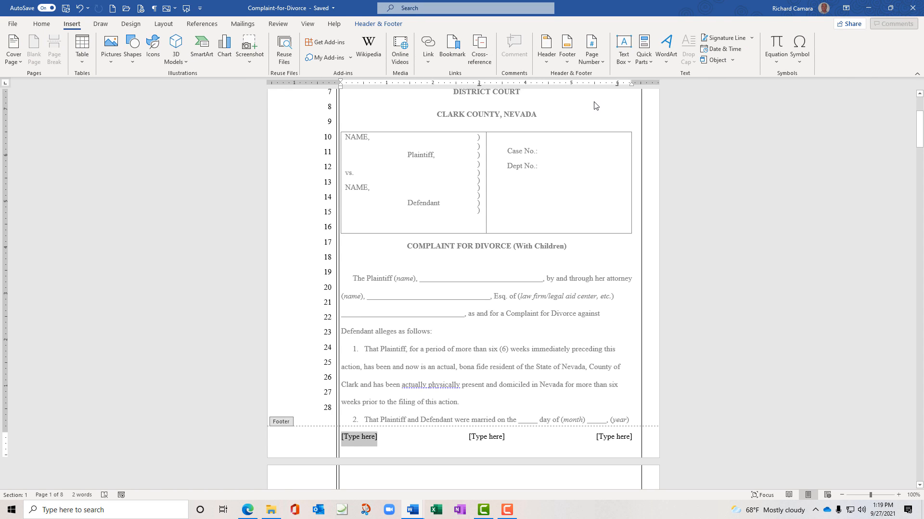
# Insert a Title case FileName field in the left footer placeholder, showing Complaint-For-Divorce
pyautogui.click(652, 64)
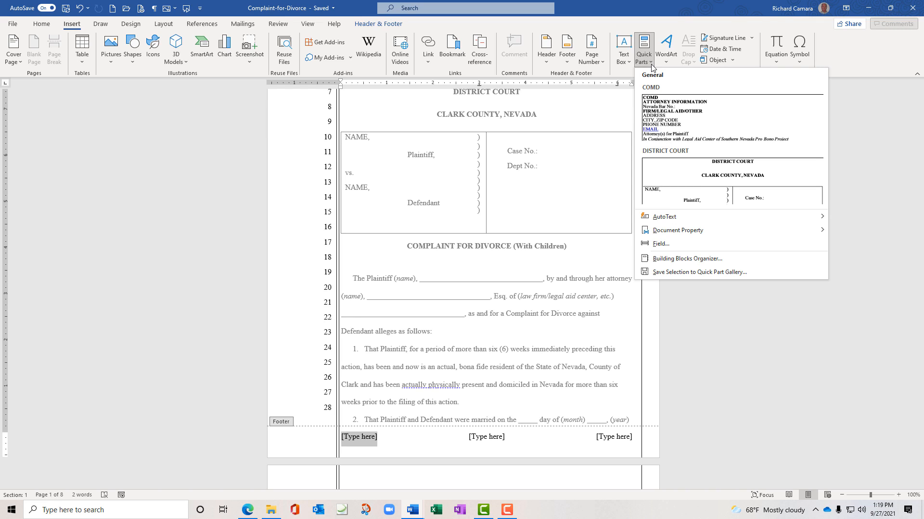
pyautogui.moveTo(726, 228)
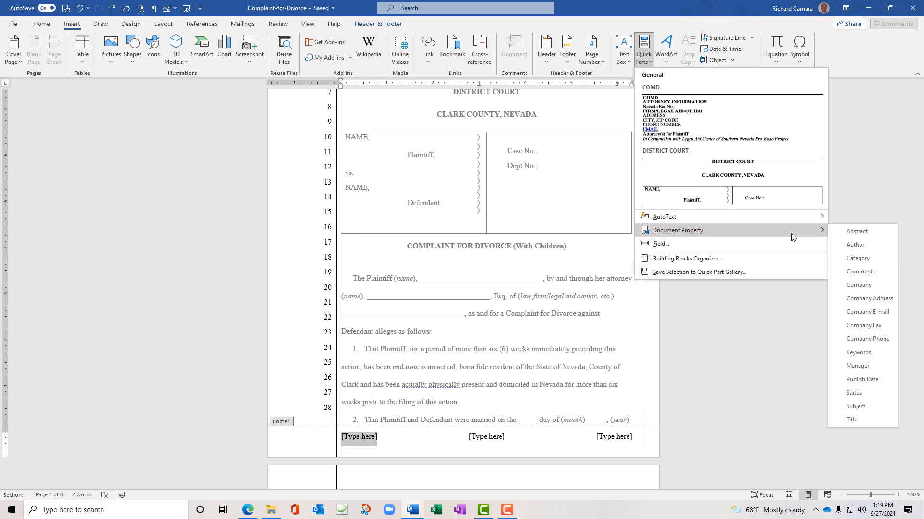
pyautogui.click(662, 244)
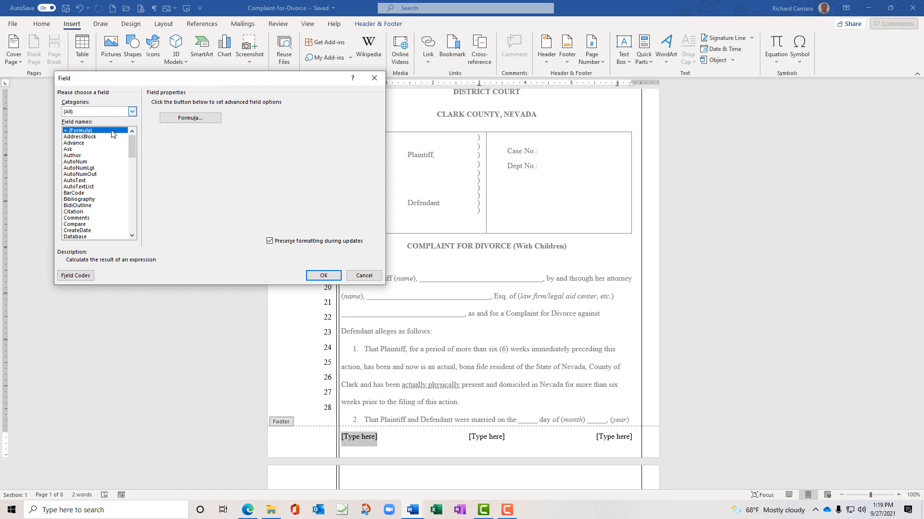
pyautogui.moveTo(132, 152); pyautogui.dragTo(134, 185)
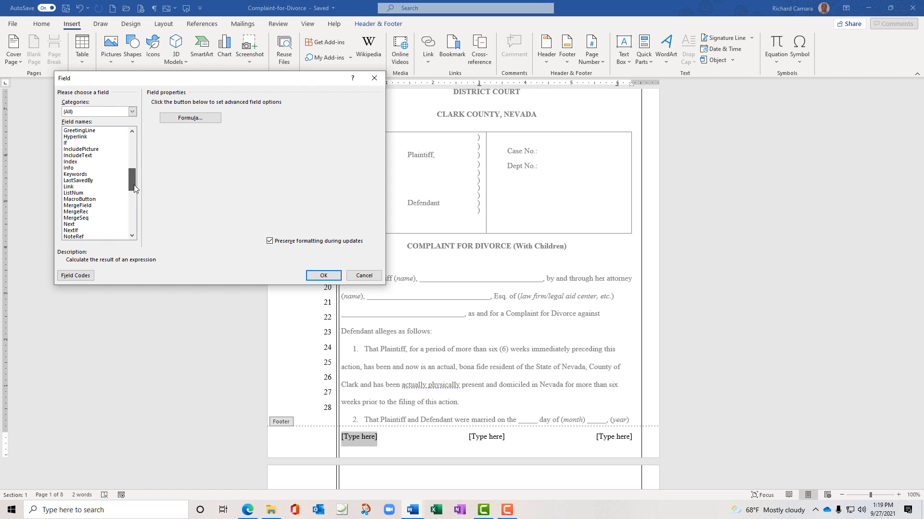
pyautogui.scroll(2, 133, 186)
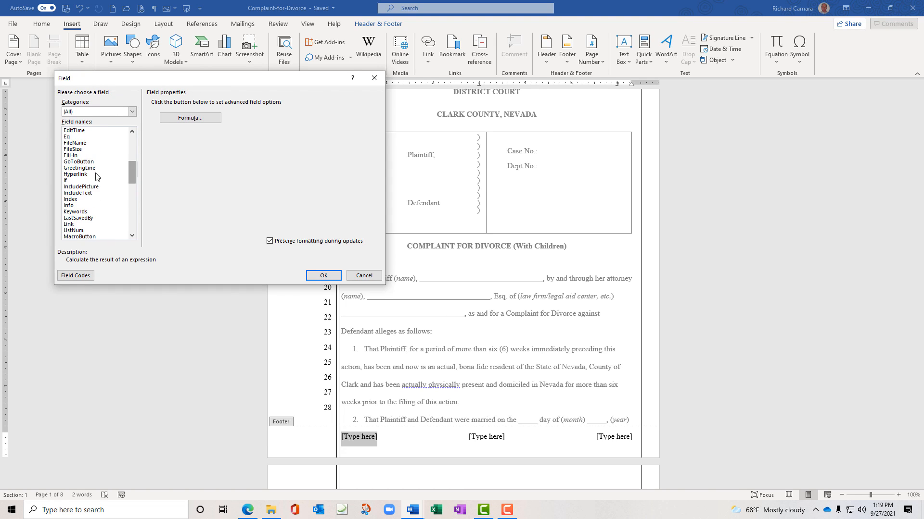
pyautogui.click(77, 143)
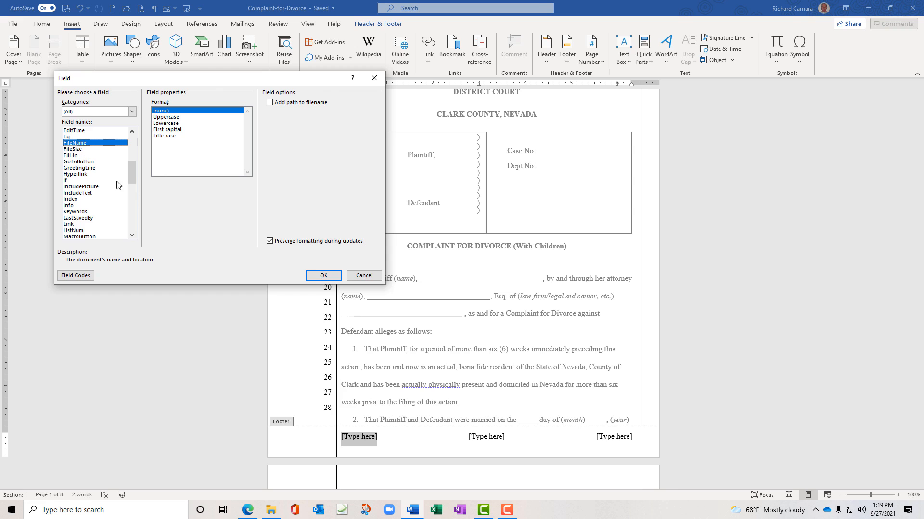
pyautogui.click(160, 137)
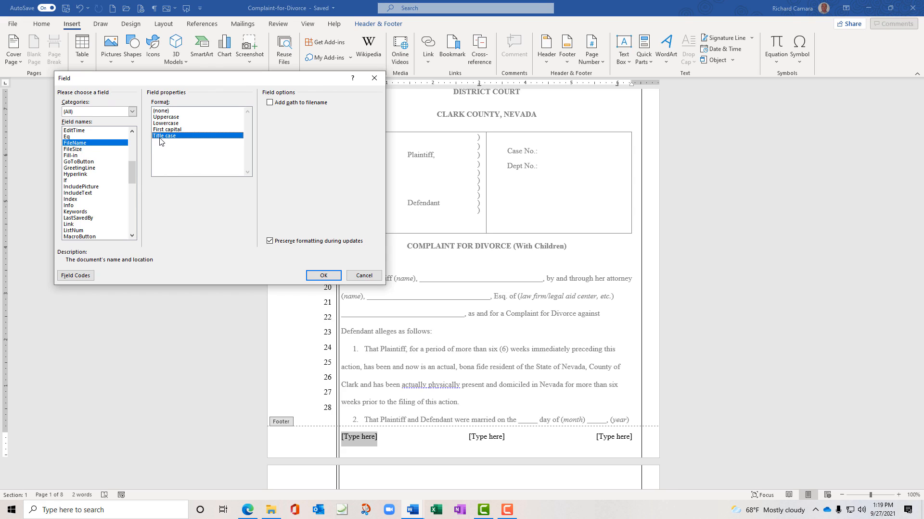
pyautogui.click(323, 276)
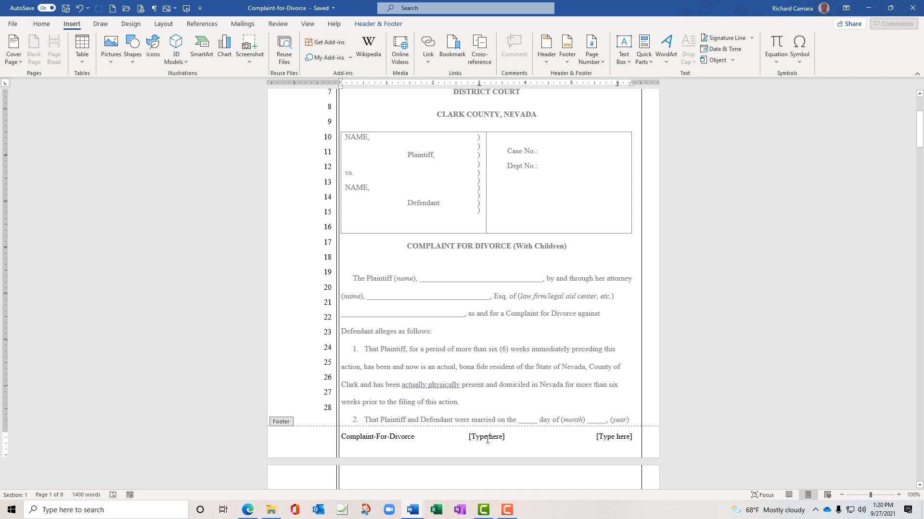
pyautogui.click(488, 440)
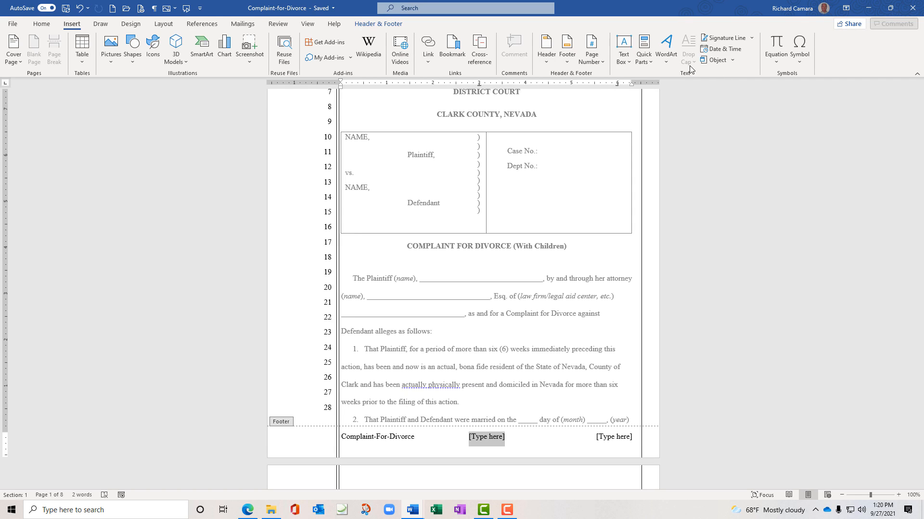
# Insert a Page field in 1, 2, 3 format in the centre placeholder, followed by 'of'
pyautogui.click(650, 62)
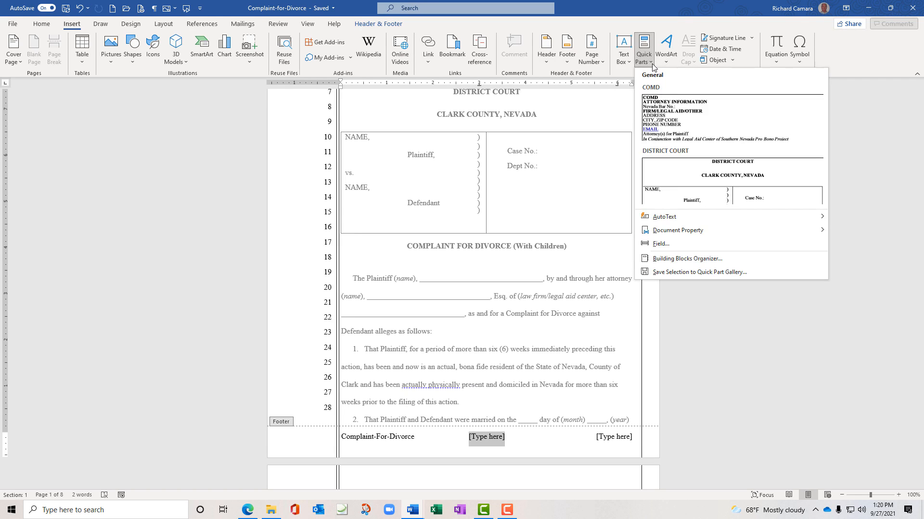
pyautogui.click(670, 244)
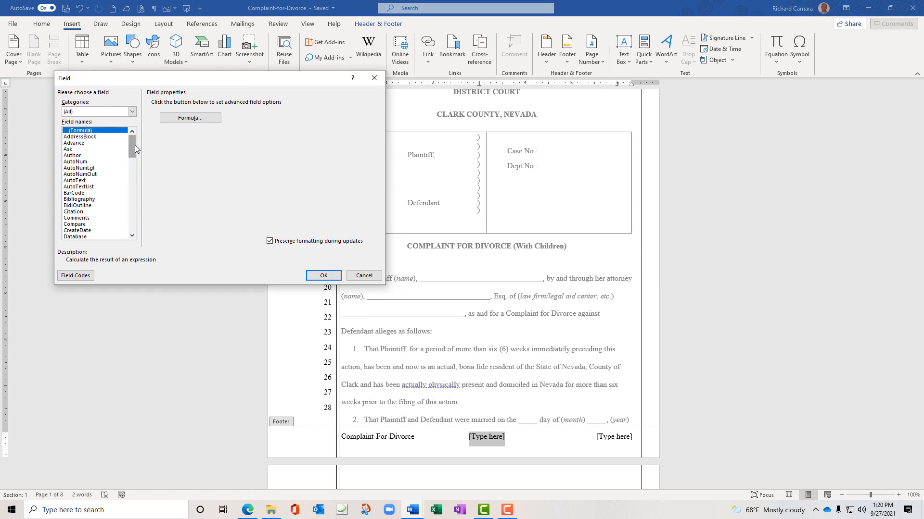
pyautogui.moveTo(131, 149); pyautogui.dragTo(131, 176)
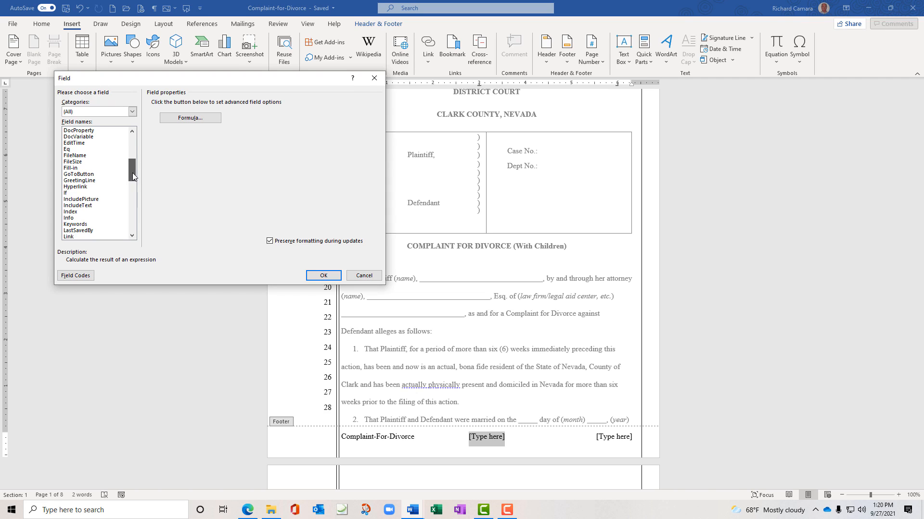
pyautogui.moveTo(133, 176); pyautogui.dragTo(131, 180)
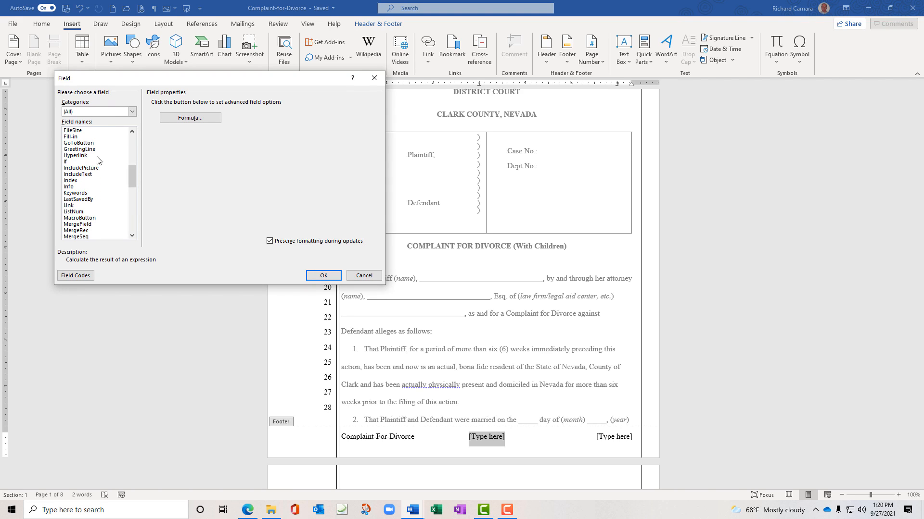
pyautogui.click(83, 199)
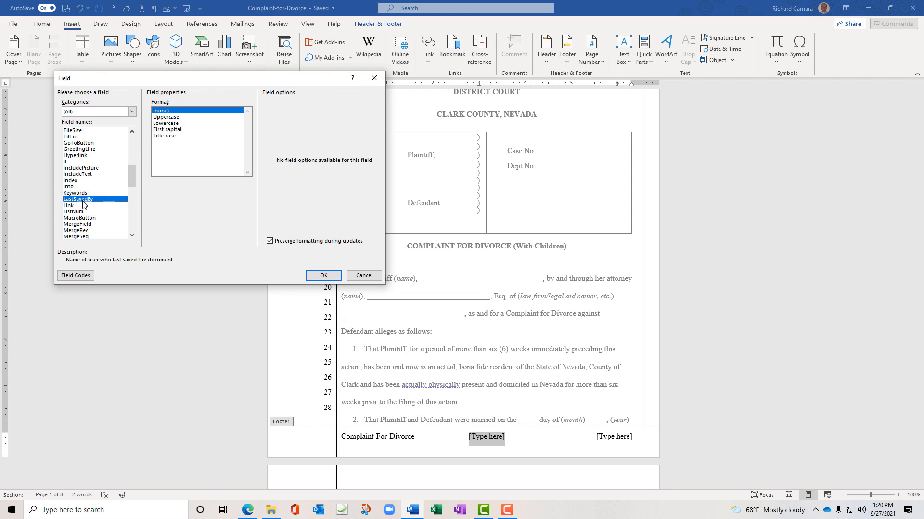
pyautogui.press('p')
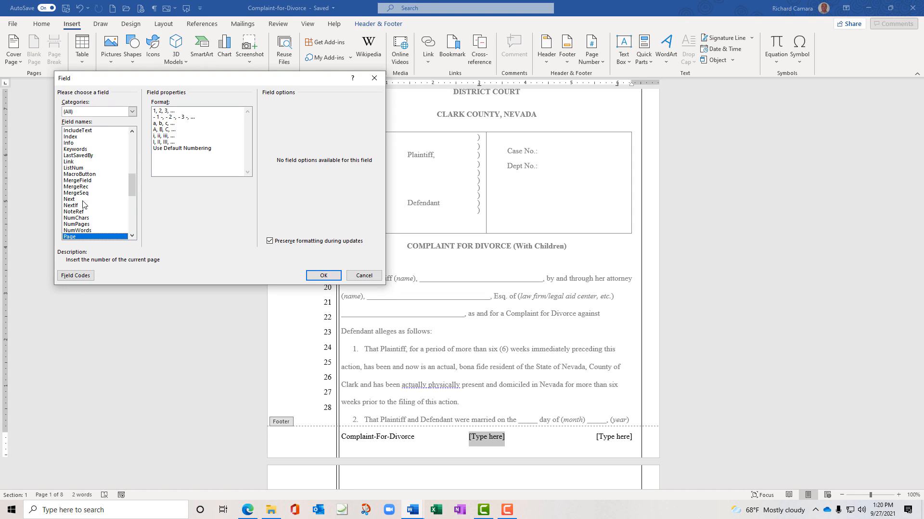
pyautogui.click(132, 236)
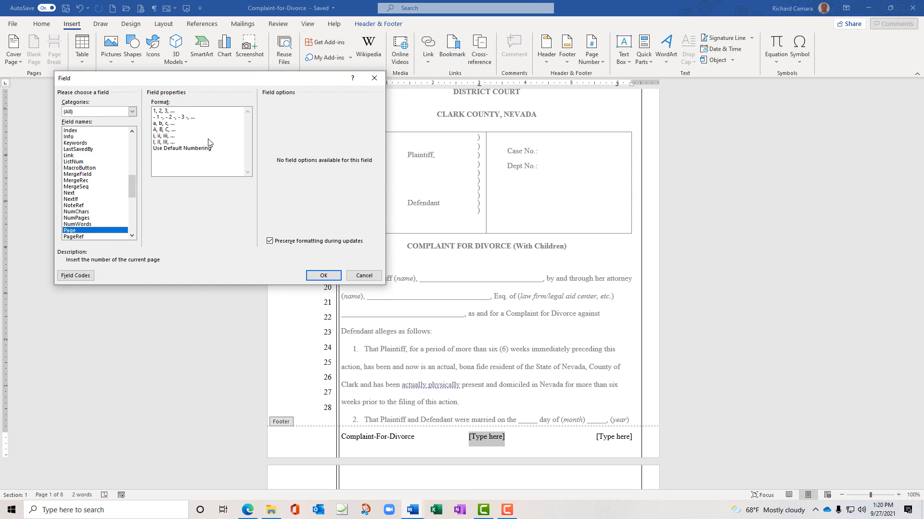
pyautogui.click(162, 111)
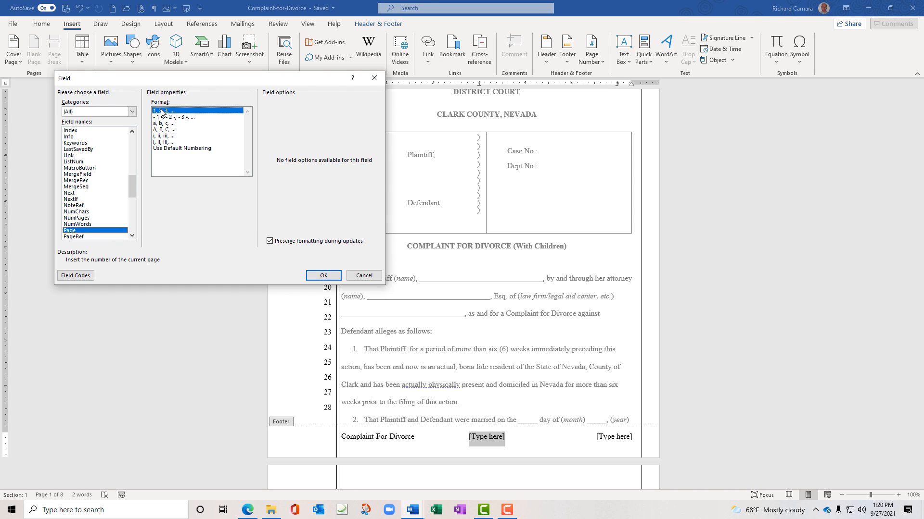
pyautogui.click(313, 276)
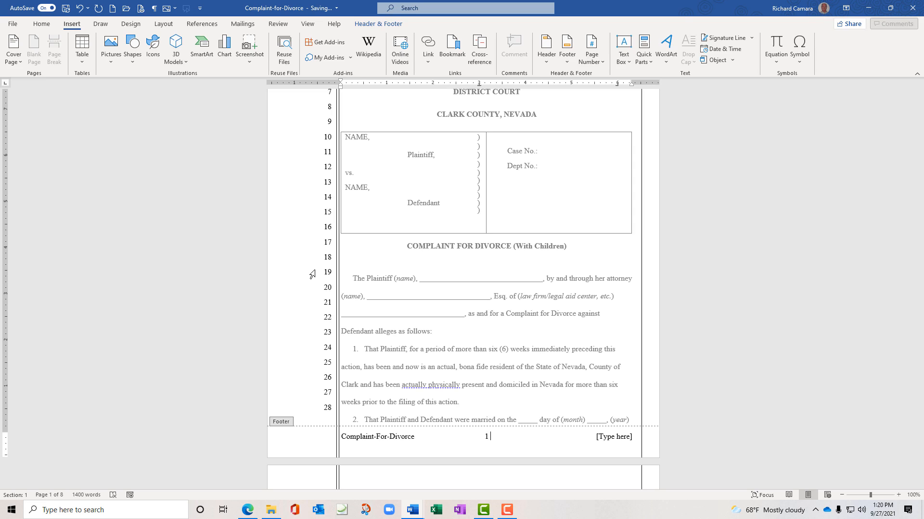
pyautogui.write('of')
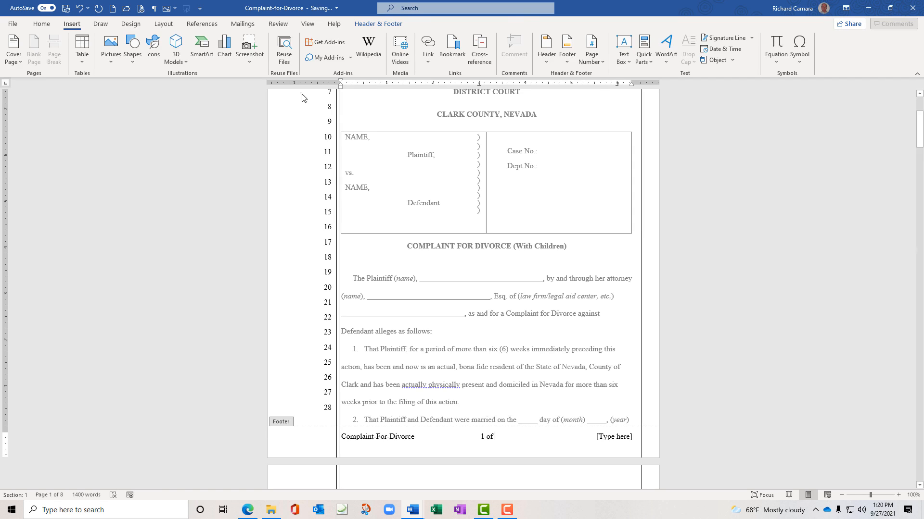
# Add a NumPages field in 1, 2, 3 format after 'of', so the centre reads '1 of 8'
pyautogui.click(642, 65)
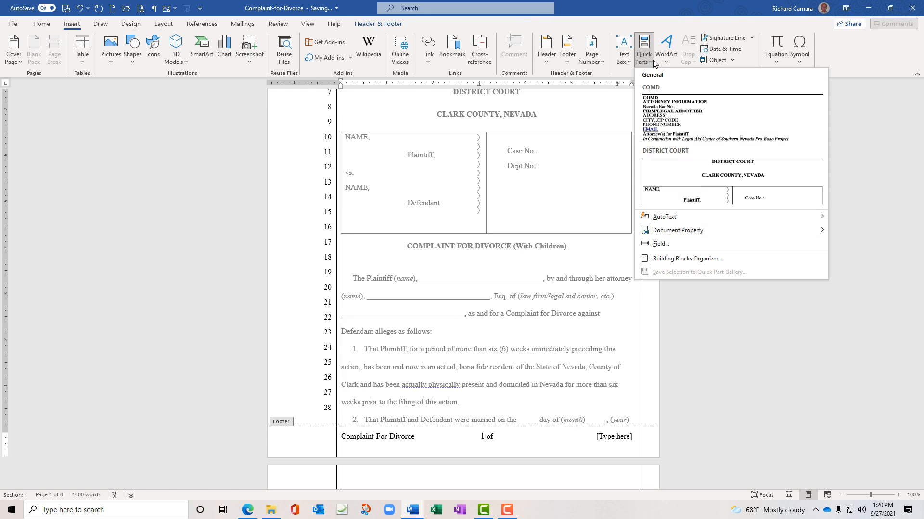
pyautogui.click(659, 244)
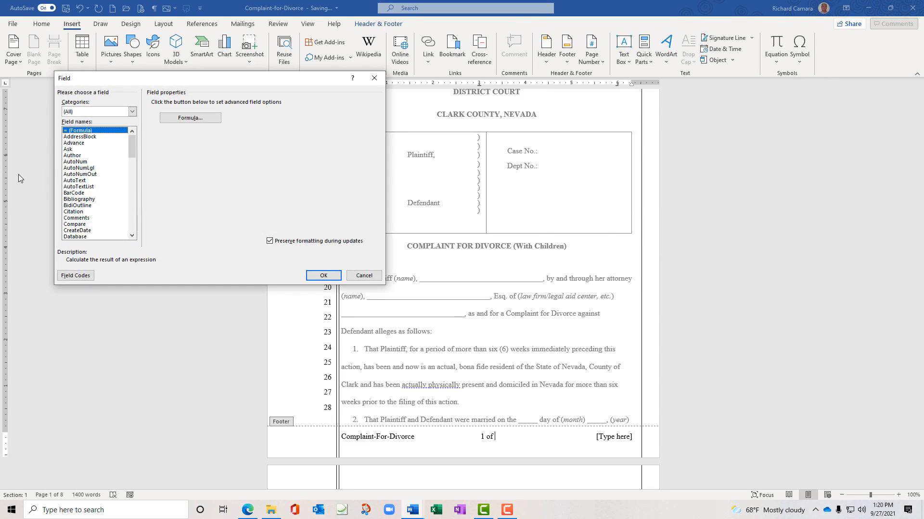
pyautogui.click(82, 169)
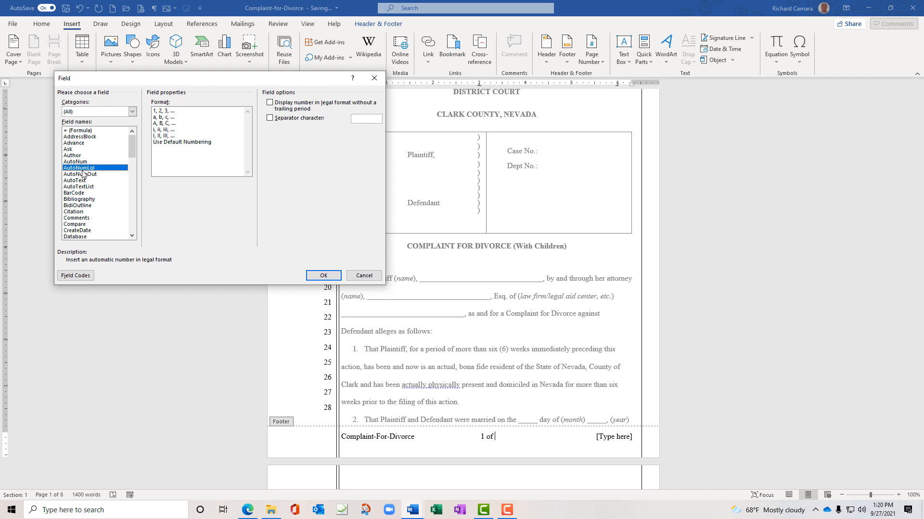
pyautogui.press('n')
pyautogui.scroll(-3, 82, 174)
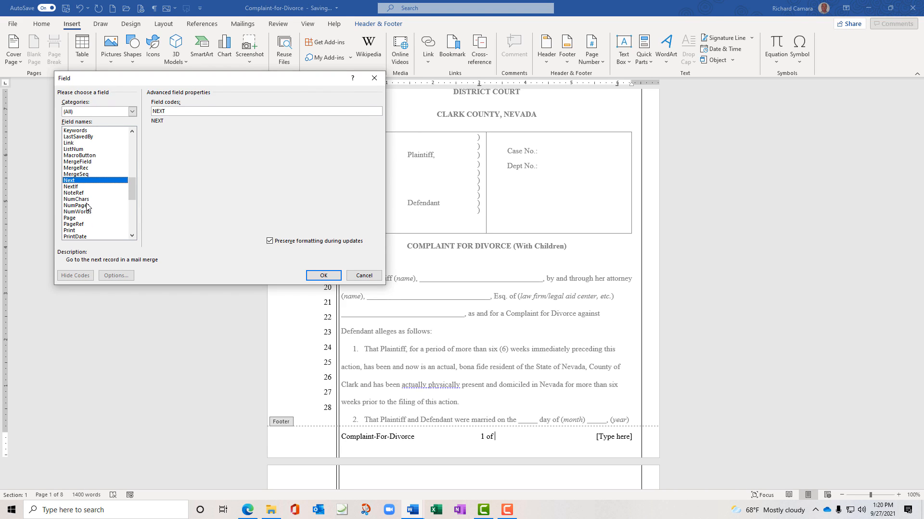
pyautogui.click(82, 206)
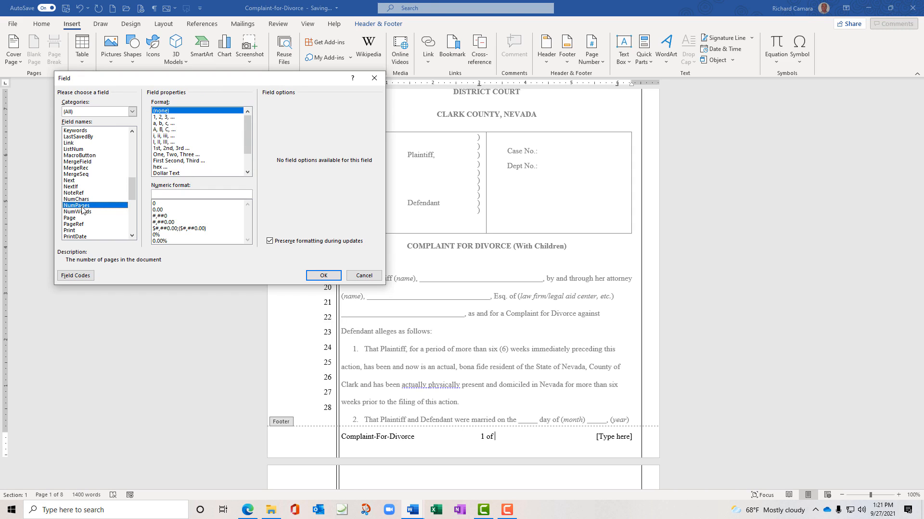
pyautogui.click(164, 117)
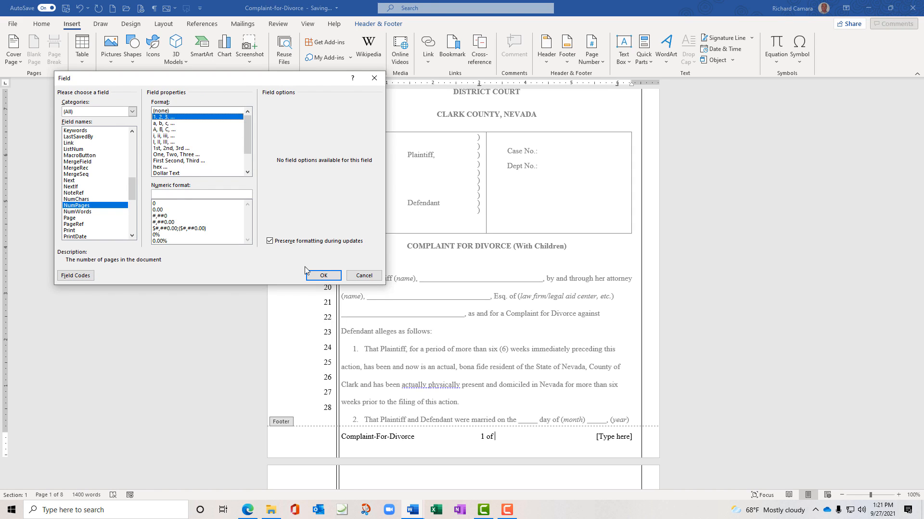
pyautogui.click(317, 277)
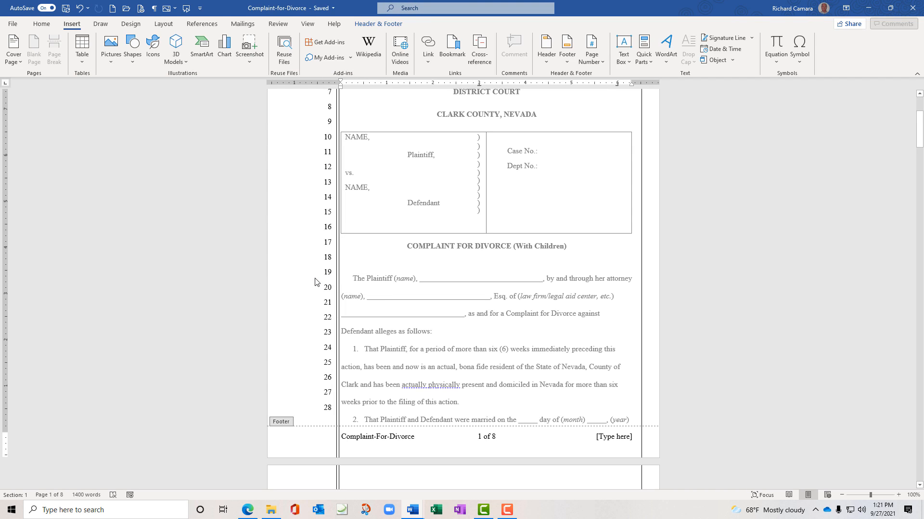
pyautogui.click(616, 437)
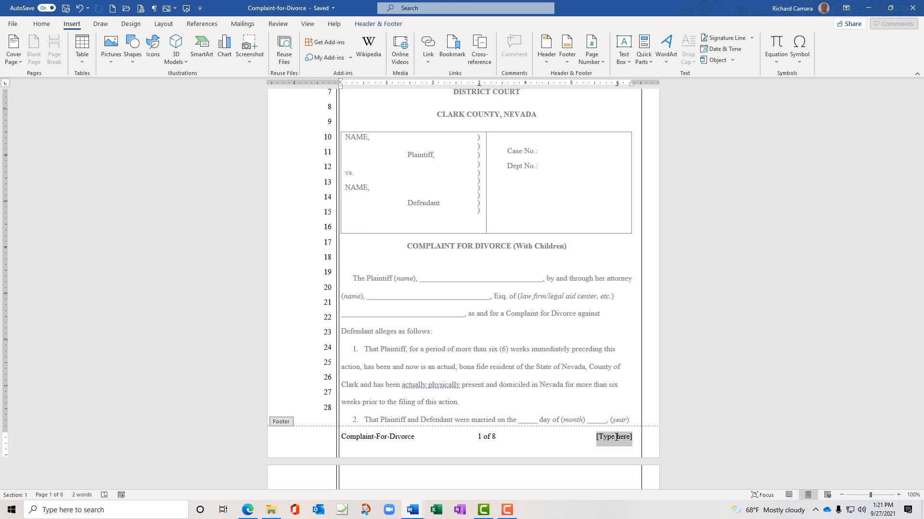
# Type 'Attorney Name' on the right, replace it with the attorney's name, then clear the footer line
pyautogui.write('Atto')
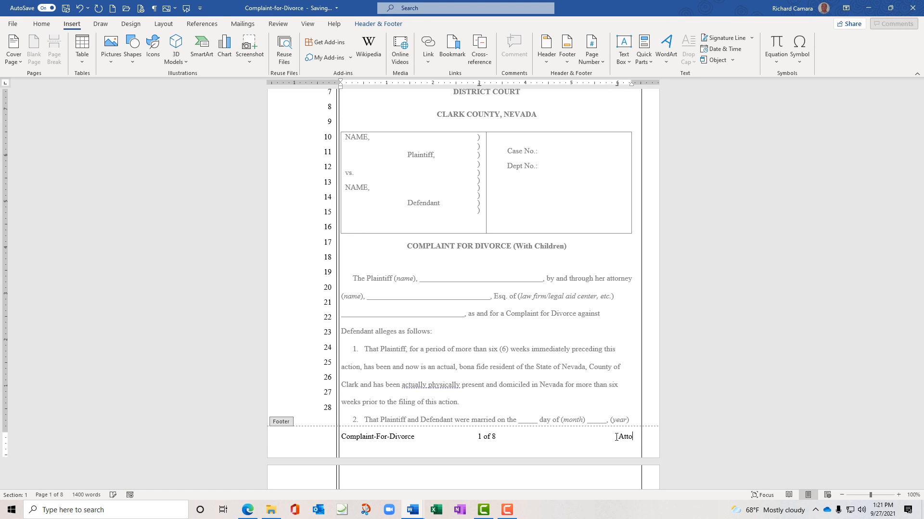
pyautogui.write('rney Name')
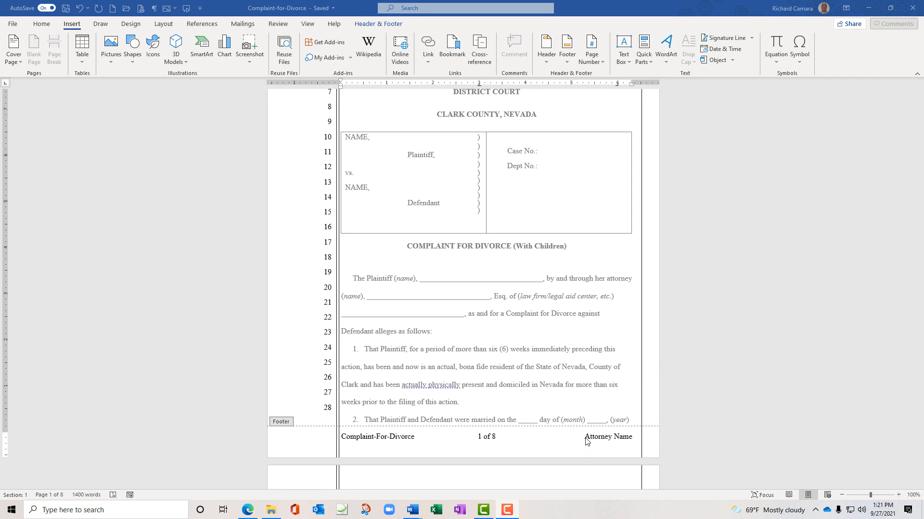
pyautogui.moveTo(587, 441); pyautogui.dragTo(631, 443)
pyautogui.click(633, 438)
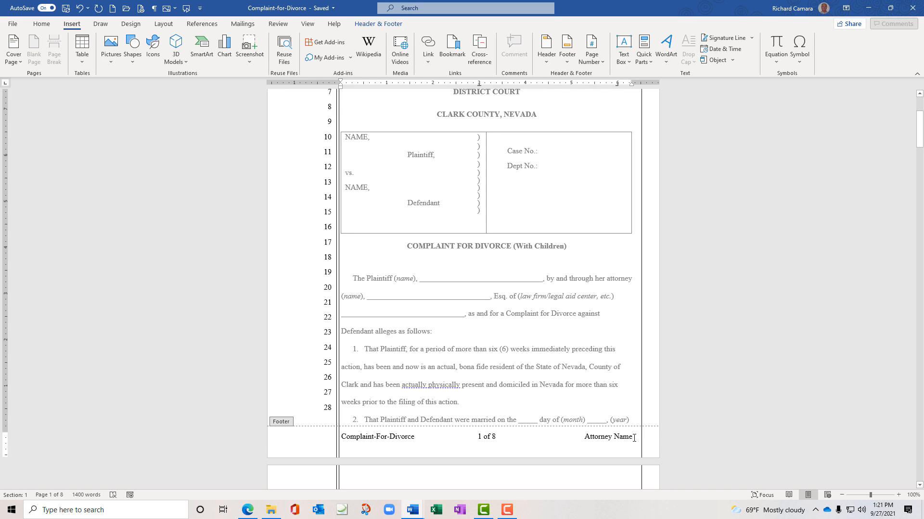
pyautogui.moveTo(585, 437); pyautogui.dragTo(609, 433)
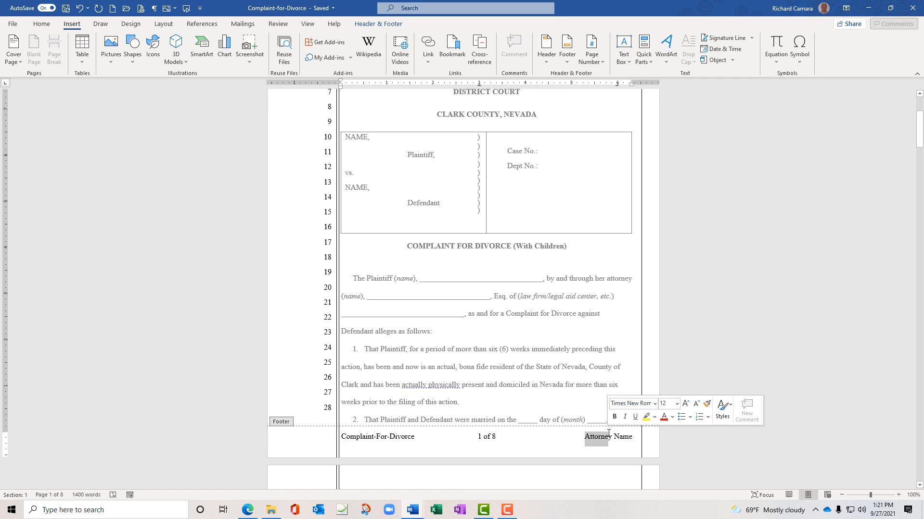
pyautogui.press('Delete')
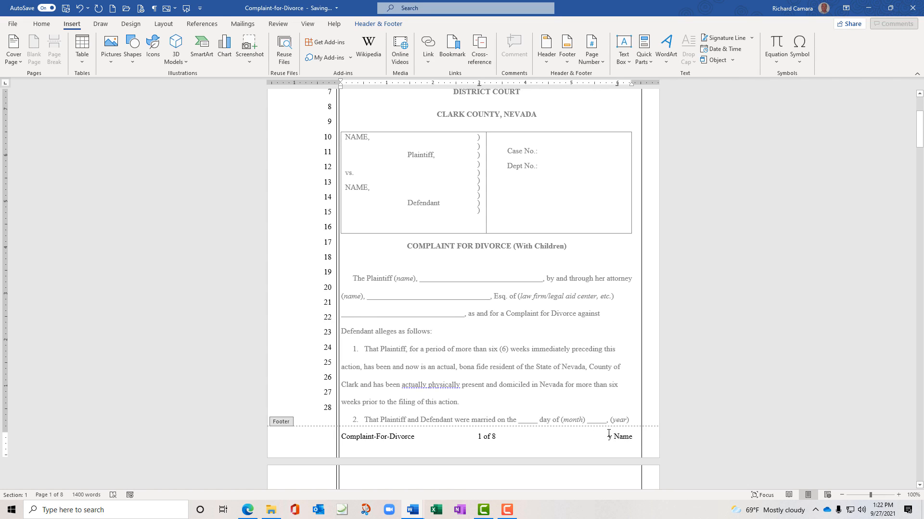
pyautogui.press('Delete')
pyautogui.press('Delete')
pyautogui.press('Delete')
pyautogui.press('Delete')
pyautogui.press('Delete')
pyautogui.write('All')
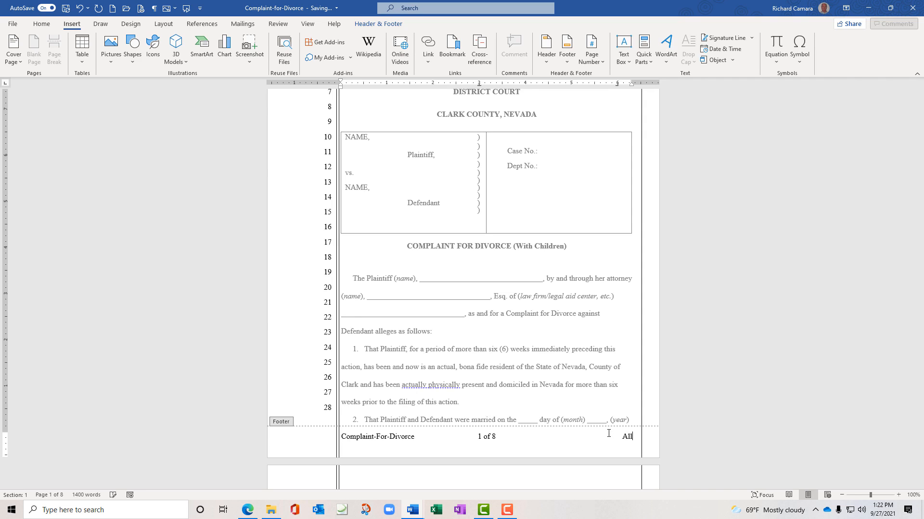
pyautogui.write('ey McBeal')
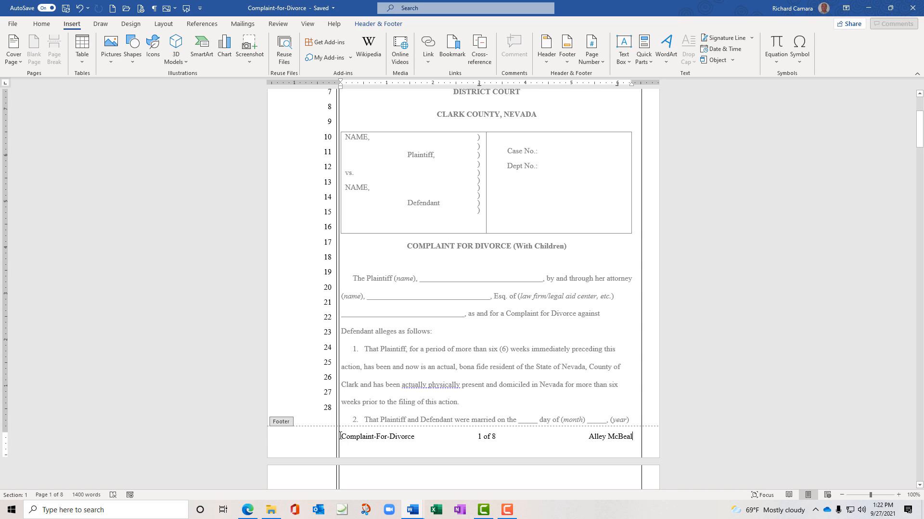
pyautogui.moveTo(341, 437); pyautogui.dragTo(640, 433)
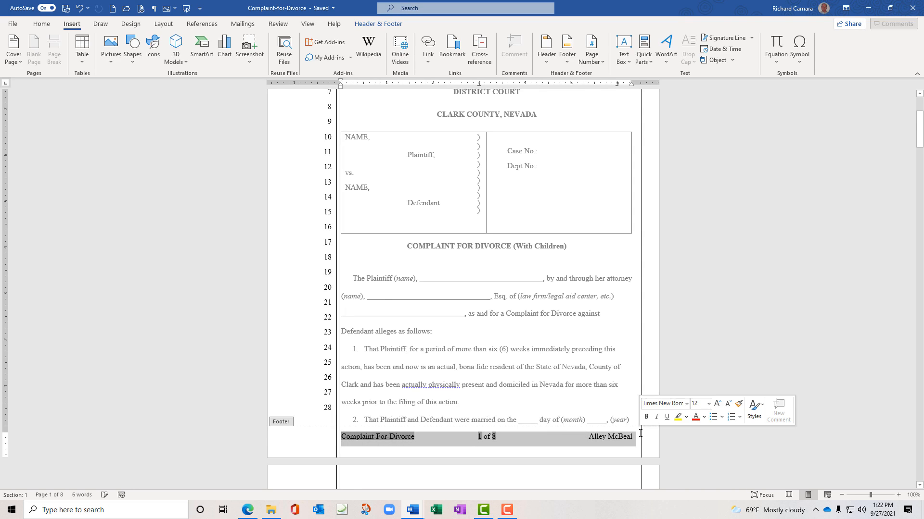
pyautogui.press('Delete')
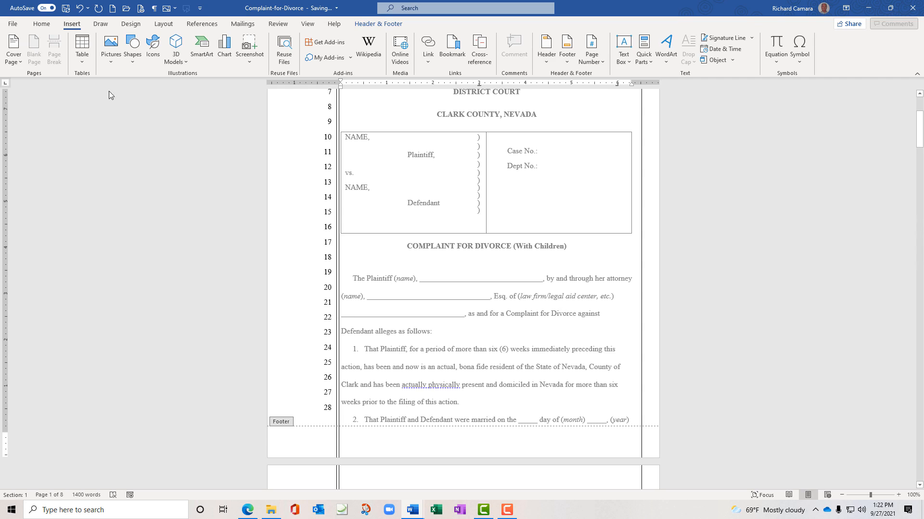
# Browse the Header & Footer Page Number options, annotating the Page X styles on screen
pyautogui.click(389, 28)
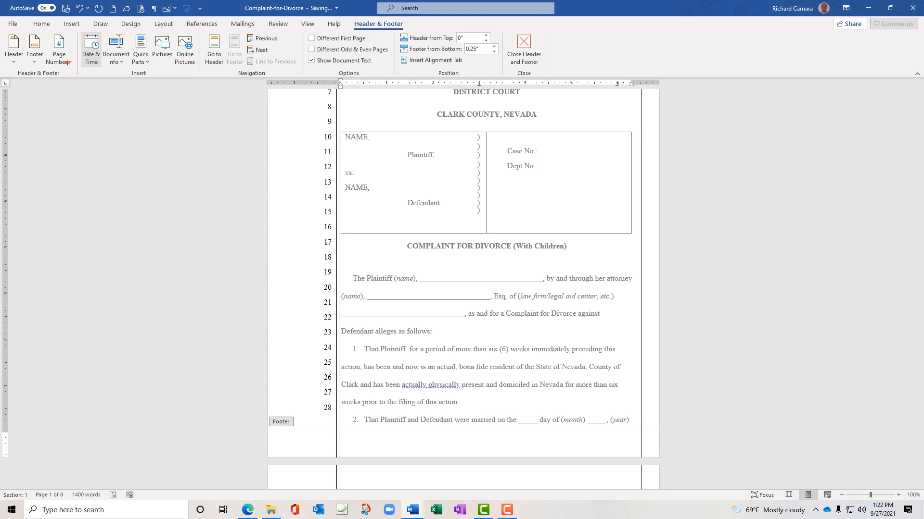
pyautogui.moveTo(75, 64)
pyautogui.mouseDown()
pyautogui.moveTo(69, 29)
pyautogui.moveTo(38, 31)
pyautogui.moveTo(63, 81)
pyautogui.moveTo(67, 71)
pyautogui.mouseUp()
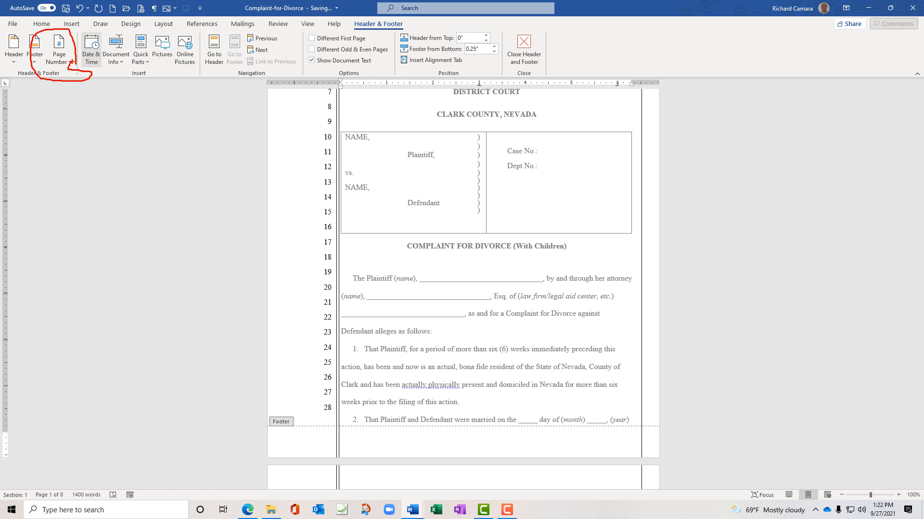
pyautogui.press('Escape')
pyautogui.click(69, 63)
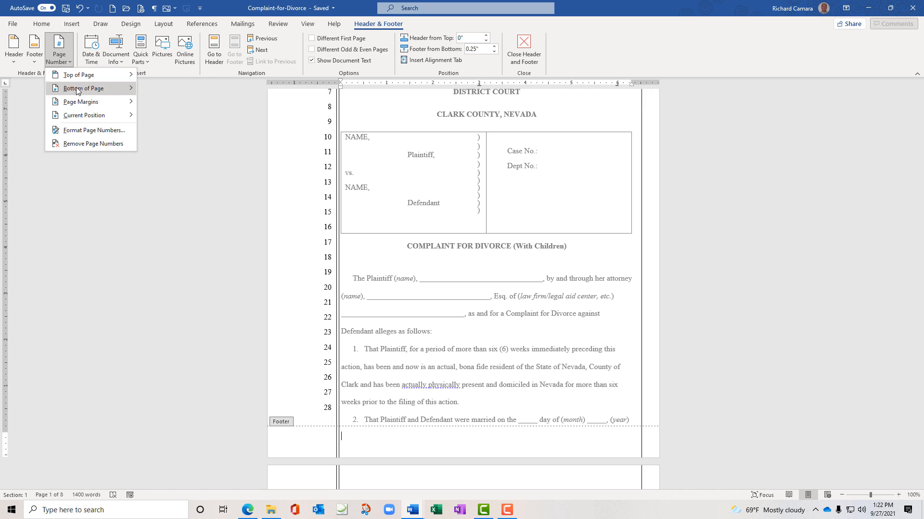
pyautogui.moveTo(86, 94)
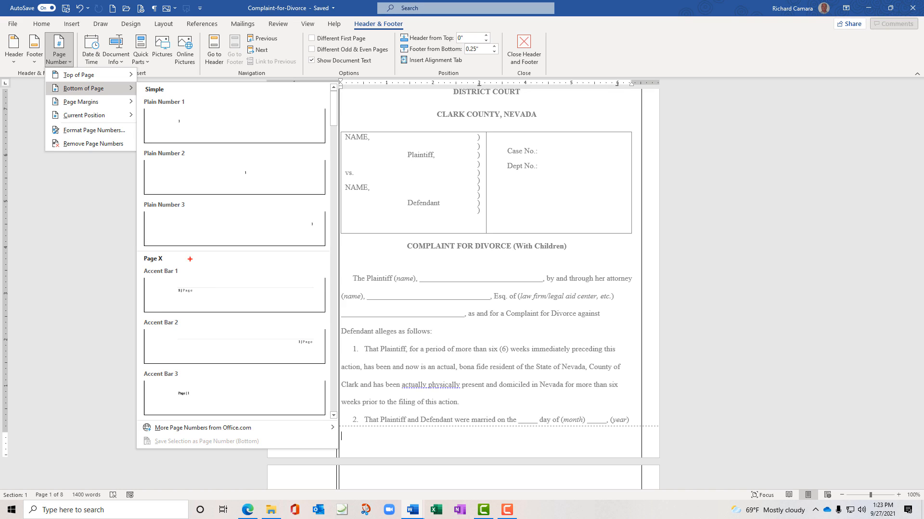
pyautogui.moveTo(188, 259)
pyautogui.mouseDown()
pyautogui.moveTo(128, 250)
pyautogui.moveTo(156, 270)
pyautogui.moveTo(187, 260)
pyautogui.mouseUp()
pyautogui.press('Escape')
pyautogui.moveTo(168, 251)
pyautogui.mouseDown()
pyautogui.moveTo(142, 252)
pyautogui.moveTo(144, 266)
pyautogui.moveTo(170, 252)
pyautogui.mouseUp()
pyautogui.press('Escape')
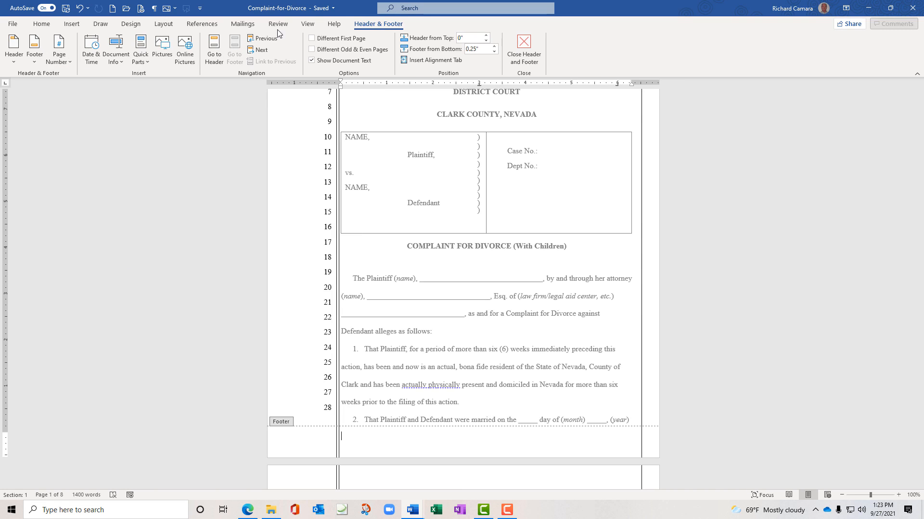
# Apply Page Number > Bottom of Page > Bold Numbers 2 for a 'Page 1 of 8' footer
pyautogui.click(71, 62)
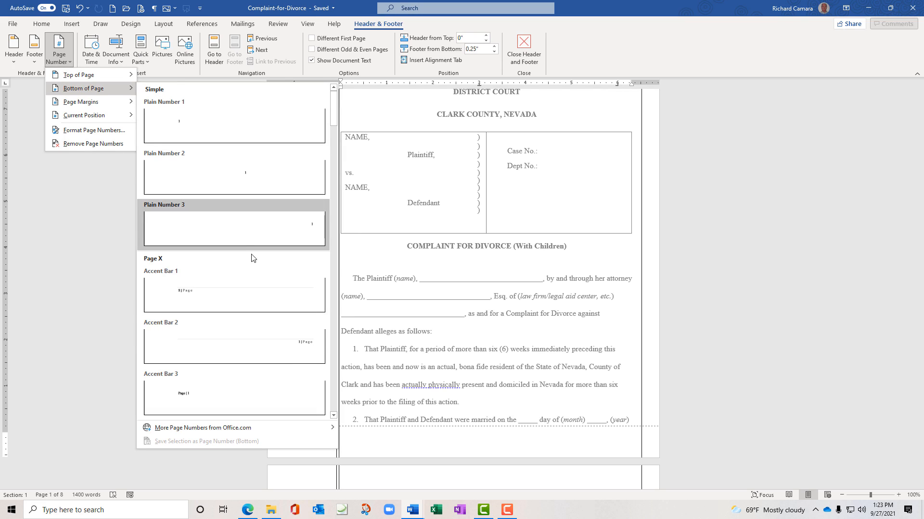
pyautogui.click(333, 416)
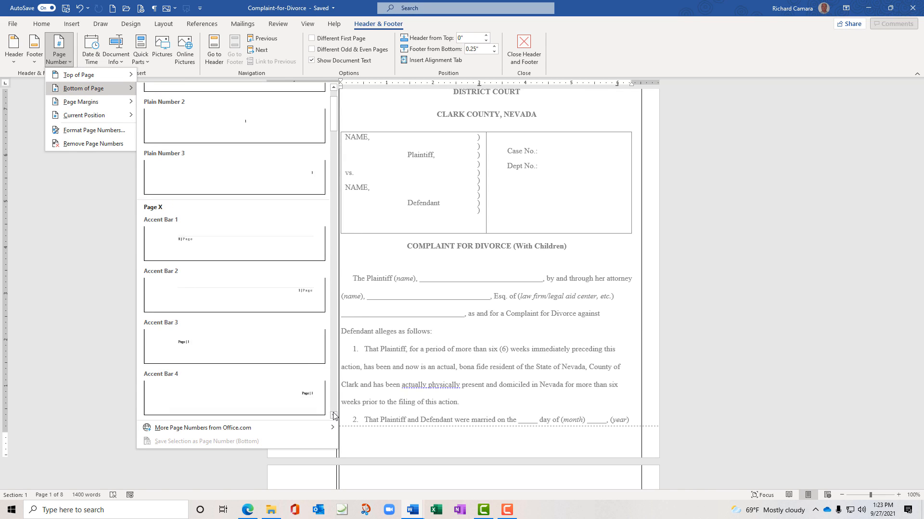
pyautogui.click(334, 415)
pyautogui.click(334, 416)
pyautogui.click(333, 416)
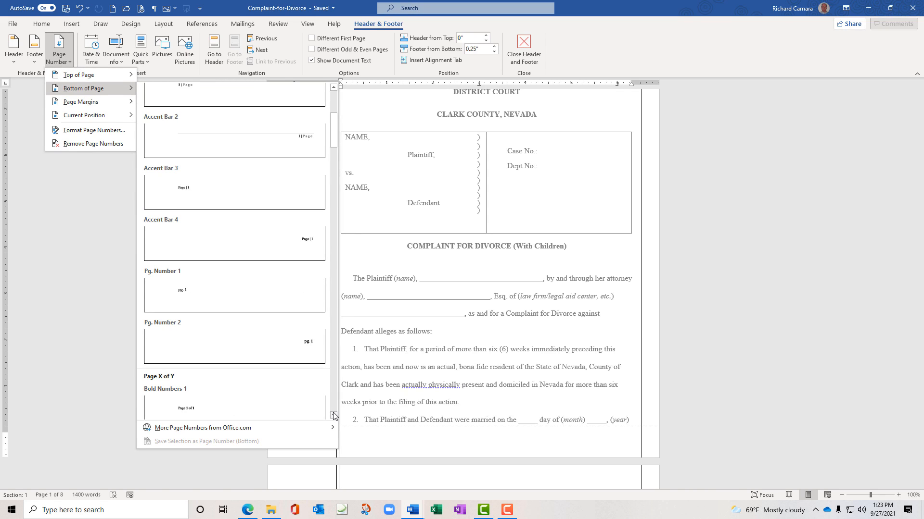
pyautogui.click(333, 415)
pyautogui.click(333, 416)
pyautogui.click(333, 416)
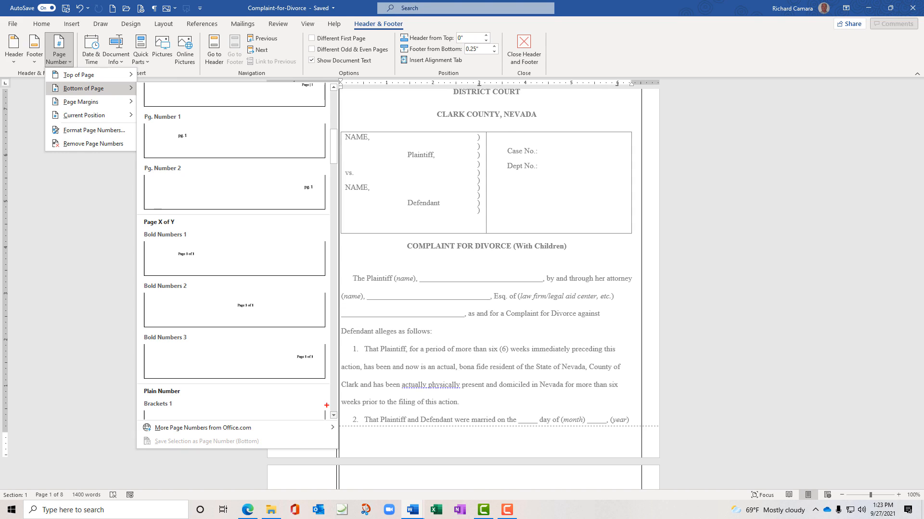
pyautogui.moveTo(181, 215)
pyautogui.mouseDown()
pyautogui.moveTo(154, 214)
pyautogui.moveTo(181, 228)
pyautogui.moveTo(180, 214)
pyautogui.mouseUp()
pyautogui.press('Escape')
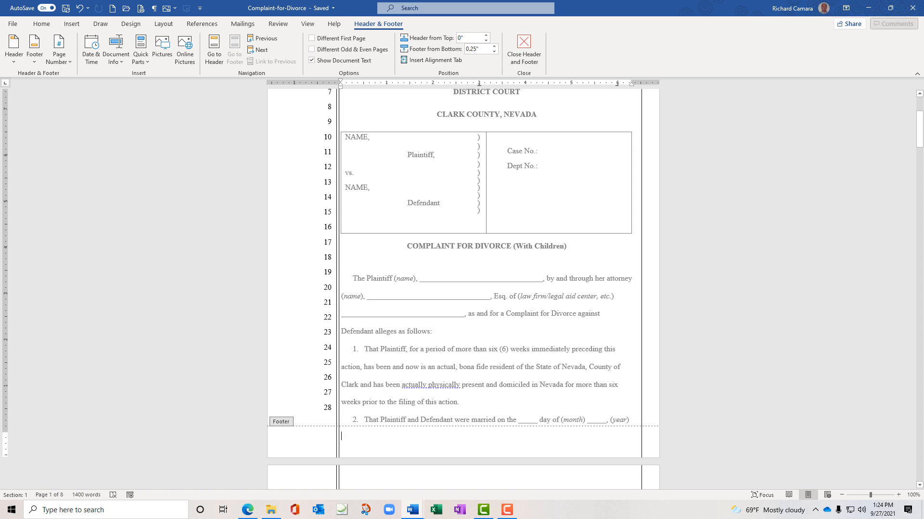
pyautogui.click(70, 59)
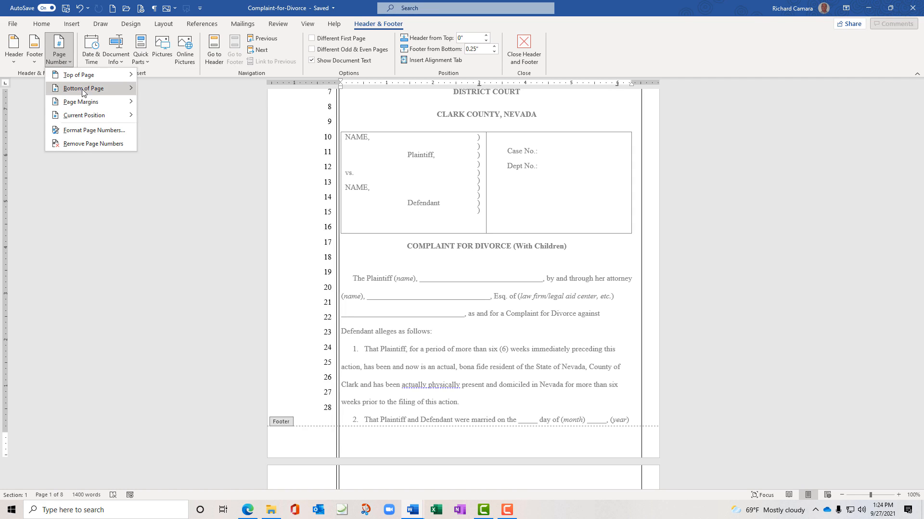
pyautogui.moveTo(83, 91)
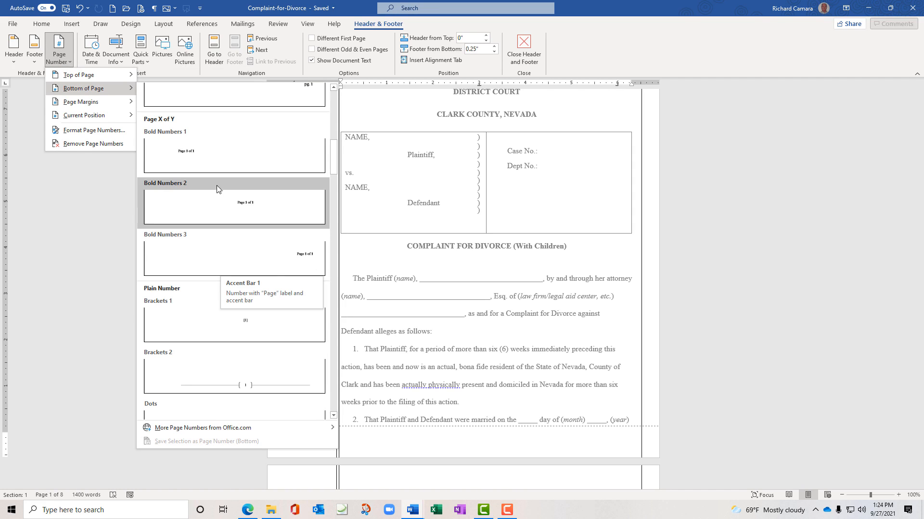
pyautogui.click(245, 206)
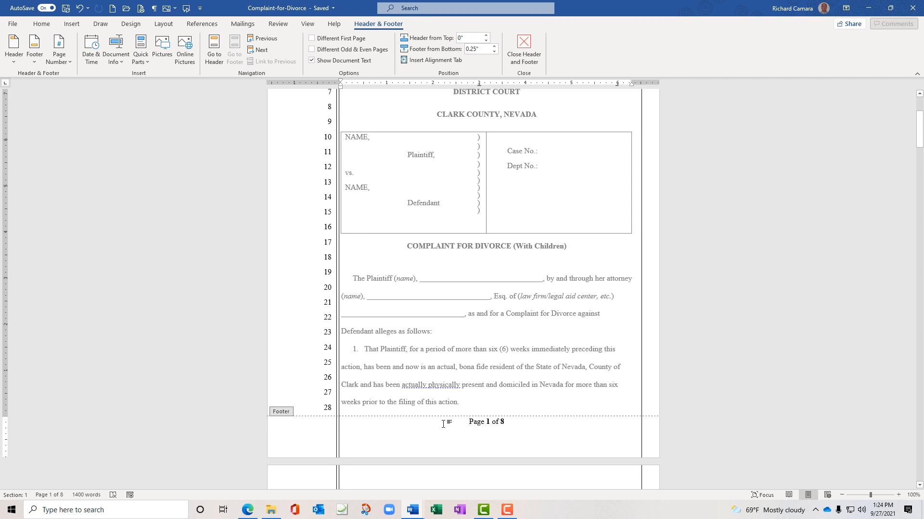
# Left-align the bold 'Page 1 of 8' footer number with Ctrl+L
pyautogui.hotkey('ctrl', 'l')
pyautogui.press('BackSpace')
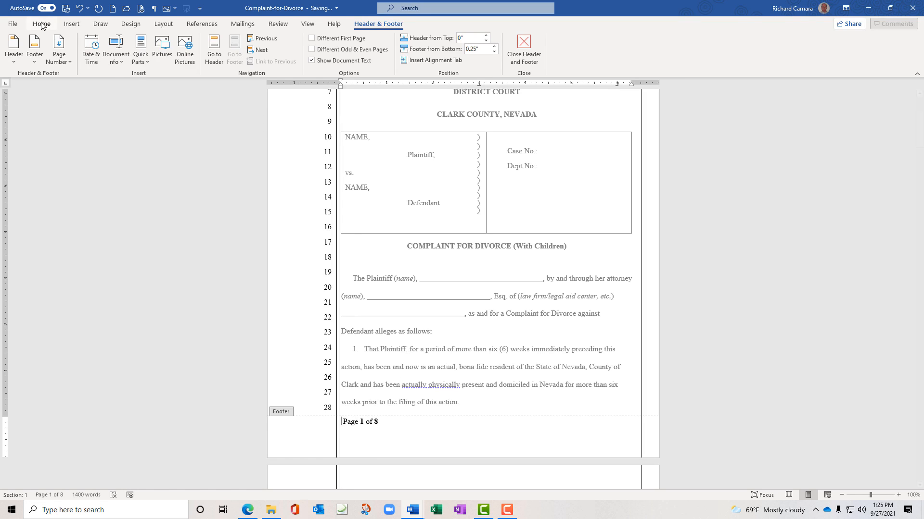
# Insert a Title case FileName field before the page number, giving 'Complaint-For-Divorce Page 1 of 8'
pyautogui.click(71, 24)
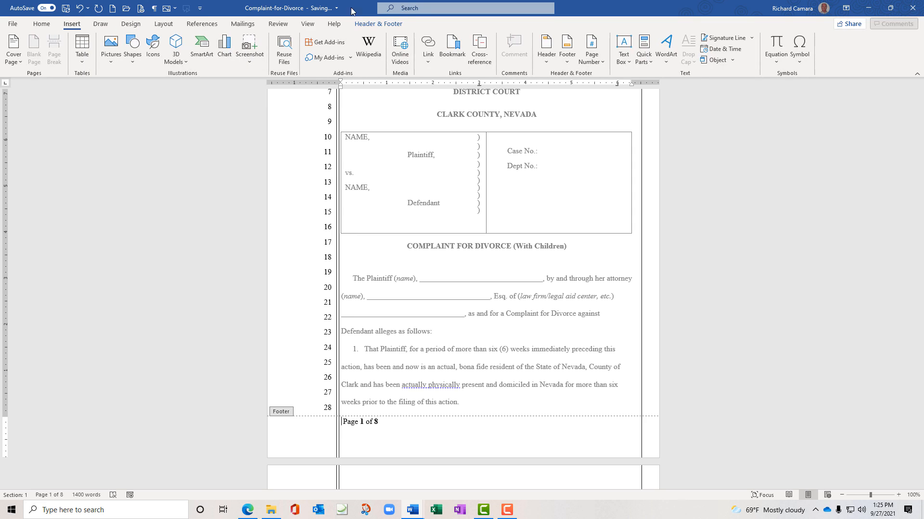
pyautogui.click(646, 58)
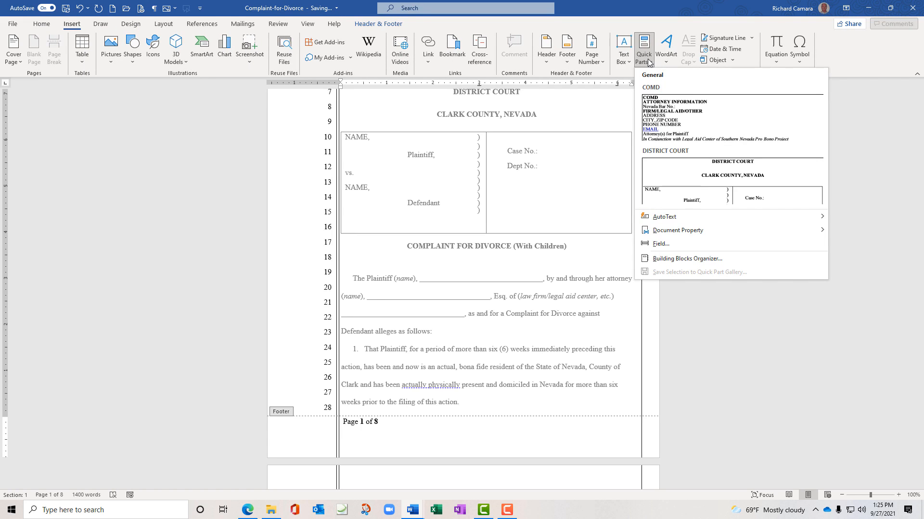
pyautogui.click(667, 244)
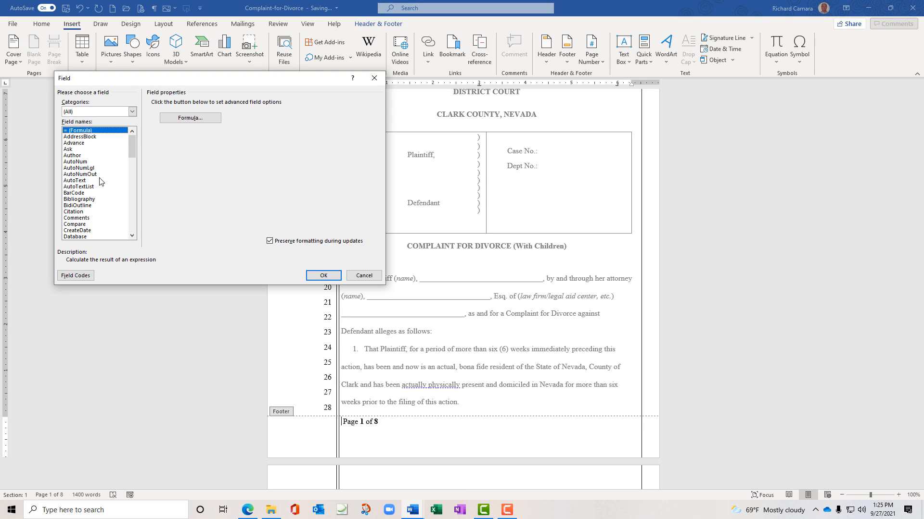
pyautogui.click(84, 182)
pyautogui.press('f')
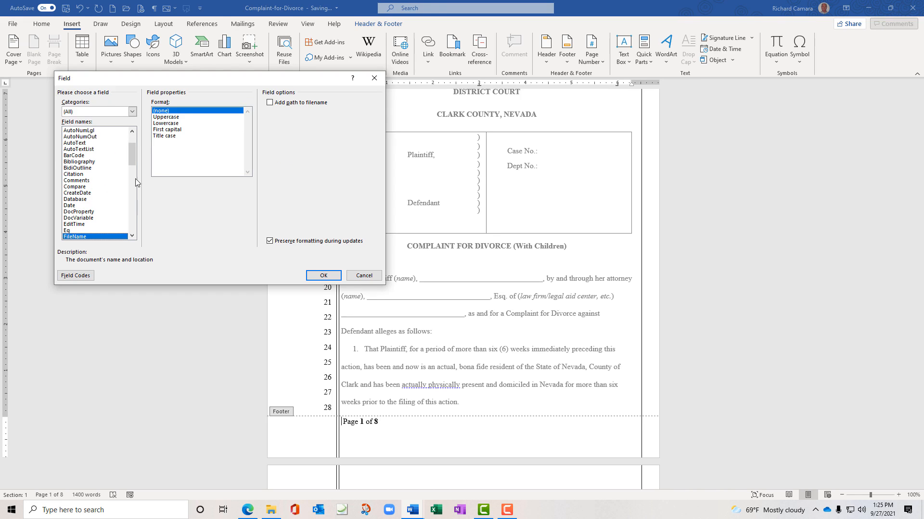
pyautogui.click(164, 136)
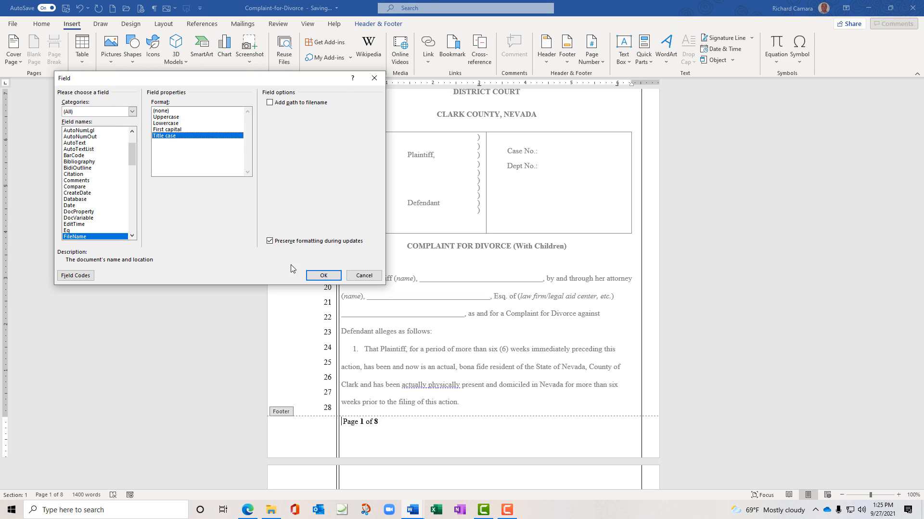
pyautogui.click(322, 275)
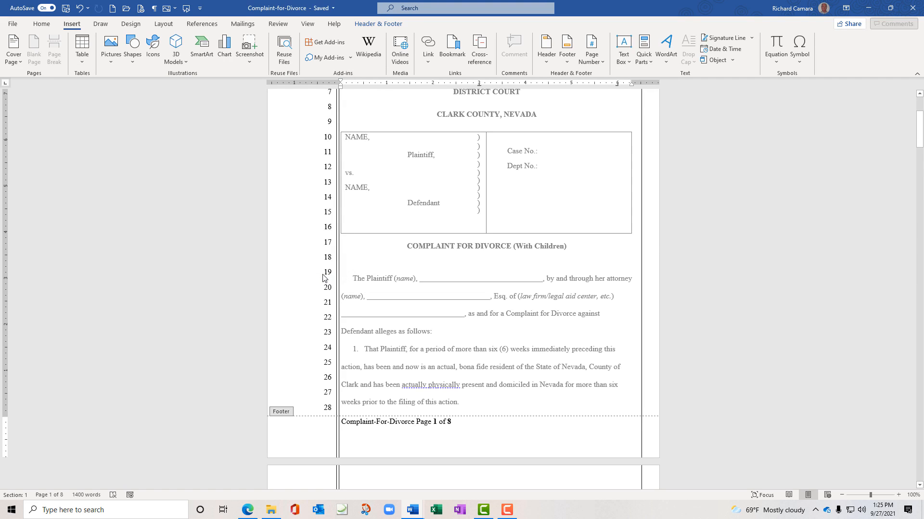
# Tab the page number to the footer centre and type the attorney's name at the right end
pyautogui.press('Tab')
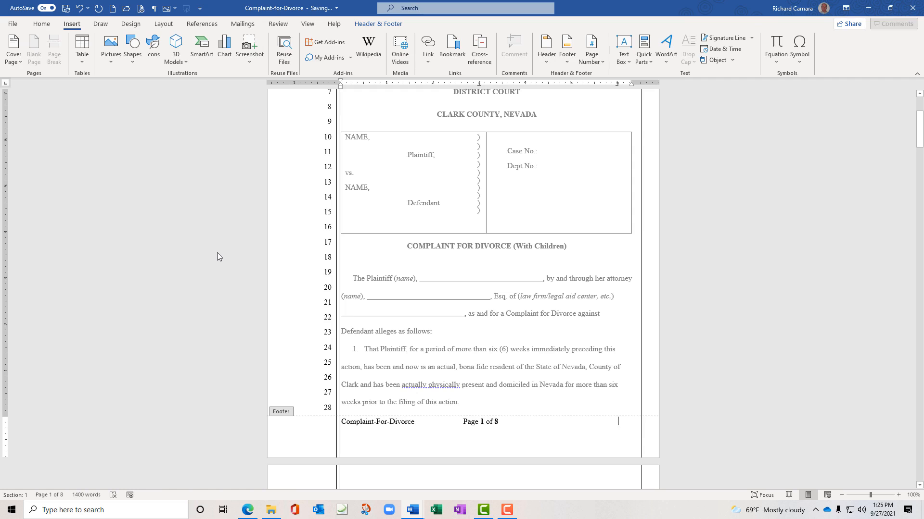
pyautogui.write('Alley')
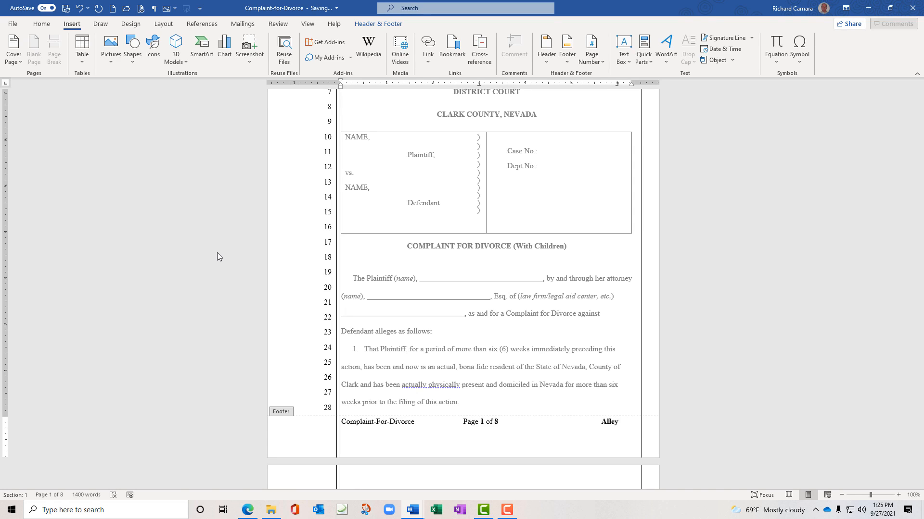
pyautogui.write(' McBeal')
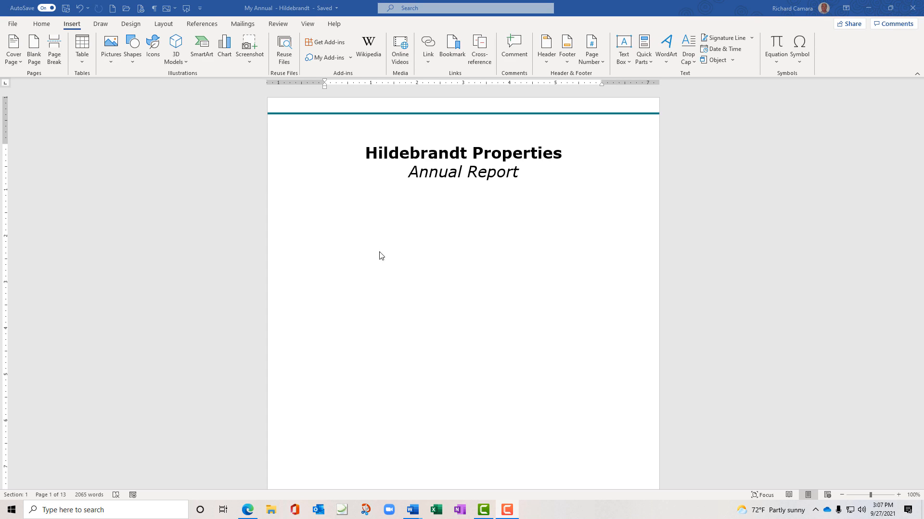
pyautogui.scroll(-6, 215, 257)
pyautogui.scroll(-10, 215, 256)
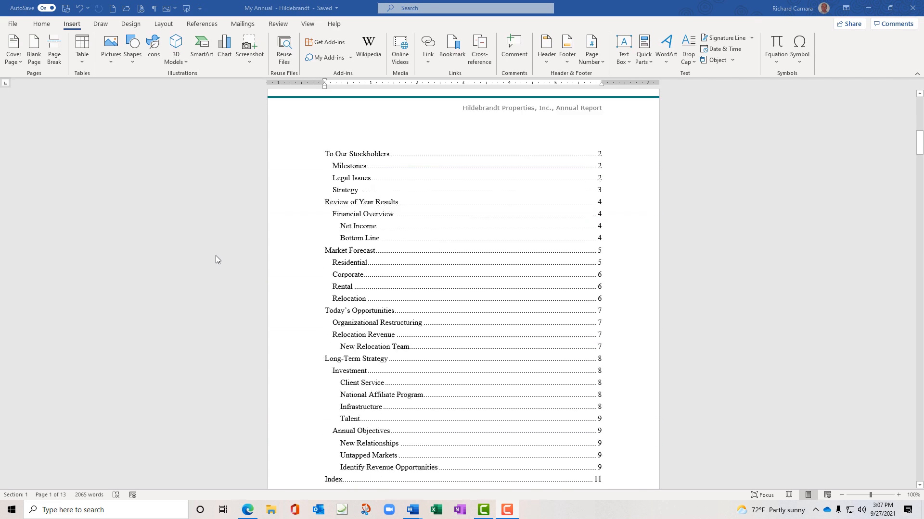
pyautogui.scroll(-7, 216, 256)
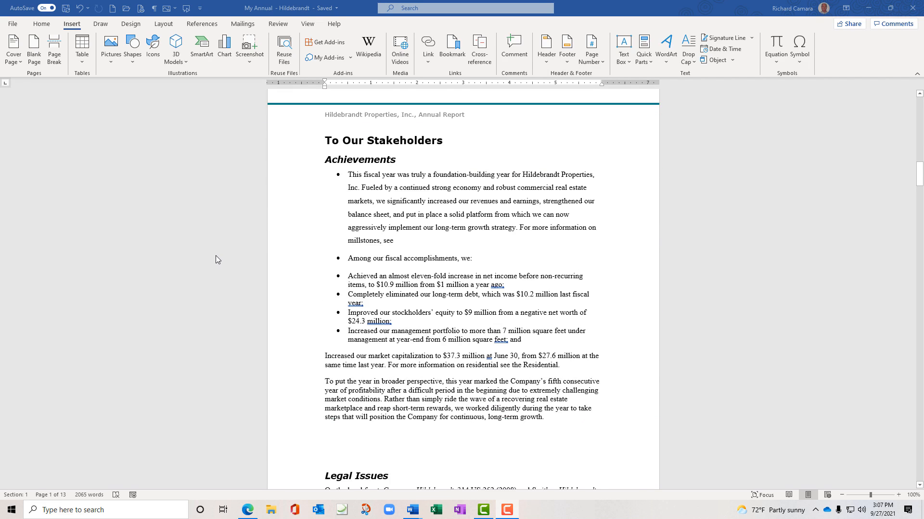
pyautogui.scroll(-10, 215, 260)
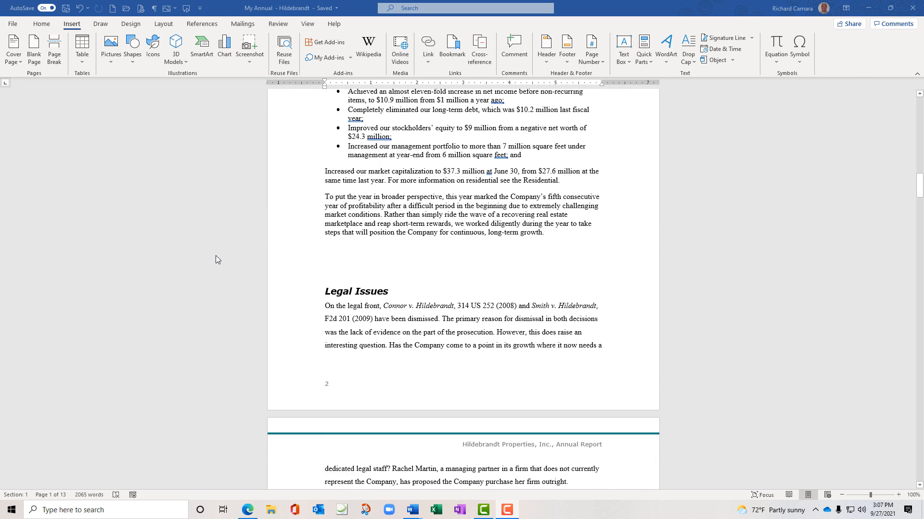
pyautogui.scroll(-10, 215, 256)
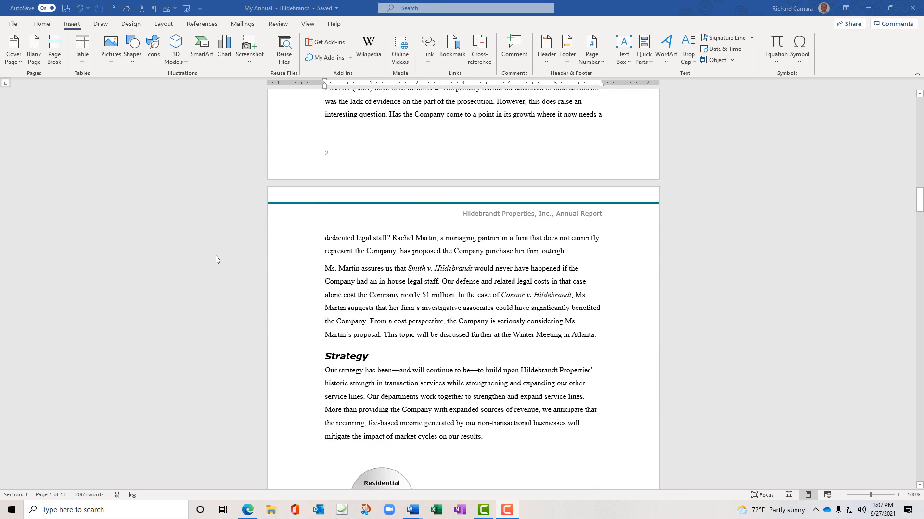
pyautogui.scroll(-10, 216, 260)
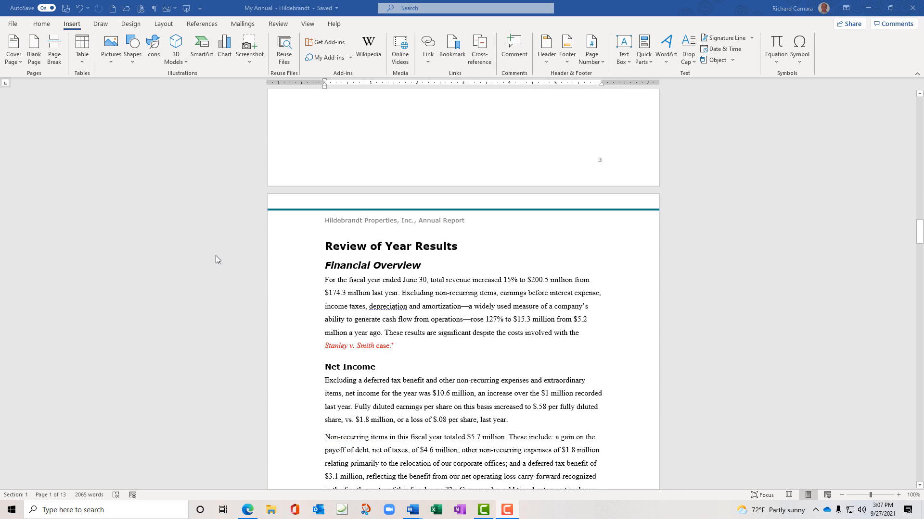
pyautogui.scroll(-10, 216, 260)
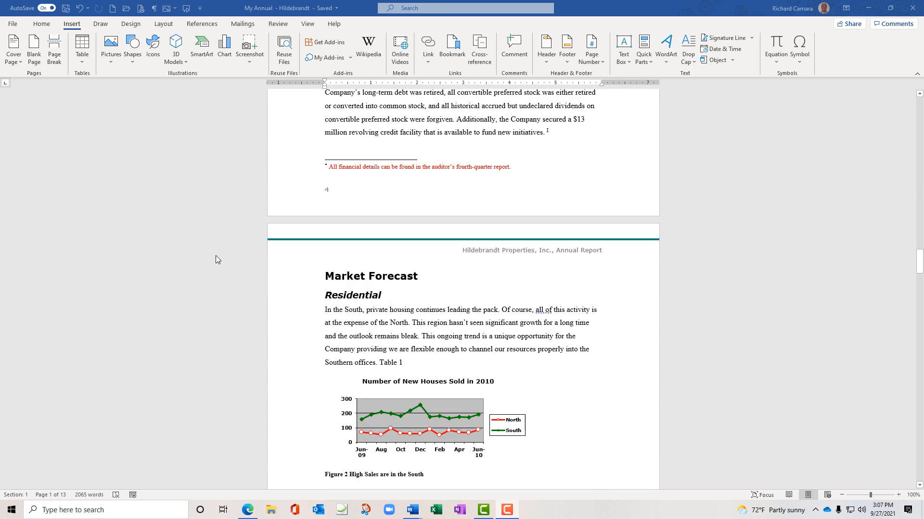
pyautogui.scroll(-8, 215, 260)
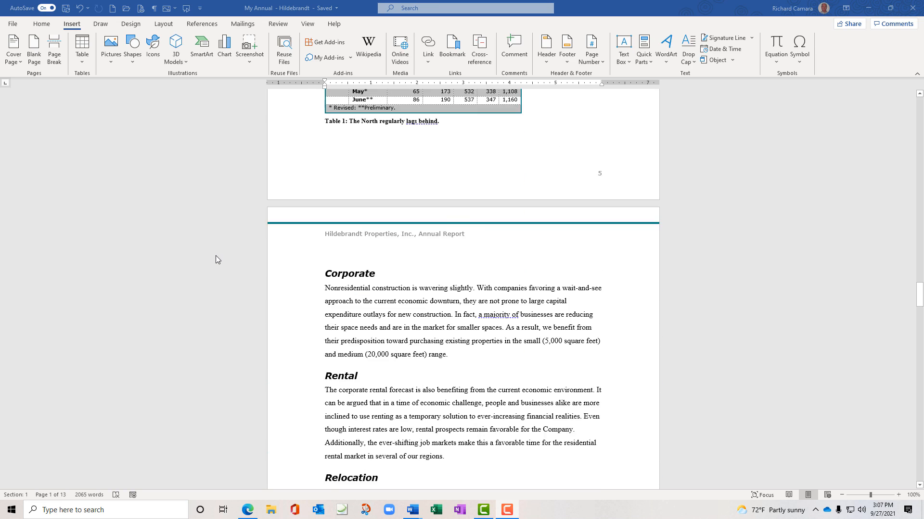
pyautogui.scroll(1, 215, 256)
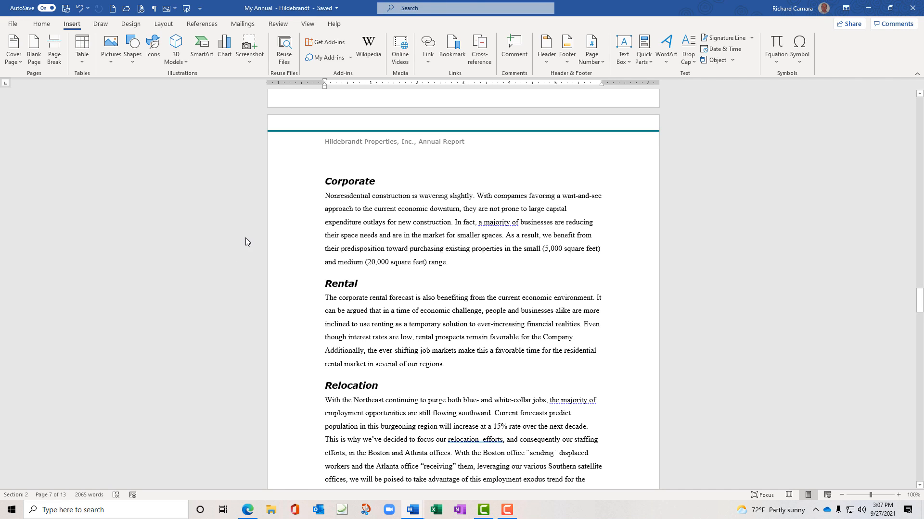
pyautogui.hotkey('ctrl', 'Home')
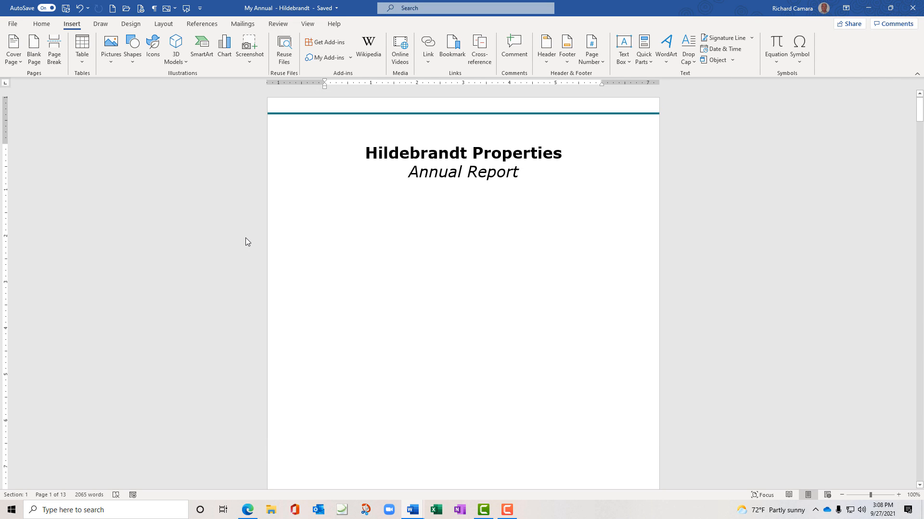
# Jump to page 6 with Go To (Ctrl+G), then close the Find and Replace box
pyautogui.hotkey('ctrl', 'g')
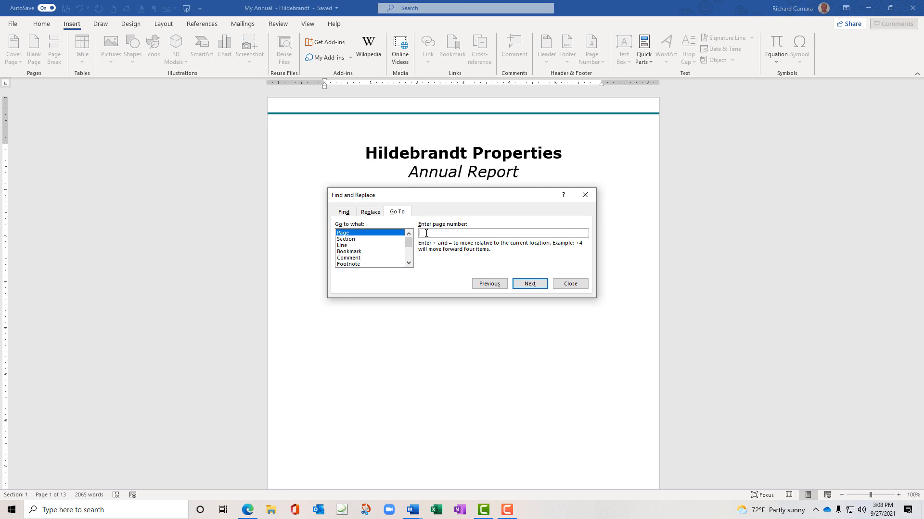
pyautogui.write('5')
pyautogui.press('BackSpace')
pyautogui.write('6')
pyautogui.press('Return')
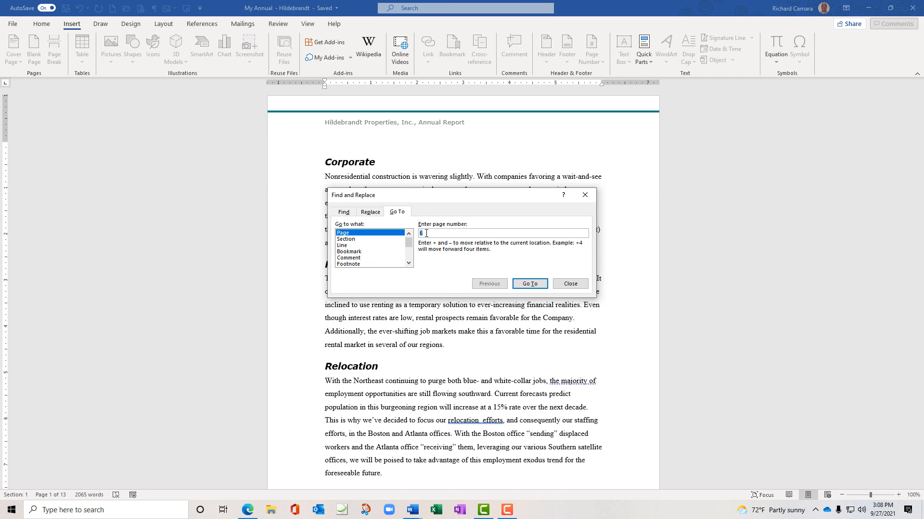
pyautogui.moveTo(443, 196); pyautogui.dragTo(666, 144)
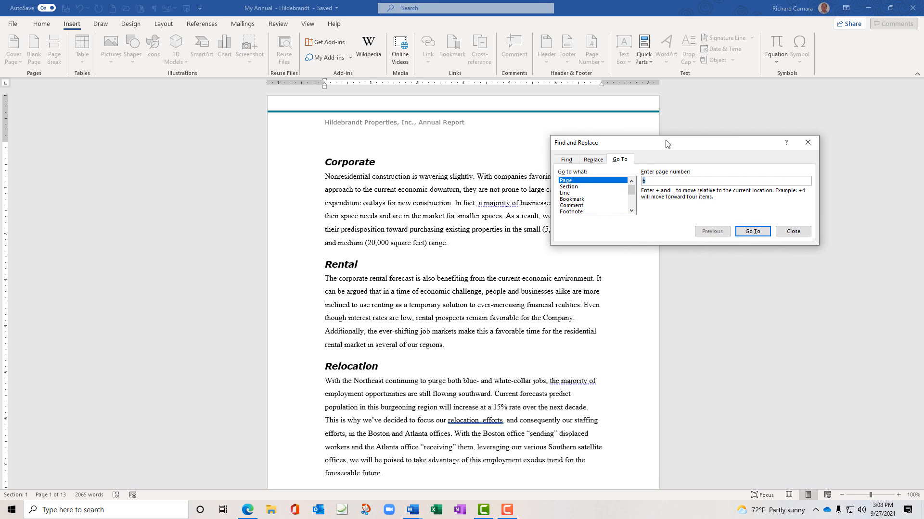
pyautogui.click(808, 142)
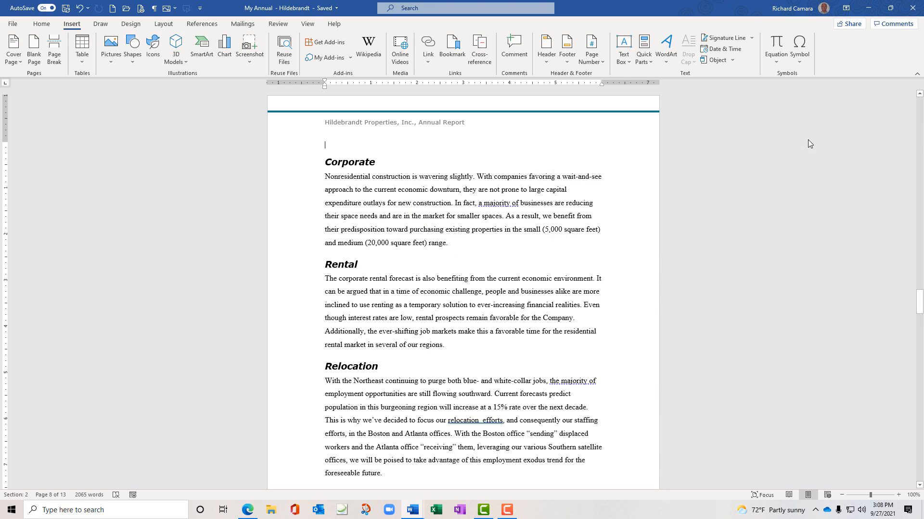
# Delete the extra space in 'relocation efforts' and start typing the '(See Page' note
pyautogui.scroll(-3, 569, 264)
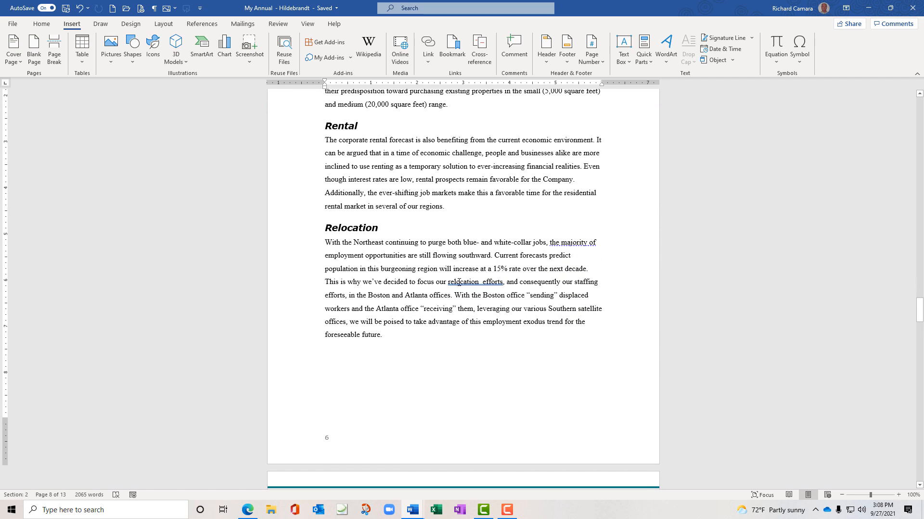
pyautogui.click(483, 281)
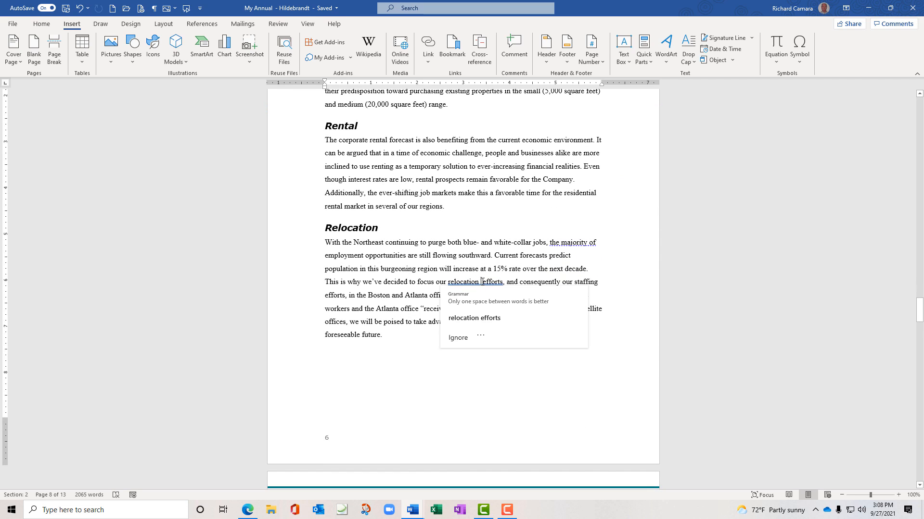
pyautogui.press('BackSpace')
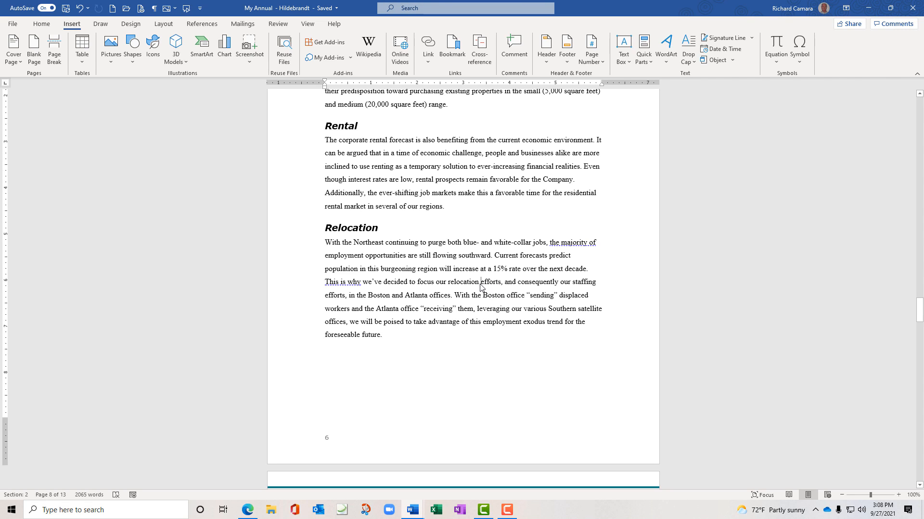
pyautogui.write('(')
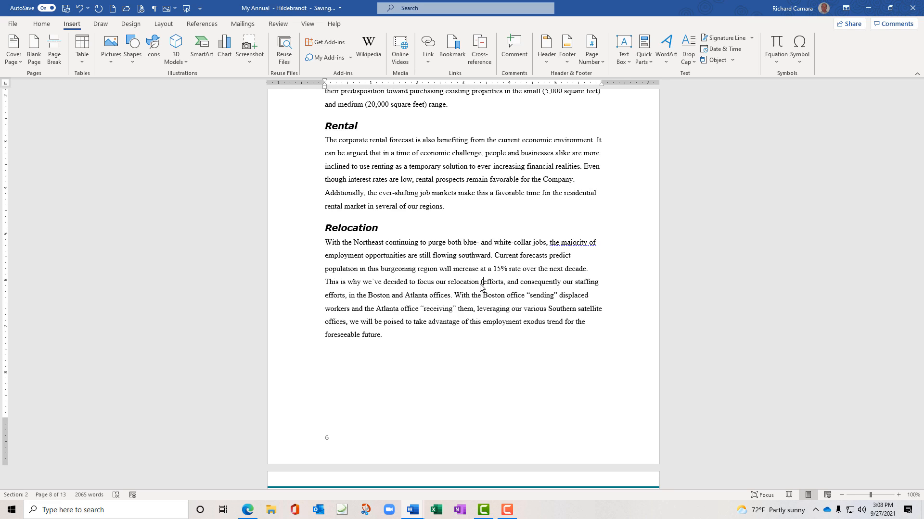
pyautogui.write('See Paag')
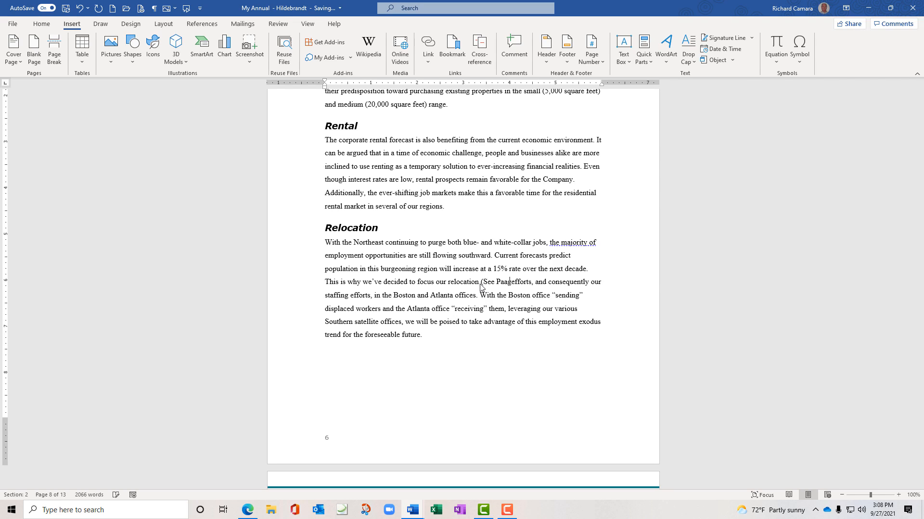
# Fix the misspelling so the note reads '(See Page )' before 'efforts'
pyautogui.press('BackSpace')
pyautogui.press('BackSpace')
pyautogui.write('ge')
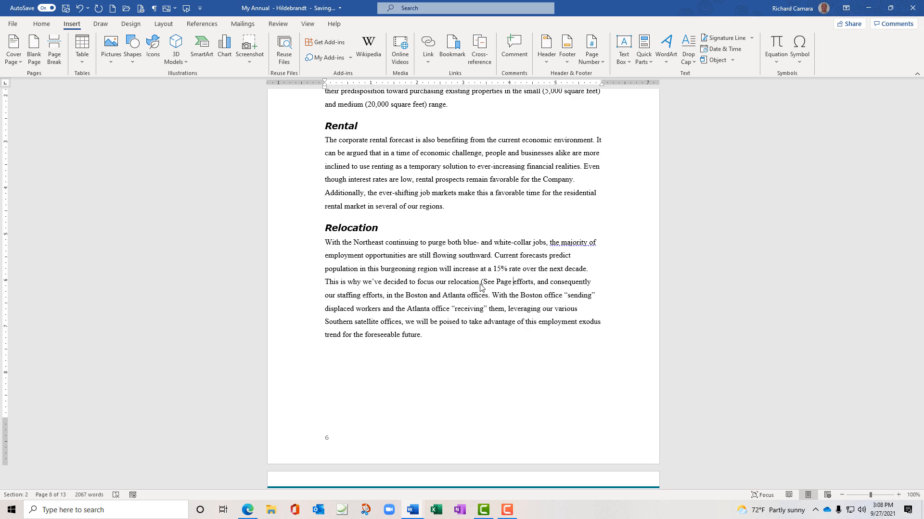
pyautogui.write(' )')
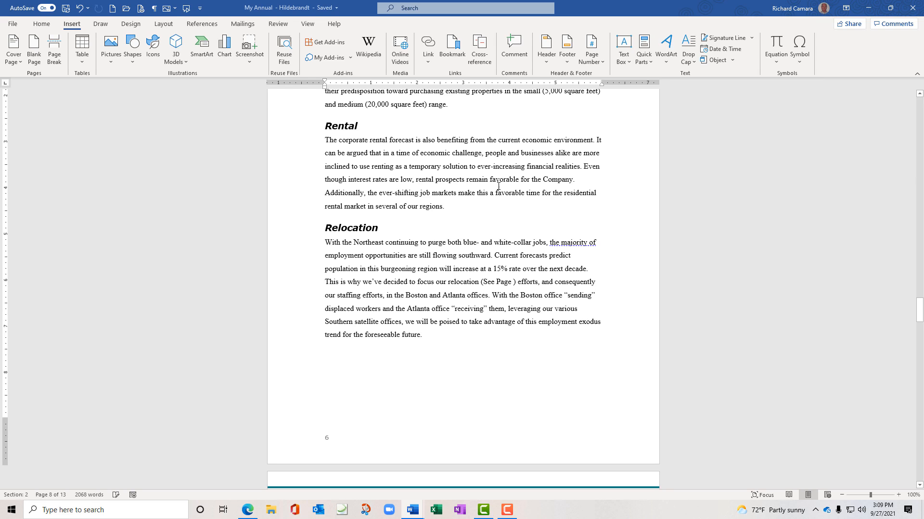
# Insert a page-number cross-reference to the NewRelocationTeam bookmark, making the note '(See Page 7)'
pyautogui.click(488, 59)
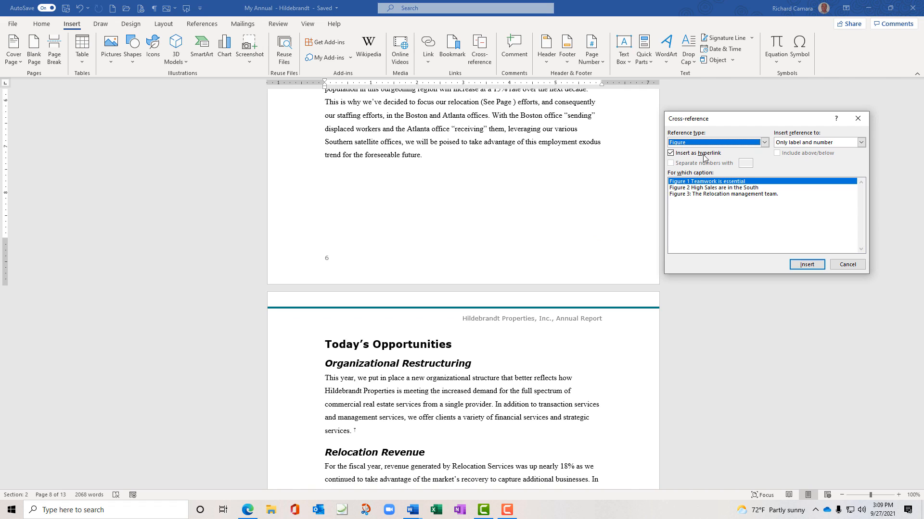
pyautogui.moveTo(720, 122); pyautogui.dragTo(128, 175)
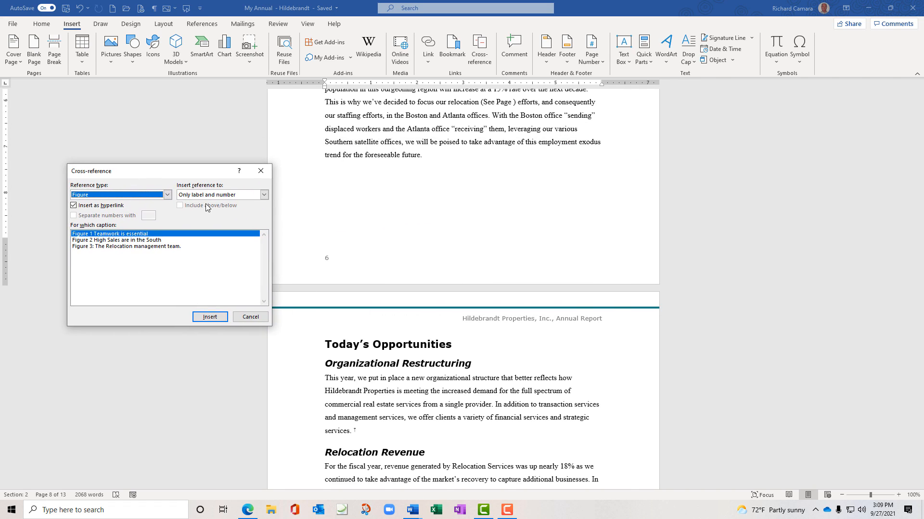
pyautogui.click(168, 195)
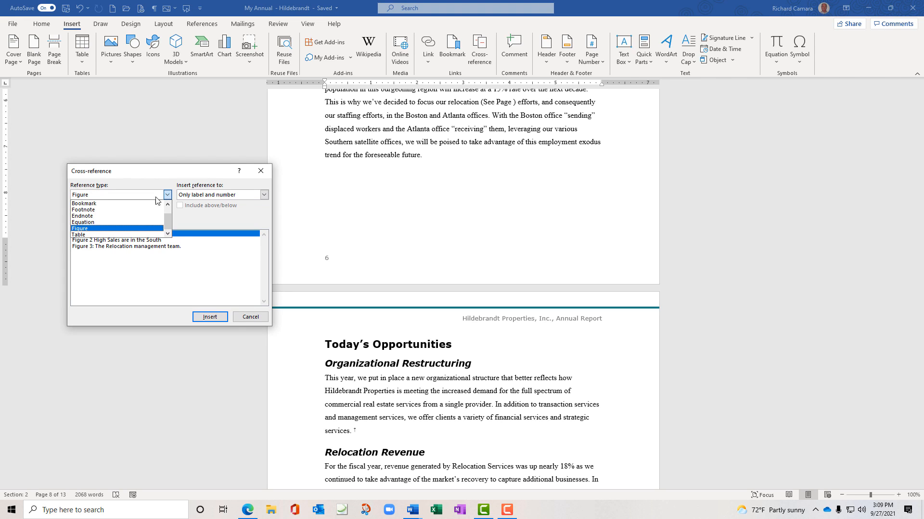
pyautogui.click(129, 204)
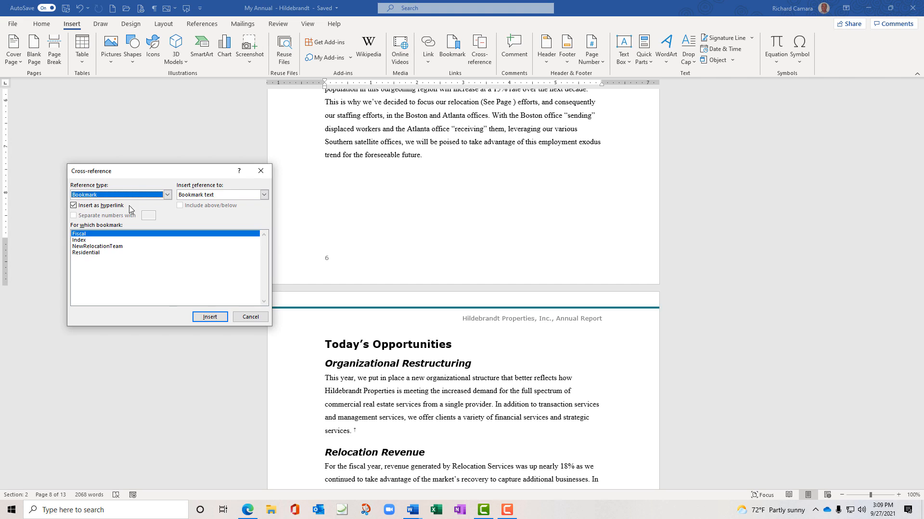
pyautogui.moveTo(135, 174); pyautogui.dragTo(118, 140)
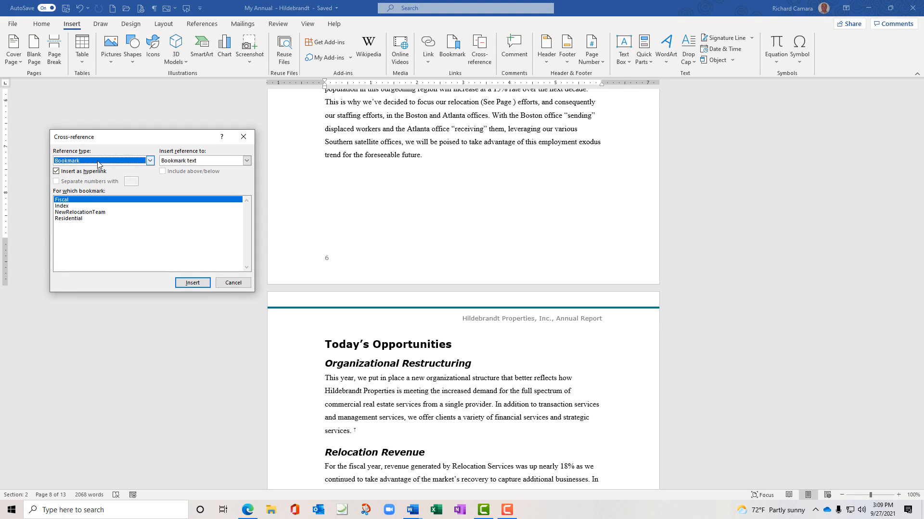
pyautogui.click(81, 212)
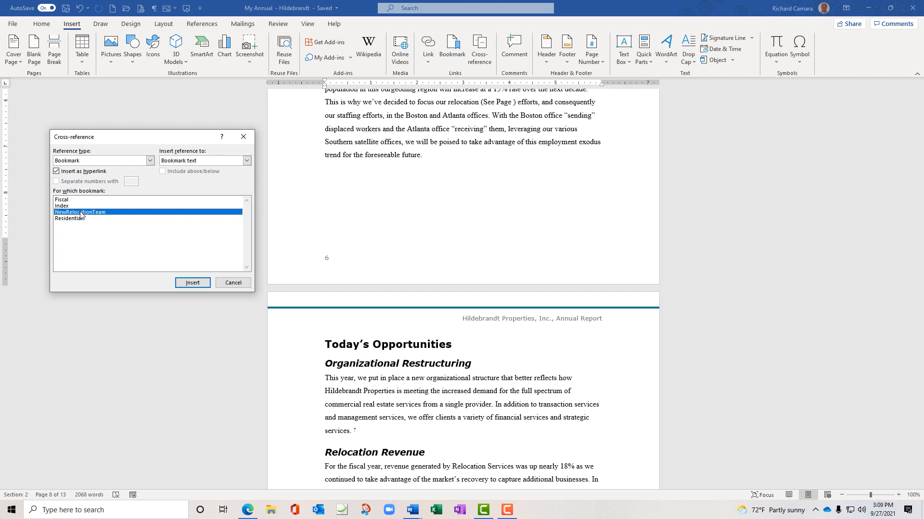
pyautogui.click(247, 161)
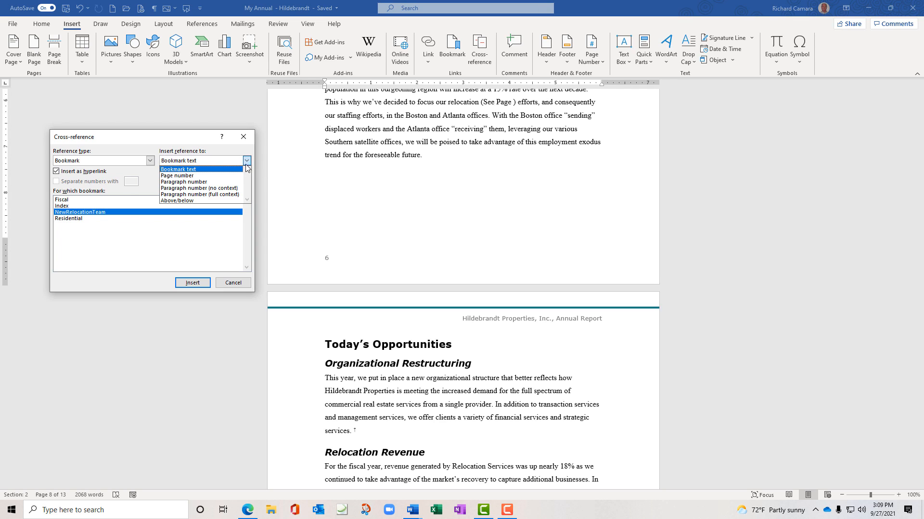
pyautogui.click(215, 176)
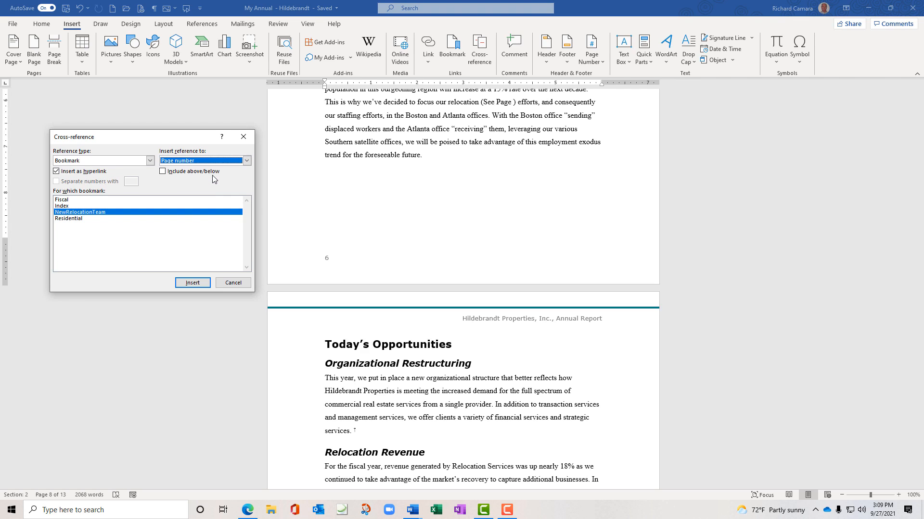
pyautogui.click(196, 284)
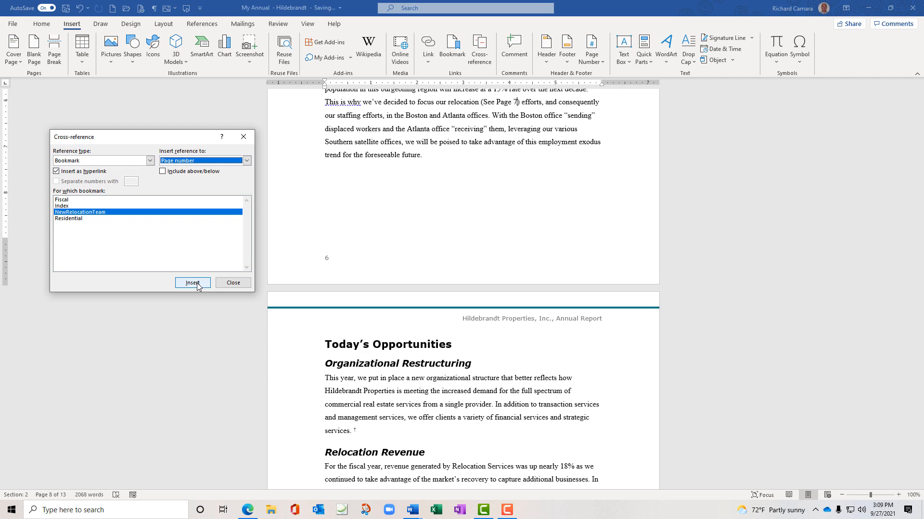
pyautogui.click(234, 282)
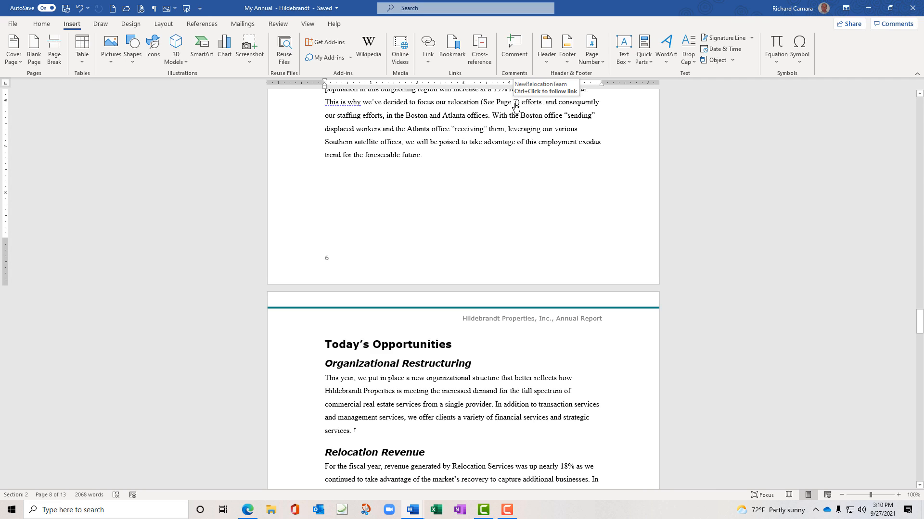
# Follow the '7' link to reach the New Relocation Team section on page 7
pyautogui.keyDown('ctrl'); pyautogui.click(516, 106); pyautogui.keyUp('ctrl')
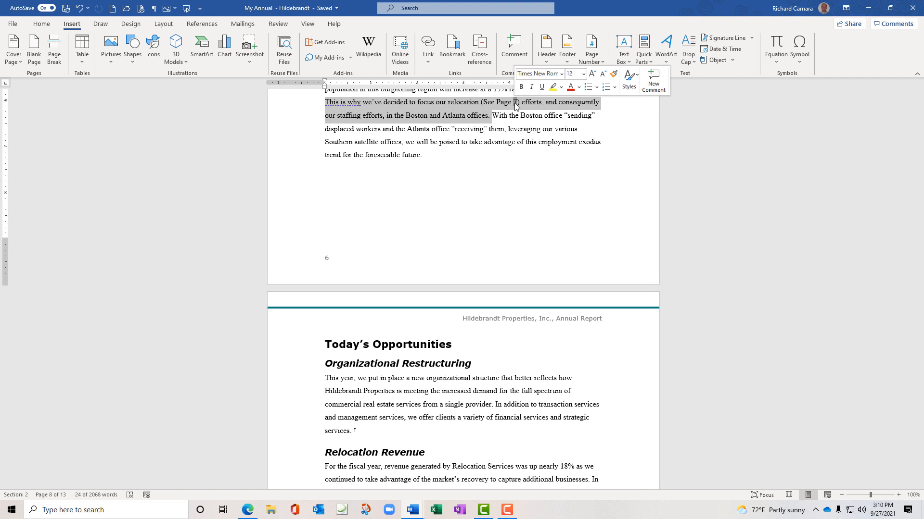
pyautogui.click(515, 106)
pyautogui.keyDown('ctrl'); pyautogui.click(516, 106); pyautogui.keyUp('ctrl')
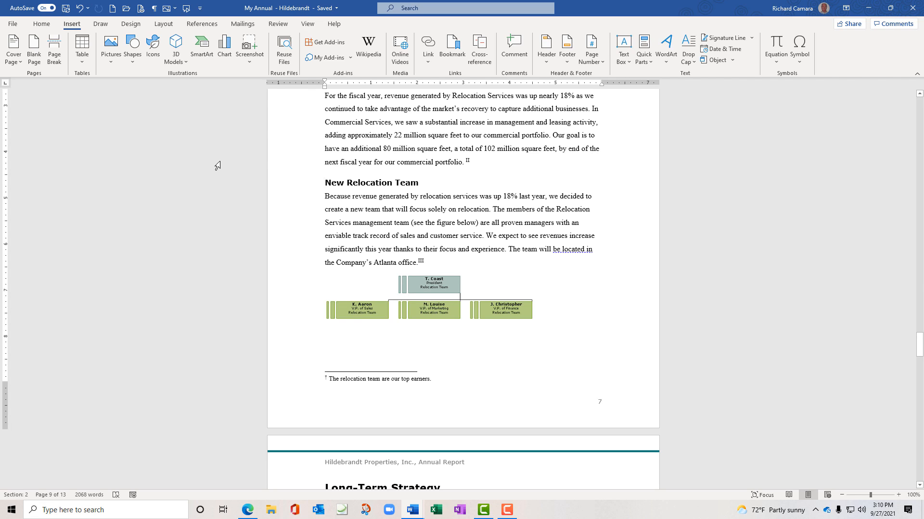
# Jump to page 3 using Go To
pyautogui.hotkey('ctrl', 'g')
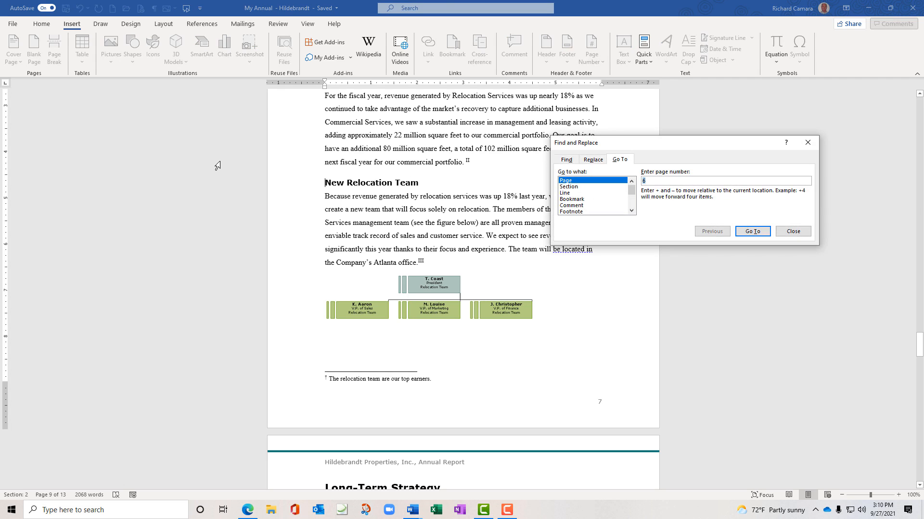
pyautogui.write('3')
pyautogui.press('Return')
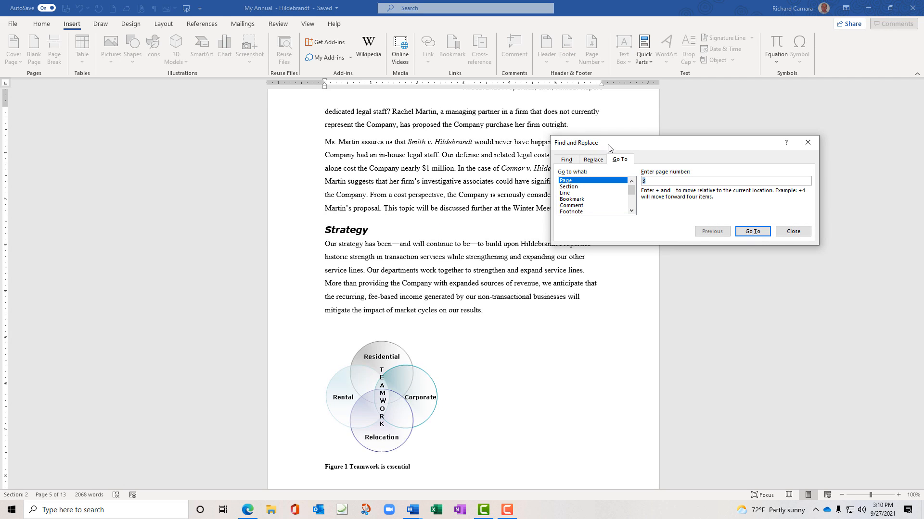
pyautogui.moveTo(615, 145); pyautogui.dragTo(675, 92)
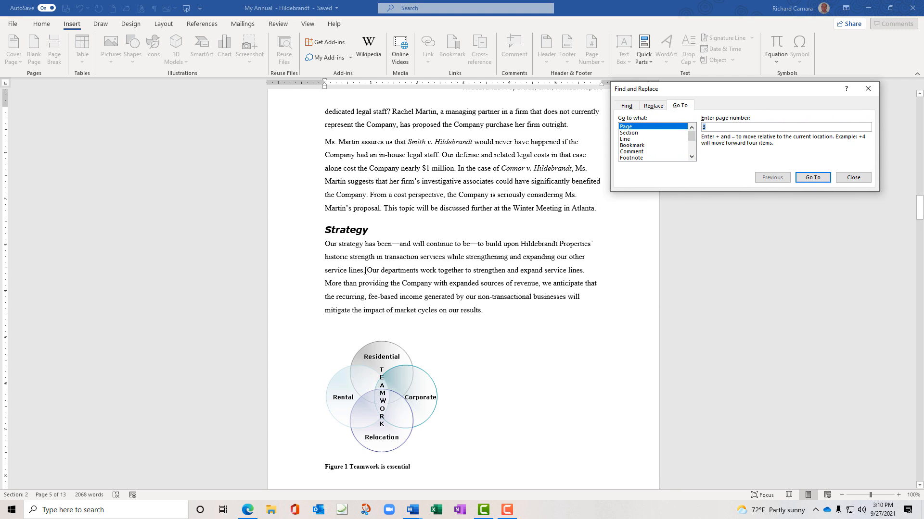
# Type '(See Page )' after 'service lines.' in the Strategy paragraph
pyautogui.click(365, 270)
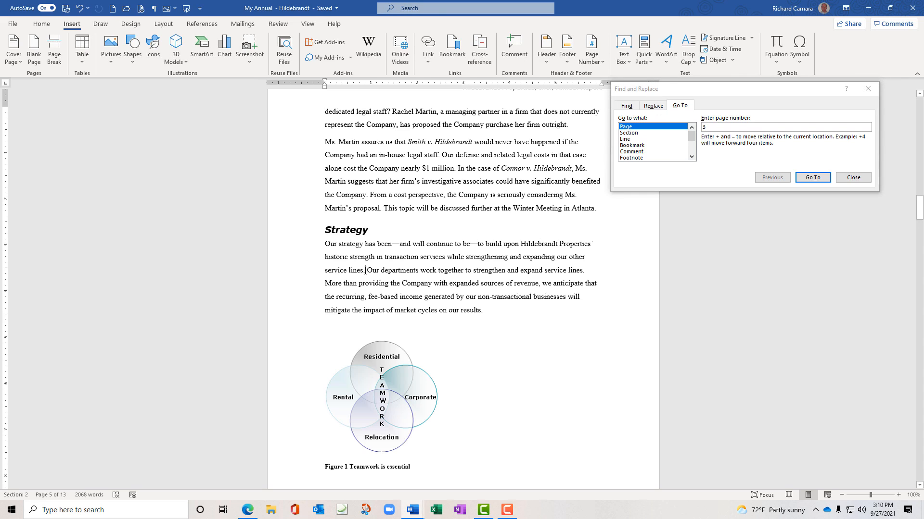
pyautogui.write('(')
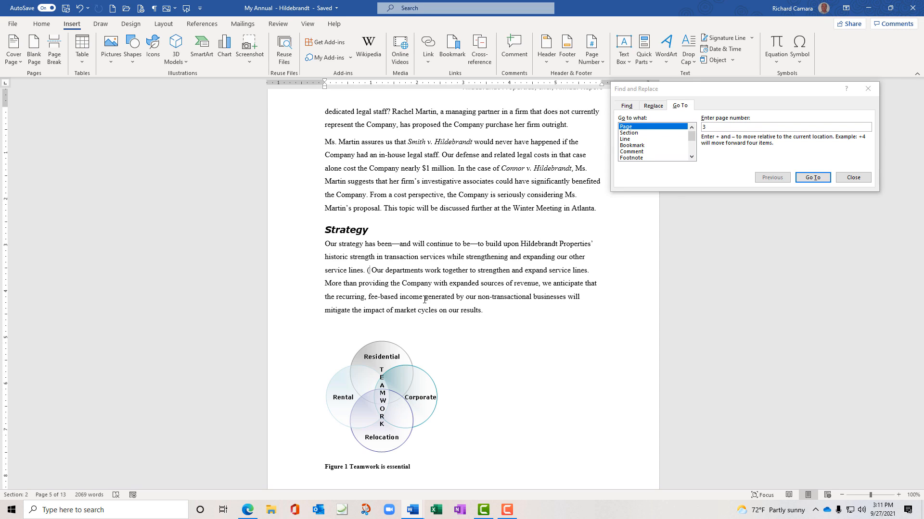
pyautogui.write('See Pa')
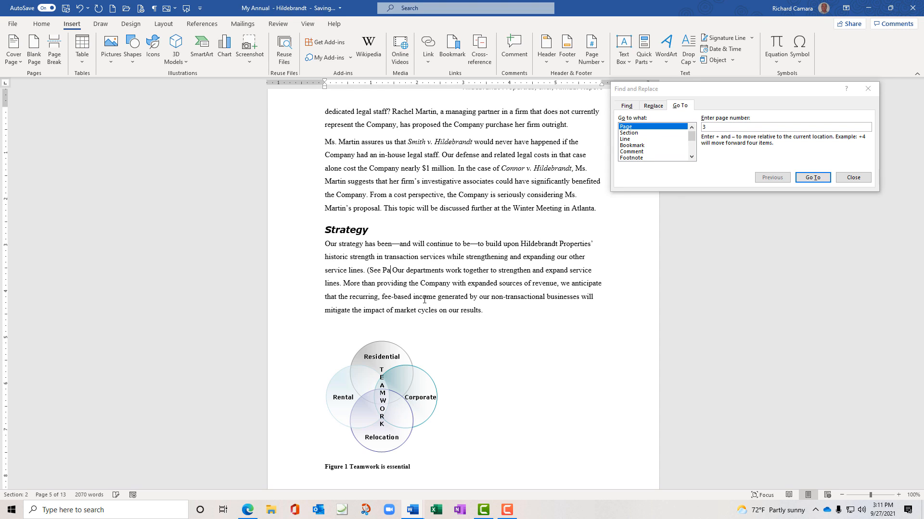
pyautogui.write('ge')
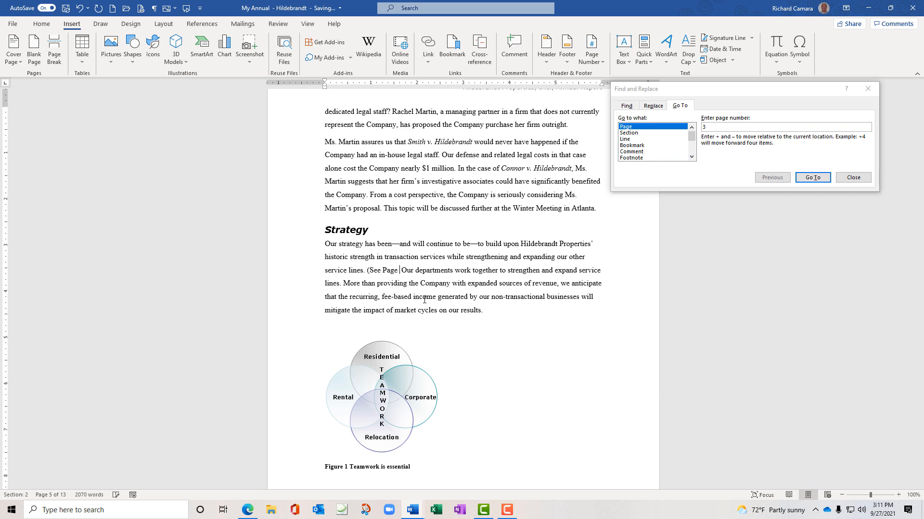
pyautogui.write(' )')
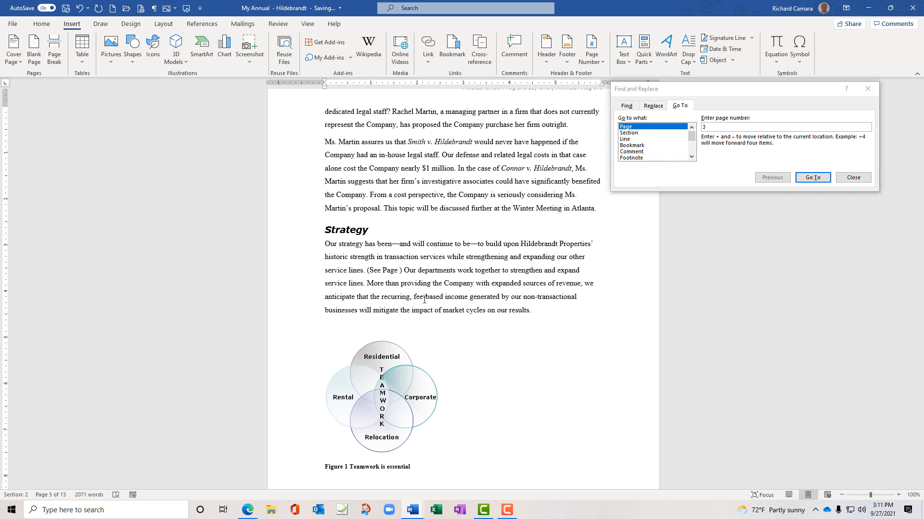
pyautogui.scroll(1, 424, 300)
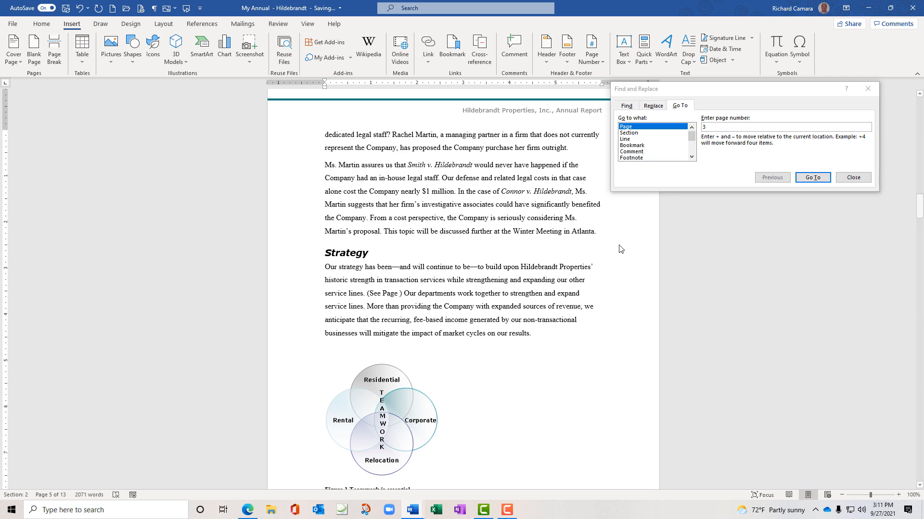
# Insert a Figure 2 cross-reference showing only label and number into the Strategy note
pyautogui.click(486, 58)
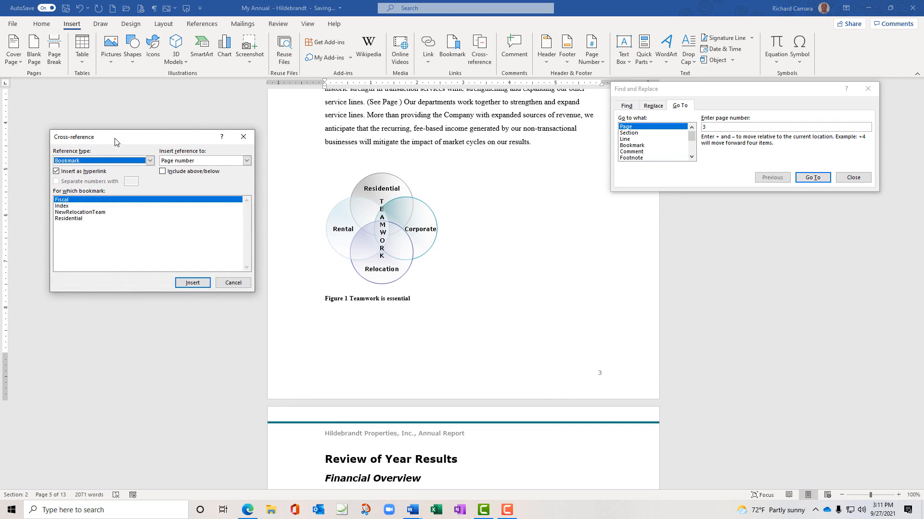
pyautogui.click(150, 161)
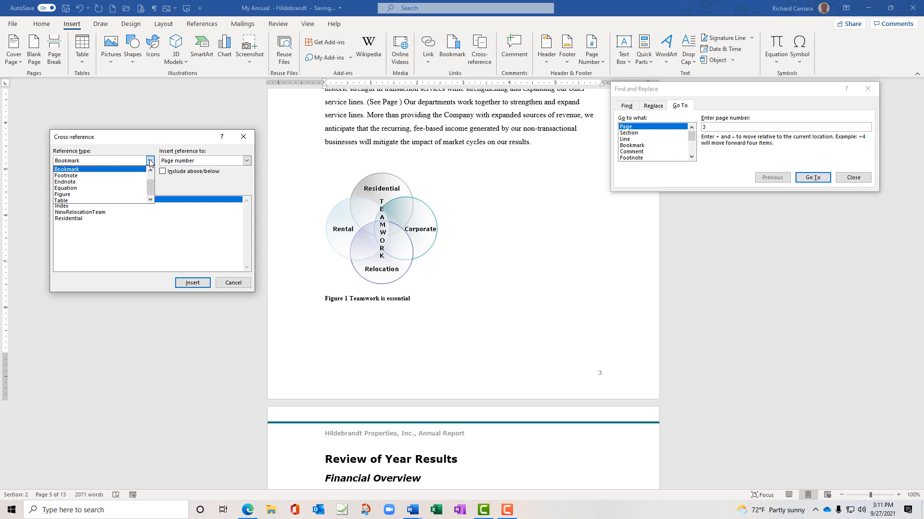
pyautogui.click(117, 195)
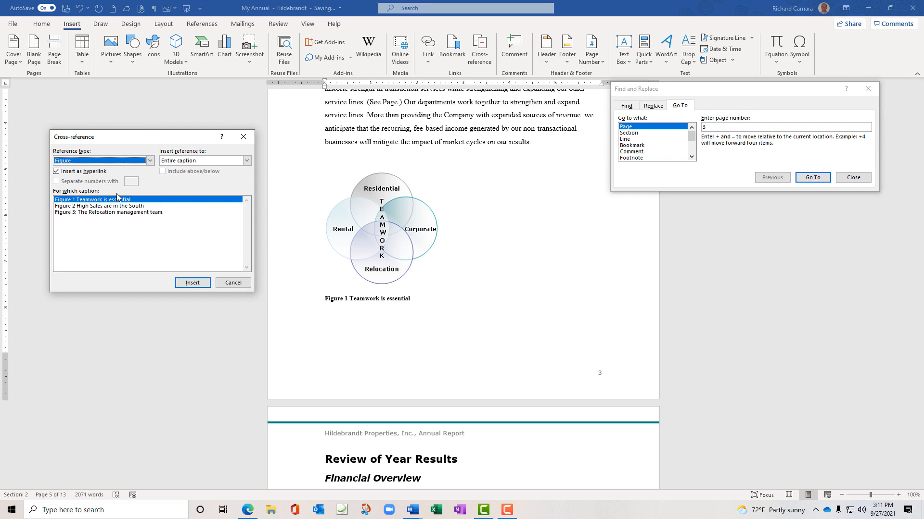
pyautogui.click(114, 207)
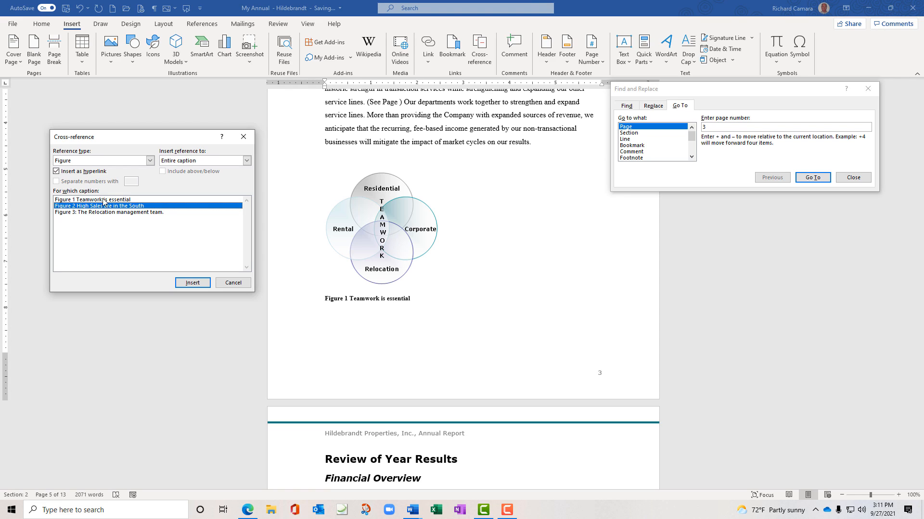
pyautogui.click(247, 161)
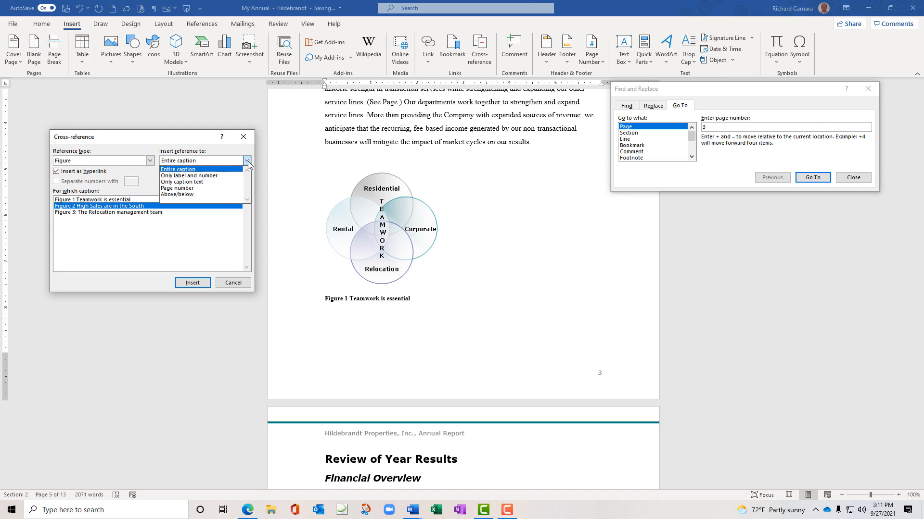
pyautogui.click(215, 176)
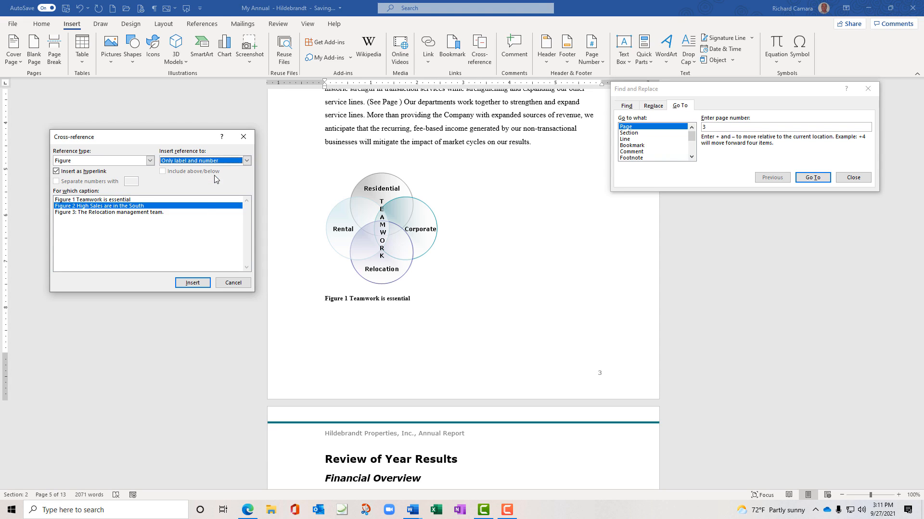
pyautogui.click(192, 283)
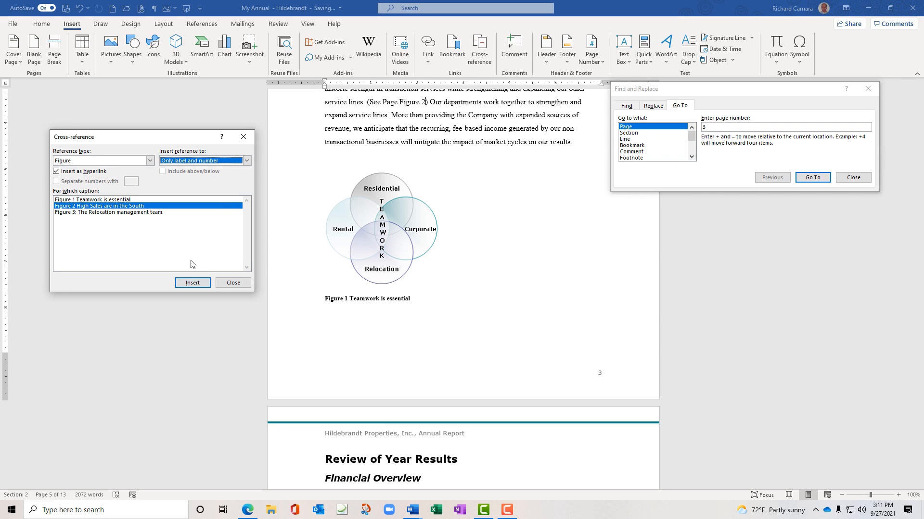
# Delete the leftover word 'Page' so the note reads '(See Figure 2)', and close Find and Replace
pyautogui.doubleClick(389, 103)
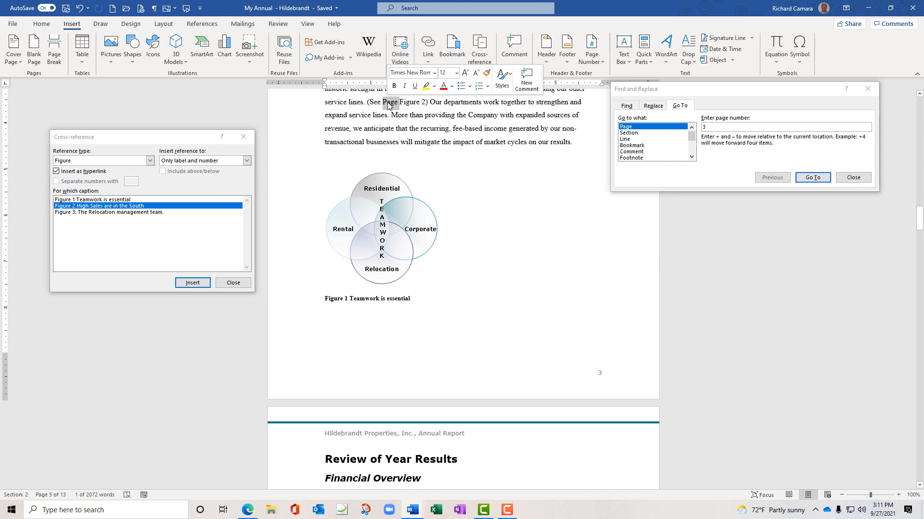
pyautogui.press('Delete')
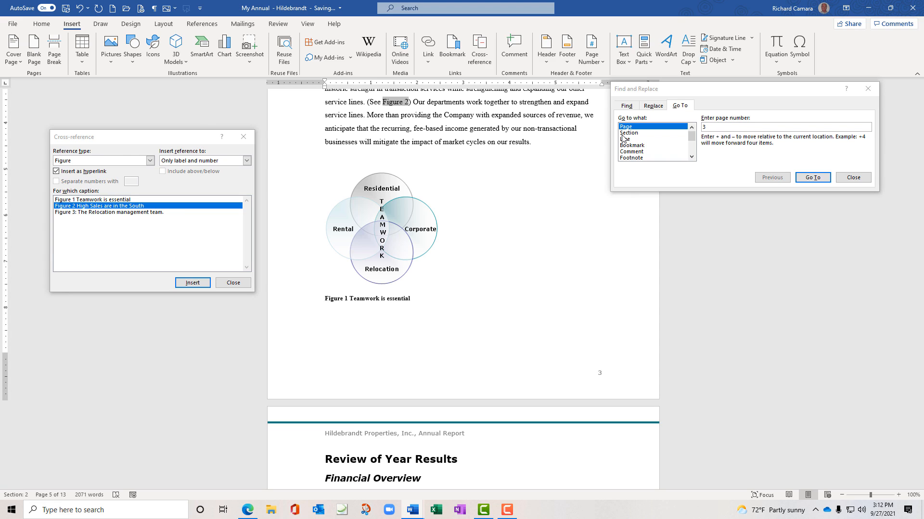
pyautogui.click(860, 179)
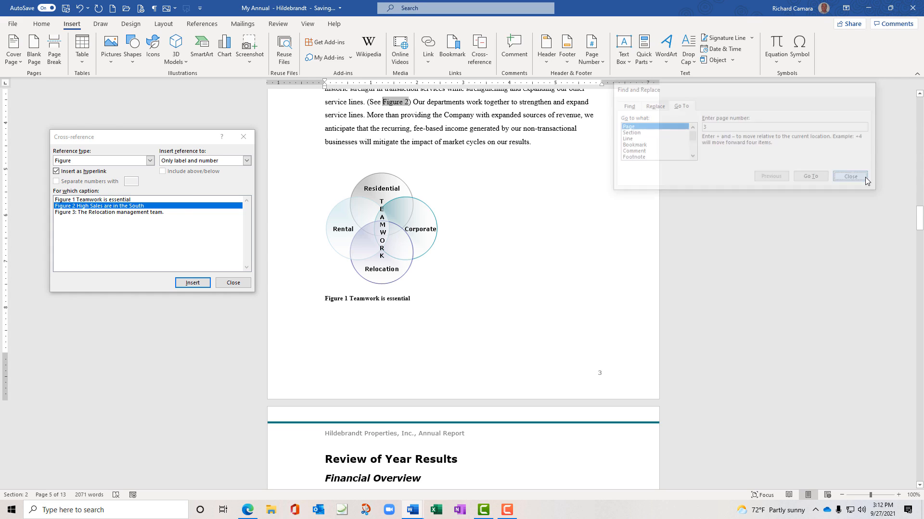
pyautogui.click(191, 283)
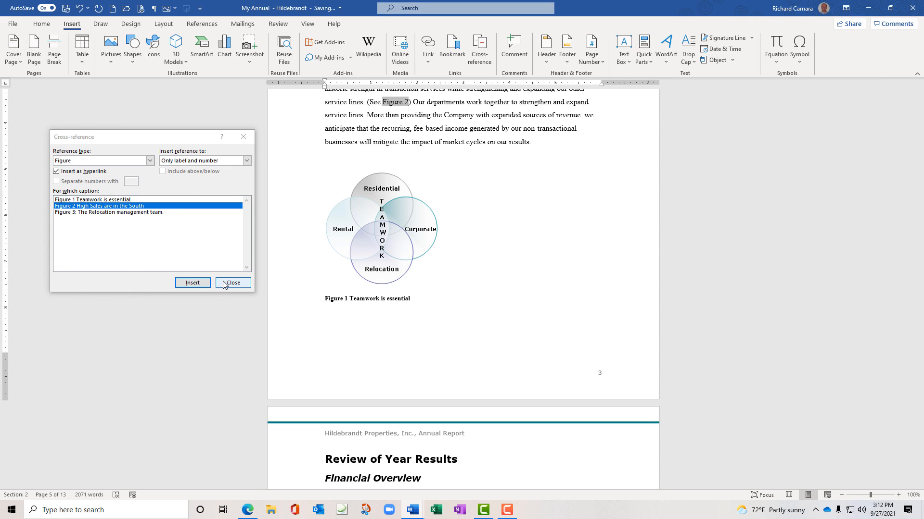
# Close the Cross-reference dialog and follow the Figure 2 link to the 'High Sales are in the South' chart
pyautogui.click(233, 282)
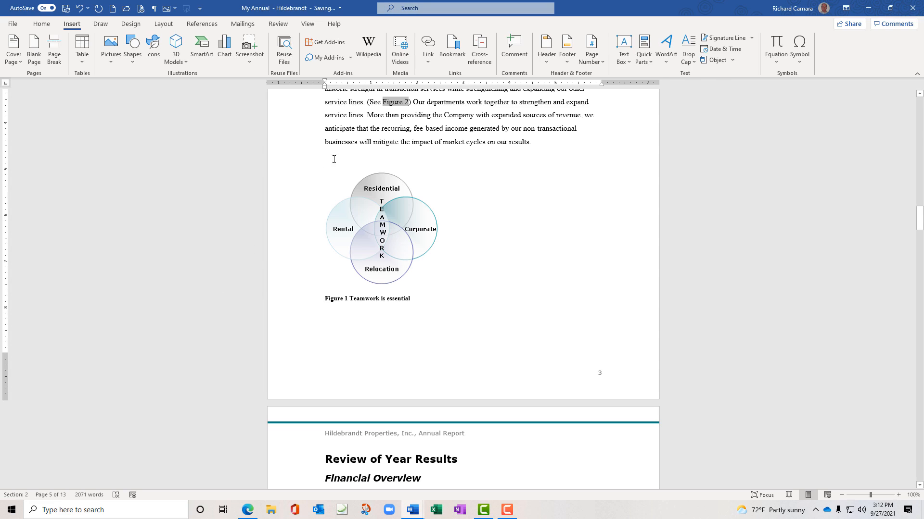
pyautogui.keyDown('ctrl'); pyautogui.click(403, 103); pyautogui.keyUp('ctrl')
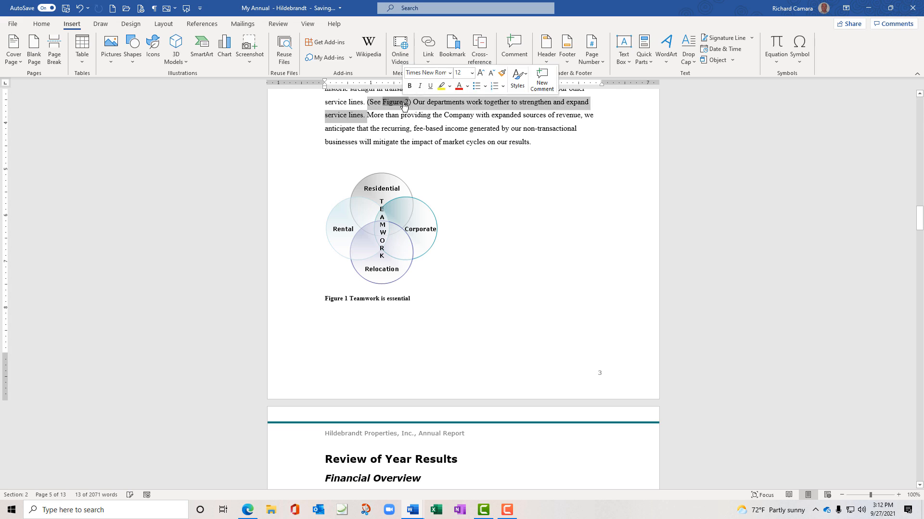
pyautogui.click(410, 107)
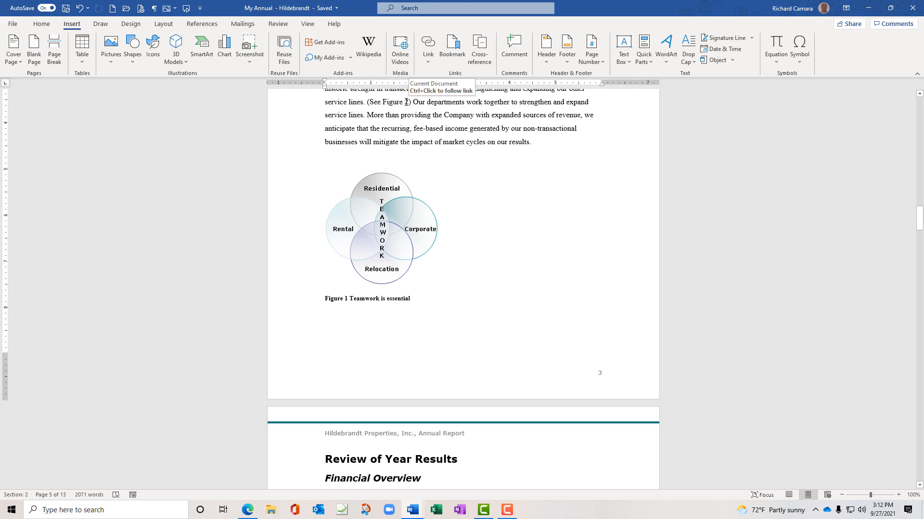
pyautogui.keyDown('ctrl'); pyautogui.click(407, 102); pyautogui.keyUp('ctrl')
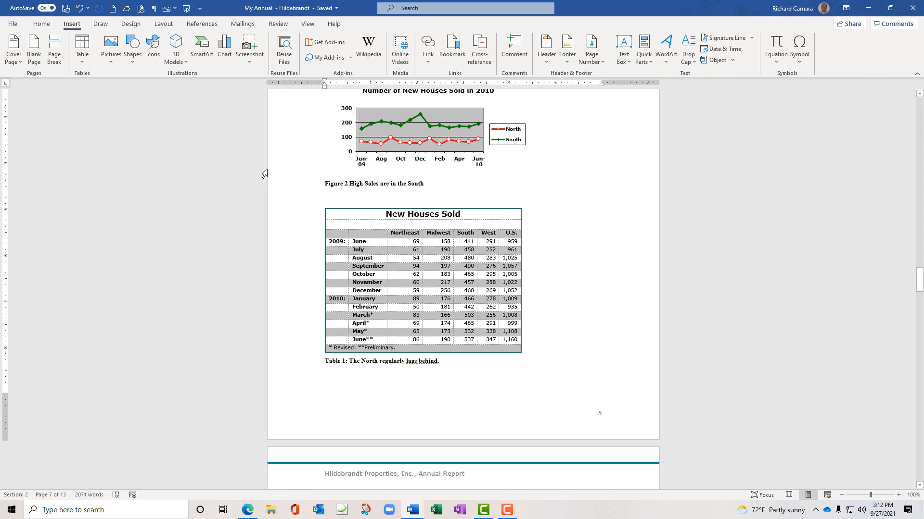
pyautogui.scroll(1, 264, 174)
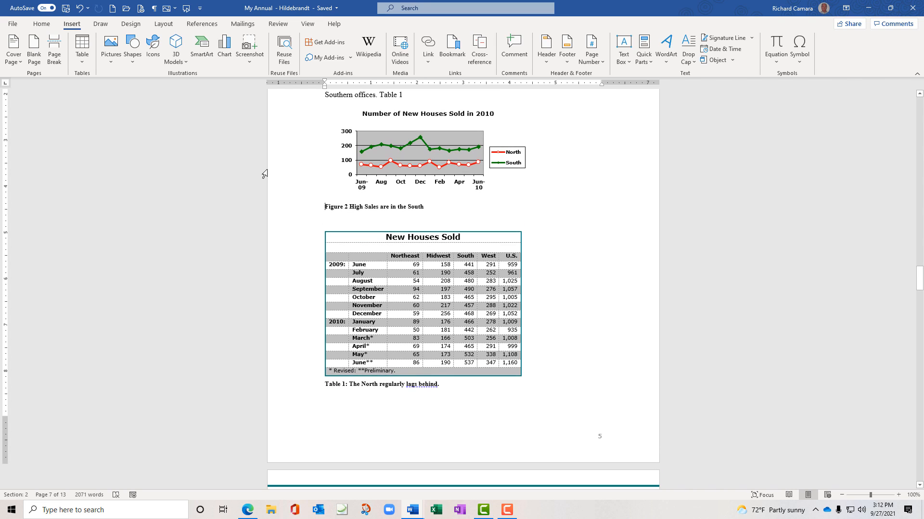
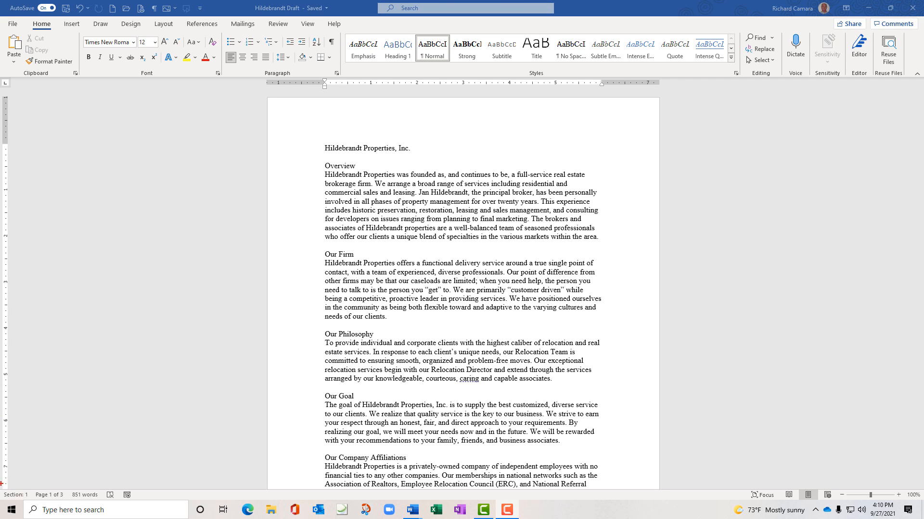
# Turn the status bar's Section number readout off and then back on
pyautogui.moveTo(3, 485); pyautogui.dragTo(43, 480)
pyautogui.moveTo(80, 479)
pyautogui.mouseDown()
pyautogui.moveTo(137, 490)
pyautogui.moveTo(104, 503)
pyautogui.moveTo(3, 505)
pyautogui.mouseUp()
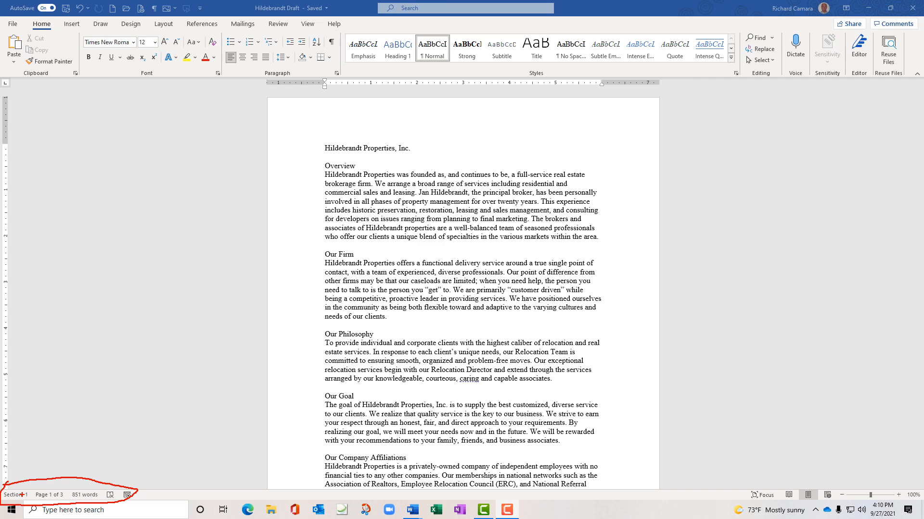
pyautogui.press('Escape')
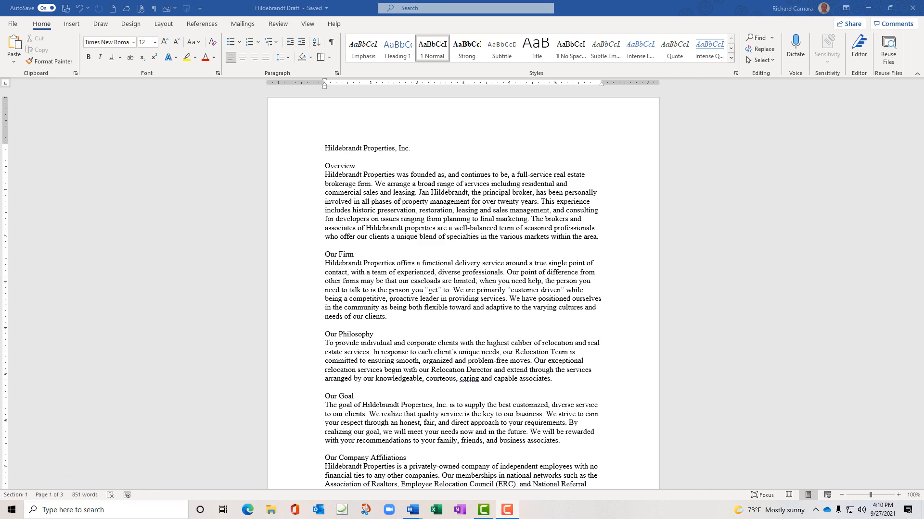
pyautogui.rightClick(159, 495)
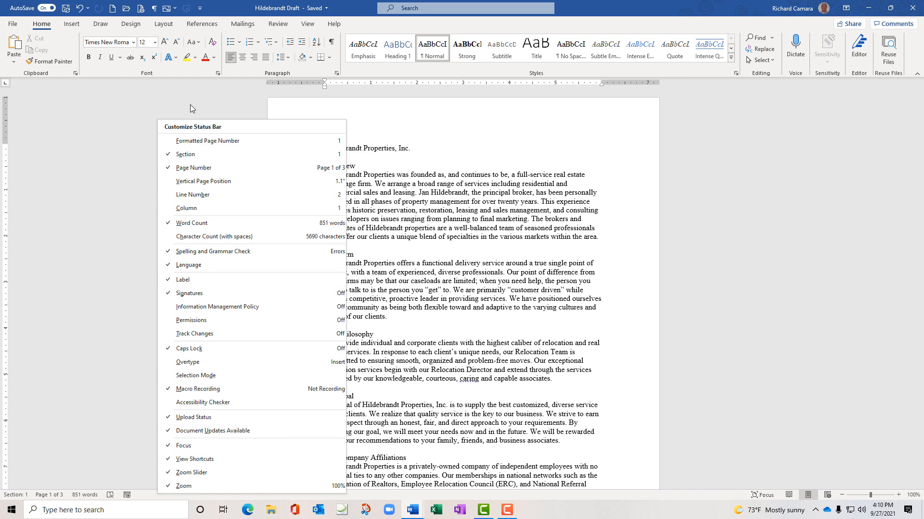
pyautogui.click(189, 155)
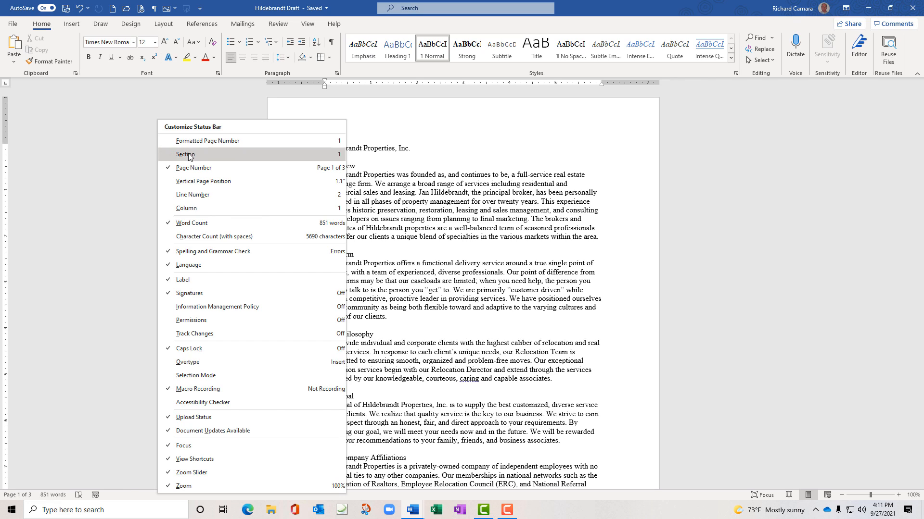
pyautogui.click(148, 157)
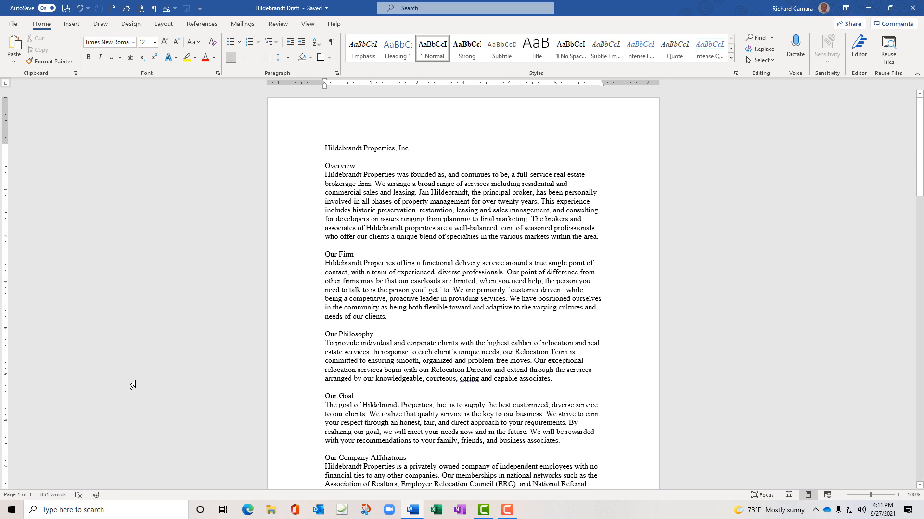
pyautogui.rightClick(153, 496)
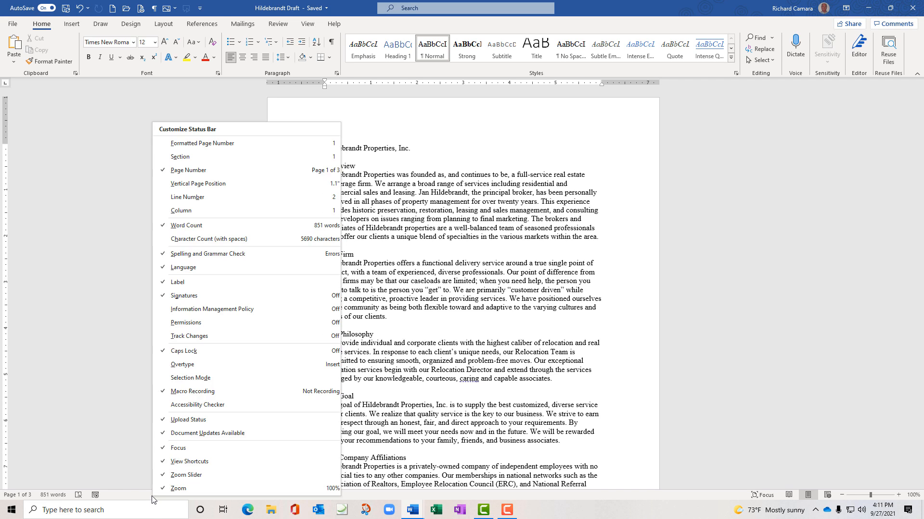
pyautogui.click(176, 157)
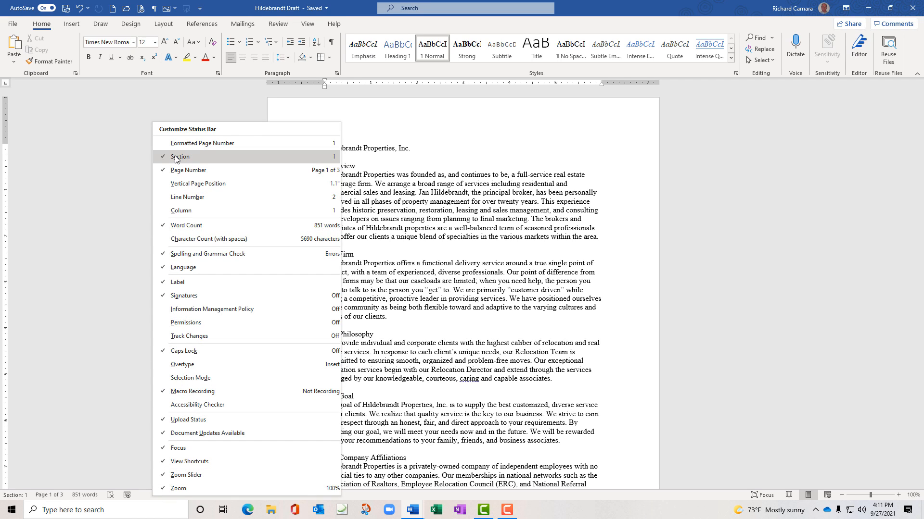
pyautogui.click(76, 120)
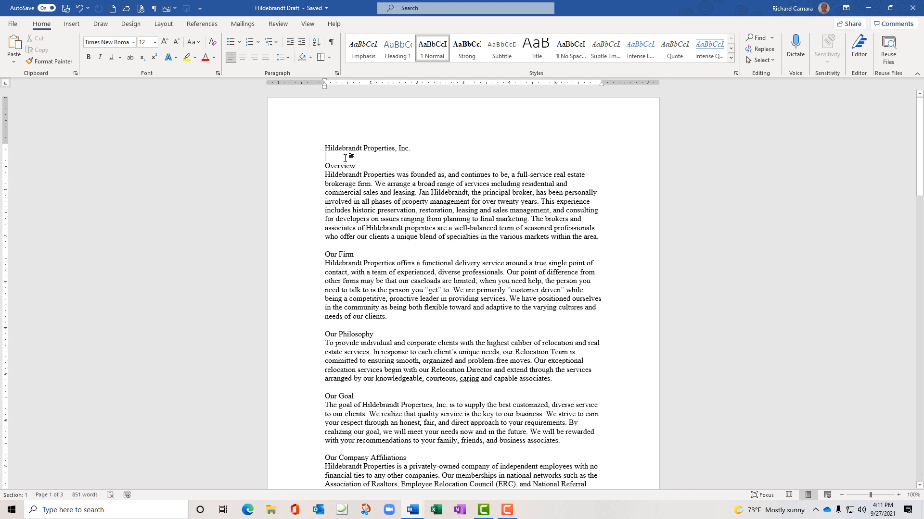
# Turn on Show/Hide ¶ to display paragraph marks and spaces in the text
pyautogui.click(331, 43)
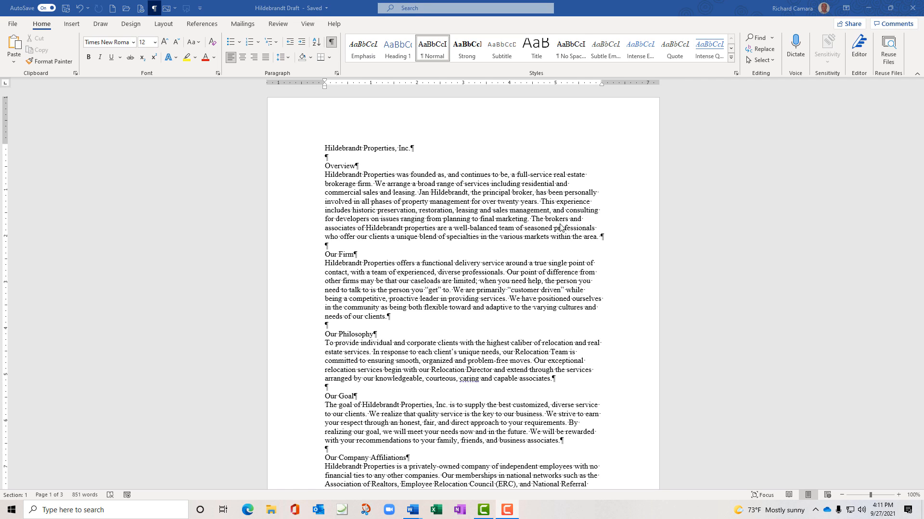
pyautogui.doubleClick(446, 203)
pyautogui.click(446, 202)
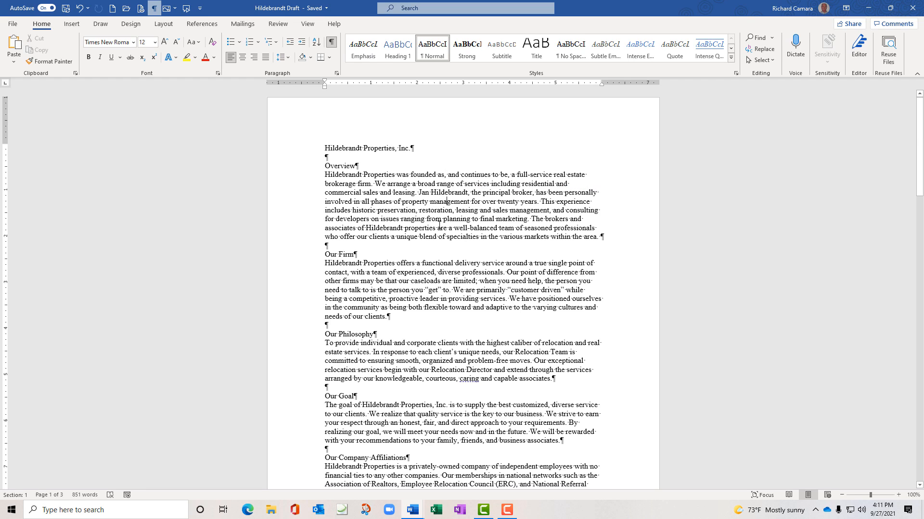
# Try a two-column layout on the Layout tab, then return the text to one column
pyautogui.click(167, 25)
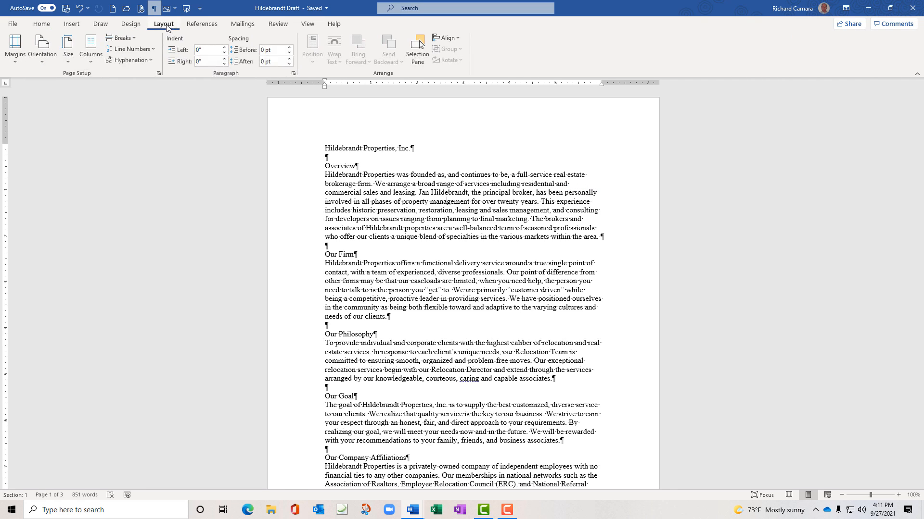
pyautogui.click(90, 63)
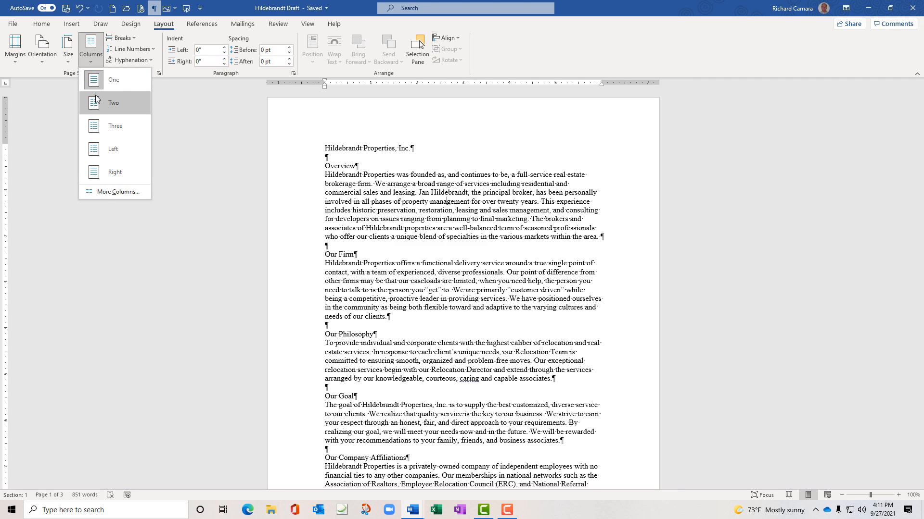
pyautogui.click(96, 101)
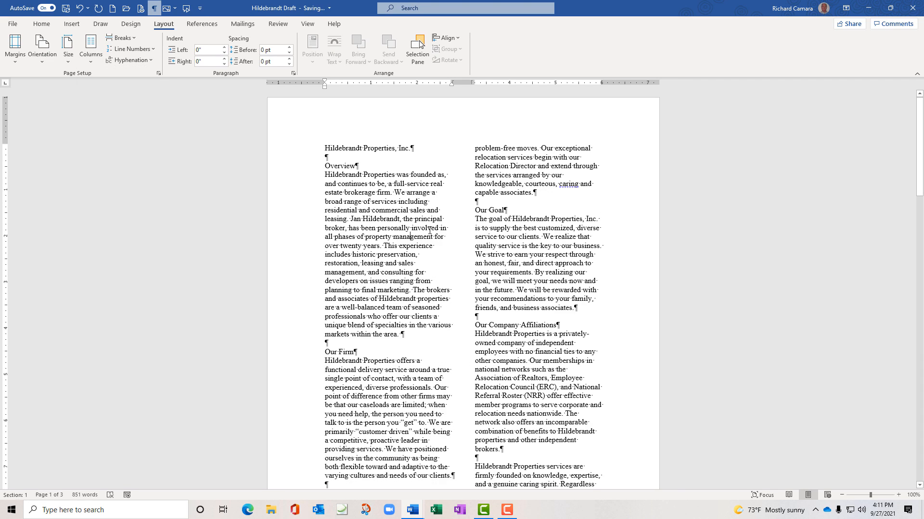
pyautogui.scroll(-8, 430, 231)
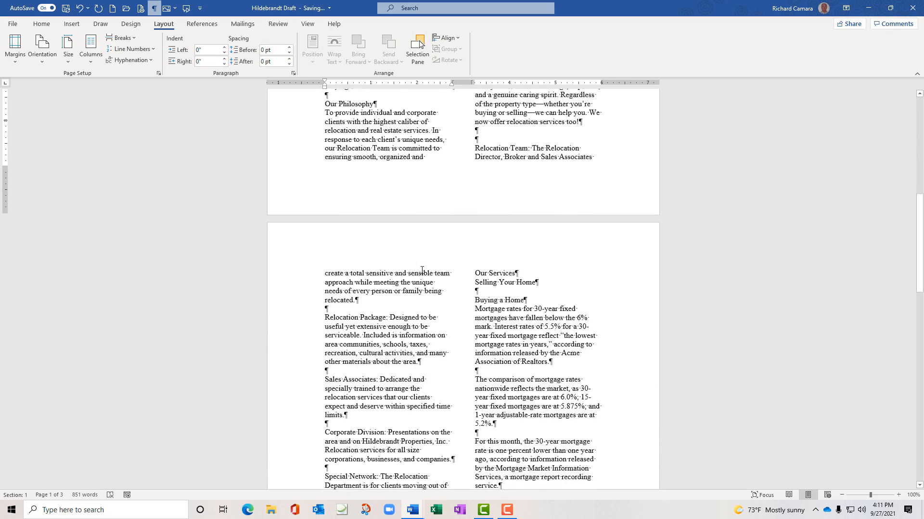
pyautogui.scroll(-6, 422, 271)
pyautogui.scroll(6, 304, 195)
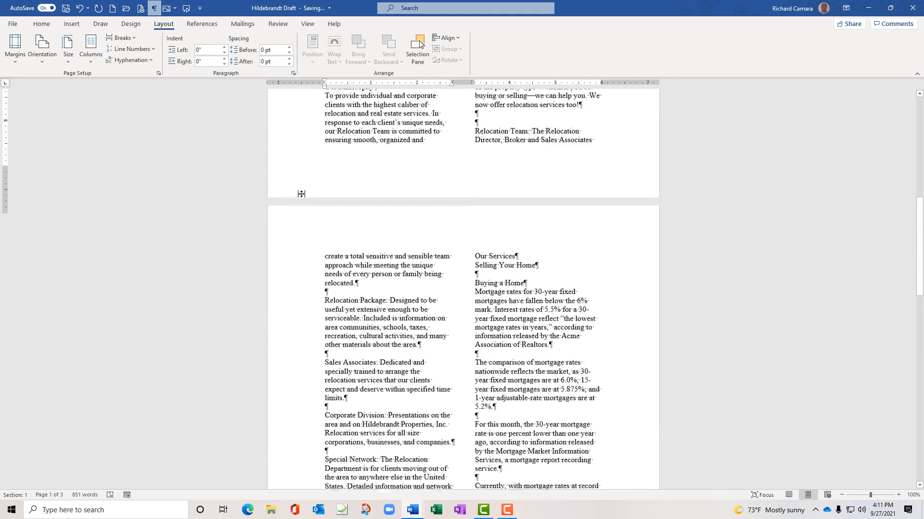
pyautogui.scroll(9, 301, 194)
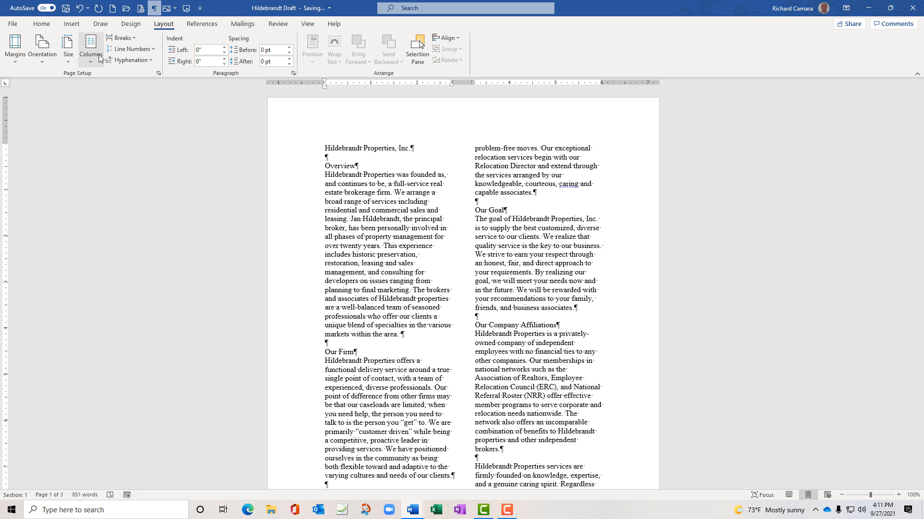
pyautogui.click(92, 65)
pyautogui.click(98, 80)
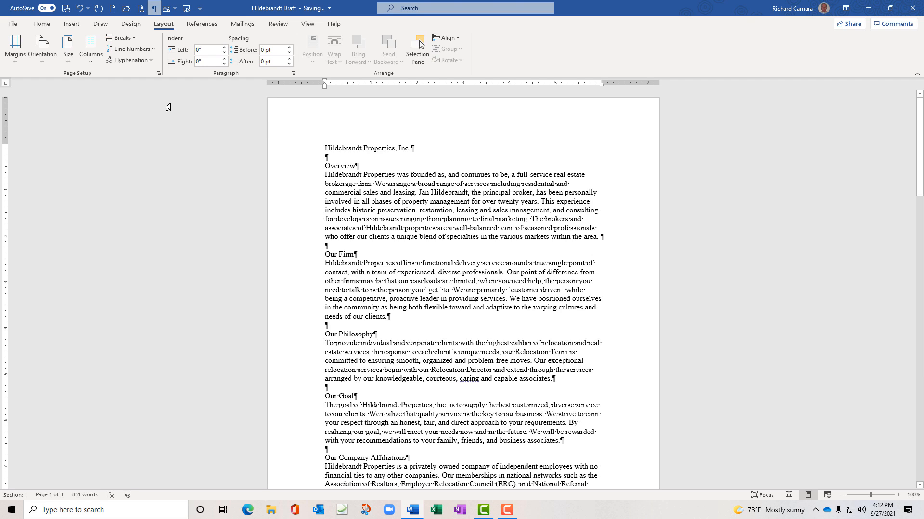
# Add blank lines under the title and insert a Next Page section break
pyautogui.click(332, 159)
pyautogui.press('Return')
pyautogui.press('Return')
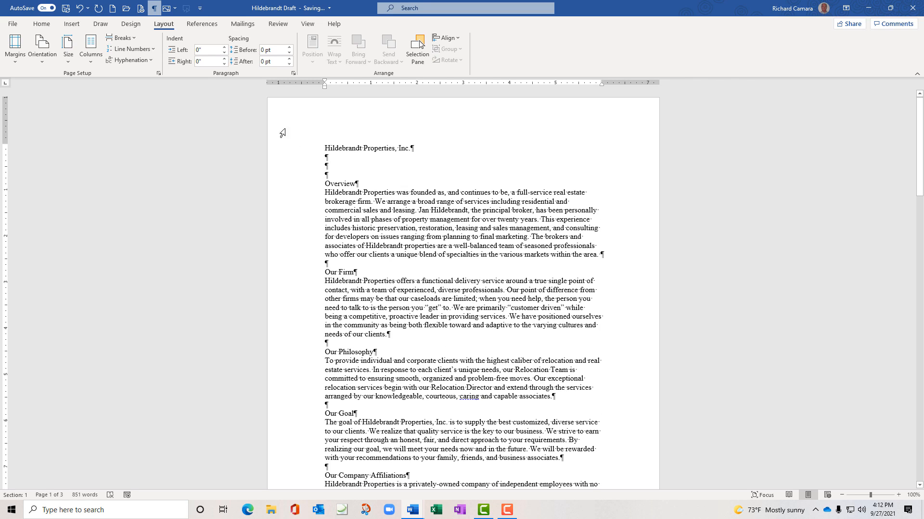
pyautogui.click(134, 40)
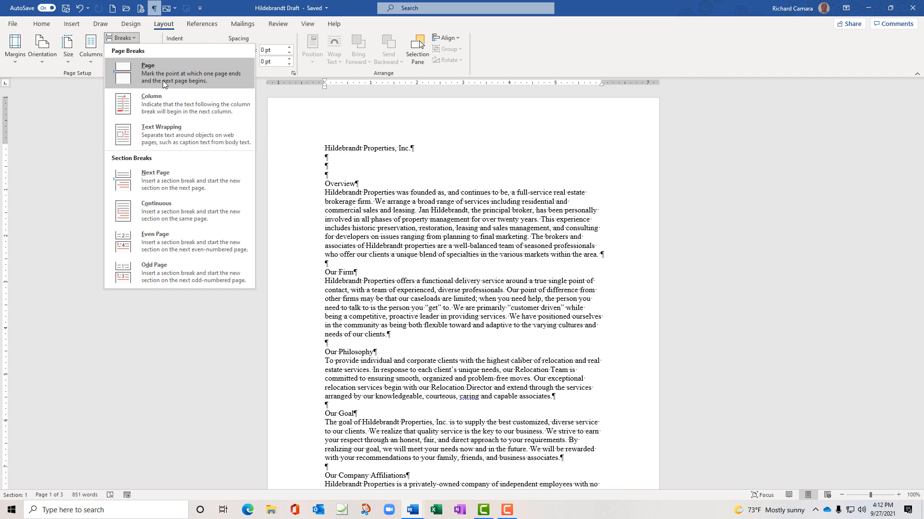
pyautogui.click(169, 177)
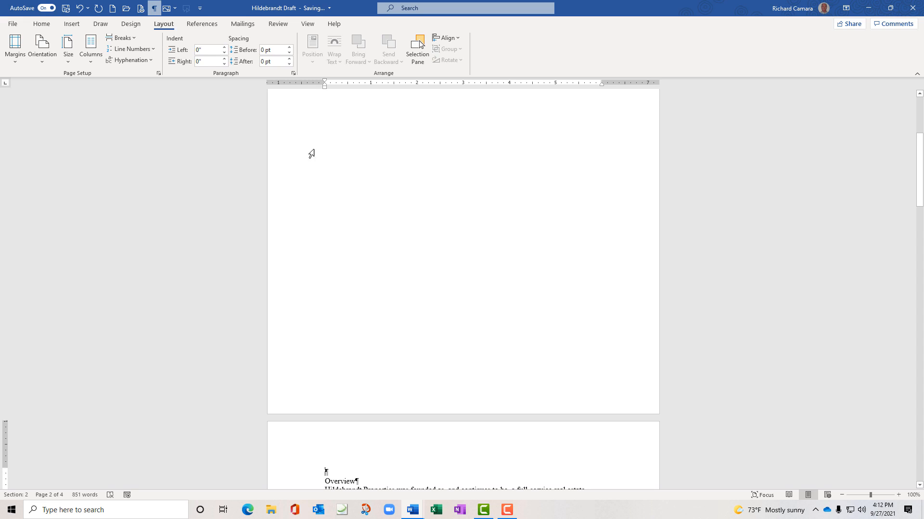
# Place the insertion point at the top of the Overview text on page 2
pyautogui.scroll(5, 327, 194)
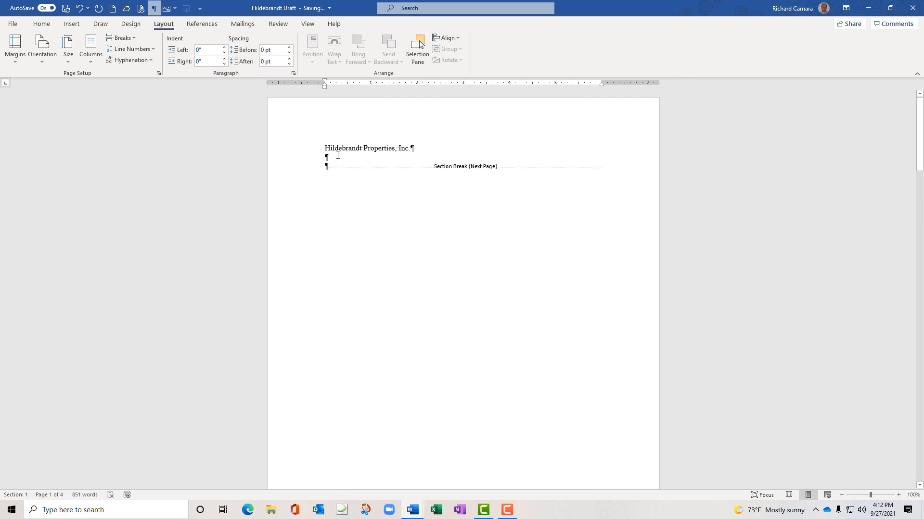
pyautogui.click(336, 156)
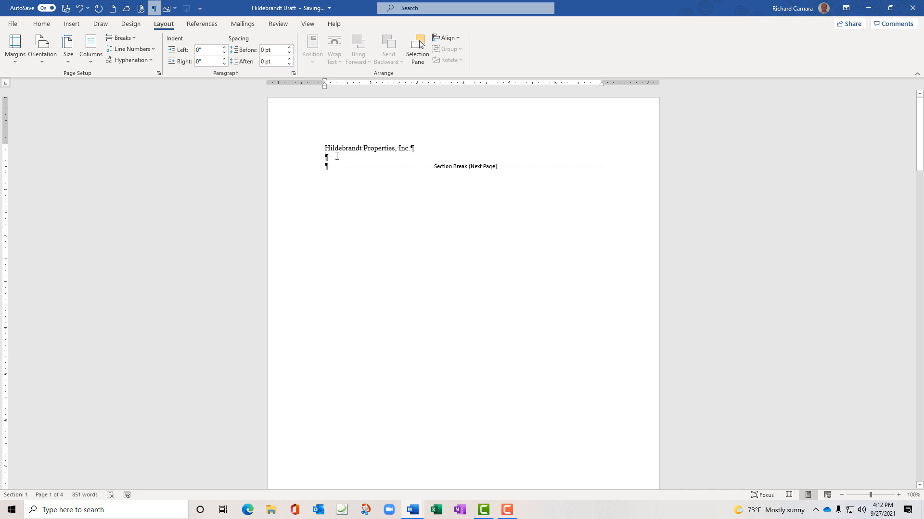
pyautogui.scroll(-5, 296, 325)
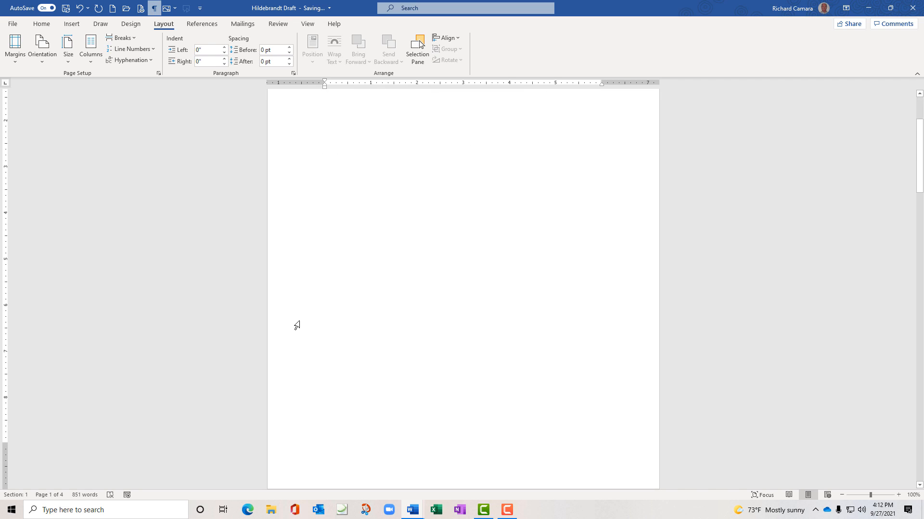
pyautogui.scroll(-5, 297, 326)
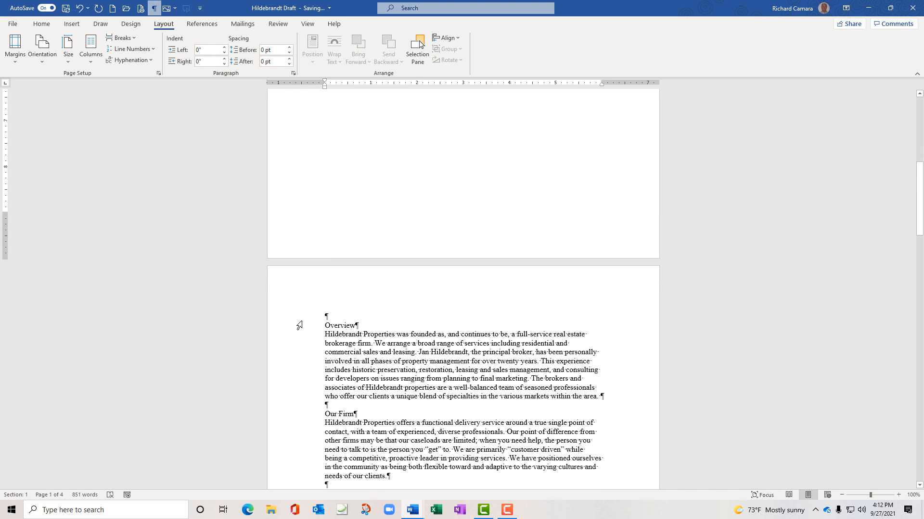
pyautogui.click(332, 316)
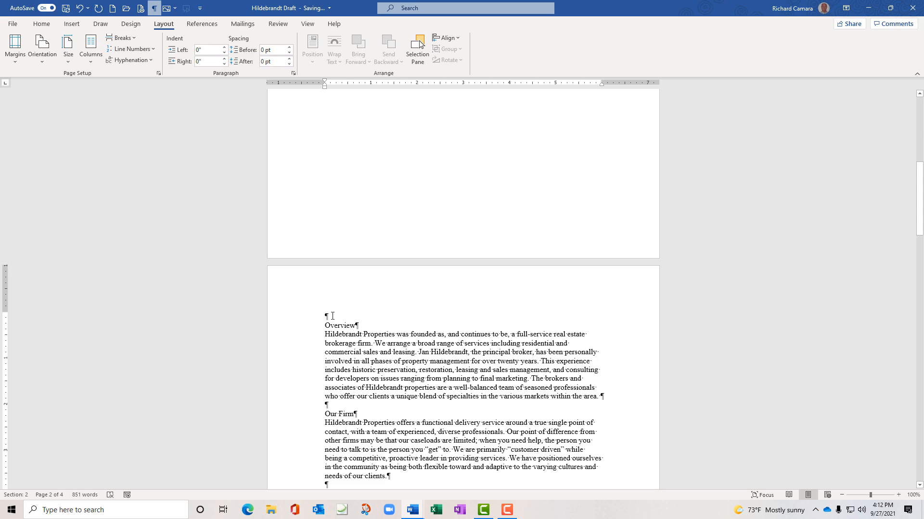
pyautogui.scroll(-10, 332, 316)
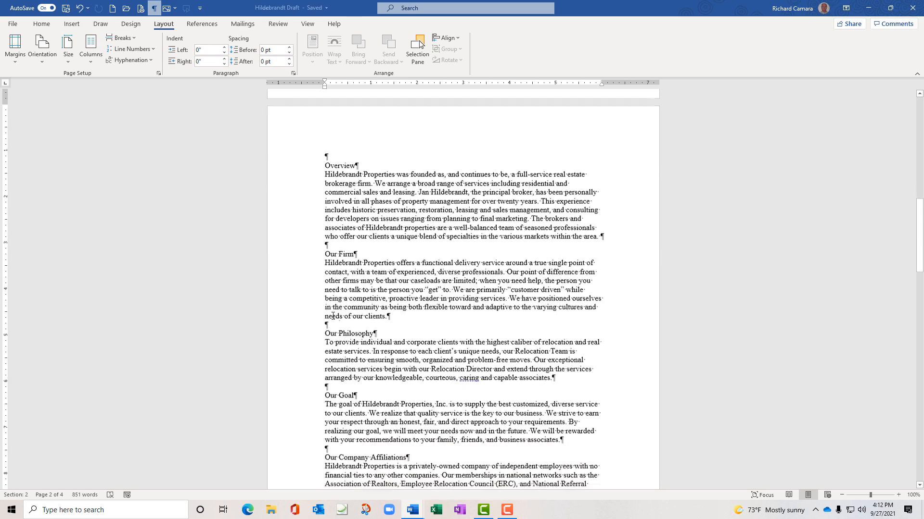
pyautogui.scroll(-10, 338, 316)
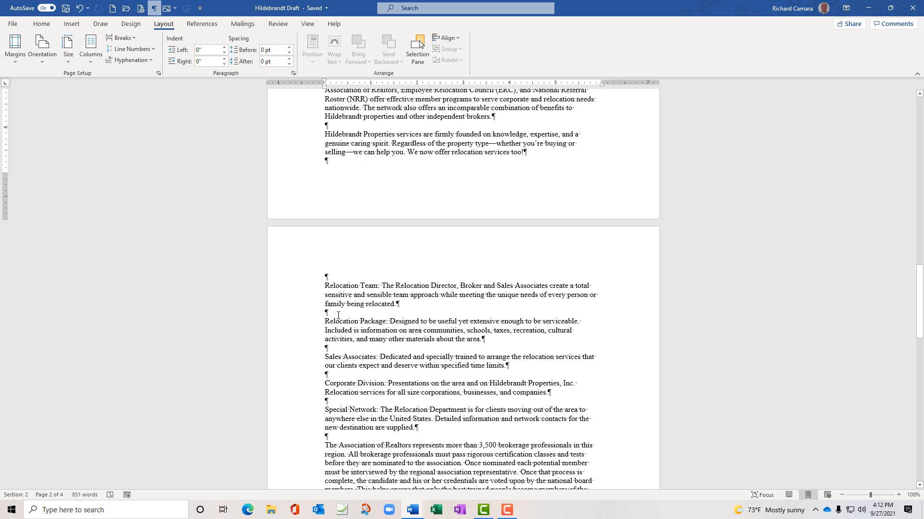
# Insert Continuous section breaks after the relocation services paragraph and after the last paragraph
pyautogui.click(334, 278)
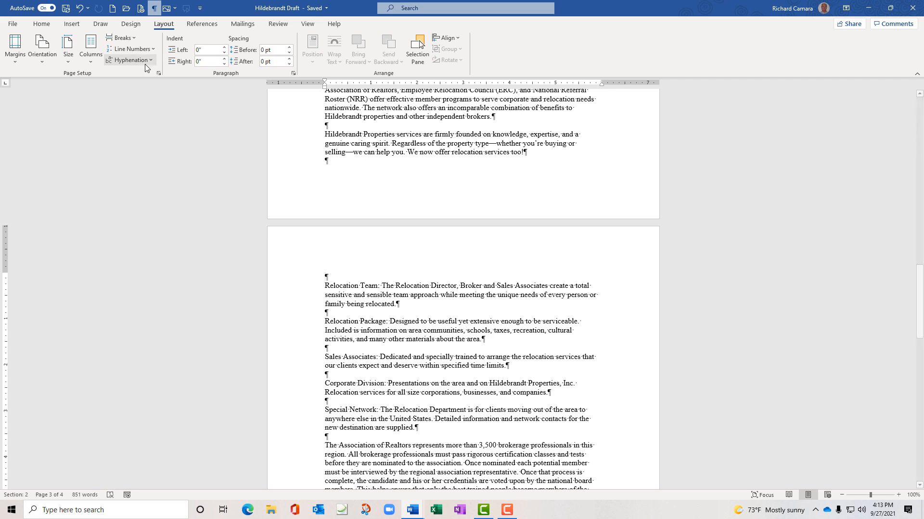
pyautogui.click(134, 37)
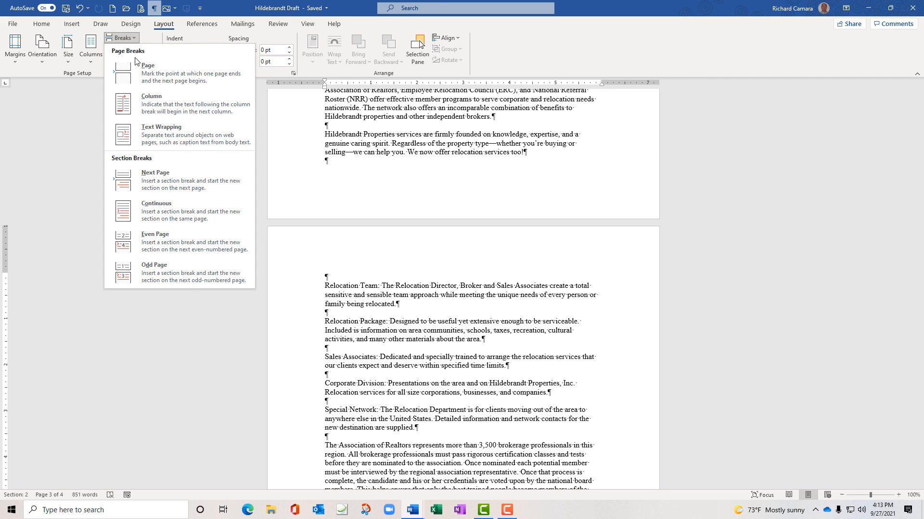
pyautogui.click(169, 206)
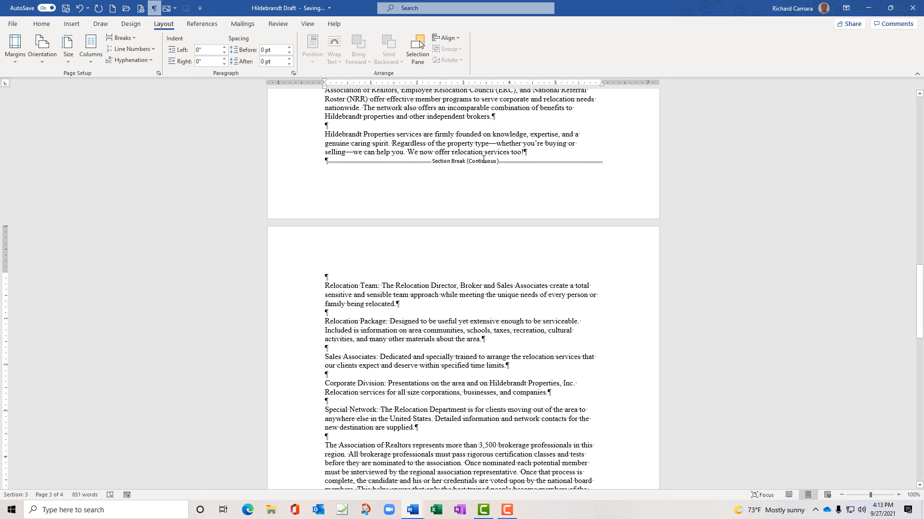
pyautogui.scroll(-10, 396, 304)
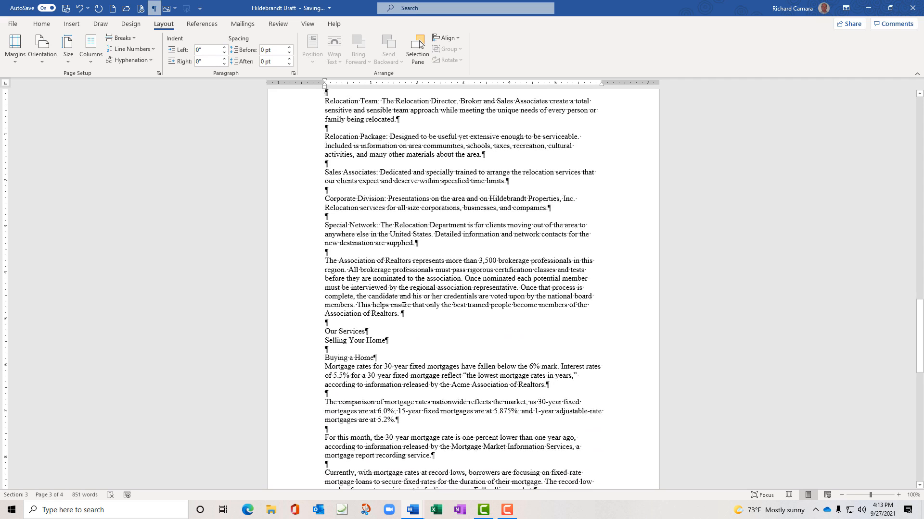
pyautogui.scroll(-2, 403, 300)
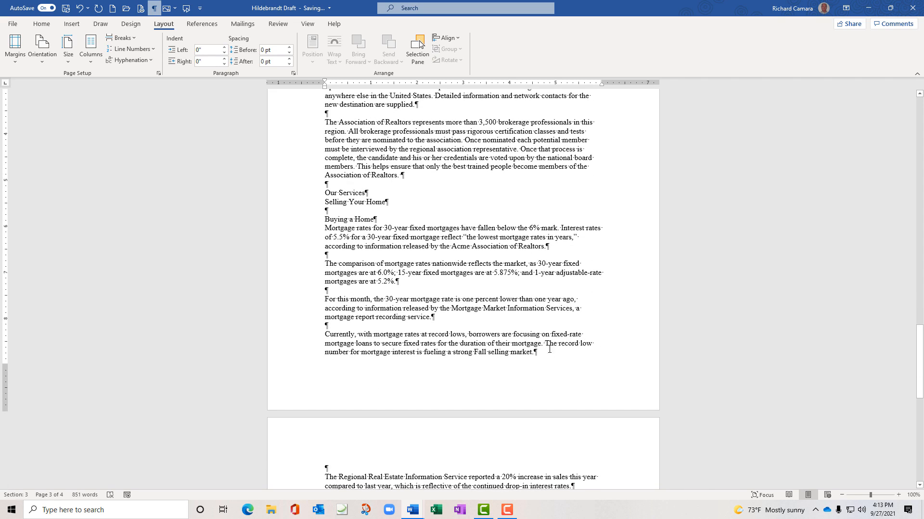
pyautogui.click(135, 39)
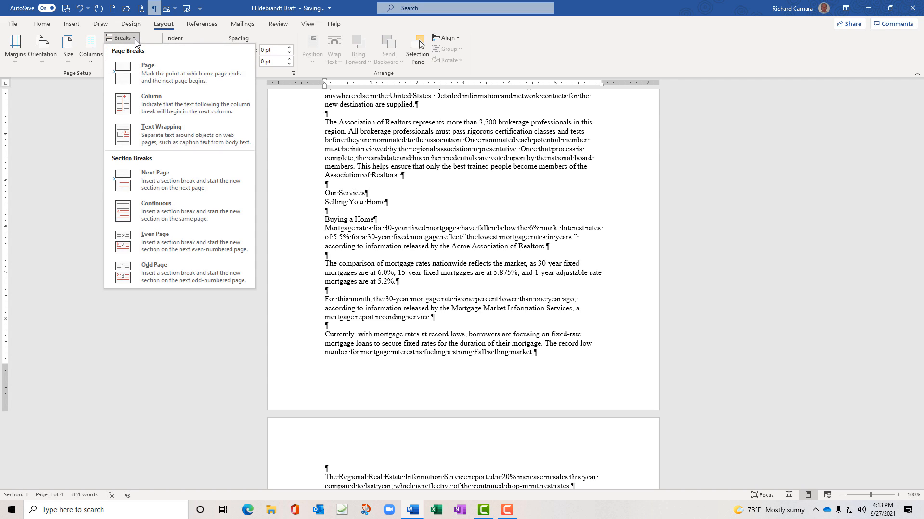
pyautogui.click(152, 208)
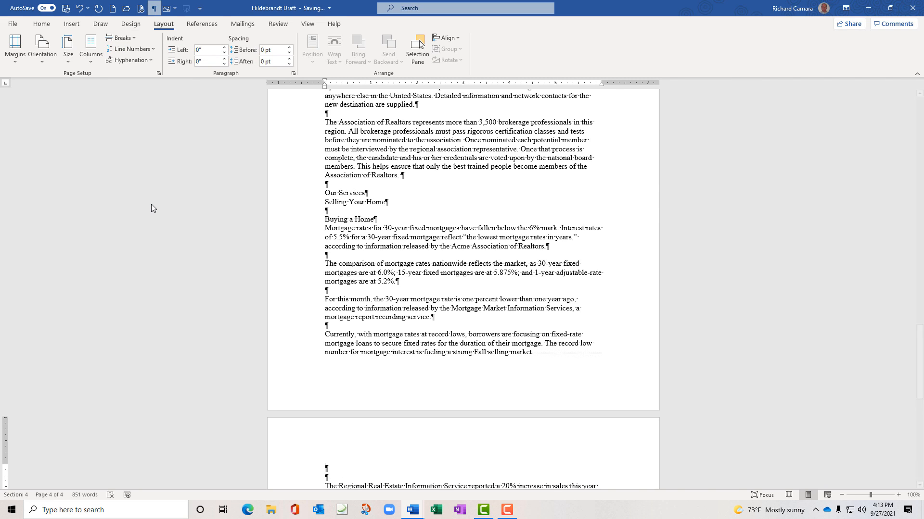
pyautogui.scroll(10, 151, 207)
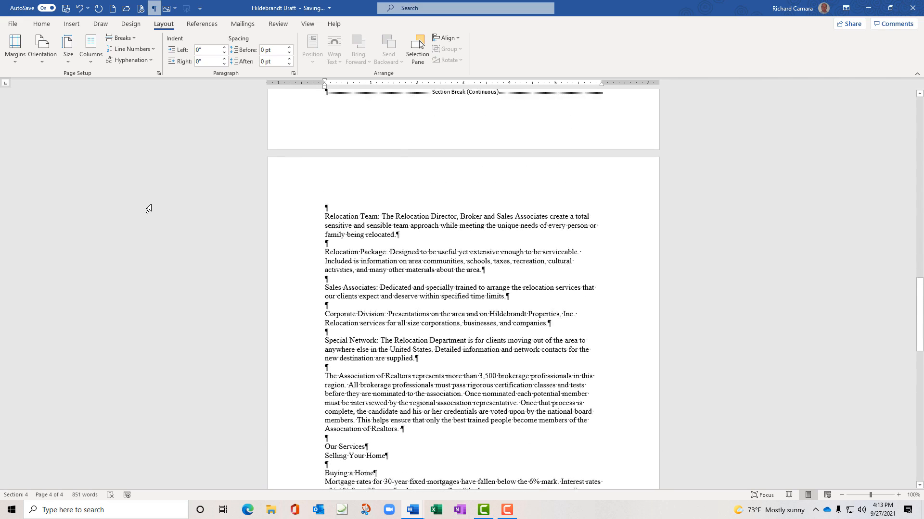
pyautogui.scroll(4, 149, 209)
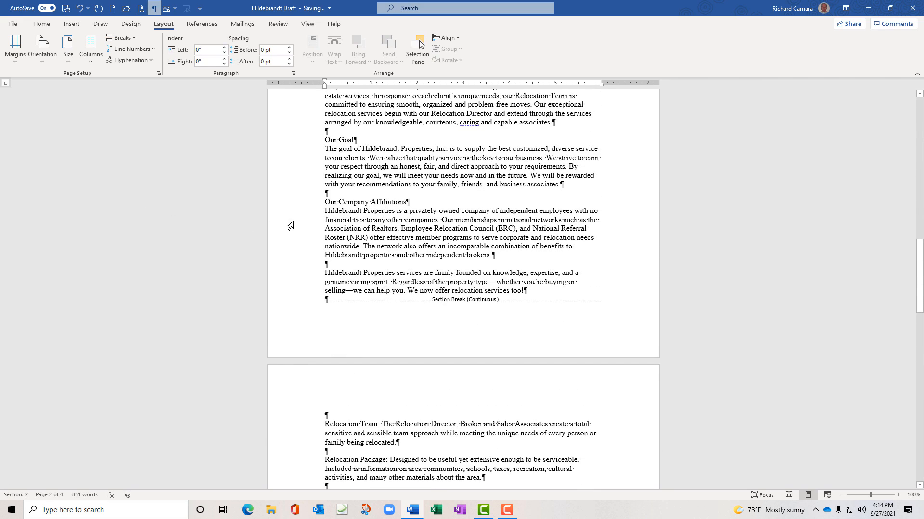
pyautogui.scroll(-8, 435, 399)
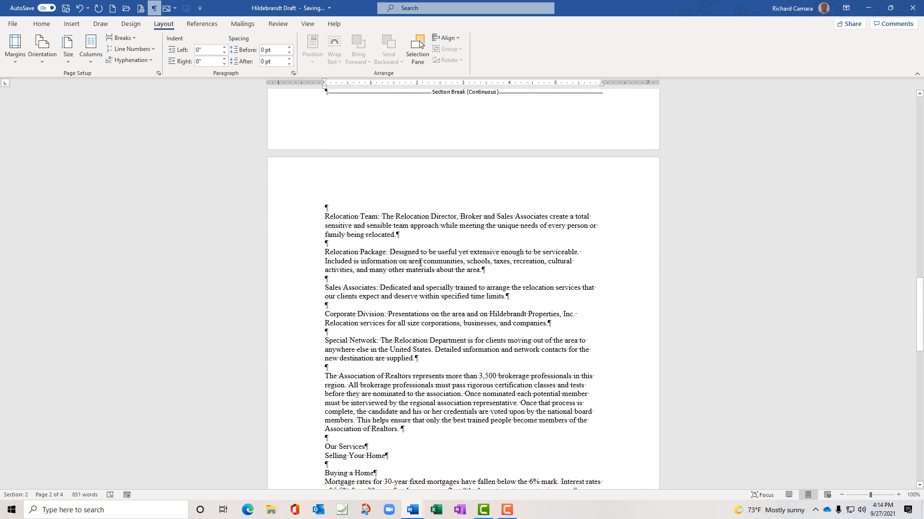
# Set the Relocation Team section to Two columns, ending at the Fall selling market paragraph
pyautogui.click(420, 262)
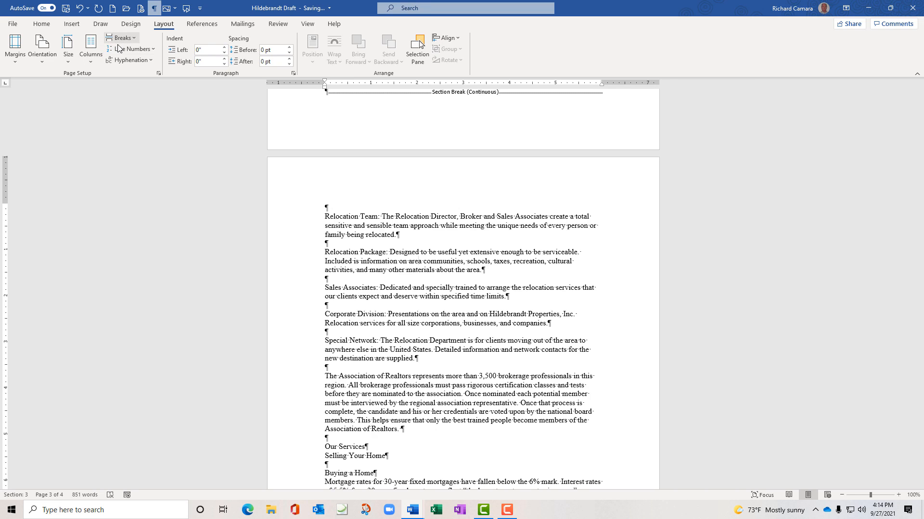
pyautogui.click(92, 60)
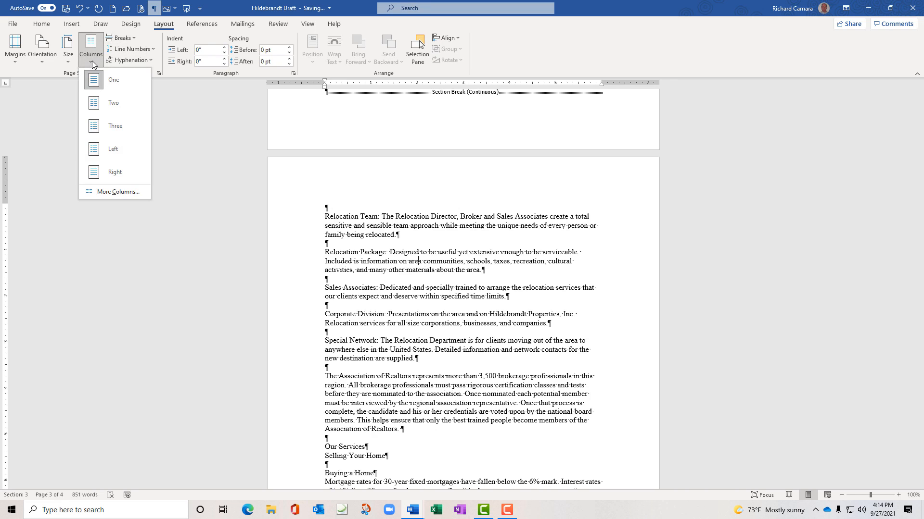
pyautogui.click(96, 103)
pyautogui.scroll(2, 198, 233)
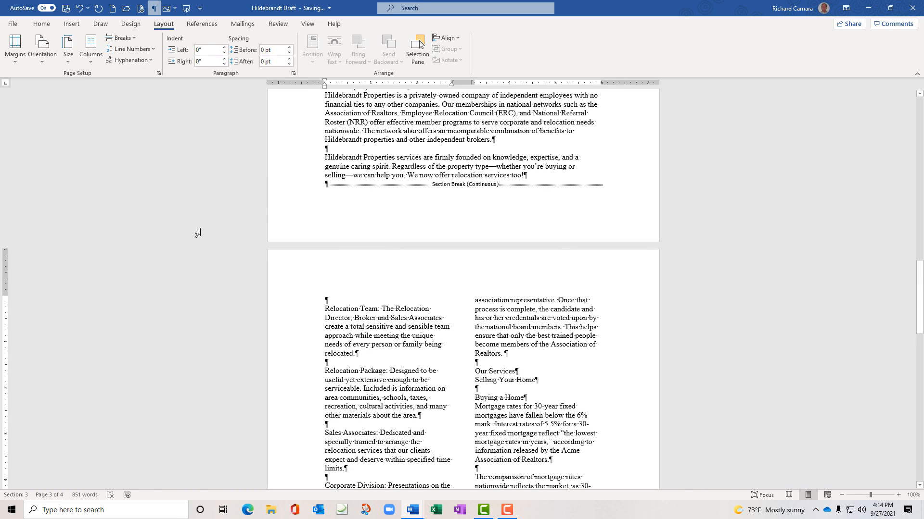
pyautogui.scroll(-3, 198, 233)
pyautogui.scroll(-5, 242, 228)
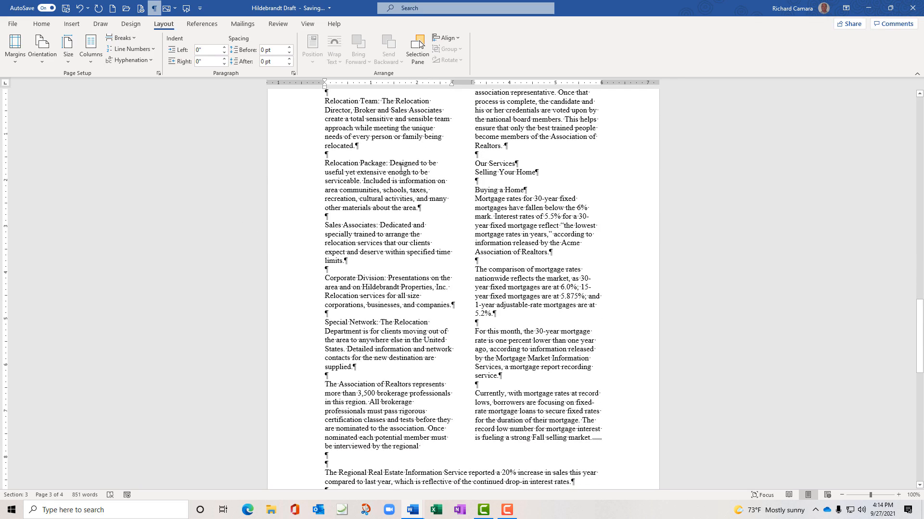
pyautogui.scroll(-9, 192, 221)
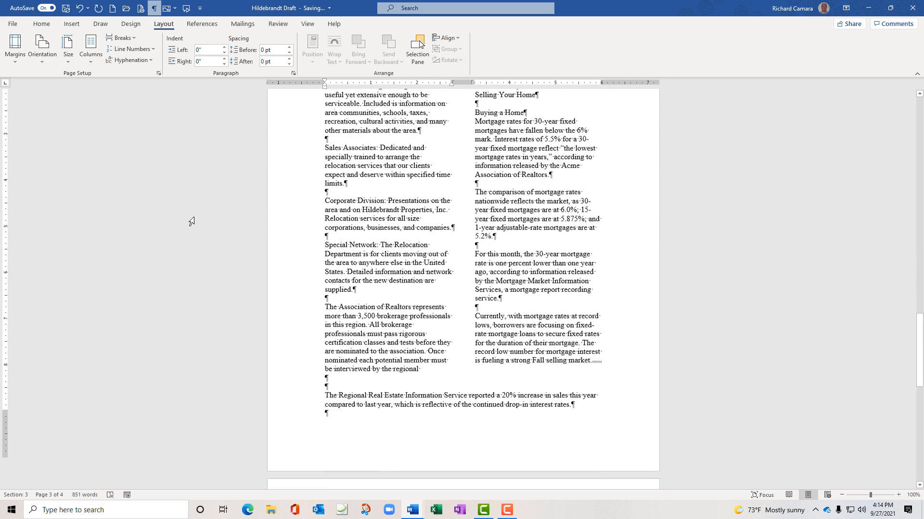
# Review the Ohio locations list and the two-column section, then scroll back to page 1
pyautogui.scroll(-8, 192, 222)
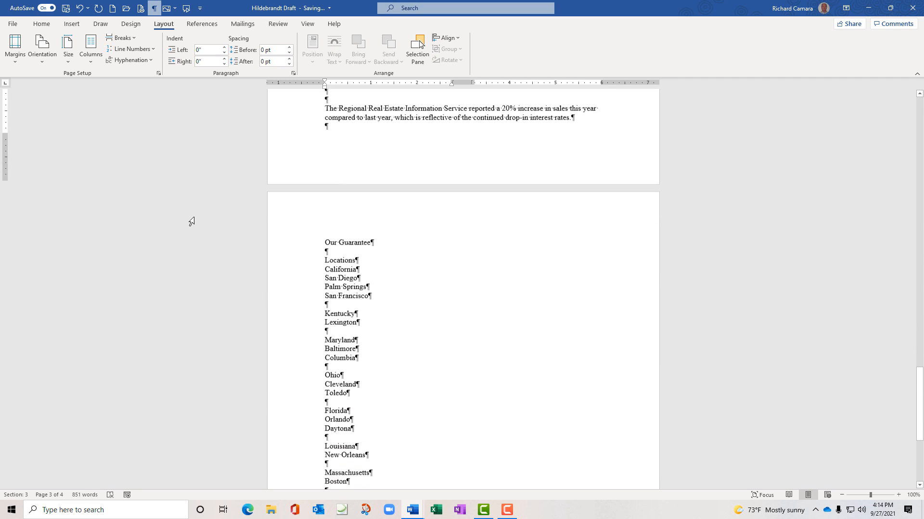
pyautogui.scroll(-3, 192, 221)
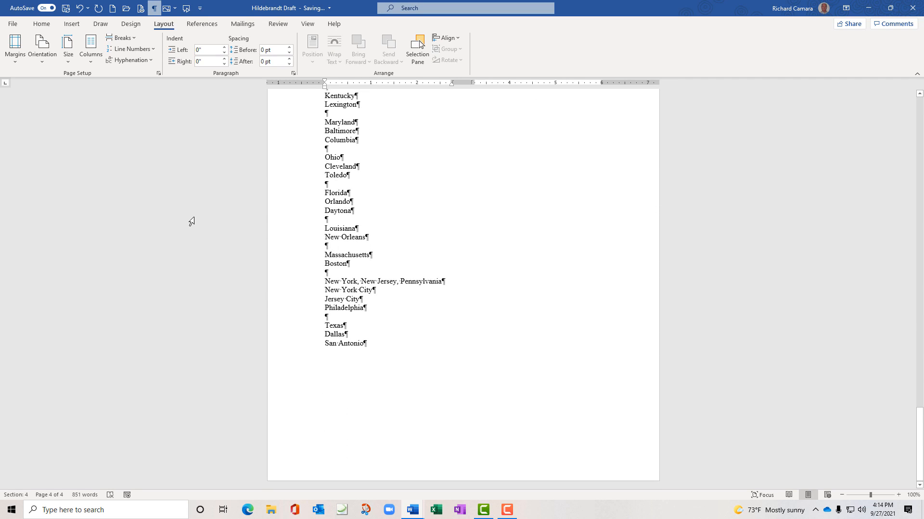
pyautogui.scroll(4, 192, 222)
pyautogui.scroll(-2, 192, 221)
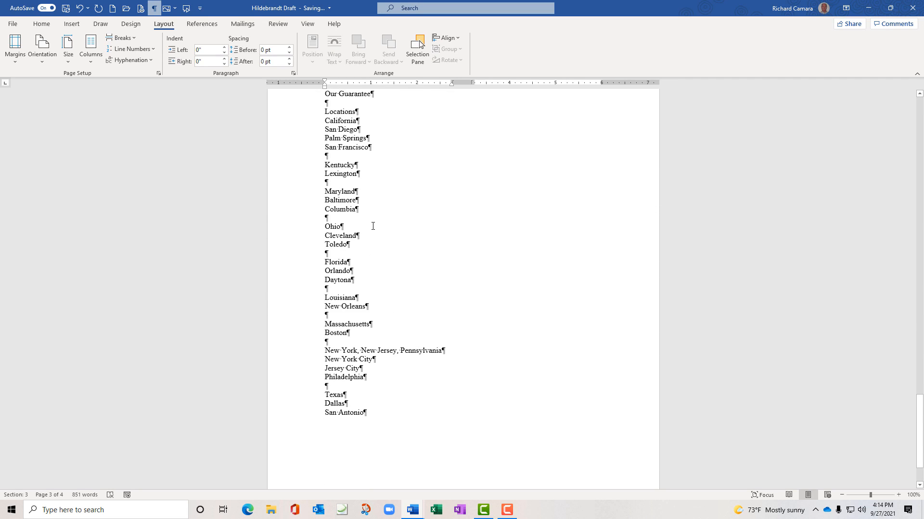
pyautogui.click(324, 226)
pyautogui.click(361, 221)
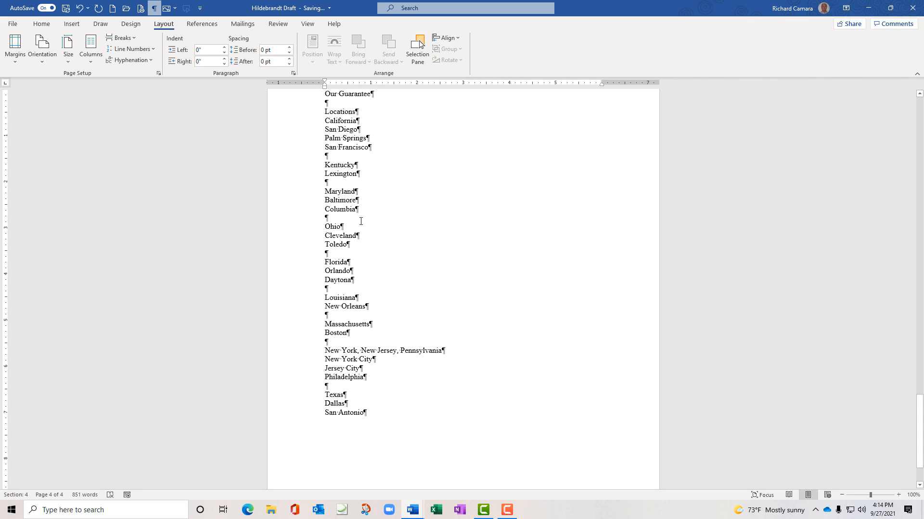
pyautogui.scroll(2, 220, 210)
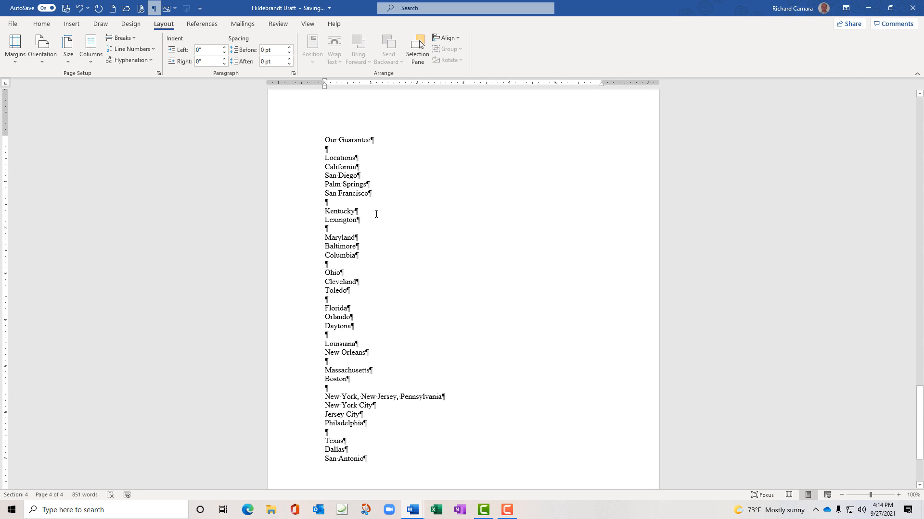
pyautogui.scroll(12, 376, 214)
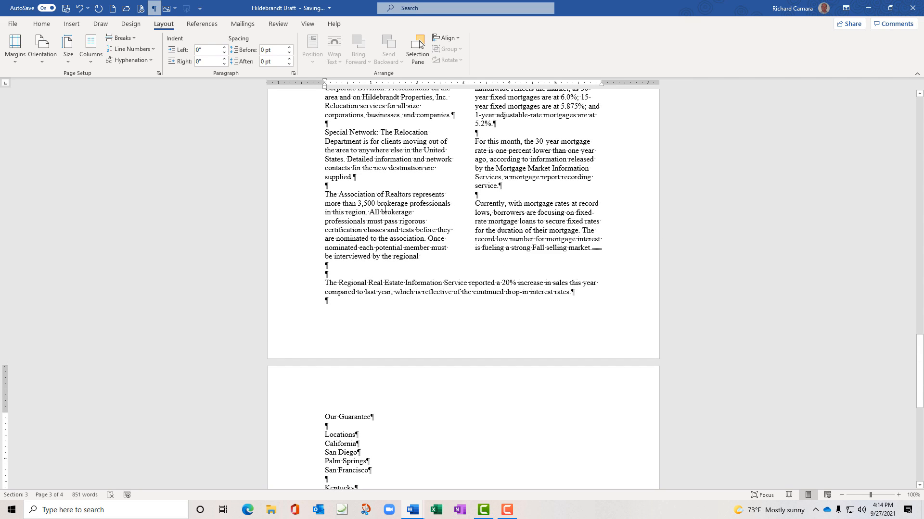
pyautogui.click(385, 210)
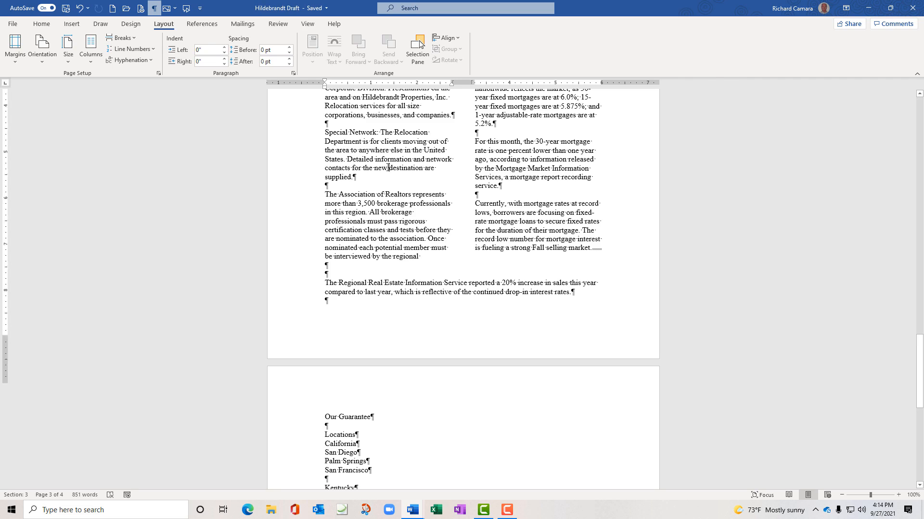
pyautogui.scroll(5, 388, 168)
pyautogui.scroll(10, 388, 167)
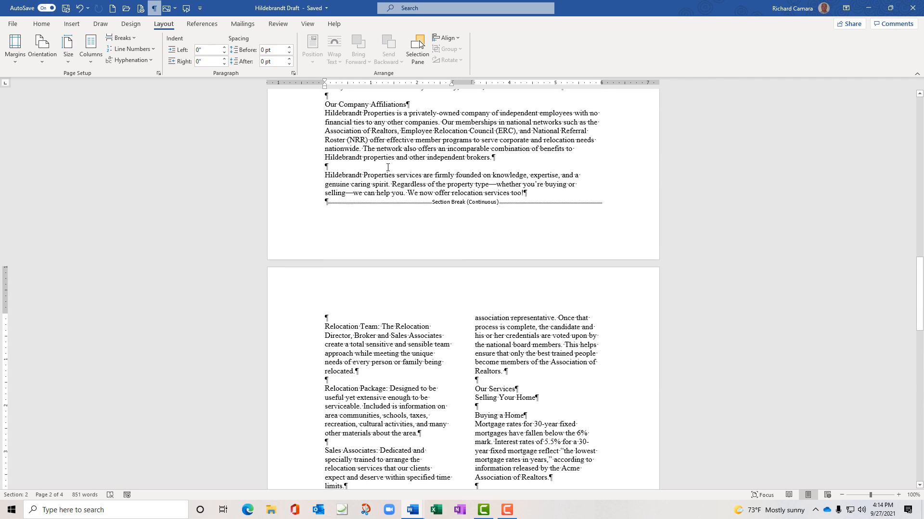
pyautogui.scroll(10, 388, 167)
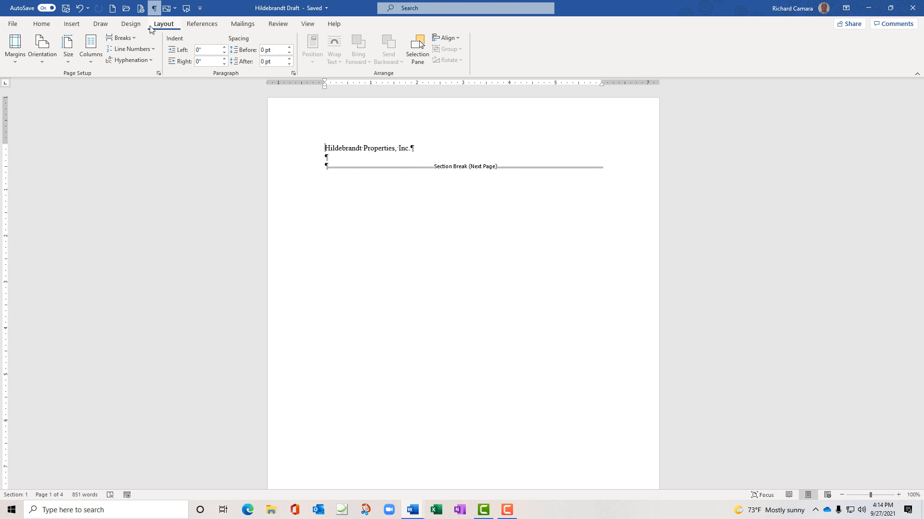
# Turn off Show/Hide ¶ to hide paragraph and section break marks
pyautogui.click(42, 25)
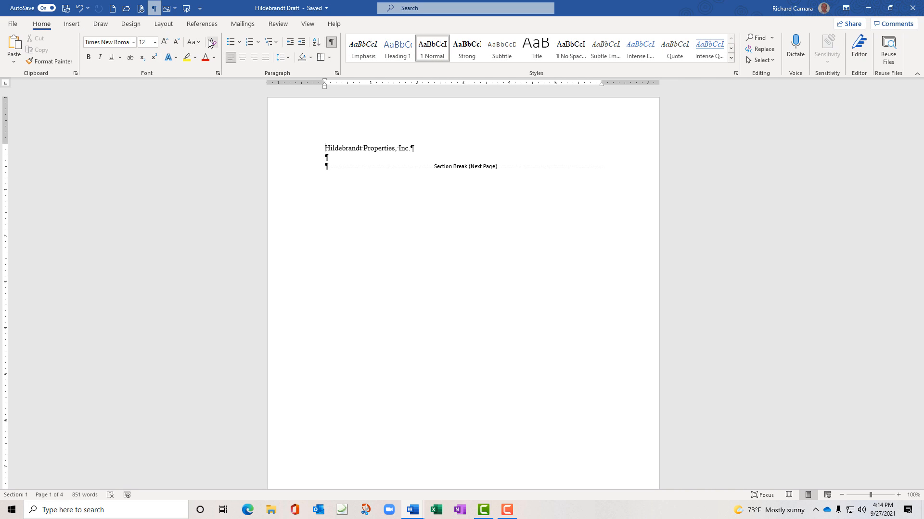
pyautogui.click(332, 43)
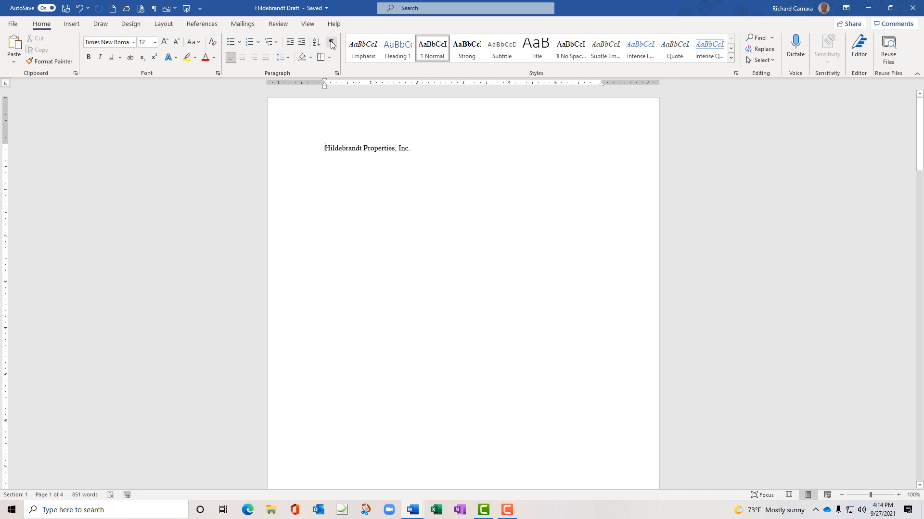
pyautogui.scroll(-4, 371, 188)
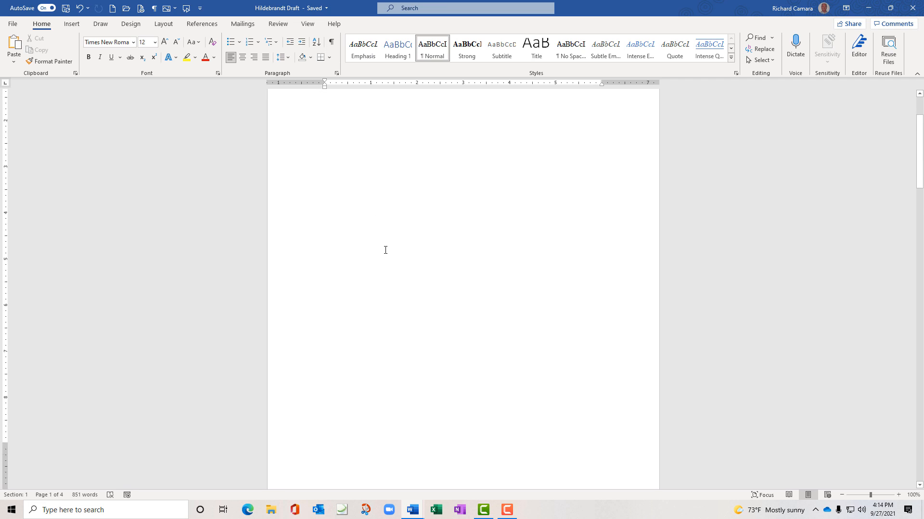
pyautogui.scroll(-2, 385, 250)
pyautogui.scroll(6, 384, 247)
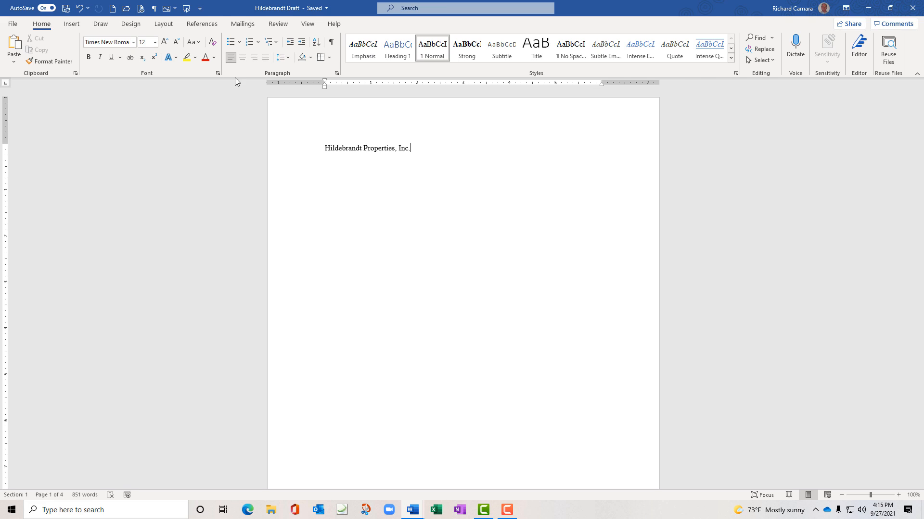
# Review Page Setup's Layout and Margins settings unchanged, then centre the Hildebrandt Properties, Inc. title
pyautogui.click(169, 27)
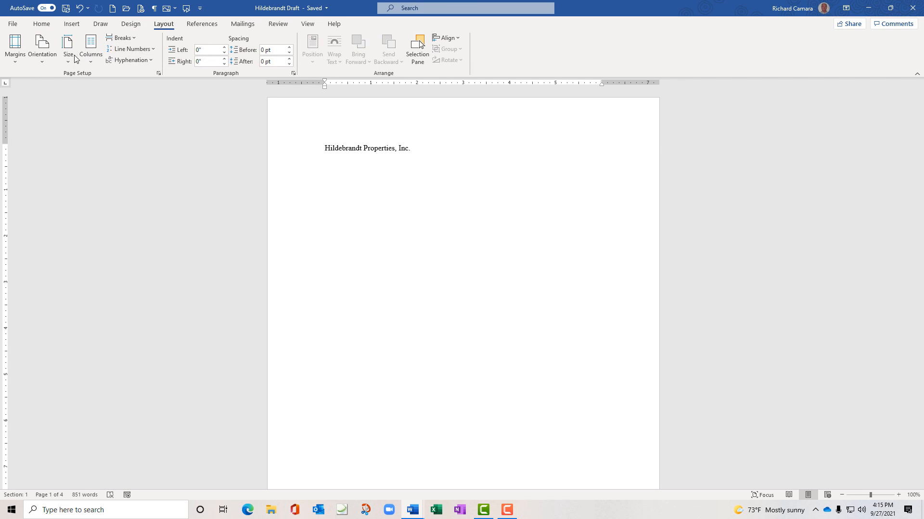
pyautogui.click(159, 74)
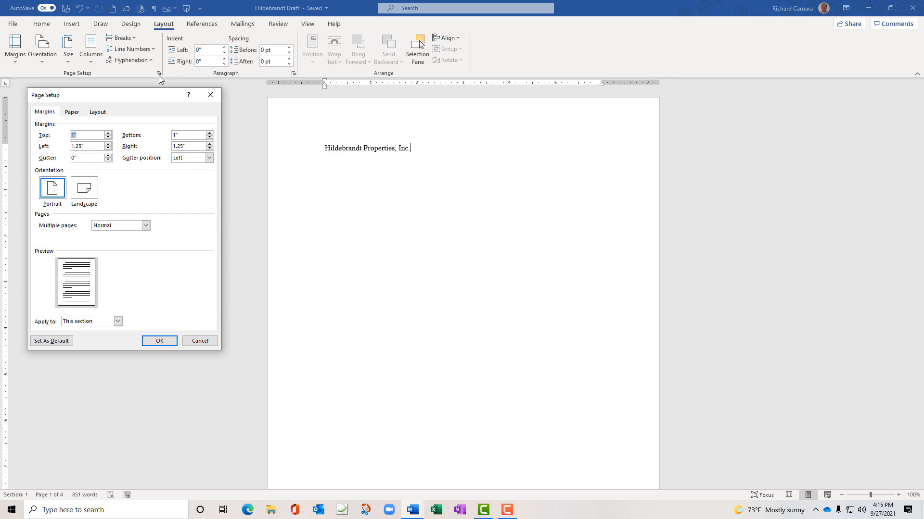
pyautogui.click(93, 113)
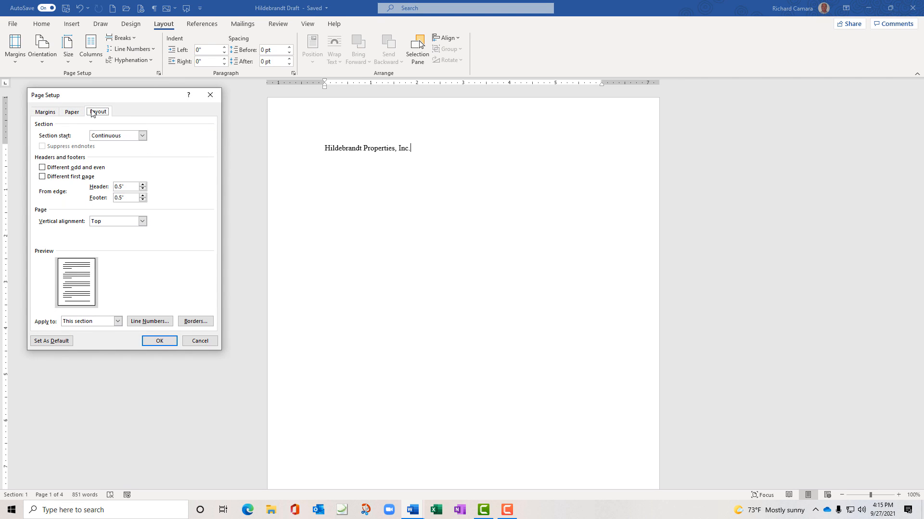
pyautogui.click(44, 113)
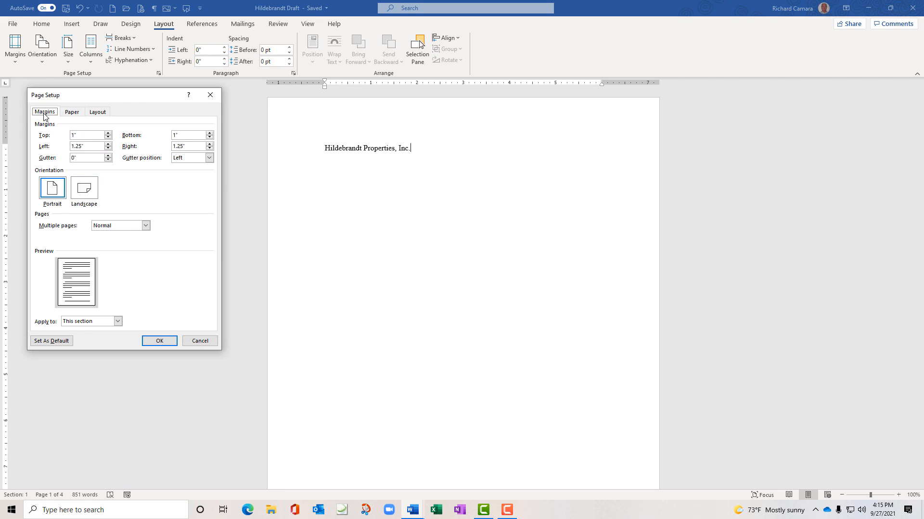
pyautogui.click(209, 95)
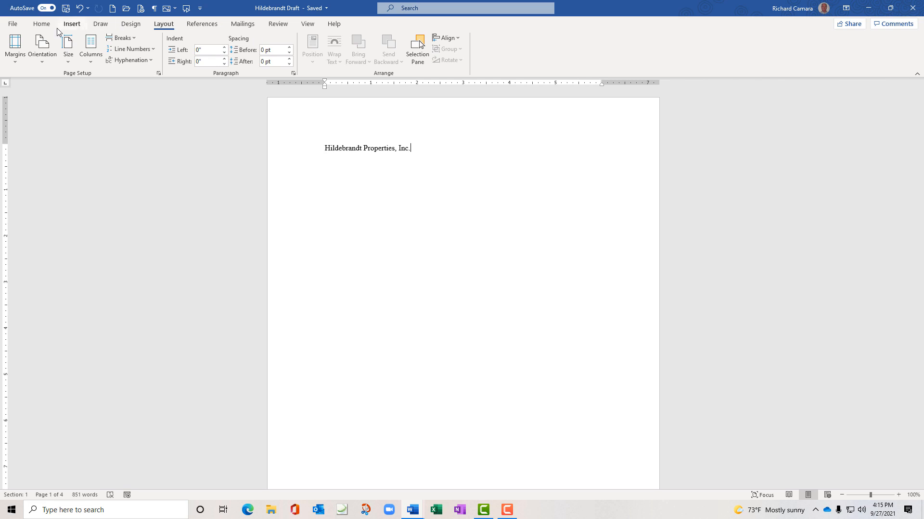
pyautogui.click(42, 25)
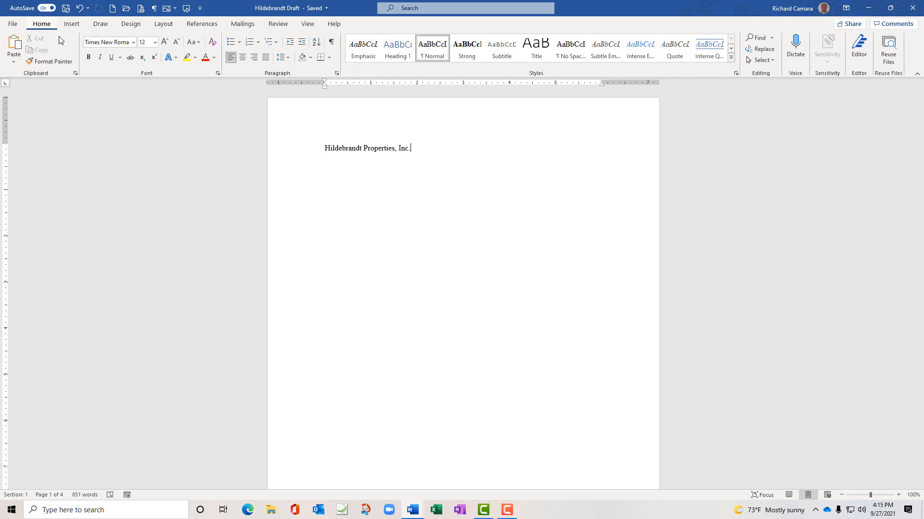
pyautogui.click(242, 57)
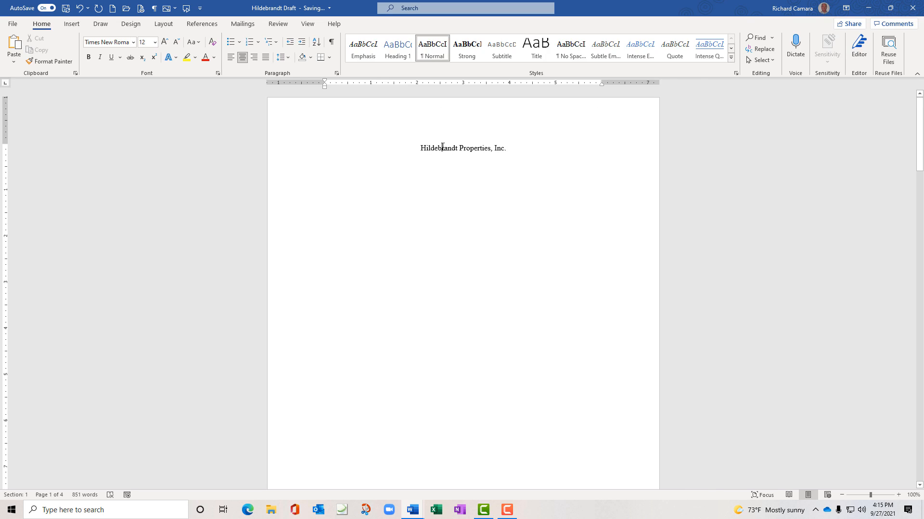
# Make the Hildebrandt Properties, Inc. heading 18 pt
pyautogui.tripleClick(442, 147)
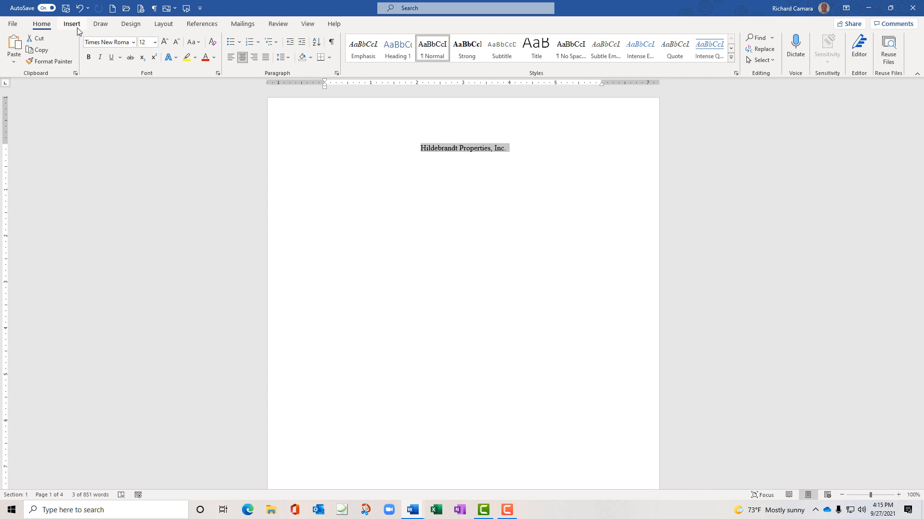
pyautogui.click(155, 42)
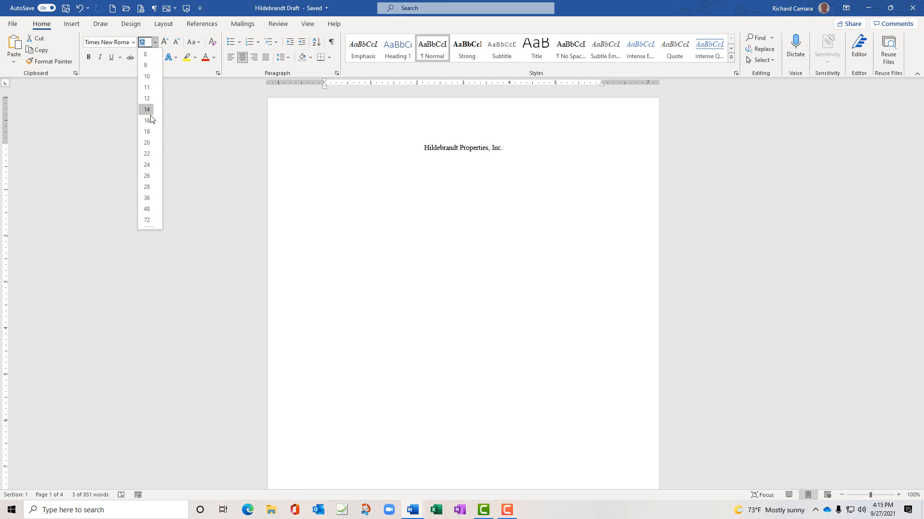
pyautogui.click(147, 127)
pyautogui.click(326, 188)
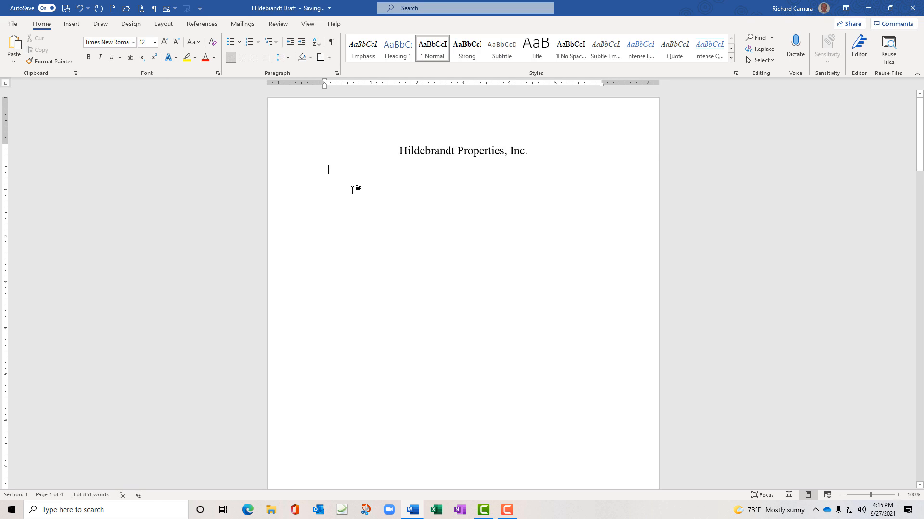
# Open the Page Setup dialog for the title section from the Layout tab
pyautogui.scroll(-7, 415, 281)
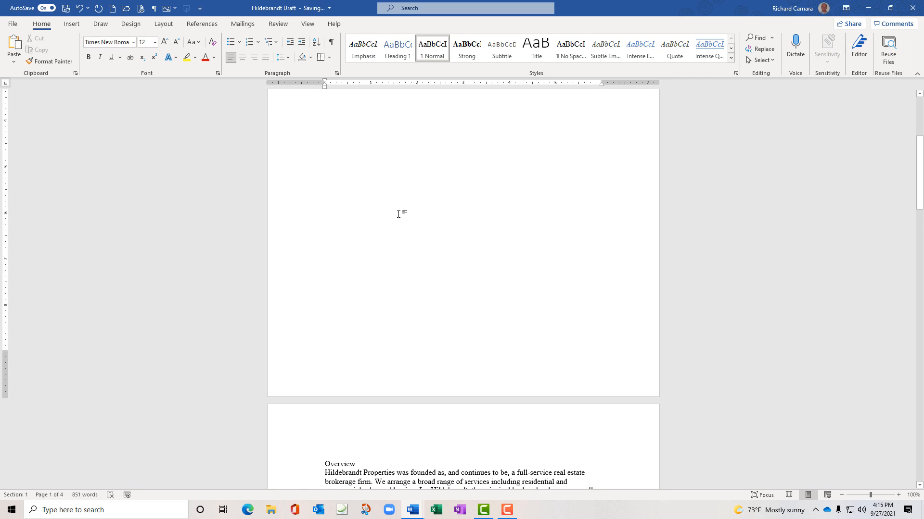
pyautogui.scroll(7, 399, 212)
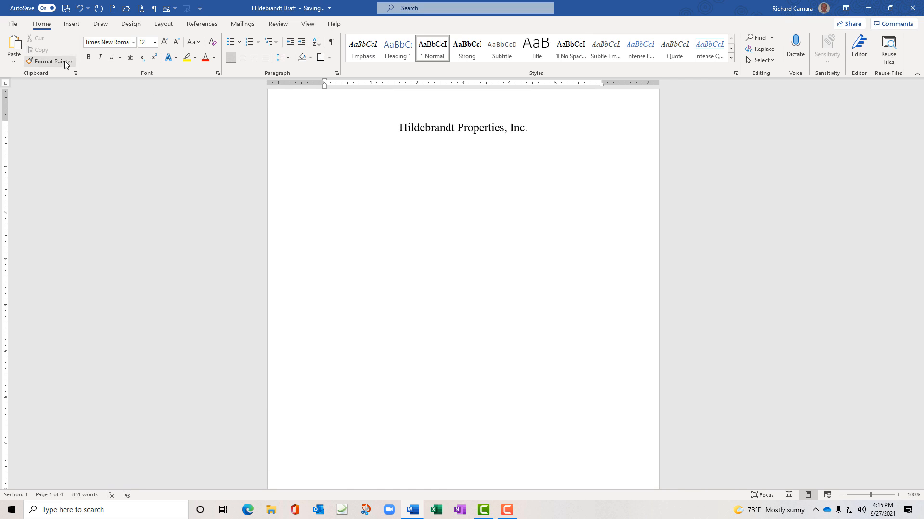
pyautogui.click(163, 24)
pyautogui.click(159, 73)
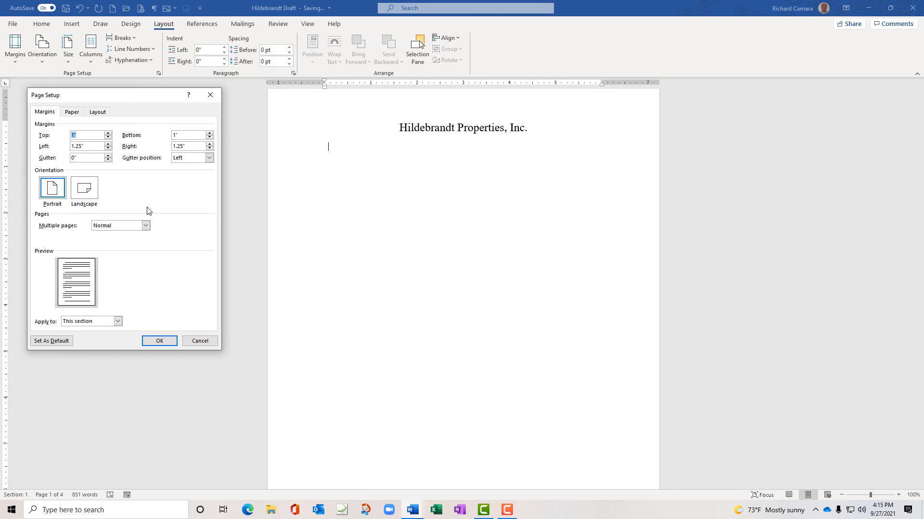
# Switch the page to Landscape orientation in Page Setup
pyautogui.click(87, 194)
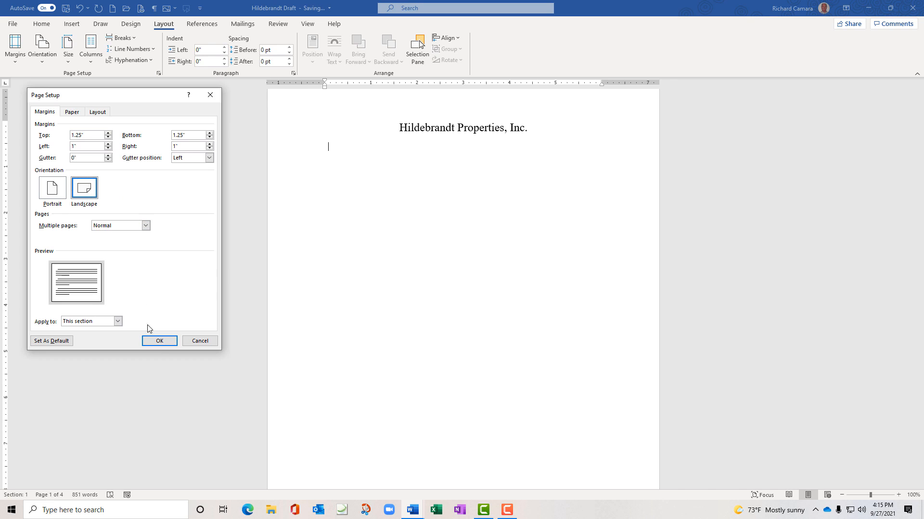
pyautogui.click(160, 342)
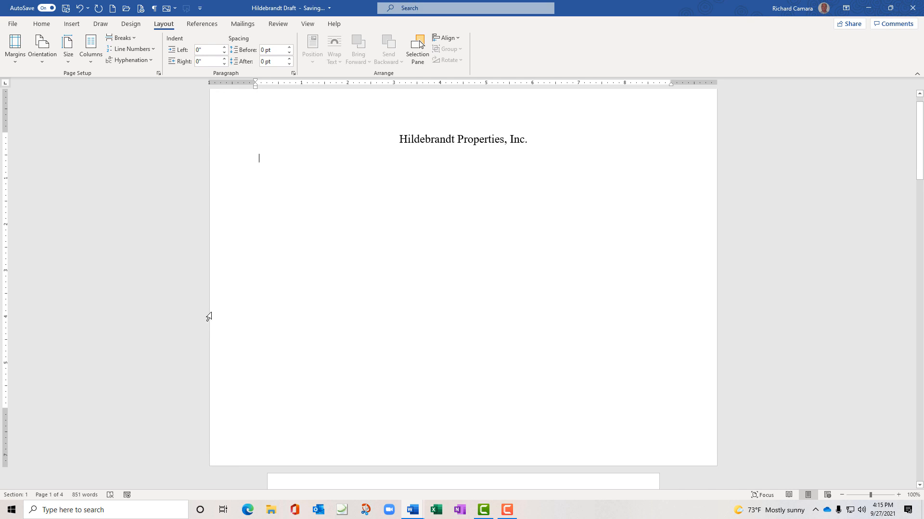
pyautogui.scroll(-5, 170, 256)
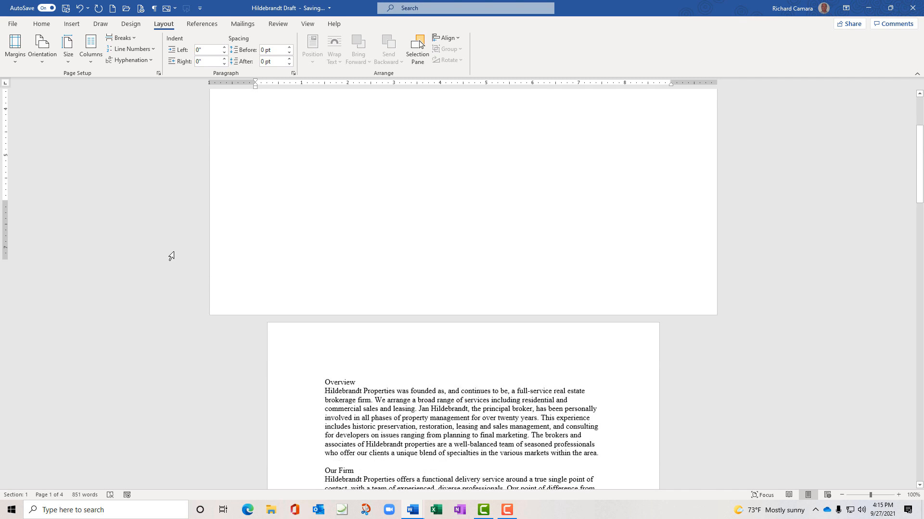
pyautogui.scroll(-2, 171, 256)
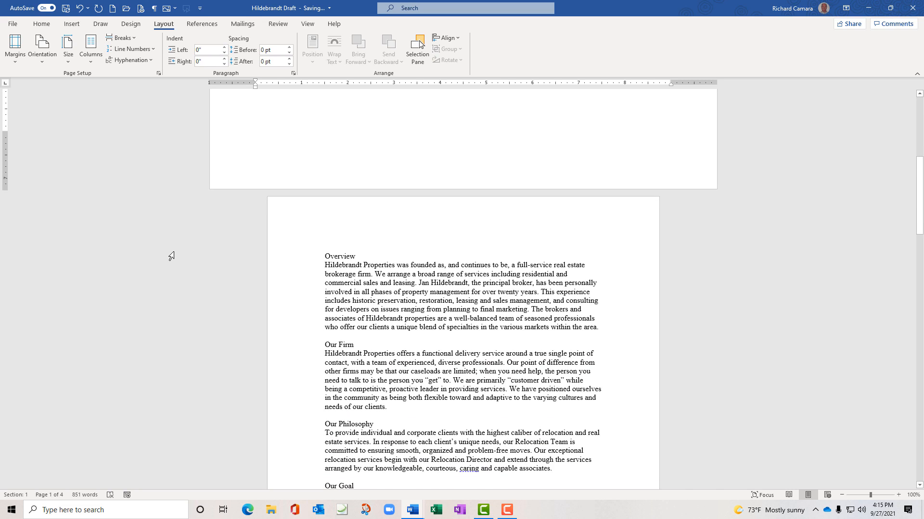
pyautogui.scroll(13, 180, 198)
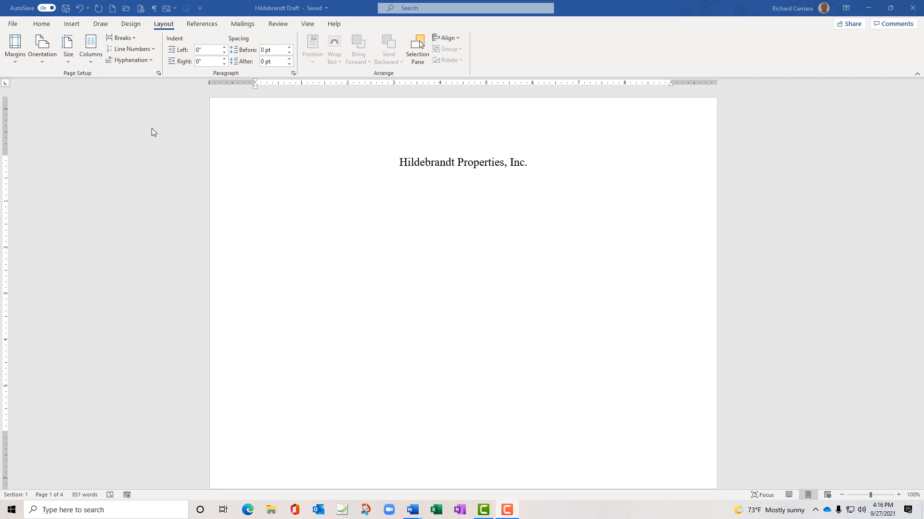
# Return the page to Portrait orientation and go to the File backstage view
pyautogui.click(45, 60)
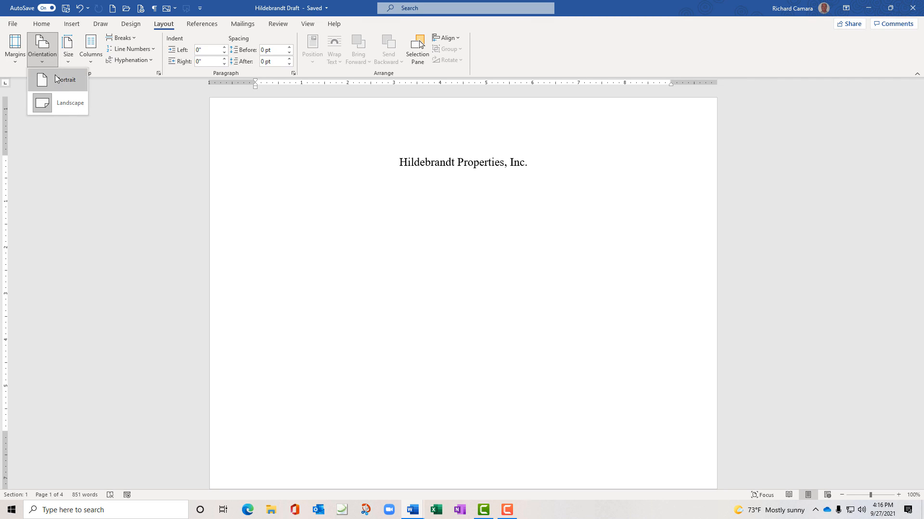
pyautogui.click(57, 79)
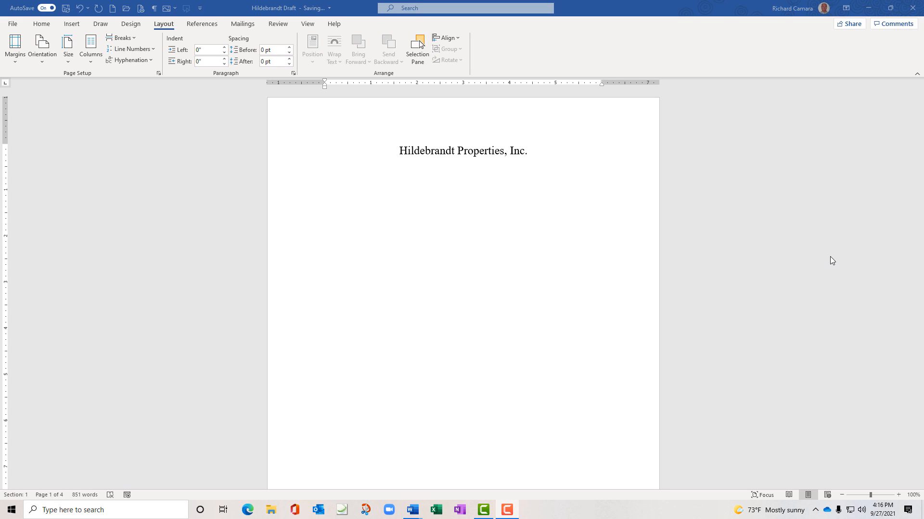
pyautogui.click(13, 24)
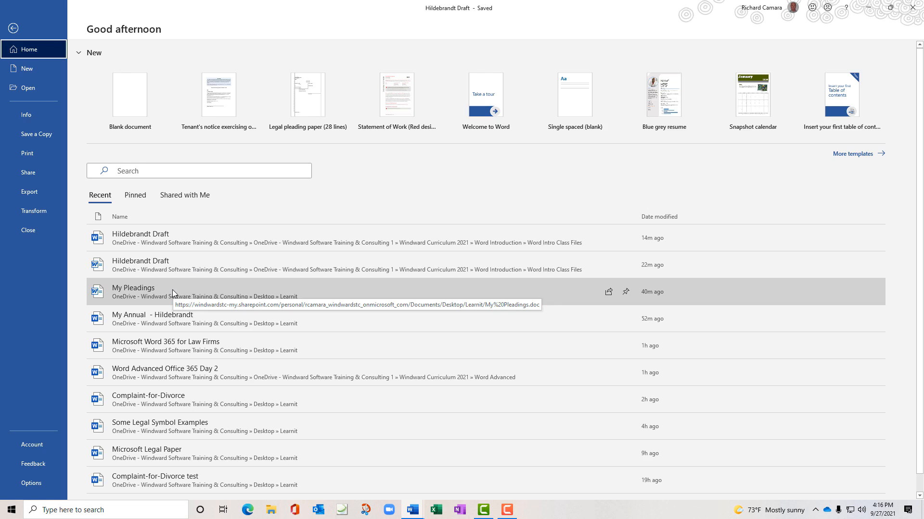
# Open My Pleadings from the Recent list and turn on Show/Hide ¶
pyautogui.click(172, 290)
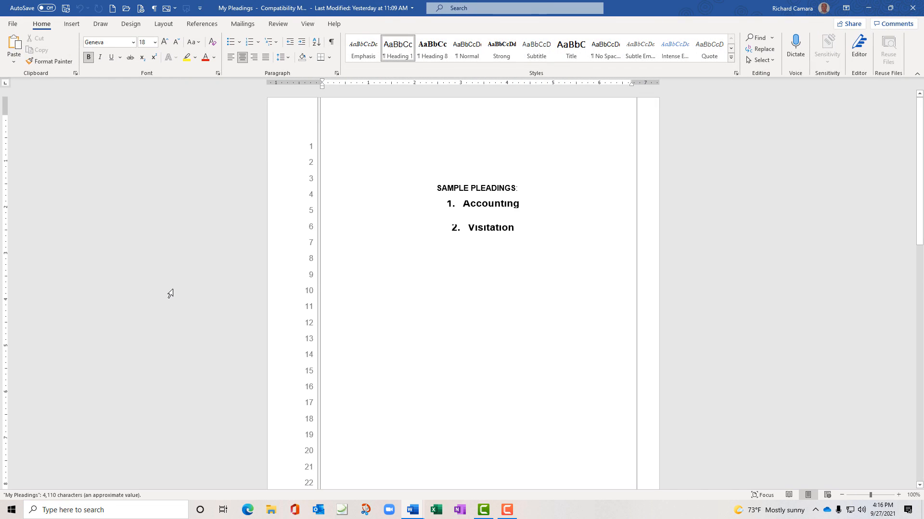
pyautogui.click(331, 43)
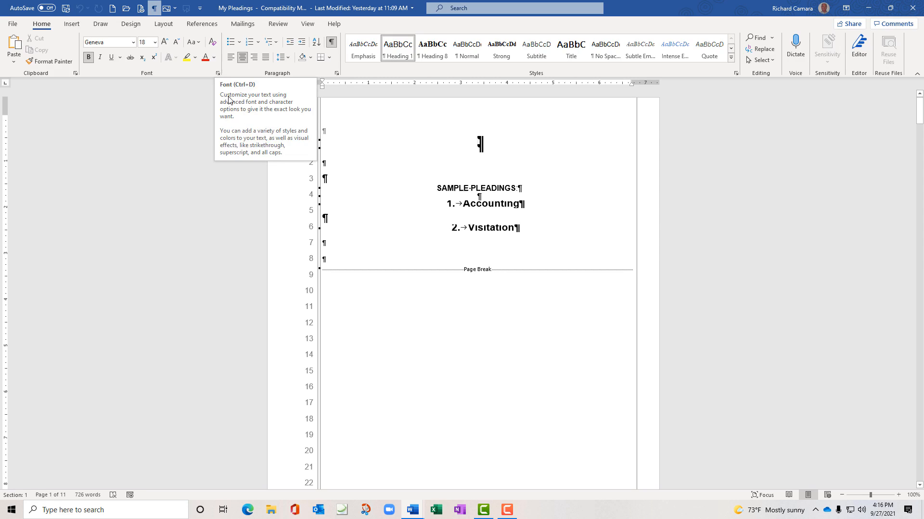
pyautogui.click(471, 228)
pyautogui.scroll(-1, 417, 272)
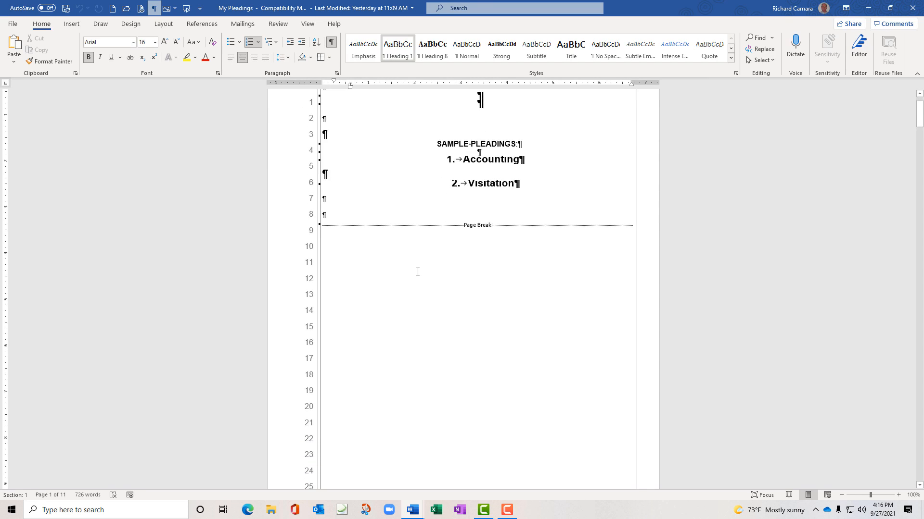
pyautogui.scroll(-1, 418, 271)
pyautogui.scroll(1, 417, 272)
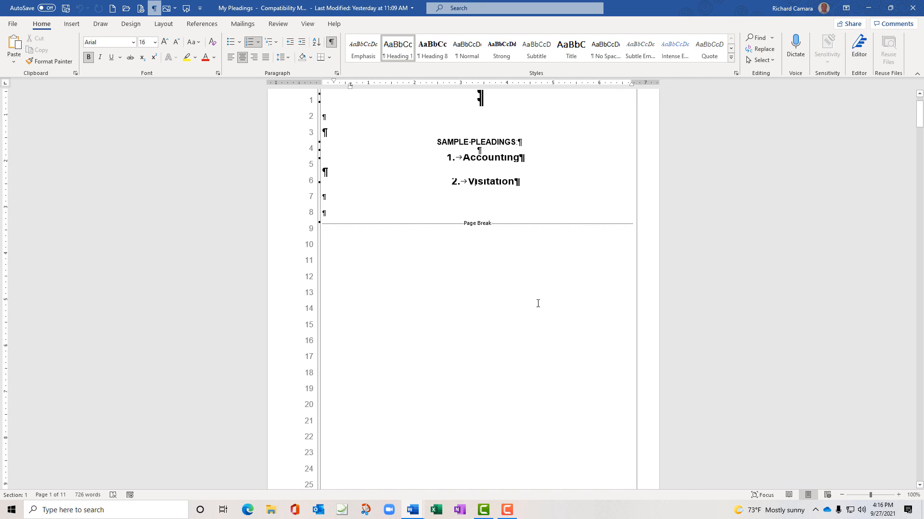
# Review the pleading pages, checking the Street Address line, a page break and Schedule A's line 7
pyautogui.scroll(-5, 207, 208)
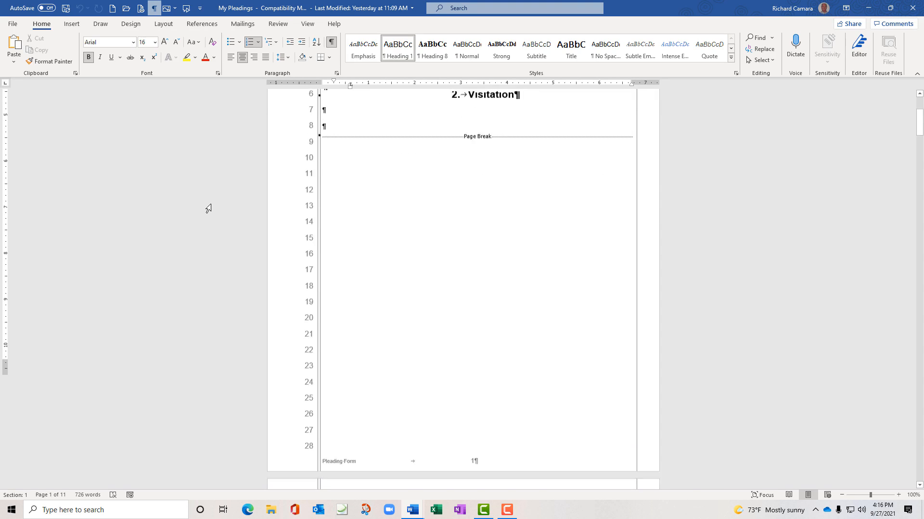
pyautogui.scroll(-2, 208, 208)
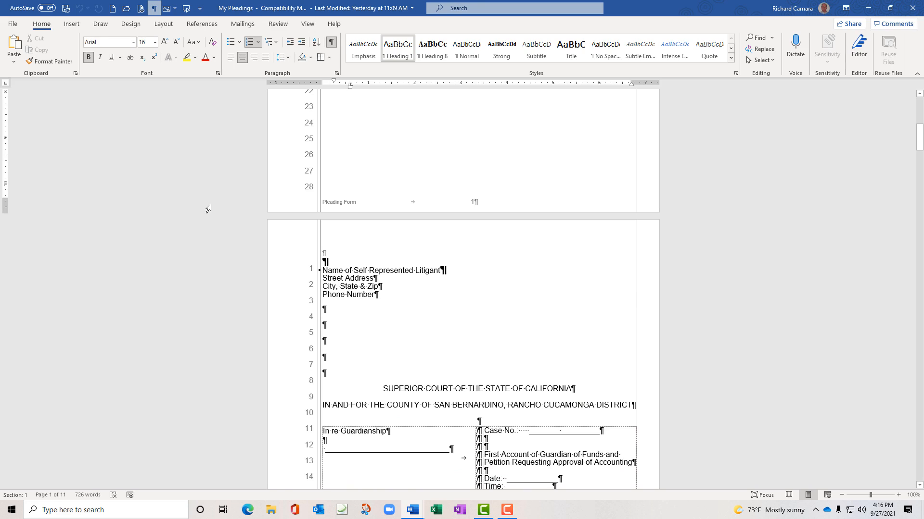
pyautogui.scroll(-1, 209, 208)
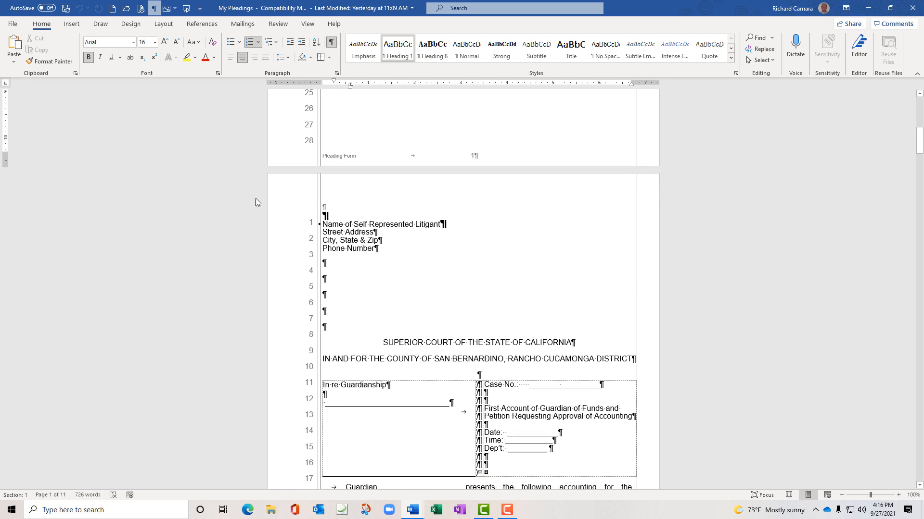
pyautogui.click(369, 231)
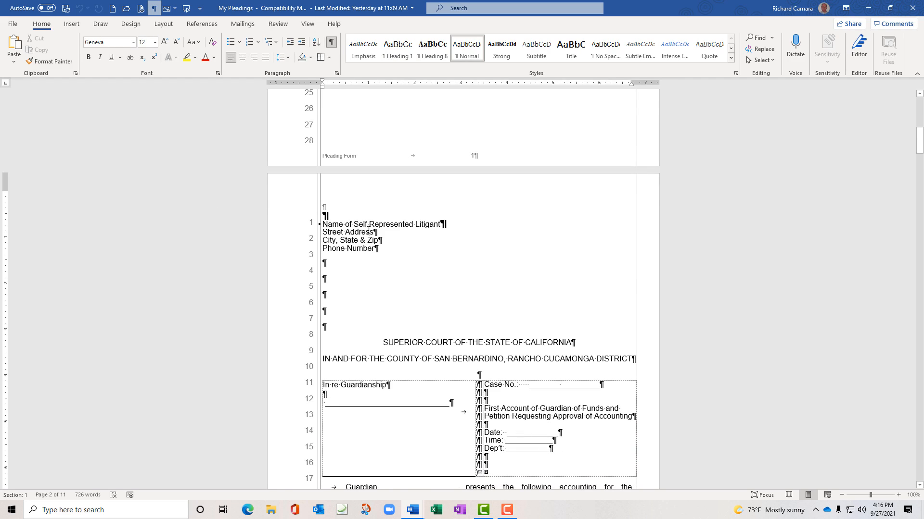
pyautogui.scroll(-5, 469, 275)
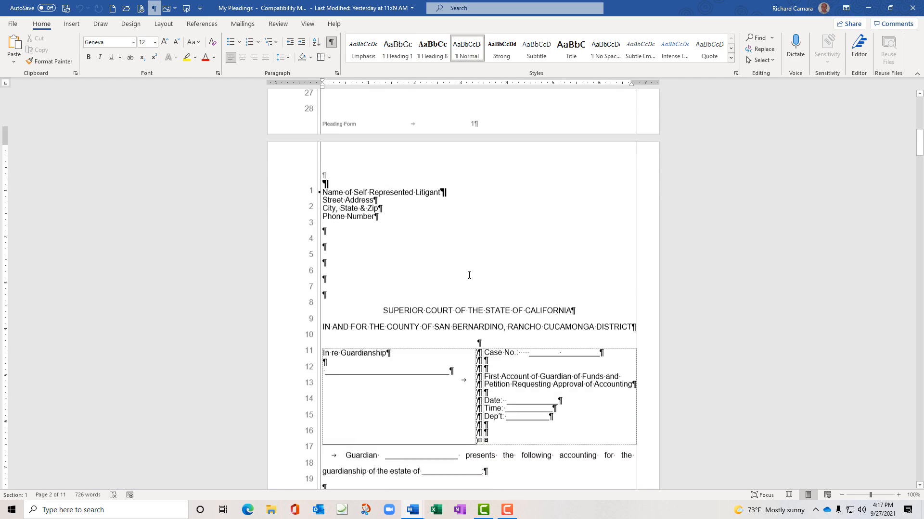
pyautogui.scroll(-5, 469, 276)
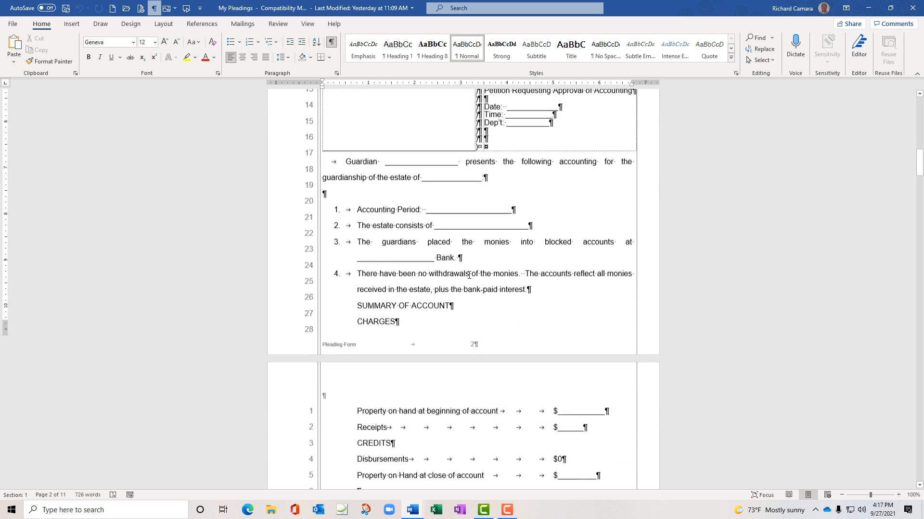
pyautogui.scroll(-3, 468, 275)
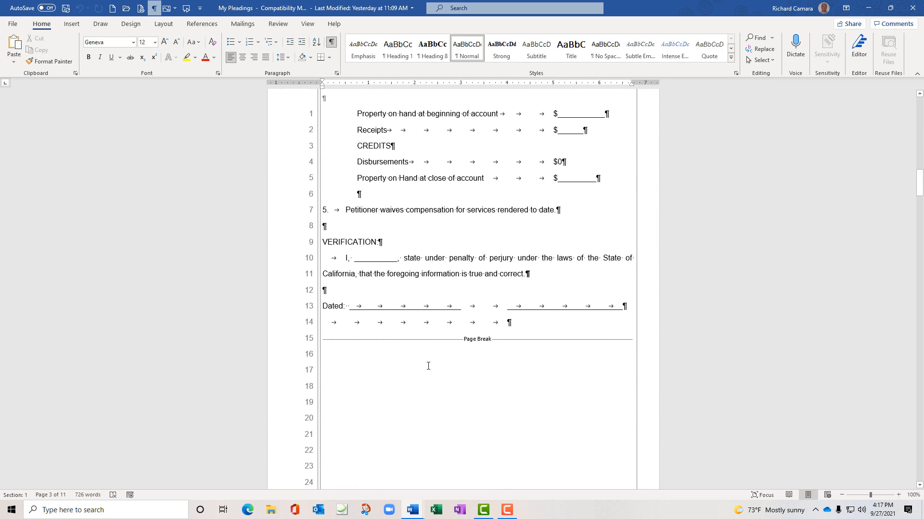
pyautogui.click(429, 363)
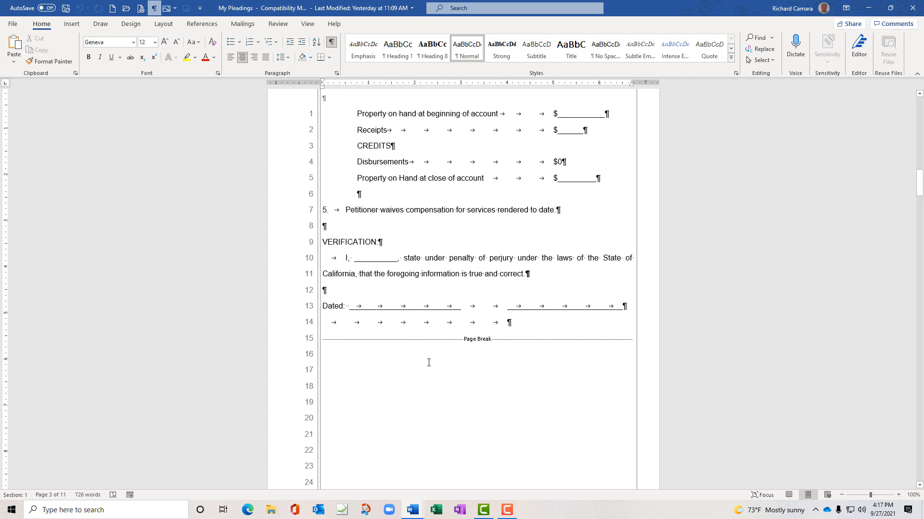
pyautogui.scroll(-7, 429, 363)
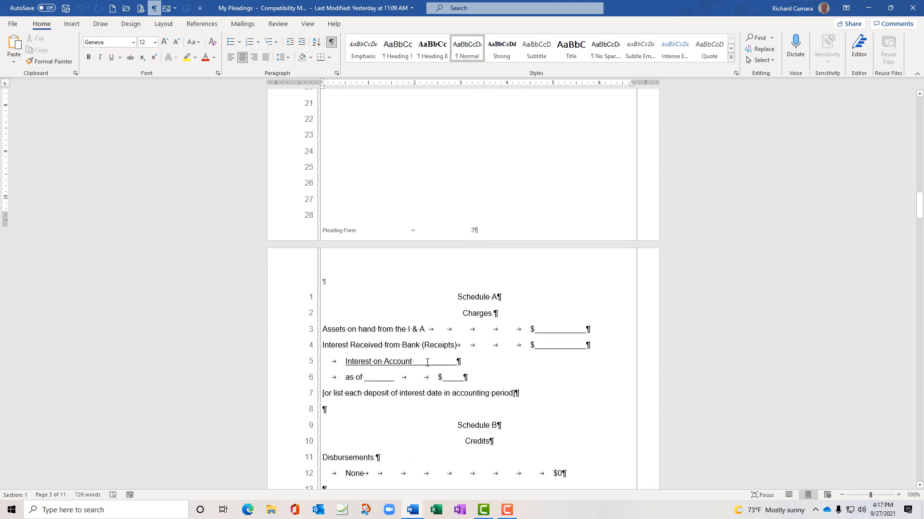
pyautogui.scroll(-4, 427, 362)
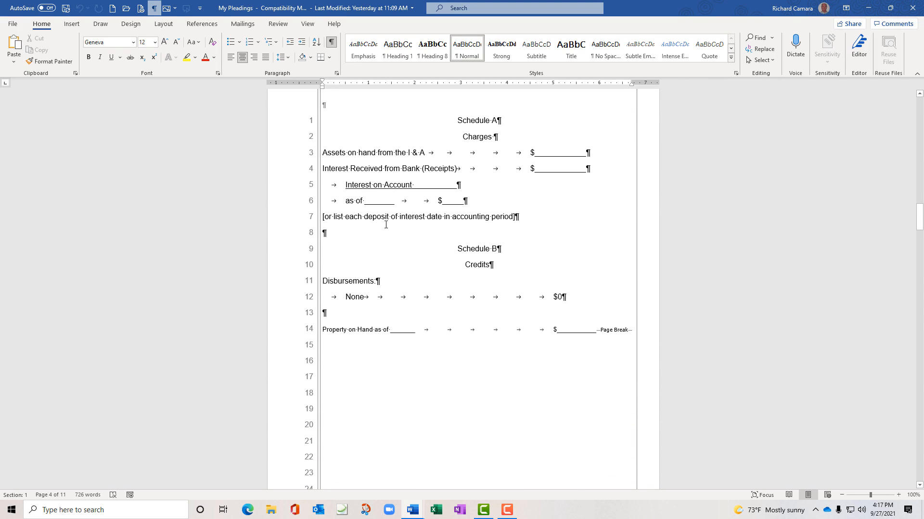
pyautogui.click(388, 216)
pyautogui.scroll(-6, 458, 323)
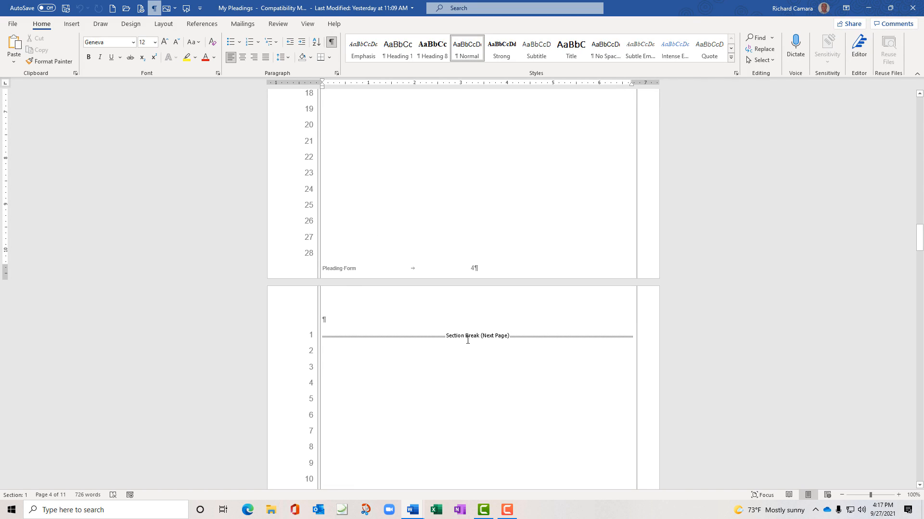
# Check the section break and page 6's Name line, then return to page 2's Superior Court caption
pyautogui.click(451, 357)
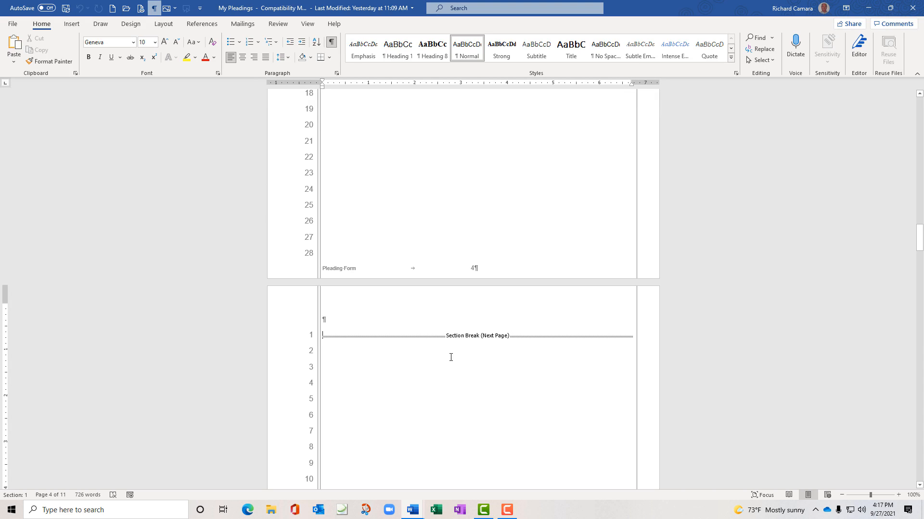
pyautogui.scroll(-4, 451, 358)
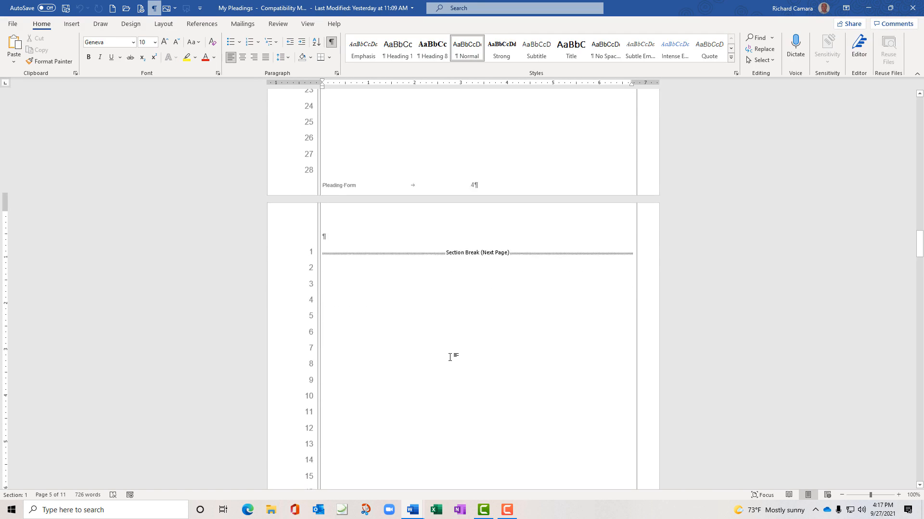
pyautogui.scroll(-6, 450, 357)
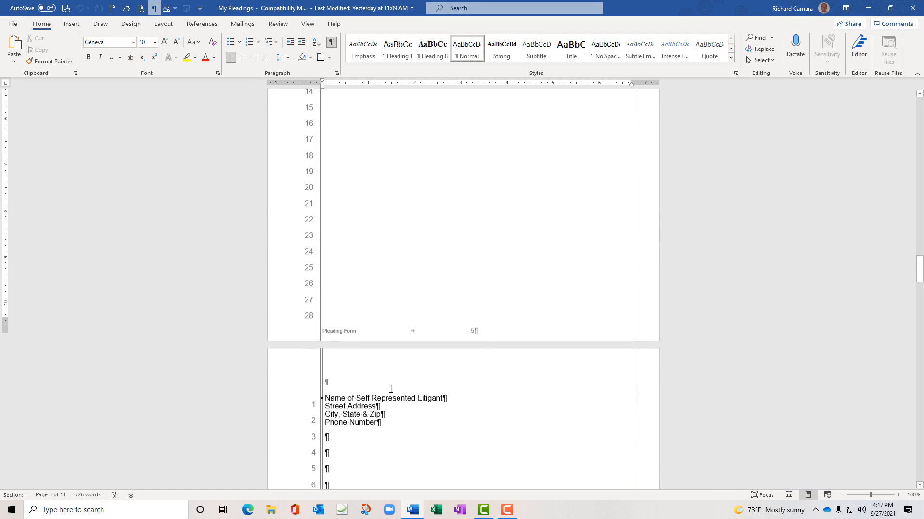
pyautogui.click(384, 393)
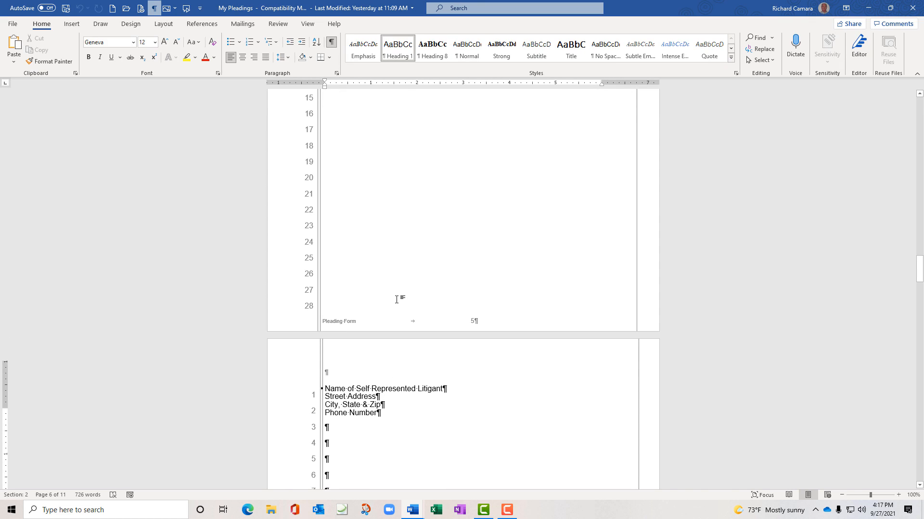
pyautogui.scroll(1, 396, 299)
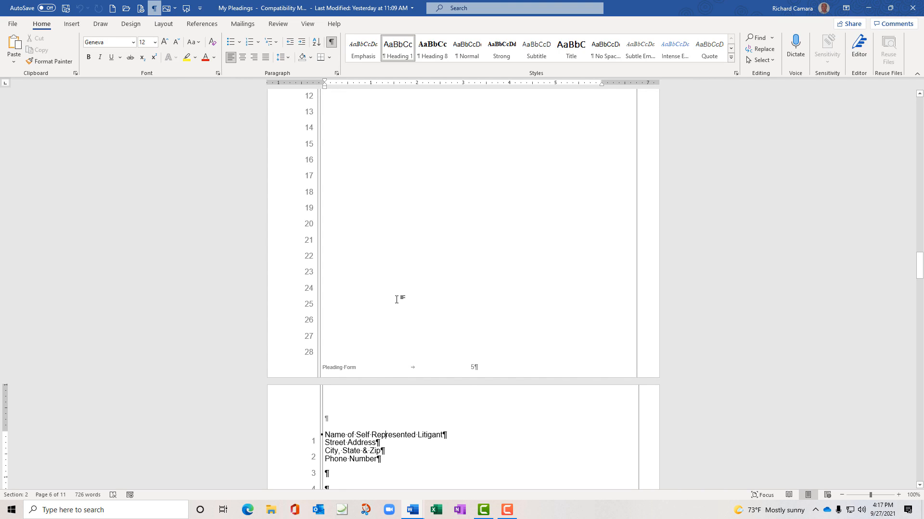
pyautogui.scroll(2, 397, 299)
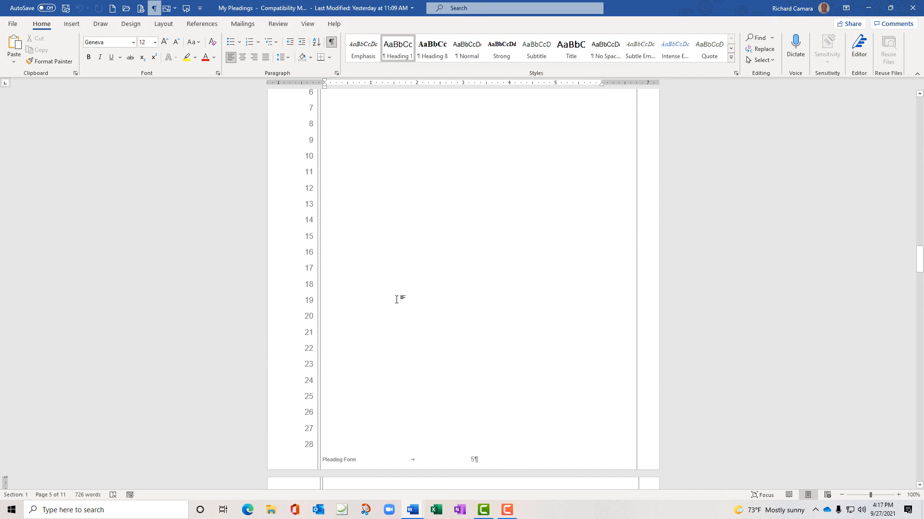
pyautogui.scroll(9, 397, 299)
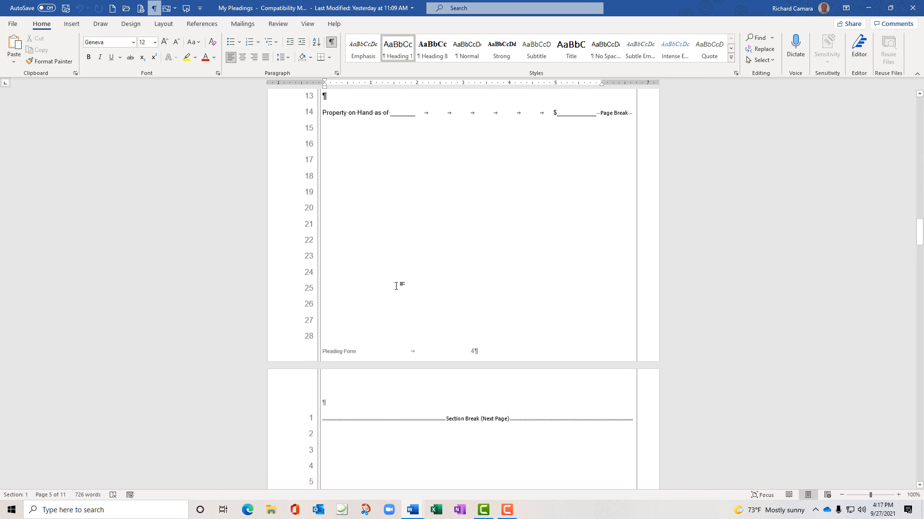
pyautogui.scroll(15, 396, 286)
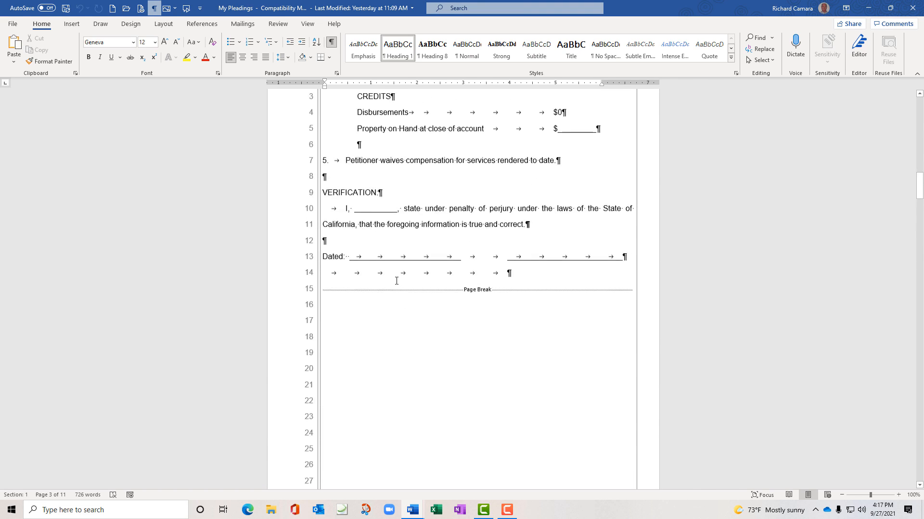
pyautogui.scroll(11, 396, 281)
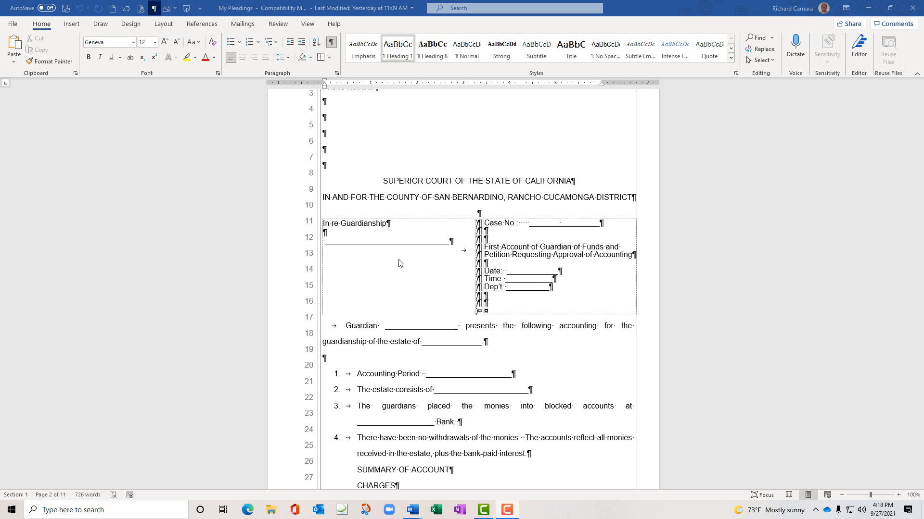
# Hide the formatting marks with Show/Hide ¶ on the Home tab
pyautogui.click(332, 43)
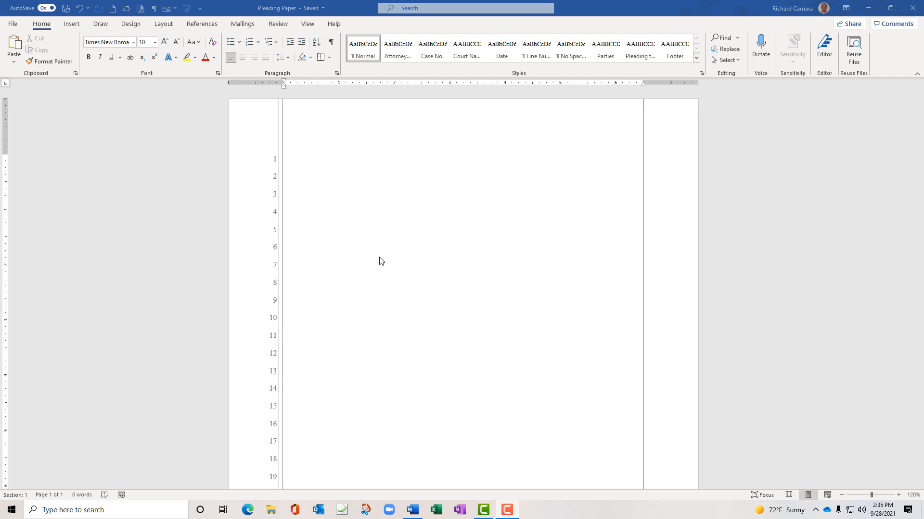
pyautogui.click(336, 73)
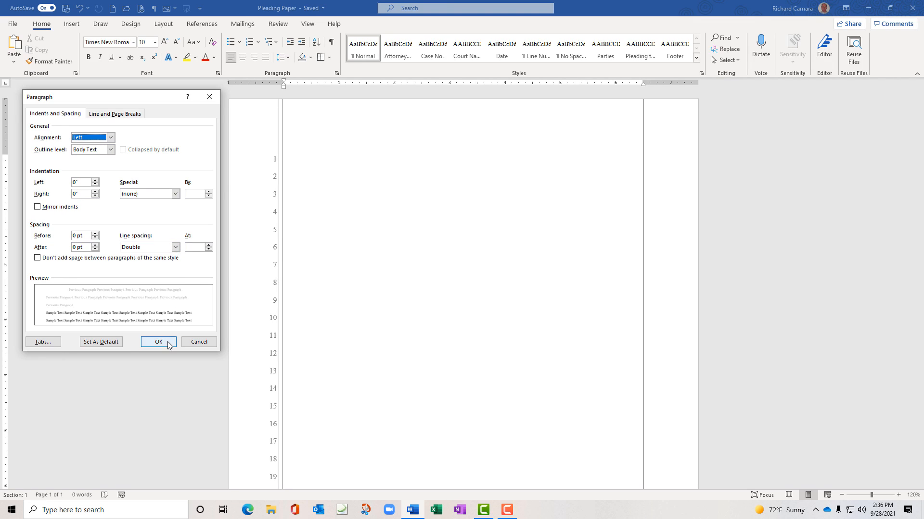
pyautogui.click(159, 342)
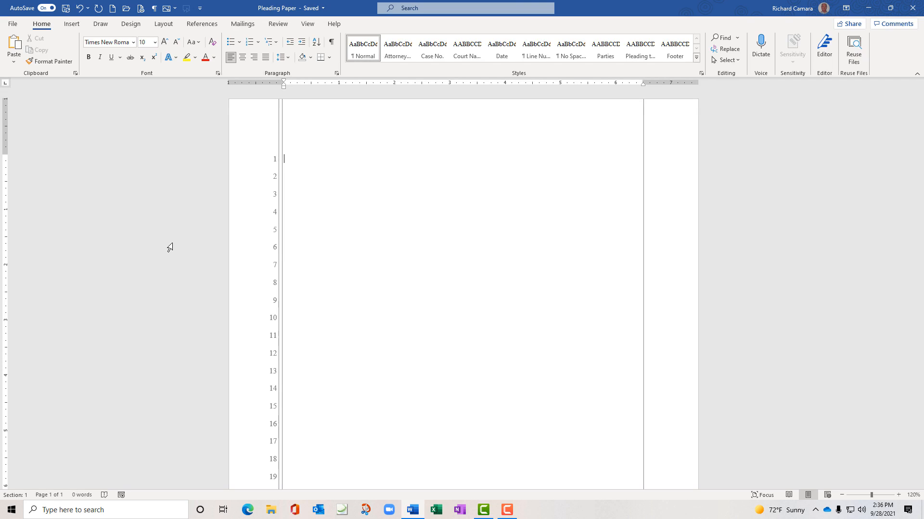
pyautogui.click(133, 43)
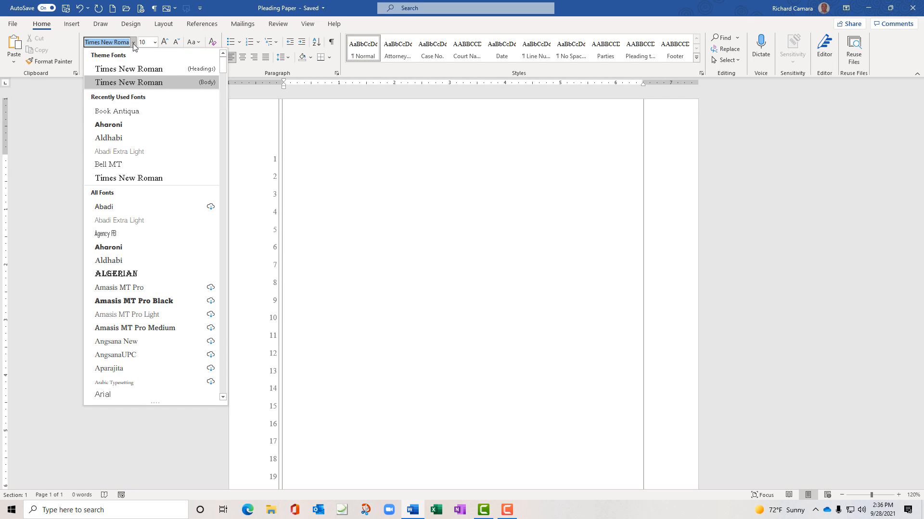
pyautogui.click(133, 43)
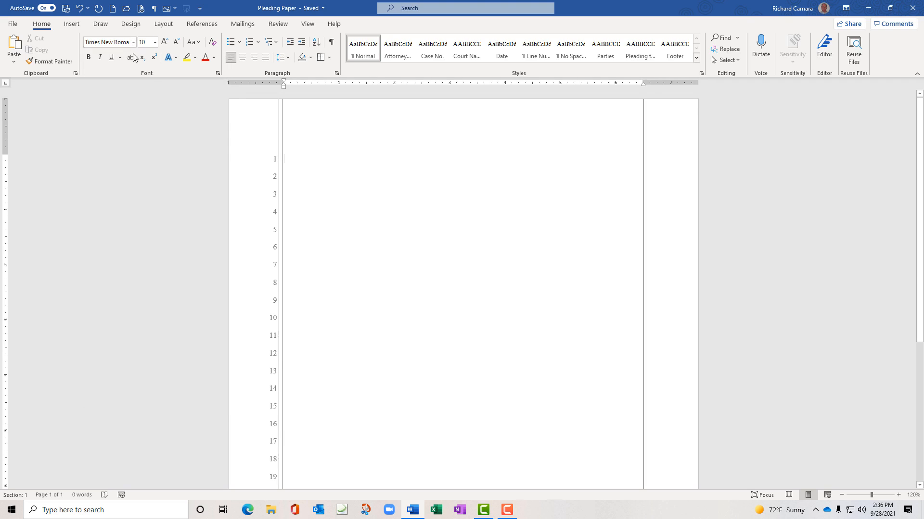
pyautogui.doubleClick(323, 138)
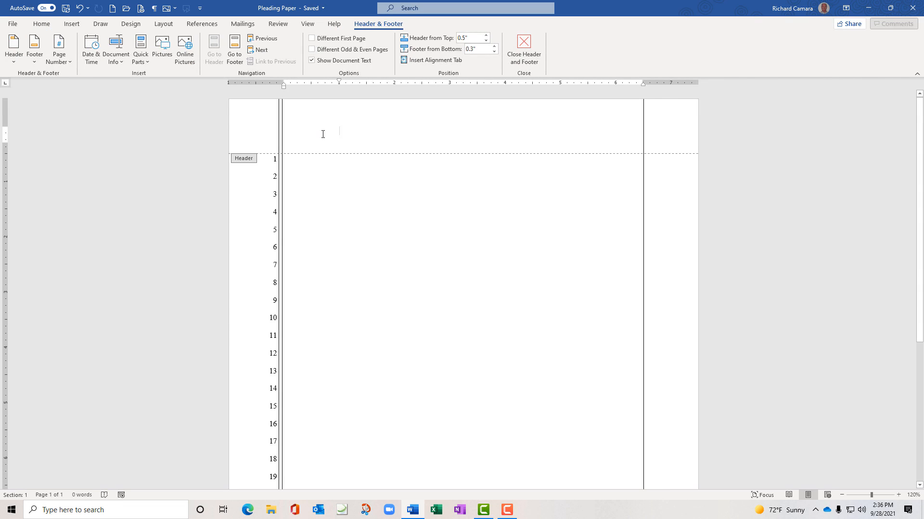
pyautogui.click(263, 166)
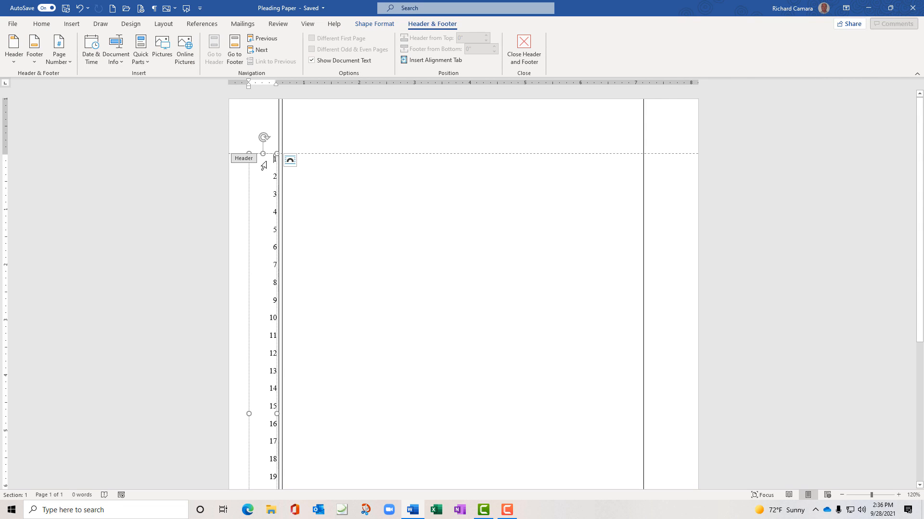
pyautogui.click(249, 176)
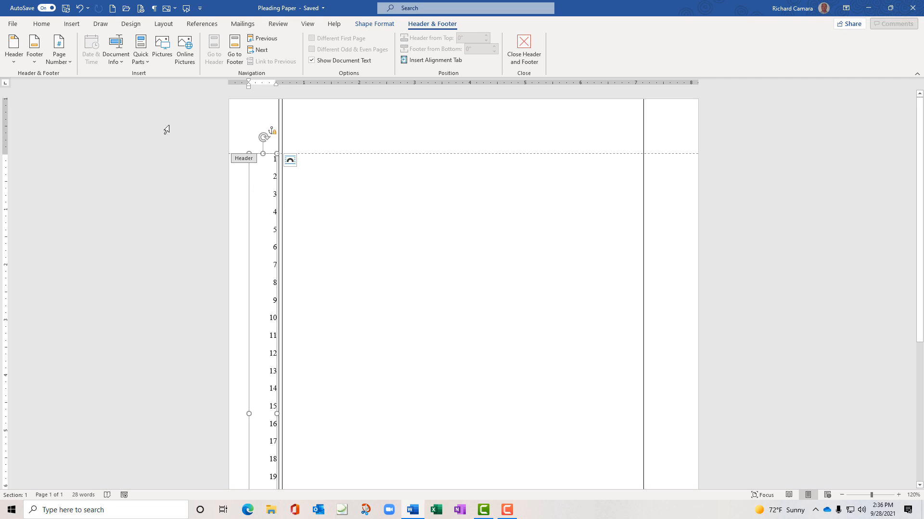
pyautogui.click(43, 25)
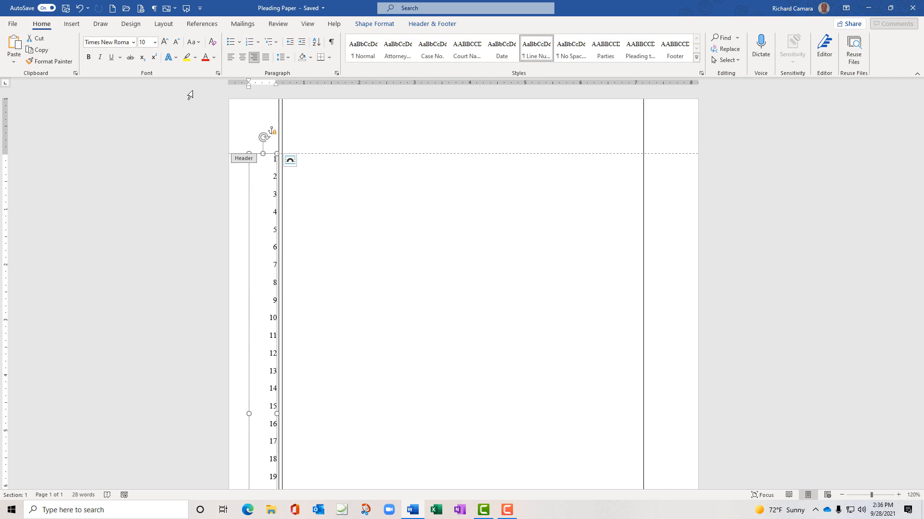
pyautogui.click(337, 73)
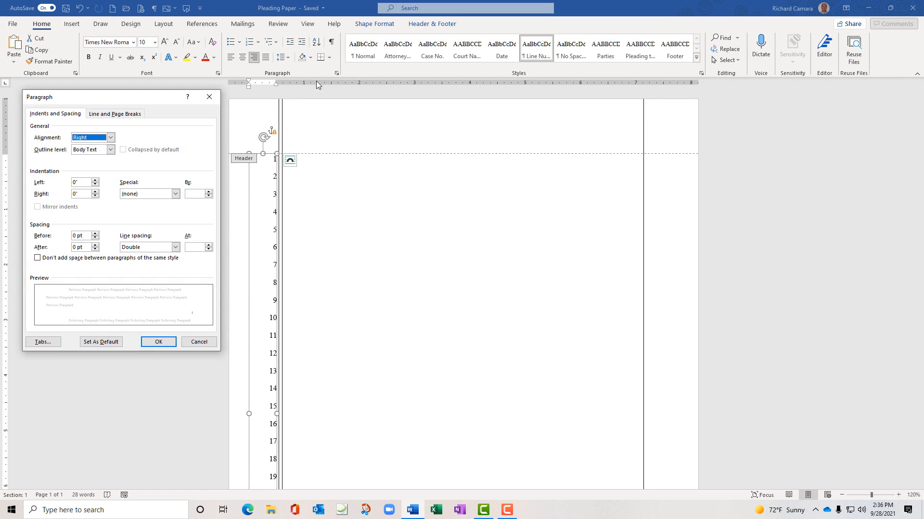
pyautogui.moveTo(132, 95); pyautogui.dragTo(135, 95)
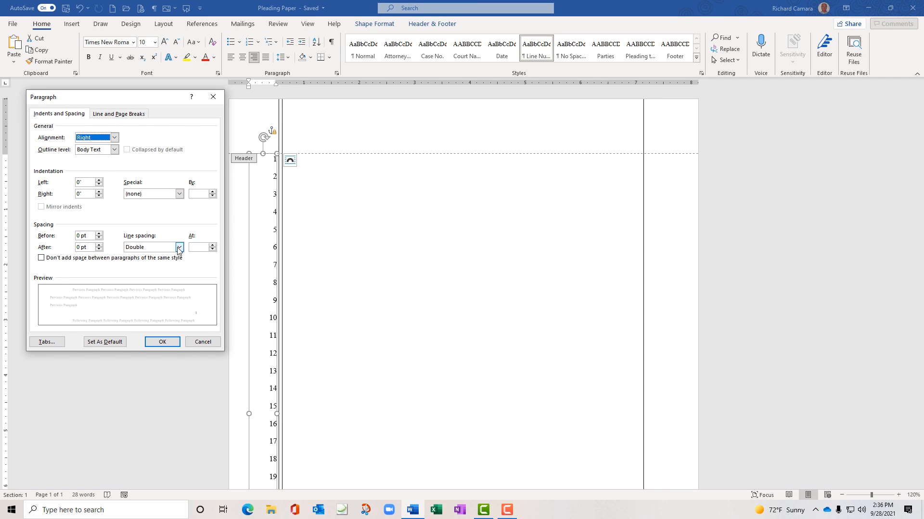
pyautogui.click(173, 343)
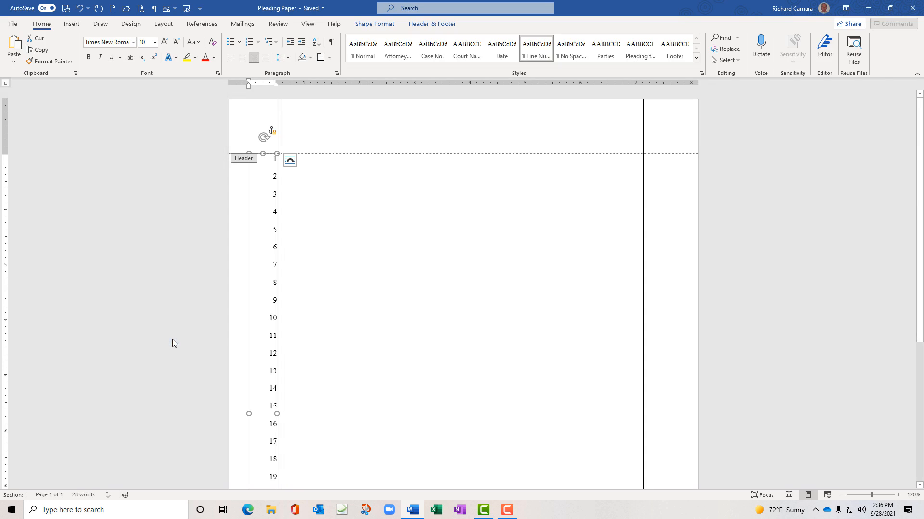
pyautogui.doubleClick(340, 173)
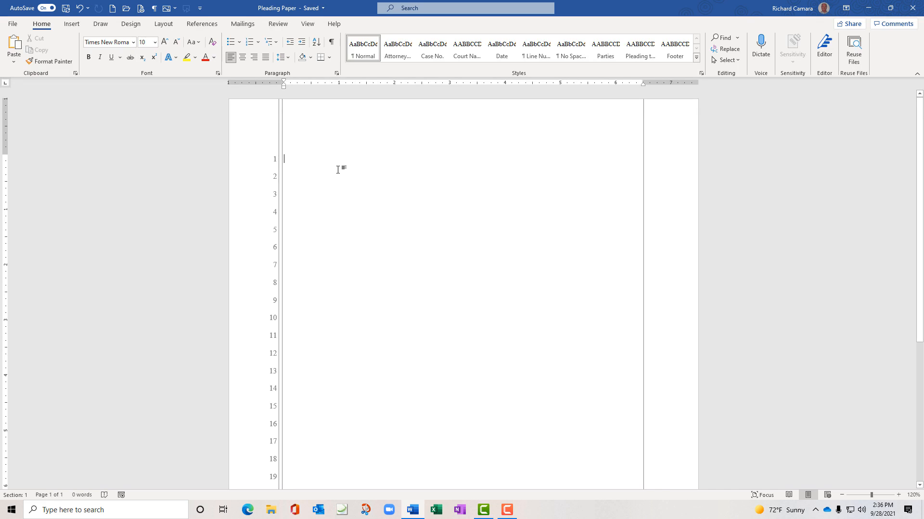
# Leave the body text's paragraph settings unchanged and enter =rand(12,12) on line 1
pyautogui.click(337, 73)
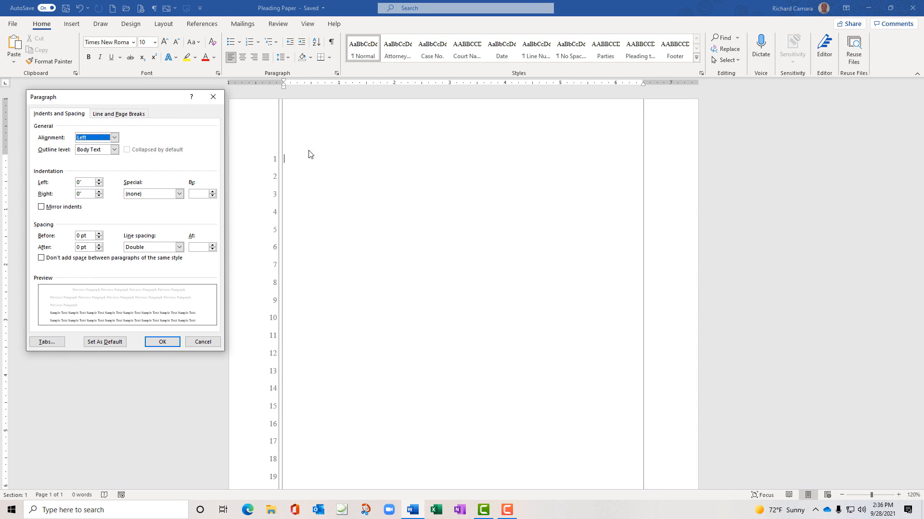
pyautogui.click(214, 343)
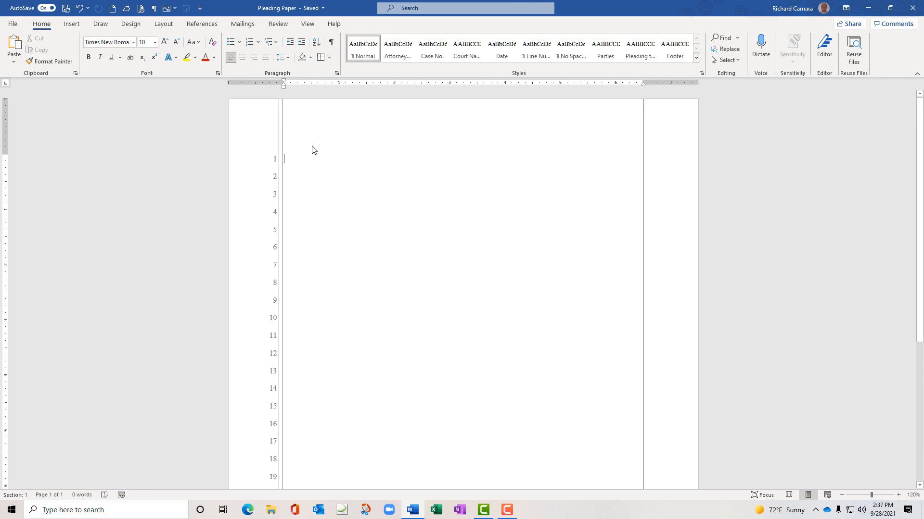
pyautogui.write('=')
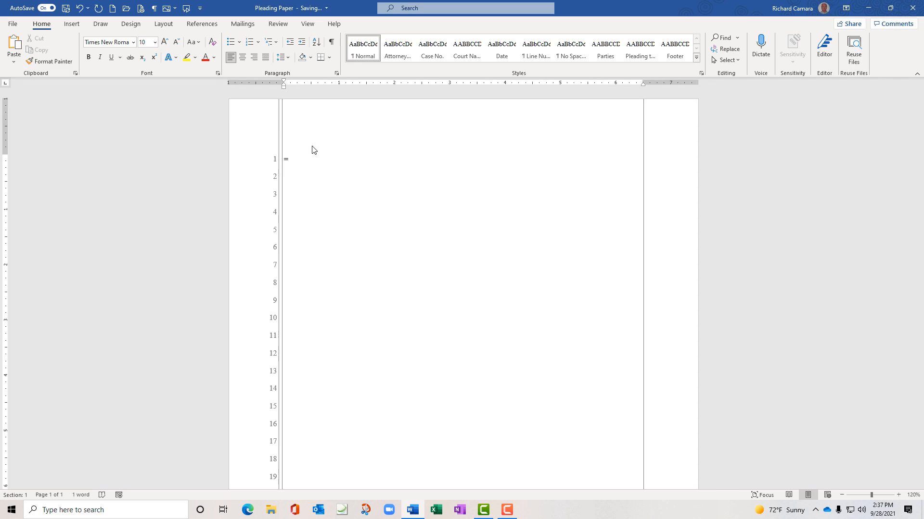
pyautogui.write('rand(12,12')
# Expand =rand(12,12) into 2286 words of sample text over five pages, then return to the top
pyautogui.press('Return')
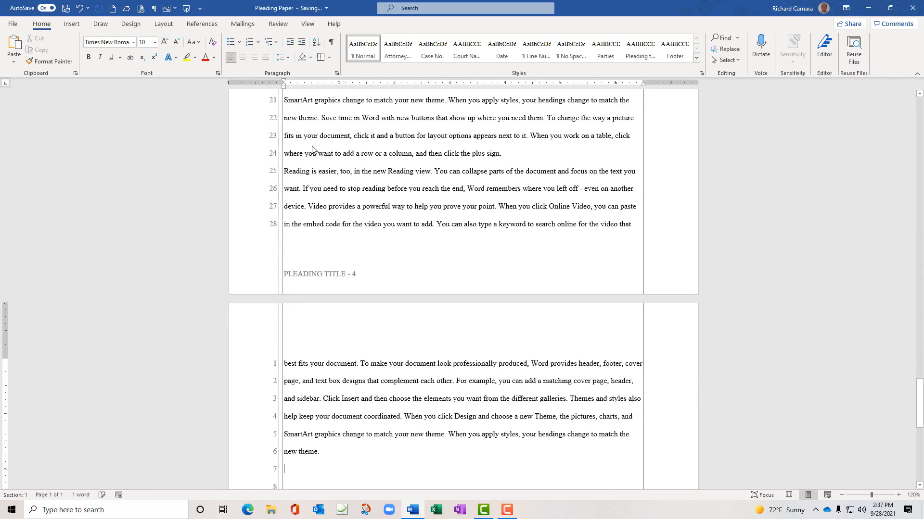
pyautogui.scroll(3, 312, 146)
pyautogui.scroll(7, 312, 146)
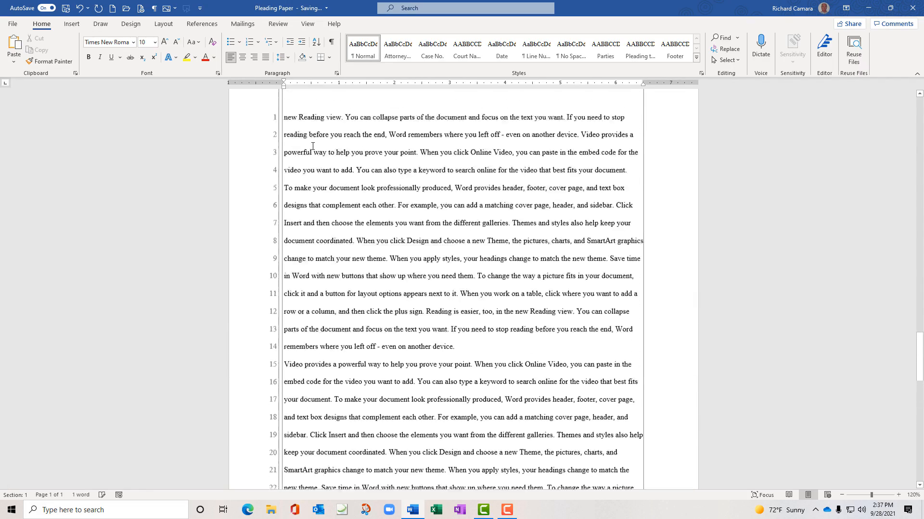
pyautogui.scroll(8, 91, 197)
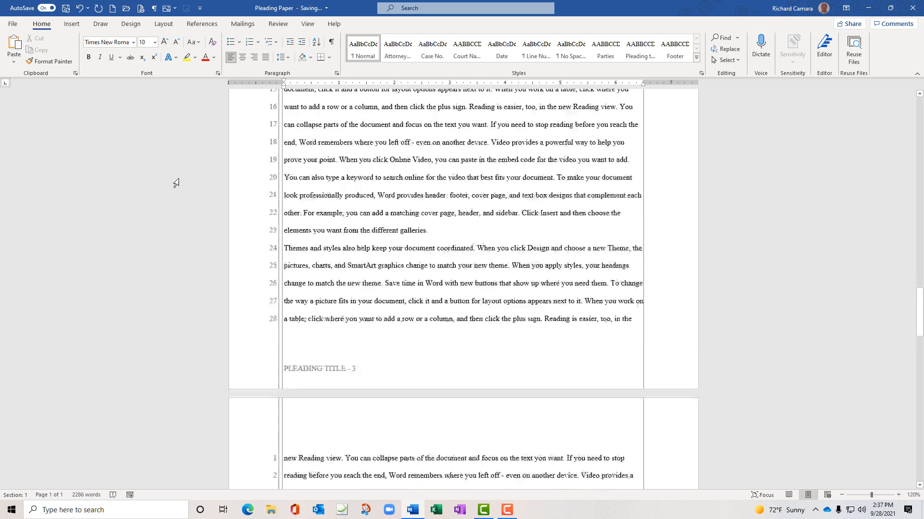
pyautogui.scroll(2, 177, 183)
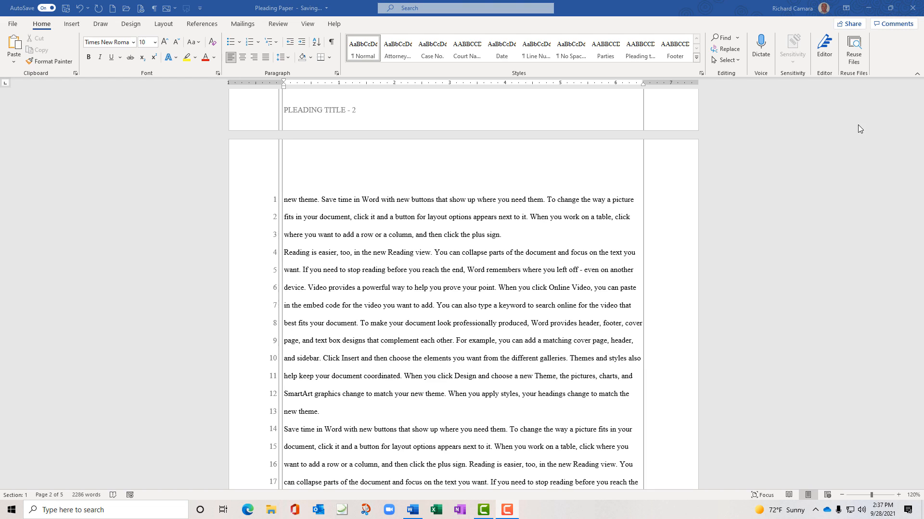
pyautogui.scroll(1, 308, 188)
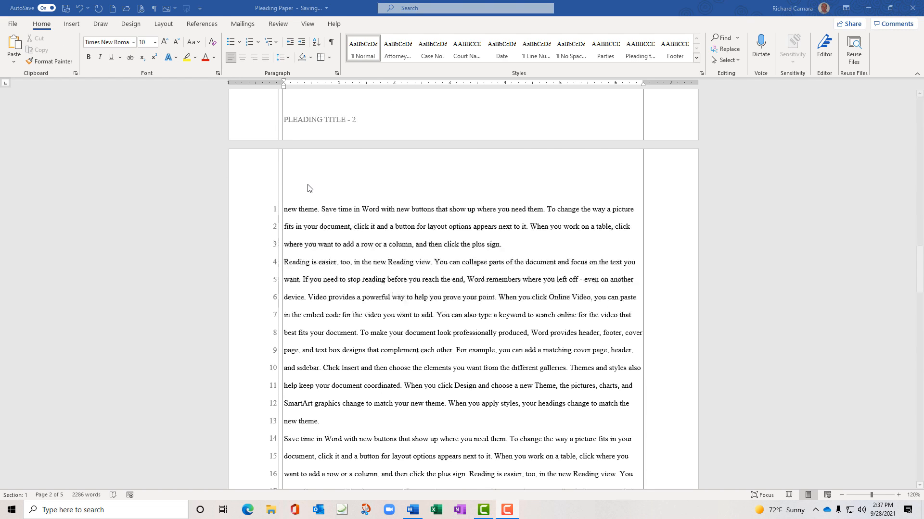
pyautogui.scroll(3, 308, 189)
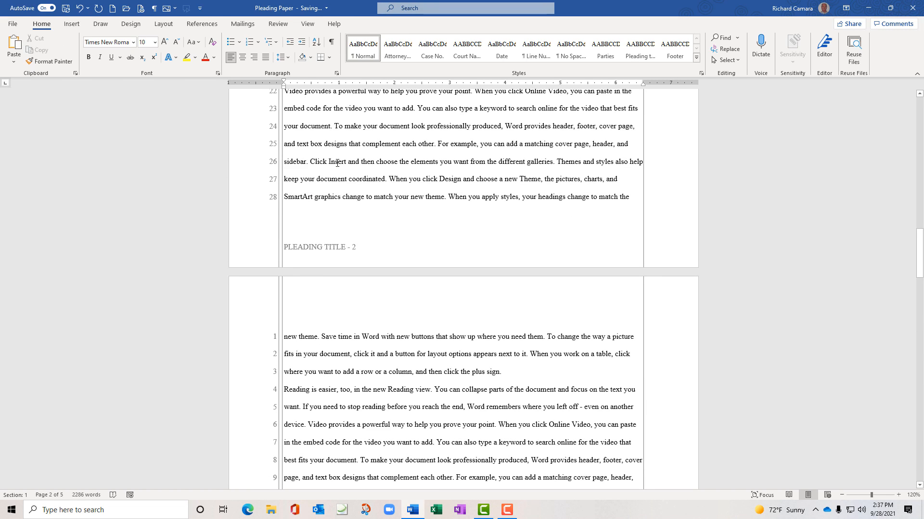
pyautogui.hotkey('ctrl', 'Return')
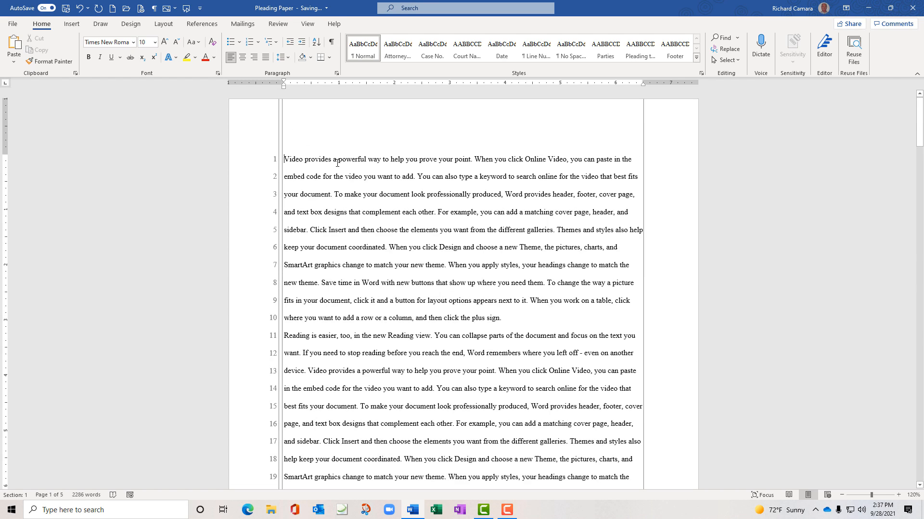
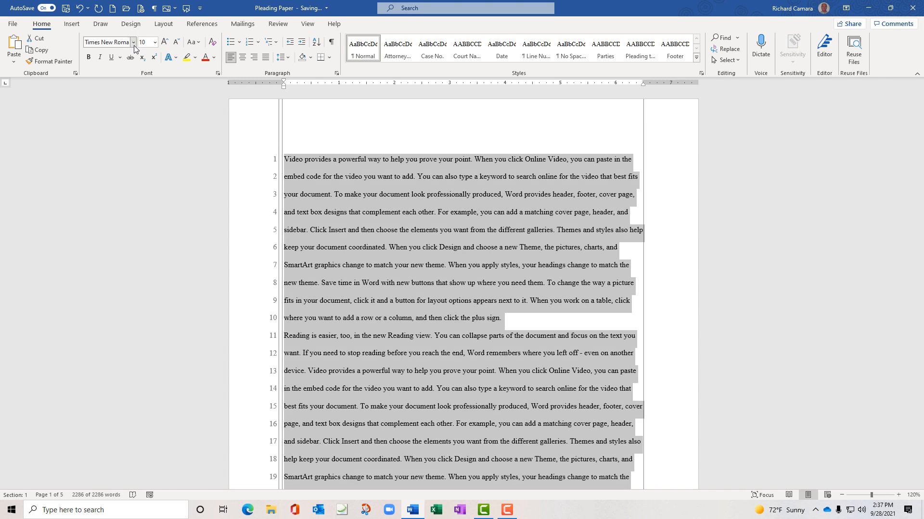
# Apply the Book Antiqua font to the selected sample text and scroll through the pages to check it
pyautogui.click(133, 42)
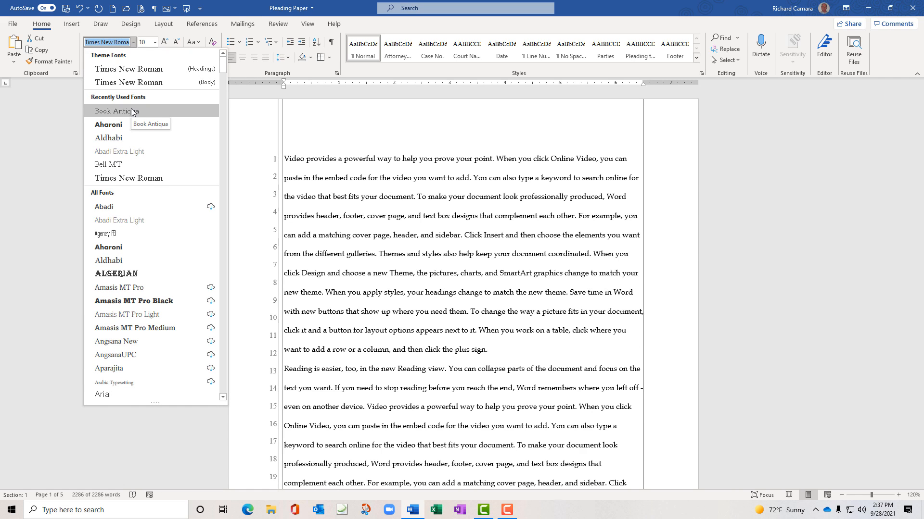
pyautogui.click(132, 111)
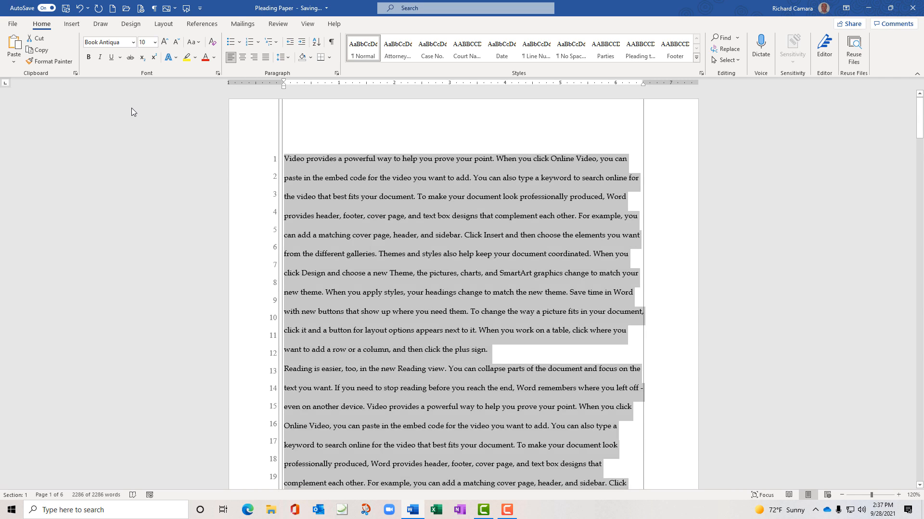
pyautogui.scroll(-3, 354, 238)
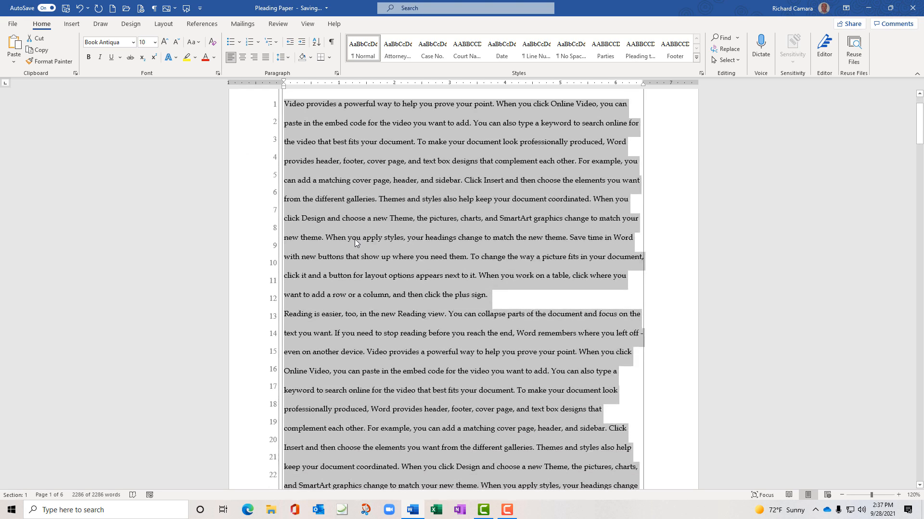
pyautogui.scroll(-7, 355, 239)
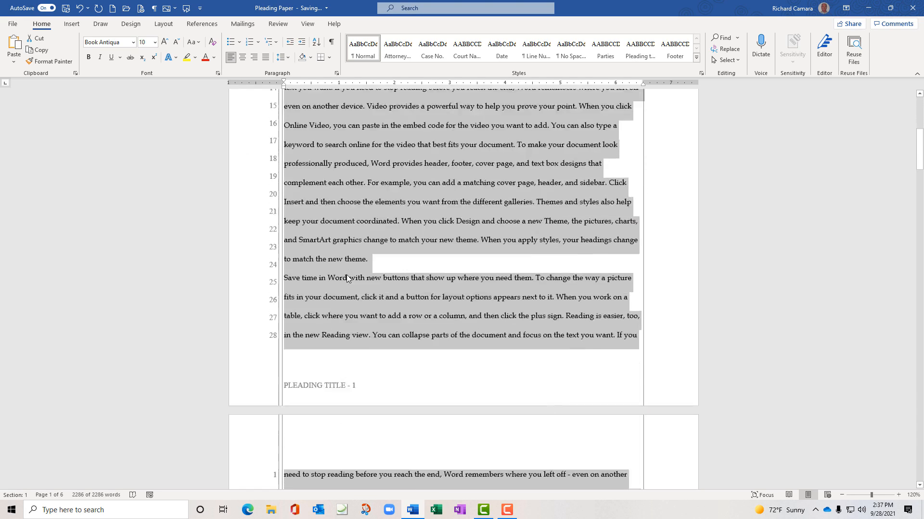
pyautogui.scroll(-5, 350, 311)
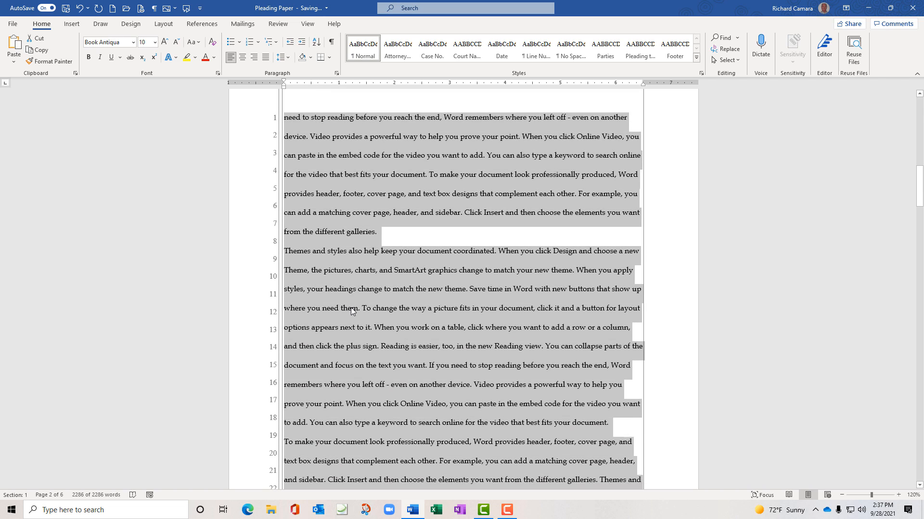
pyautogui.scroll(6, 352, 311)
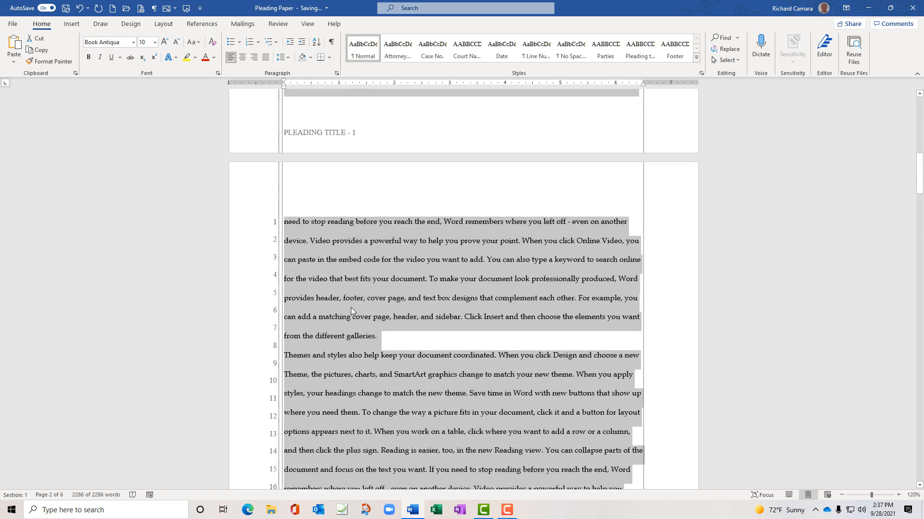
pyautogui.scroll(8, 350, 308)
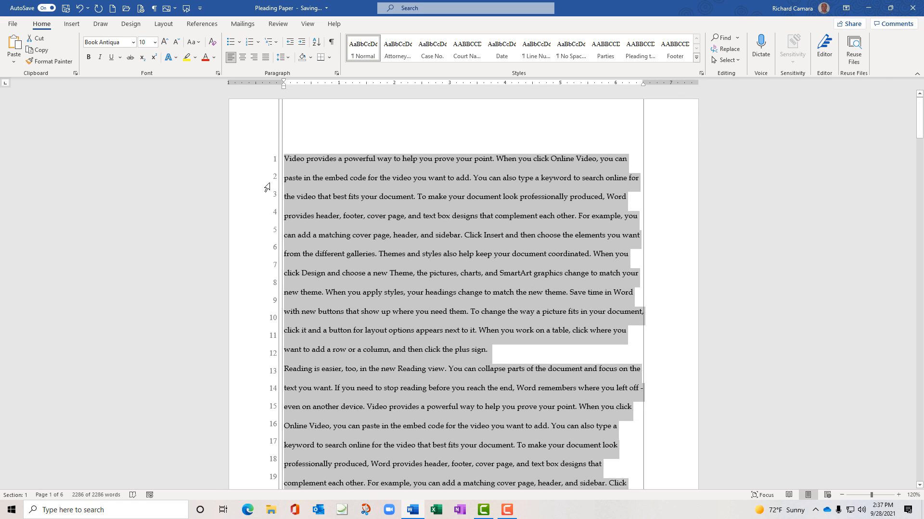
# Deselect the text, enter the page header, and select the line-number text box
pyautogui.click(365, 181)
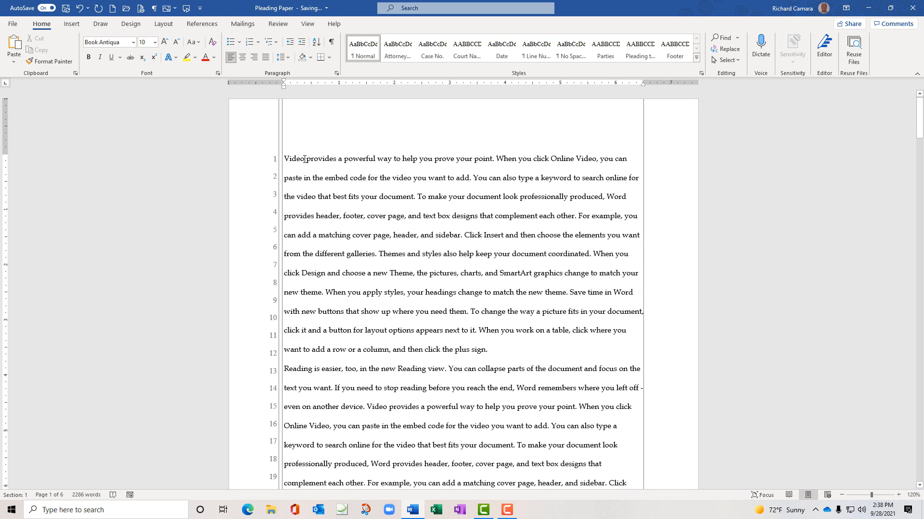
pyautogui.doubleClick(315, 138)
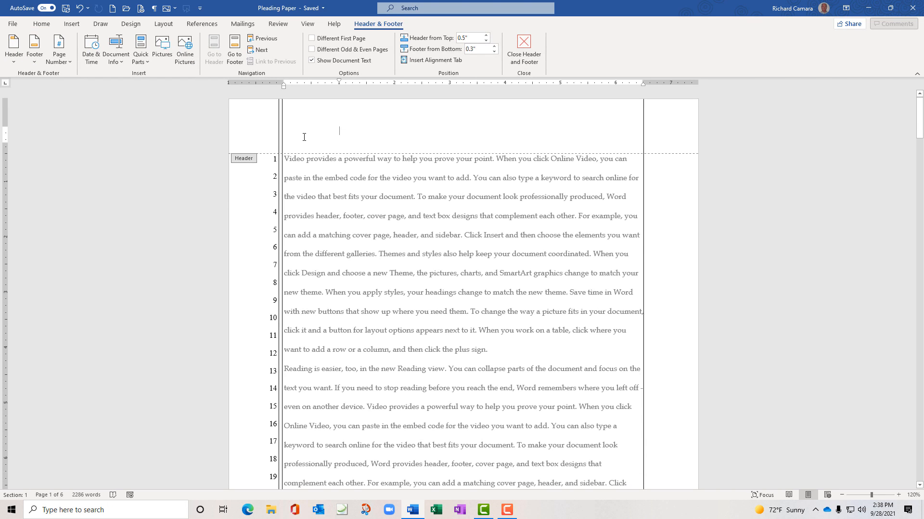
pyautogui.click(274, 161)
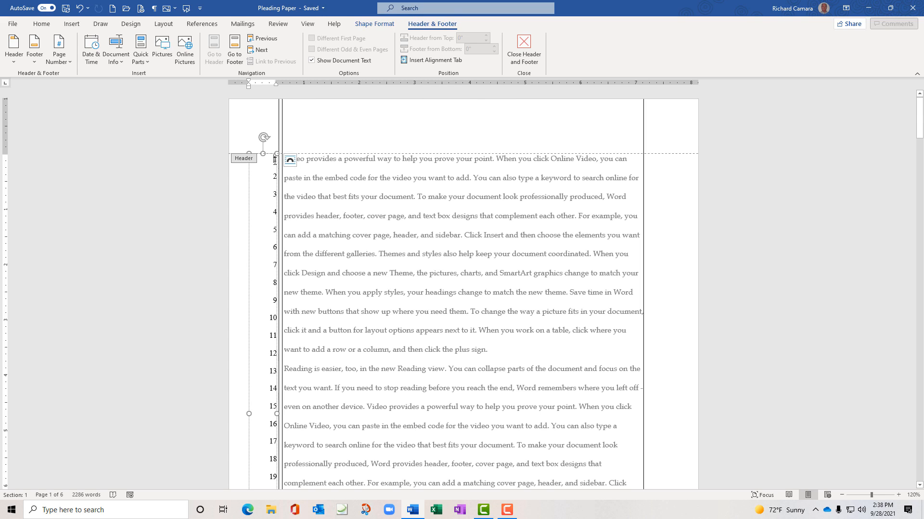
pyautogui.click(276, 162)
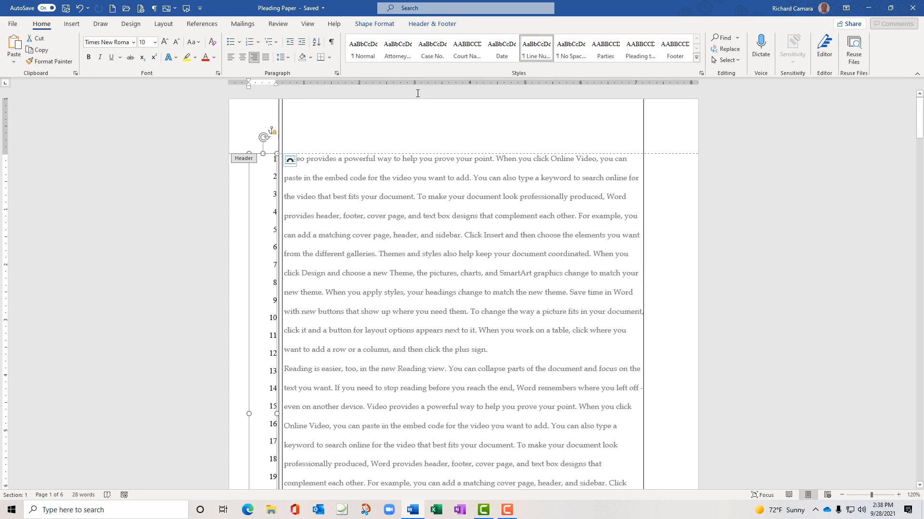
# Give the line-number box Exactly 24 pt line spacing, then return to the body text
pyautogui.click(336, 74)
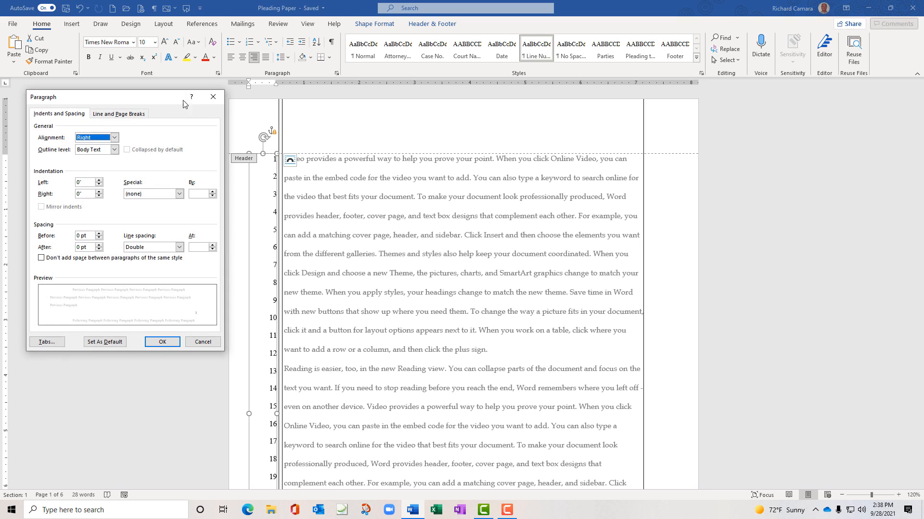
pyautogui.click(179, 247)
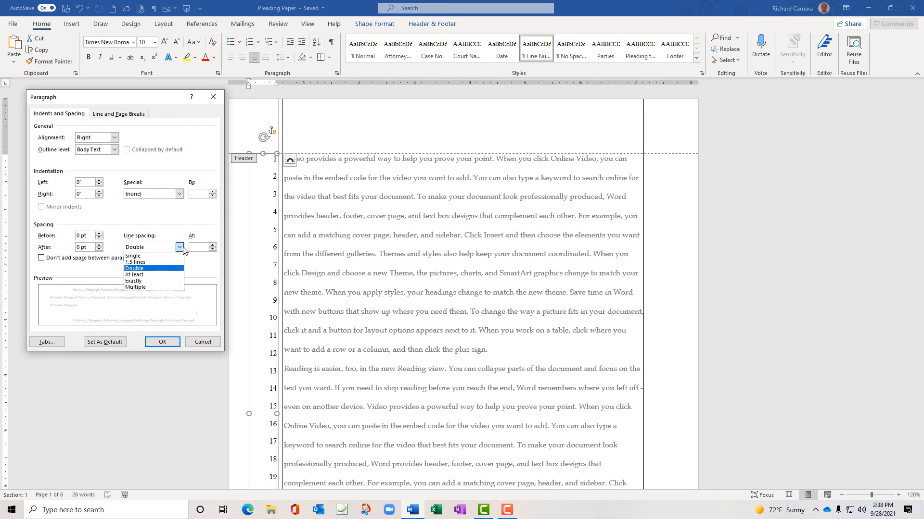
pyautogui.click(157, 284)
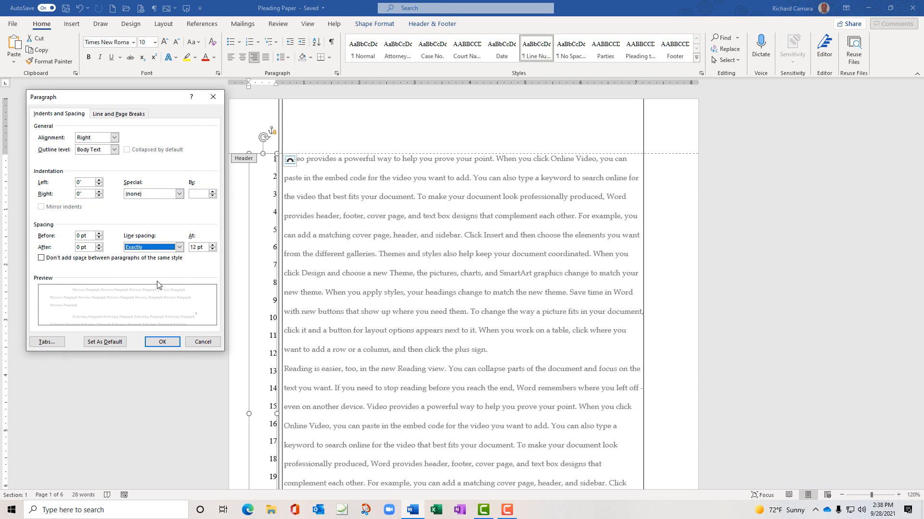
pyautogui.doubleClick(194, 247)
pyautogui.write('24')
pyautogui.click(163, 342)
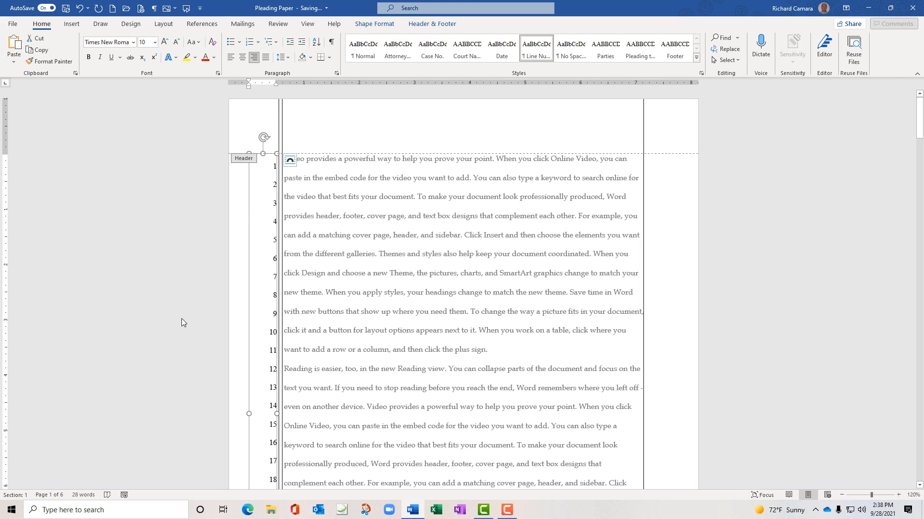
pyautogui.doubleClick(346, 160)
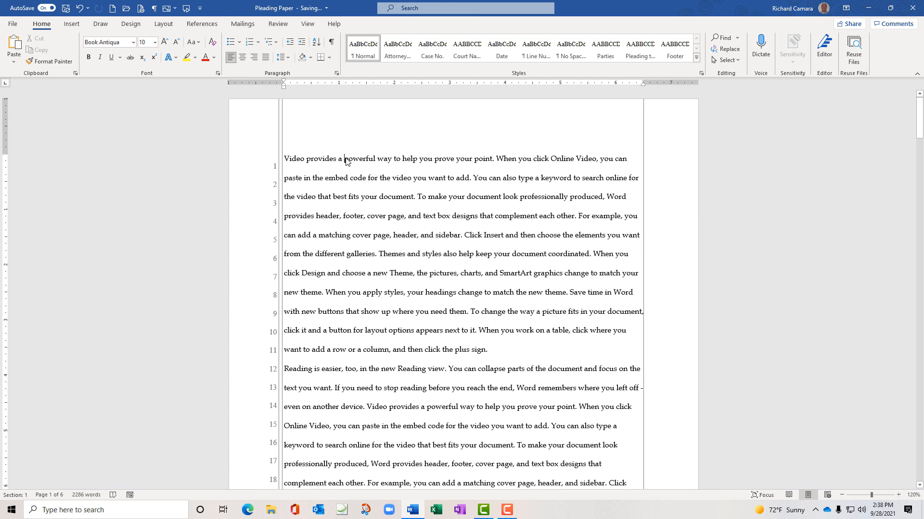
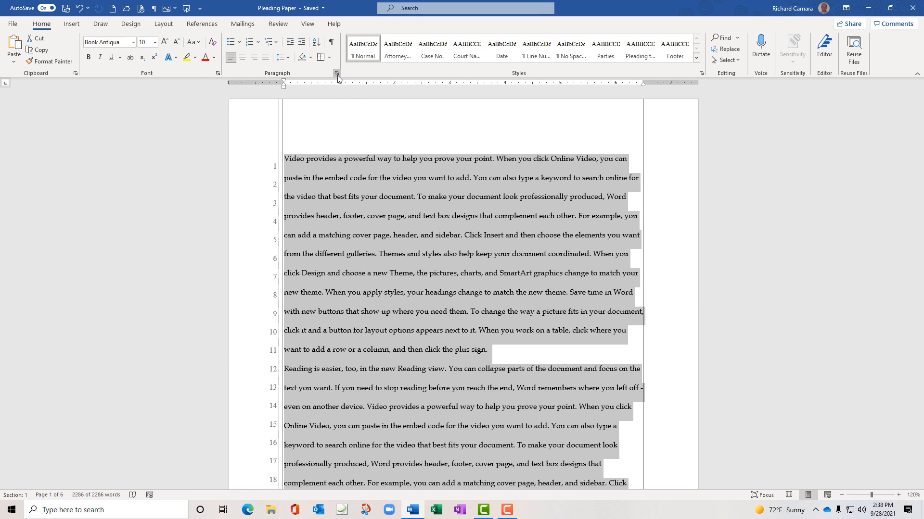
# Give the pleading body text Exactly 24 pt line spacing, shrinking it from 6 to 5 pages
pyautogui.click(337, 74)
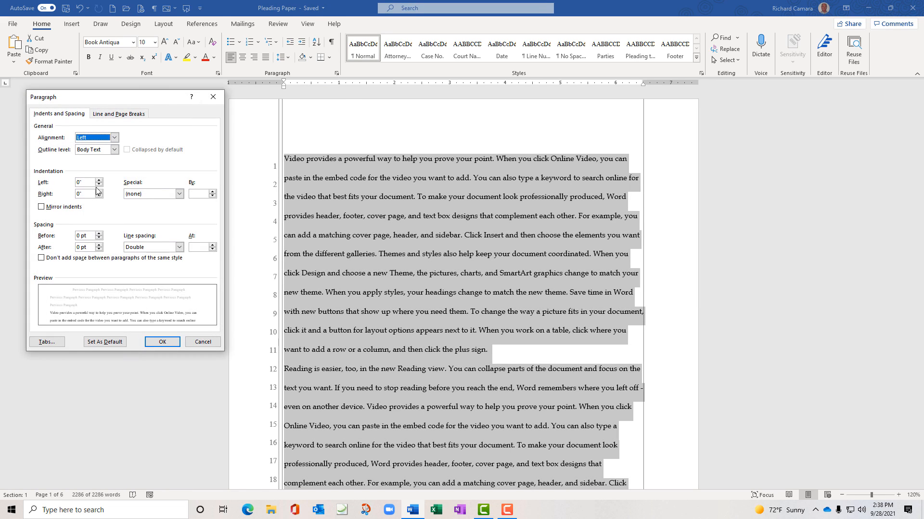
pyautogui.click(179, 248)
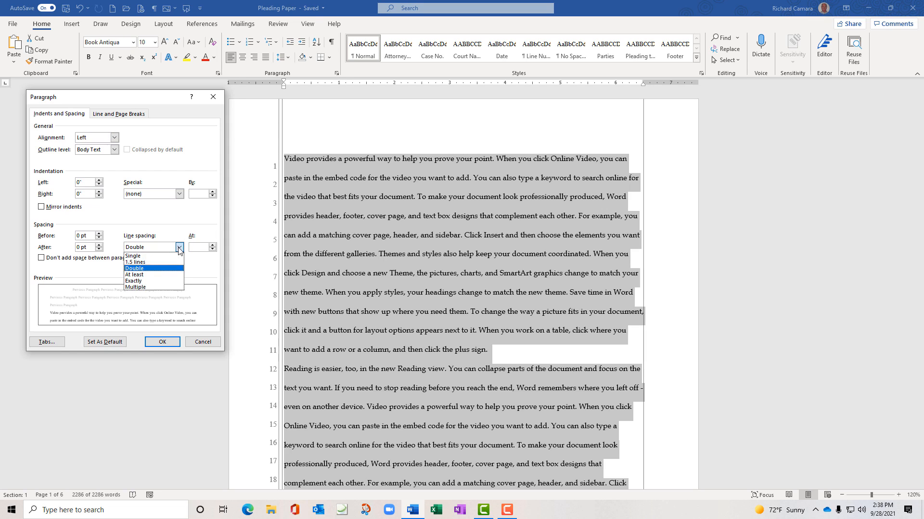
pyautogui.click(157, 281)
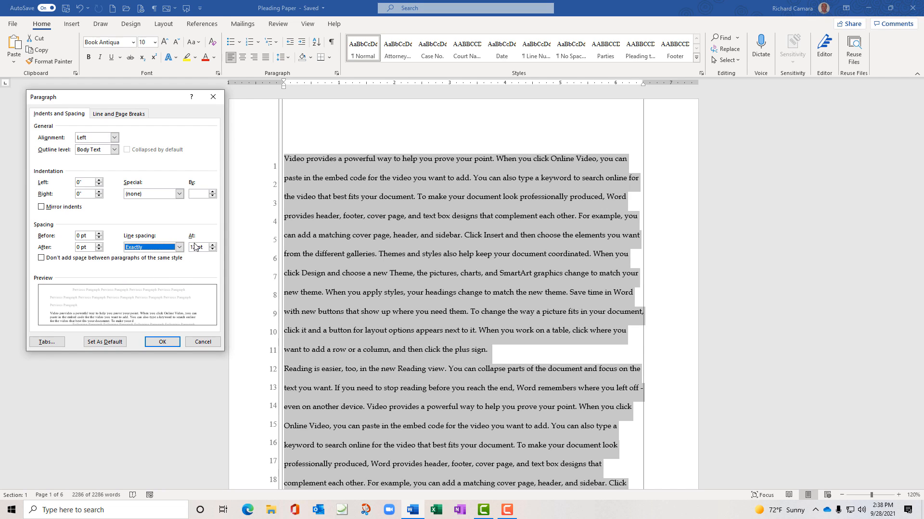
pyautogui.doubleClick(194, 248)
pyautogui.write('24')
pyautogui.click(163, 342)
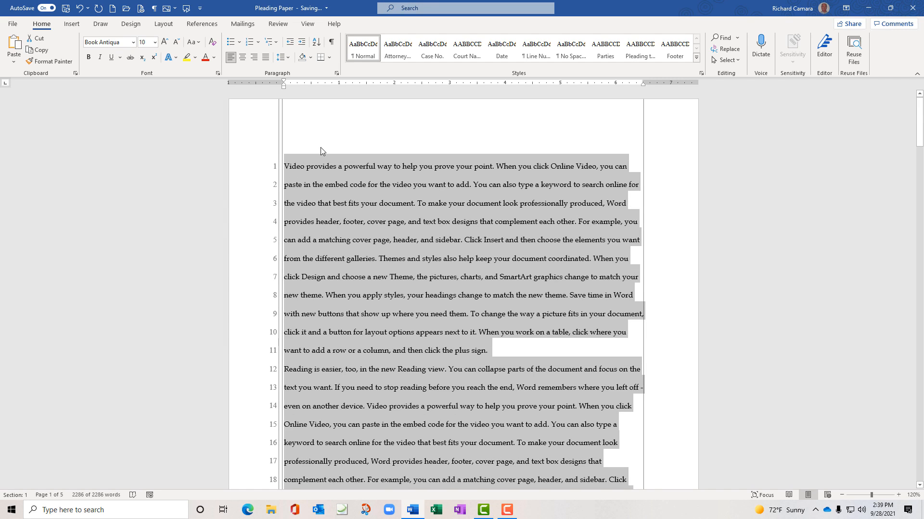
pyautogui.click(133, 43)
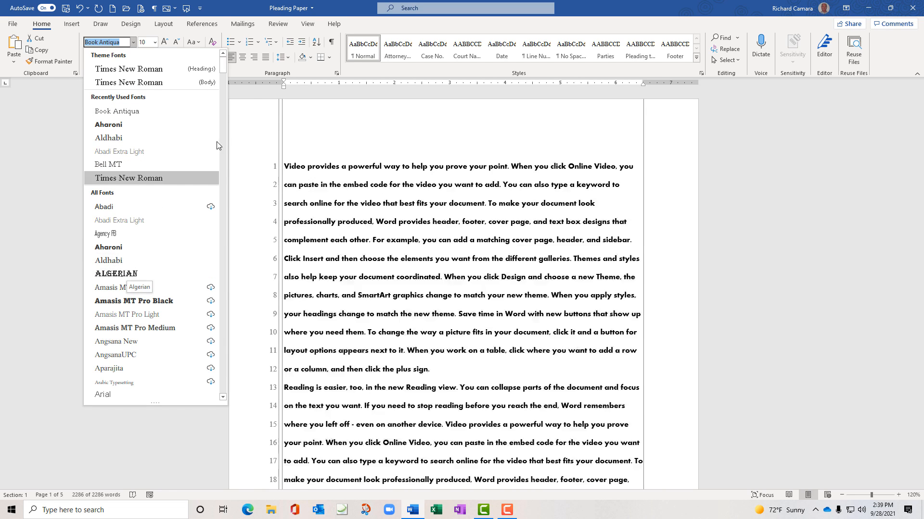
pyautogui.press('Escape')
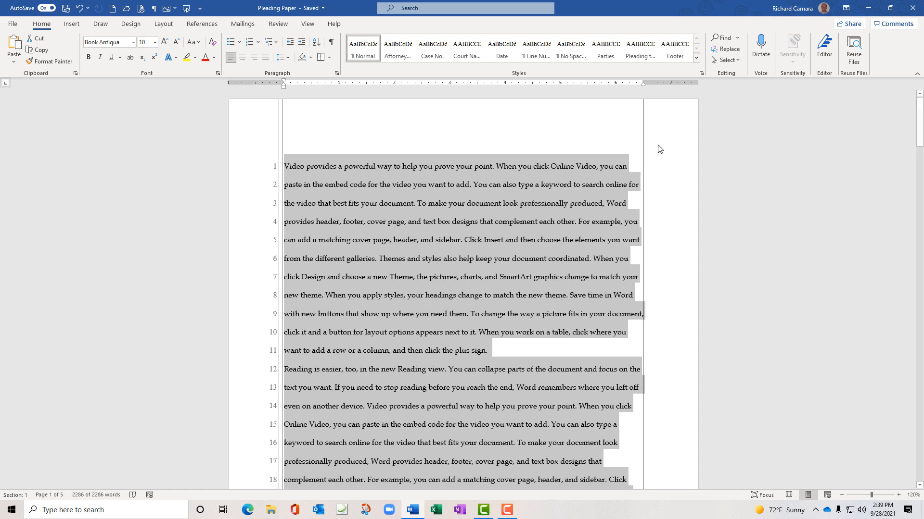
pyautogui.click(835, 140)
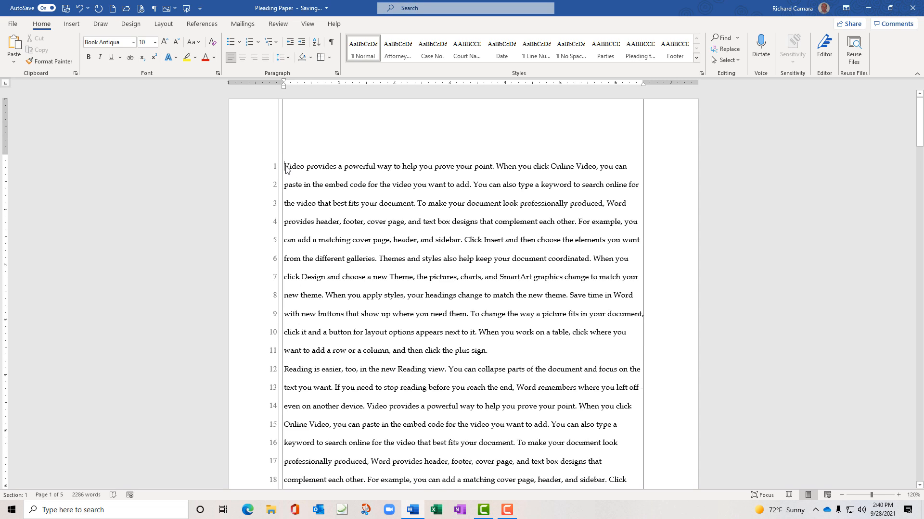
# Insert blank lines above 'Video provides' and select the empty lines at the top of page one
pyautogui.press('Return')
pyautogui.press('Return')
pyautogui.press('Return')
pyautogui.press('Return')
pyautogui.press('Return')
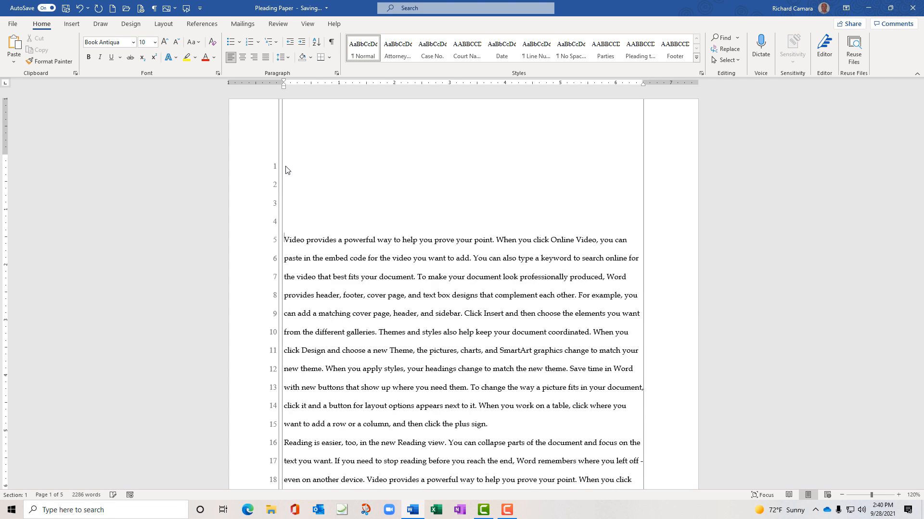
pyautogui.press('Return')
pyautogui.press('Return')
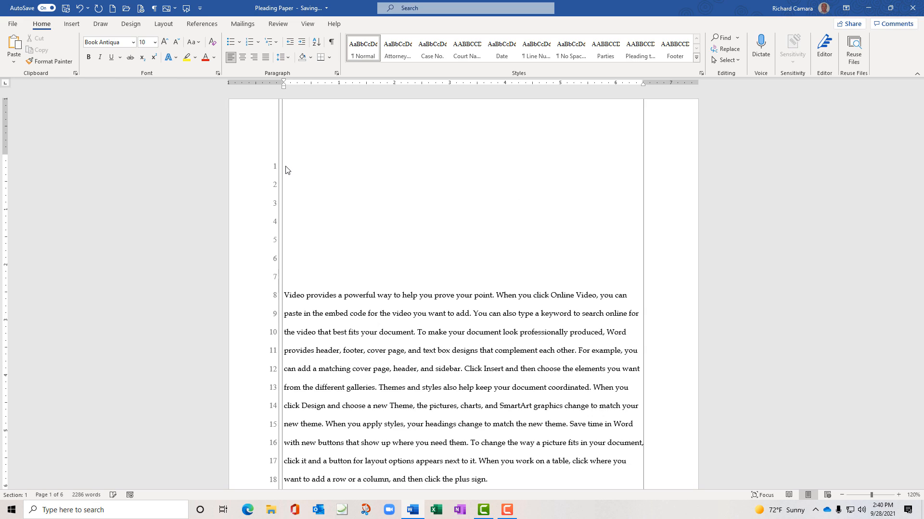
pyautogui.click(289, 166)
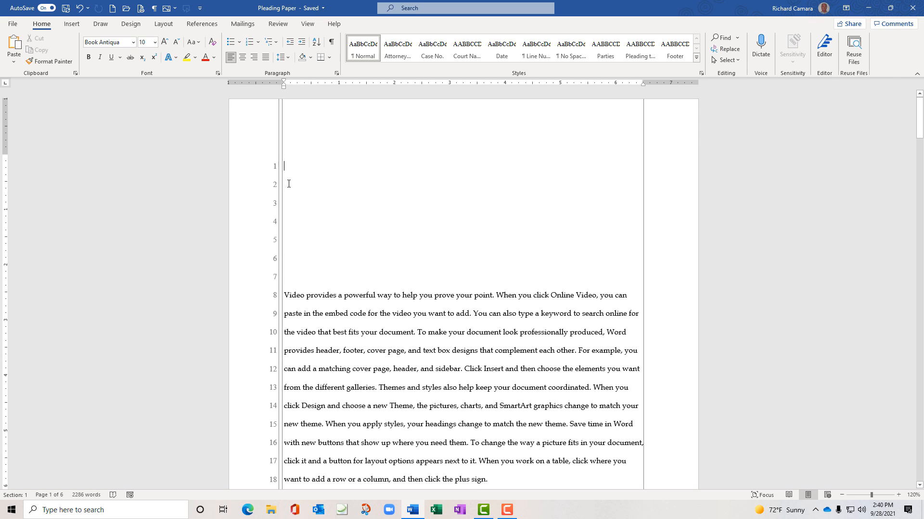
pyautogui.moveTo(285, 163); pyautogui.dragTo(295, 235)
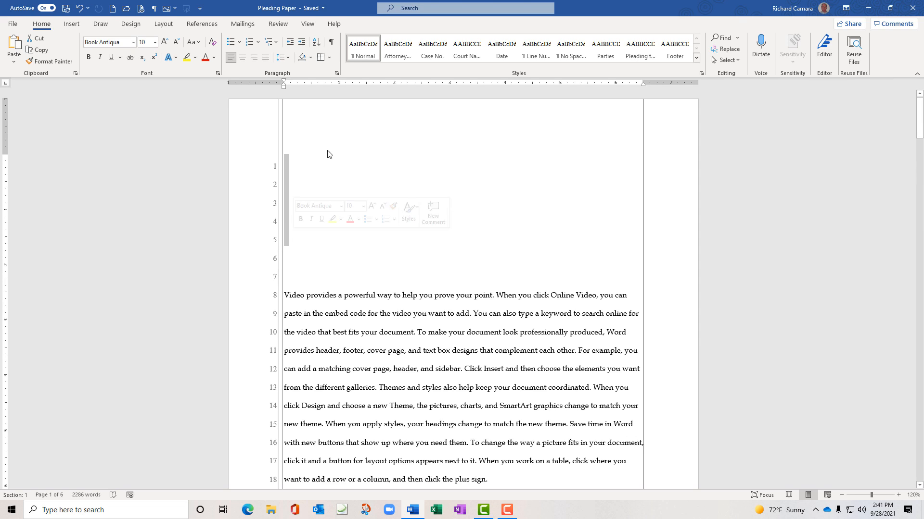
# Set the selected empty top lines to Exactly 12 pt spacing, then return to line 1
pyautogui.click(337, 73)
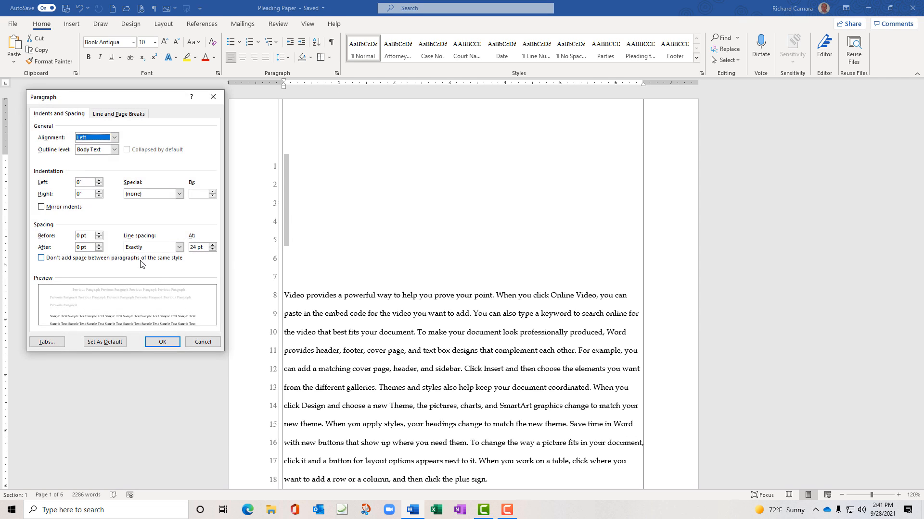
pyautogui.doubleClick(192, 247)
pyautogui.write('1')
pyautogui.click(166, 342)
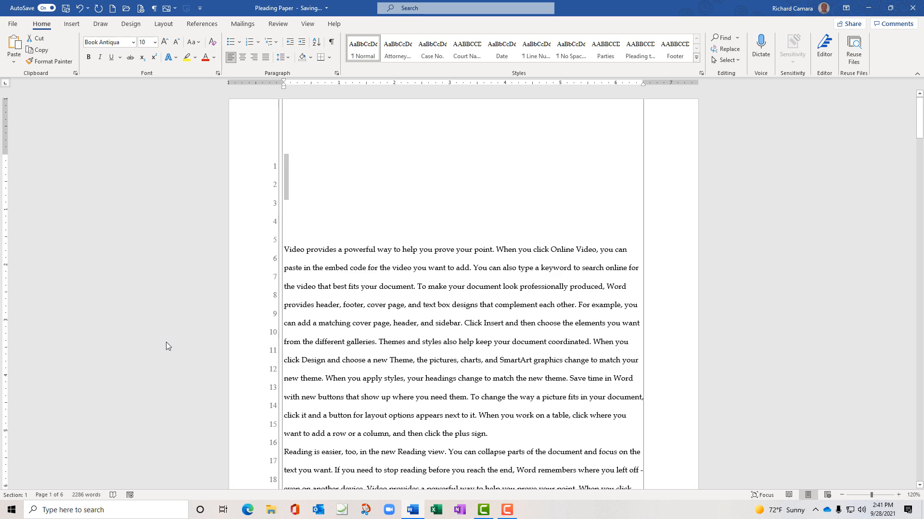
pyautogui.click(289, 167)
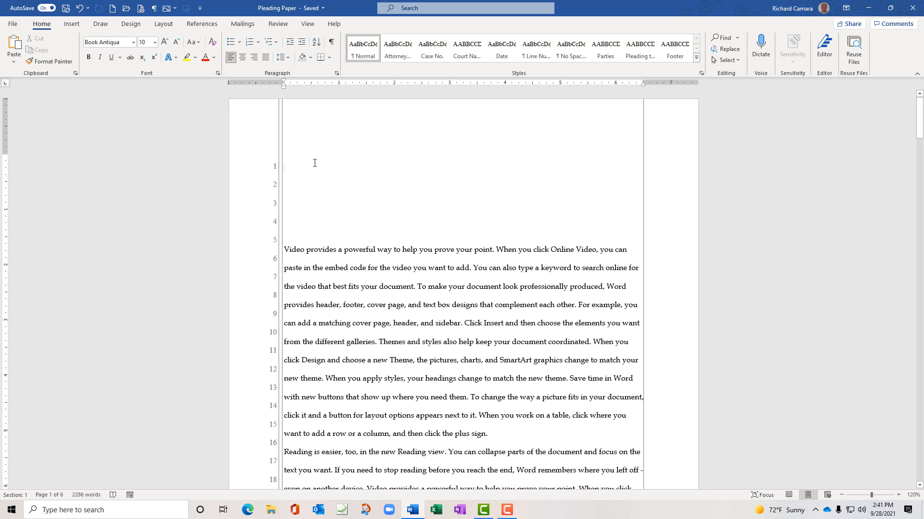
# Type the trial heading lines 'Lawyer', 'Venue' and 'Next line' on separate lines
pyautogui.write('Law')
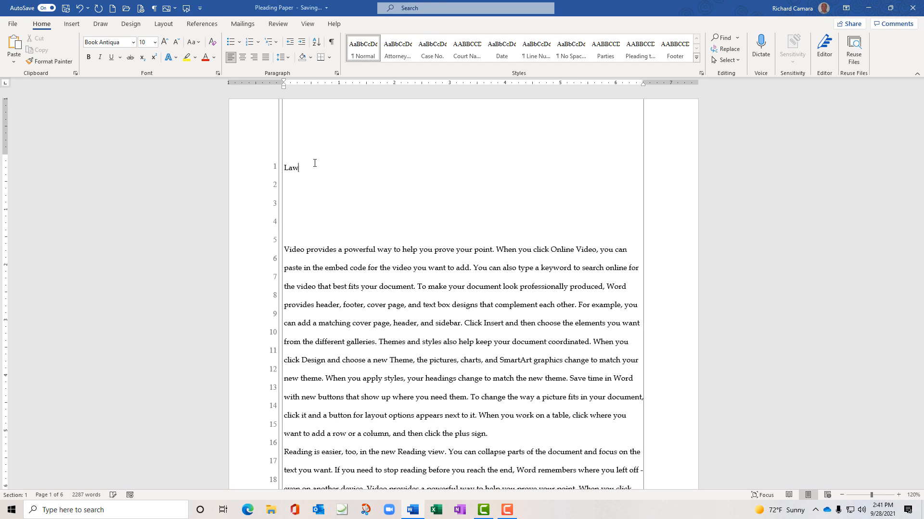
pyautogui.write('yer')
pyautogui.press('Return')
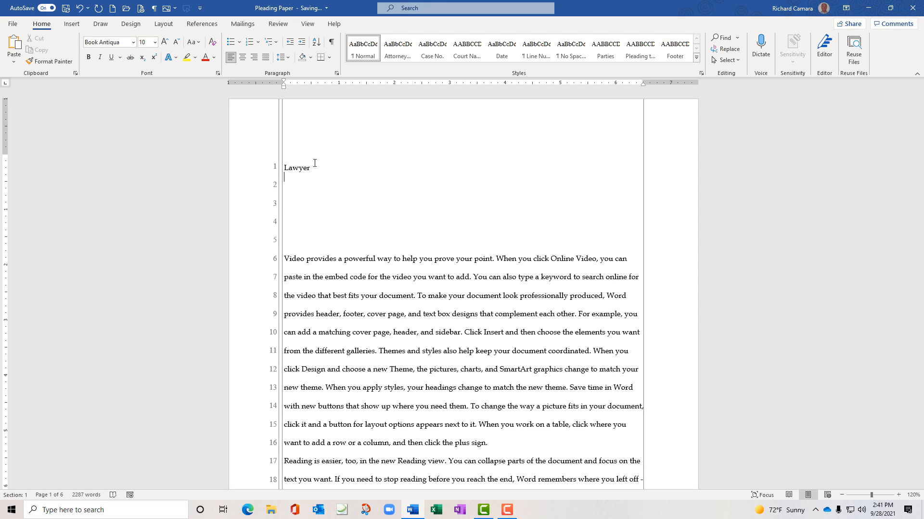
pyautogui.write('Venue')
pyautogui.press('Return')
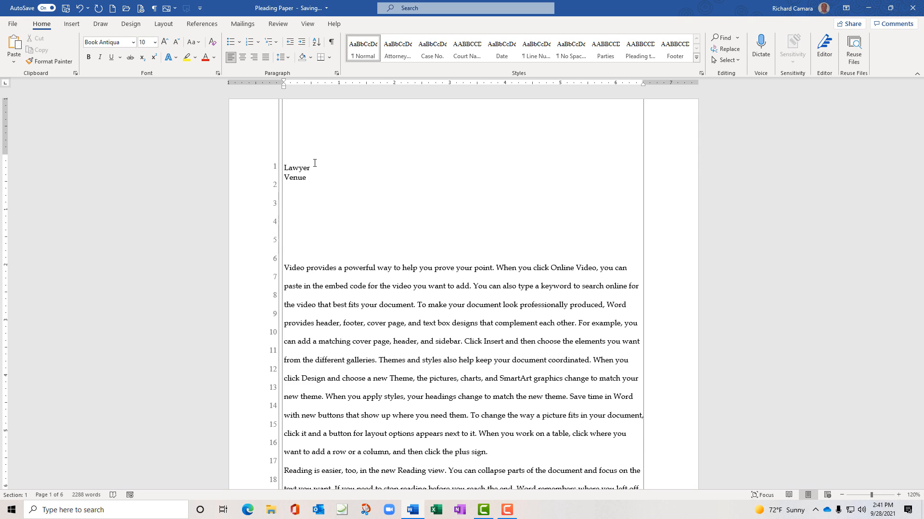
pyautogui.write('Nes')
pyautogui.write('t')
pyautogui.write('xt line')
pyautogui.press('Return')
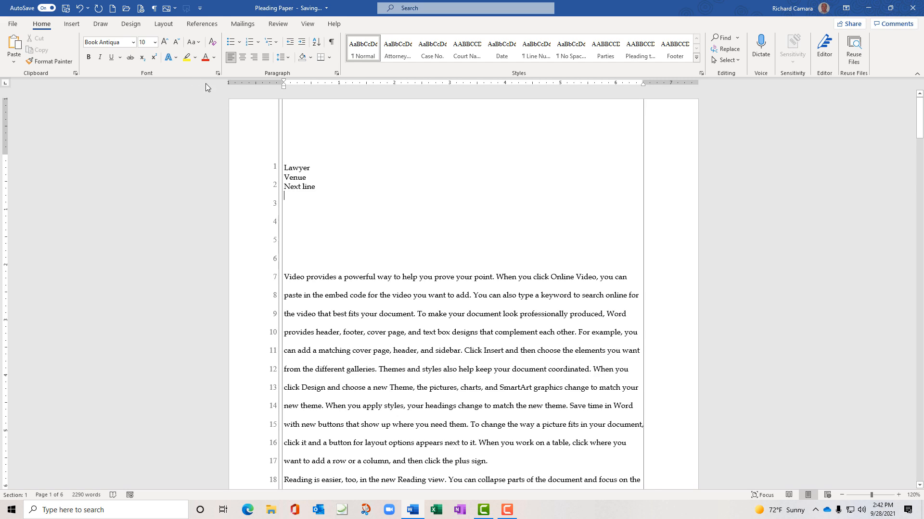
# Undo the typed heading lines back to the empty line 1
pyautogui.click(82, 9)
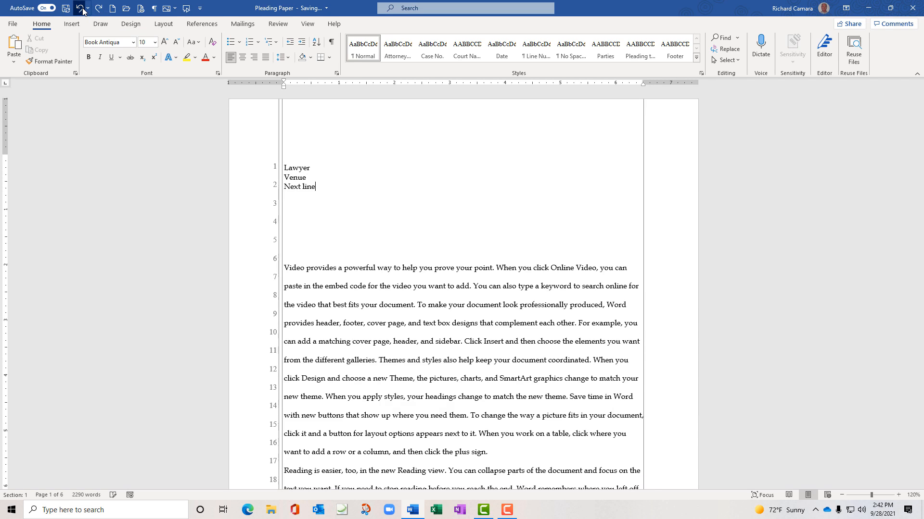
pyautogui.click(83, 10)
pyautogui.click(82, 10)
pyautogui.click(82, 9)
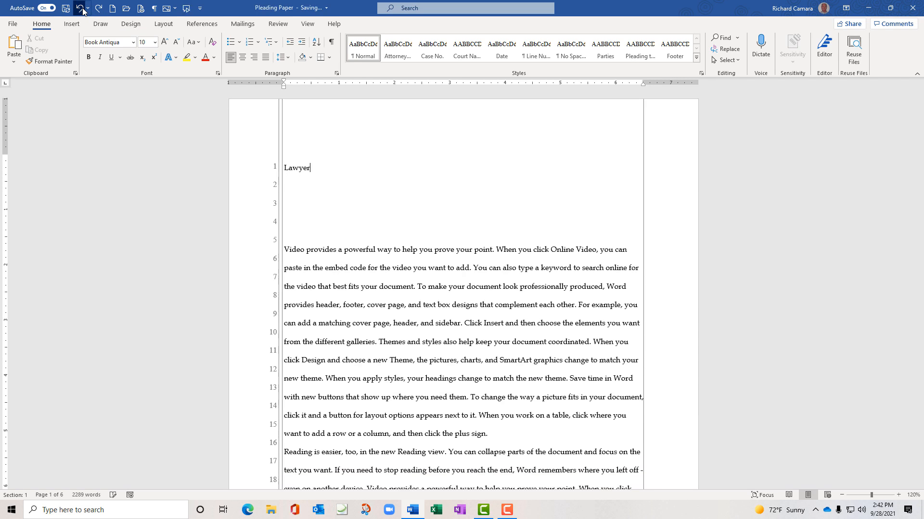
pyautogui.click(82, 9)
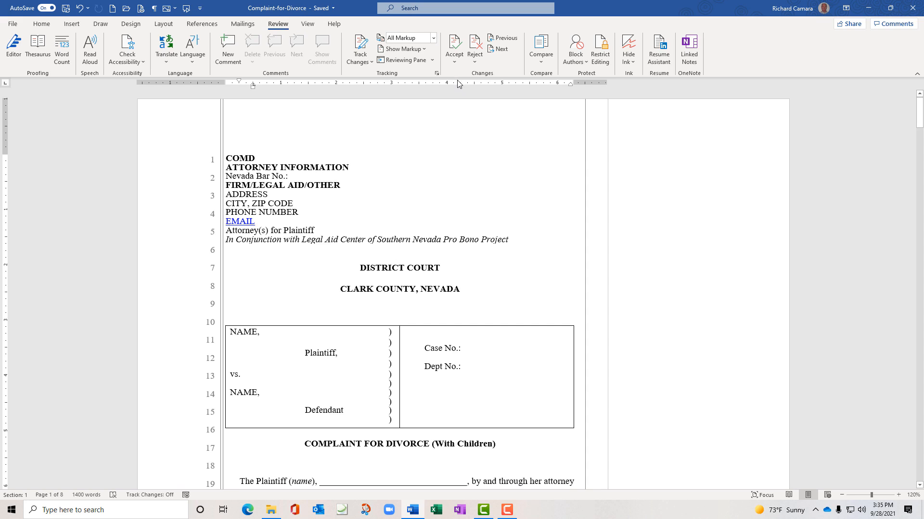
# Turn on Track Changes and add the Track Changes indicator to the status bar
pyautogui.click(370, 63)
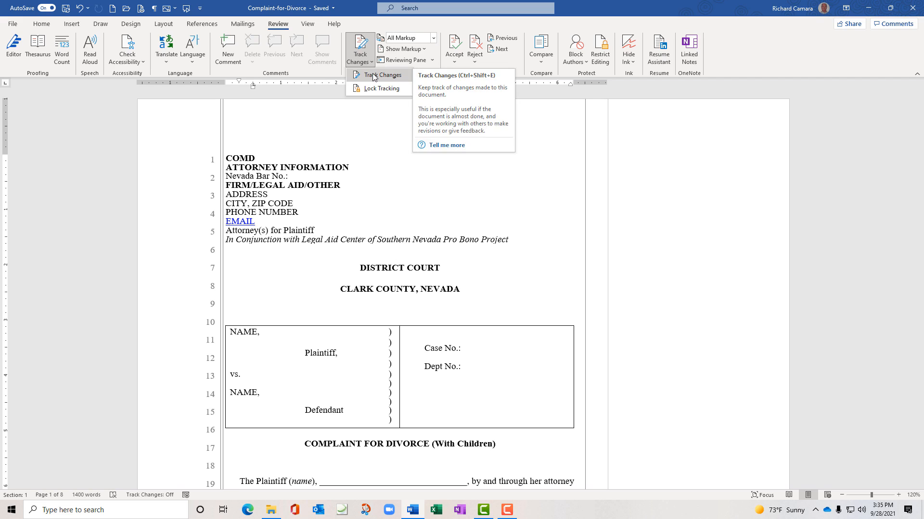
pyautogui.click(374, 77)
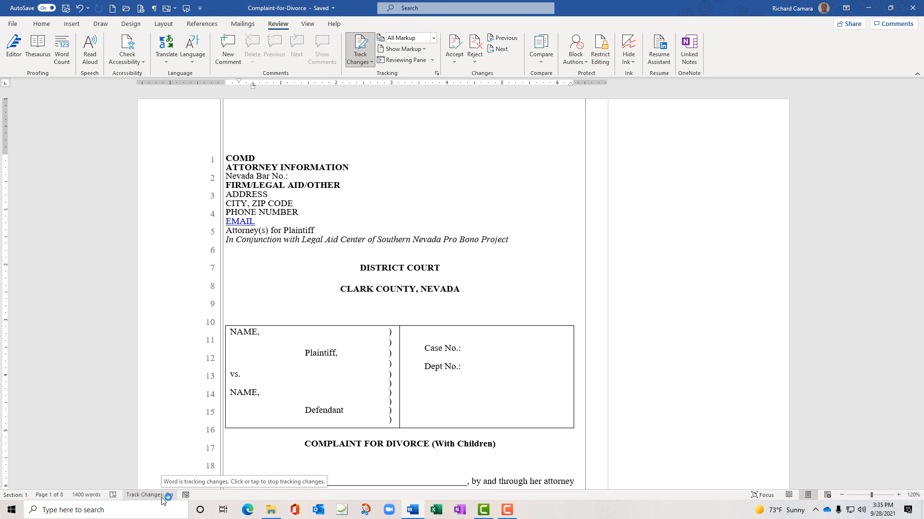
pyautogui.rightClick(211, 499)
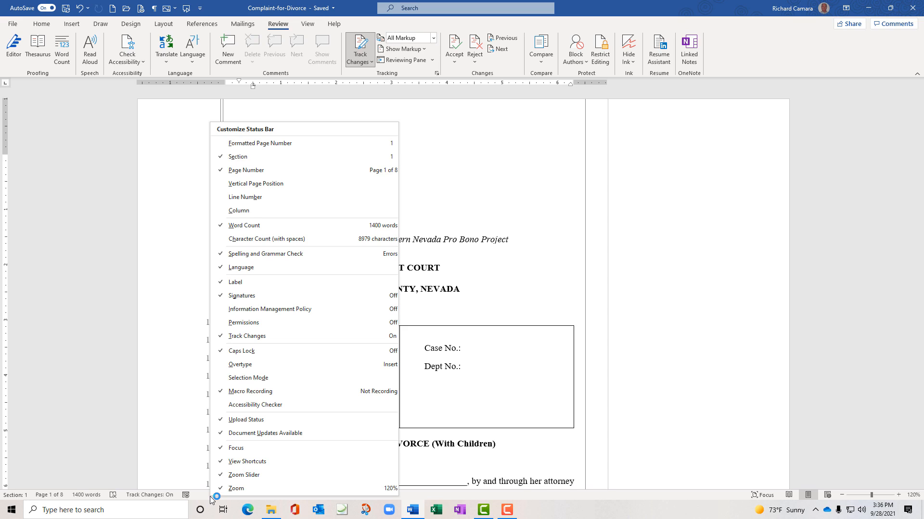
pyautogui.click(229, 338)
pyautogui.click(229, 339)
pyautogui.click(228, 338)
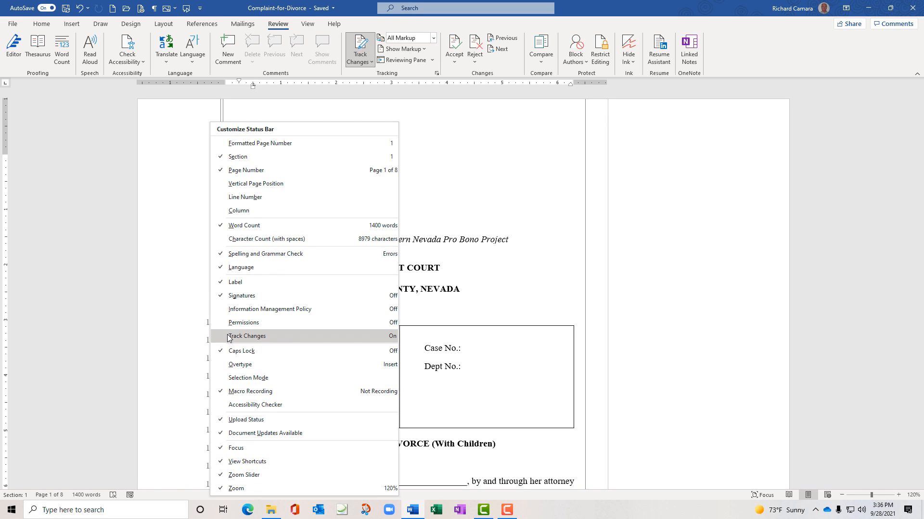
pyautogui.click(229, 339)
pyautogui.click(115, 365)
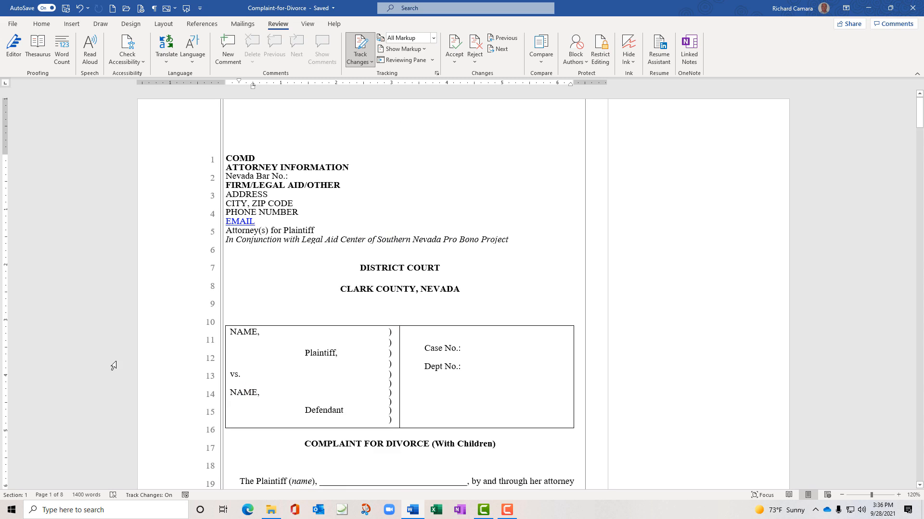
# Toggle tracking off and on from the status bar indicator, leaving it on
pyautogui.click(168, 496)
pyautogui.click(168, 496)
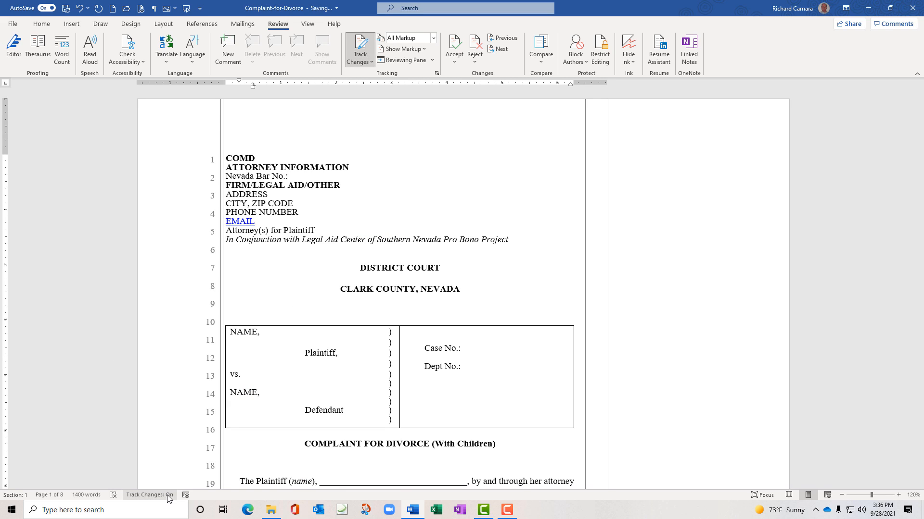
pyautogui.click(168, 496)
pyautogui.click(166, 496)
pyautogui.click(167, 496)
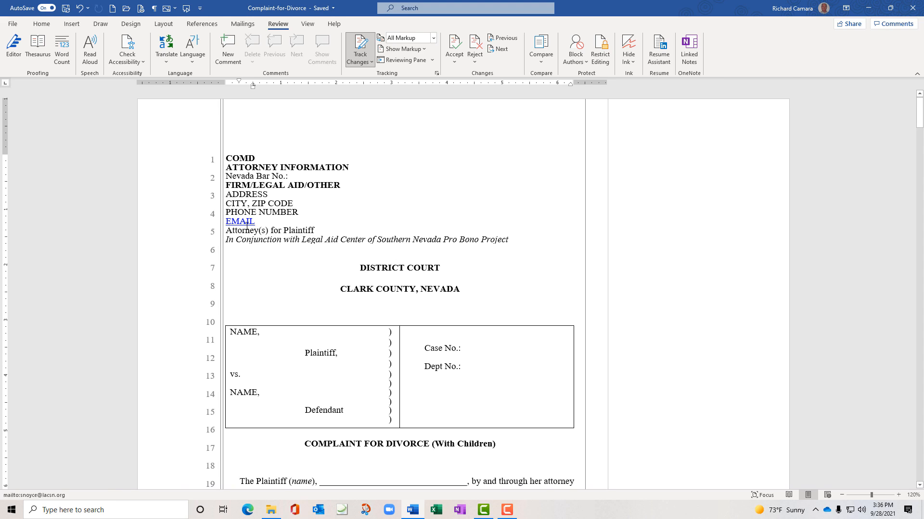
# Set Show Markup Balloons to Show All Revisions Inline
pyautogui.scroll(-3, 247, 226)
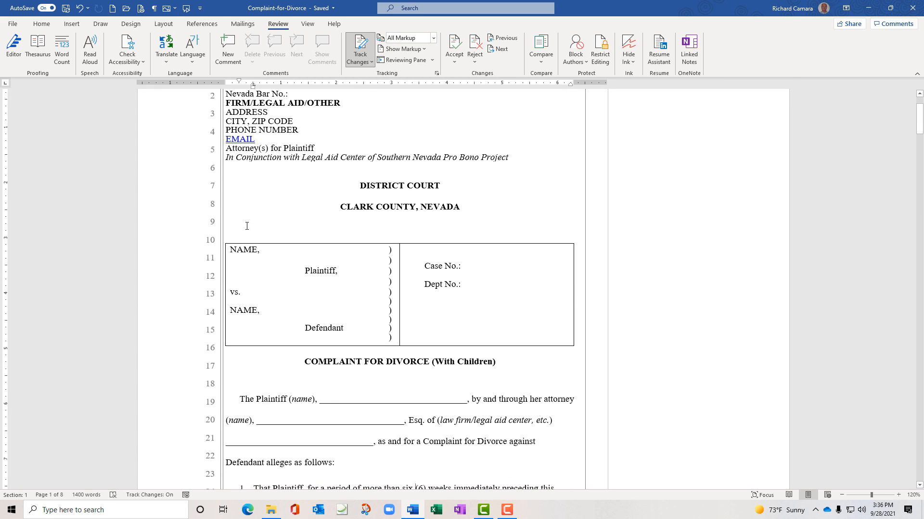
pyautogui.click(433, 38)
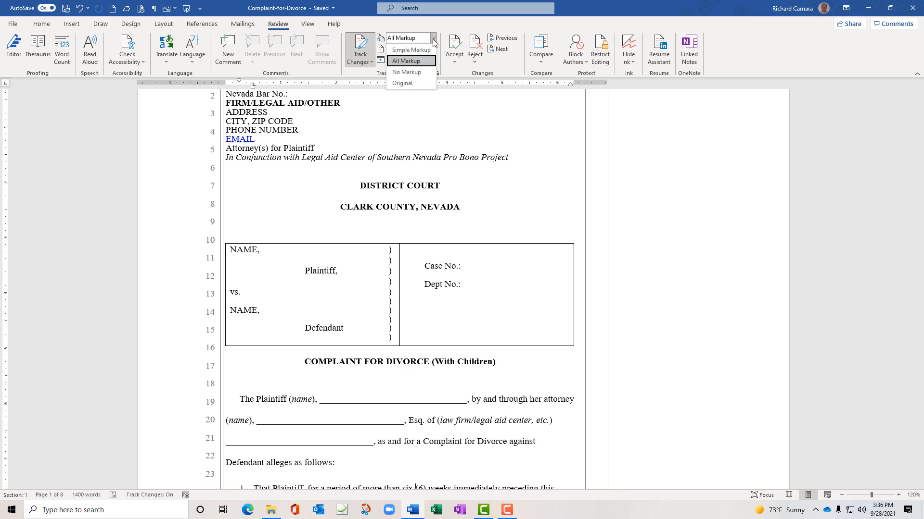
pyautogui.click(433, 42)
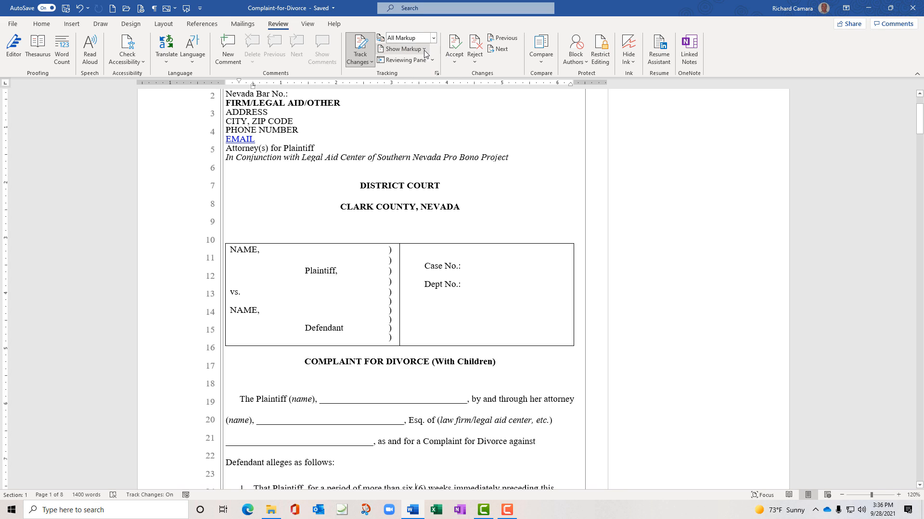
pyautogui.click(423, 50)
pyautogui.moveTo(426, 103)
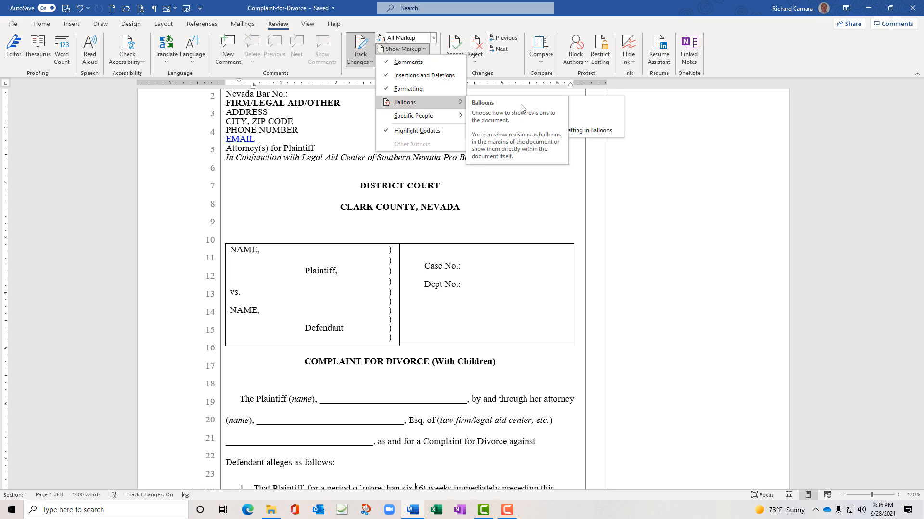
pyautogui.click(545, 118)
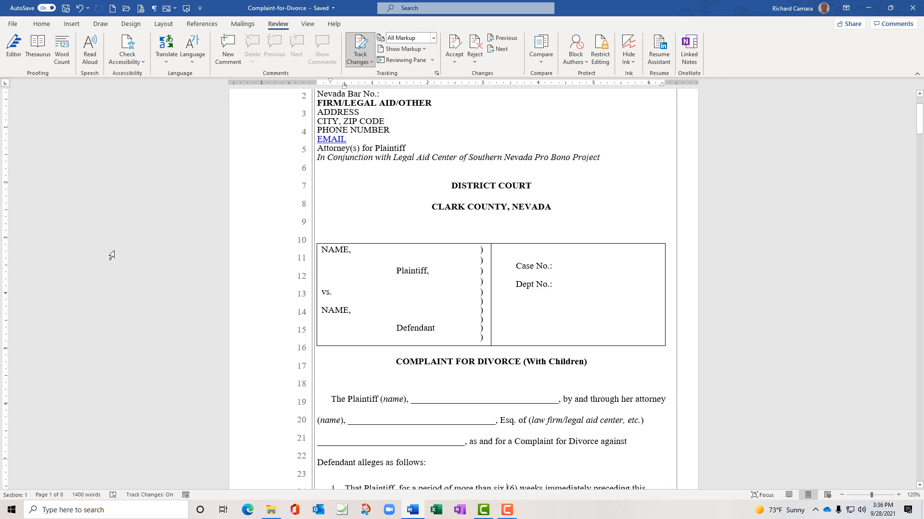
pyautogui.scroll(-4, 111, 253)
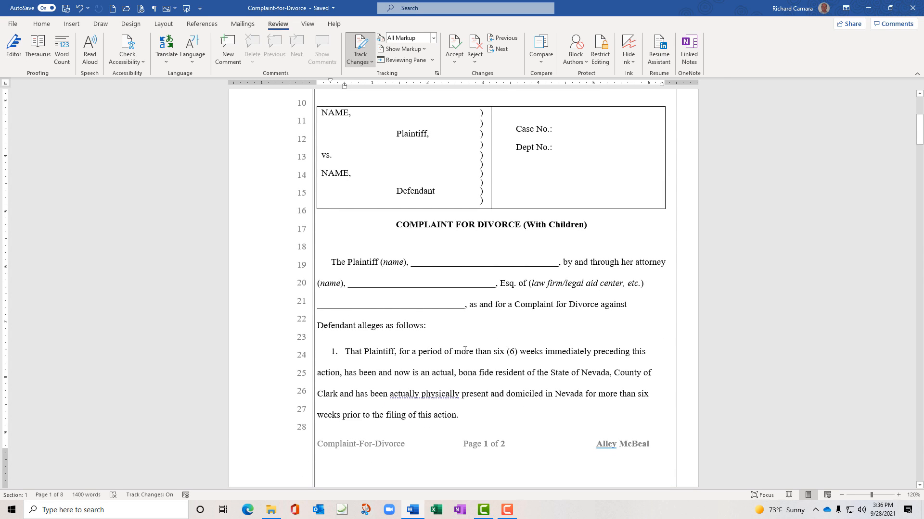
# Change 'six (6)' to 'eight (8)' in item 1 as tracked edits
pyautogui.doubleClick(499, 352)
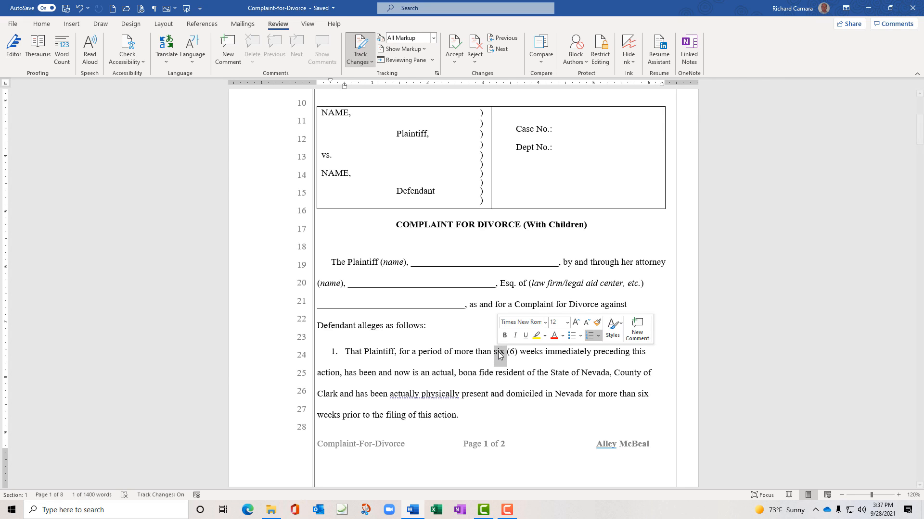
pyautogui.write('eight')
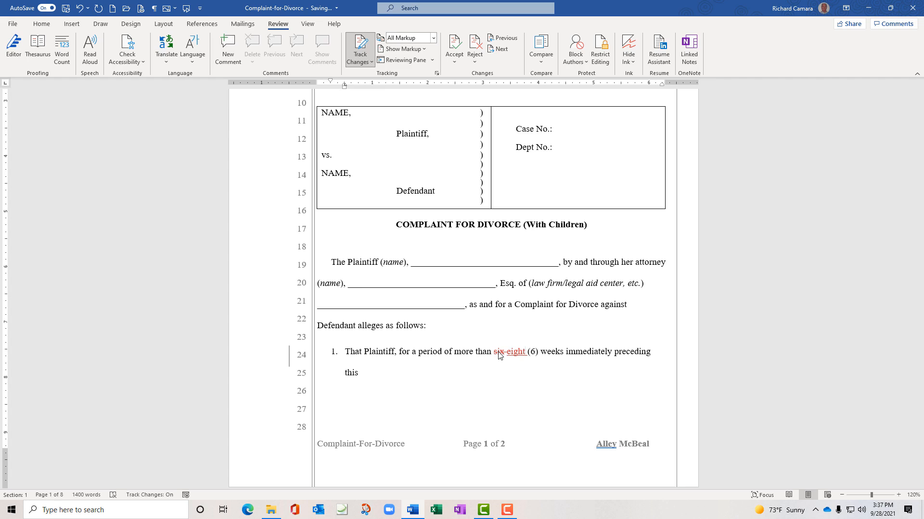
pyautogui.doubleClick(531, 352)
pyautogui.write('8')
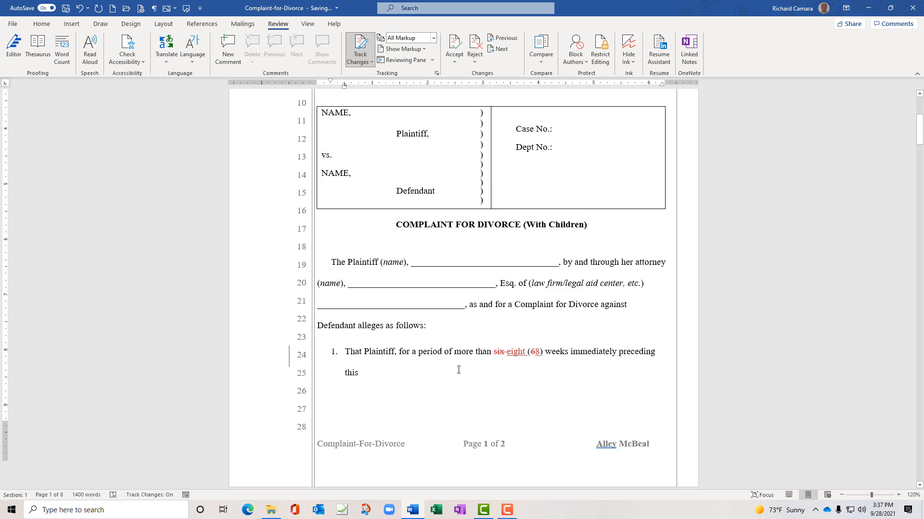
# Replace 'believed' with 'thought' in the Child Support paragraph 7
pyautogui.scroll(-5, 459, 370)
pyautogui.scroll(-7, 458, 370)
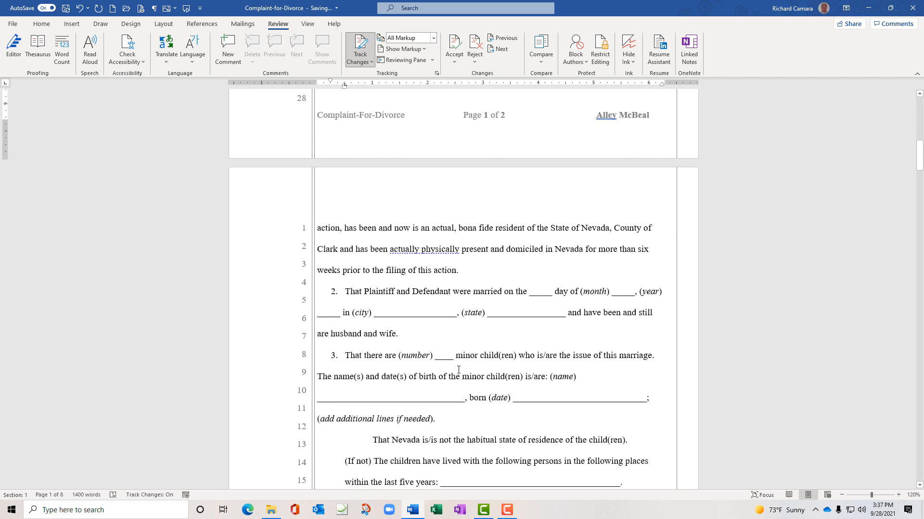
pyautogui.scroll(-8, 459, 370)
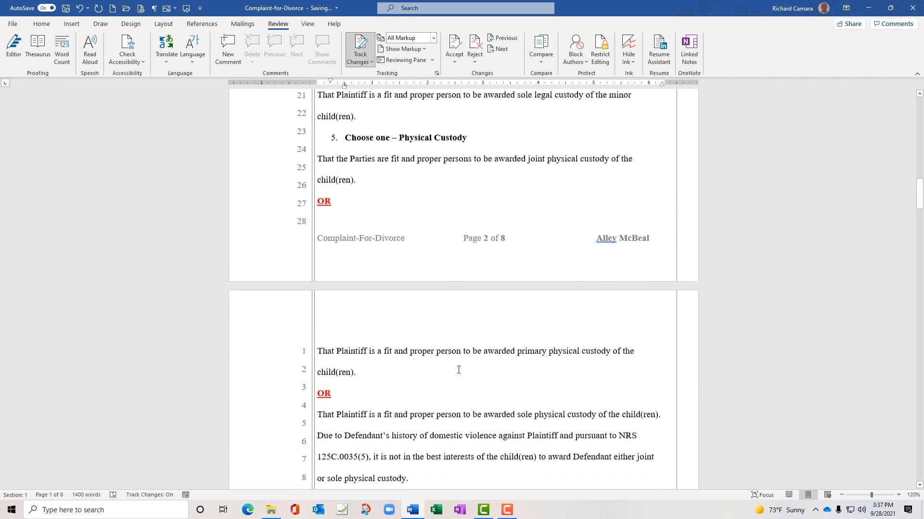
pyautogui.scroll(-5, 458, 370)
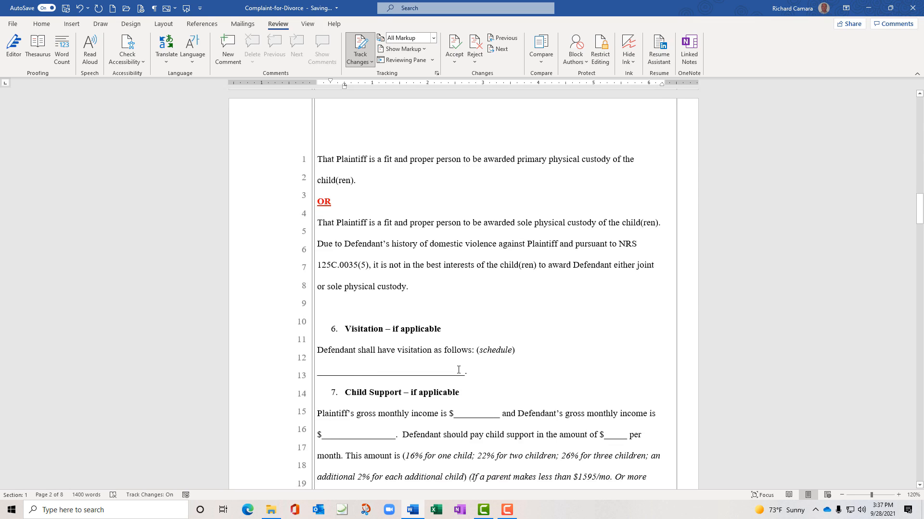
pyautogui.scroll(-1, 458, 370)
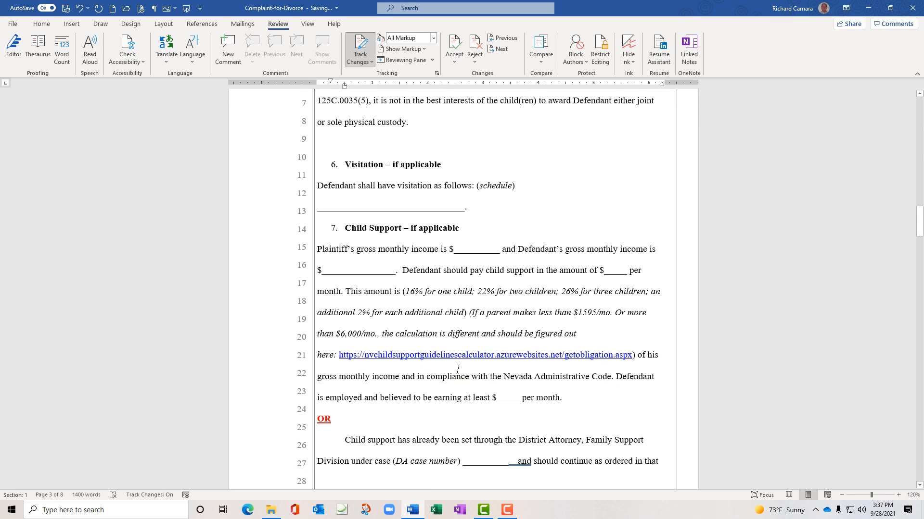
pyautogui.scroll(-2, 457, 369)
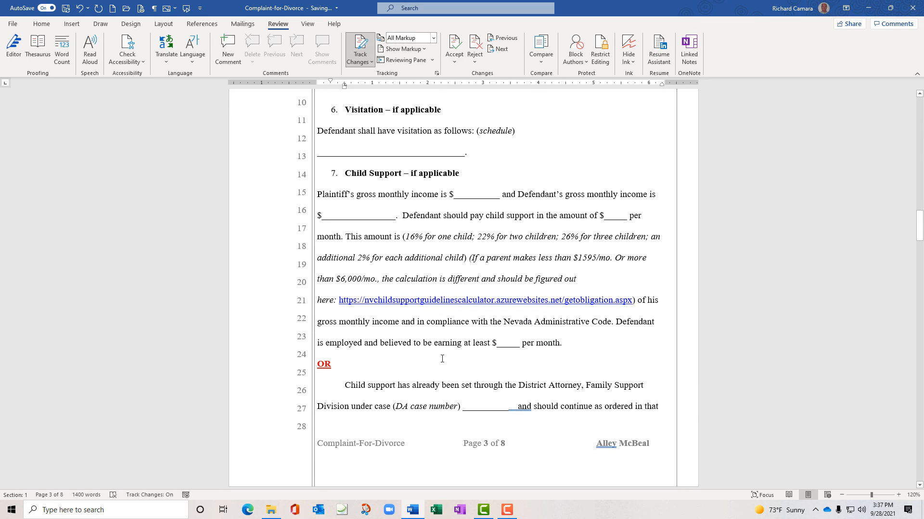
pyautogui.doubleClick(395, 342)
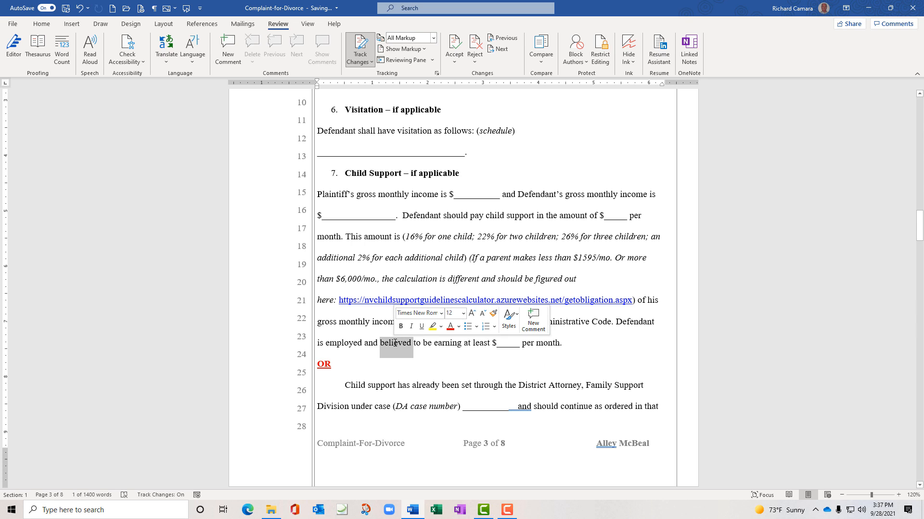
pyautogui.write('thought')
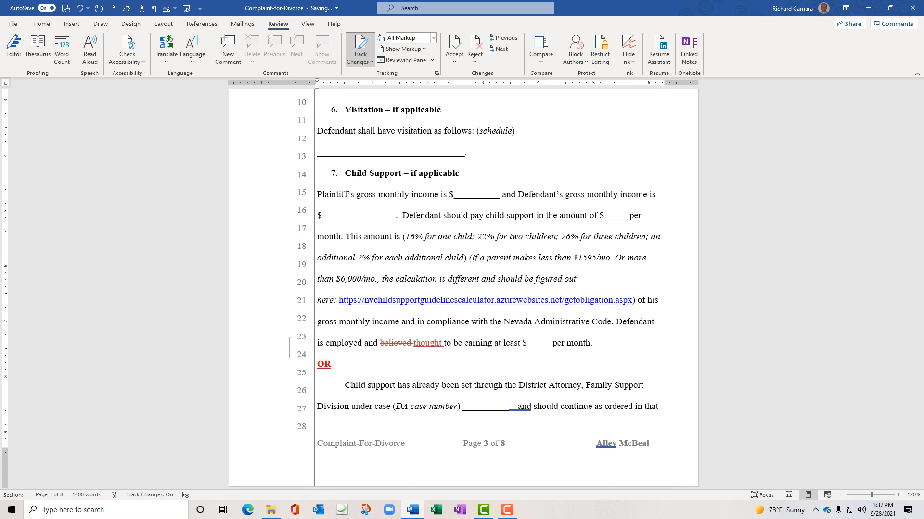
pyautogui.scroll(-4, 419, 367)
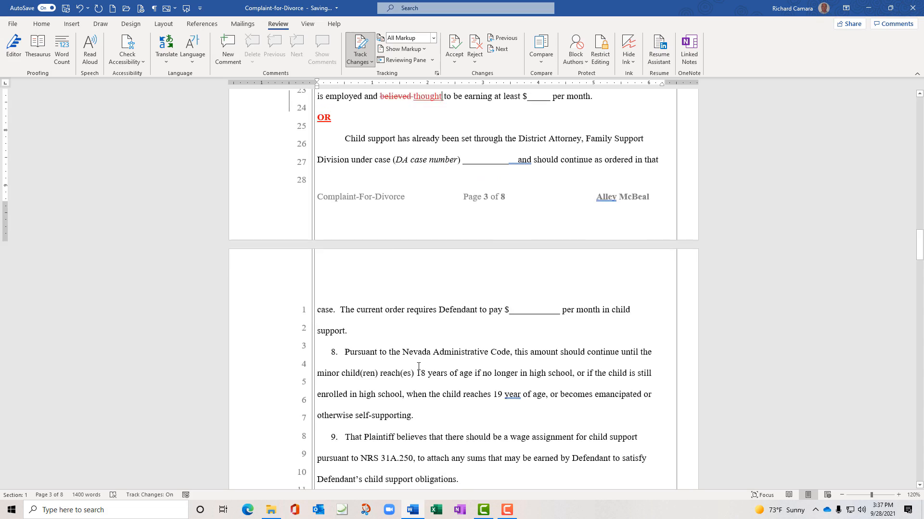
pyautogui.scroll(-20, 418, 367)
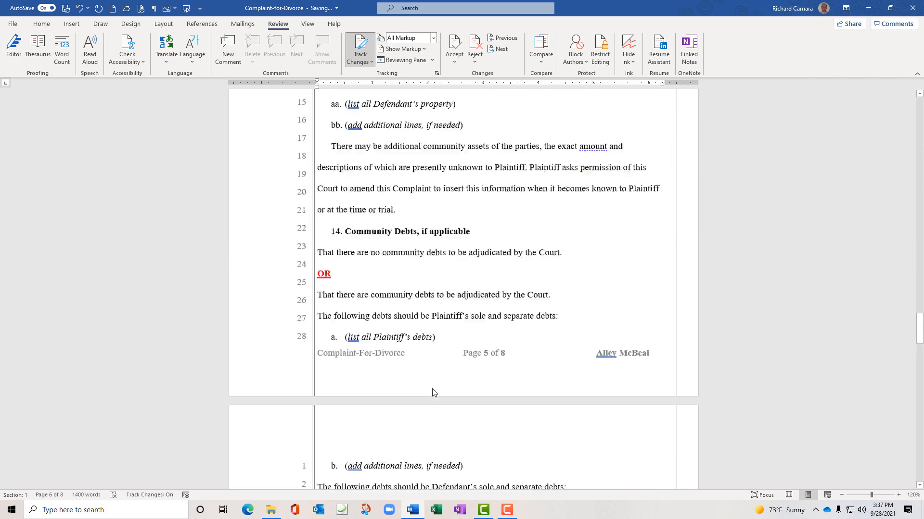
pyautogui.scroll(4, 432, 391)
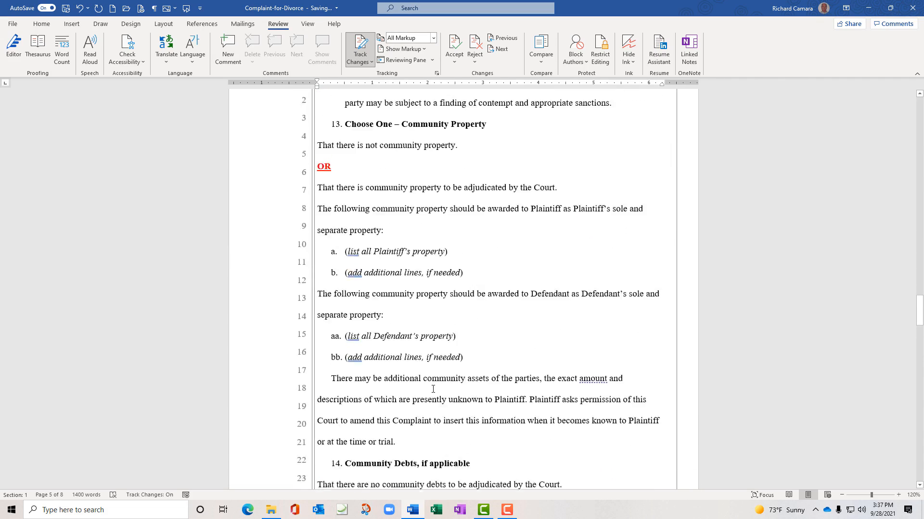
pyautogui.scroll(4, 433, 390)
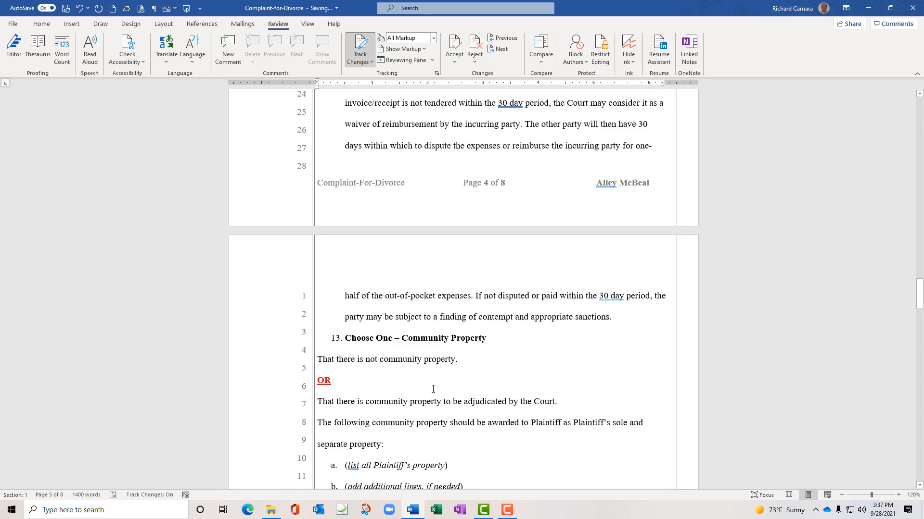
pyautogui.scroll(5, 432, 389)
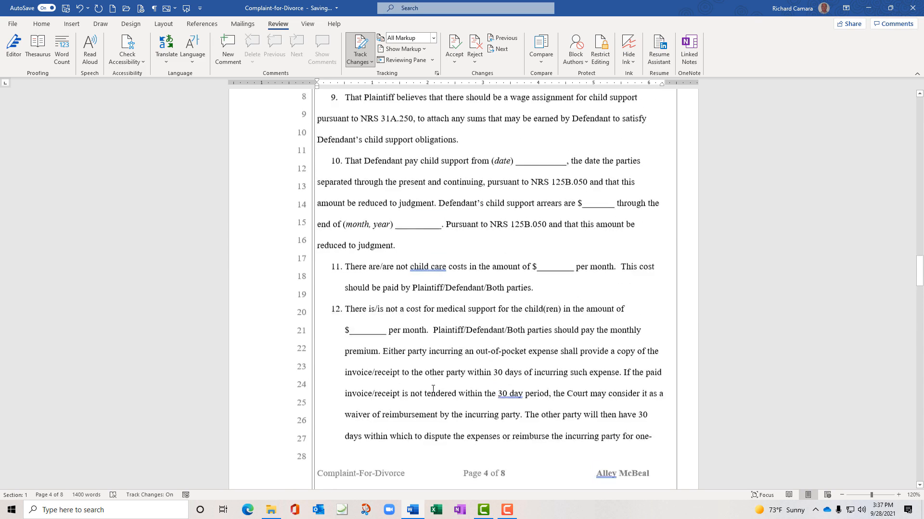
pyautogui.scroll(1, 433, 389)
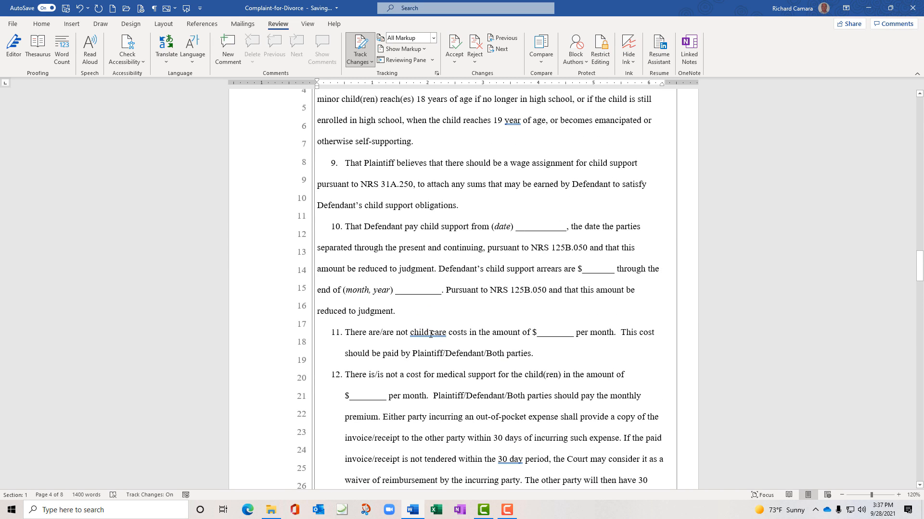
# Accept the 'childcare' suggestion for 'child care', then switch to Show Revisions in Balloons
pyautogui.rightClick(431, 333)
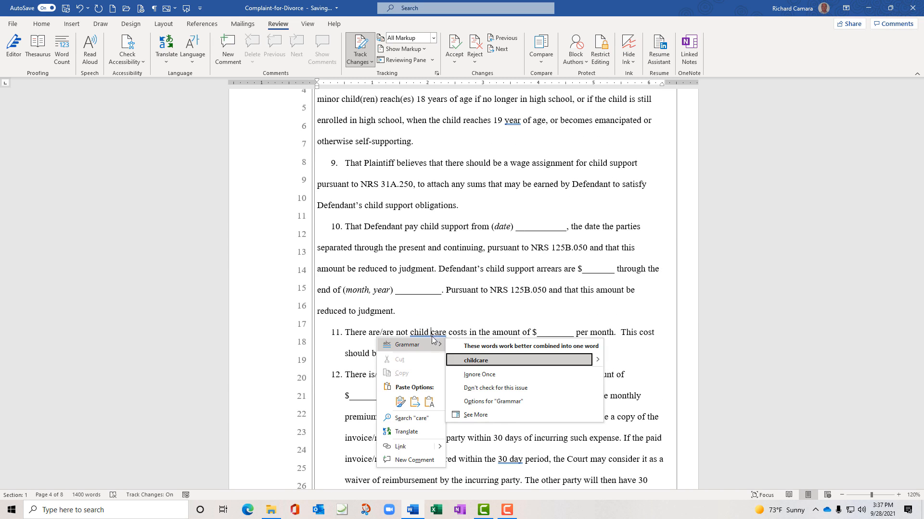
pyautogui.click(468, 362)
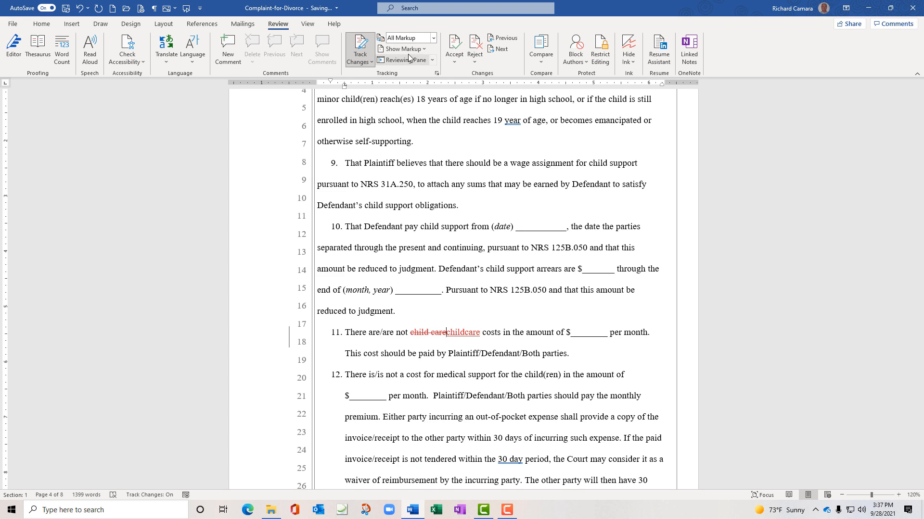
pyautogui.click(425, 48)
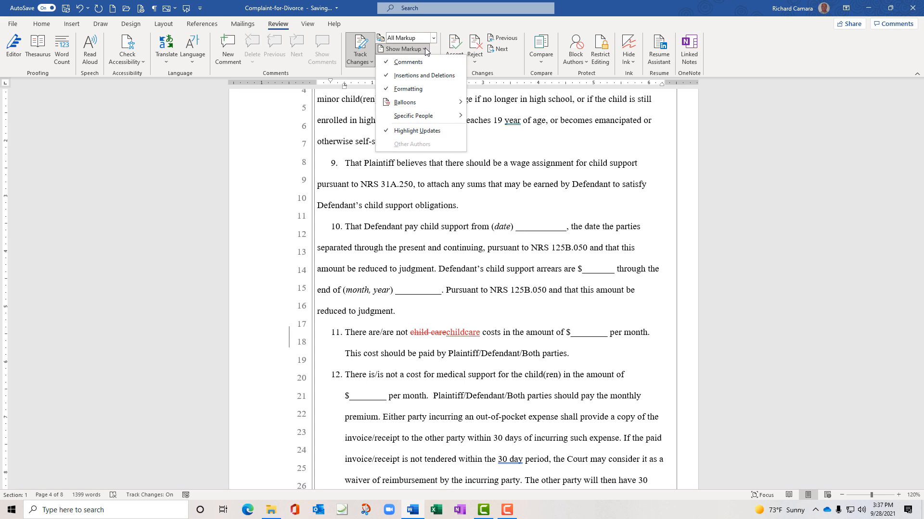
pyautogui.moveTo(441, 102)
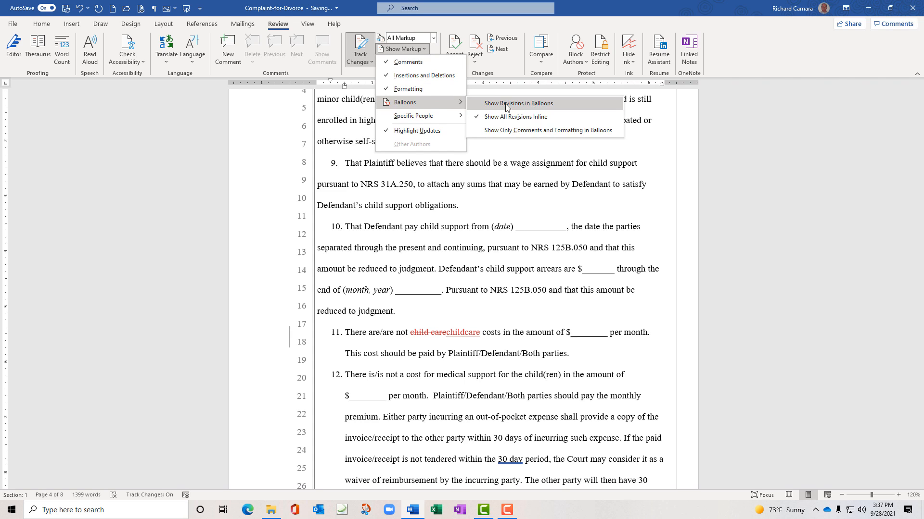
pyautogui.click(523, 104)
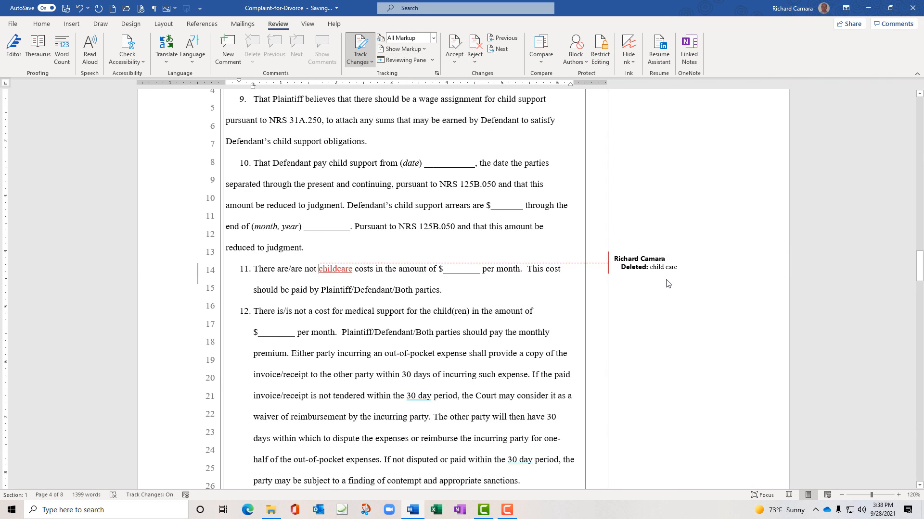
# Scroll from page 4 back up to the page-1 caption, reviewing the deletion balloons
pyautogui.scroll(8, 544, 343)
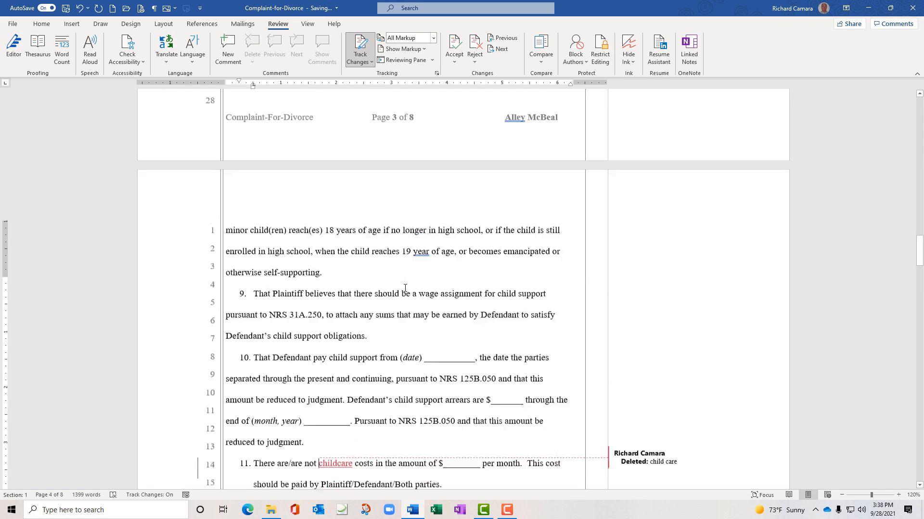
pyautogui.scroll(3, 404, 288)
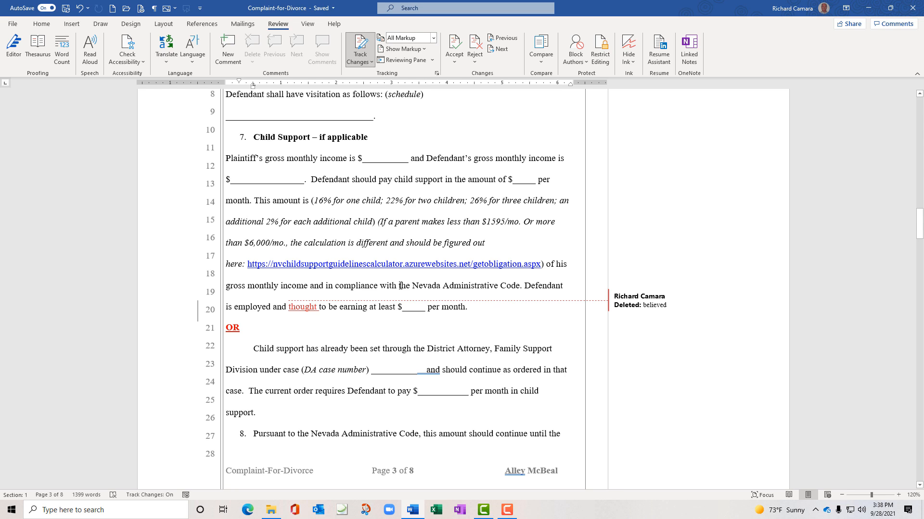
pyautogui.scroll(12, 400, 282)
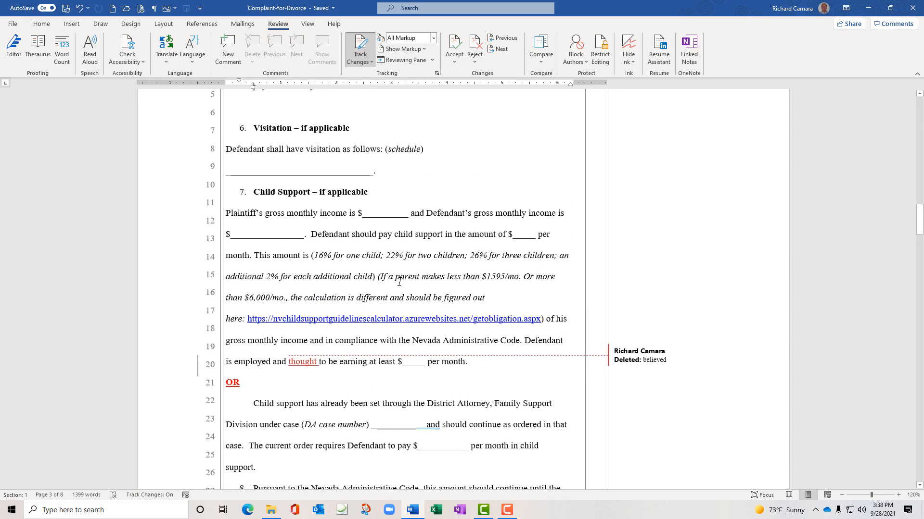
pyautogui.scroll(12, 400, 282)
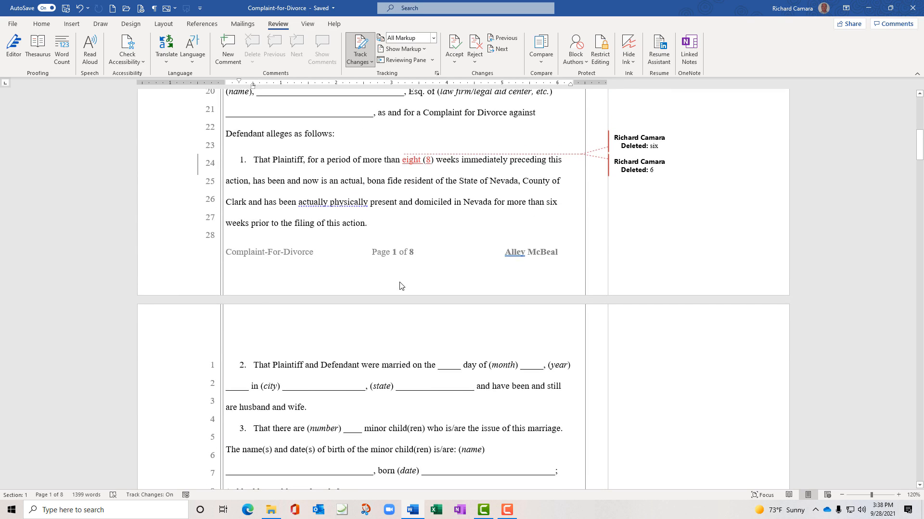
pyautogui.scroll(4, 400, 286)
pyautogui.scroll(1, 400, 282)
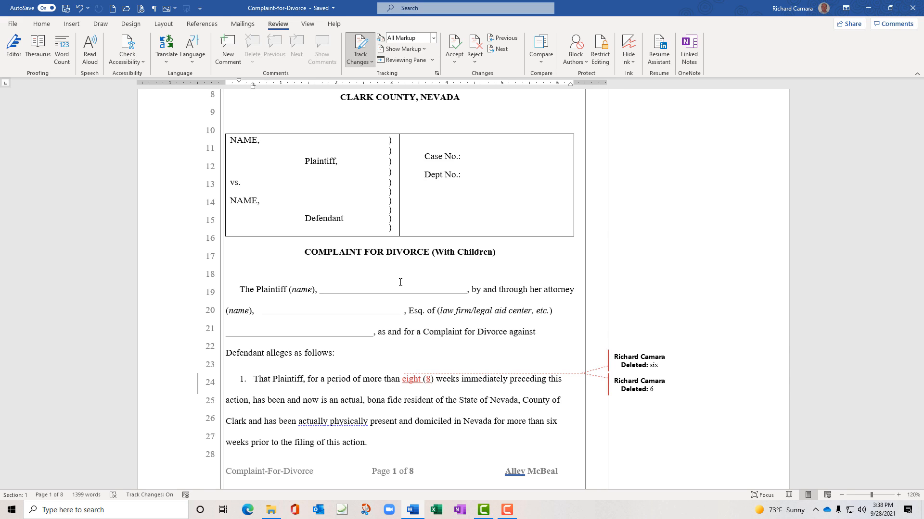
pyautogui.scroll(2, 400, 283)
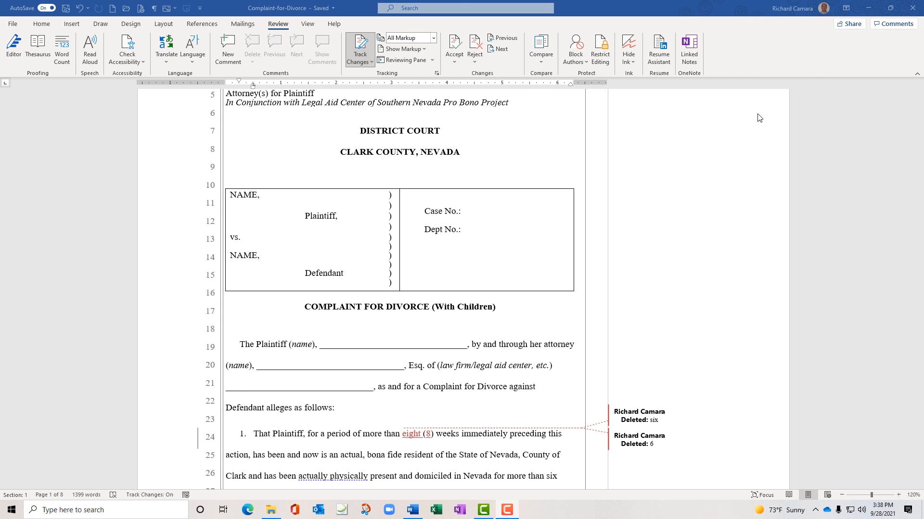
# Look through the Accept and Reject dropdown options and close them without applying anything
pyautogui.click(455, 62)
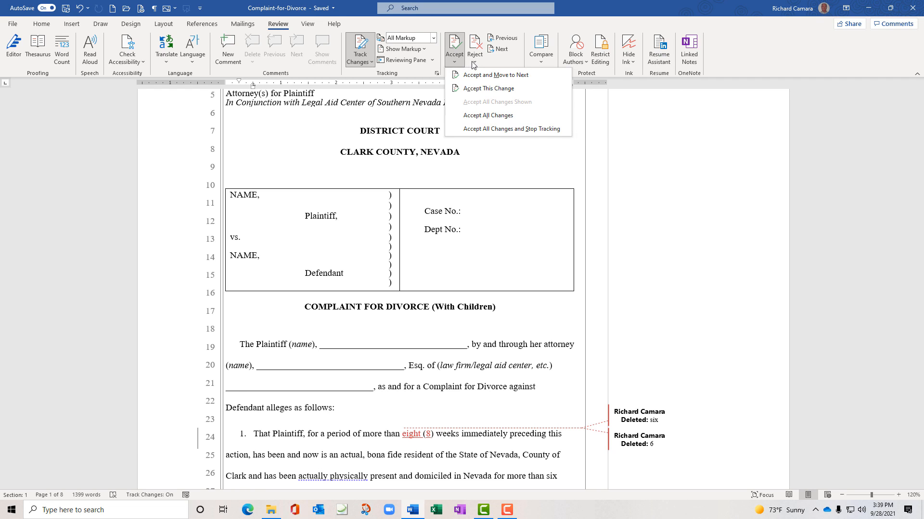
pyautogui.click(475, 62)
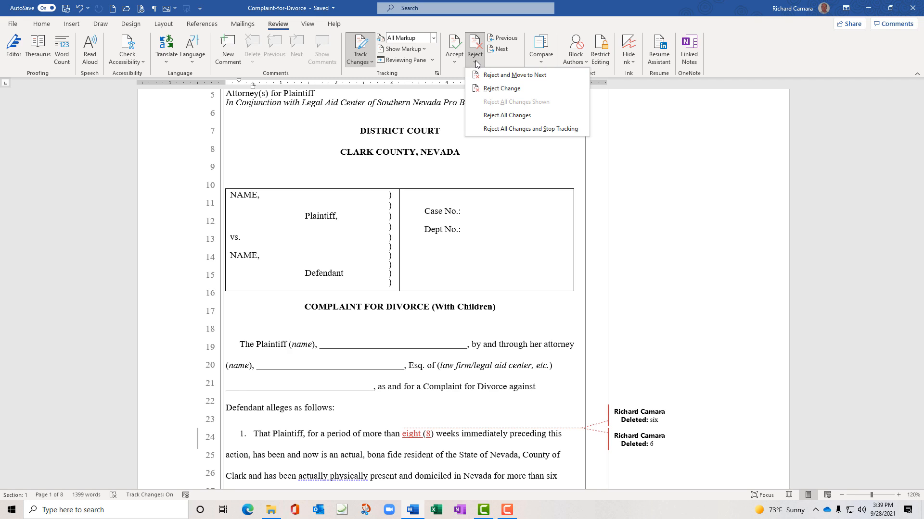
pyautogui.click(598, 11)
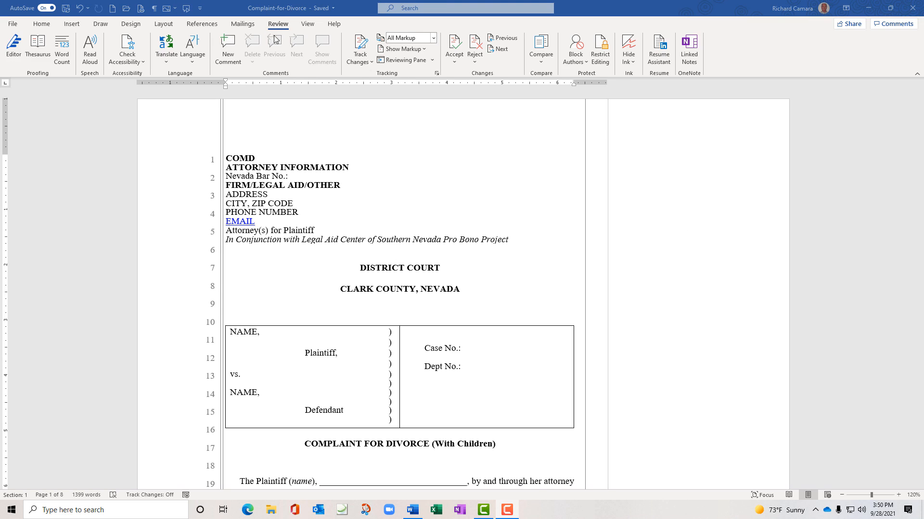
# Attach the comment 'Make sure the defendant name is spelled correctly.' to the caption word 'Defendant'
pyautogui.doubleClick(331, 412)
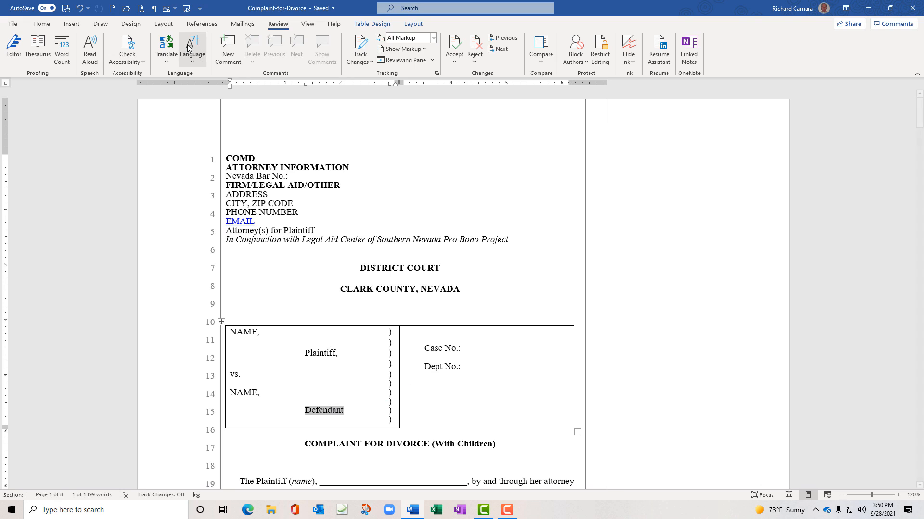
pyautogui.click(233, 50)
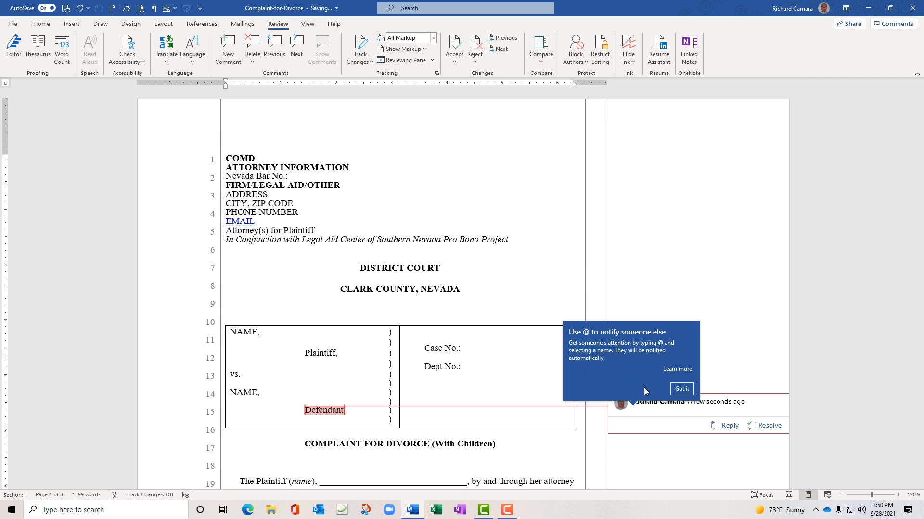
pyautogui.click(680, 390)
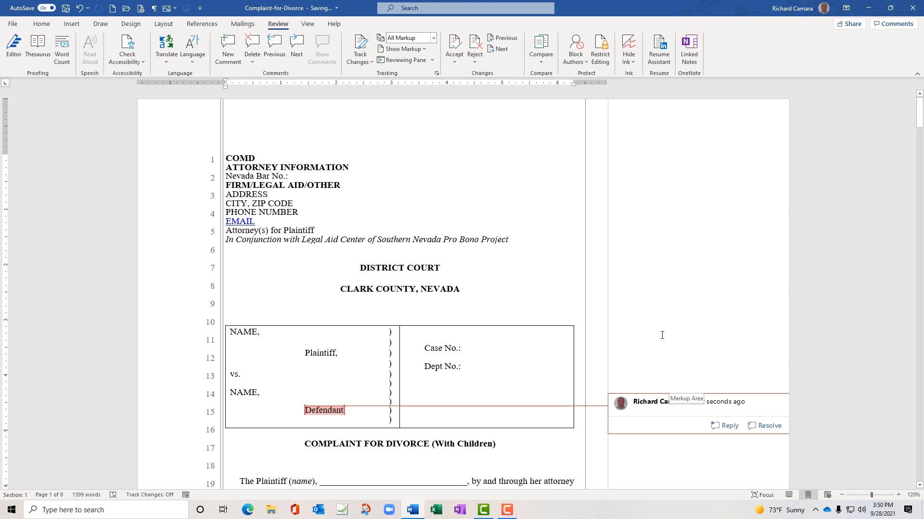
pyautogui.write('Mak')
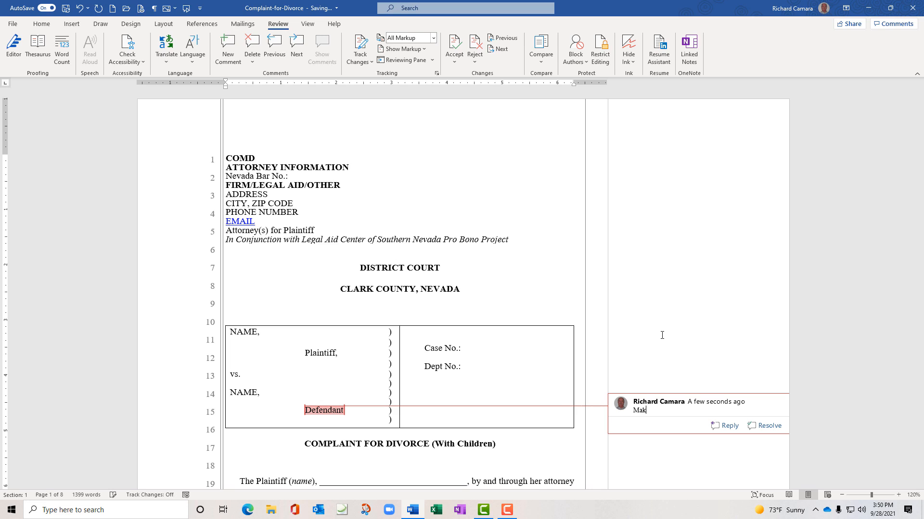
pyautogui.write('e sure')
pyautogui.write(' the d')
pyautogui.write('efen')
pyautogui.write('c')
pyautogui.write('dan')
pyautogui.press('BackSpace')
pyautogui.write('nta')
pyautogui.press('BackSpace')
pyautogui.write('name is spelled c')
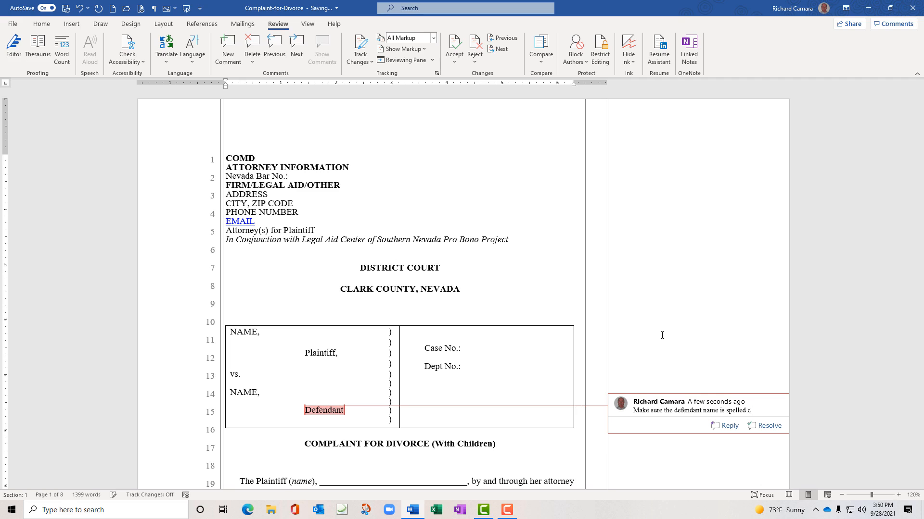
pyautogui.write('orrectly.')
pyautogui.press('Escape')
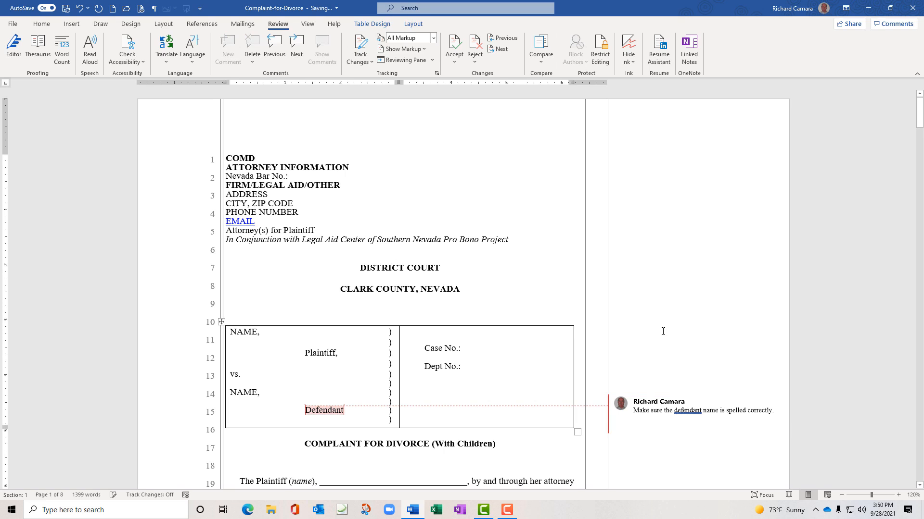
# Add the comment 'Check out the residency of the Plaintiff.' to 'resident' in paragraph 1
pyautogui.scroll(-4, 542, 329)
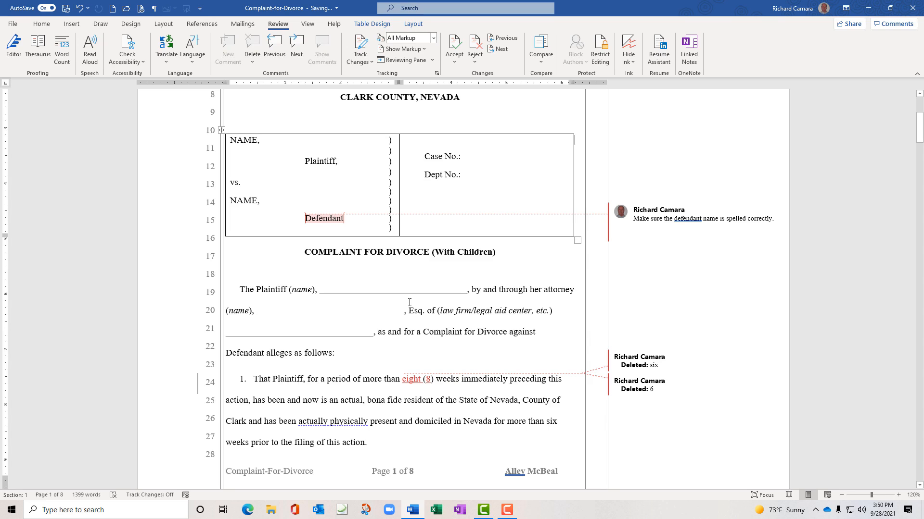
pyautogui.scroll(-2, 409, 302)
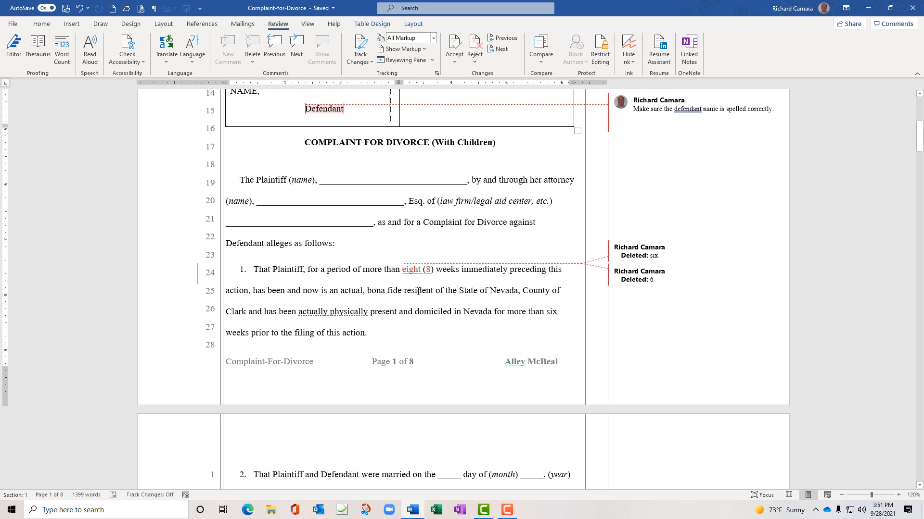
pyautogui.doubleClick(418, 291)
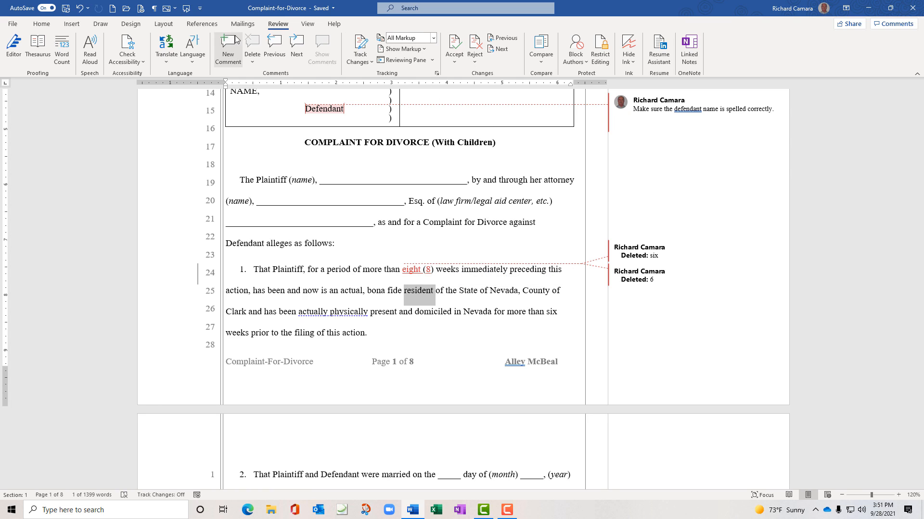
pyautogui.click(226, 48)
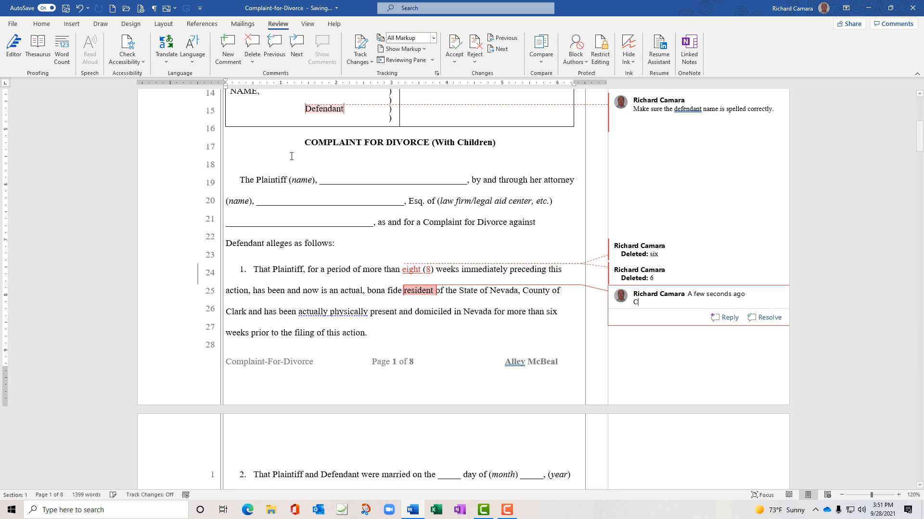
pyautogui.write('Check out the re')
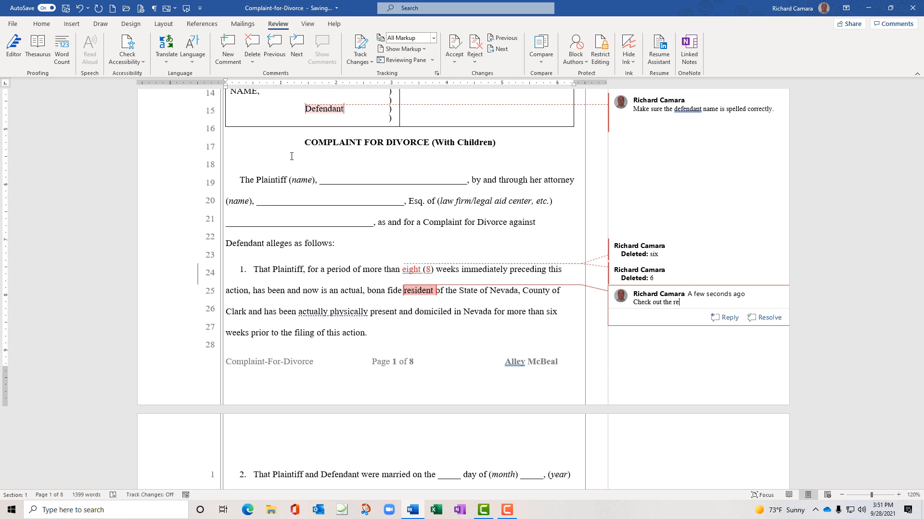
pyautogui.write('sidency of the Plaintiff.')
pyautogui.click(802, 200)
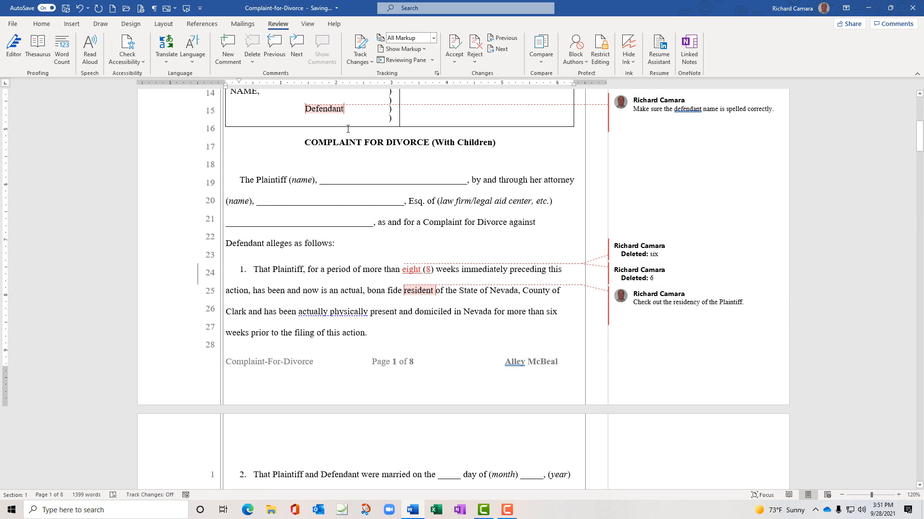
# Set Show Markup balloons to show all revisions inline
pyautogui.click(424, 50)
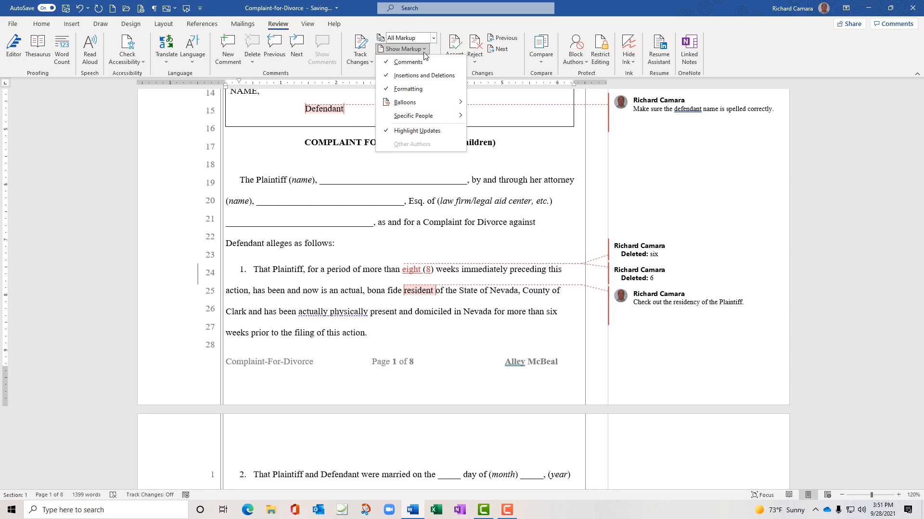
pyautogui.click(429, 24)
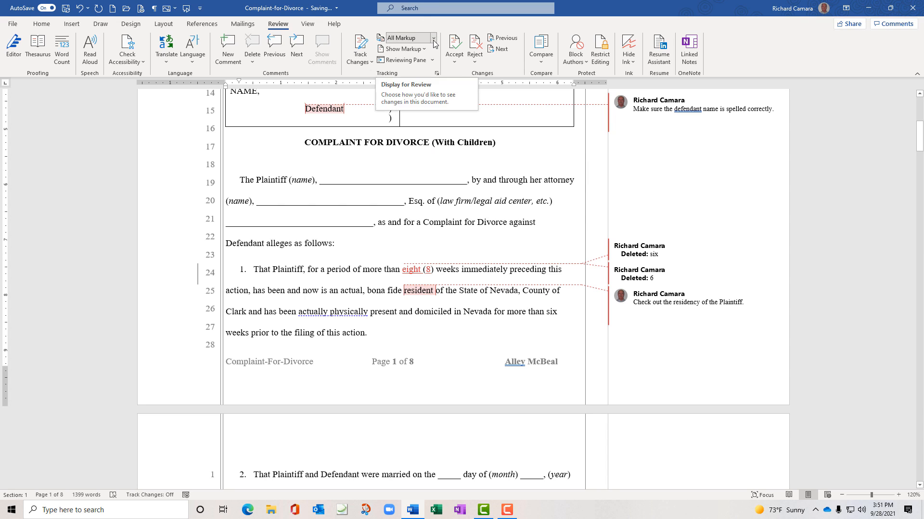
pyautogui.click(433, 39)
pyautogui.click(439, 23)
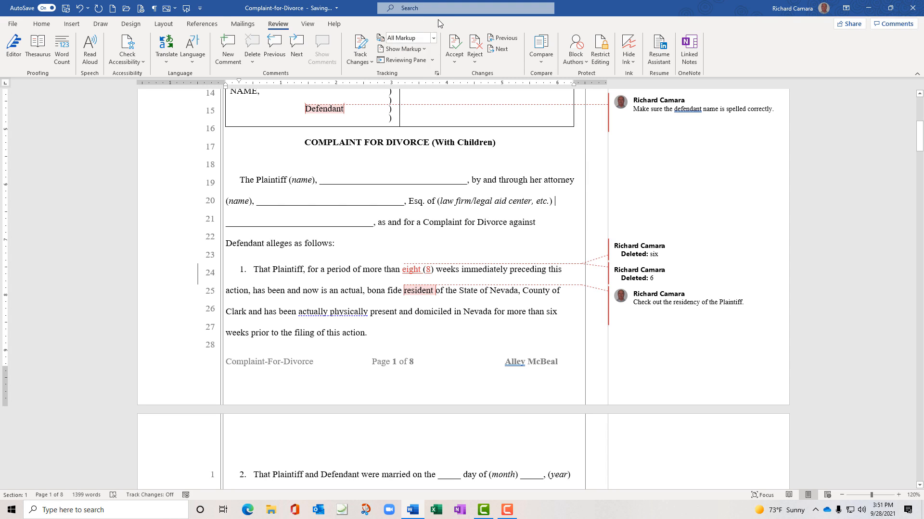
pyautogui.click(425, 48)
pyautogui.moveTo(431, 102)
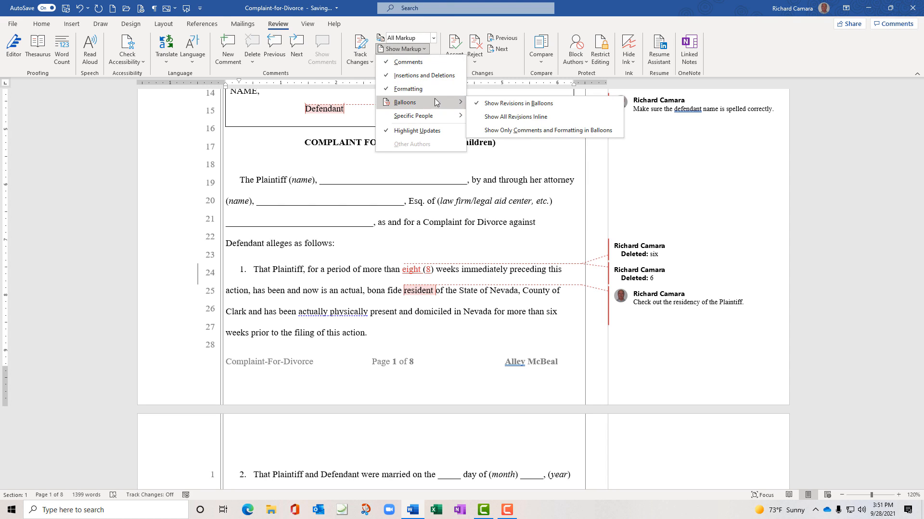
pyautogui.click(489, 119)
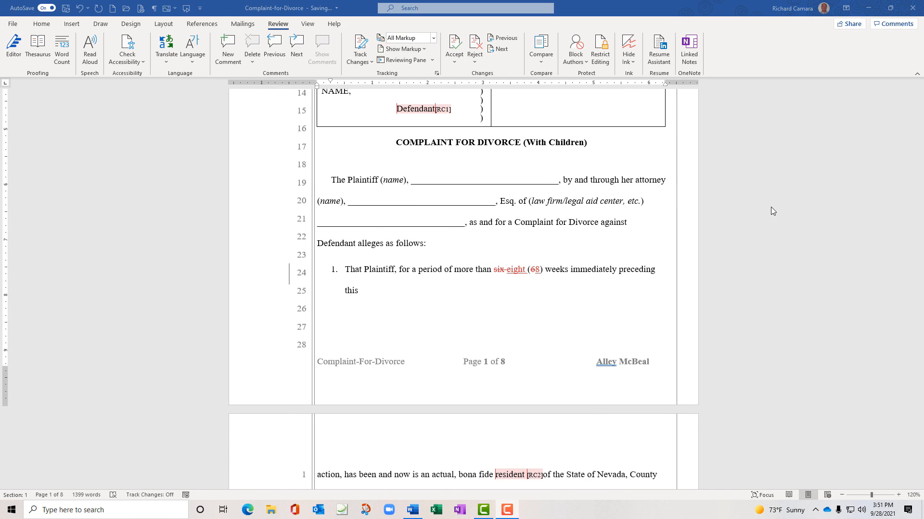
pyautogui.scroll(4, 521, 258)
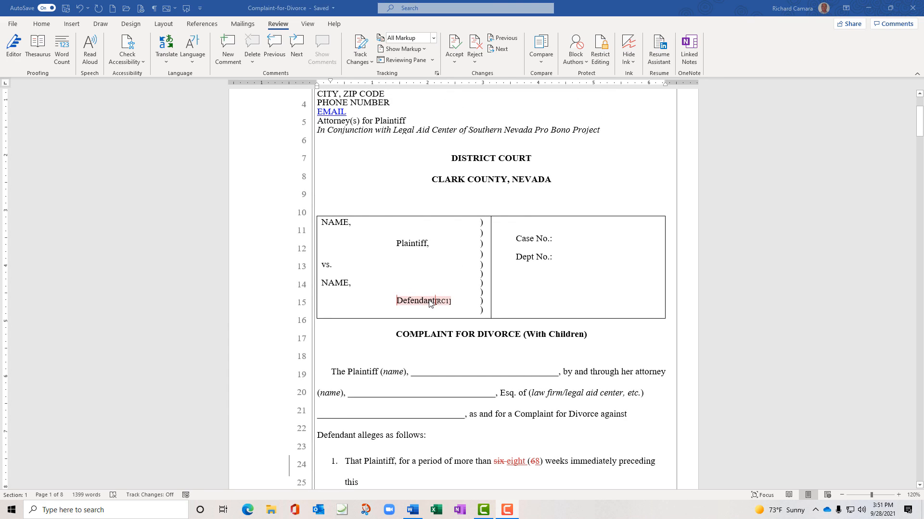
pyautogui.click(430, 298)
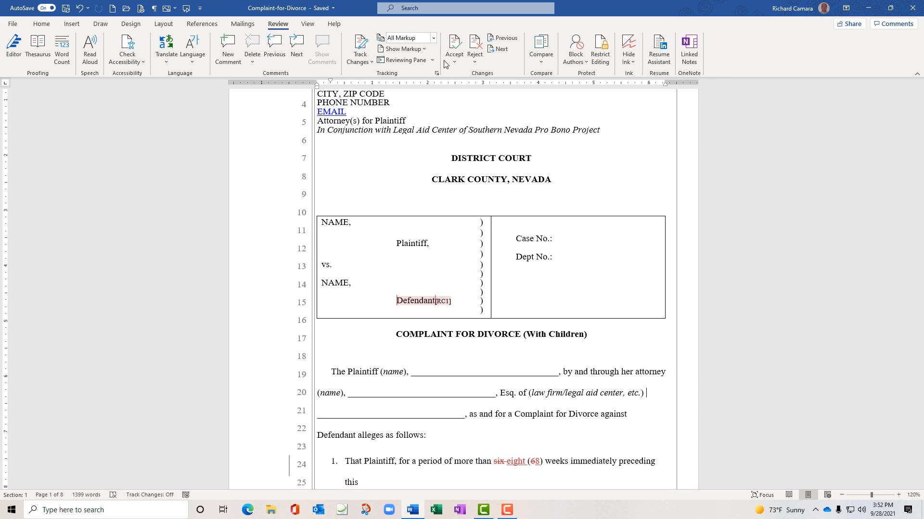
# Switch balloons to Show Only Comments and Formatting in Balloons and check the margin
pyautogui.click(425, 50)
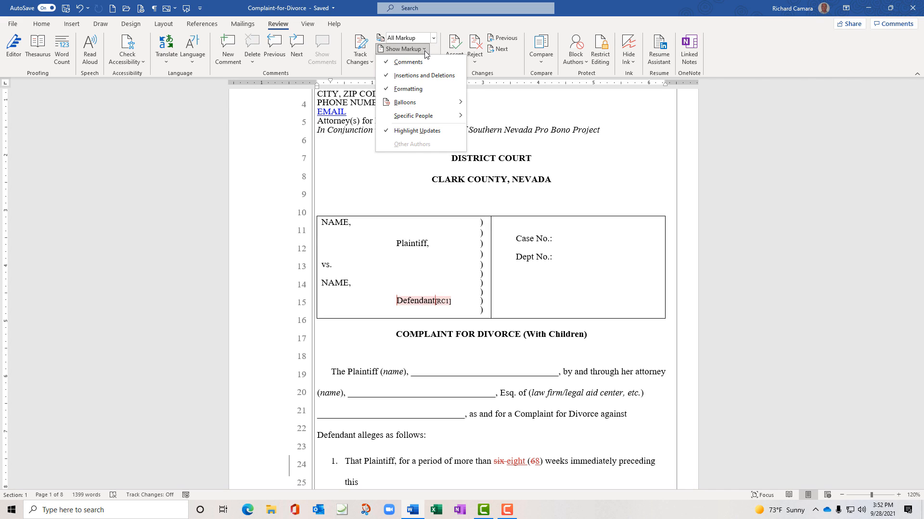
pyautogui.moveTo(428, 102)
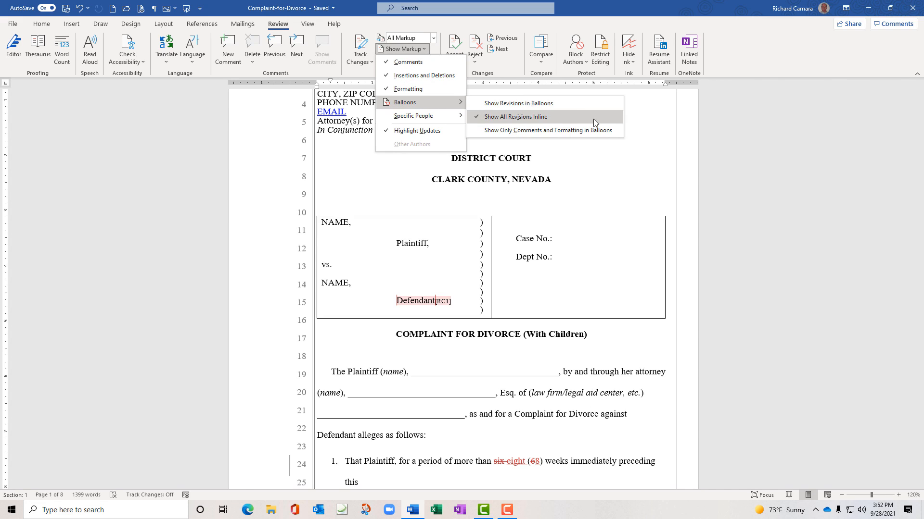
pyautogui.click(586, 131)
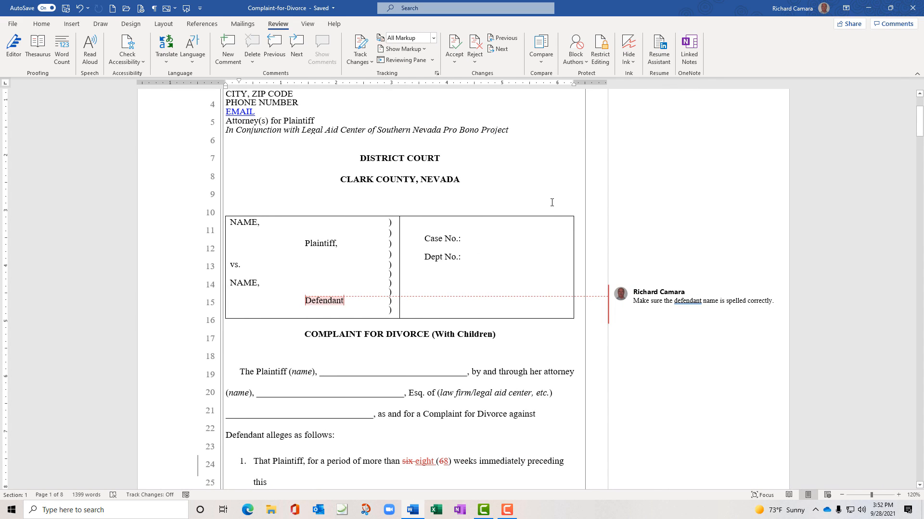
pyautogui.scroll(-5, 552, 202)
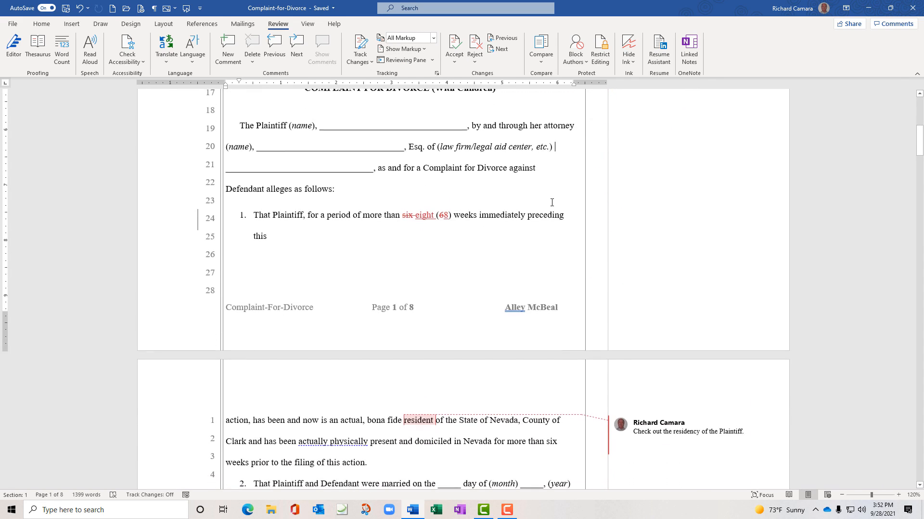
pyautogui.scroll(-3, 552, 202)
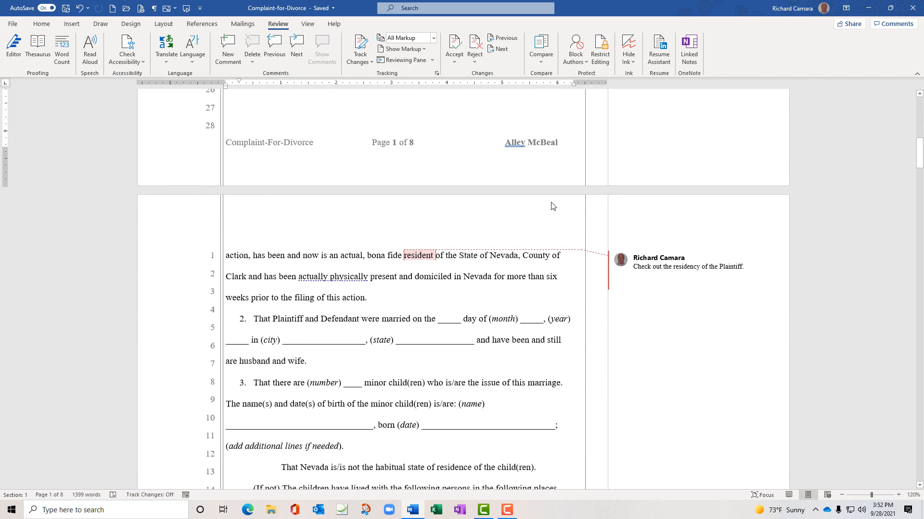
pyautogui.scroll(4, 552, 206)
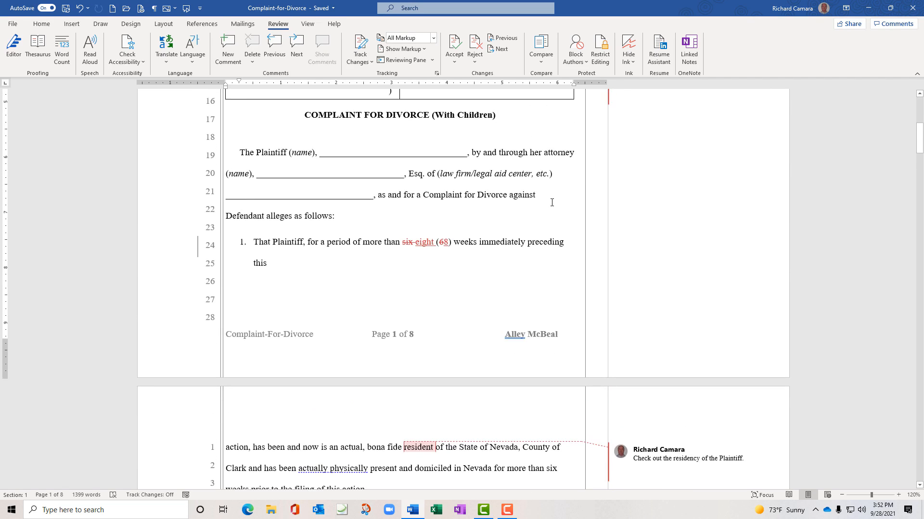
pyautogui.scroll(5, 552, 203)
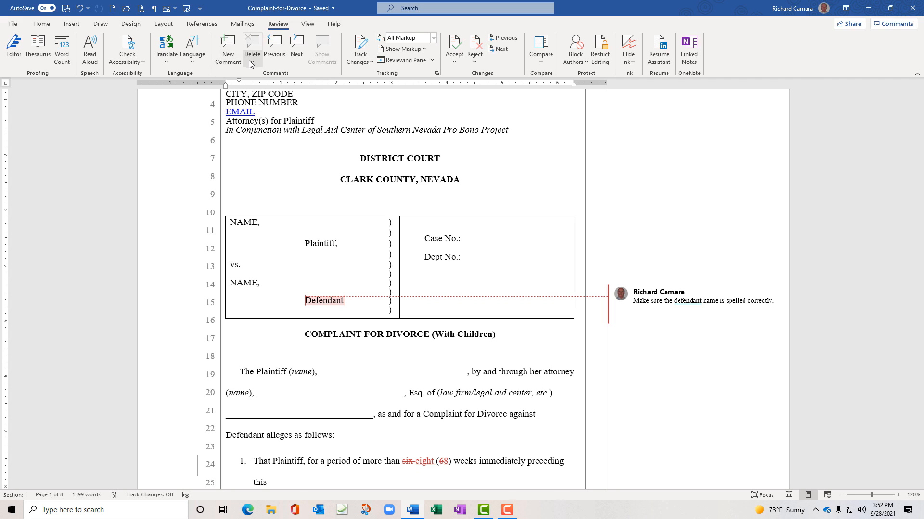
# Move between the Defendant and resident comments with Next and Previous
pyautogui.click(298, 46)
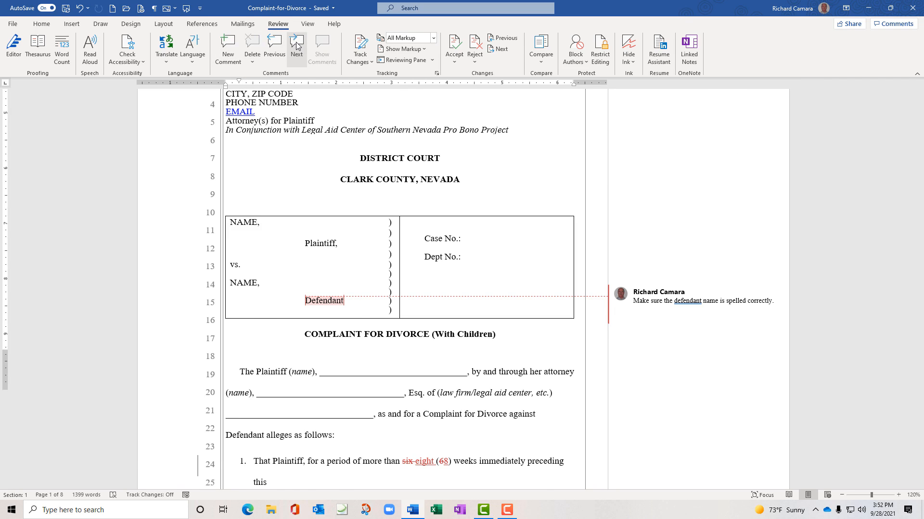
pyautogui.click(273, 48)
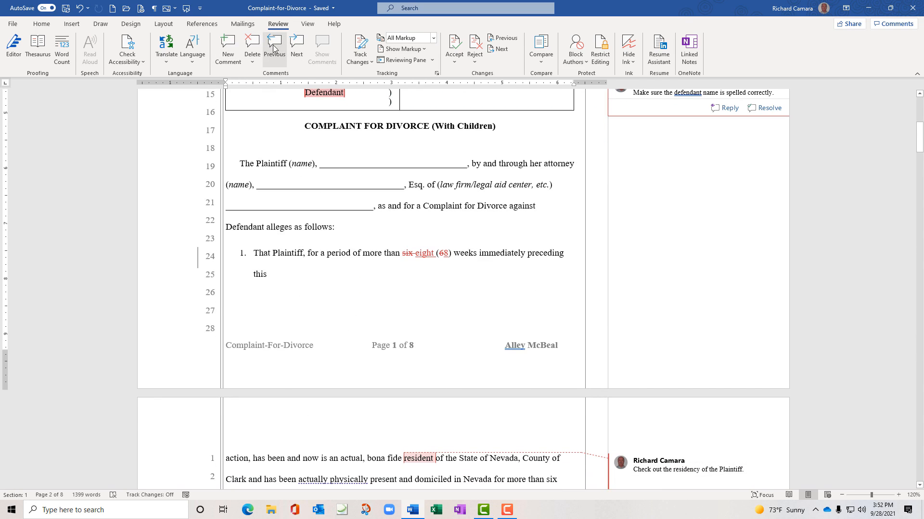
pyautogui.click(295, 45)
pyautogui.click(295, 46)
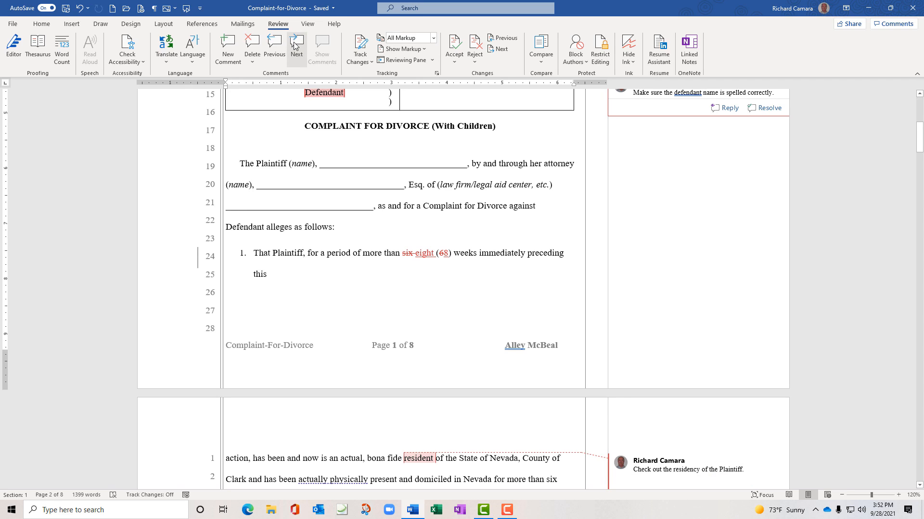
pyautogui.click(275, 46)
pyautogui.scroll(3, 405, 198)
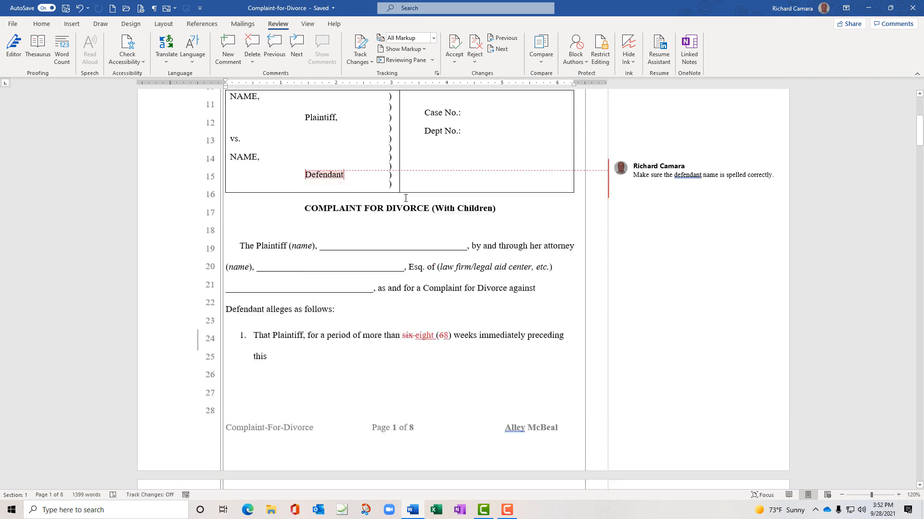
pyautogui.scroll(2, 406, 198)
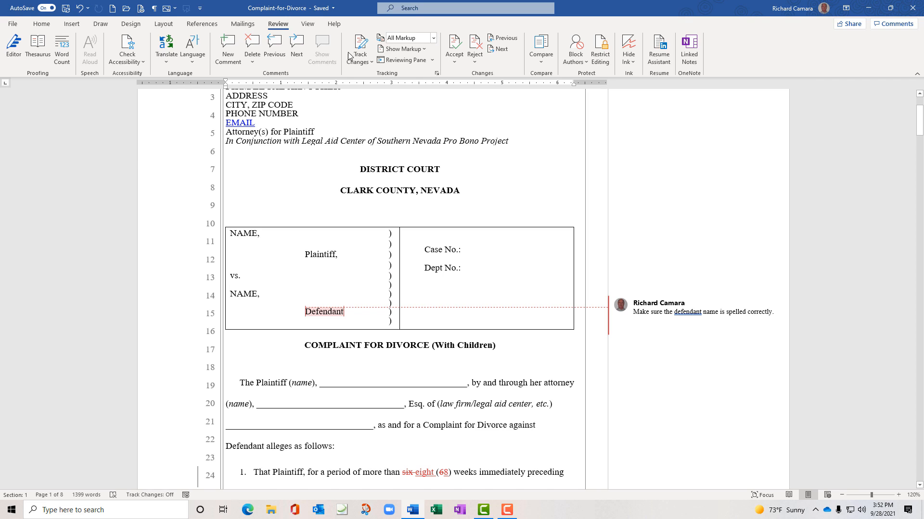
# Set balloons to Show Revisions in Balloons so deleted 'six' and '6' appear in the margin
pyautogui.click(423, 49)
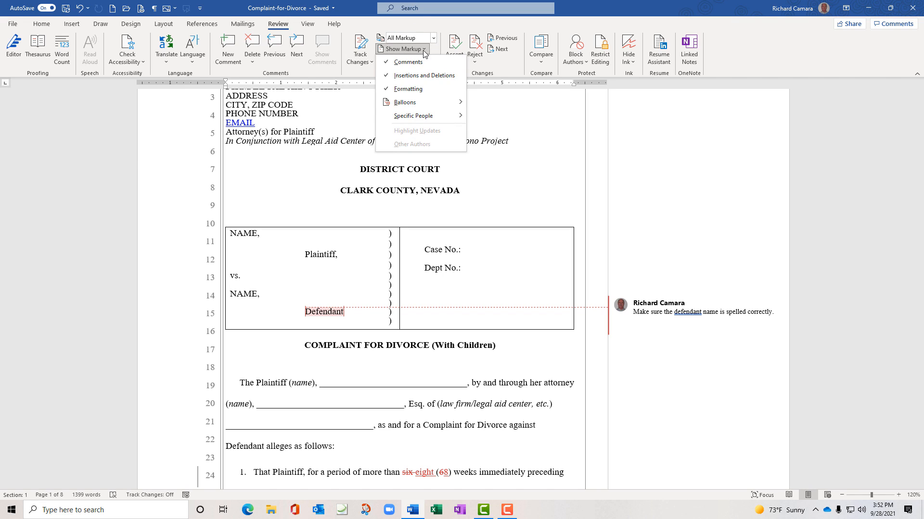
pyautogui.moveTo(426, 103)
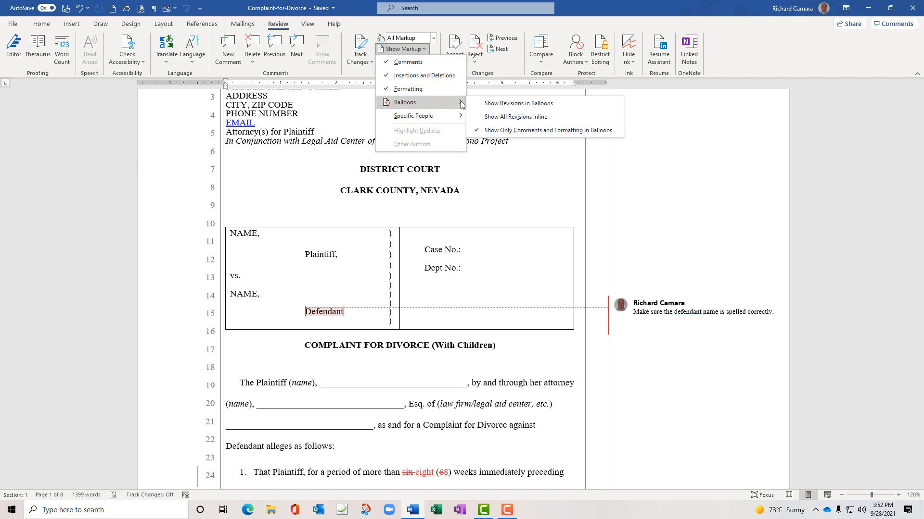
pyautogui.click(528, 110)
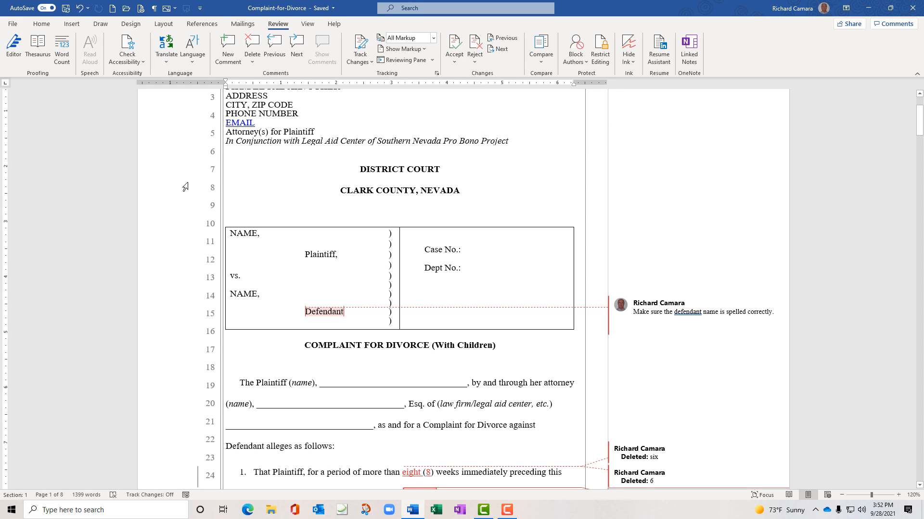
pyautogui.click(123, 196)
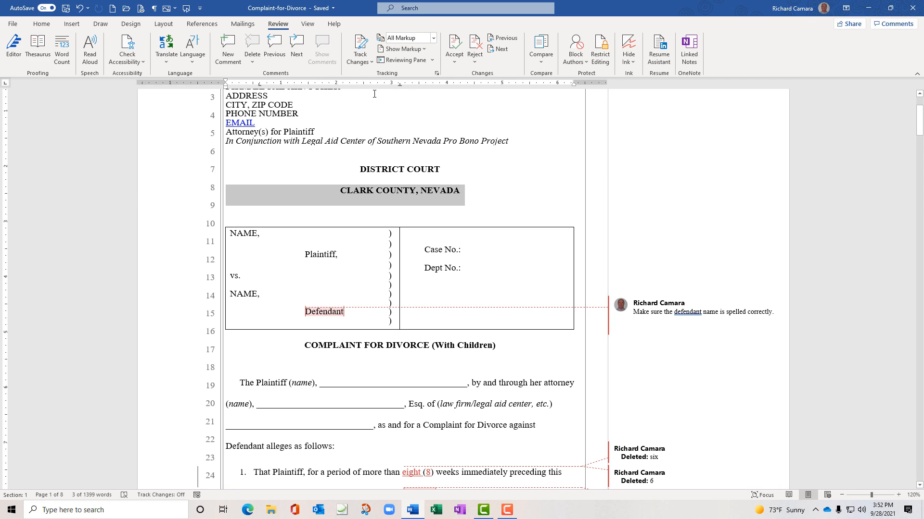
# Open the Delete comments options and close them without deleting anything
pyautogui.click(252, 64)
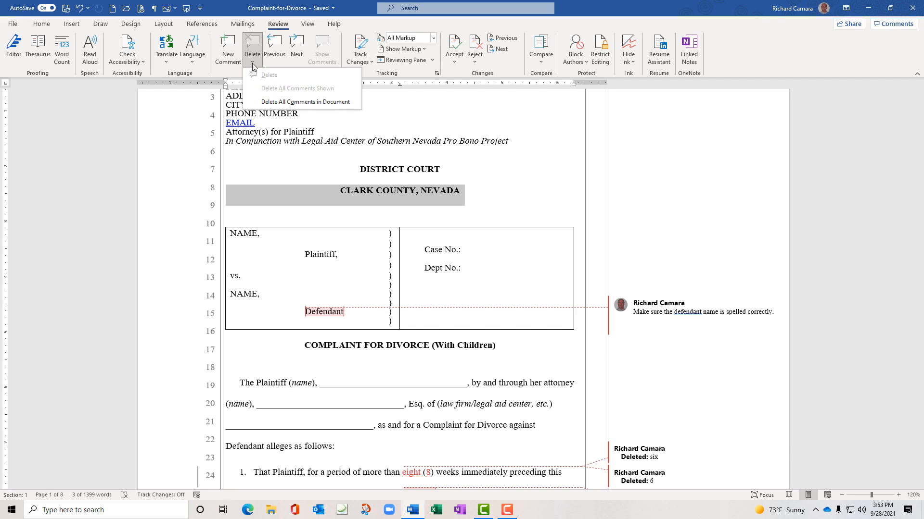
pyautogui.click(76, 114)
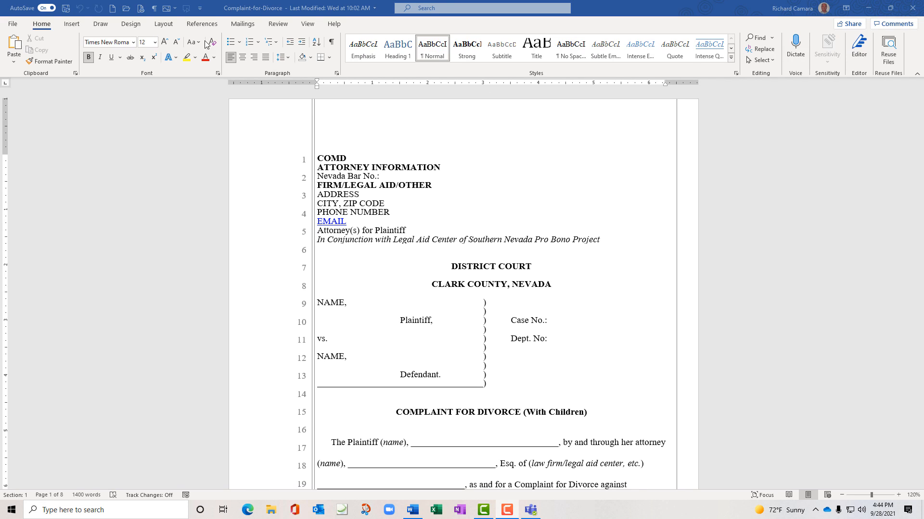
# Bring up the Compare Documents dialog from Review > Compare > Compare
pyautogui.click(271, 25)
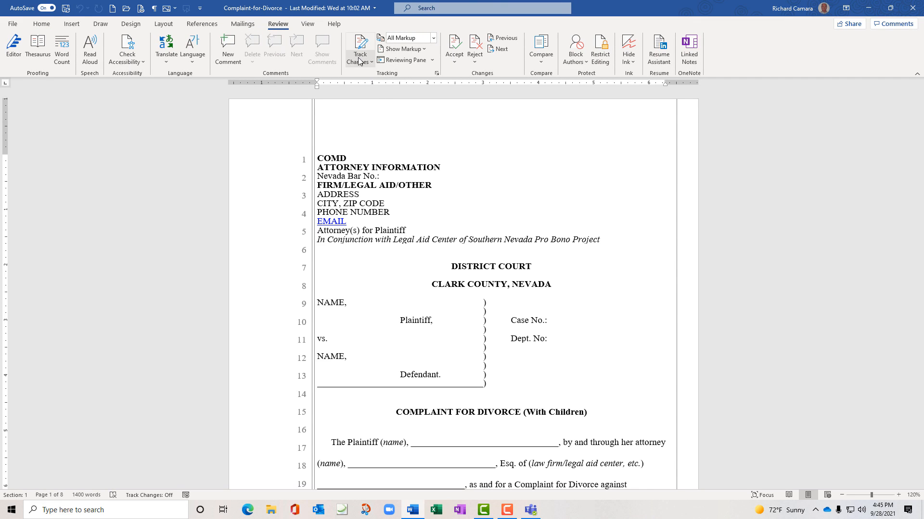
pyautogui.click(541, 60)
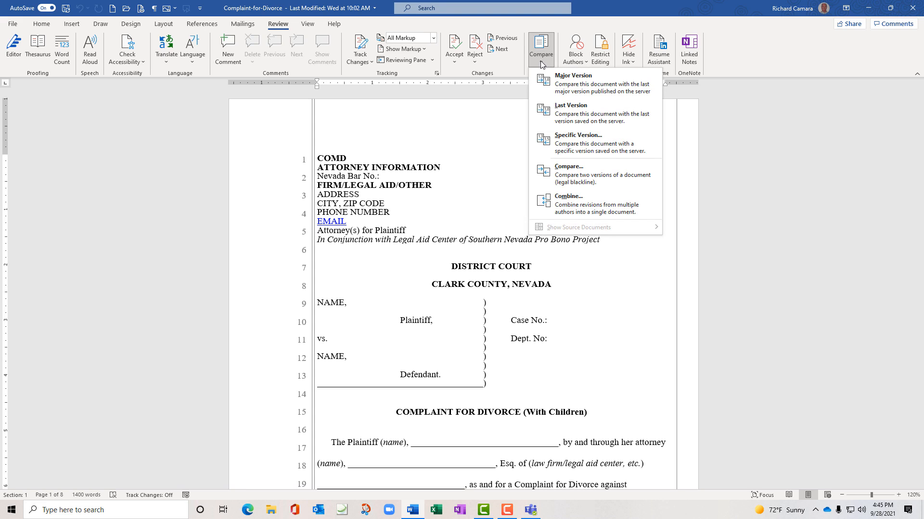
pyautogui.click(540, 61)
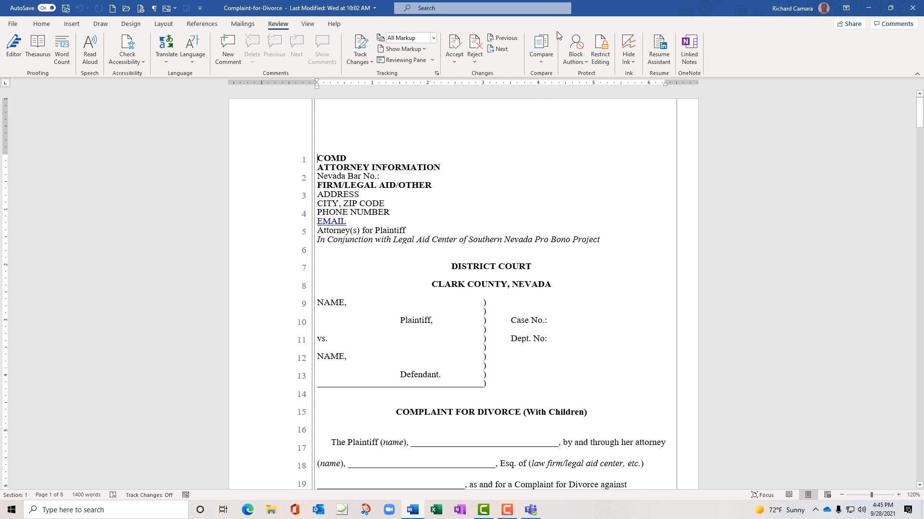
pyautogui.click(542, 59)
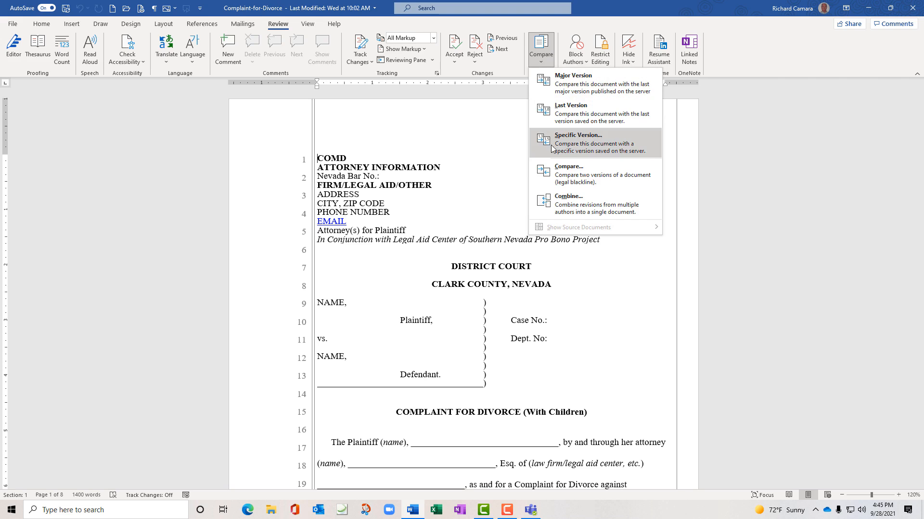
pyautogui.click(587, 175)
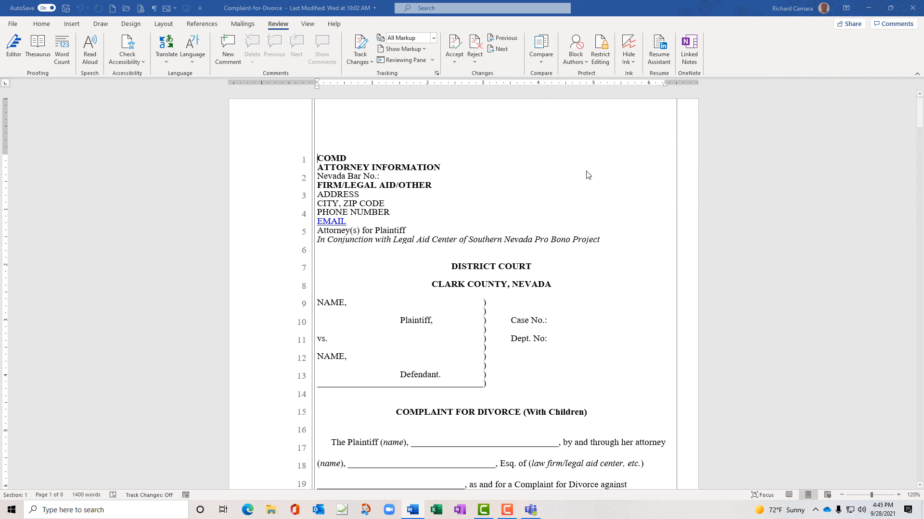
pyautogui.moveTo(587, 129); pyautogui.dragTo(562, 123)
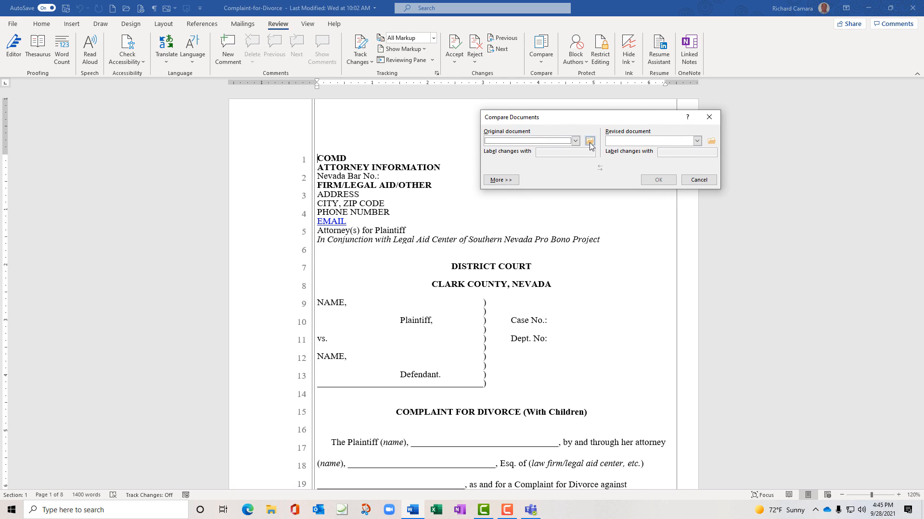
# Pick Complaint-for-Divorce from Desktop\Learnit as original and Complaint-for-Divorce Modified as revised
pyautogui.click(576, 142)
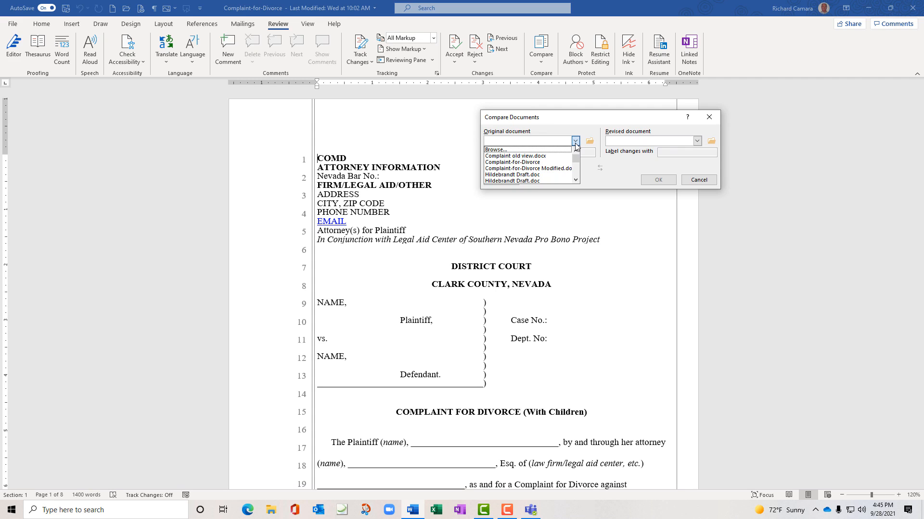
pyautogui.click(576, 142)
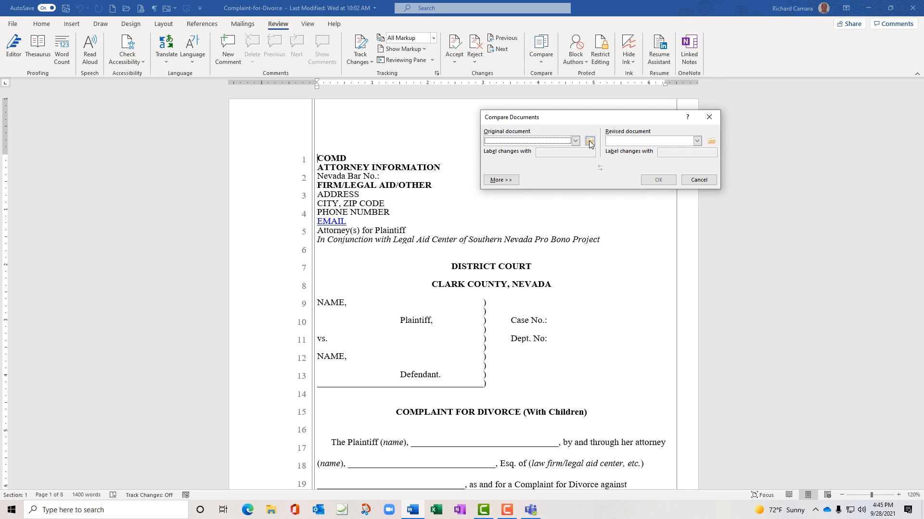
pyautogui.click(590, 141)
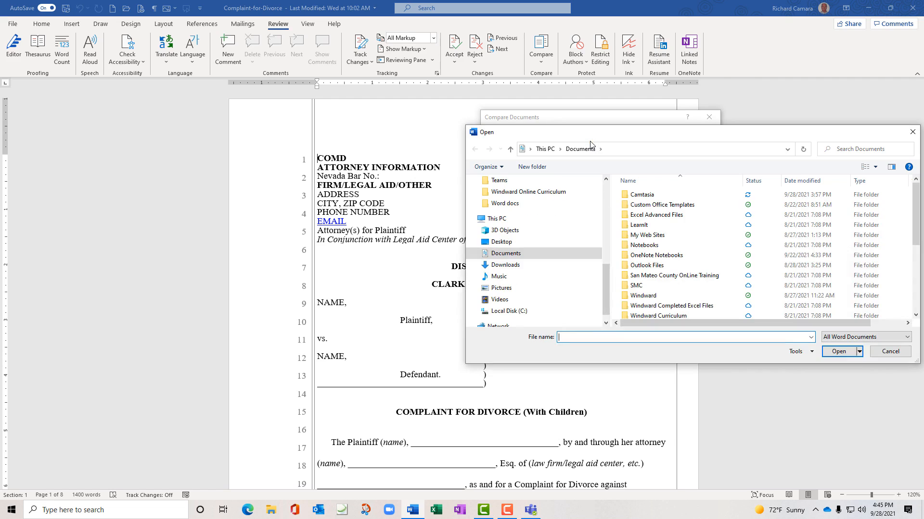
pyautogui.moveTo(596, 136); pyautogui.dragTo(569, 96)
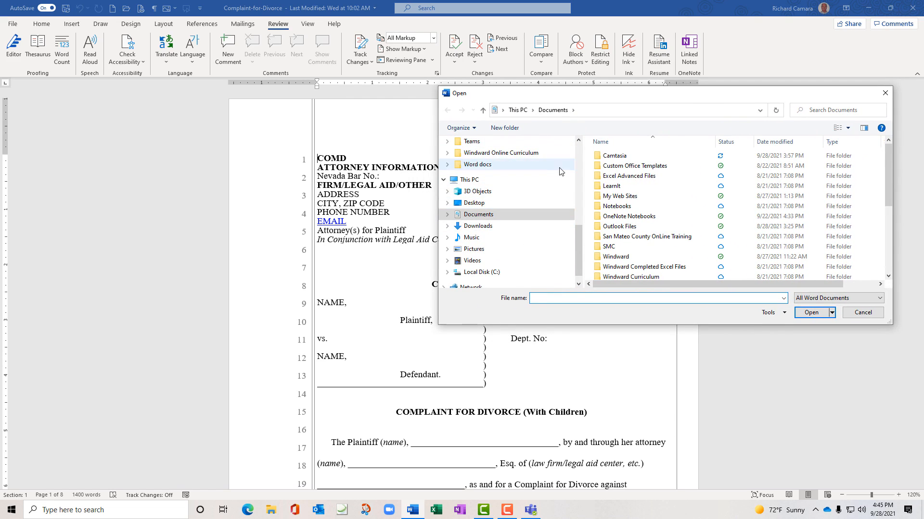
pyautogui.click(481, 204)
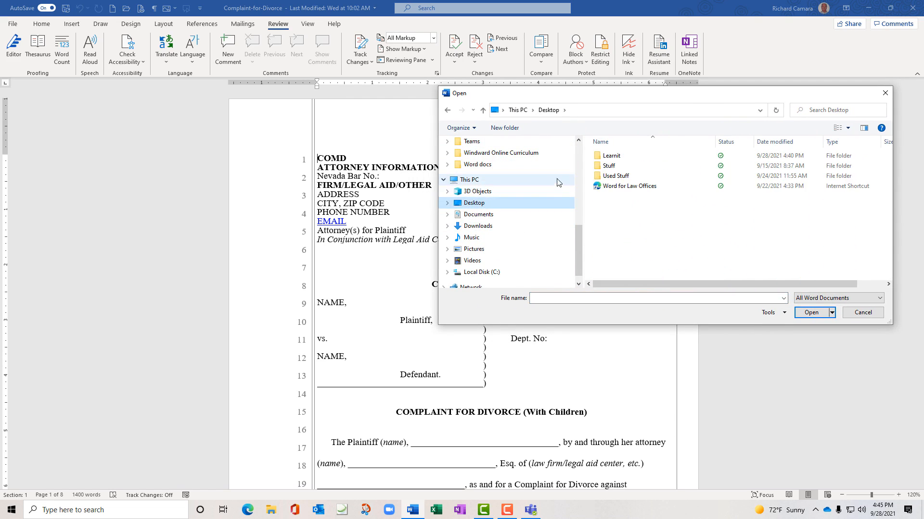
pyautogui.doubleClick(605, 158)
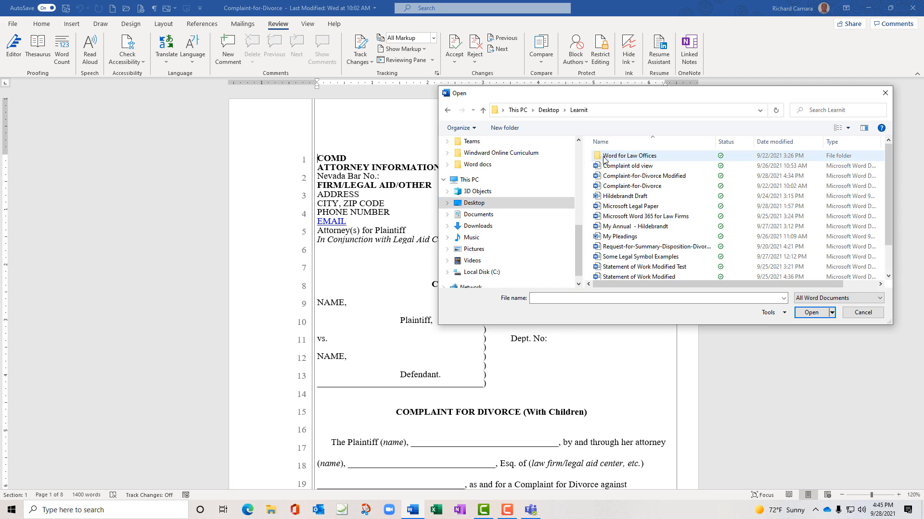
pyautogui.doubleClick(631, 187)
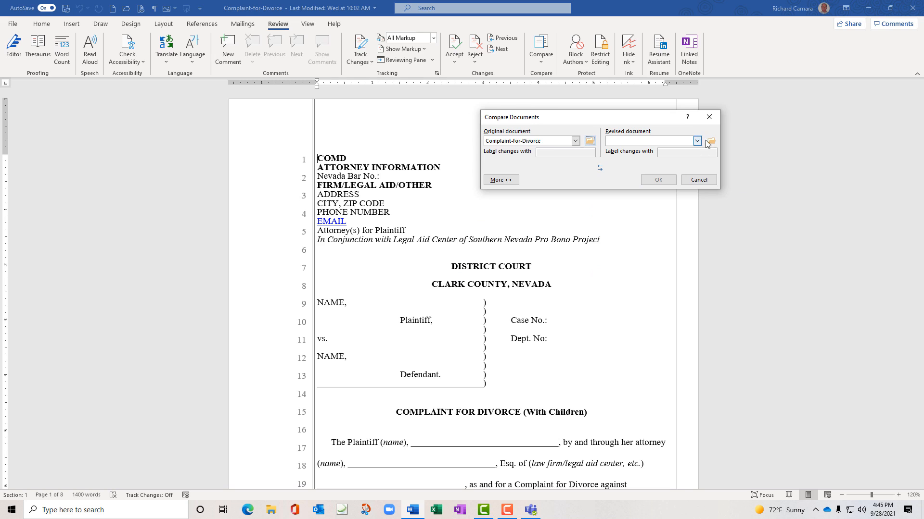
pyautogui.click(711, 141)
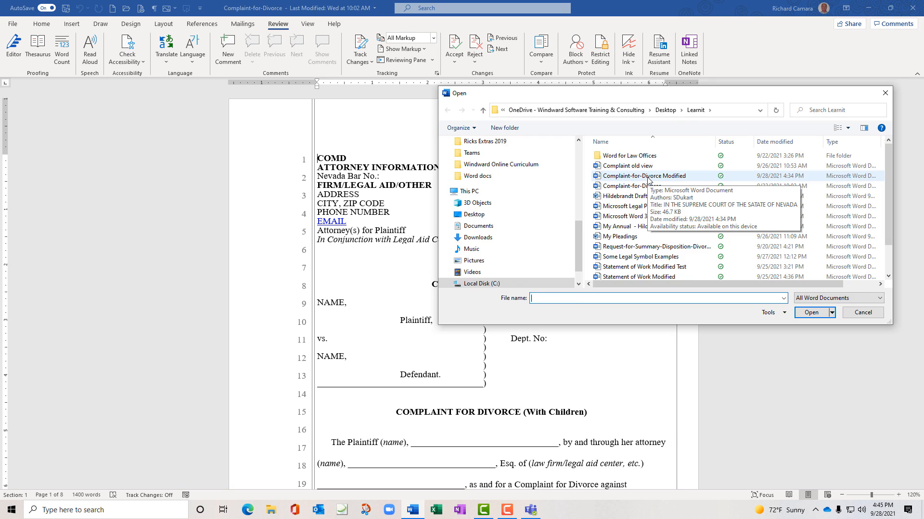
pyautogui.doubleClick(648, 179)
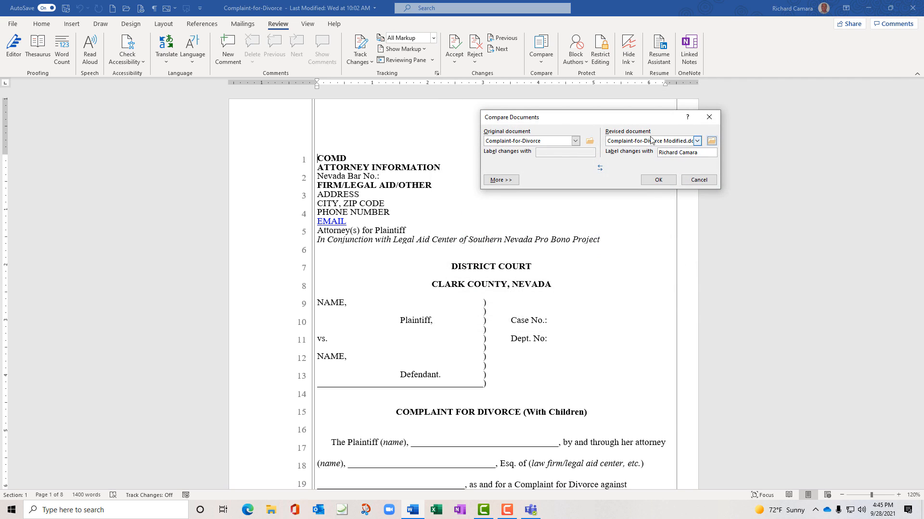
# Run the comparison, accepting tracked changes, producing Compare Result 1 with 27 revisions
pyautogui.click(658, 180)
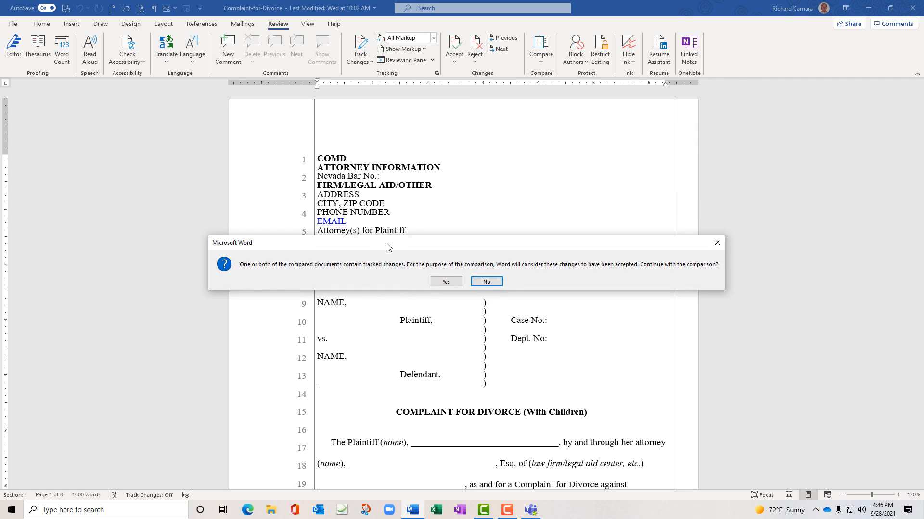
pyautogui.moveTo(396, 247); pyautogui.dragTo(525, 175)
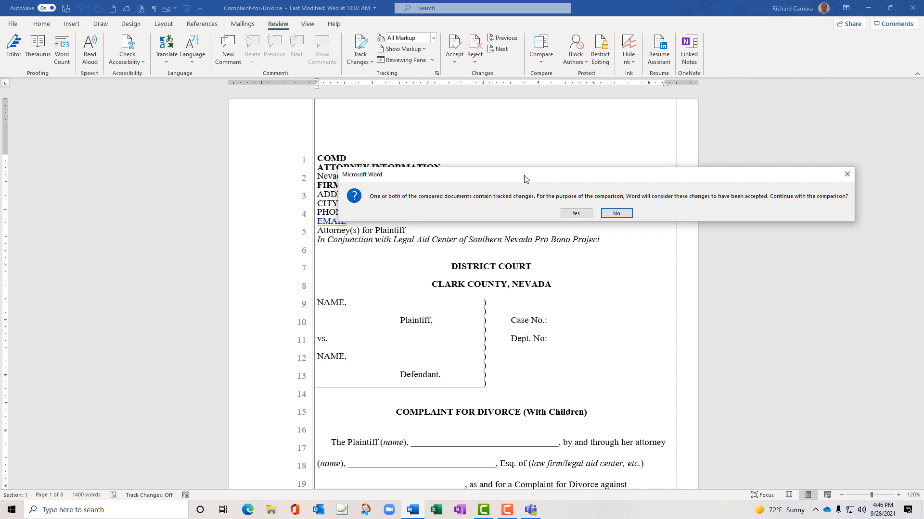
pyautogui.click(577, 214)
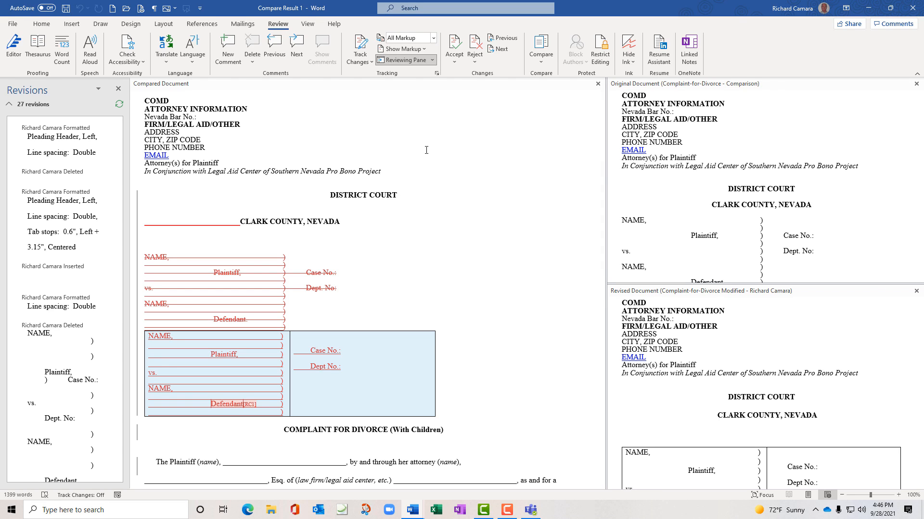
pyautogui.scroll(-4, 434, 148)
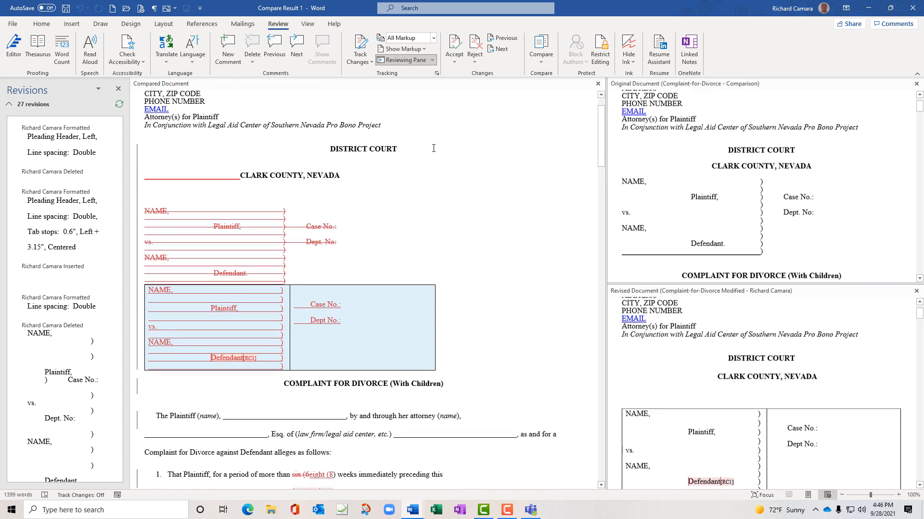
pyautogui.scroll(-3, 434, 148)
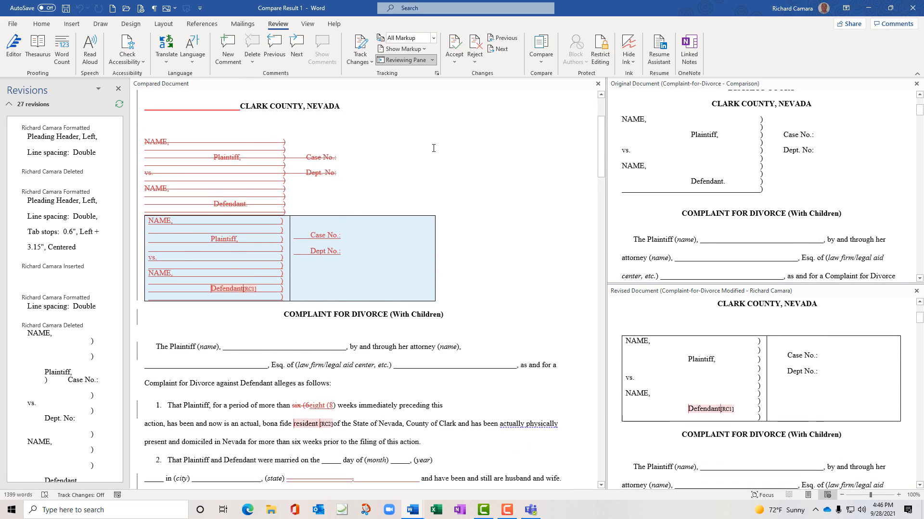
pyautogui.scroll(-3, 433, 148)
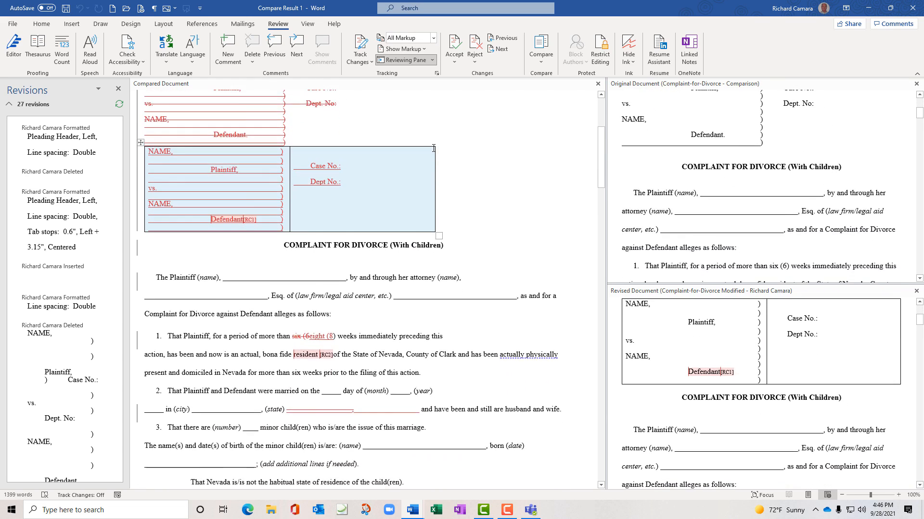
pyautogui.scroll(-1, 434, 148)
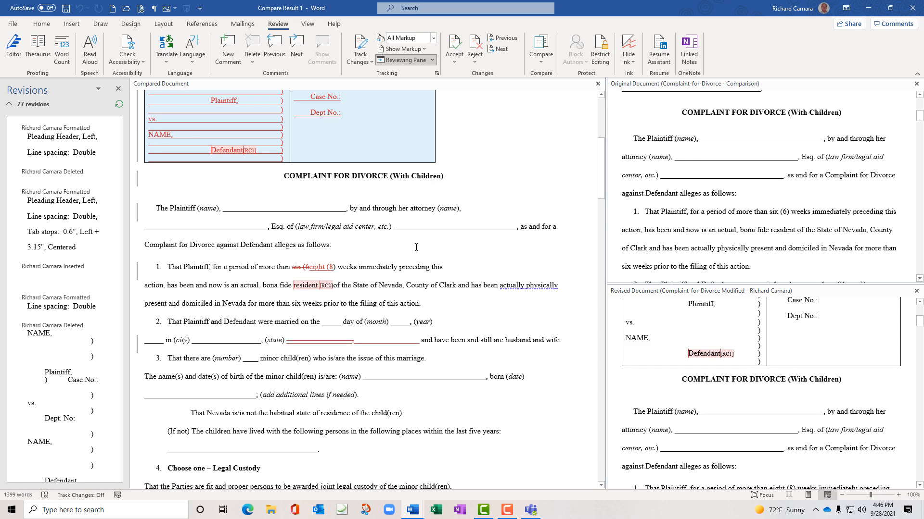
pyautogui.scroll(2, 415, 236)
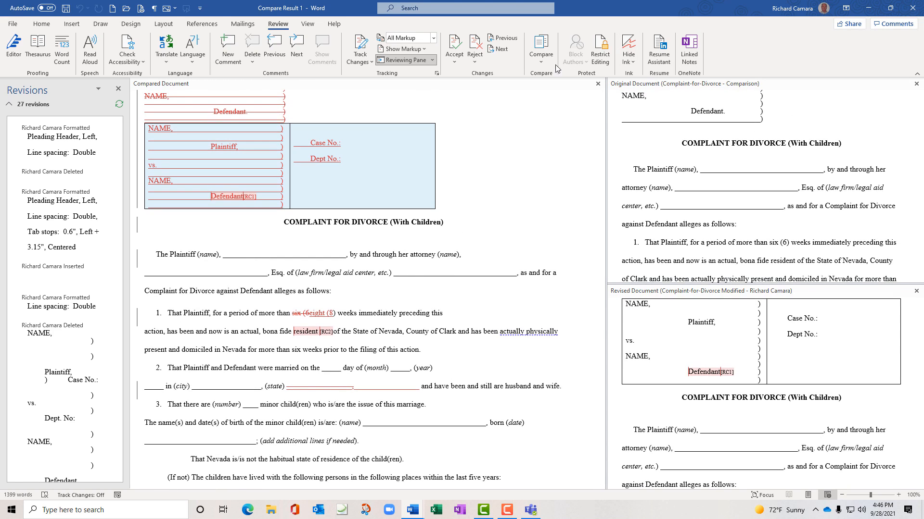
pyautogui.click(541, 63)
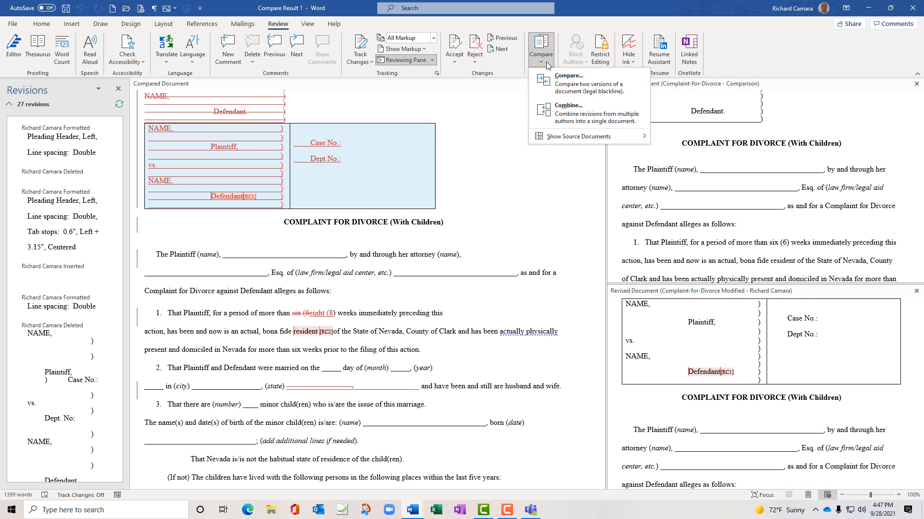
pyautogui.moveTo(577, 137)
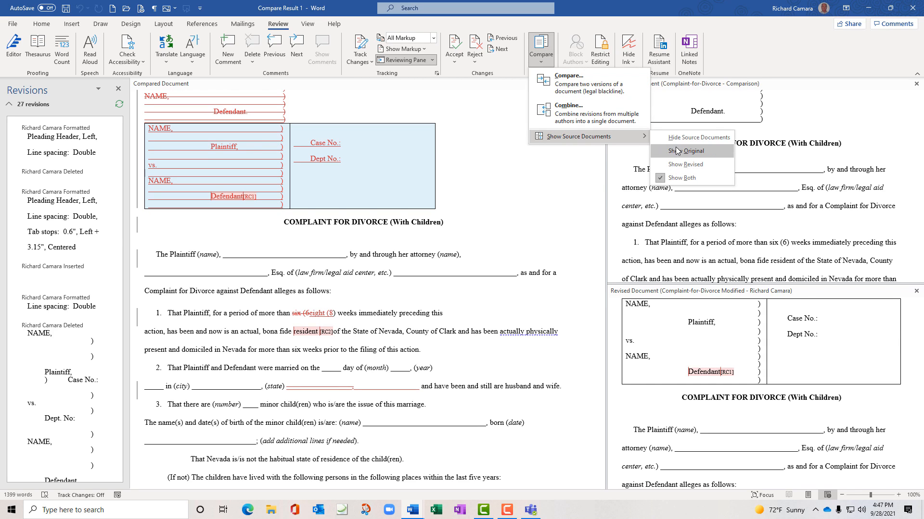
pyautogui.click(680, 164)
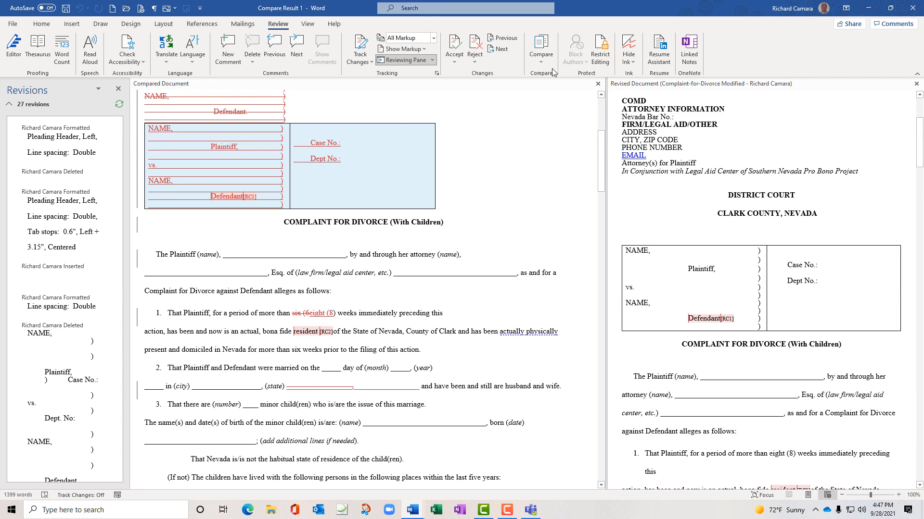
pyautogui.click(542, 54)
pyautogui.moveTo(581, 140)
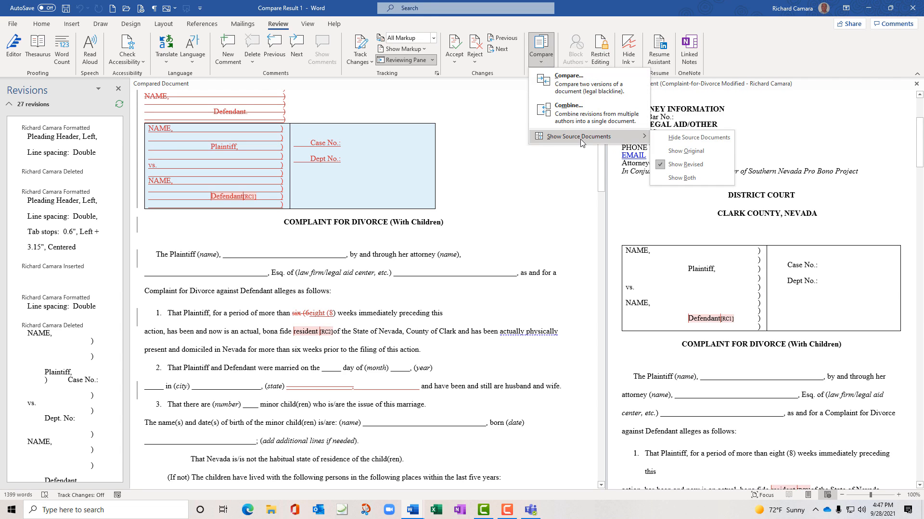
pyautogui.click(684, 151)
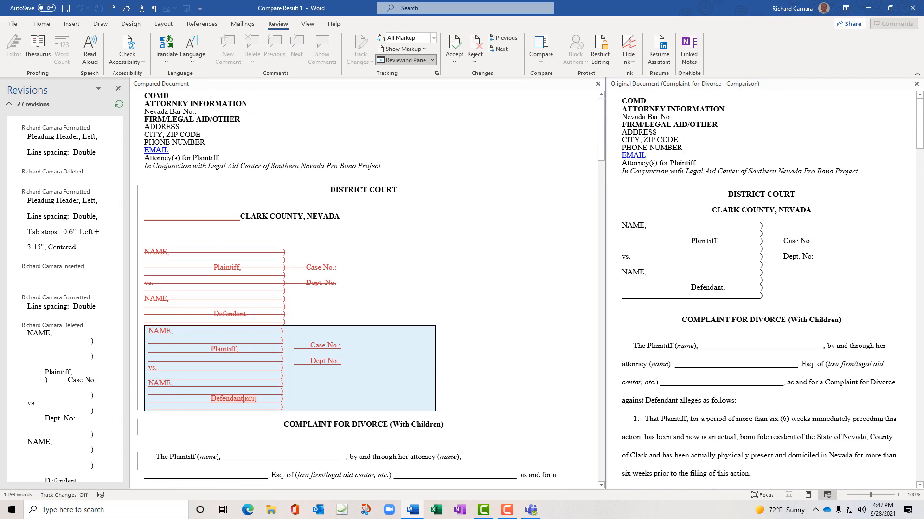
pyautogui.click(542, 62)
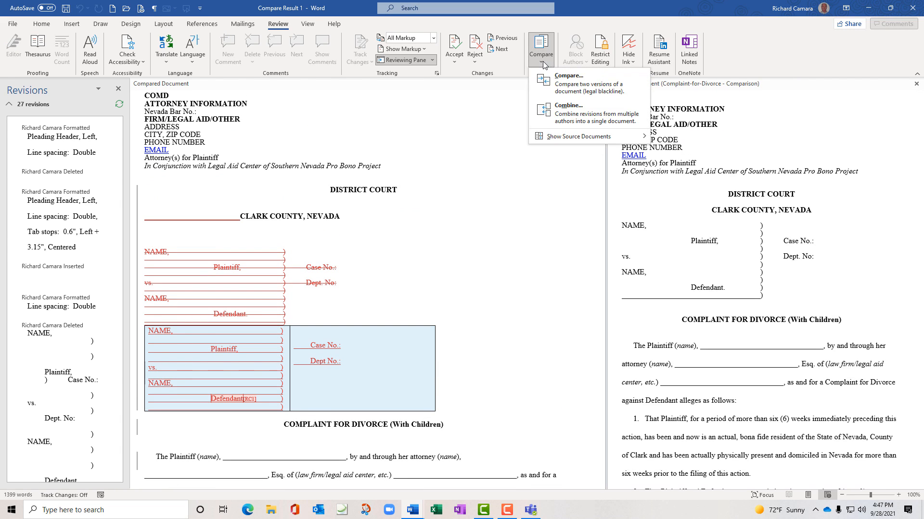
pyautogui.moveTo(579, 137)
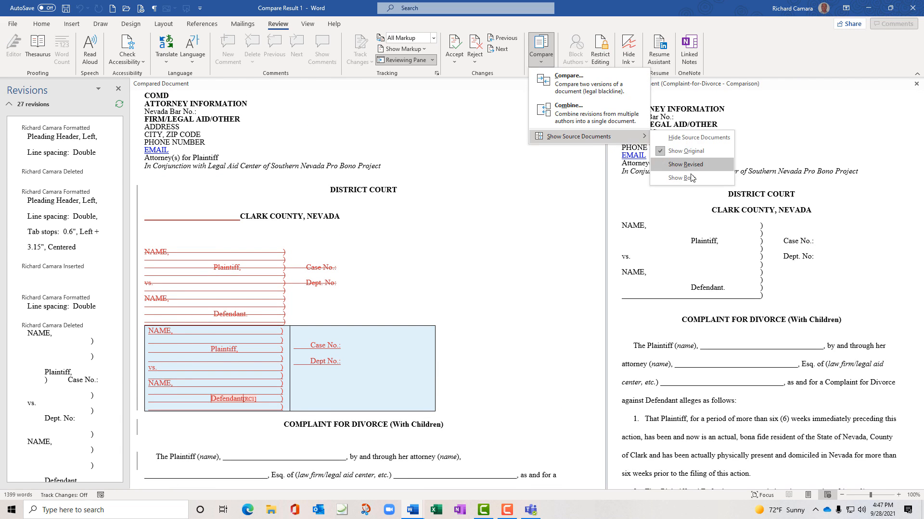
pyautogui.click(691, 178)
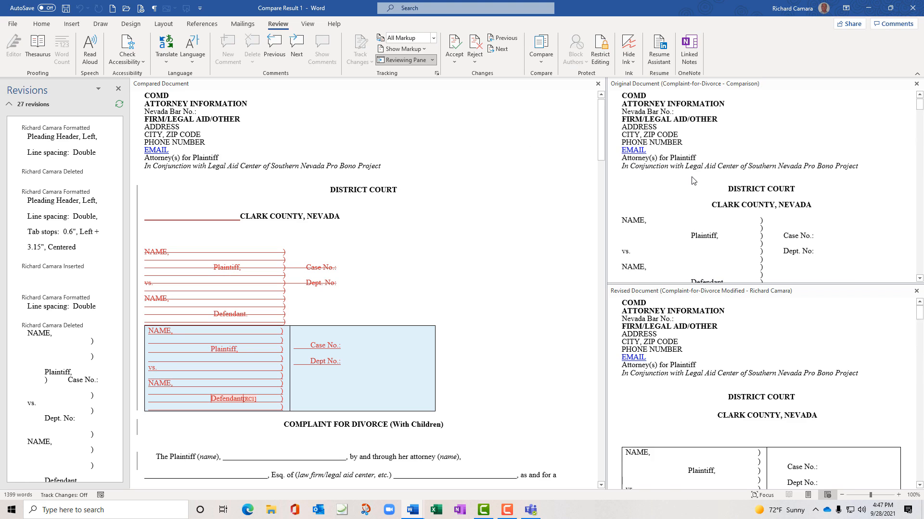
pyautogui.click(541, 70)
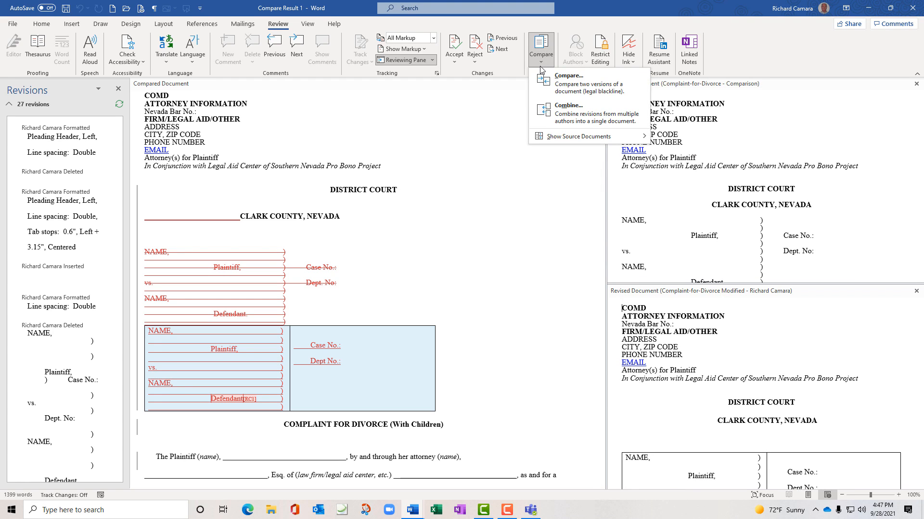
pyautogui.click(593, 3)
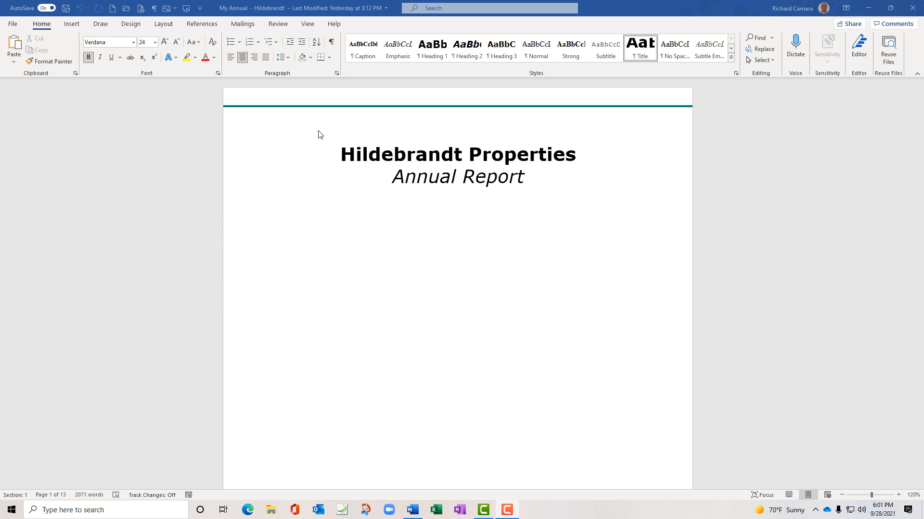
# Browse the report headings in the Navigation pane, ending at To Our Stakeholders with page thumbnails
pyautogui.click(309, 24)
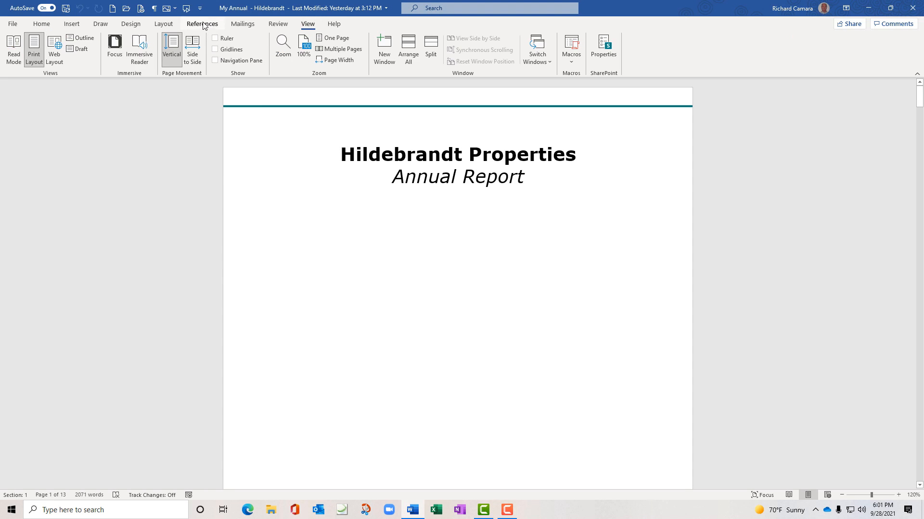
pyautogui.click(215, 61)
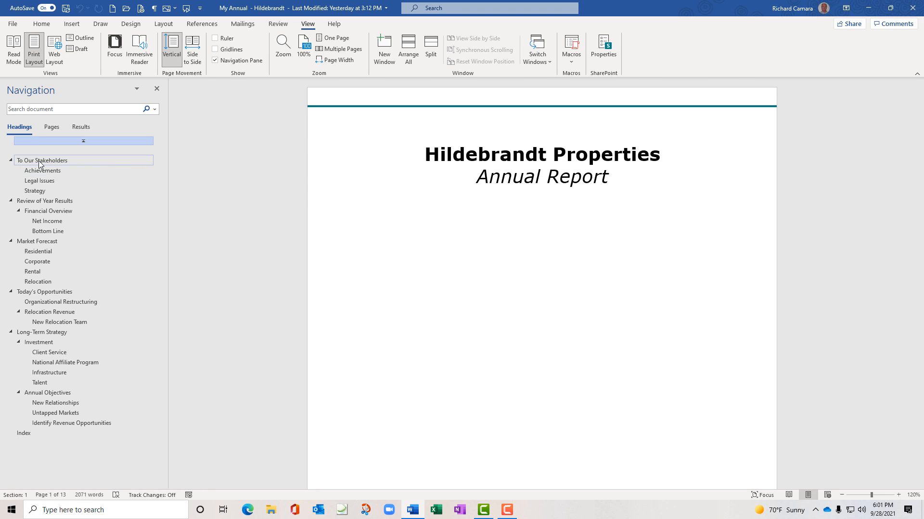
pyautogui.click(41, 202)
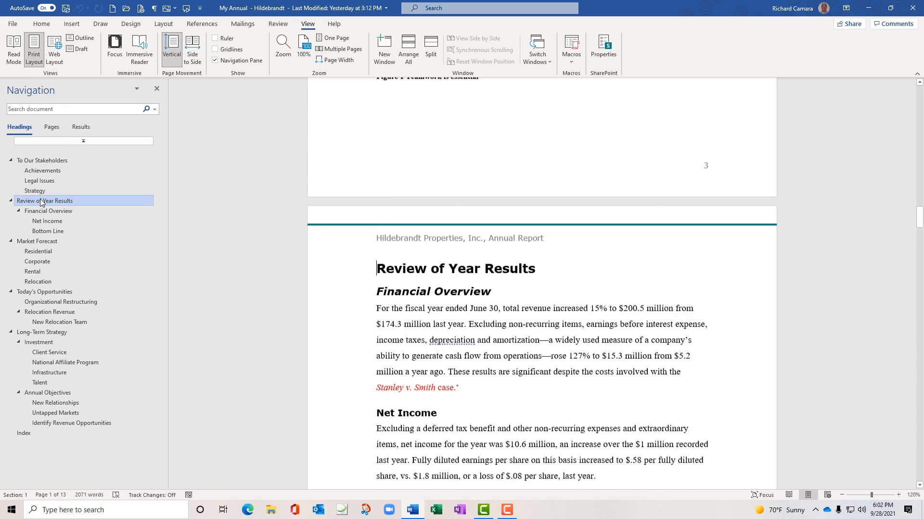
pyautogui.click(42, 242)
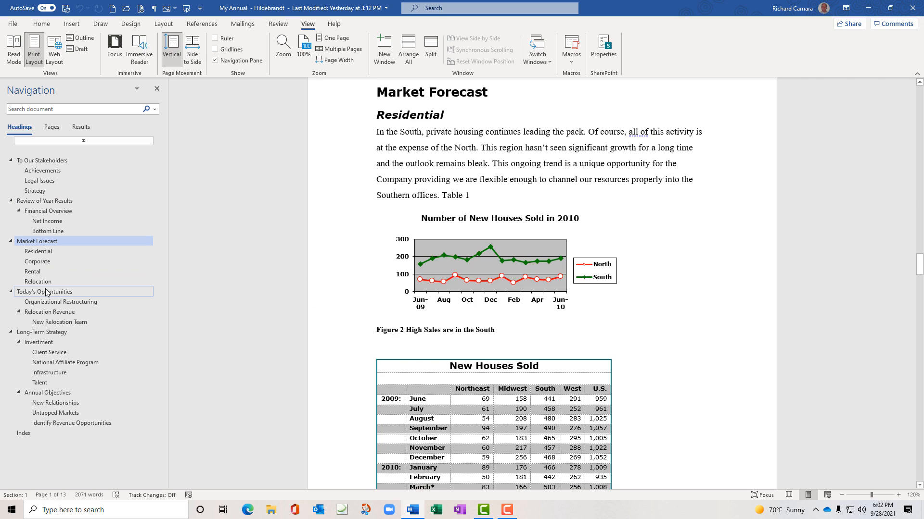
pyautogui.click(46, 291)
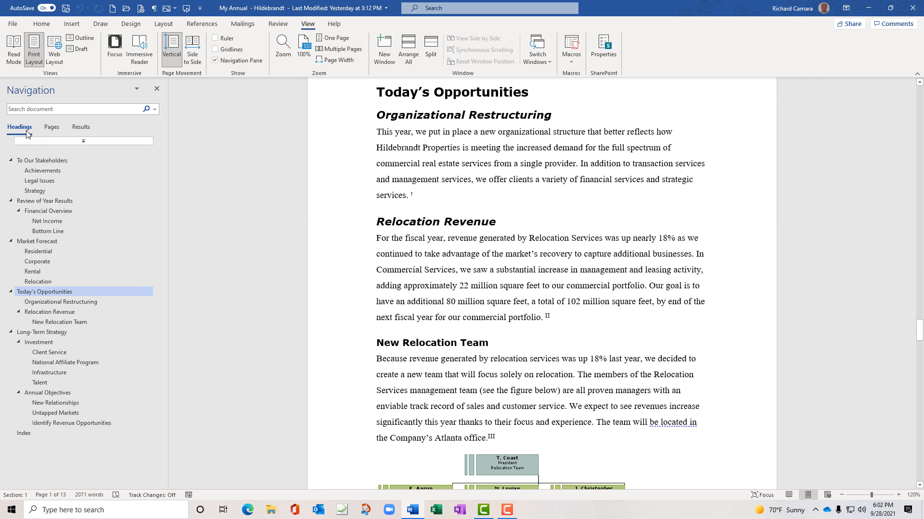
pyautogui.click(42, 162)
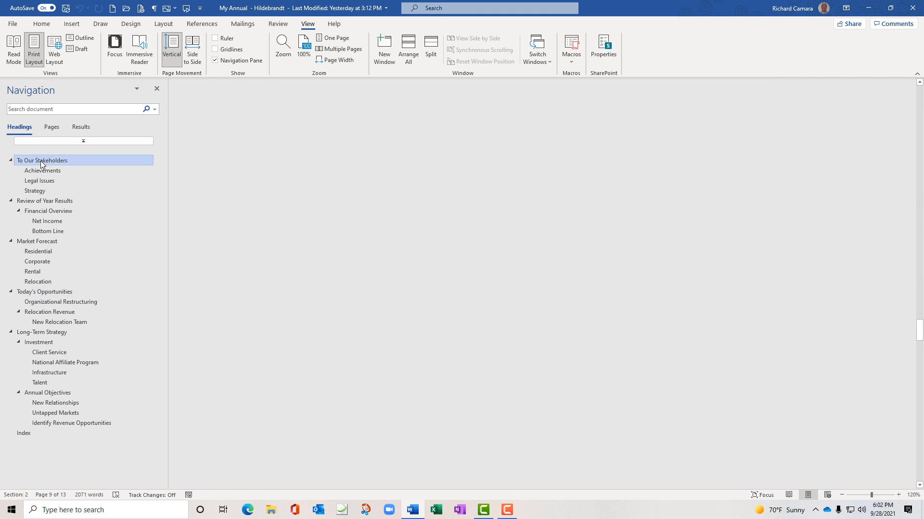
pyautogui.click(52, 128)
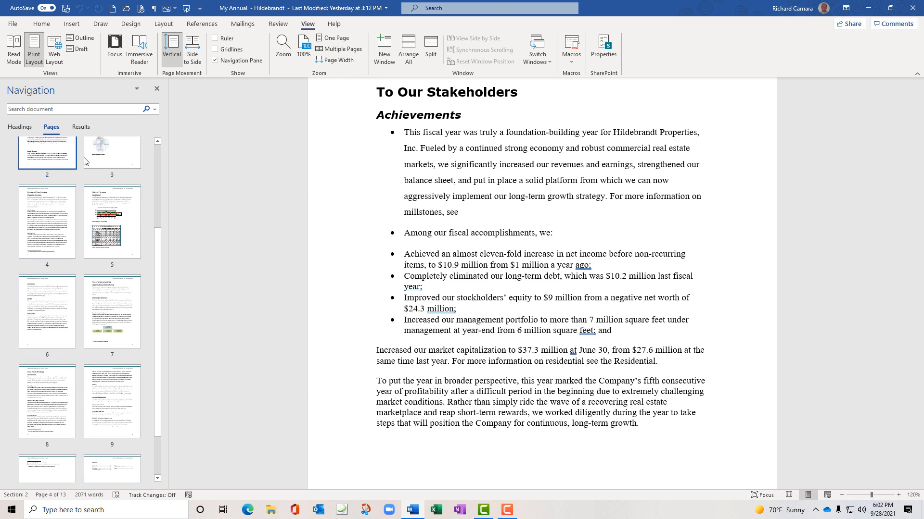
# Close the Navigation pane, then reopen it as an empty search via Home > Find
pyautogui.click(82, 127)
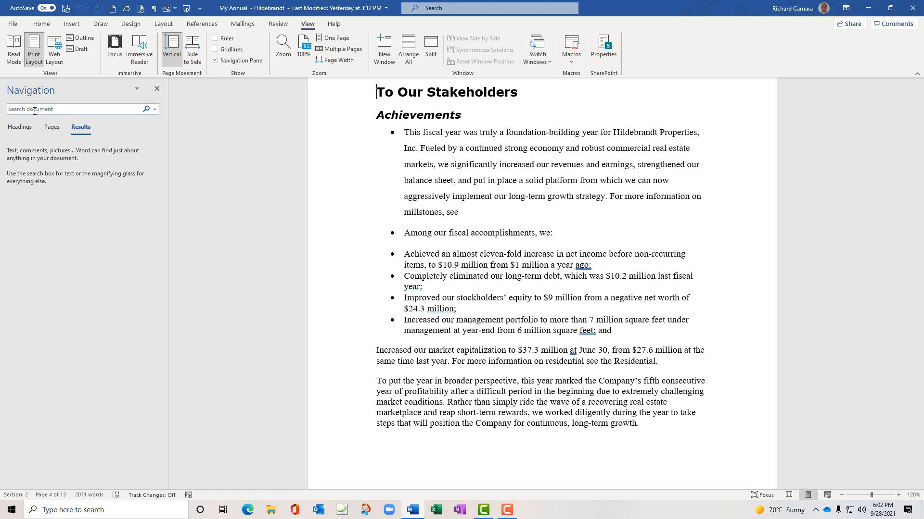
pyautogui.click(157, 89)
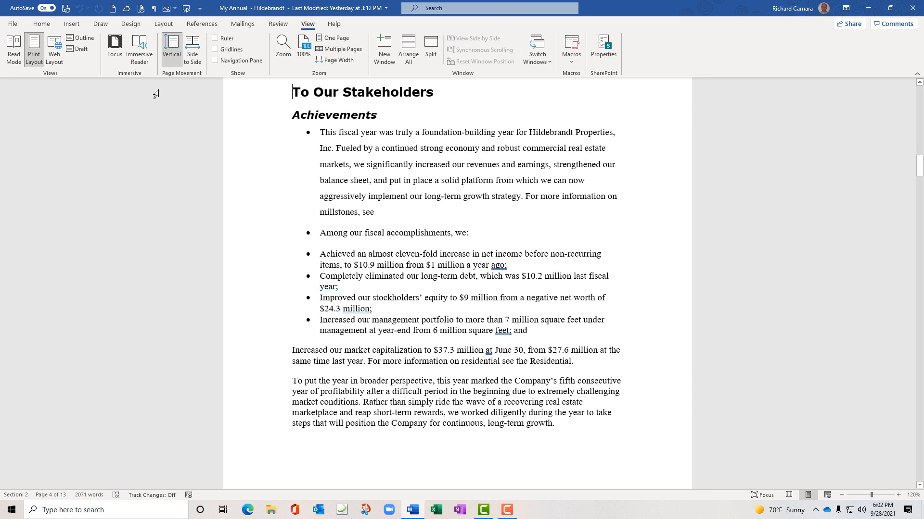
pyautogui.click(45, 25)
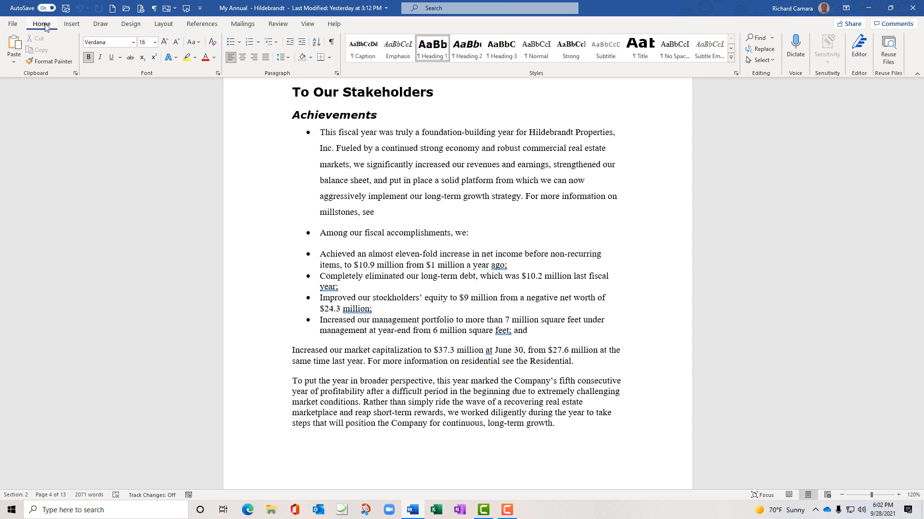
pyautogui.click(307, 26)
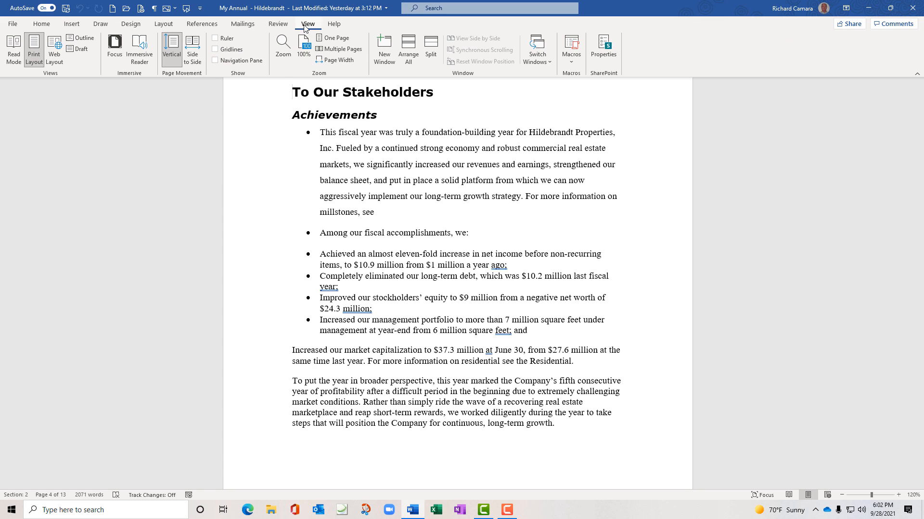
pyautogui.click(43, 27)
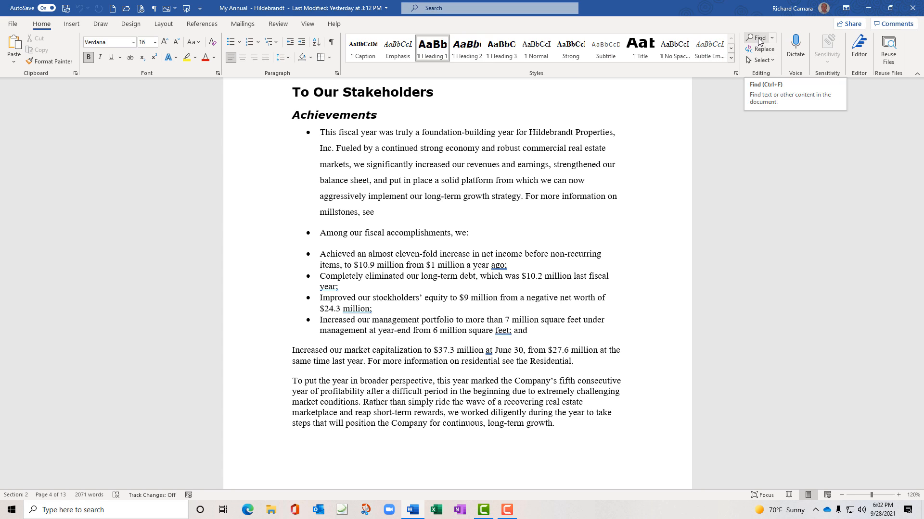
pyautogui.click(758, 39)
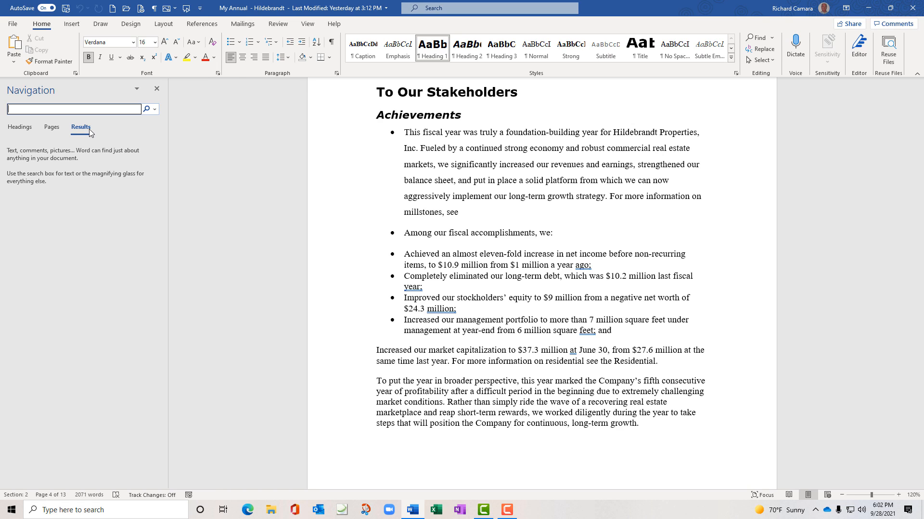
# Search for 'Hildebrandt' and step through matches 2 to 7, ending in Strategy
pyautogui.write('Hildebrandt')
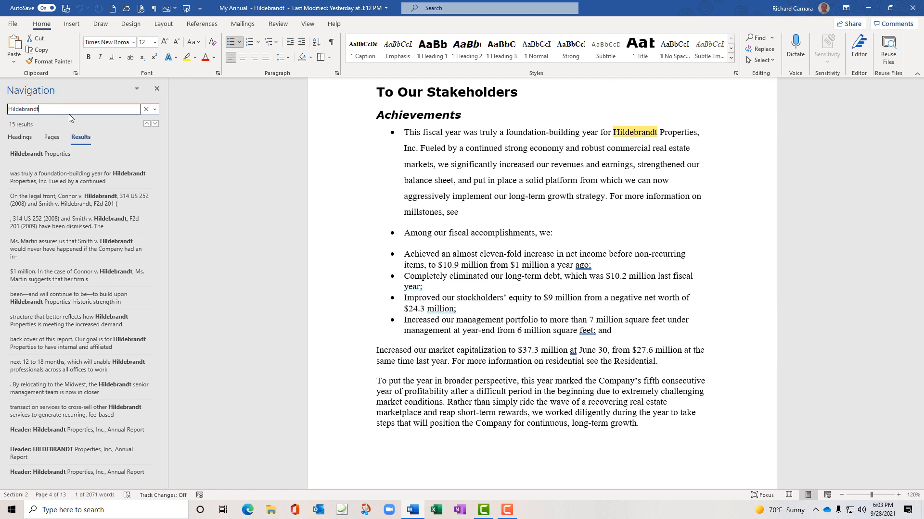
pyautogui.click(110, 173)
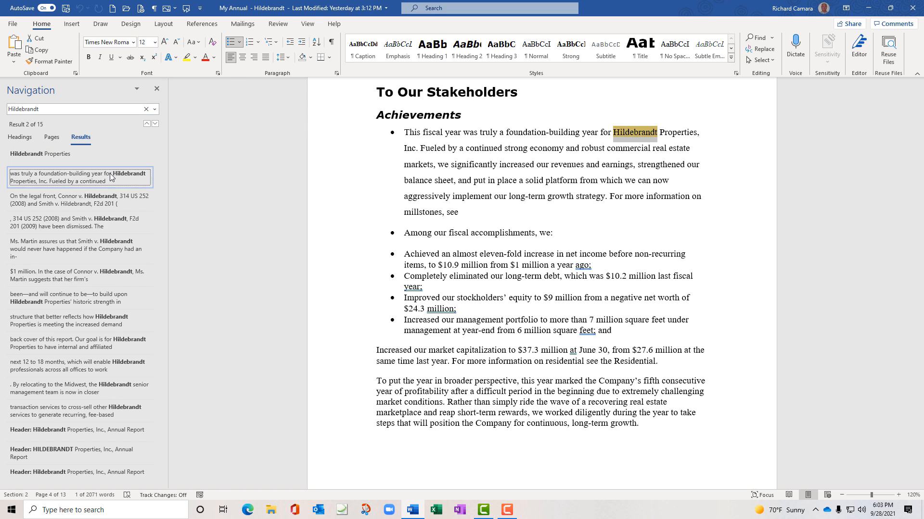
pyautogui.click(114, 197)
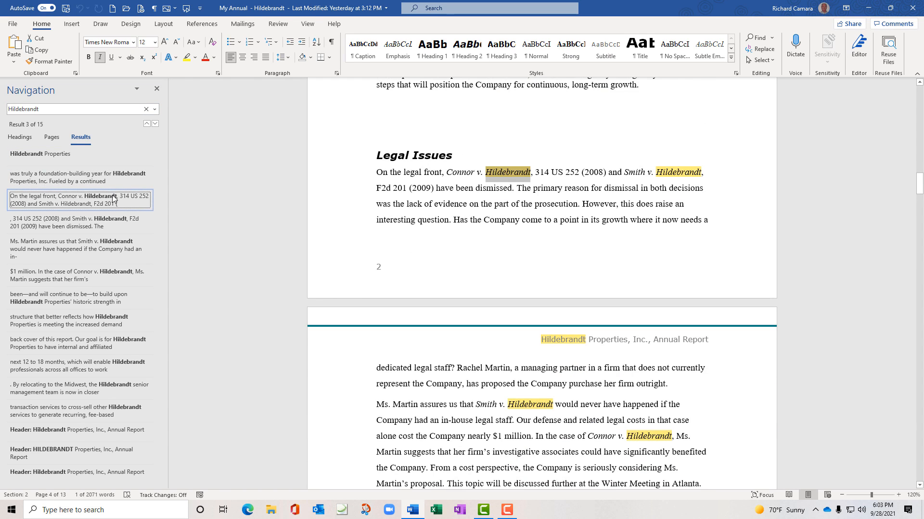
pyautogui.click(115, 225)
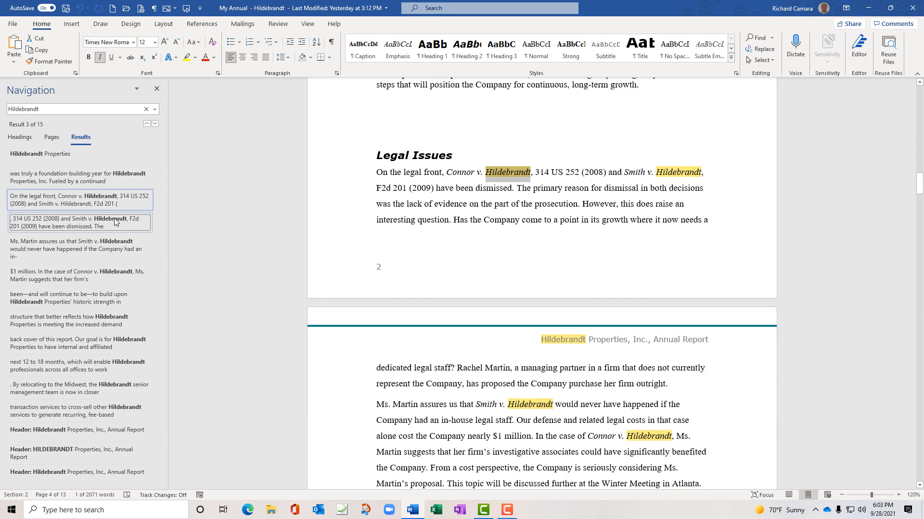
pyautogui.click(118, 250)
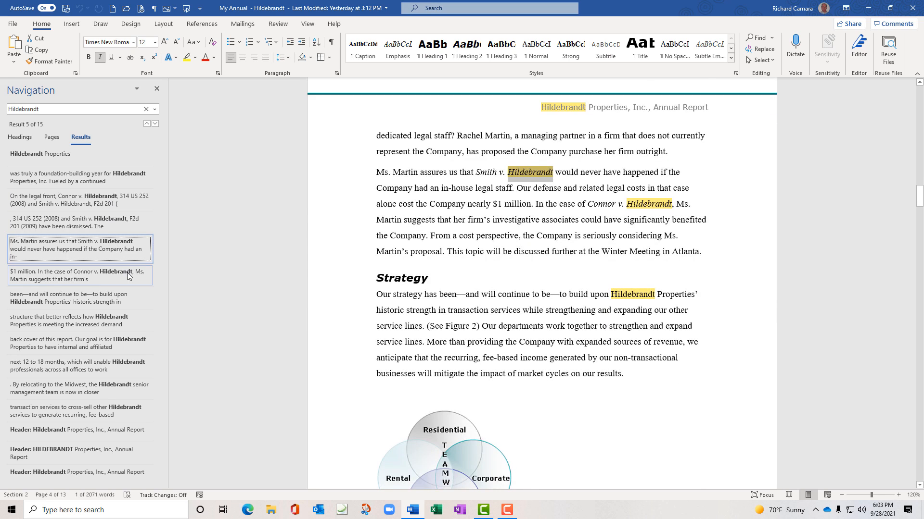
pyautogui.click(127, 273)
pyautogui.click(108, 301)
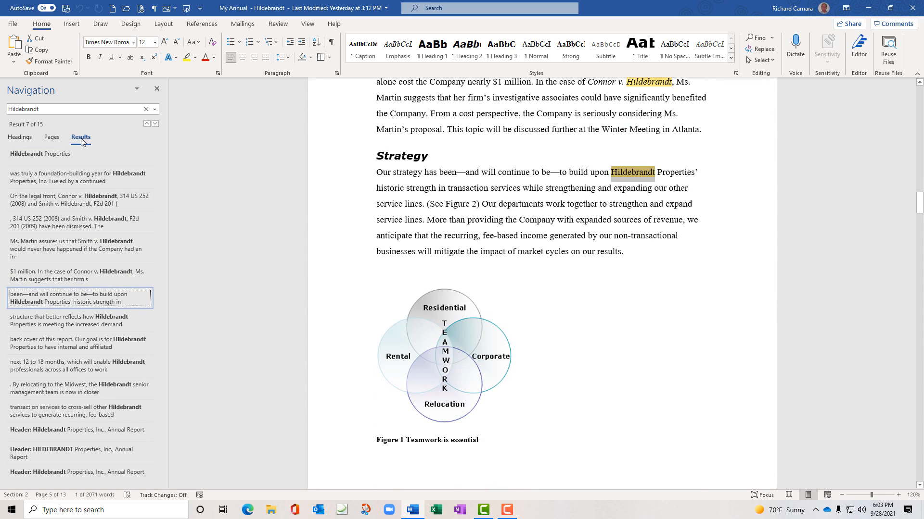
# Switch to page thumbnails and jump to the report's title page
pyautogui.click(52, 138)
pyautogui.scroll(3, 62, 182)
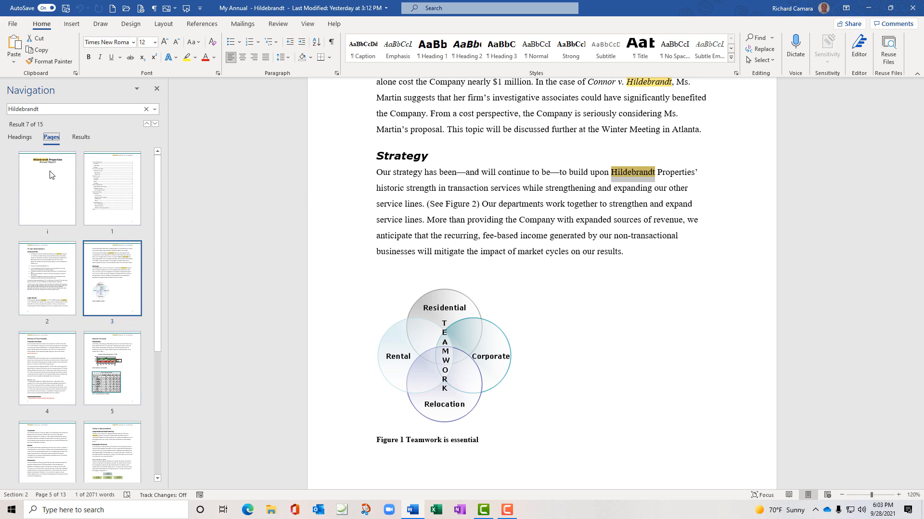
pyautogui.click(52, 175)
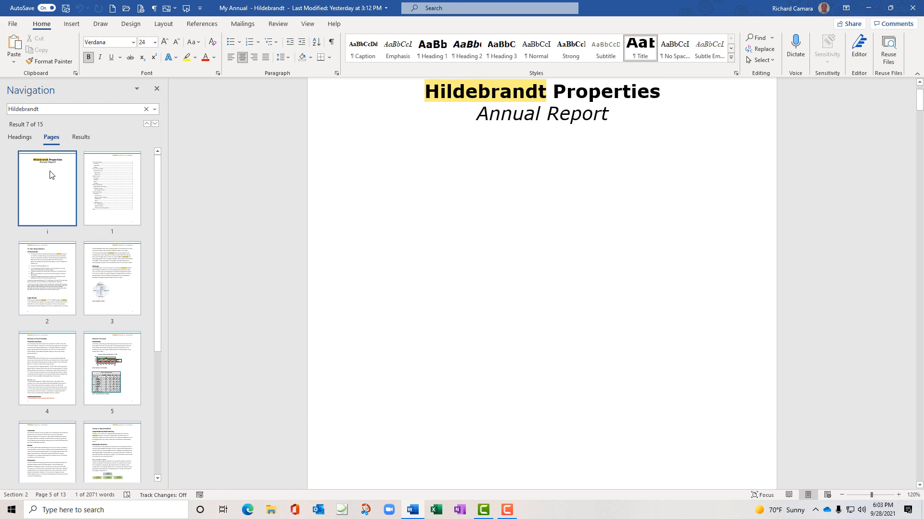
# Jump to the contents page, page 2 'To Our Stakeholders', then page 3's Strategy section
pyautogui.click(106, 197)
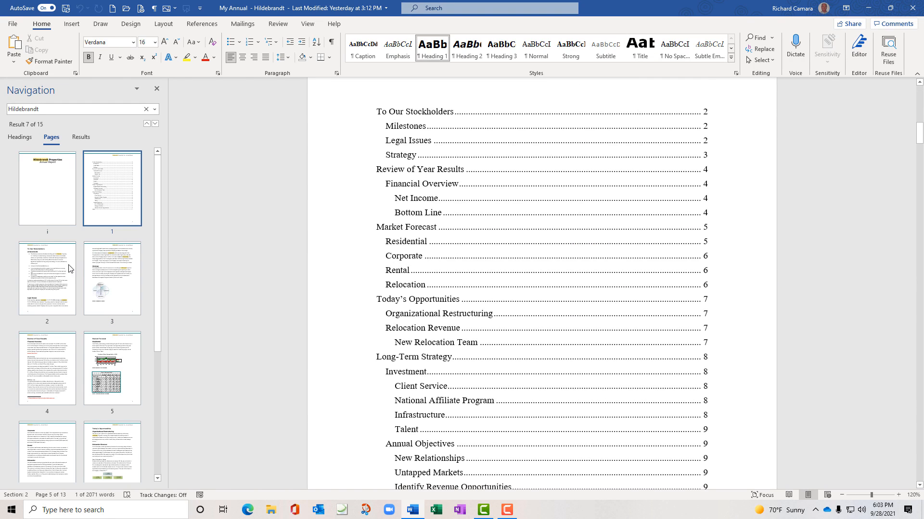
pyautogui.click(53, 272)
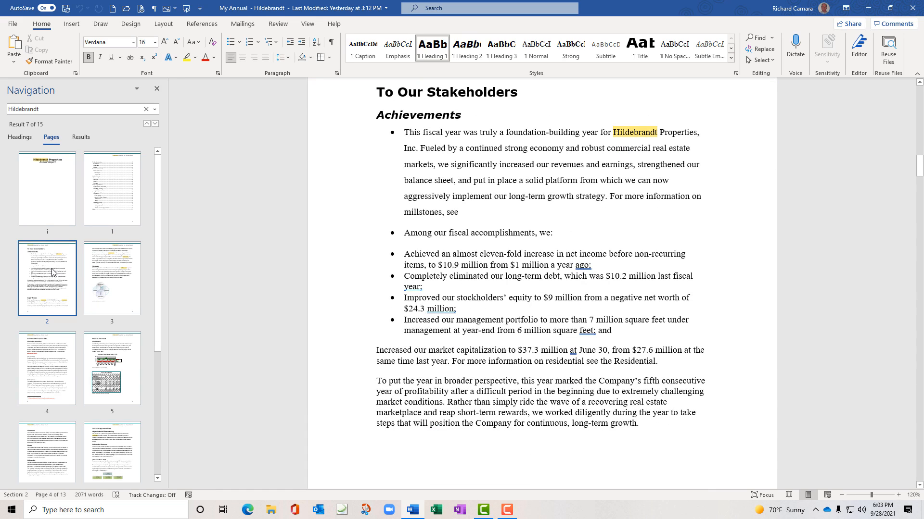
pyautogui.click(116, 281)
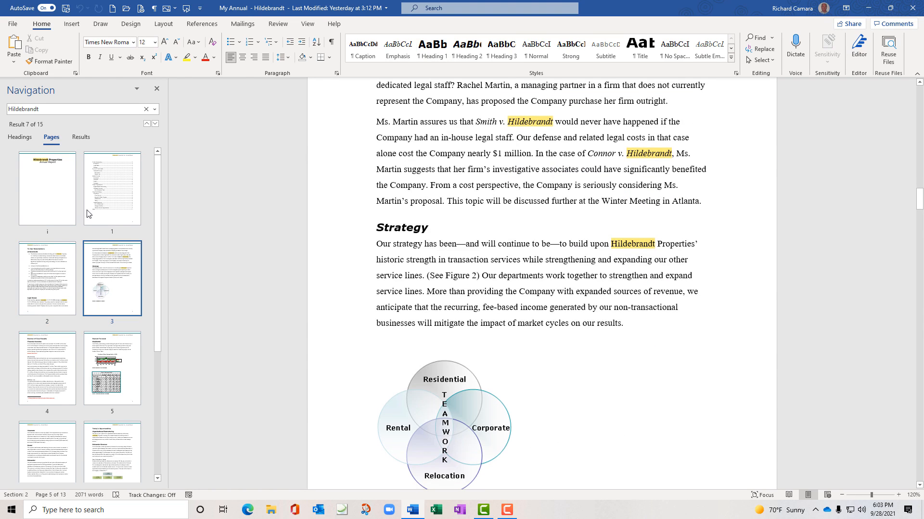
# Toggle between the Hildebrandt results list and page thumbnails, then select the search term
pyautogui.click(81, 136)
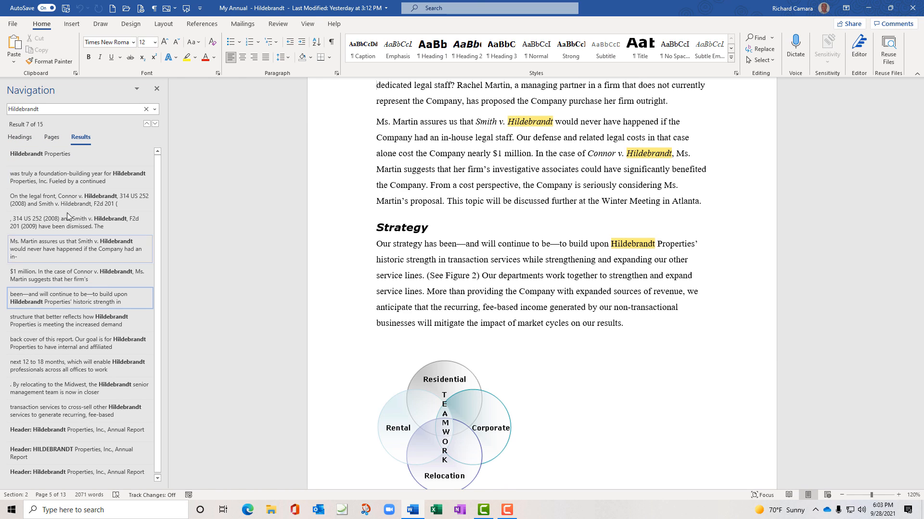
pyautogui.click(51, 140)
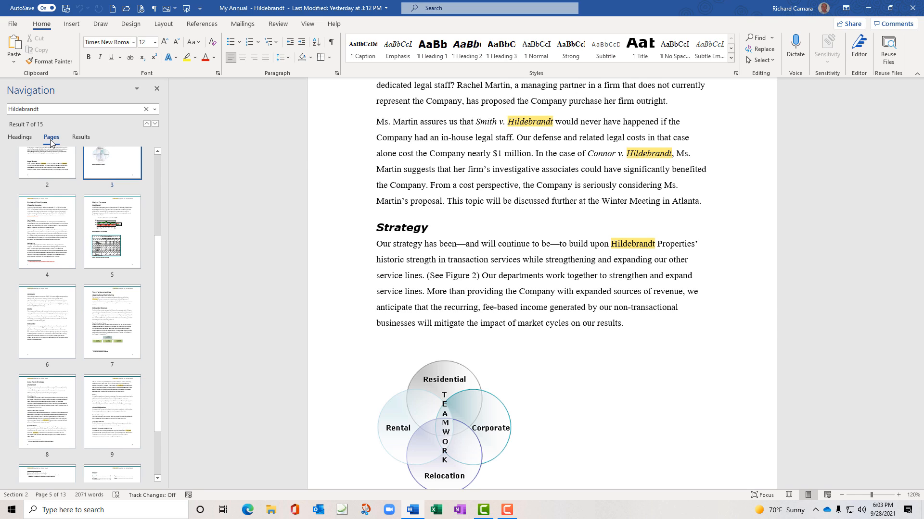
pyautogui.click(54, 111)
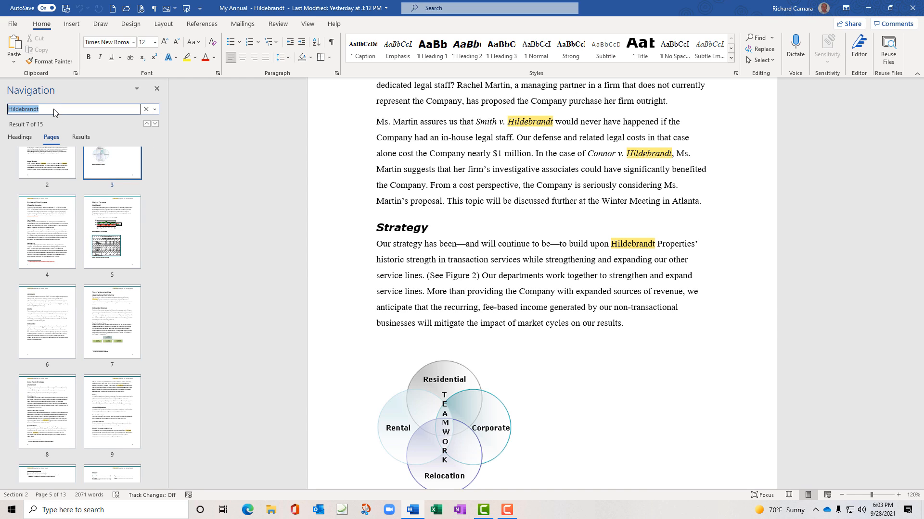
# Search for 'legal', visit matches 3–5 and its pages, then close the Navigation pane
pyautogui.write('legal')
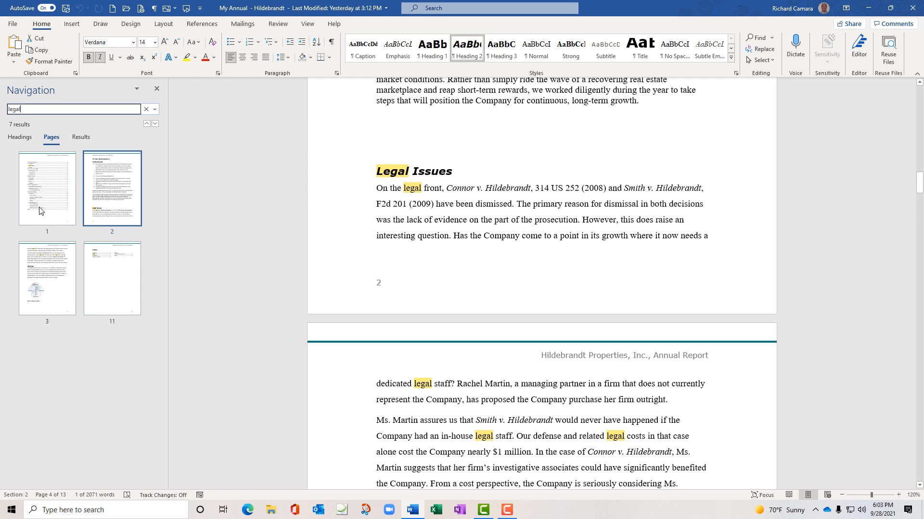
pyautogui.click(80, 137)
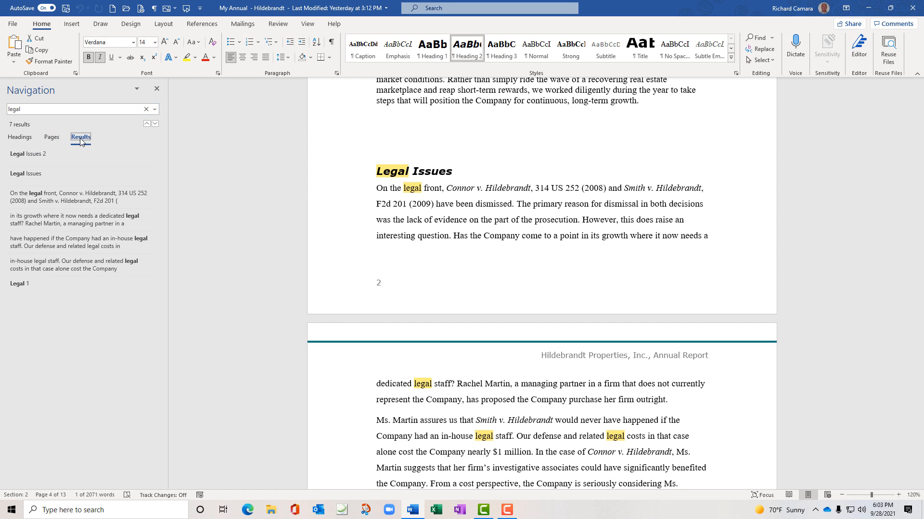
pyautogui.click(73, 201)
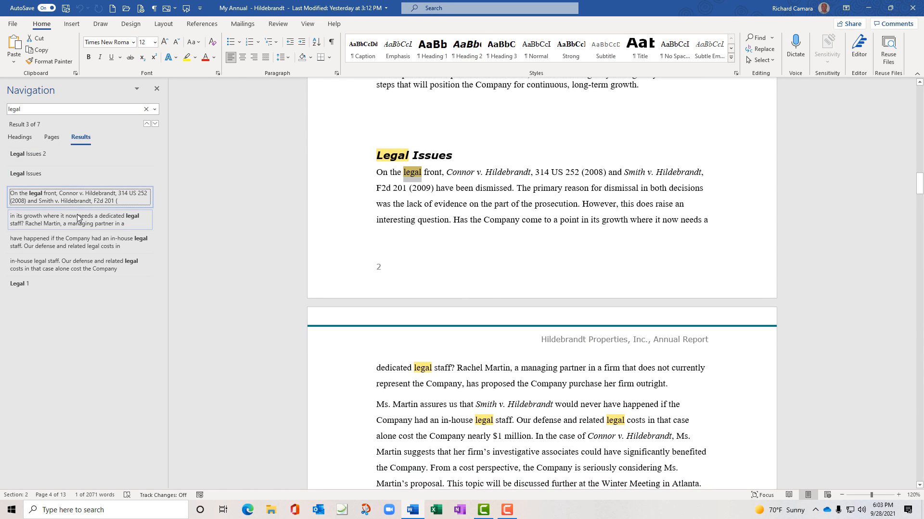
pyautogui.click(78, 219)
pyautogui.click(85, 242)
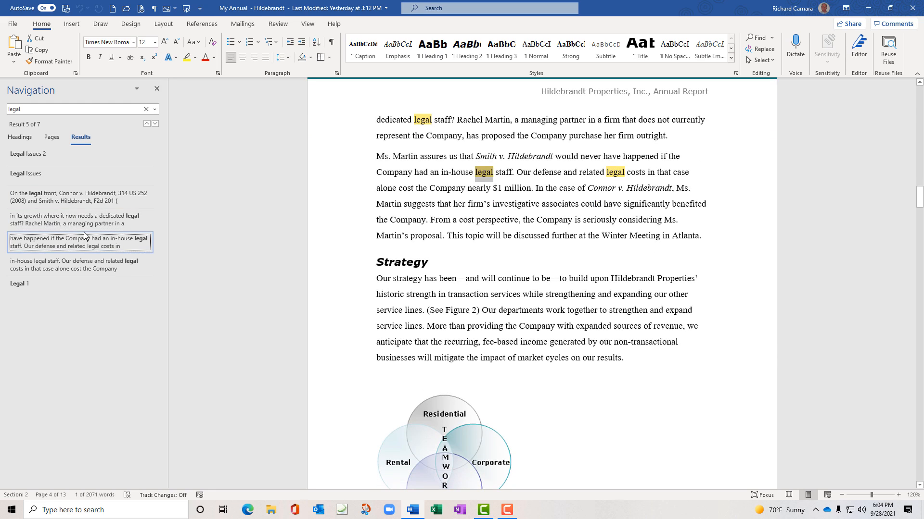
pyautogui.click(56, 138)
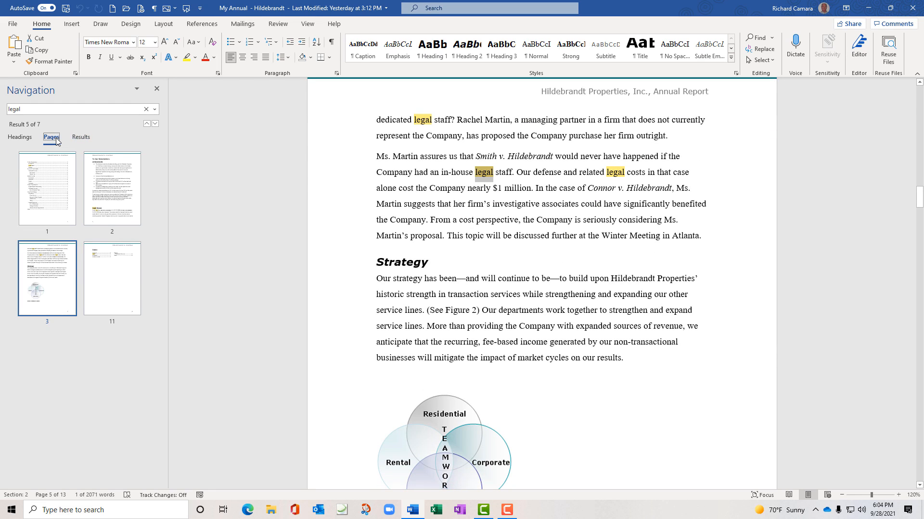
pyautogui.click(157, 91)
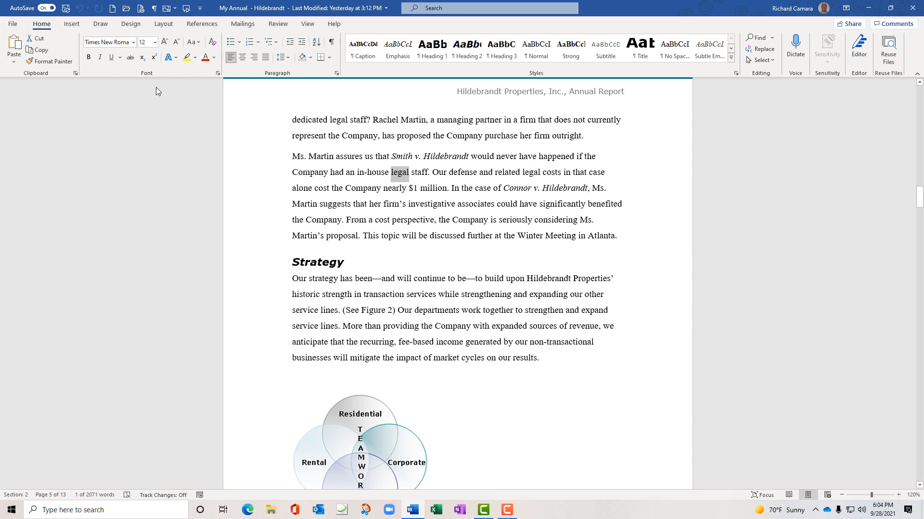
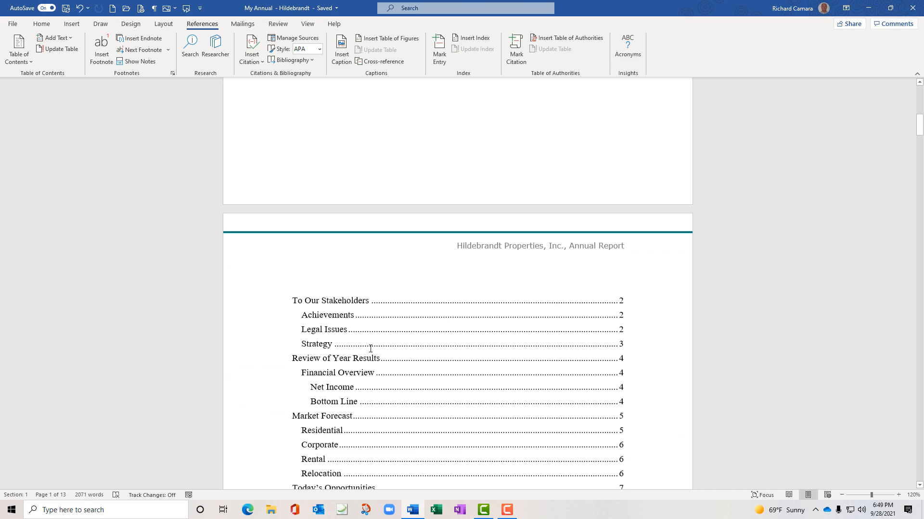
# Scroll to the table of contents on page 3 and click in its lower entries
pyautogui.scroll(-4, 363, 338)
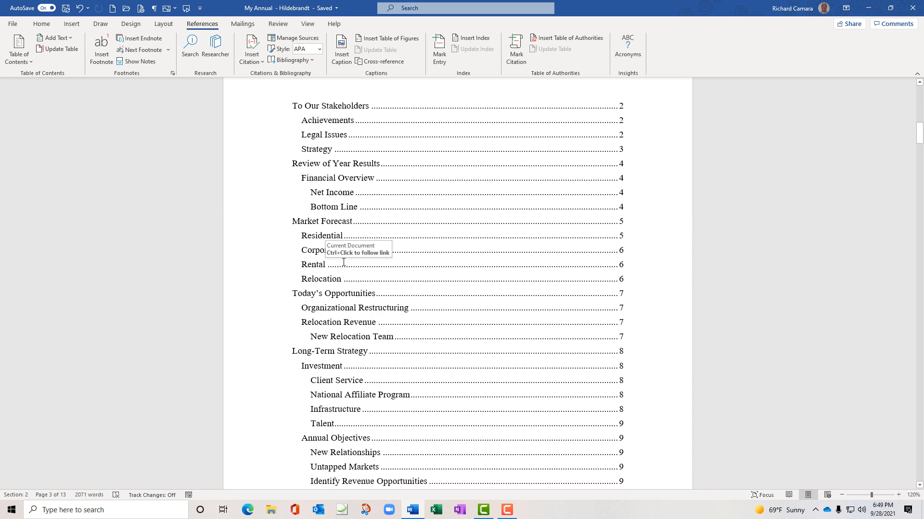
pyautogui.keyDown('shift'); pyautogui.click(343, 262); pyautogui.keyUp('shift')
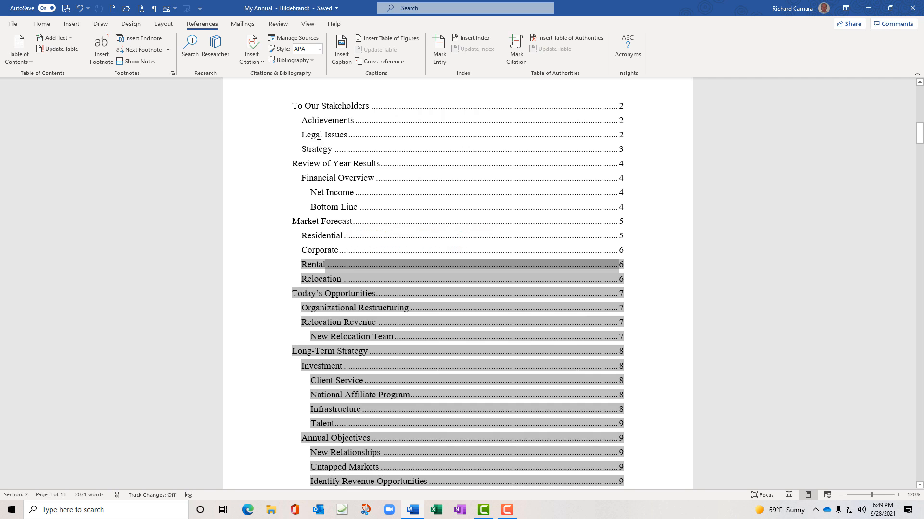
pyautogui.scroll(2, 297, 137)
pyautogui.doubleClick(362, 145)
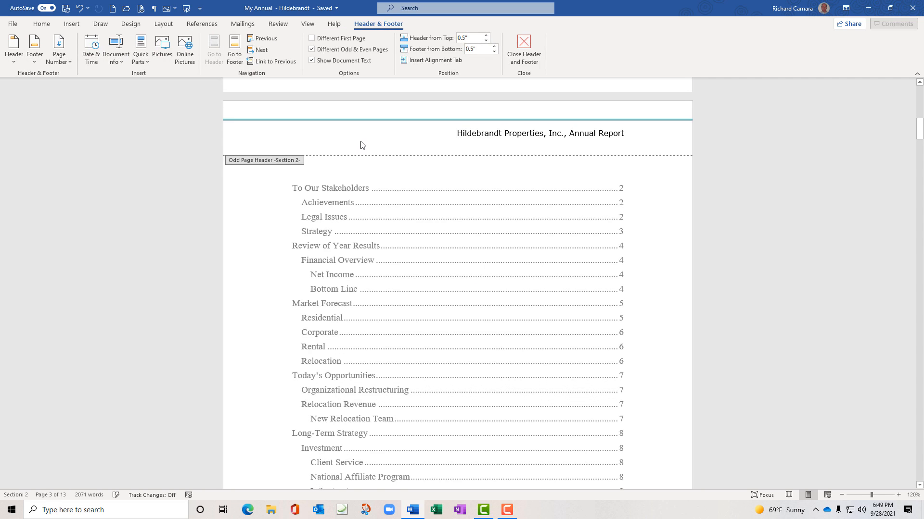
pyautogui.doubleClick(368, 191)
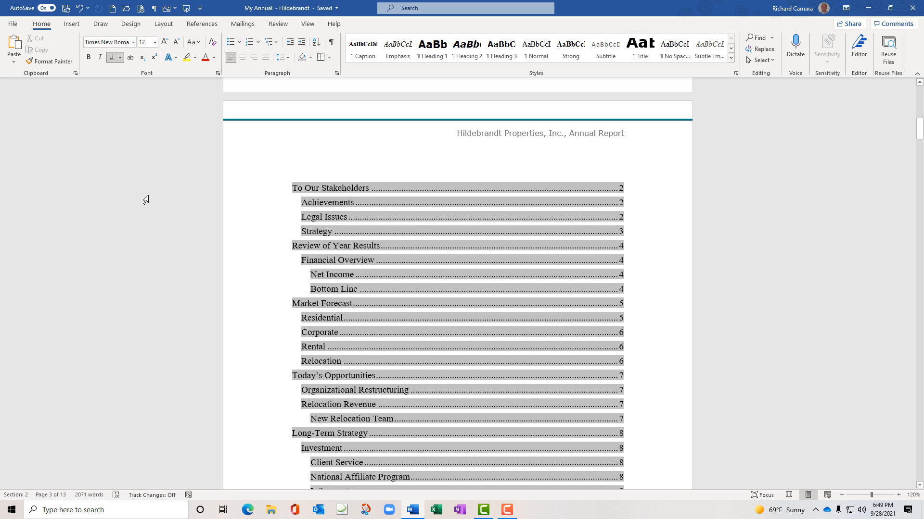
pyautogui.rightClick(397, 219)
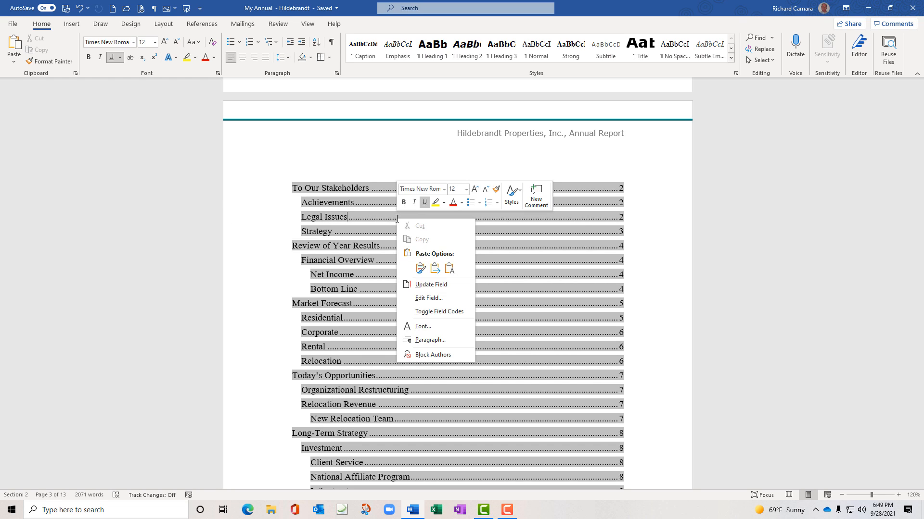
pyautogui.click(430, 286)
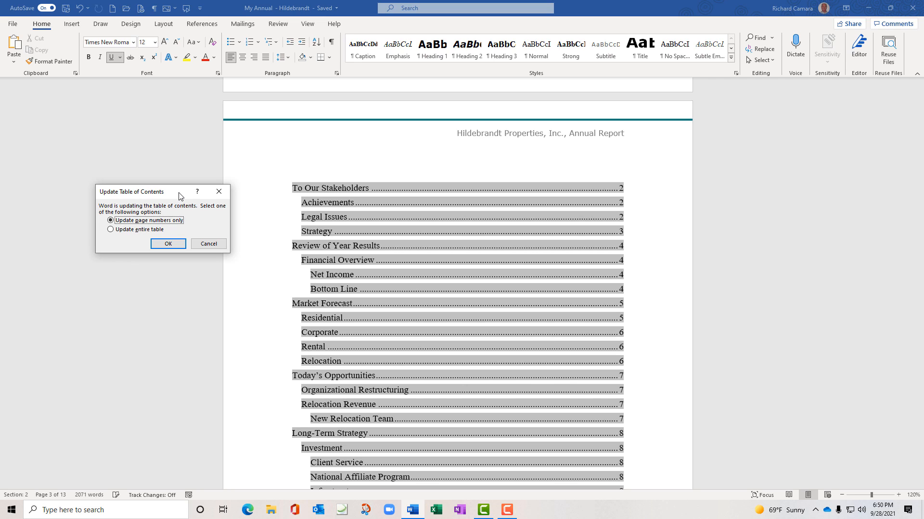
pyautogui.click(110, 230)
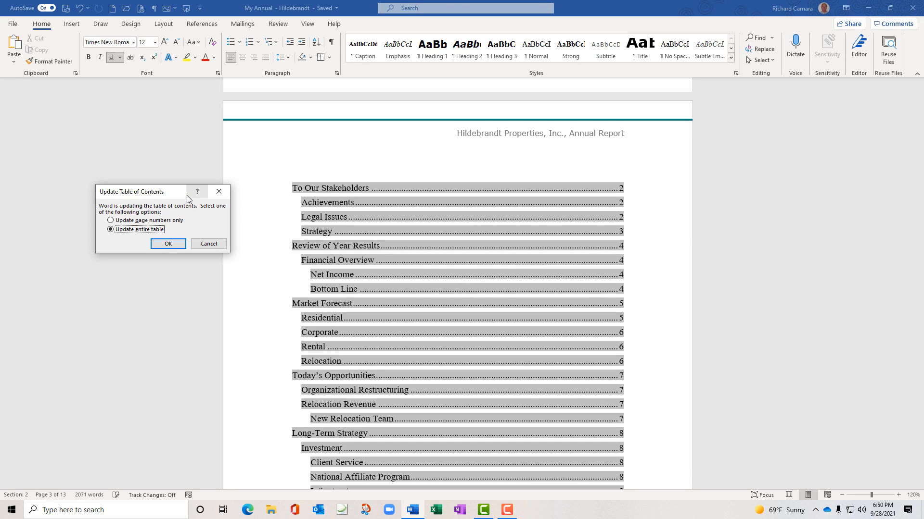
pyautogui.click(206, 244)
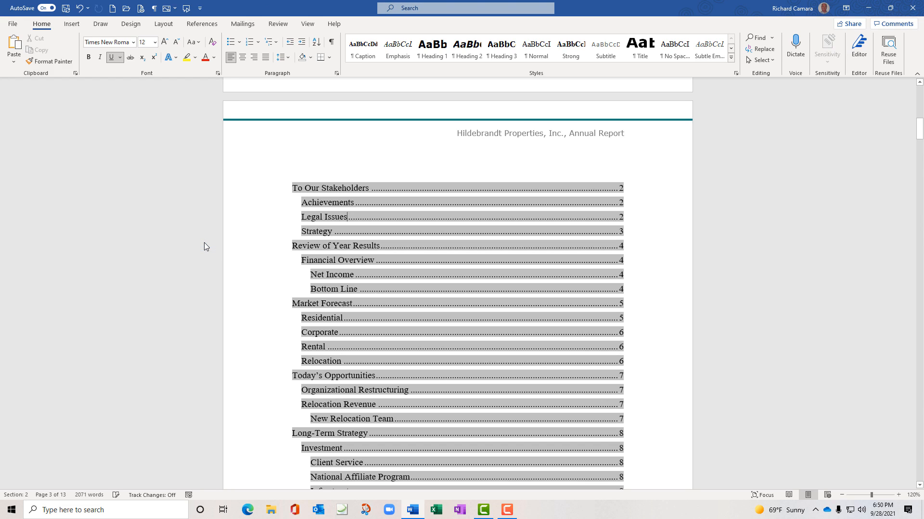
# Undo the last edit, then select and delete the whole table of contents
pyautogui.hotkey('ctrl', 'z')
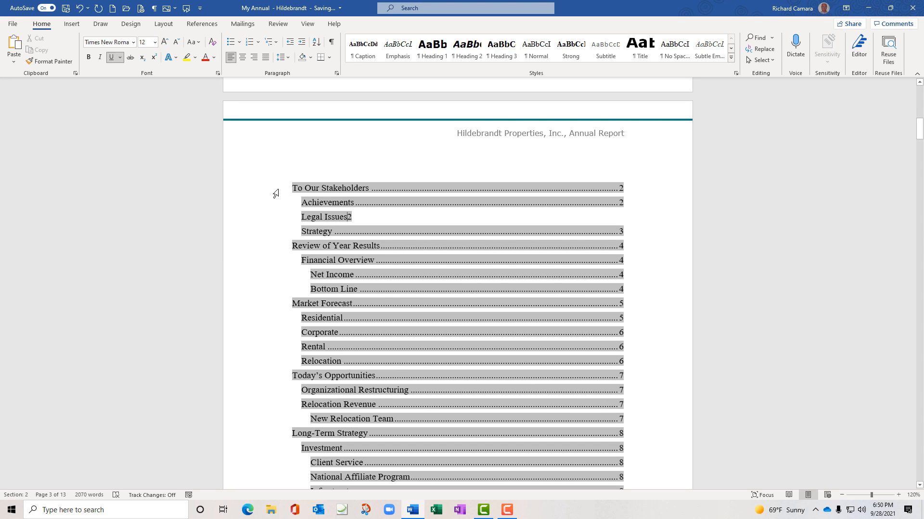
pyautogui.moveTo(293, 187); pyautogui.dragTo(511, 369)
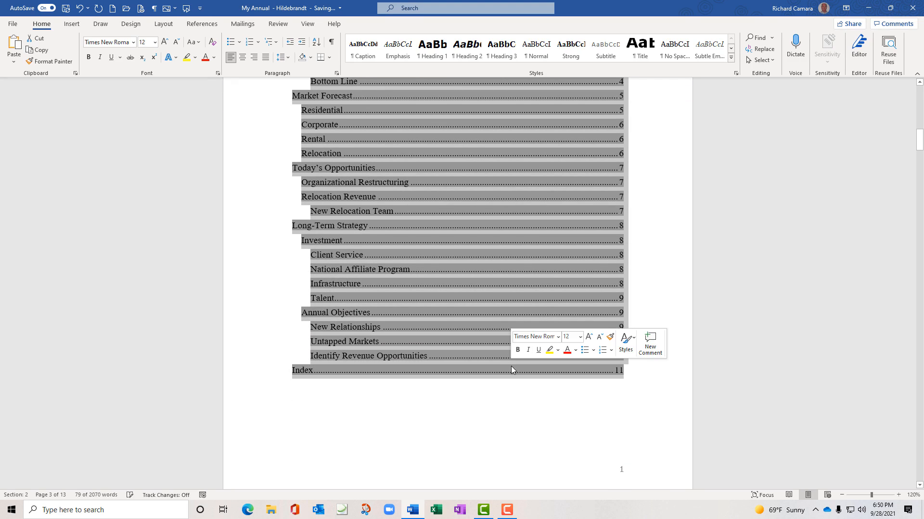
pyautogui.press('Delete')
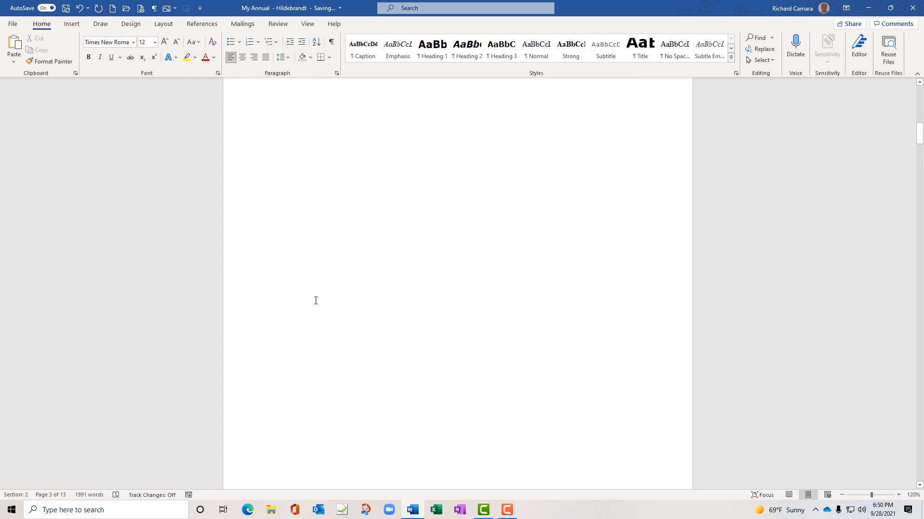
# Open the Table of Contents choices on the References tab
pyautogui.scroll(-3, 315, 301)
pyautogui.scroll(2, 314, 296)
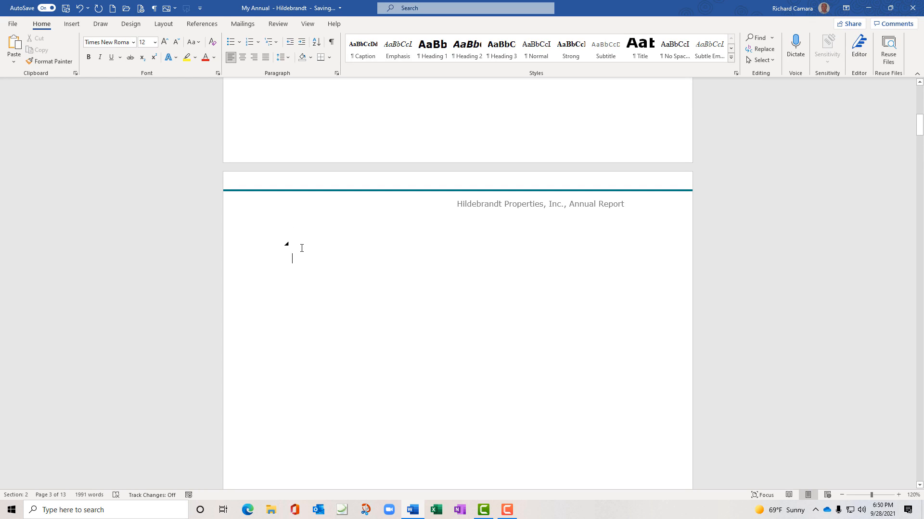
pyautogui.click(202, 24)
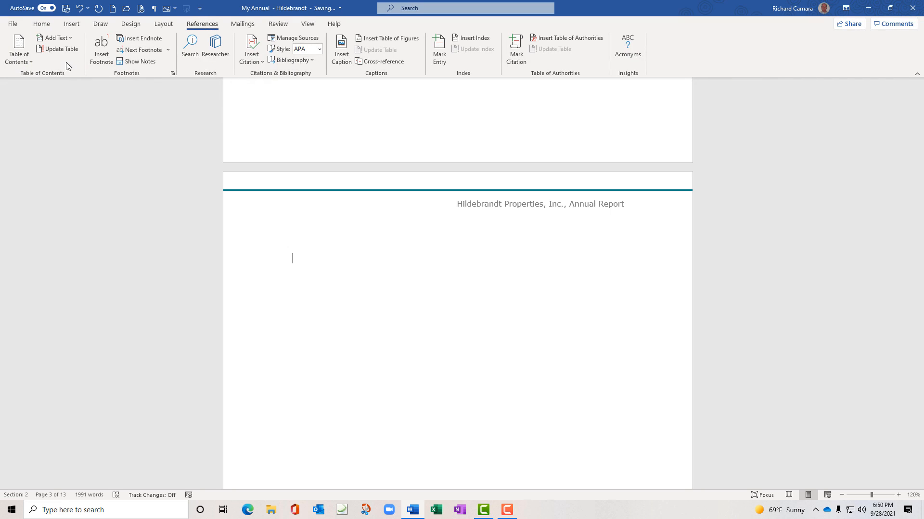
pyautogui.click(25, 62)
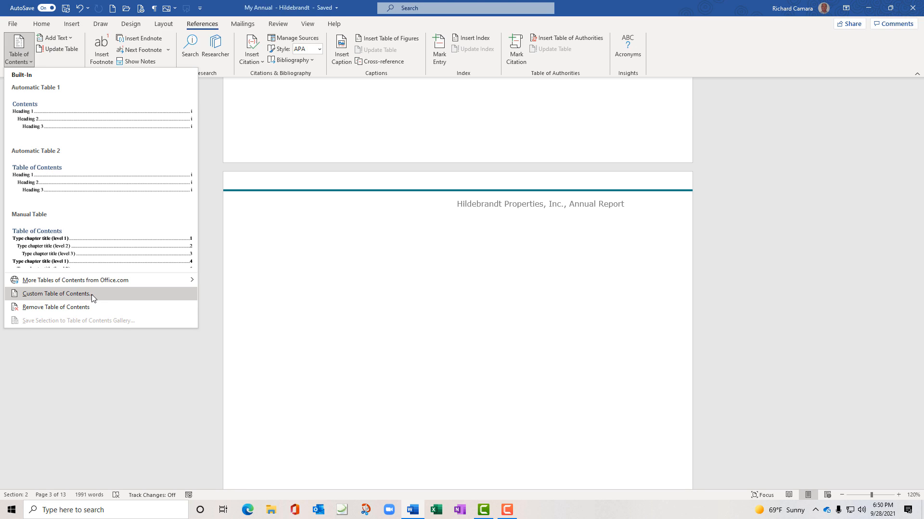
# Insert a custom table of contents with dotted leaders and page numbers, replacing the old one
pyautogui.click(72, 294)
pyautogui.moveTo(196, 117); pyautogui.dragTo(212, 136)
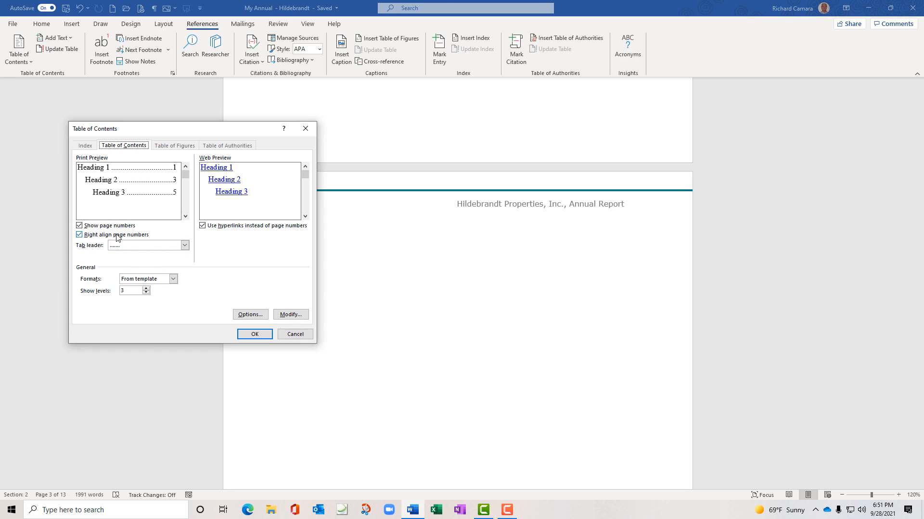
pyautogui.click(184, 246)
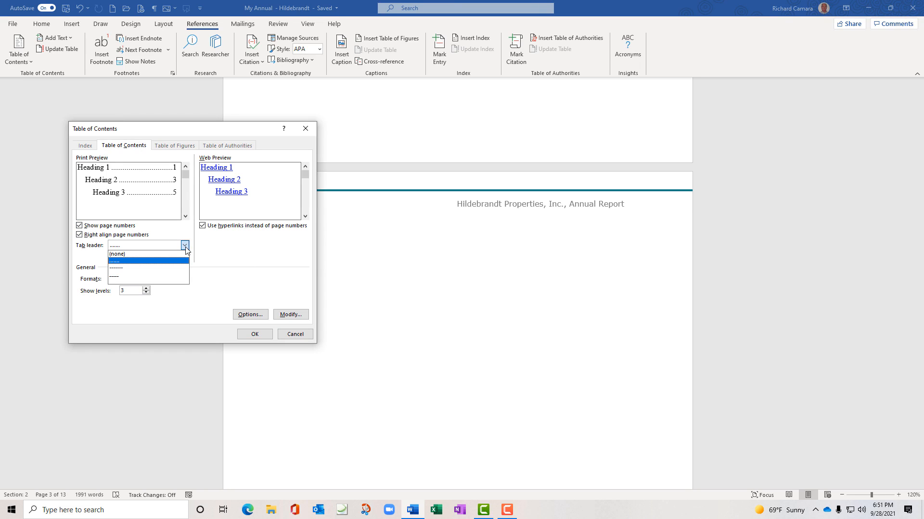
pyautogui.click(185, 248)
pyautogui.click(186, 248)
pyautogui.click(186, 248)
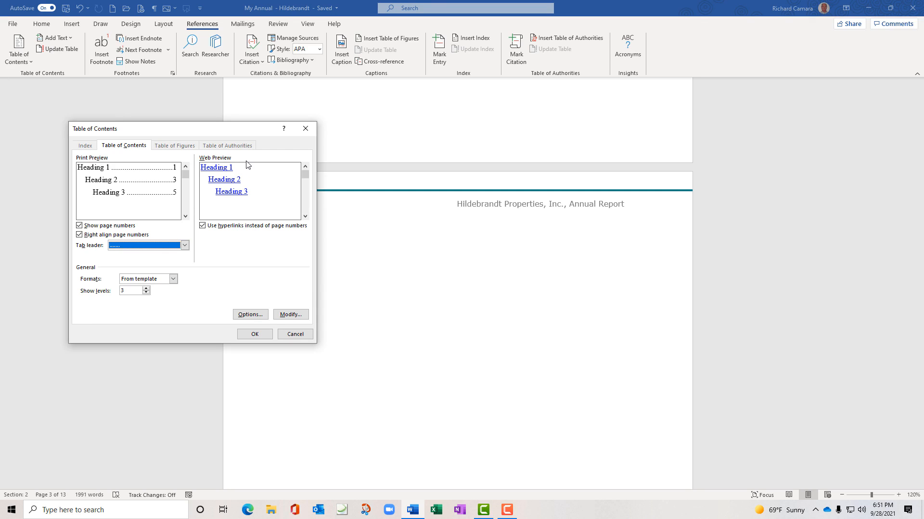
pyautogui.click(204, 226)
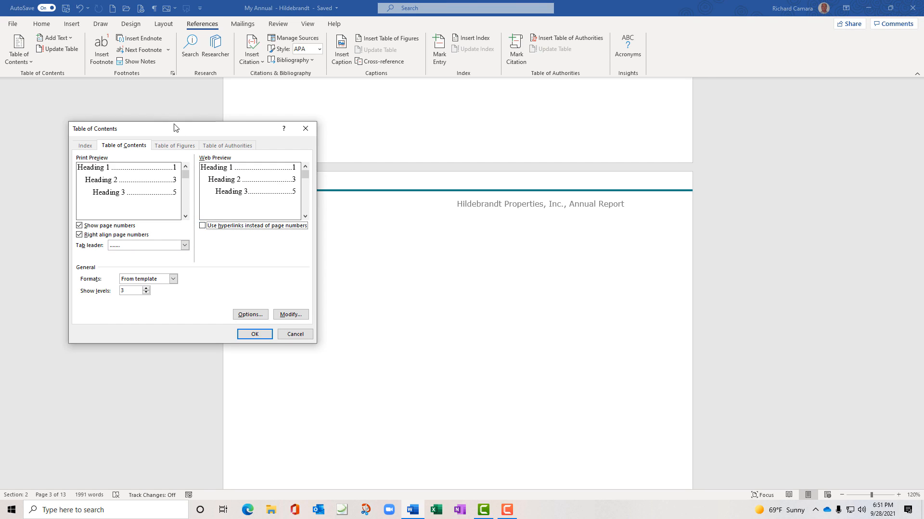
pyautogui.click(262, 334)
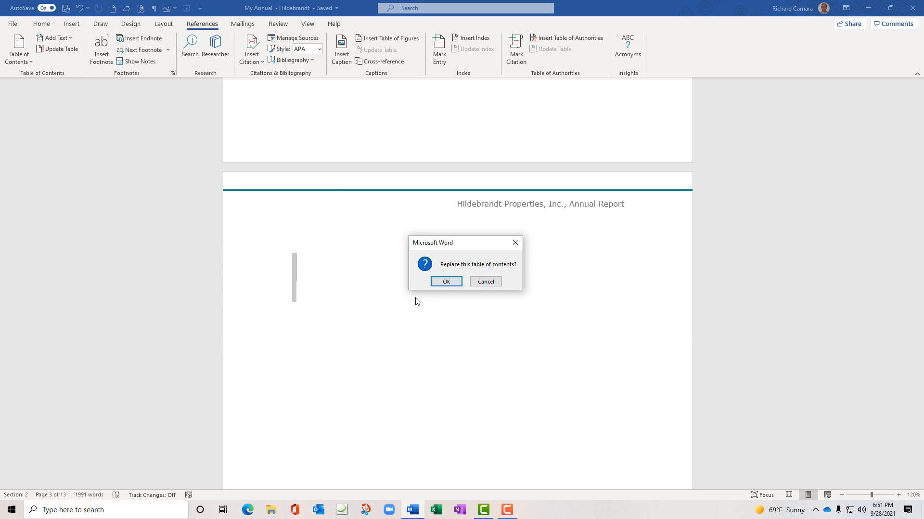
pyautogui.click(446, 282)
pyautogui.scroll(-1, 413, 288)
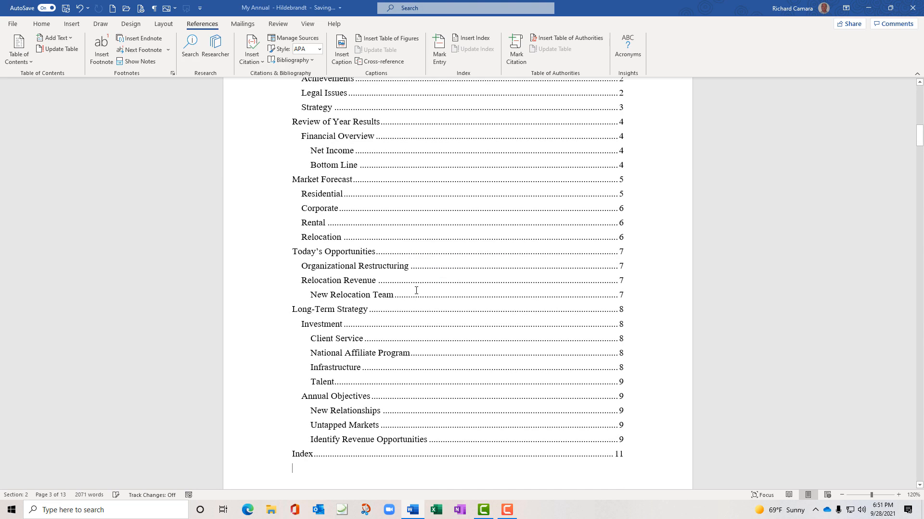
# Select the To Our Stakeholders, Achievements and Legal Issues entries, then clear the selection
pyautogui.scroll(1, 283, 331)
pyautogui.scroll(2, 284, 332)
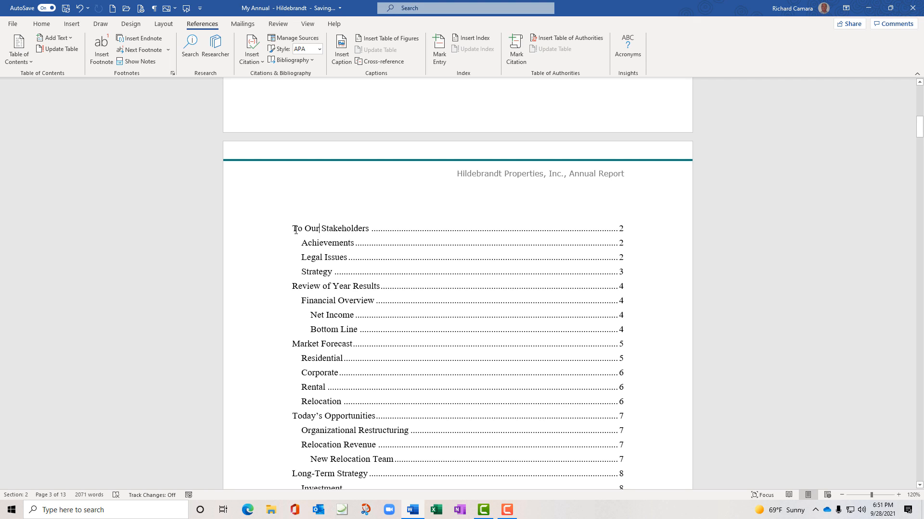
pyautogui.moveTo(294, 230); pyautogui.dragTo(369, 229)
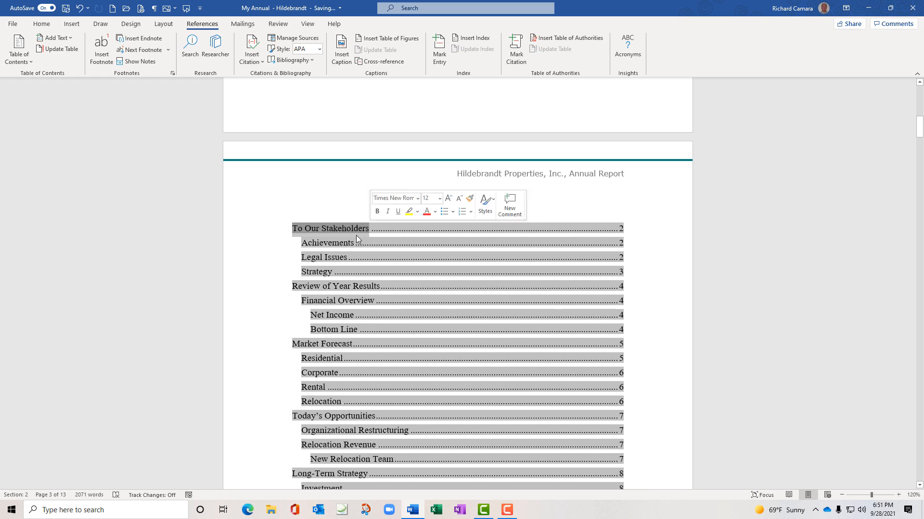
pyautogui.moveTo(305, 244); pyautogui.dragTo(359, 243)
pyautogui.moveTo(302, 259); pyautogui.dragTo(347, 258)
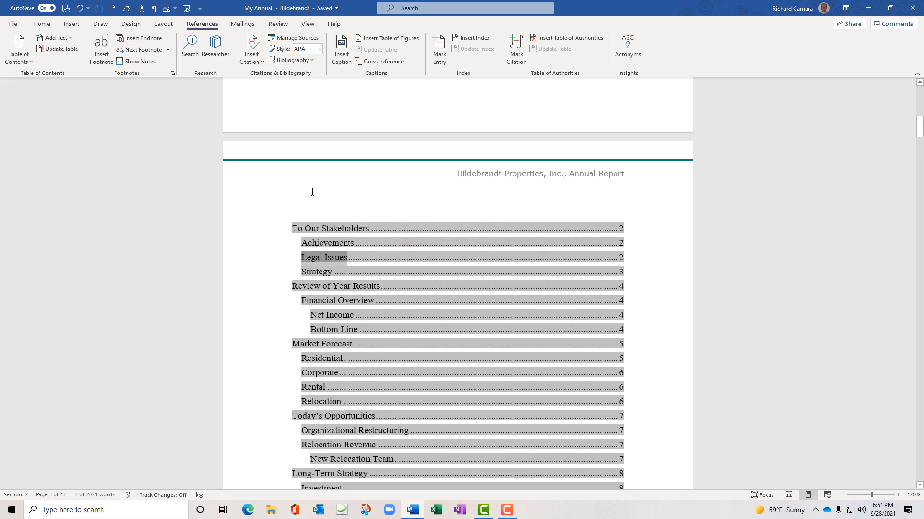
pyautogui.click(755, 322)
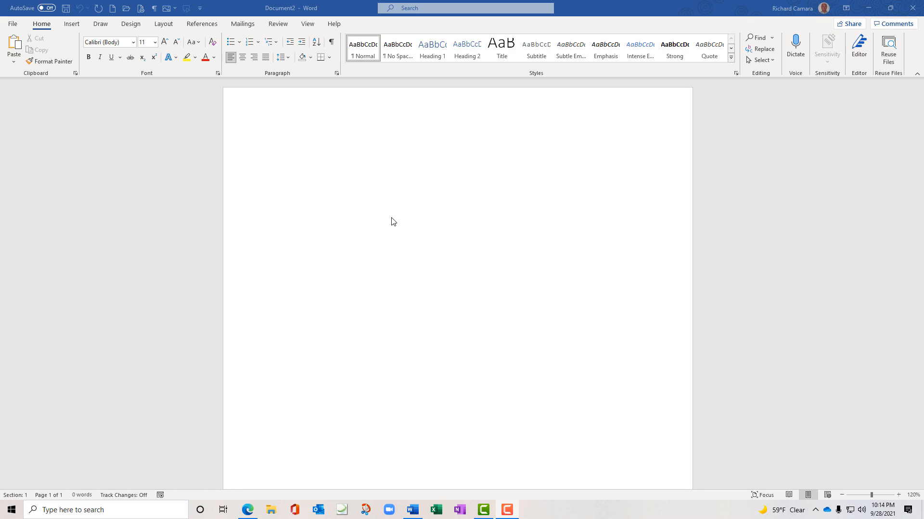
# Insert a table with 4 columns and 21 rows via Insert Table
pyautogui.click(72, 24)
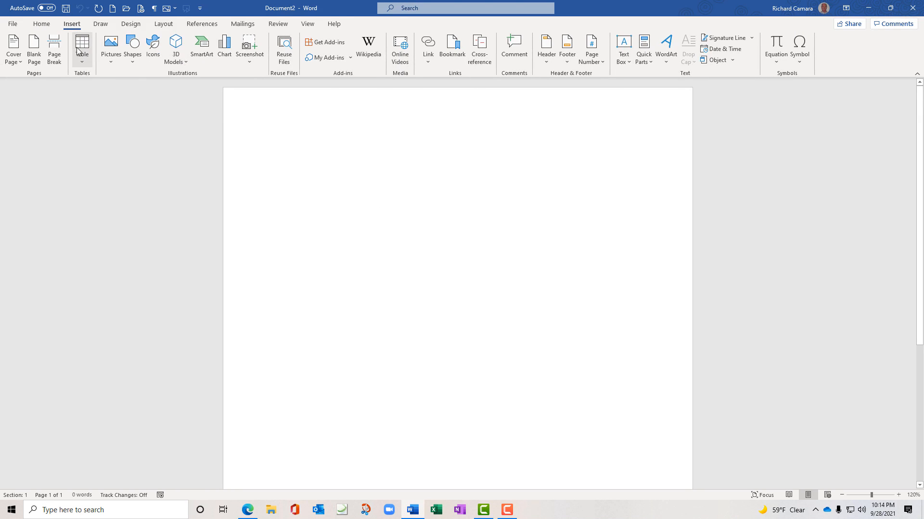
pyautogui.click(82, 62)
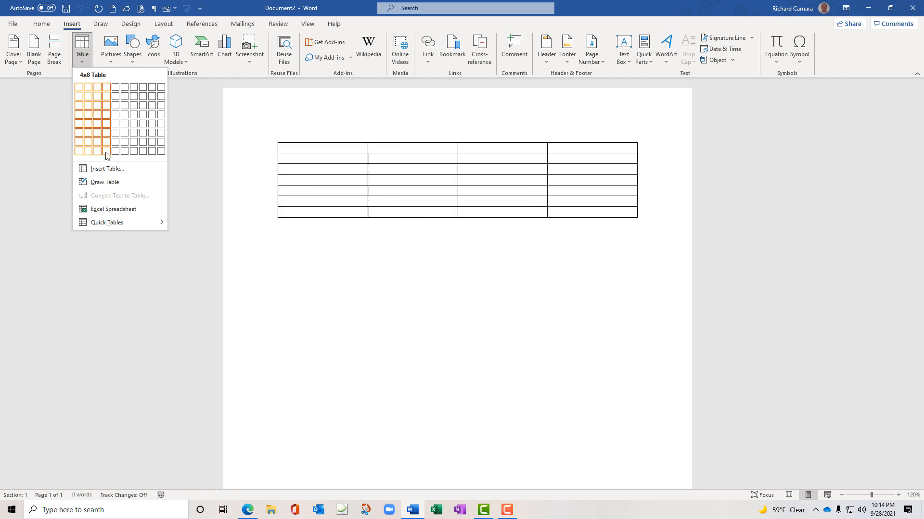
pyautogui.click(110, 169)
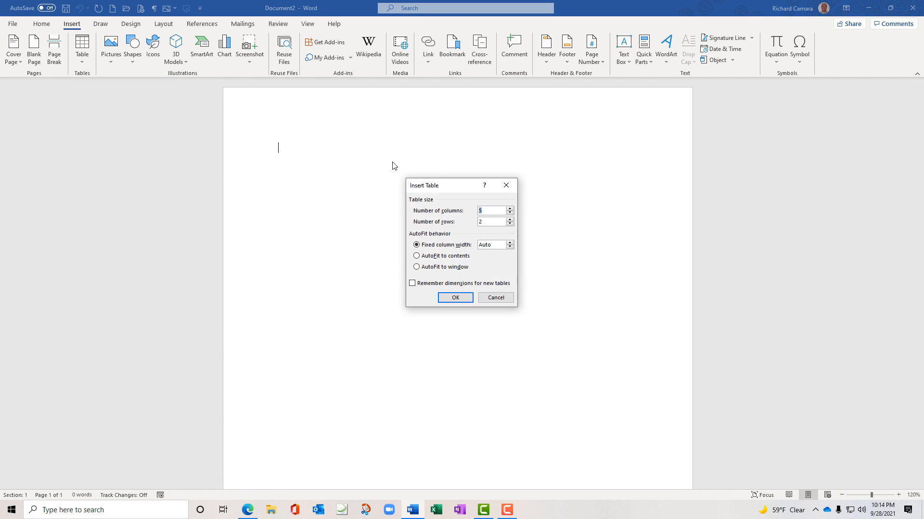
pyautogui.moveTo(447, 188); pyautogui.dragTo(438, 167)
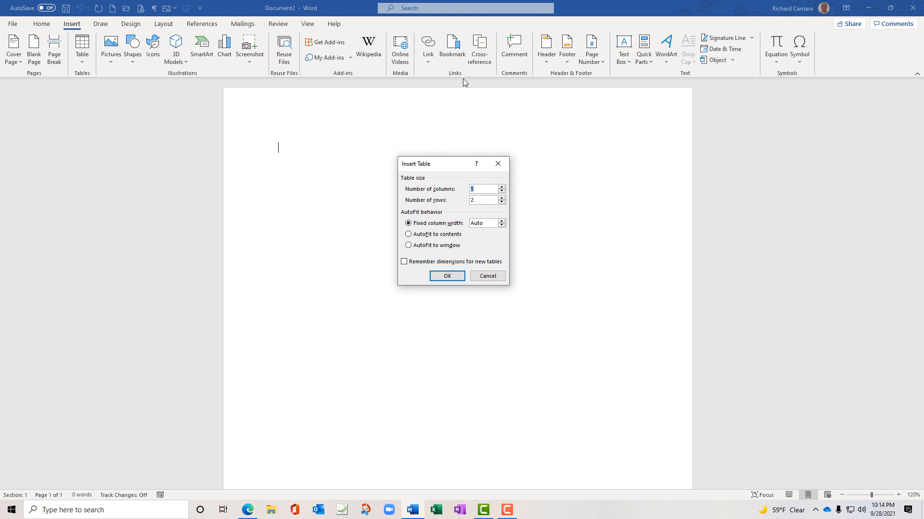
pyautogui.write('4')
pyautogui.write('21')
pyautogui.press('Return')
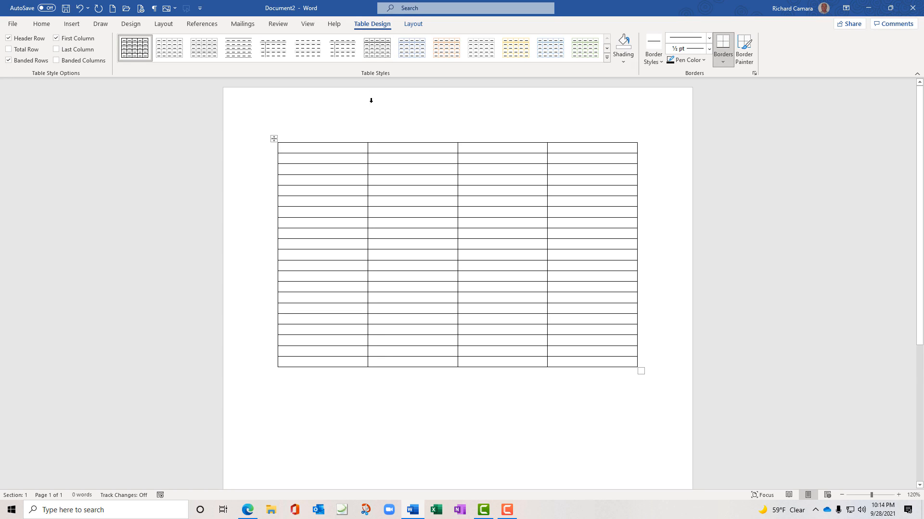
# Make the table's first row bold and centred
pyautogui.moveTo(371, 149); pyautogui.dragTo(485, 147)
pyautogui.moveTo(541, 147); pyautogui.dragTo(552, 147)
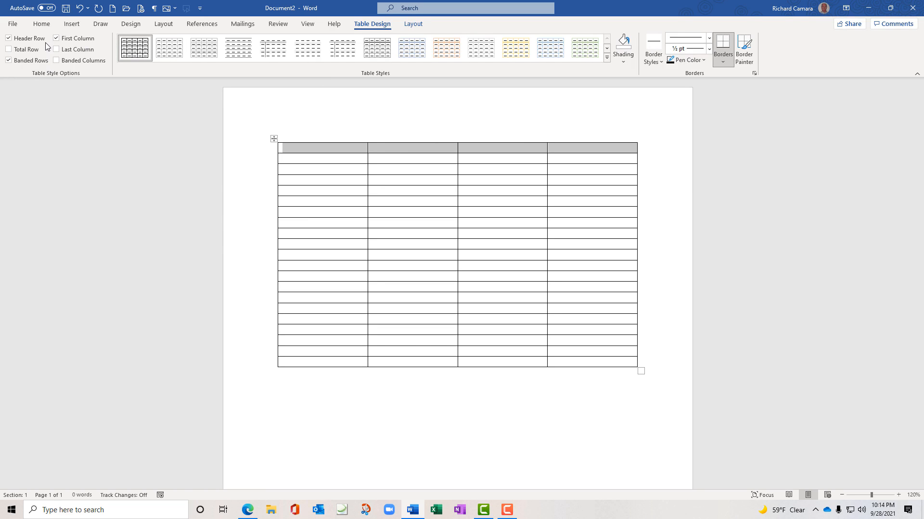
pyautogui.click(44, 25)
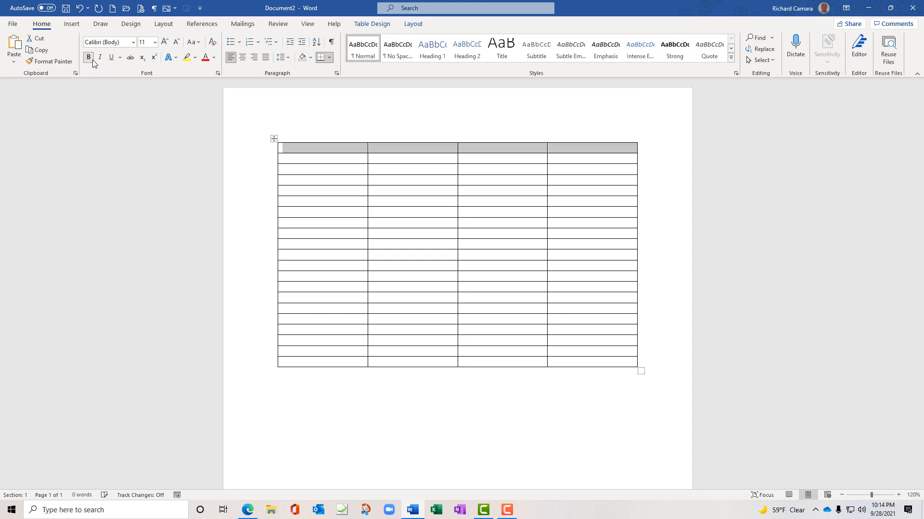
pyautogui.click(89, 58)
pyautogui.click(242, 58)
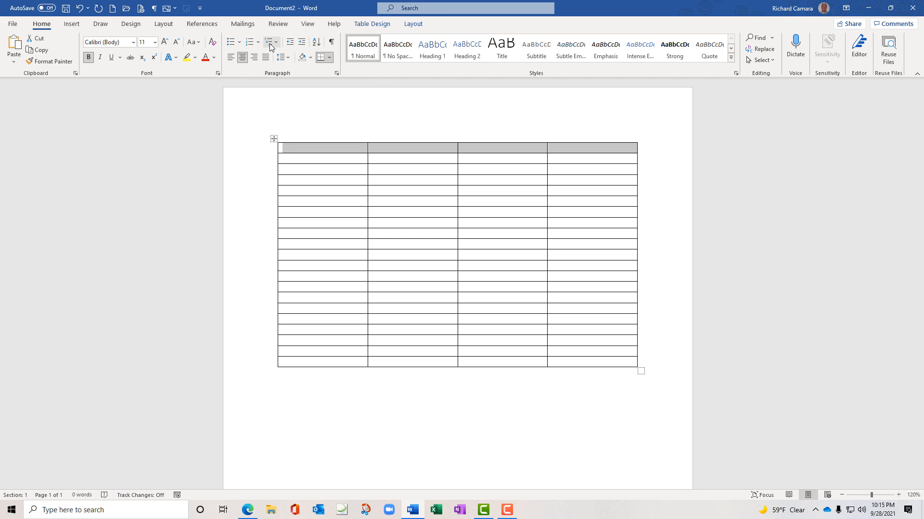
# Type the headings No., Party, Pleading (Description) and Date, then select the table
pyautogui.write('No.')
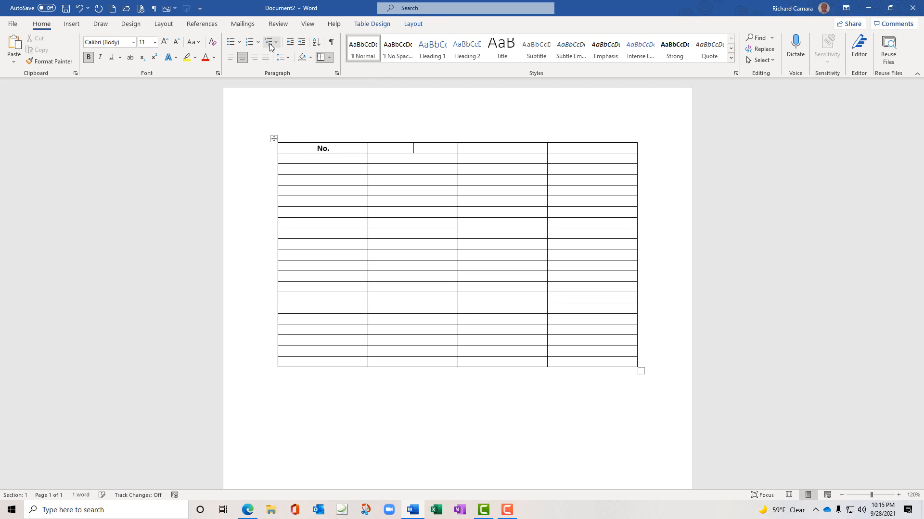
pyautogui.press('Tab')
pyautogui.write('Party')
pyautogui.press('Tab')
pyautogui.write('Pleading')
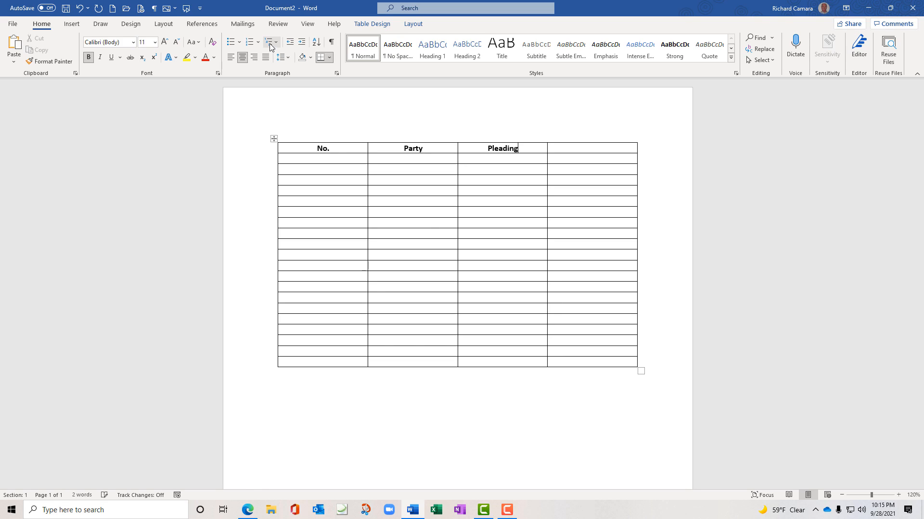
pyautogui.write(' (Description)')
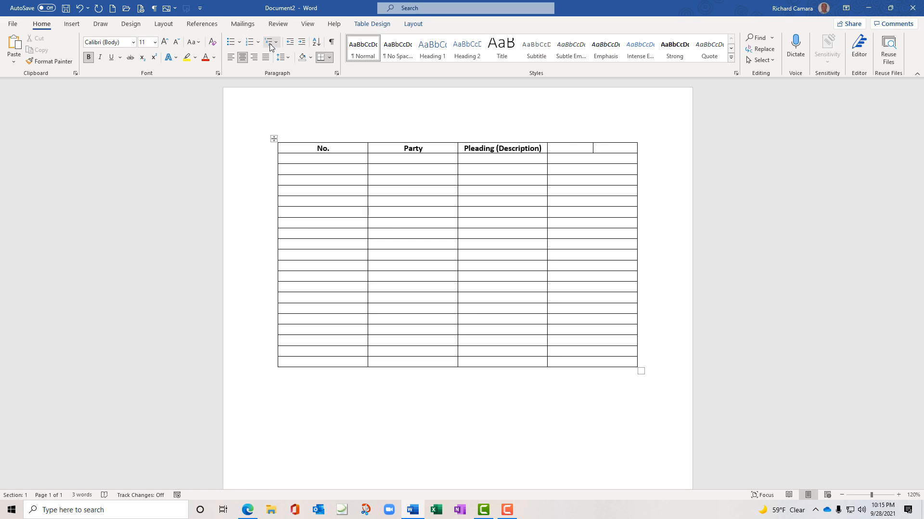
pyautogui.write('Data')
pyautogui.press('BackSpace')
pyautogui.write('e')
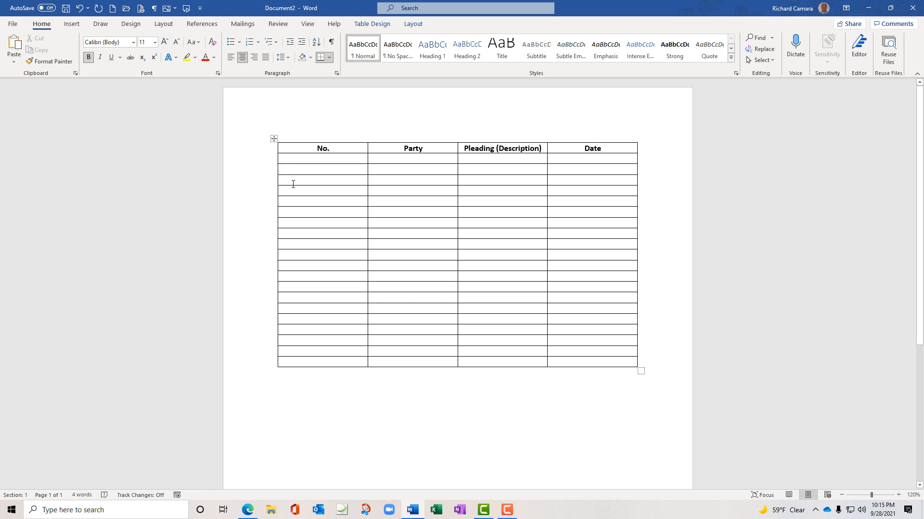
pyautogui.click(273, 139)
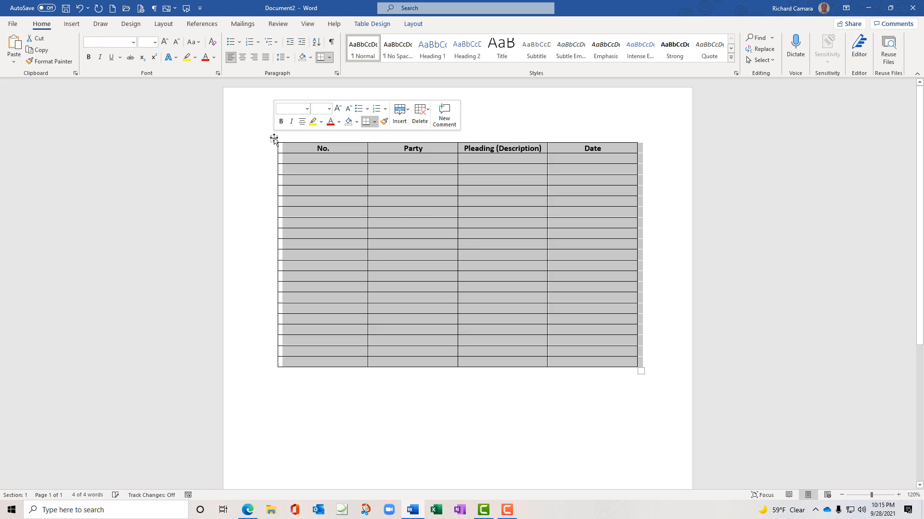
# Cut the table, add an empty line at the top, and paste the table below it
pyautogui.rightClick(274, 139)
pyautogui.click(295, 144)
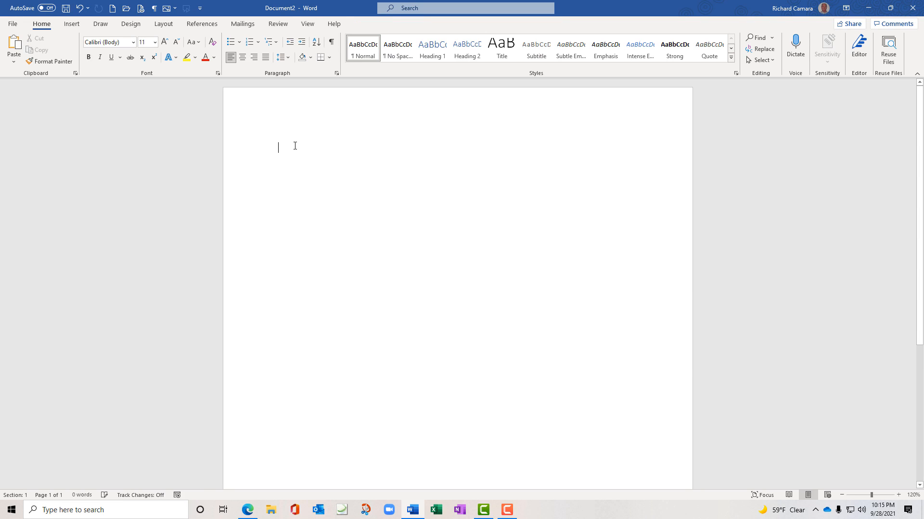
pyautogui.press('Return')
pyautogui.press('Return')
pyautogui.hotkey('ctrl', 'v')
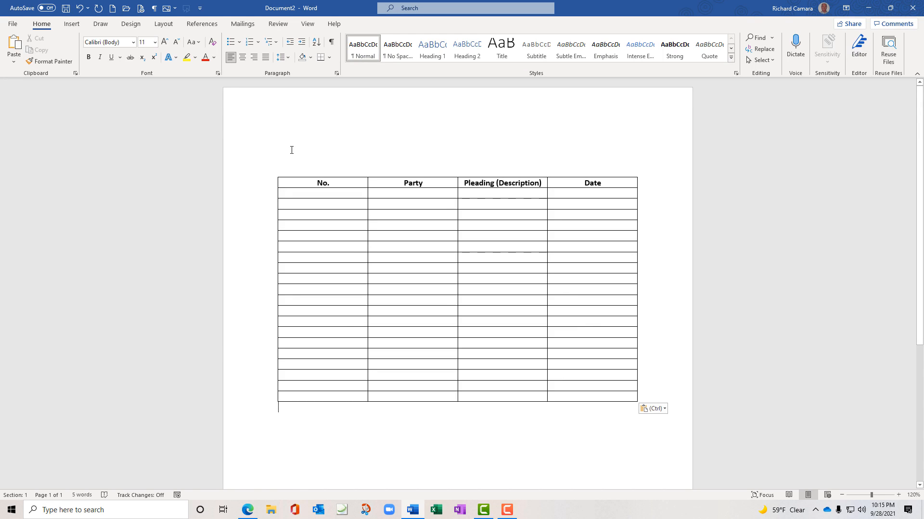
# Type 'Pleading Index', 'Name of Case' and 'Name of County' on separate lines above the table
pyautogui.click(292, 148)
pyautogui.write('Pleading ')
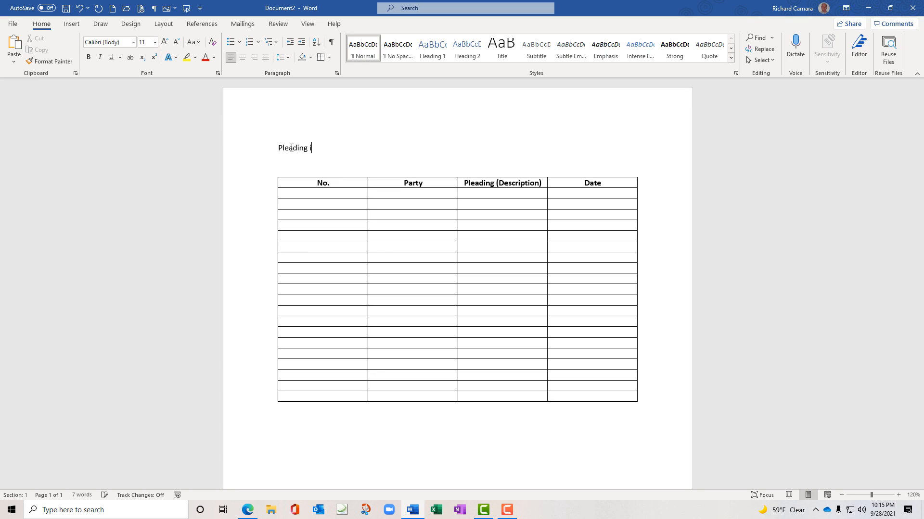
pyautogui.write('Index')
pyautogui.press('Return')
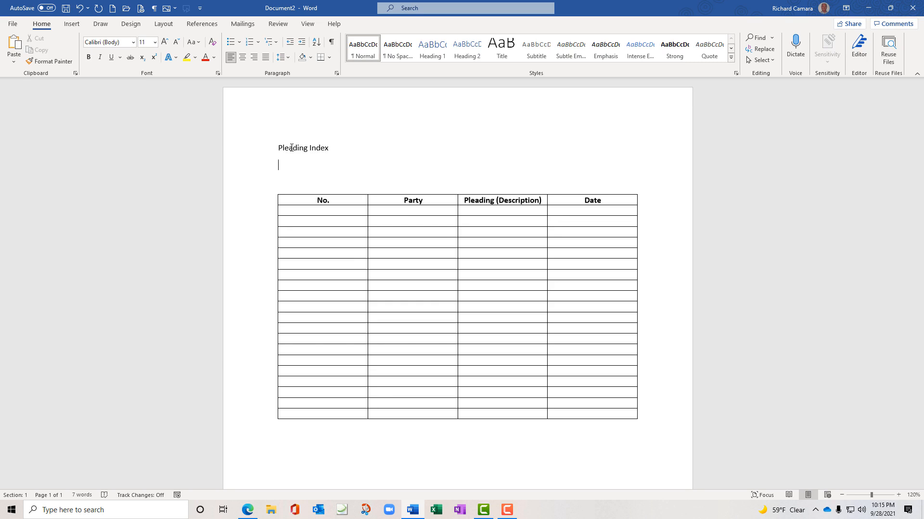
pyautogui.write('Name ')
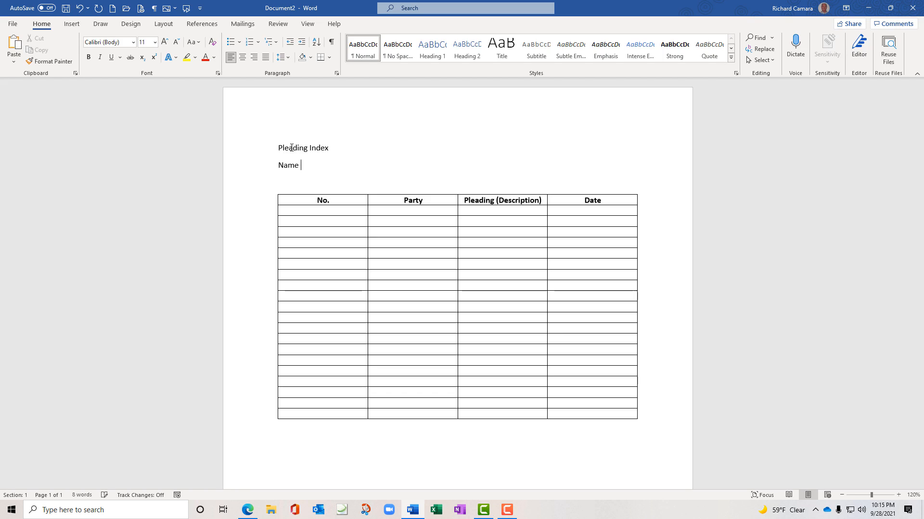
pyautogui.write('of CAse')
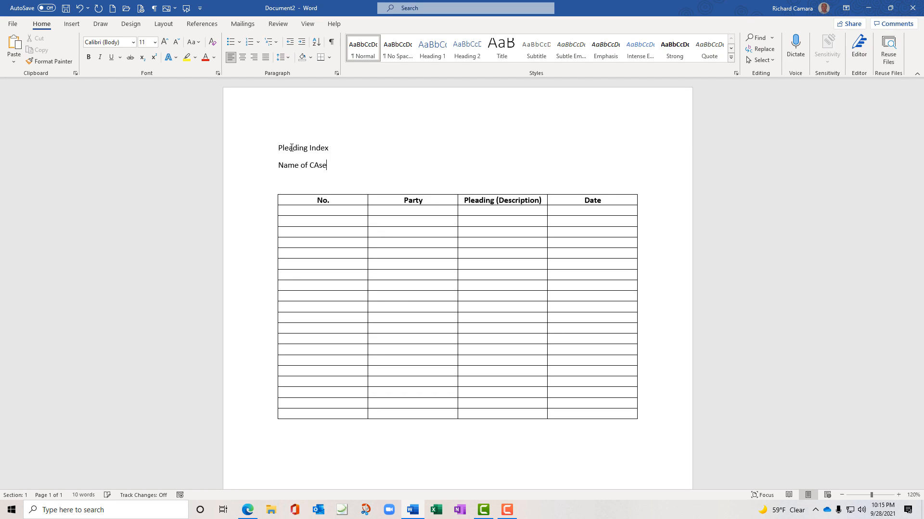
pyautogui.press('BackSpace')
pyautogui.press('BackSpace')
pyautogui.press('BackSpace')
pyautogui.write('ase')
pyautogui.press('Return')
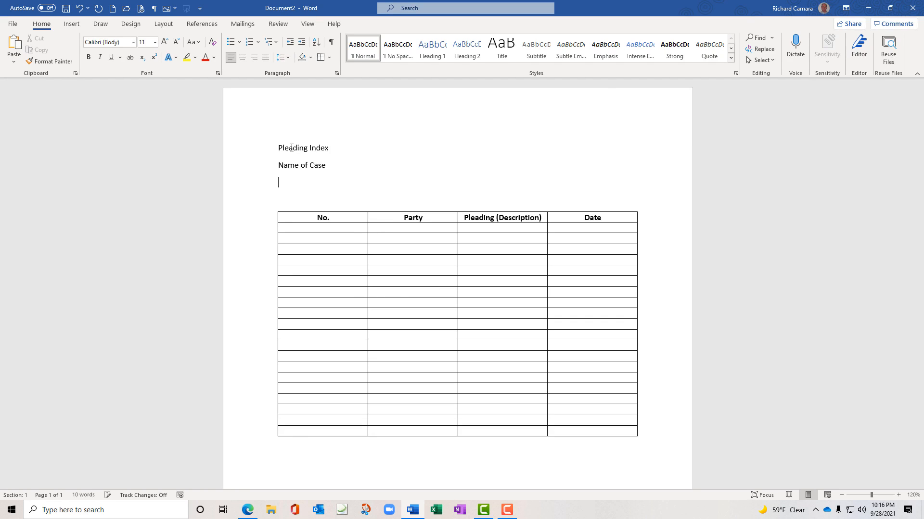
pyautogui.write('Name of County')
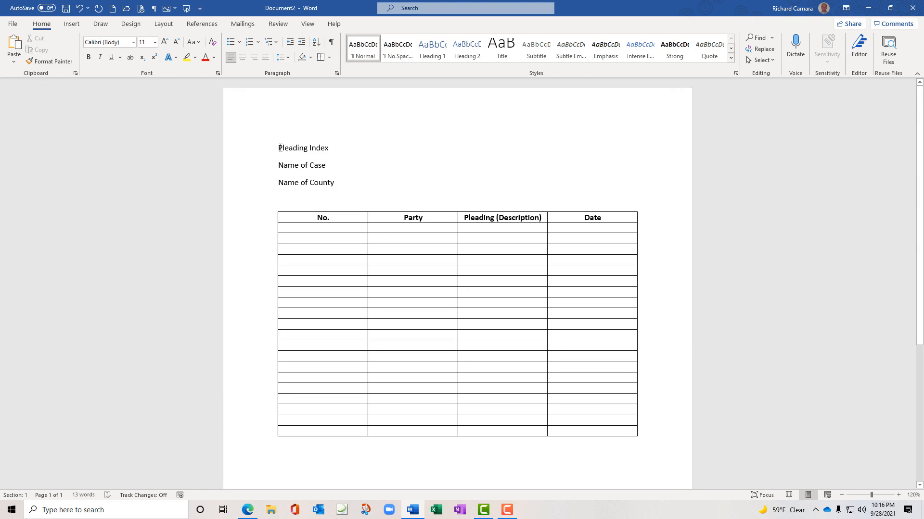
# Centre the three heading lines and make Pleading Index bold at 16 pt
pyautogui.moveTo(278, 147); pyautogui.dragTo(340, 185)
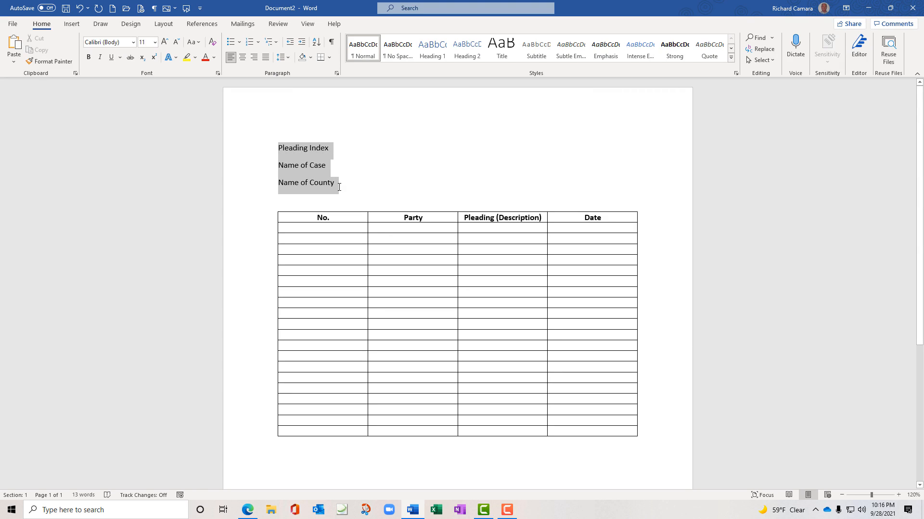
pyautogui.click(242, 57)
pyautogui.doubleClick(468, 153)
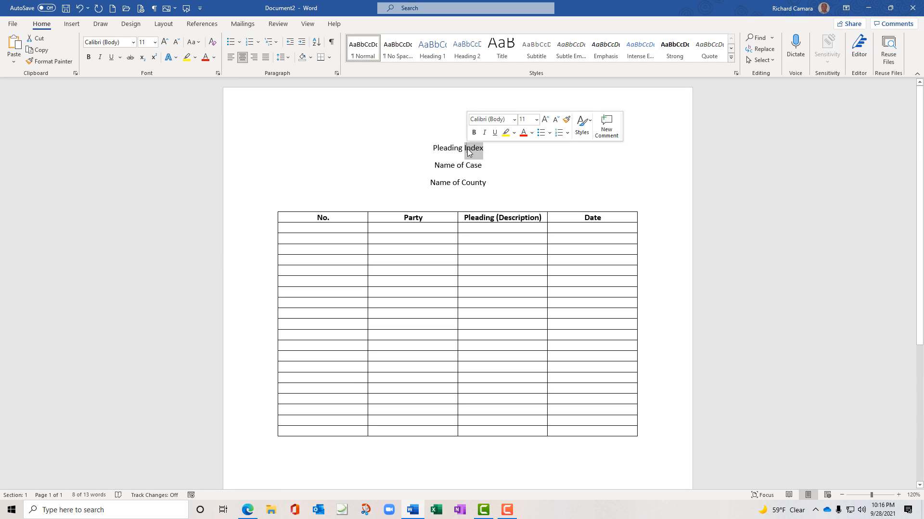
pyautogui.moveTo(469, 153); pyautogui.dragTo(428, 144)
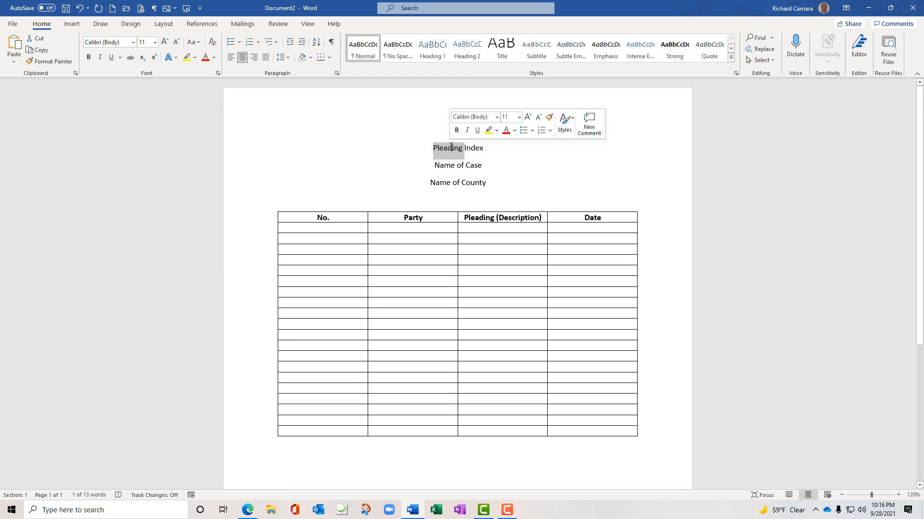
pyautogui.click(88, 57)
pyautogui.click(155, 43)
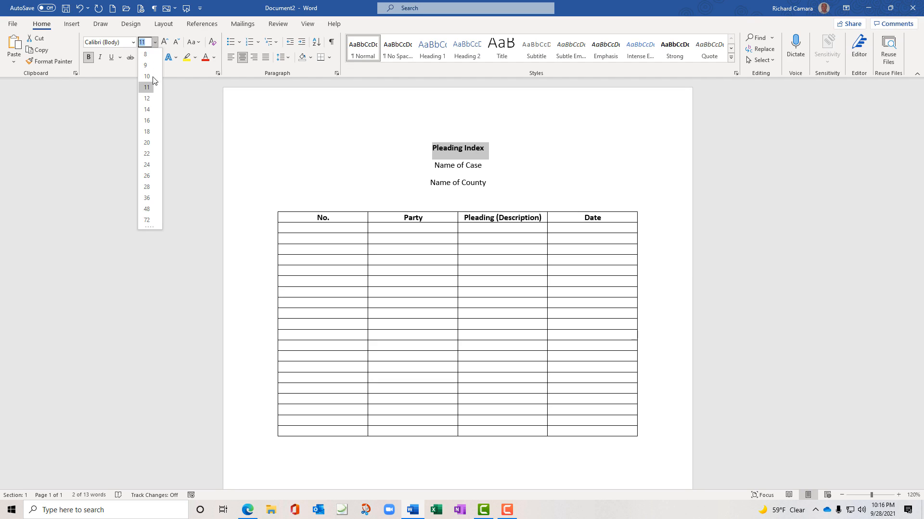
pyautogui.click(147, 121)
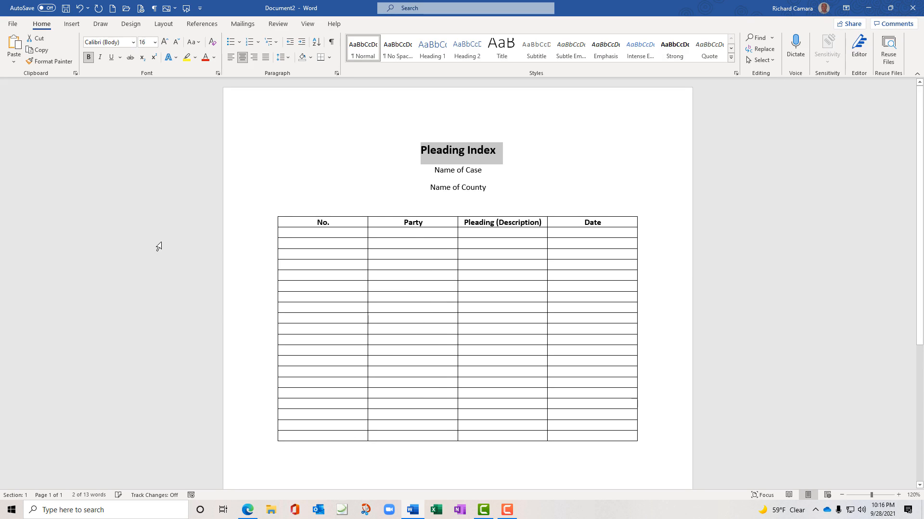
# Enclose Name of Case and Name of County in square brackets
pyautogui.click(433, 170)
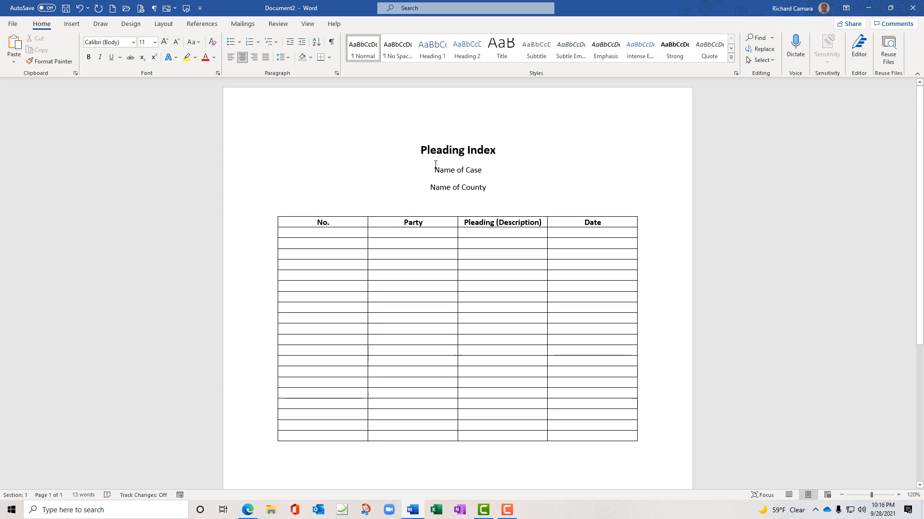
pyautogui.write('[')
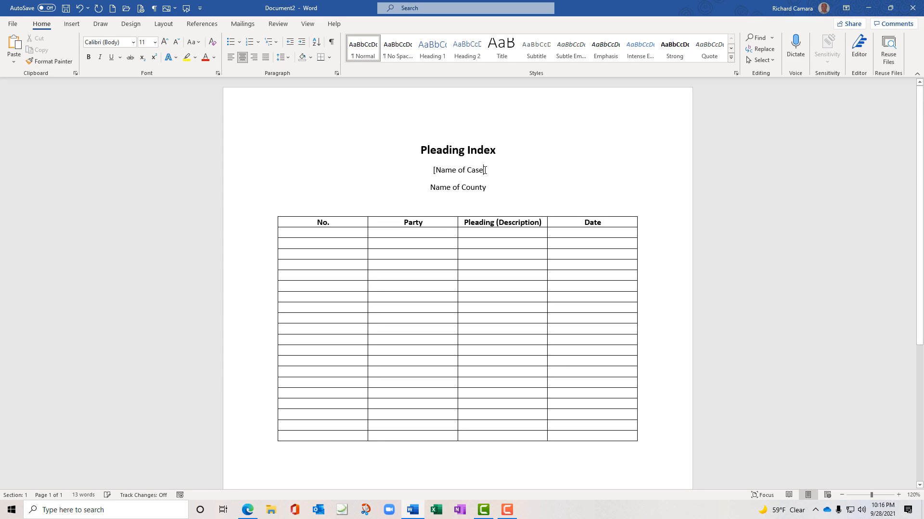
pyautogui.click(485, 170)
pyautogui.write(']')
pyautogui.click(429, 187)
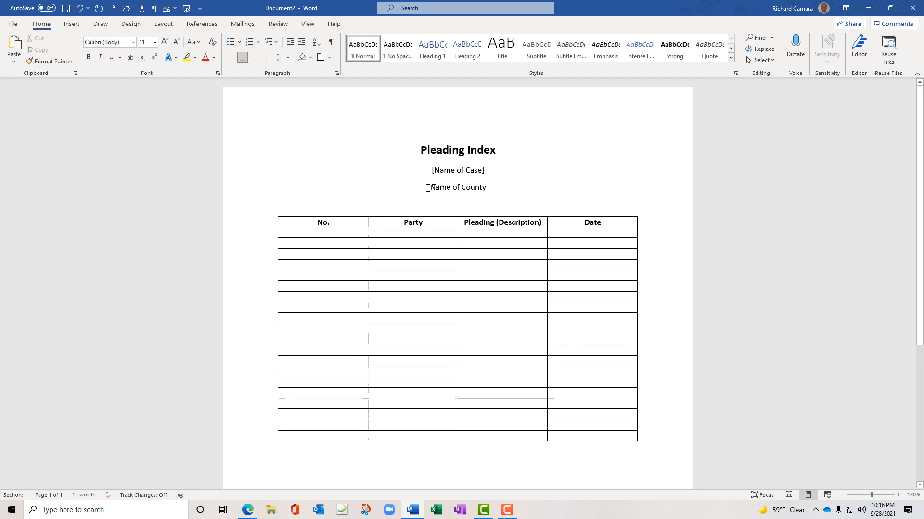
pyautogui.write('[')
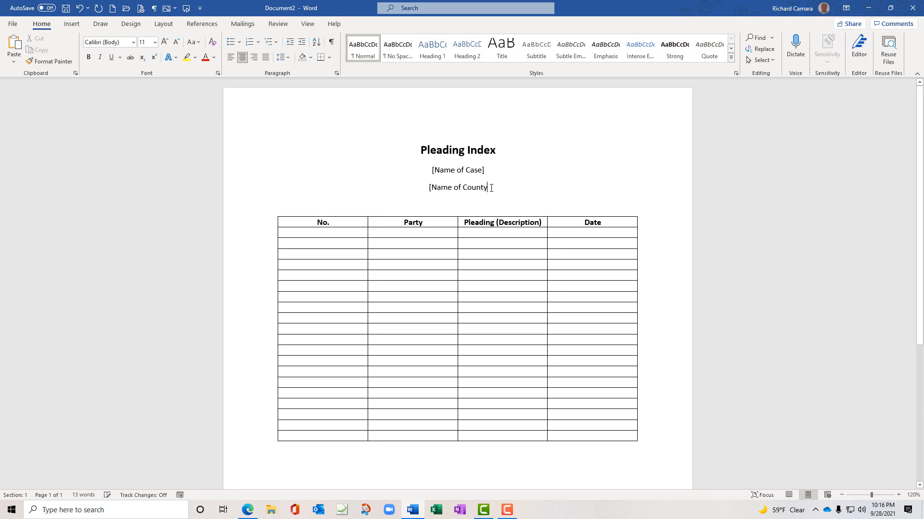
pyautogui.write(']')
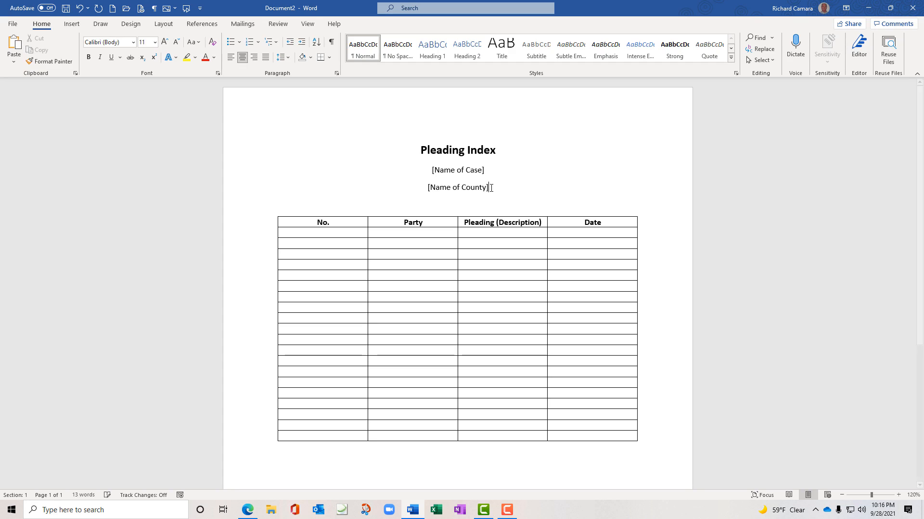
# Number the No. column rows sequentially from 1 toward 20, one number per row
pyautogui.click(333, 235)
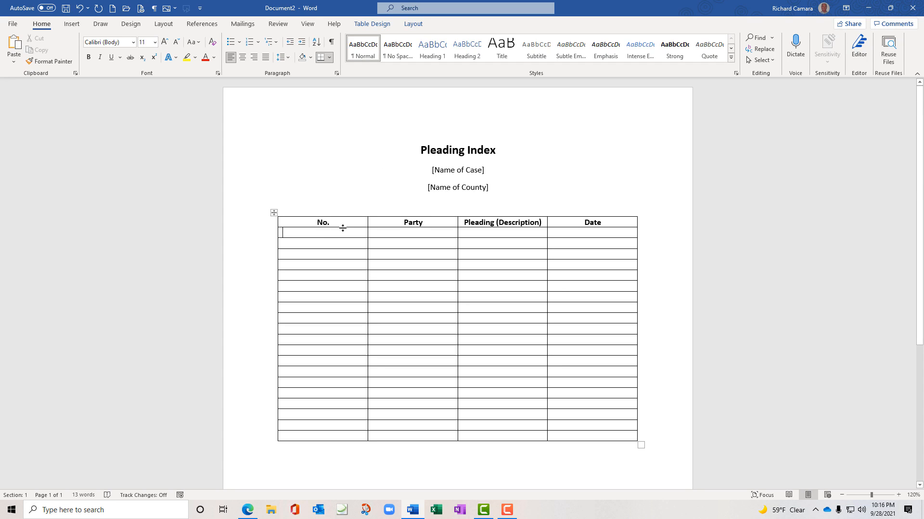
pyautogui.write('1')
pyautogui.press('Down')
pyautogui.write('2')
pyautogui.press('Down')
pyautogui.write('3')
pyautogui.press('Down')
pyautogui.write('4')
pyautogui.press('Down')
pyautogui.write('5')
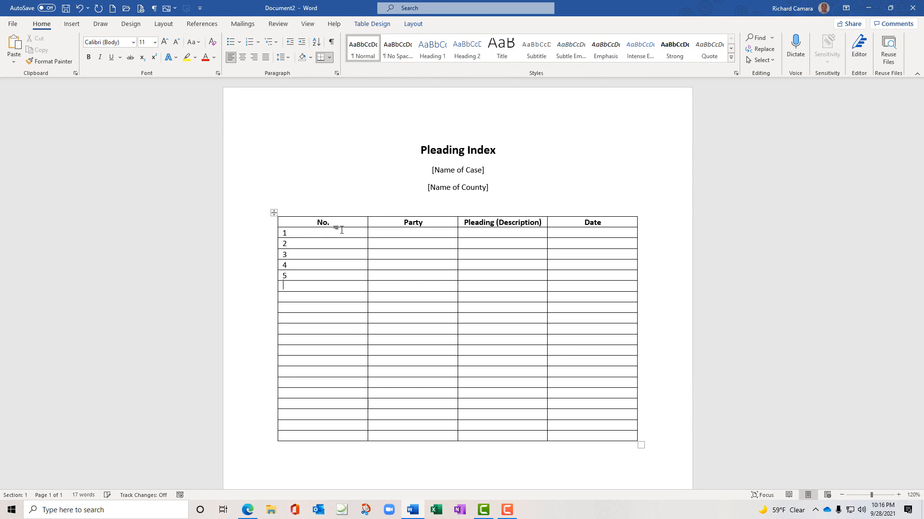
pyautogui.write(' 6 7')
pyautogui.press('Down')
pyautogui.write('8')
pyautogui.press('Down')
pyautogui.write('9 10 11 12')
pyautogui.press('Down')
pyautogui.write('13')
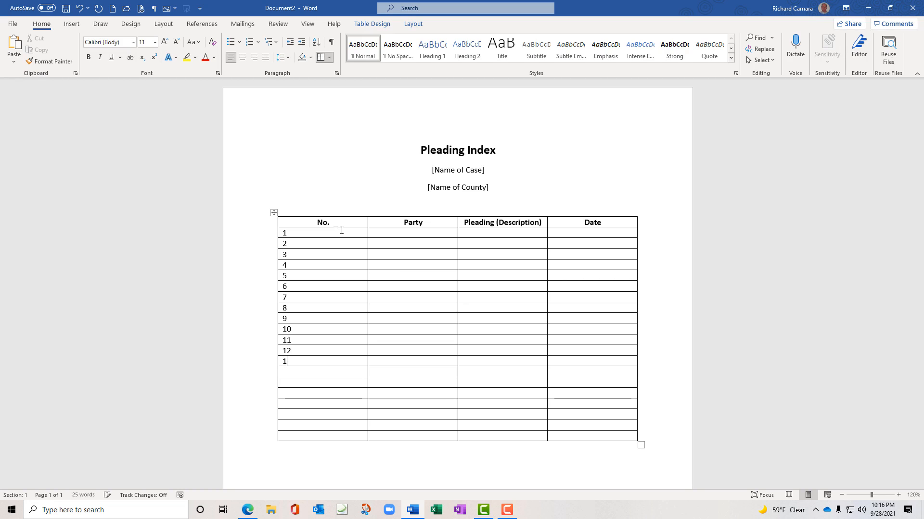
pyautogui.press('Down')
pyautogui.write('15')
pyautogui.press('Down')
pyautogui.press('Down')
pyautogui.write('1718')
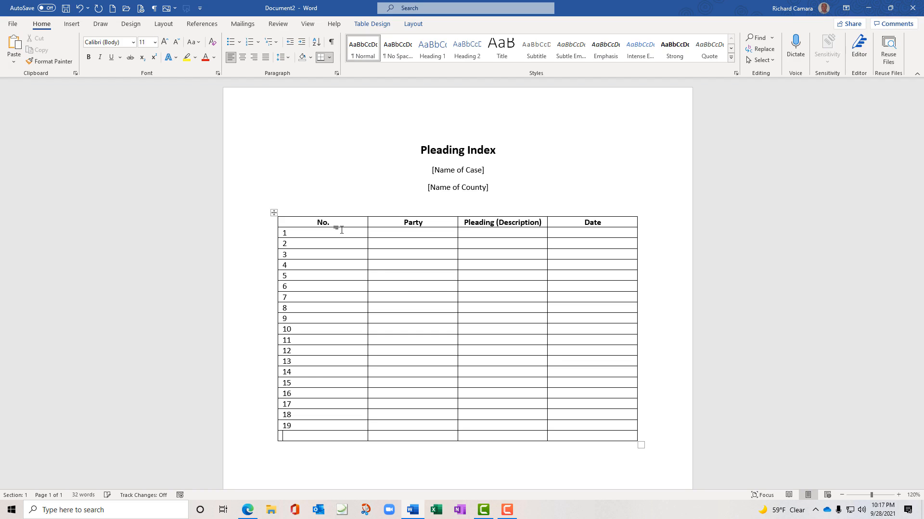
pyautogui.write('20')
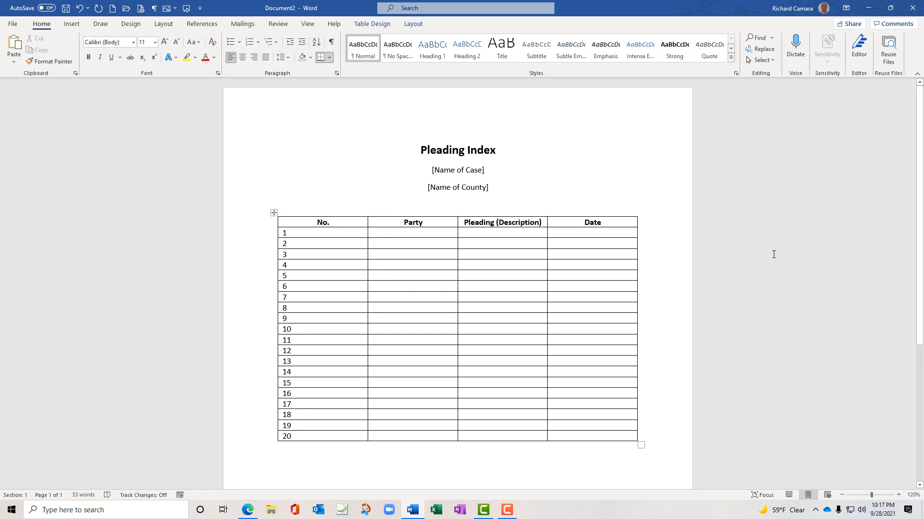
# Start Save As and browse to the Learnit folder on the Desktop
pyautogui.click(66, 9)
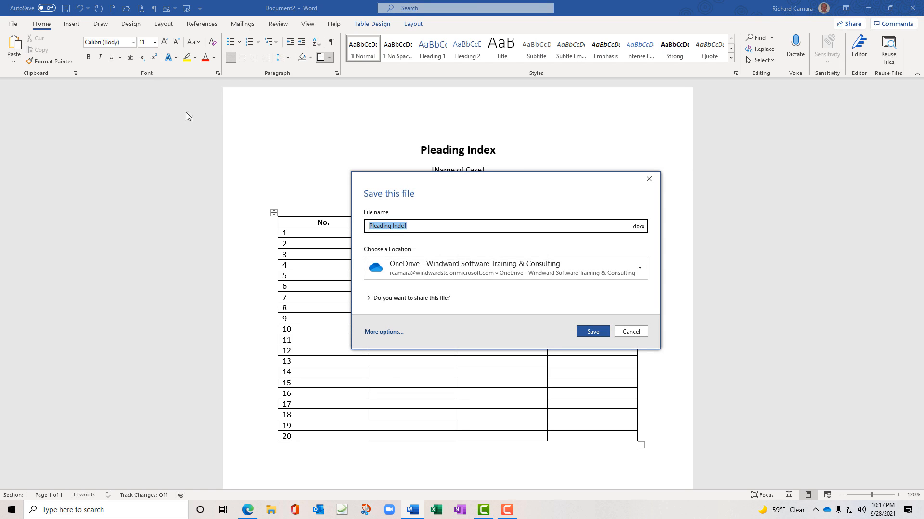
pyautogui.click(379, 331)
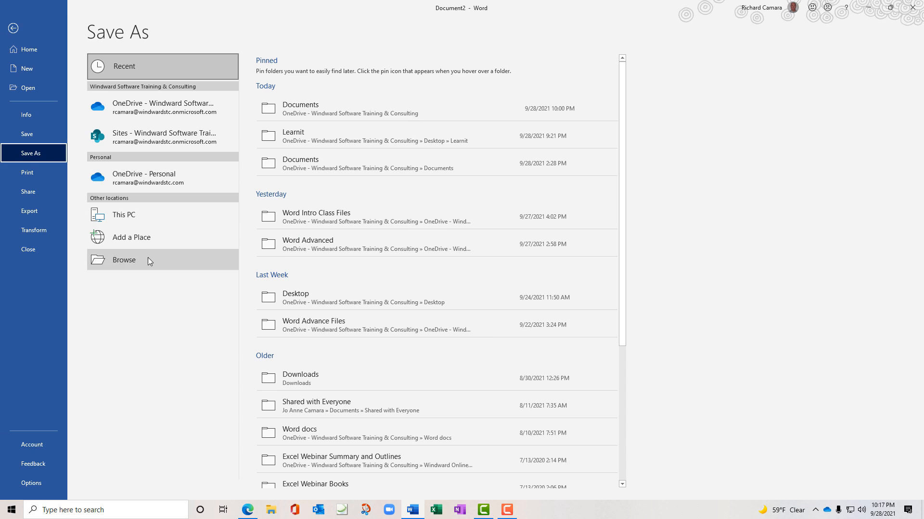
pyautogui.click(148, 260)
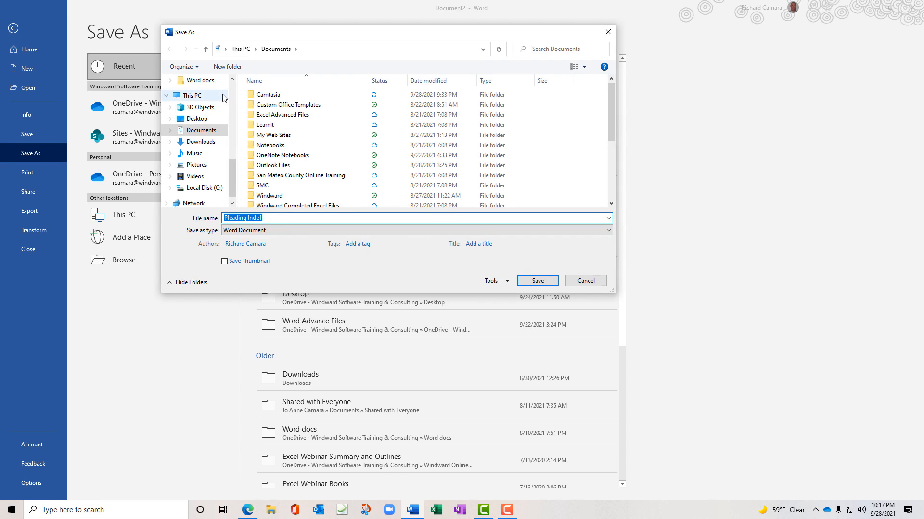
pyautogui.scroll(5, 235, 162)
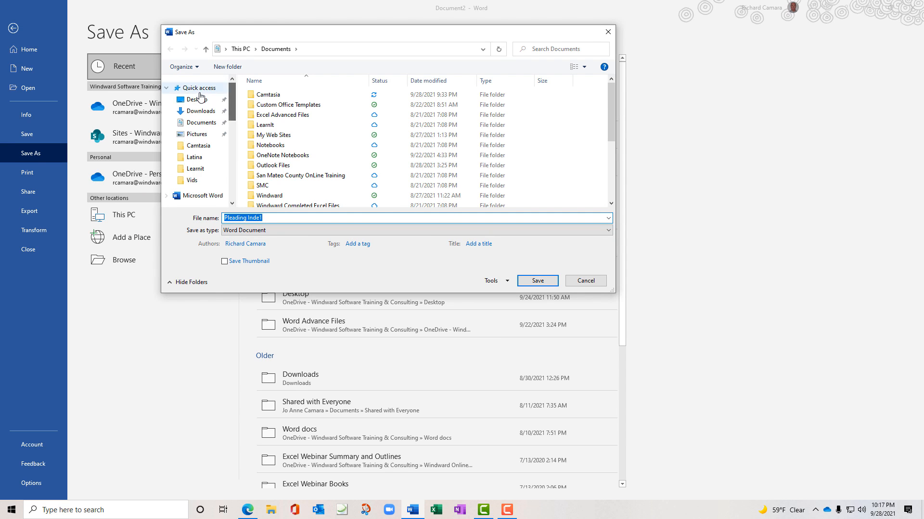
pyautogui.click(200, 98)
pyautogui.click(274, 95)
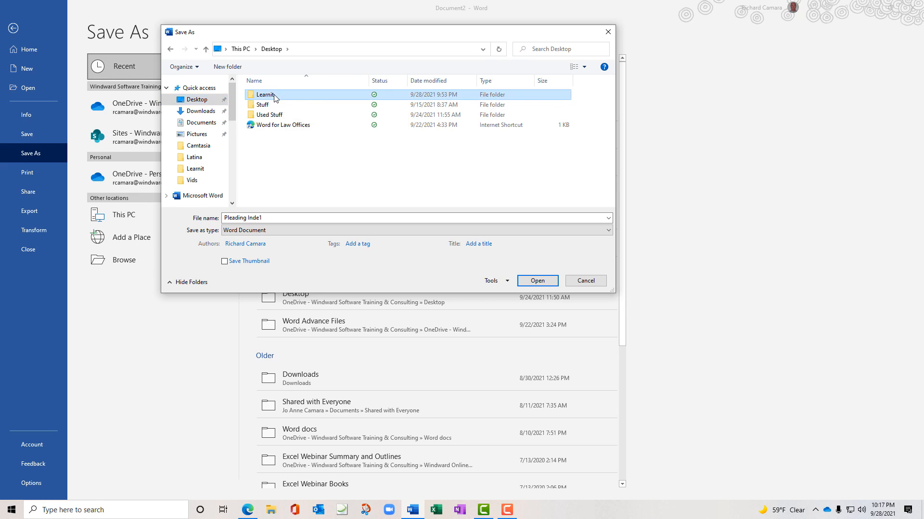
pyautogui.doubleClick(275, 96)
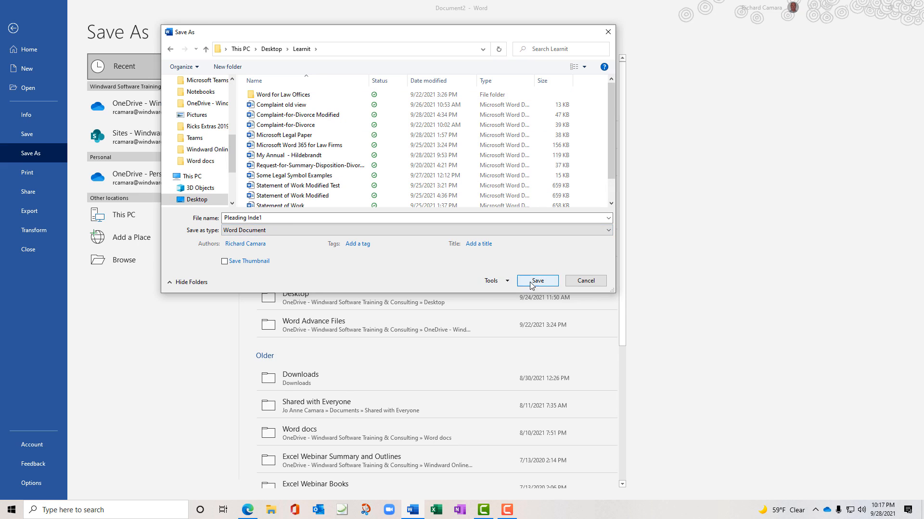
# Save the document with the file name 'Pleading Index'
pyautogui.click(254, 219)
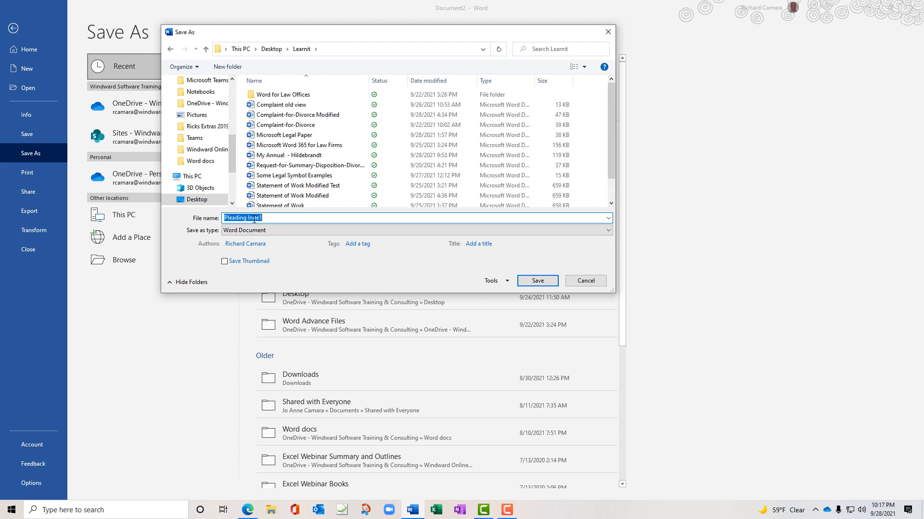
pyautogui.moveTo(248, 220); pyautogui.dragTo(265, 219)
pyautogui.press('BackSpace')
pyautogui.hotkey('ctrl', 'a')
pyautogui.press('Return')
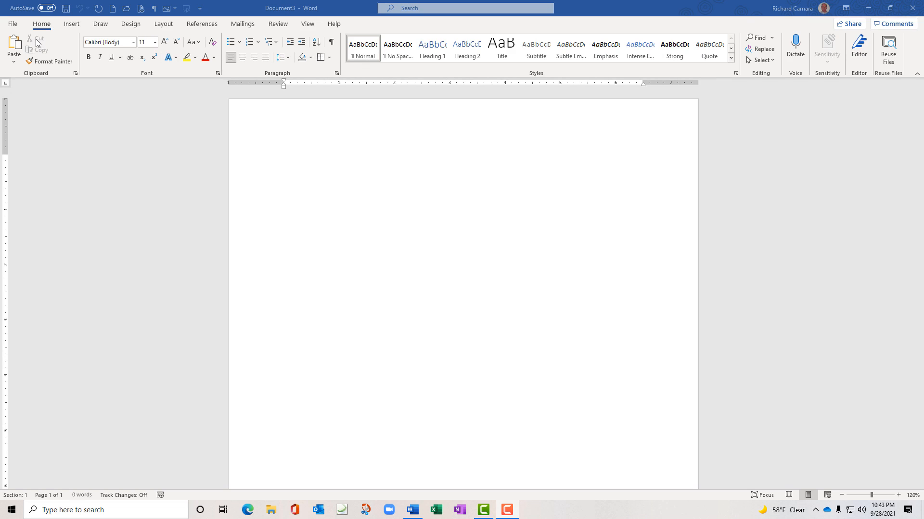
pyautogui.click(16, 28)
# Search online templates for 'legal' and preview the Legal pleading paper (28 lines) template
pyautogui.click(13, 24)
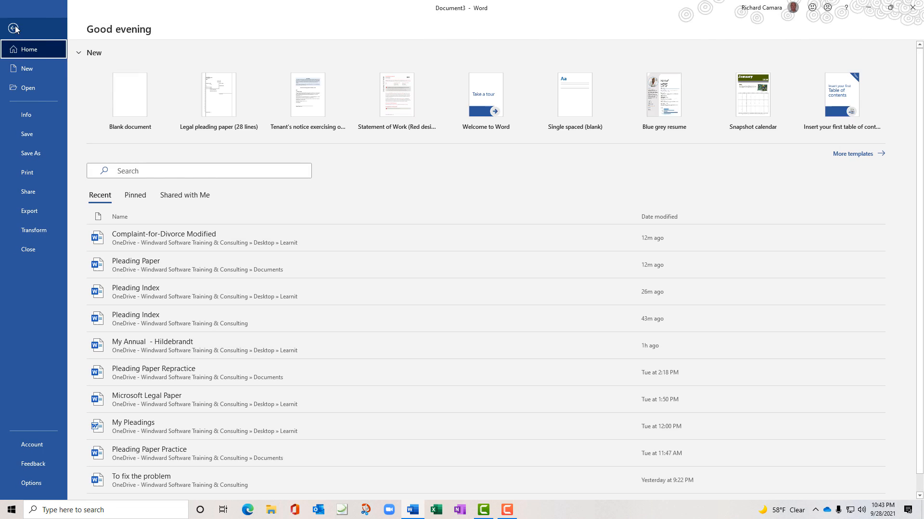
pyautogui.click(28, 70)
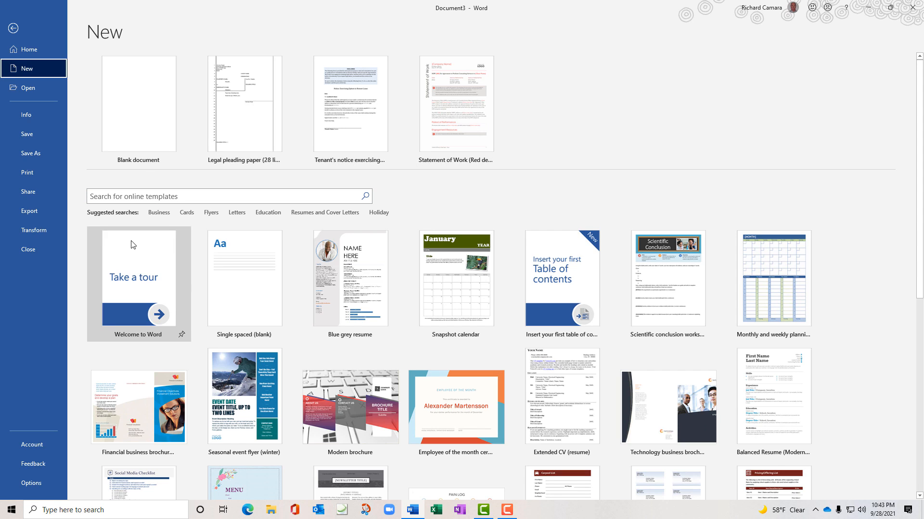
pyautogui.click(159, 199)
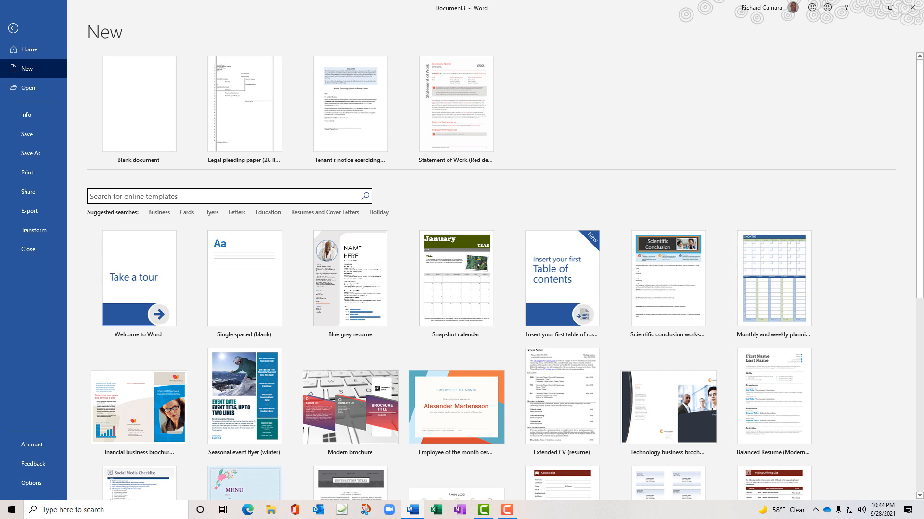
pyautogui.write('legal')
pyautogui.press('Return')
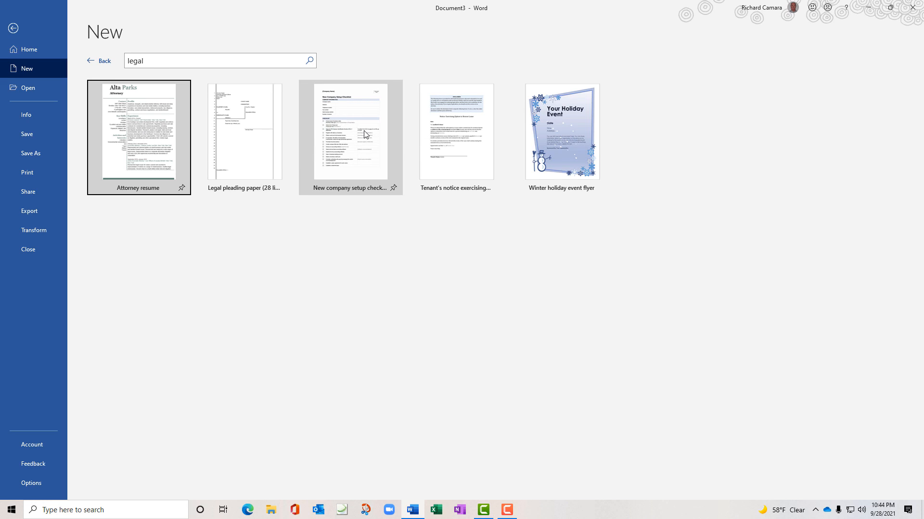
pyautogui.click(246, 137)
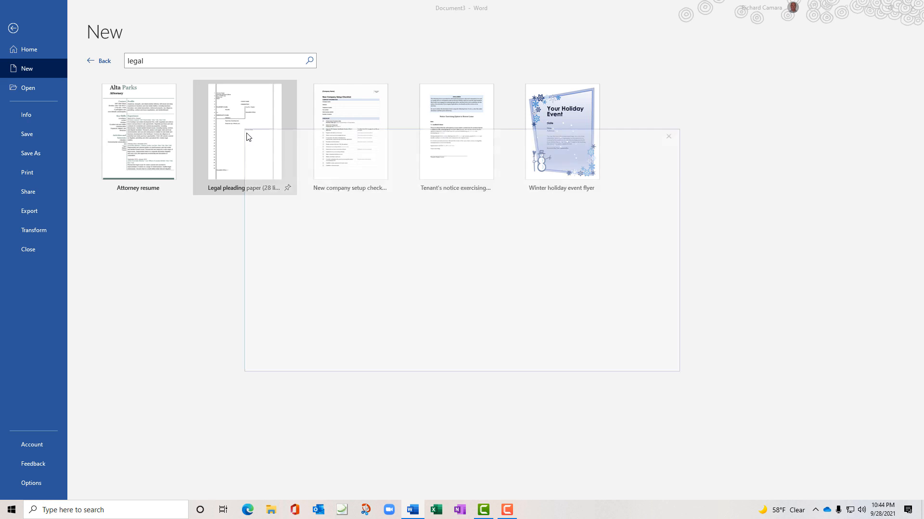
# Create a new document from the Legal pleading paper template and go to the File home page
pyautogui.click(247, 137)
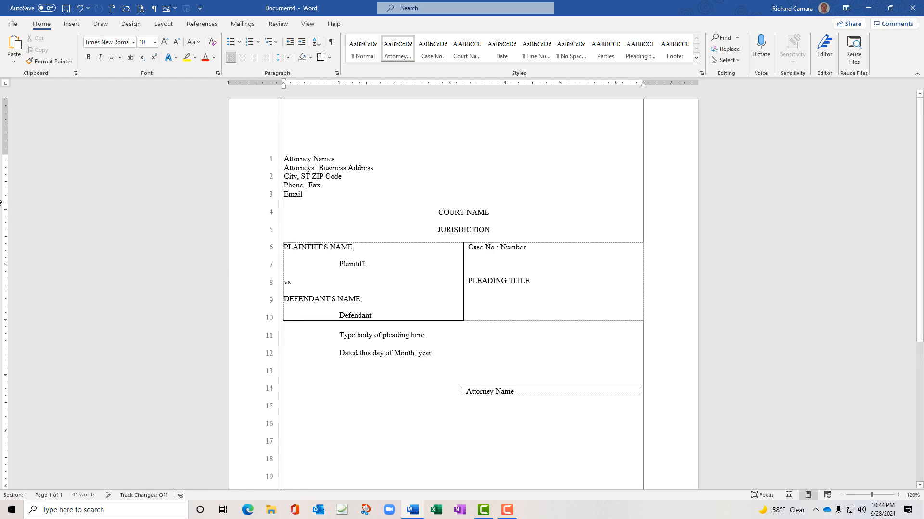
pyautogui.click(13, 24)
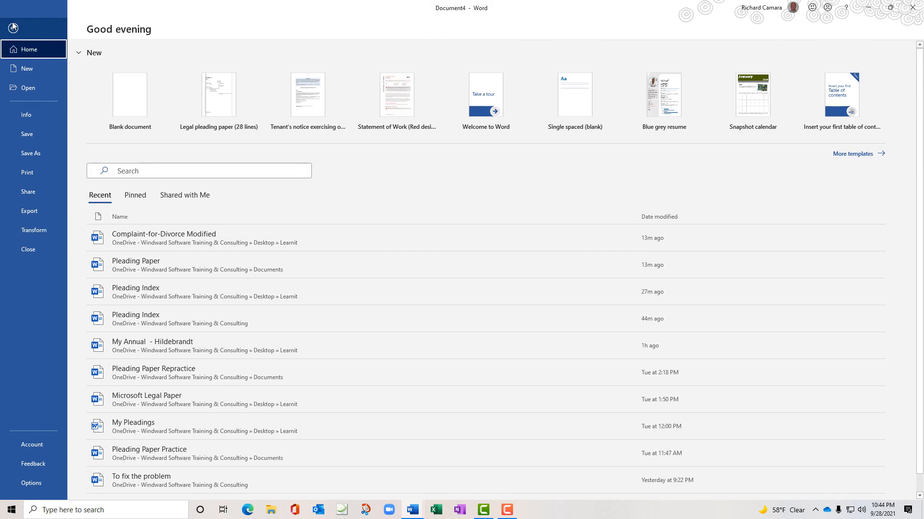
# View the New templates page, then return to editing the Modified Ready For Template document
pyautogui.click(28, 71)
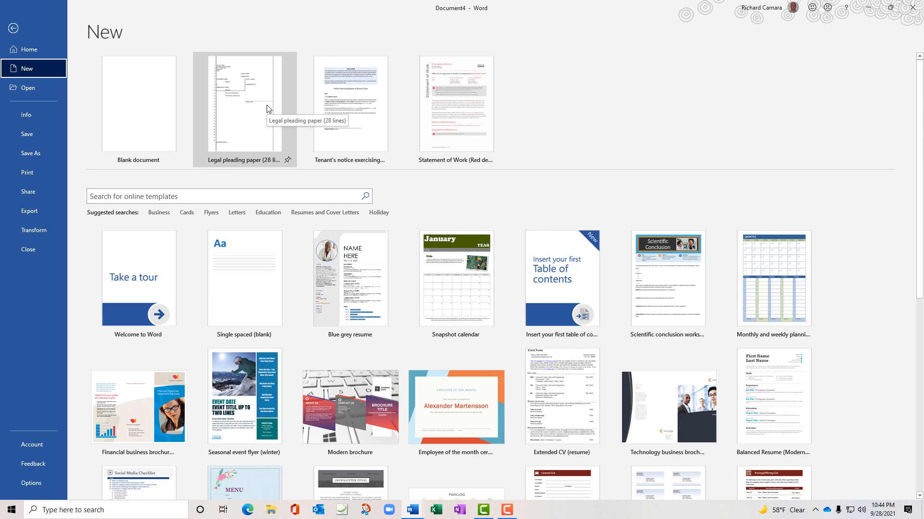
pyautogui.click(17, 33)
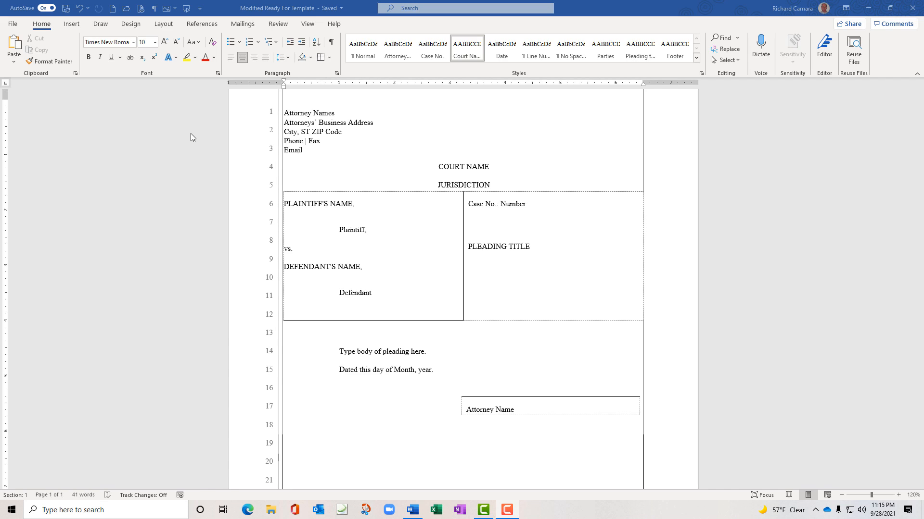
pyautogui.click(78, 24)
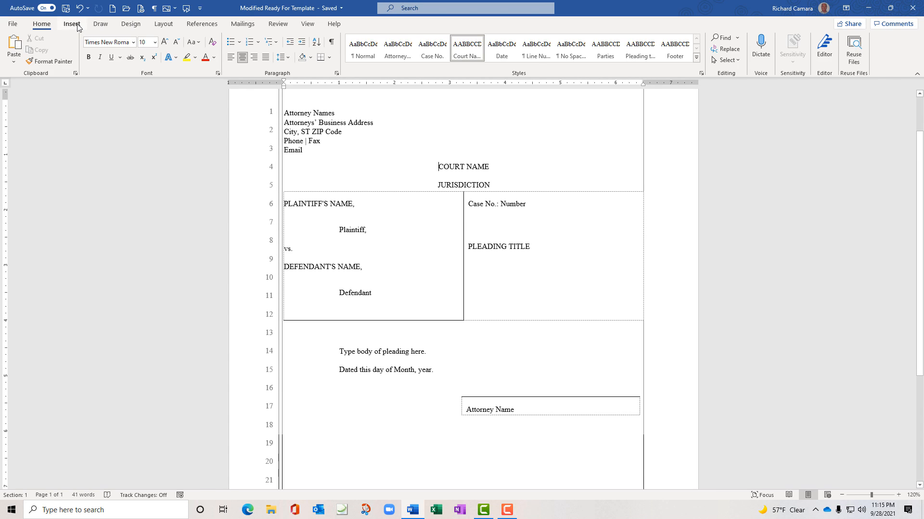
pyautogui.click(72, 24)
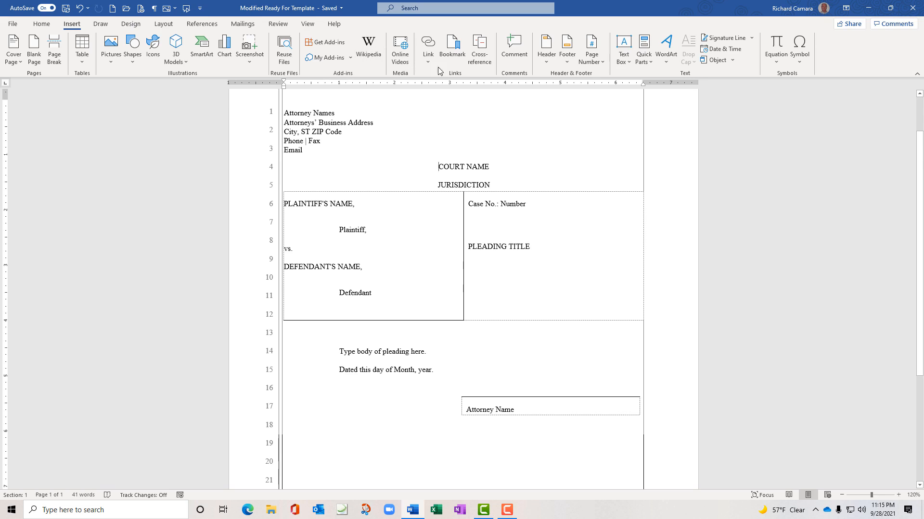
pyautogui.click(628, 66)
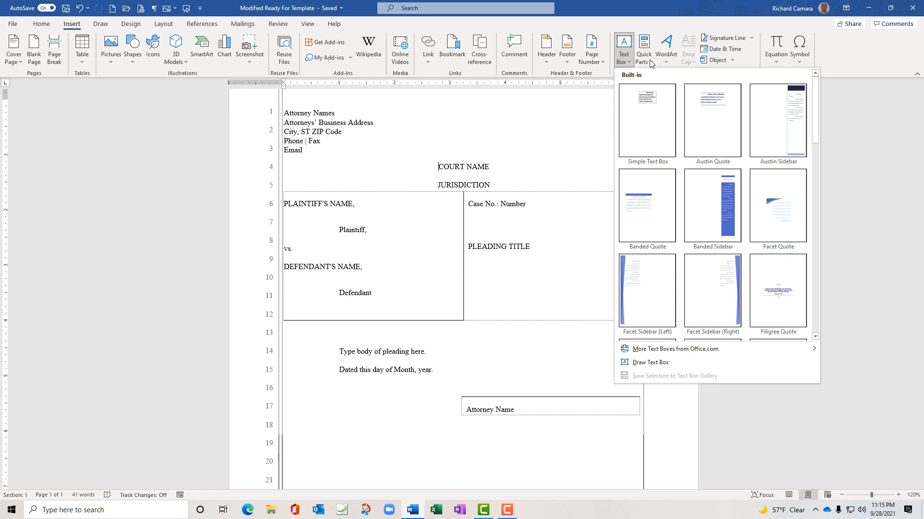
pyautogui.click(650, 61)
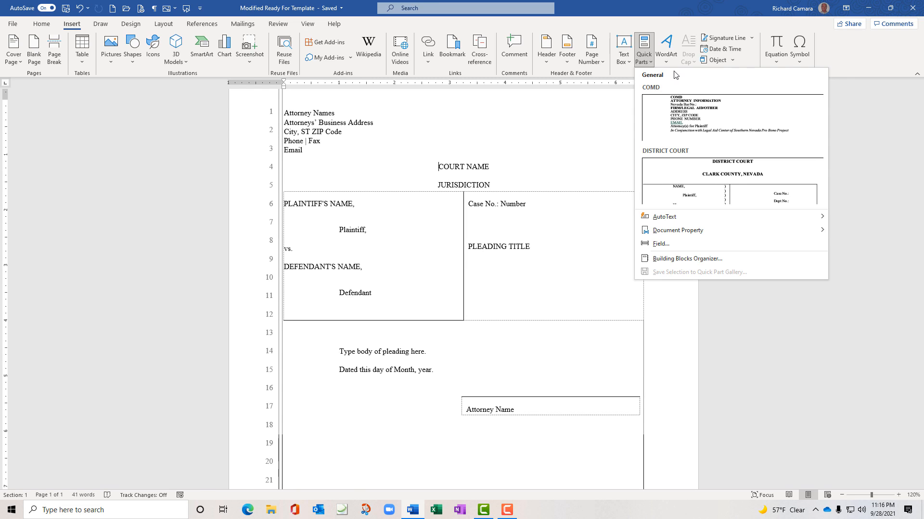
pyautogui.click(632, 10)
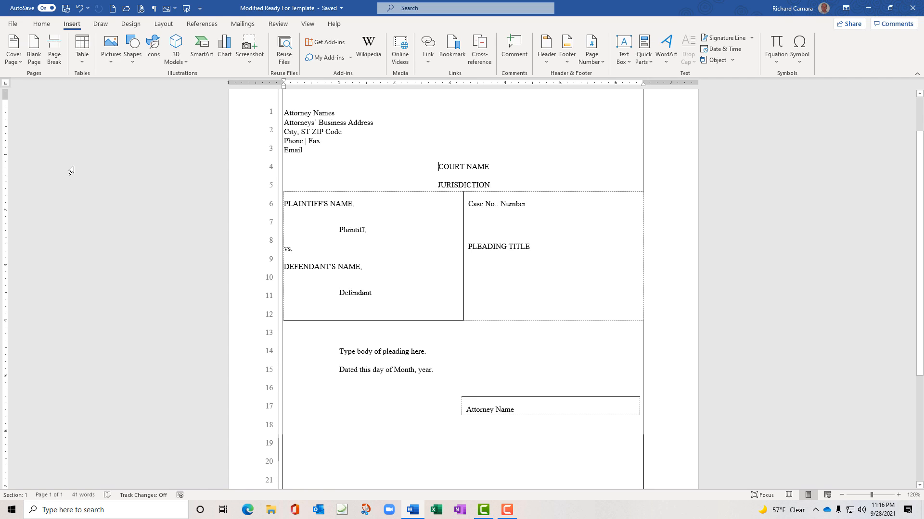
# Start Save As with F12 and choose Word Template as the file type
pyautogui.press('F12')
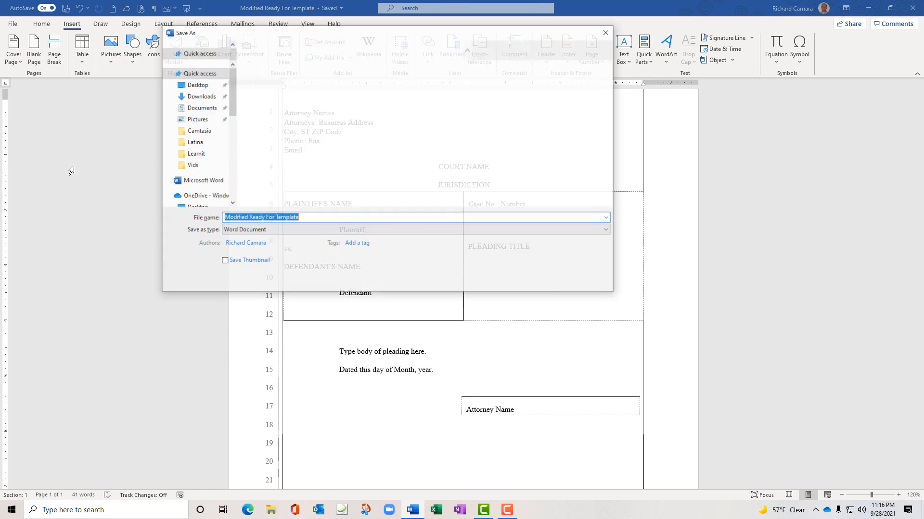
pyautogui.moveTo(243, 38); pyautogui.dragTo(107, 69)
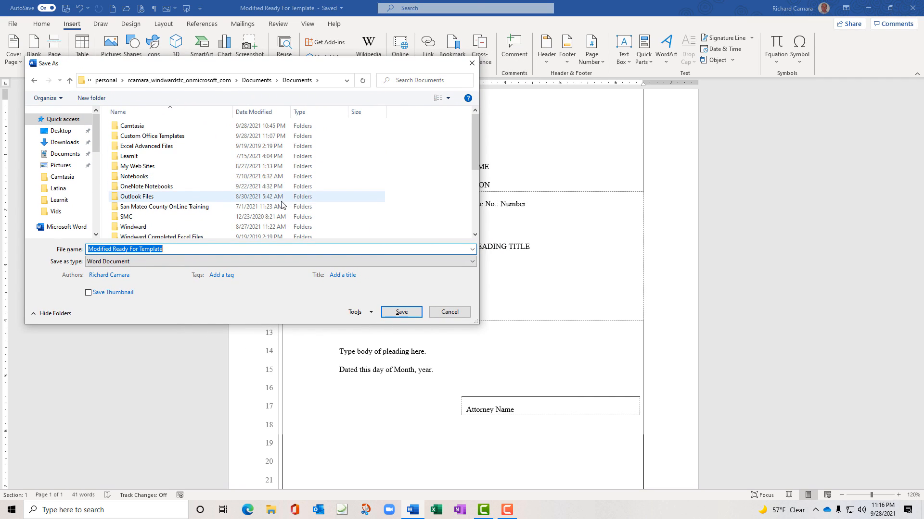
pyautogui.click(473, 261)
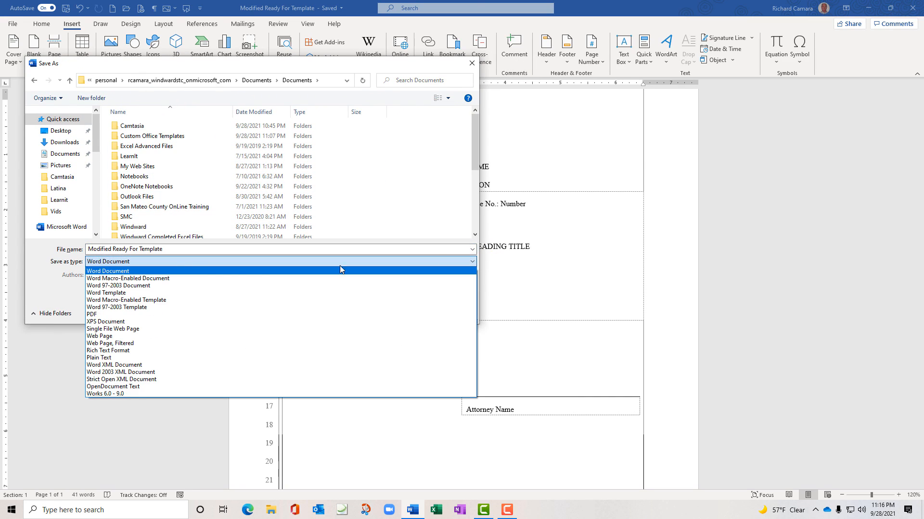
pyautogui.click(120, 293)
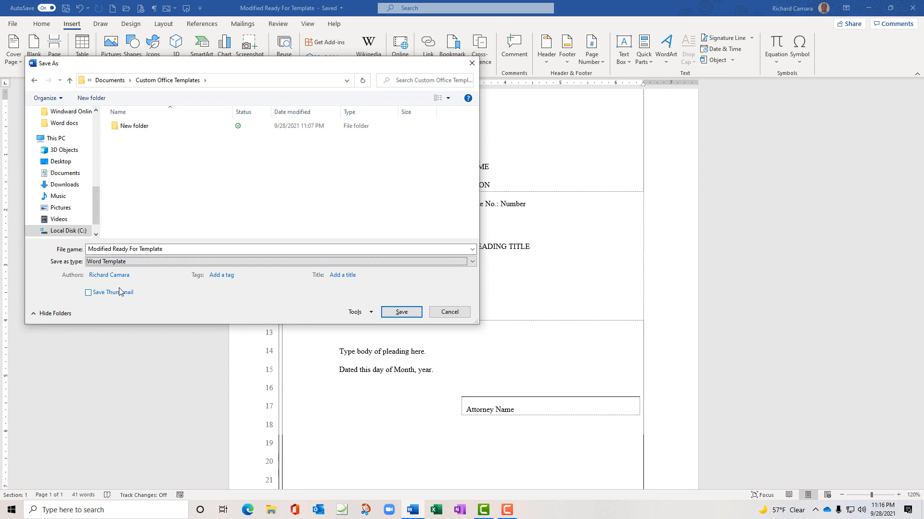
# Delete the empty New folder, then create and open a 'Ricks Templates' folder in Custom Office Templates
pyautogui.rightClick(135, 129)
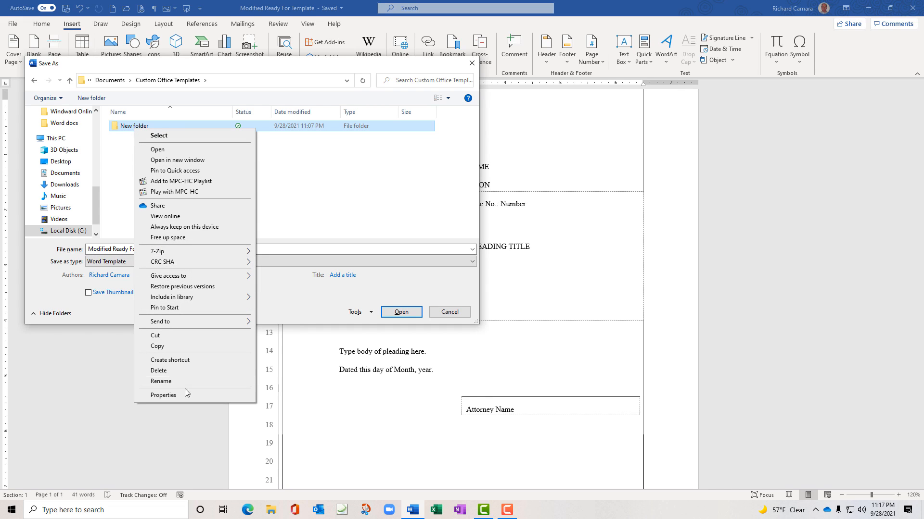
pyautogui.click(178, 371)
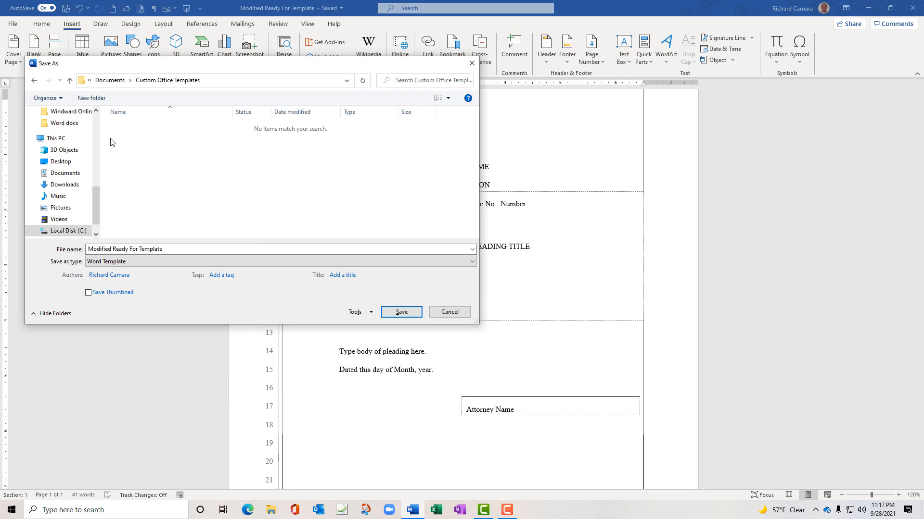
pyautogui.click(101, 104)
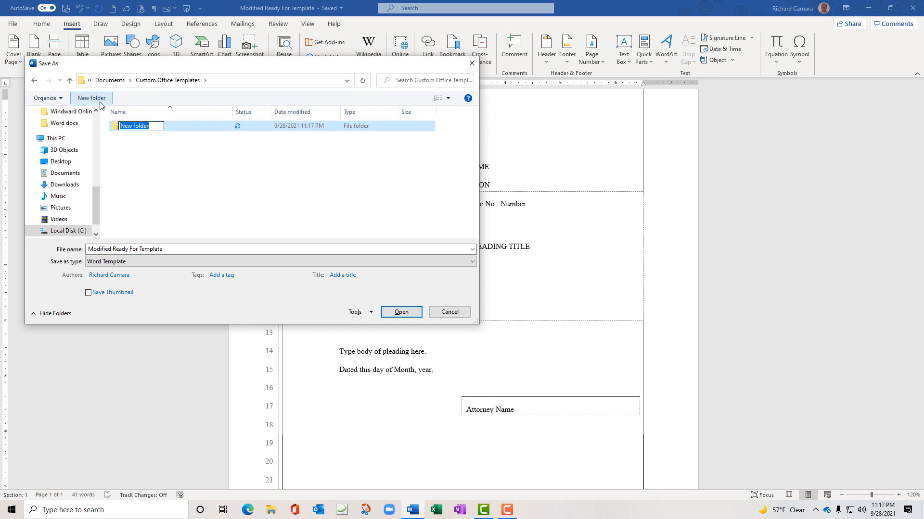
pyautogui.write('Ricks Templates')
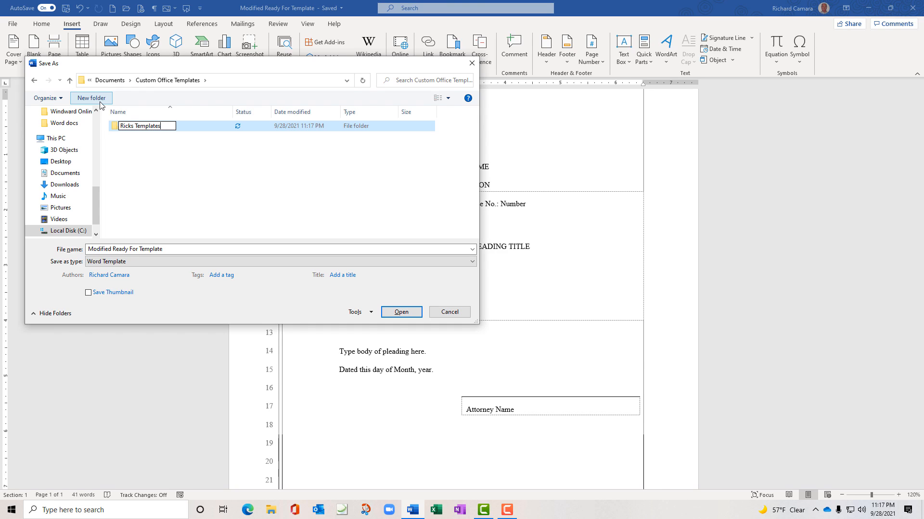
pyautogui.press('Return')
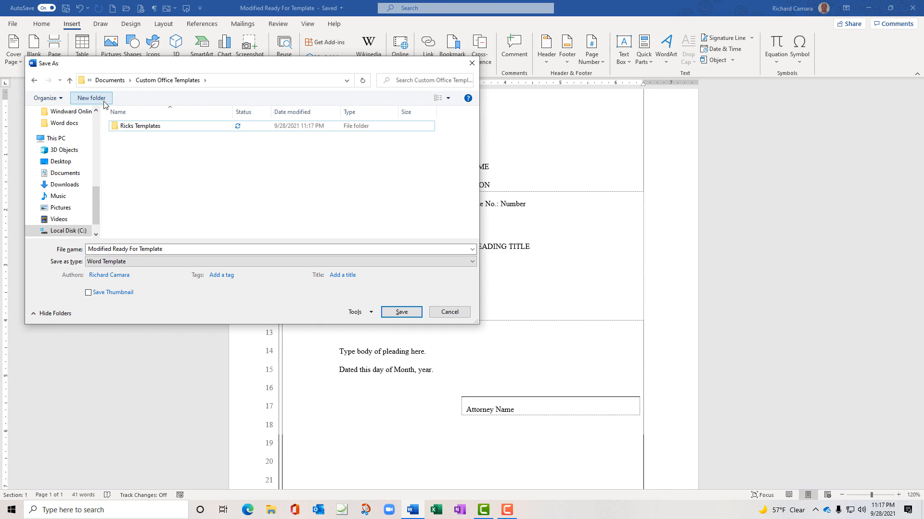
pyautogui.click(122, 128)
pyautogui.doubleClick(122, 128)
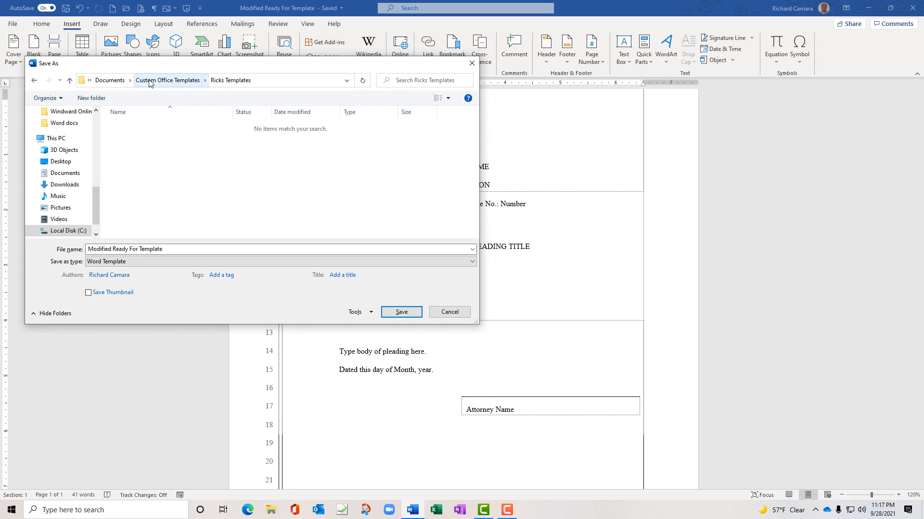
# Save the template as 'My Pleading Template' and dismiss the AutoSave notice
pyautogui.click(169, 250)
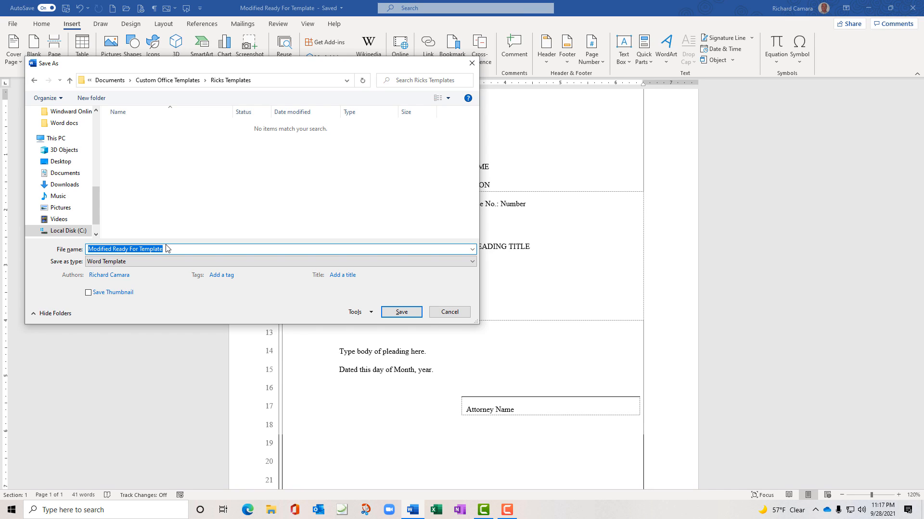
pyautogui.write('MY')
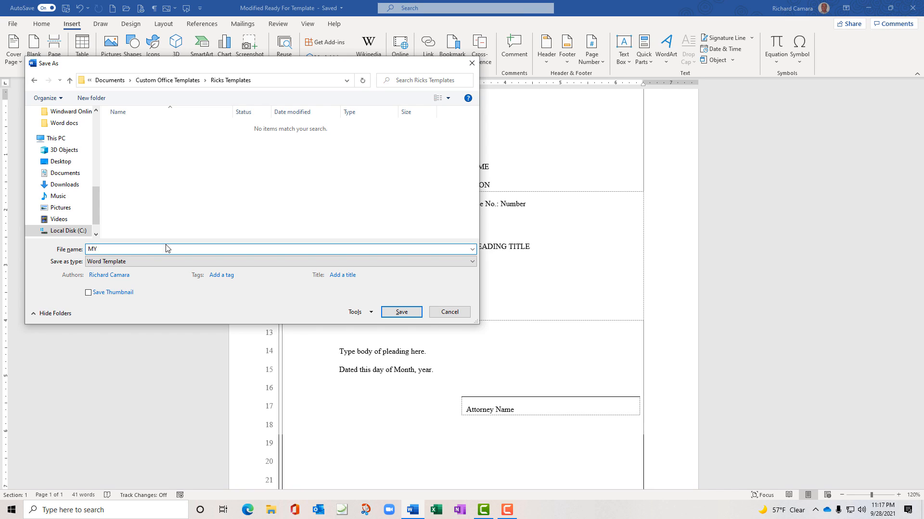
pyautogui.press('BackSpace')
pyautogui.write('y Pleading Template')
pyautogui.click(403, 314)
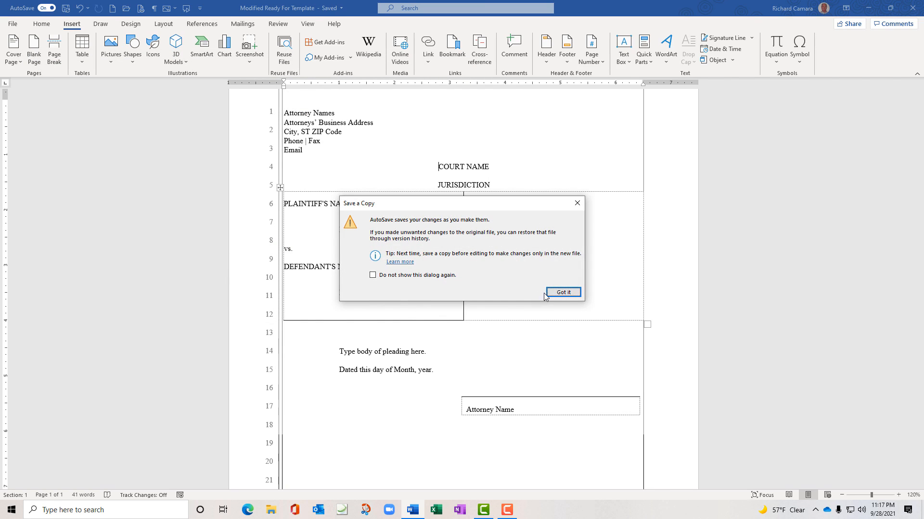
pyautogui.click(563, 293)
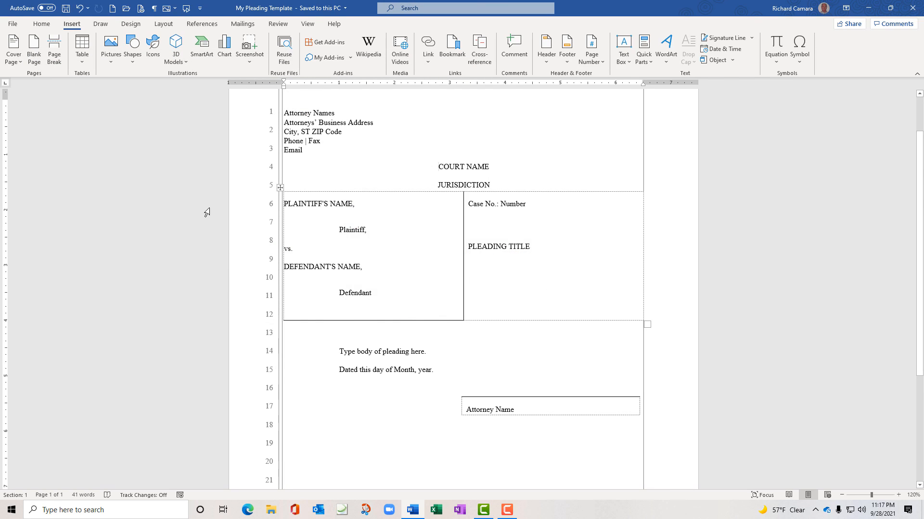
# Close the template and start a new document from Personal > Ricks Templates > My Pleading Template
pyautogui.hotkey('ctrl', 'w')
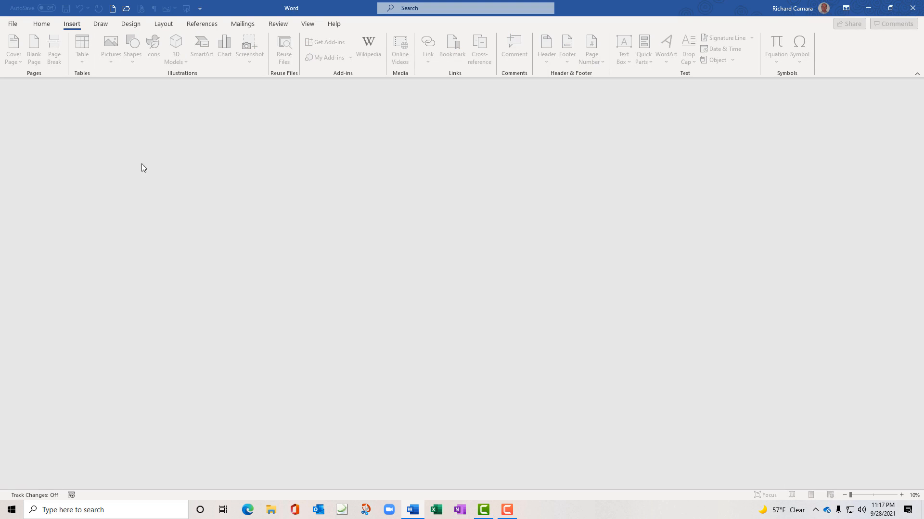
pyautogui.click(14, 24)
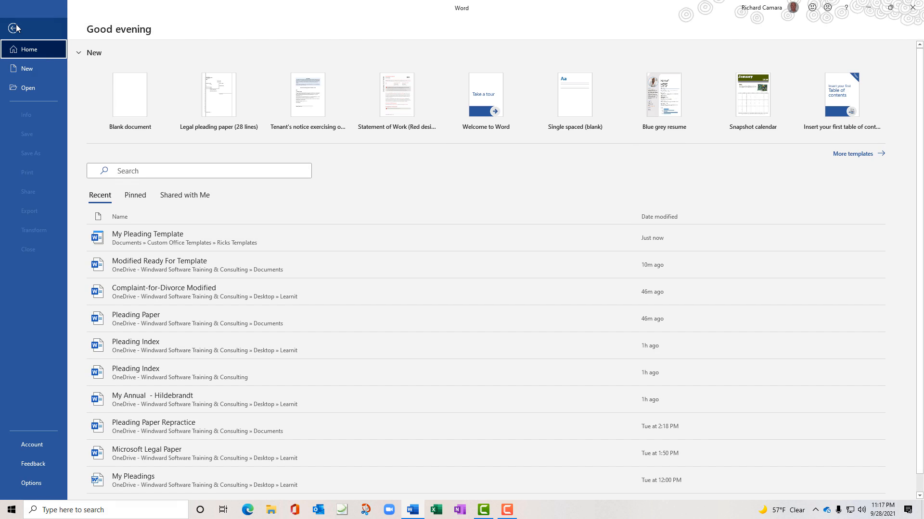
pyautogui.click(26, 70)
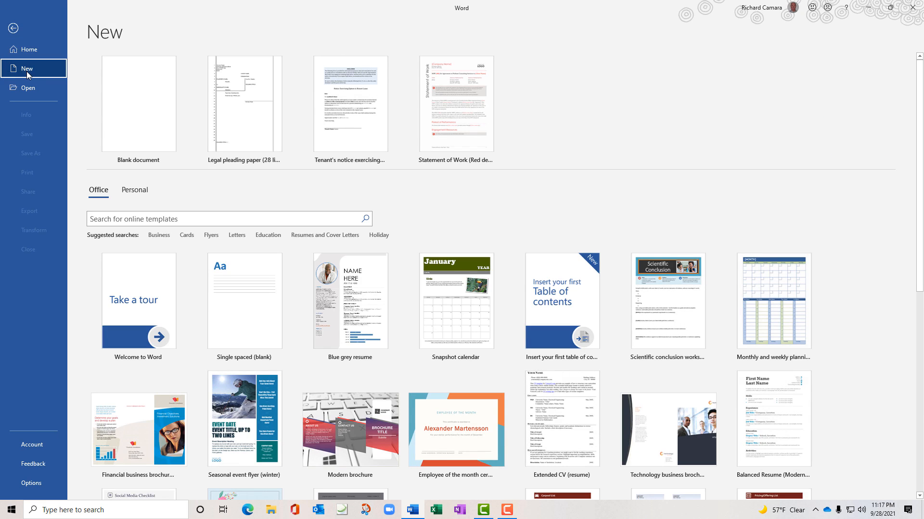
pyautogui.click(145, 192)
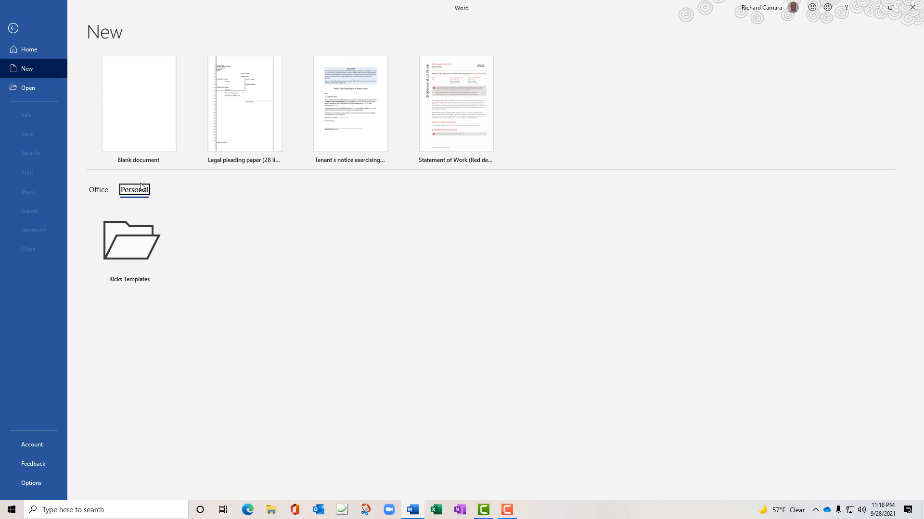
pyautogui.click(139, 252)
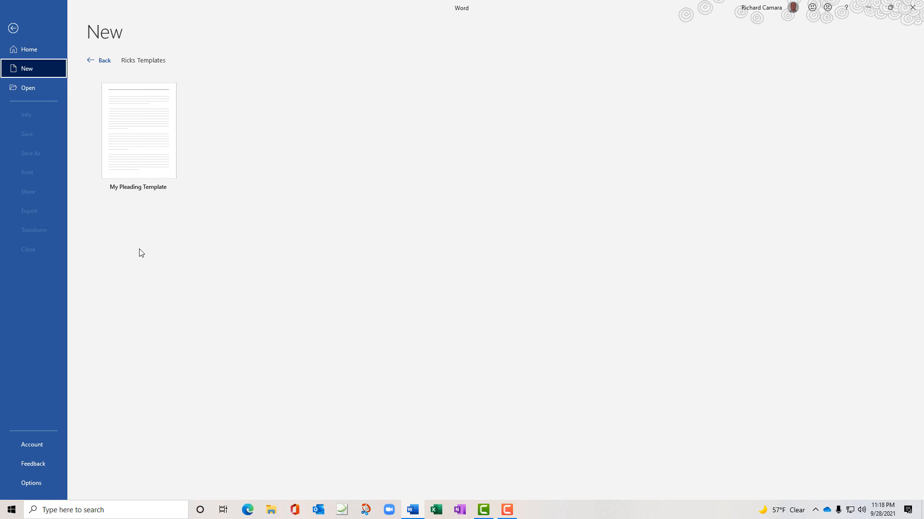
pyautogui.click(140, 155)
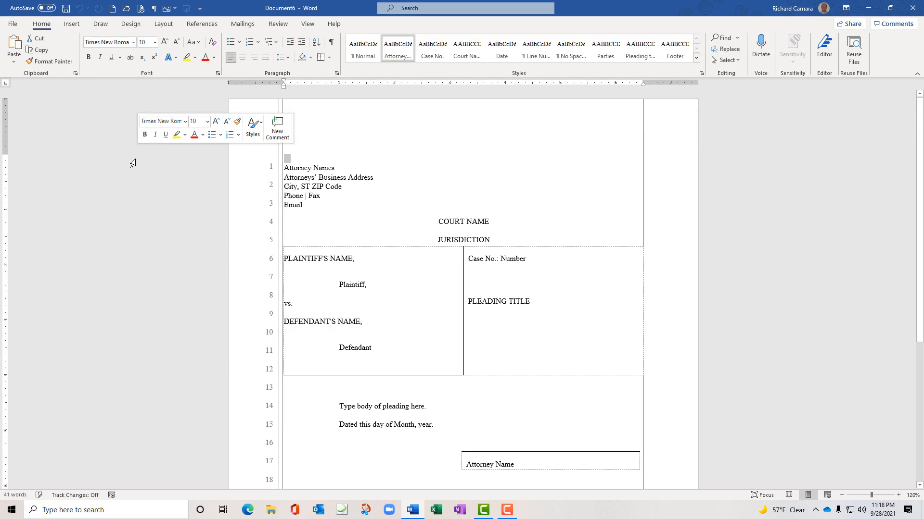